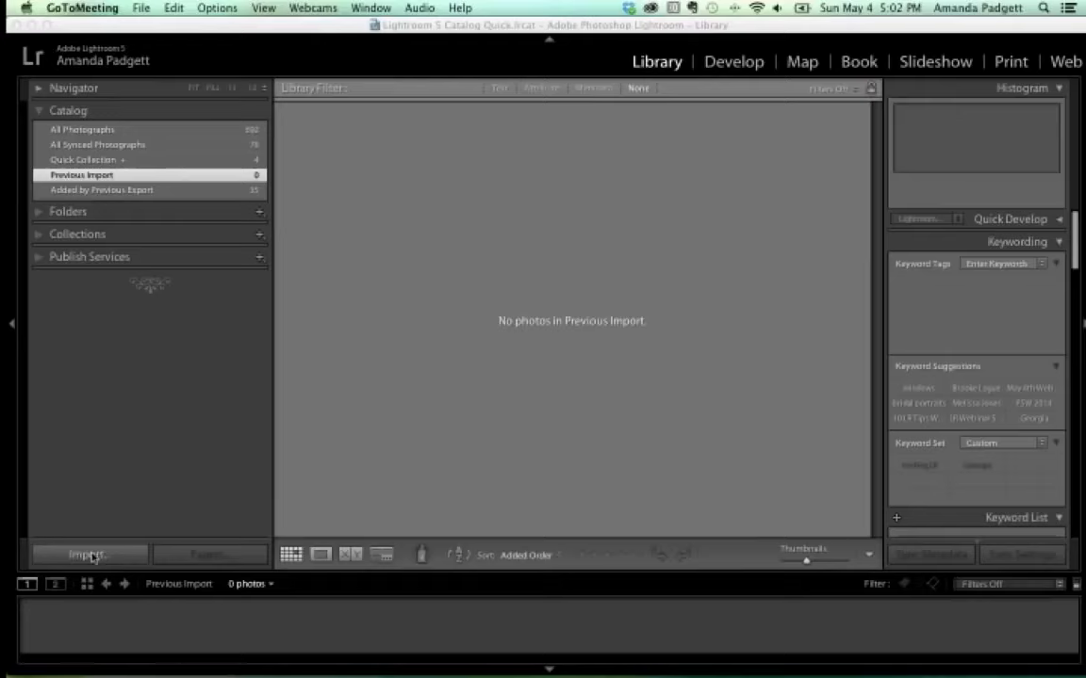
# Open Lightroom's Import Photos and Videos window from the Library module's Import button.
pyautogui.click(139, 30)
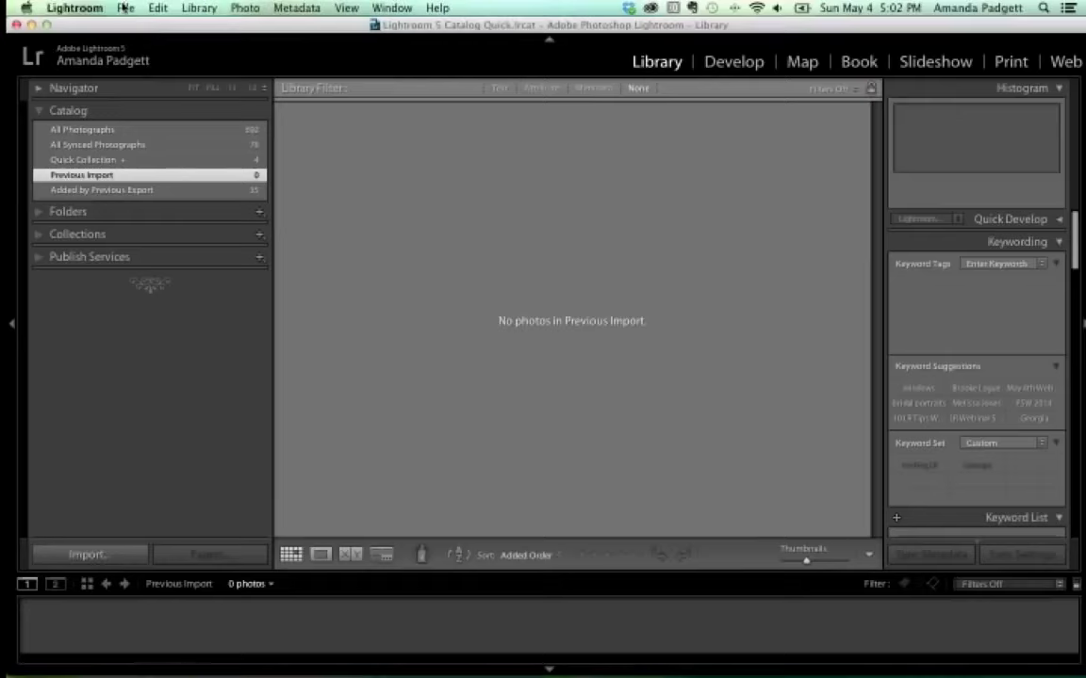
pyautogui.click(124, 7)
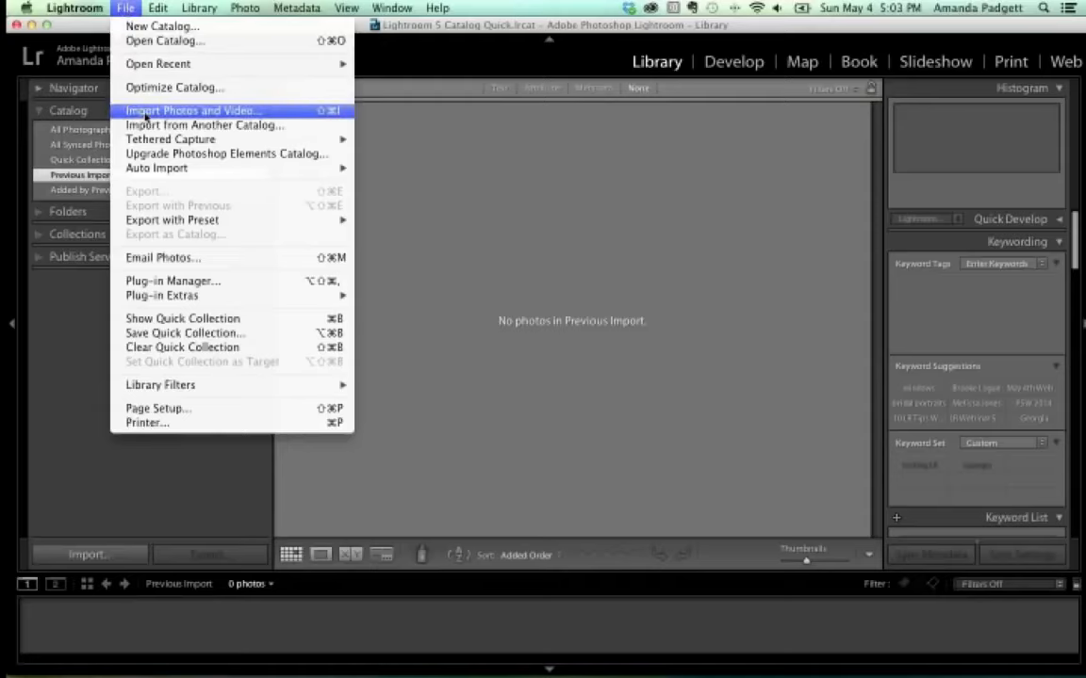
pyautogui.click(89, 554)
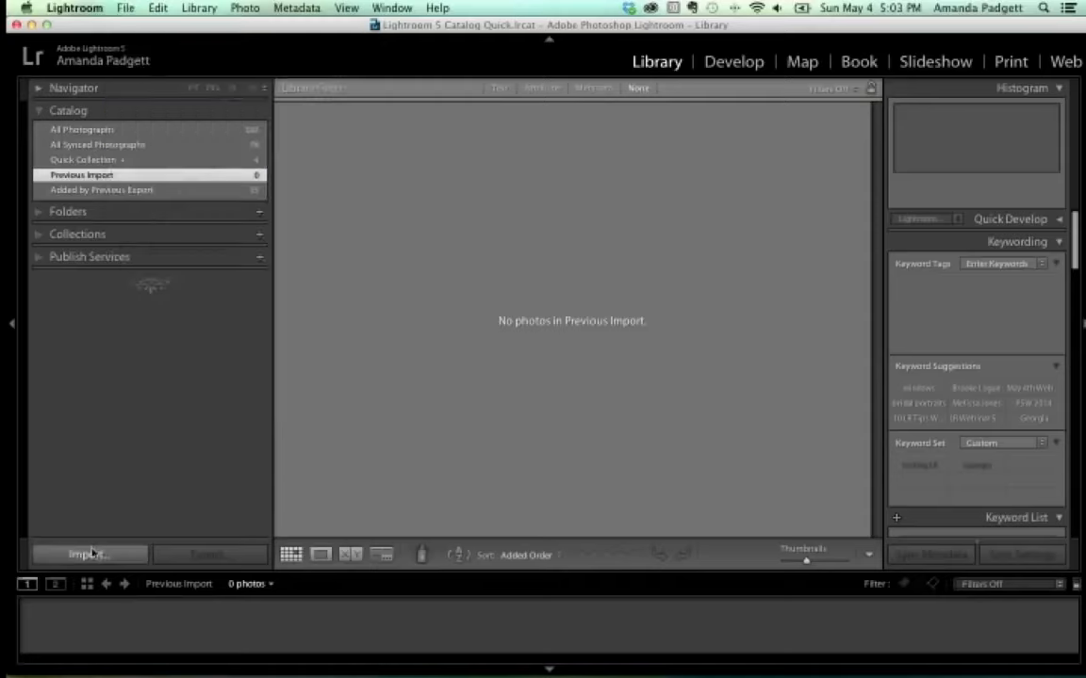
pyautogui.click(89, 554)
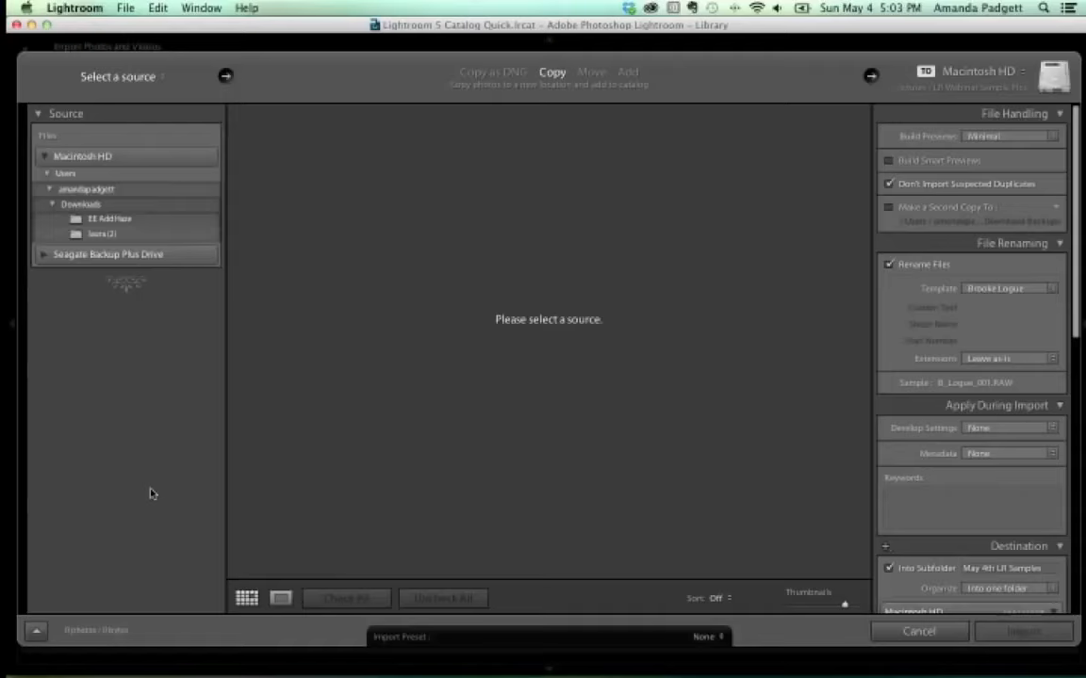
# Select the laura (2) folder under Downloads as the import source.
pyautogui.click(104, 233)
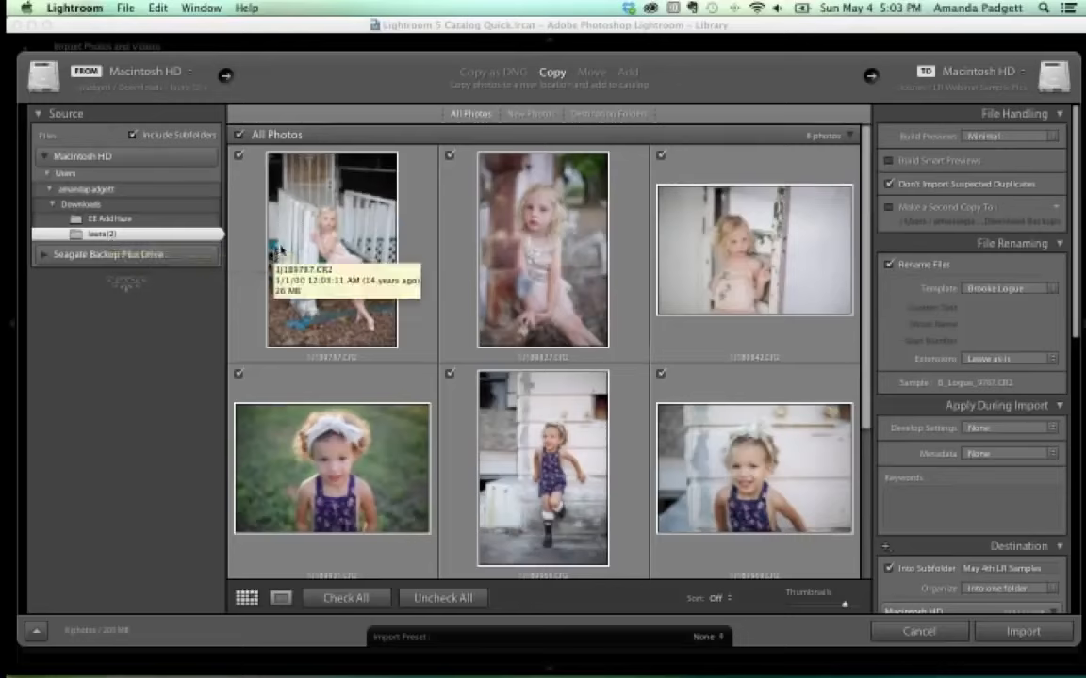
# Set the import mode to Move rather than Add.
pyautogui.click(629, 73)
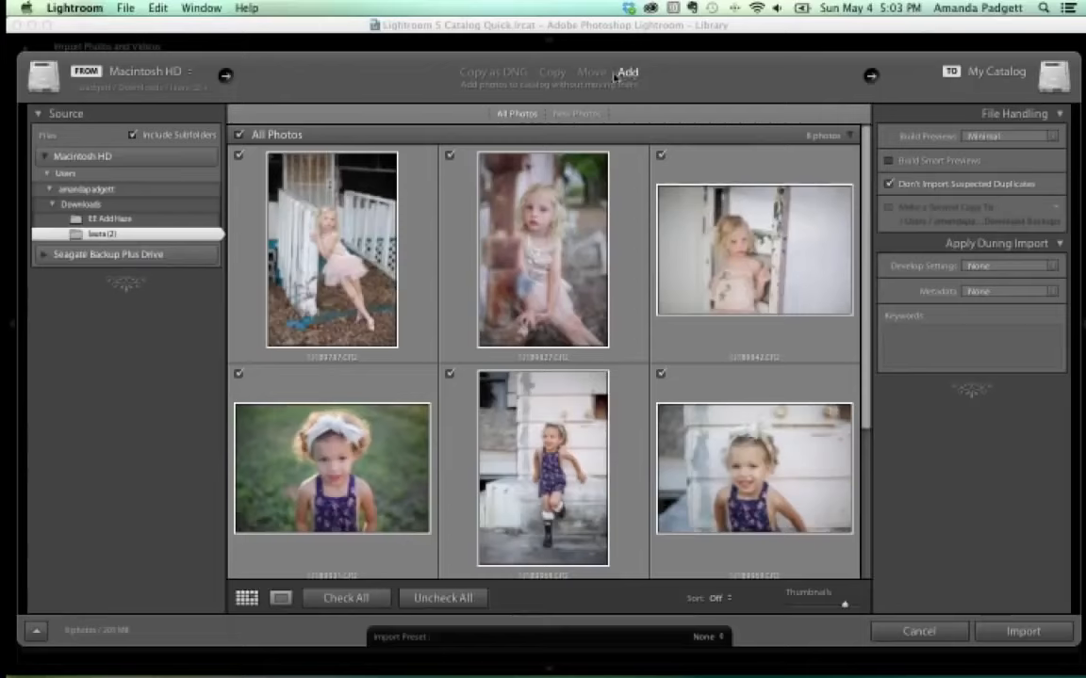
pyautogui.click(592, 74)
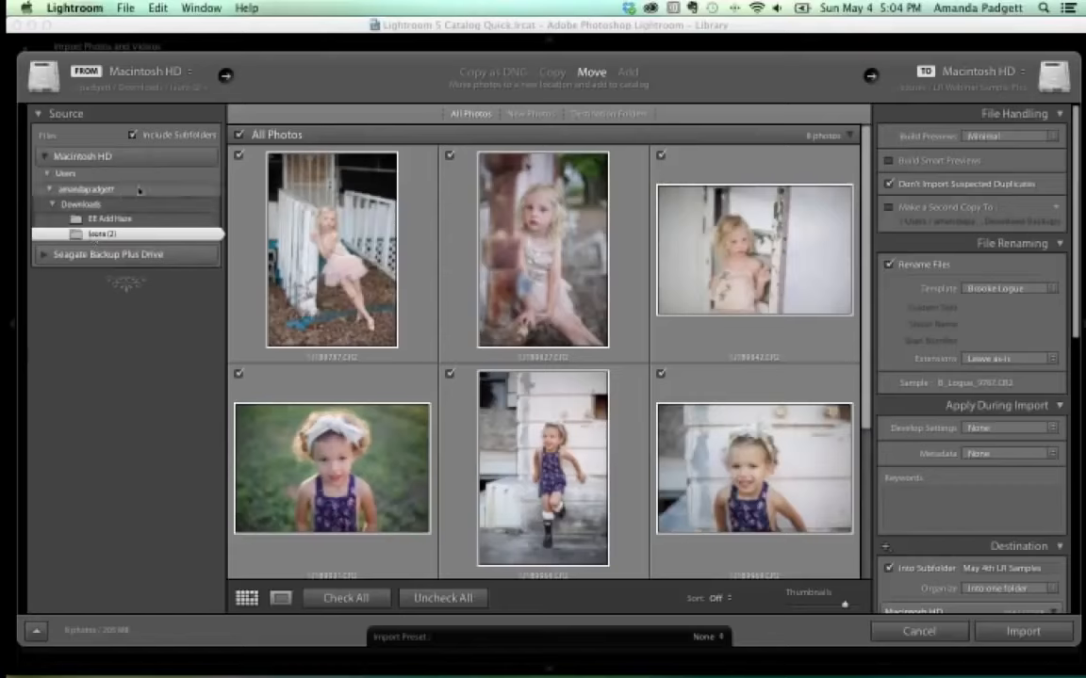
pyautogui.click(627, 72)
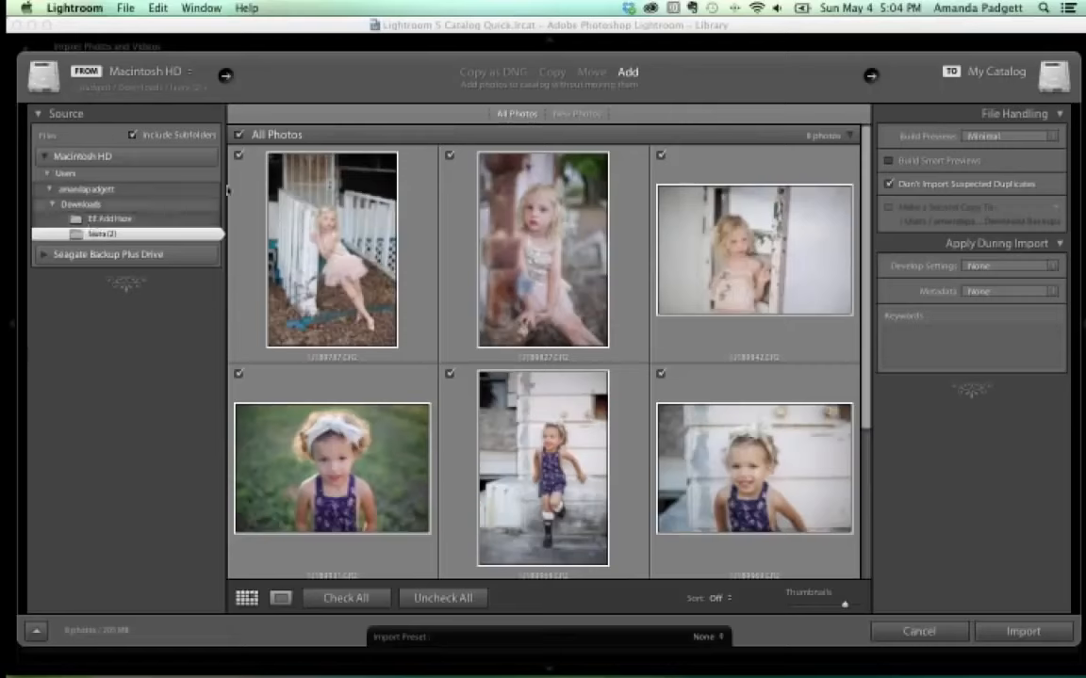
pyautogui.click(590, 73)
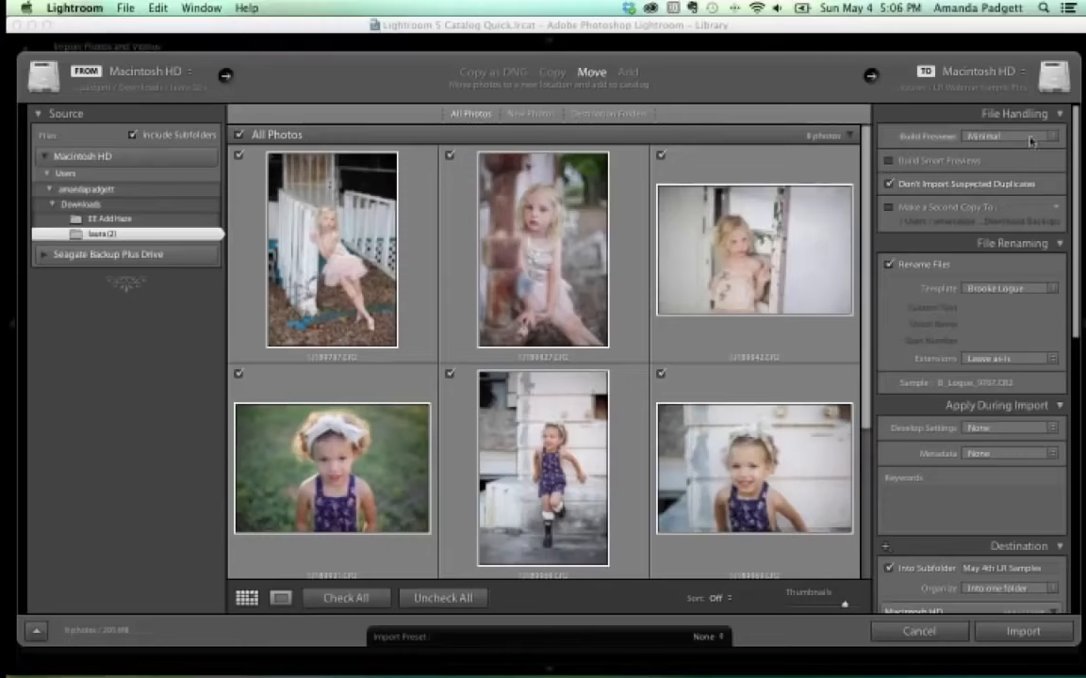
# Set Build Previews to Standard and collapse the File Handling panel.
pyautogui.click(975, 136)
pyautogui.click(1021, 160)
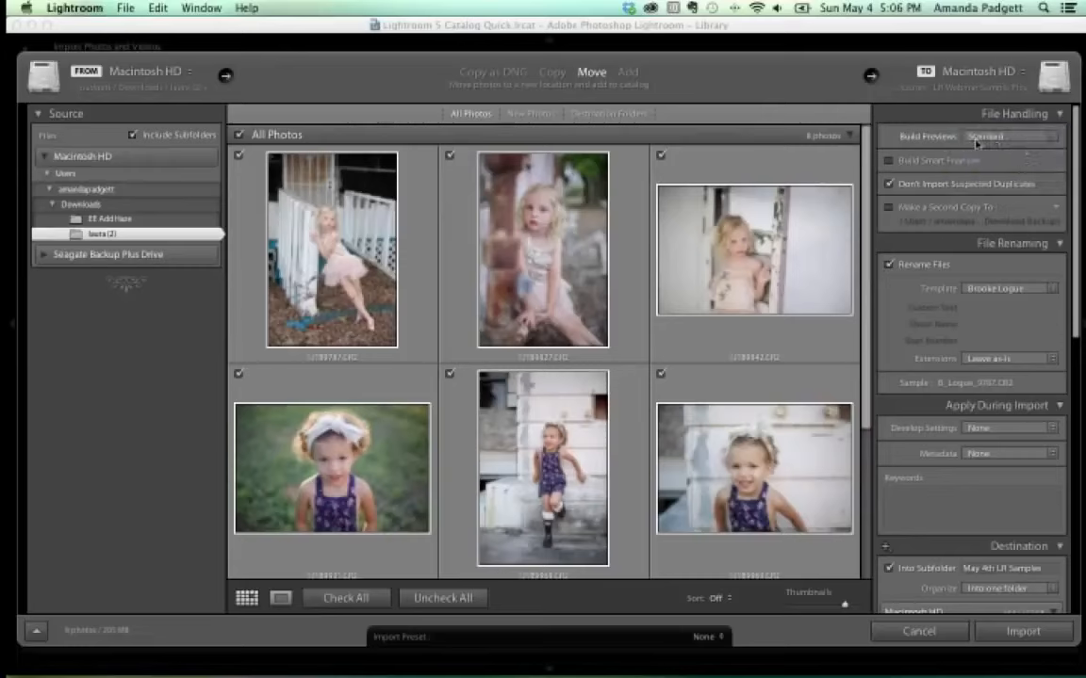
pyautogui.click(1058, 115)
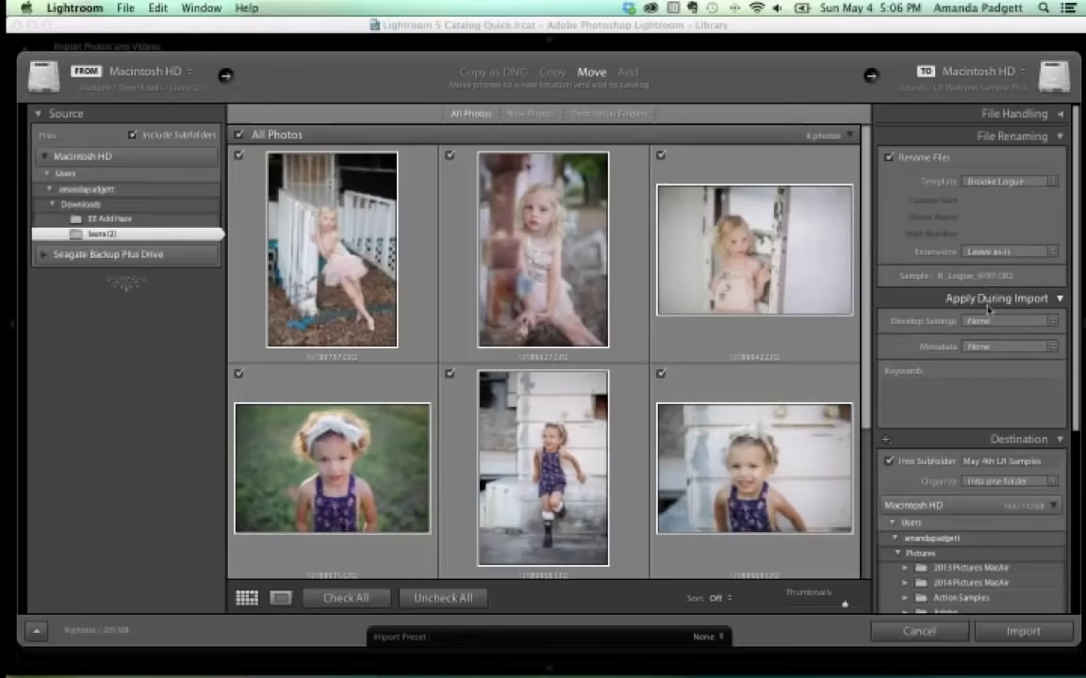
# Add the photographer's name and 'May 4th Webinar' as import keywords.
pyautogui.click(920, 397)
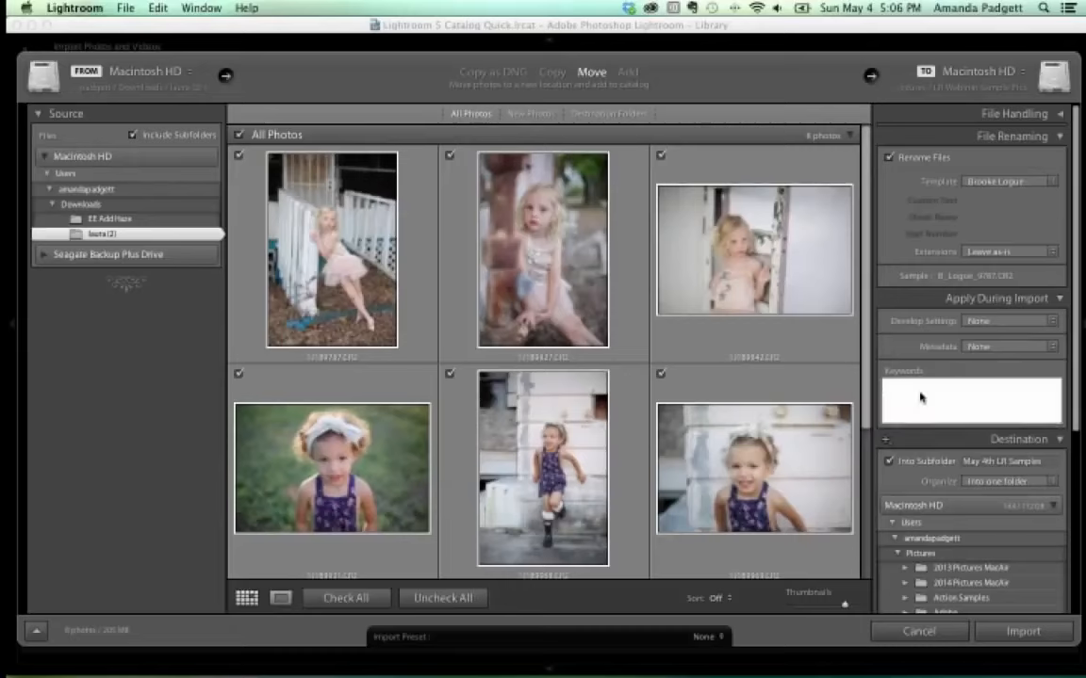
pyautogui.press('Return')
pyautogui.write(', May 4th Webinar')
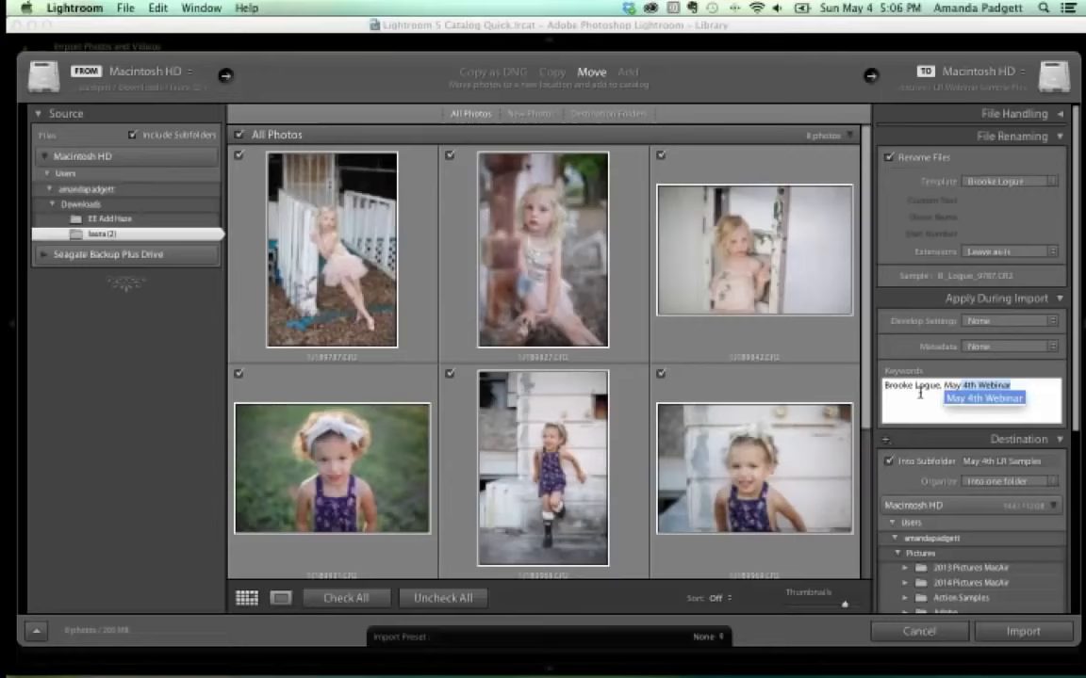
pyautogui.press('Return')
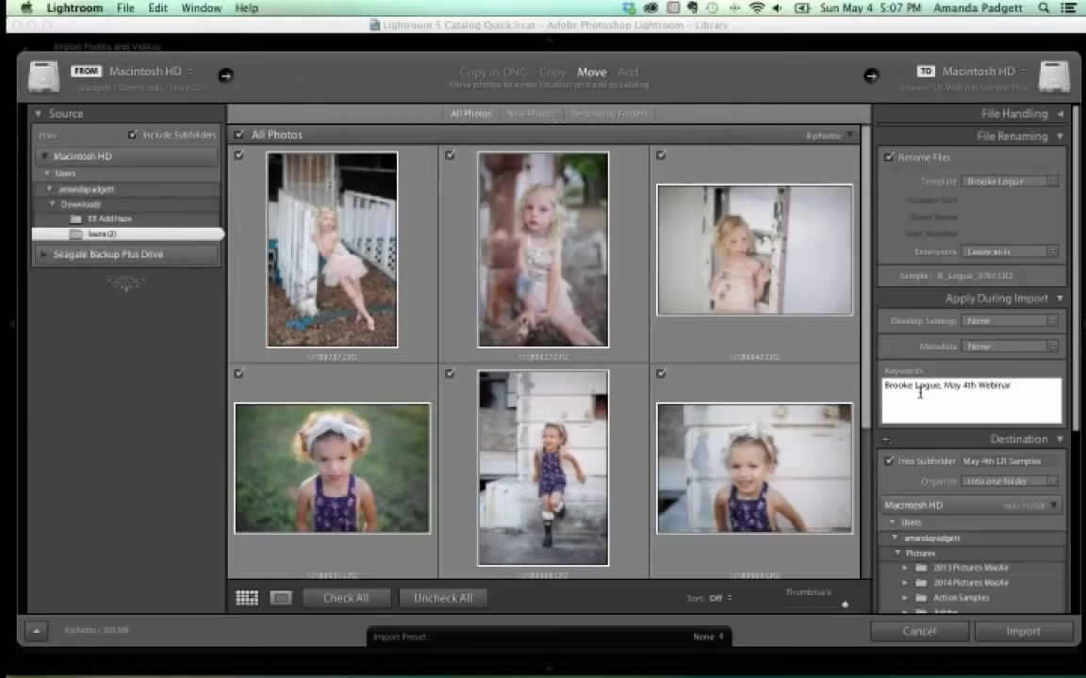
pyautogui.press('Tab')
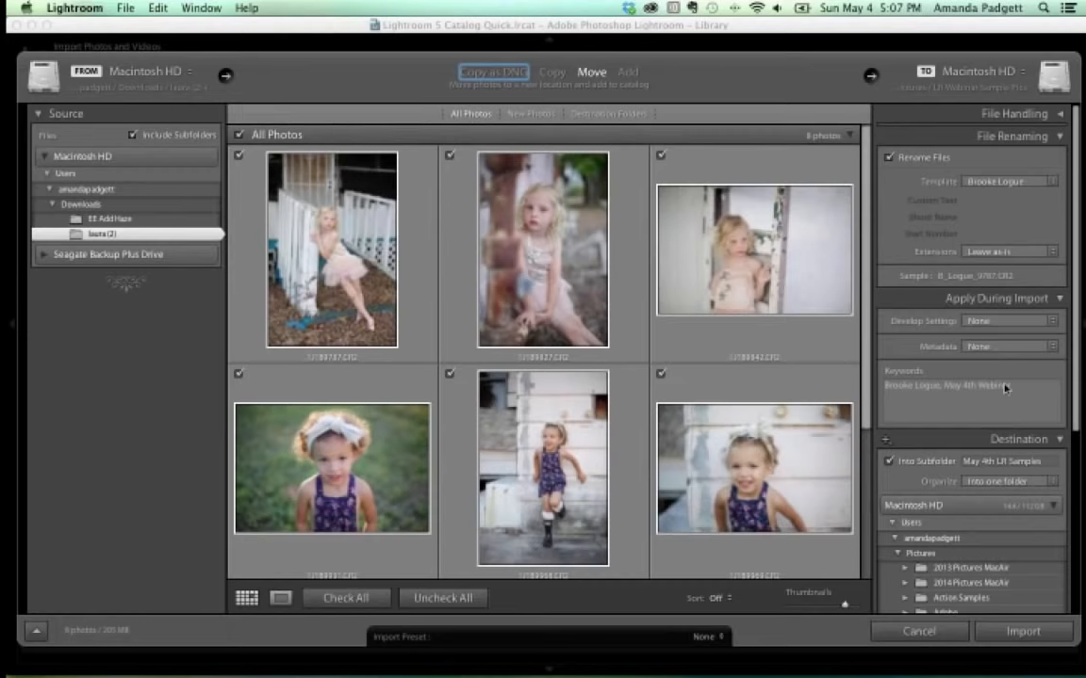
# Collapse the Apply During Import panel to reveal the destination folder tree.
pyautogui.scroll(-5, 1005, 387)
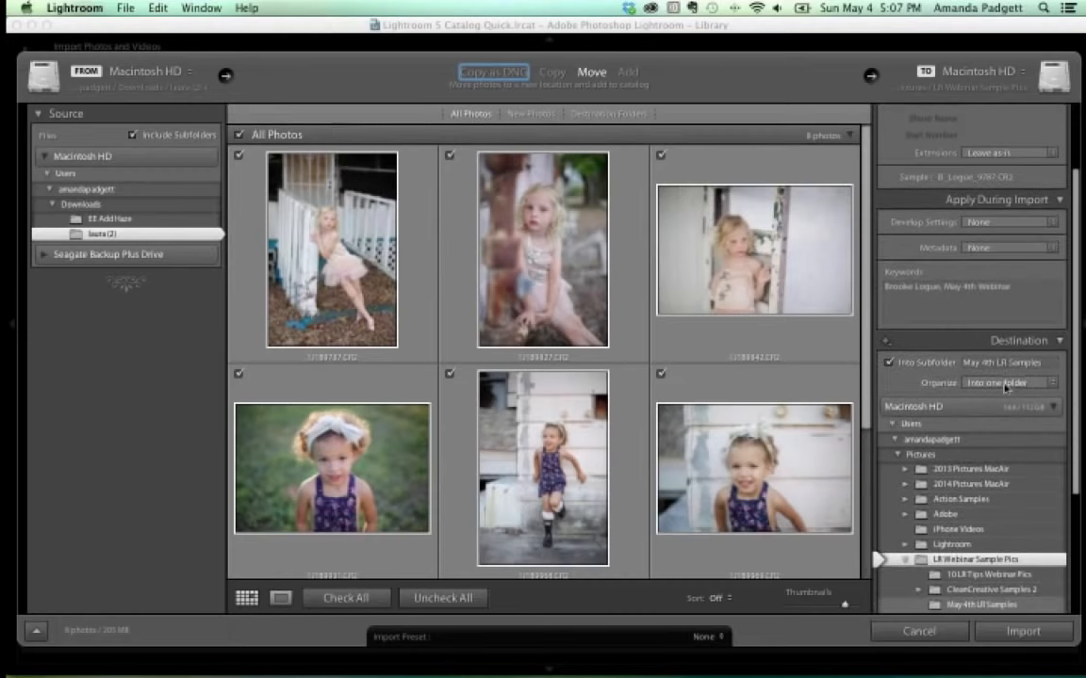
pyautogui.click(1037, 200)
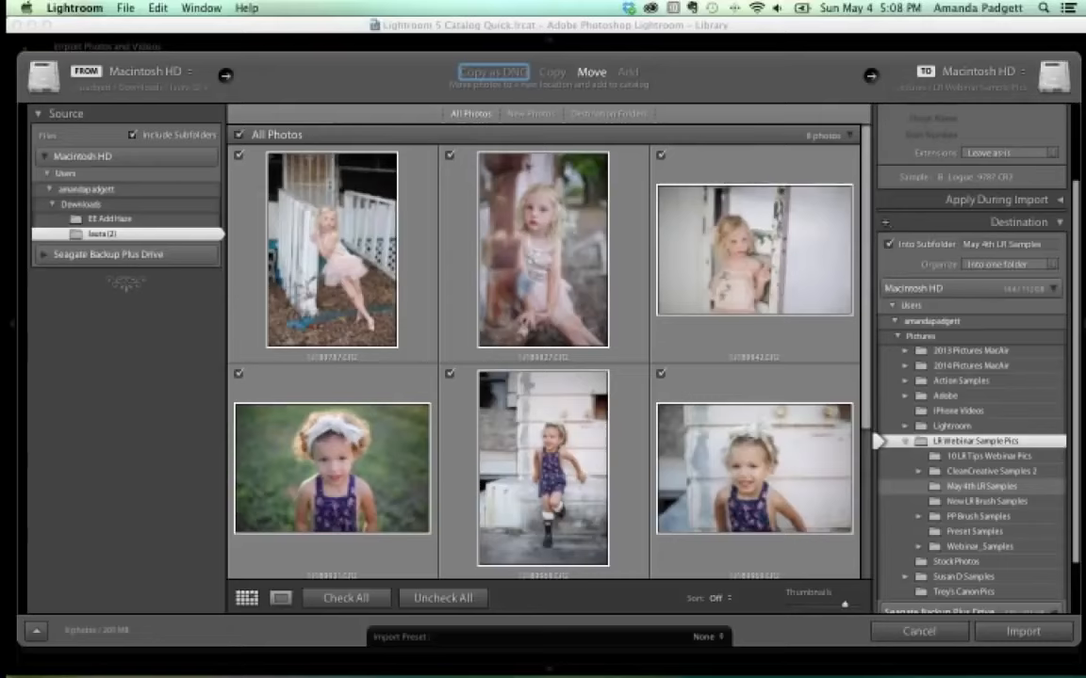
# Rename the subfolder to 'May 4th', dismiss the illegal-characters alert, then uncheck Into Subfolder.
pyautogui.click(1020, 245)
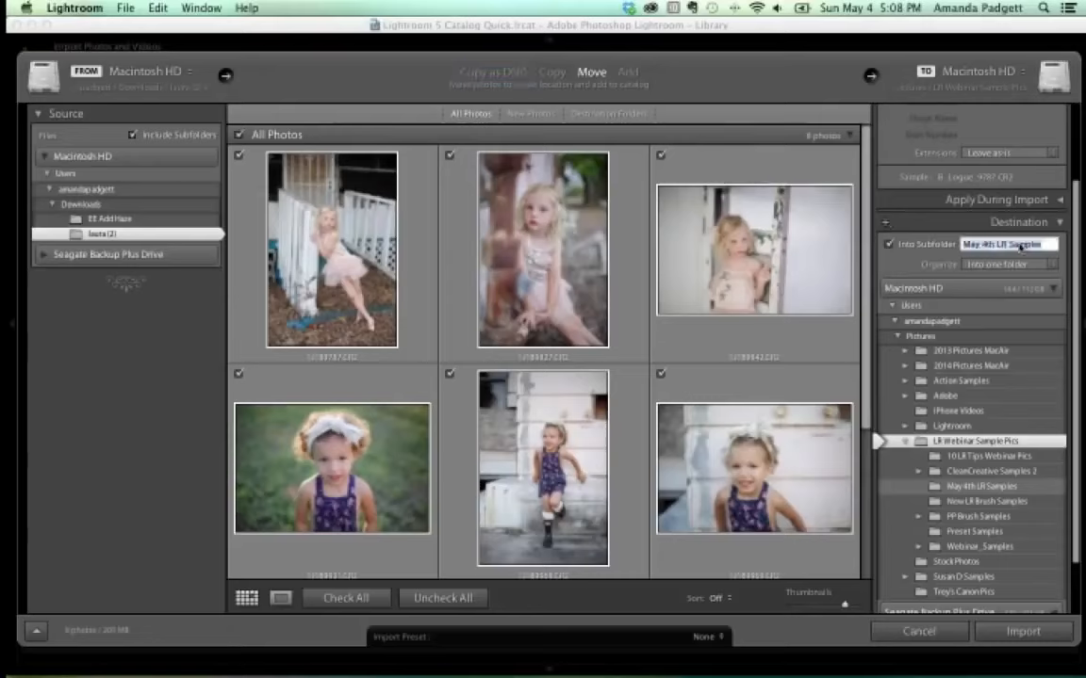
pyautogui.write('B Lo')
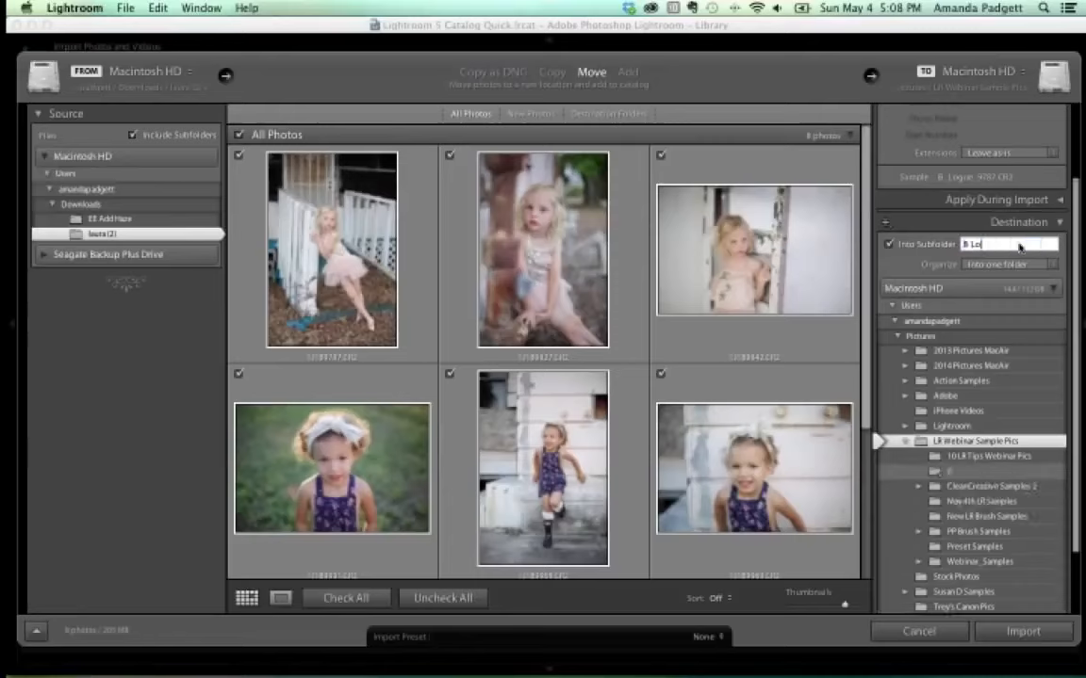
pyautogui.write('gue Pics')
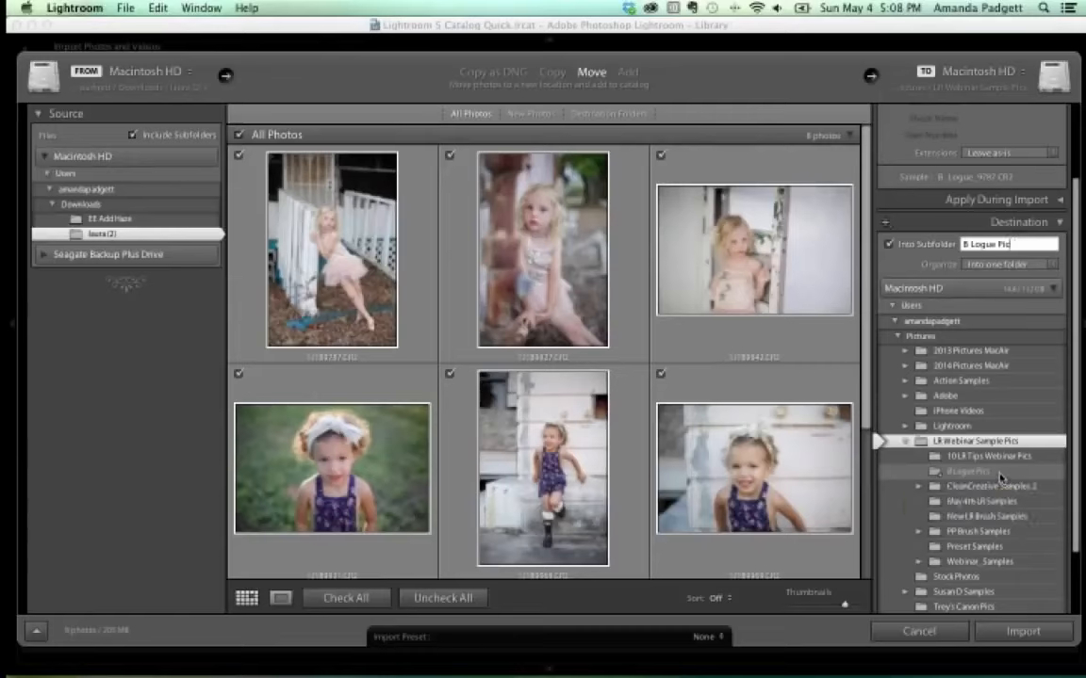
pyautogui.press('BackSpace')
pyautogui.press('BackSpace')
pyautogui.press('BackSpace')
pyautogui.press('BackSpace')
pyautogui.press('BackSpace')
pyautogui.press('BackSpace')
pyautogui.press('BackSpace')
pyautogui.press('BackSpace')
pyautogui.press('BackSpace')
pyautogui.press('BackSpace')
pyautogui.press('BackSpace')
pyautogui.write('May 4th')
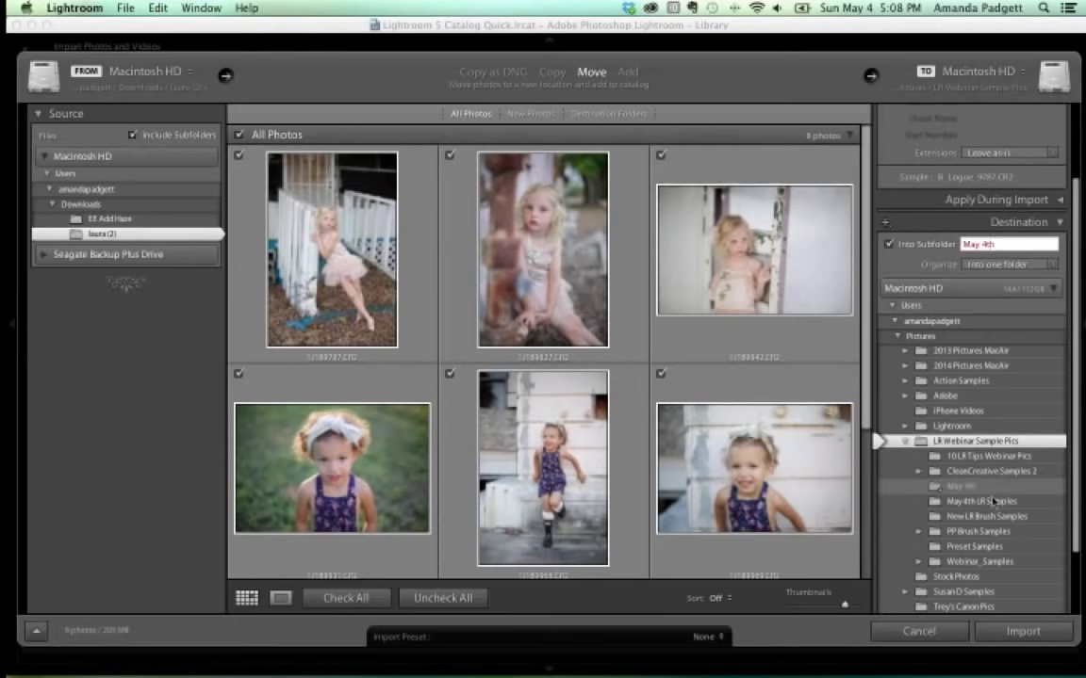
pyautogui.press('Return')
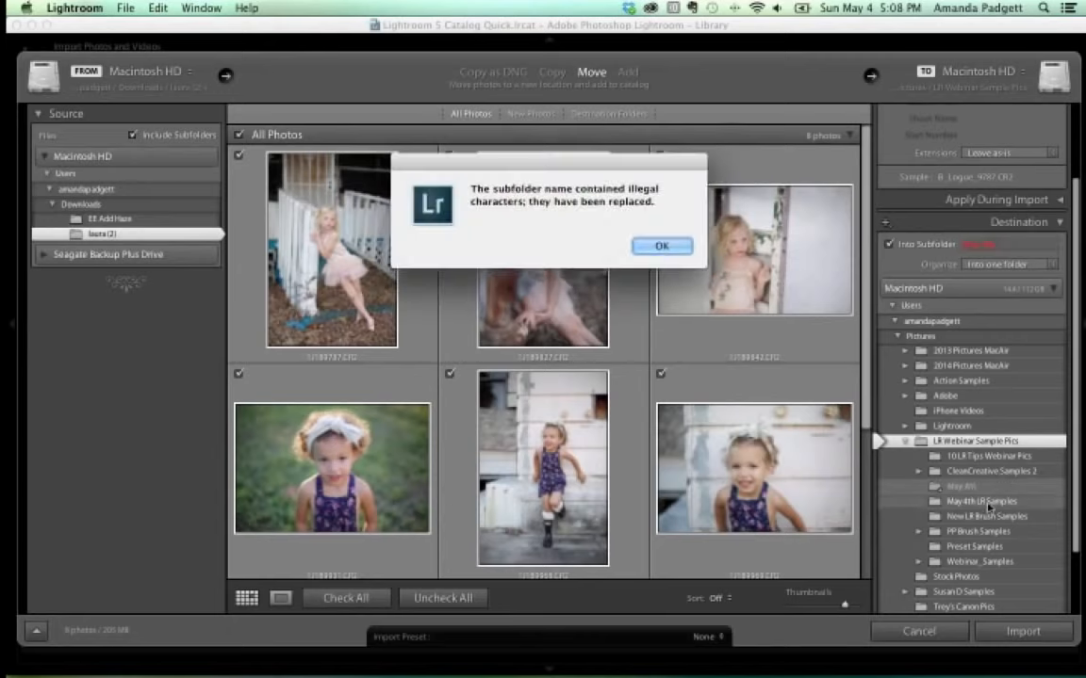
pyautogui.click(662, 247)
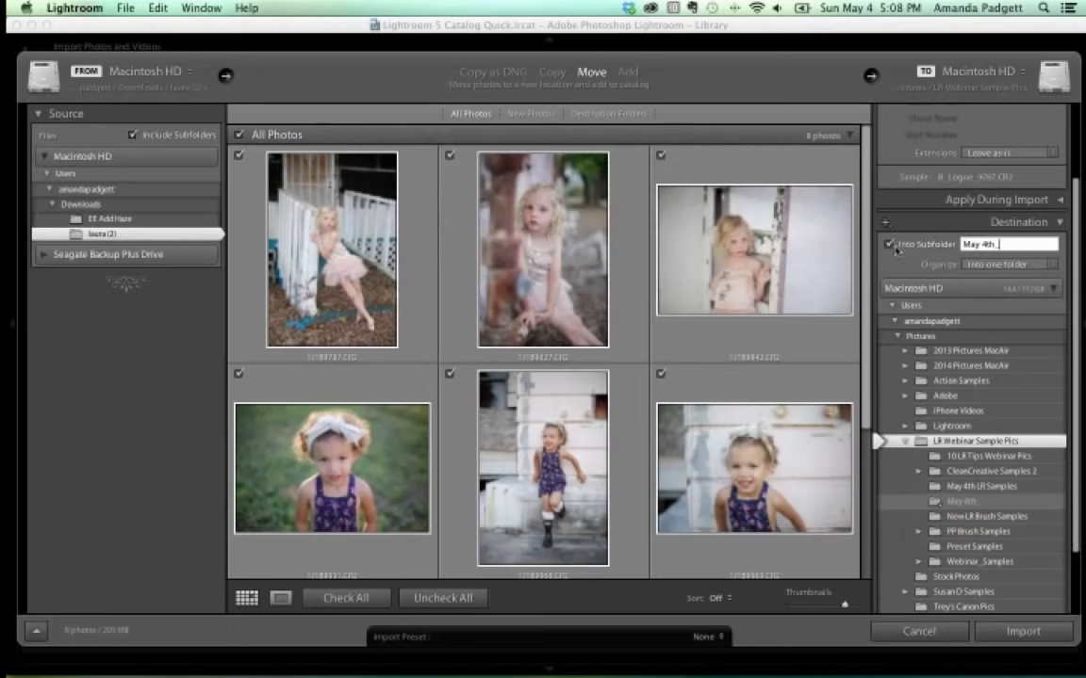
pyautogui.click(888, 245)
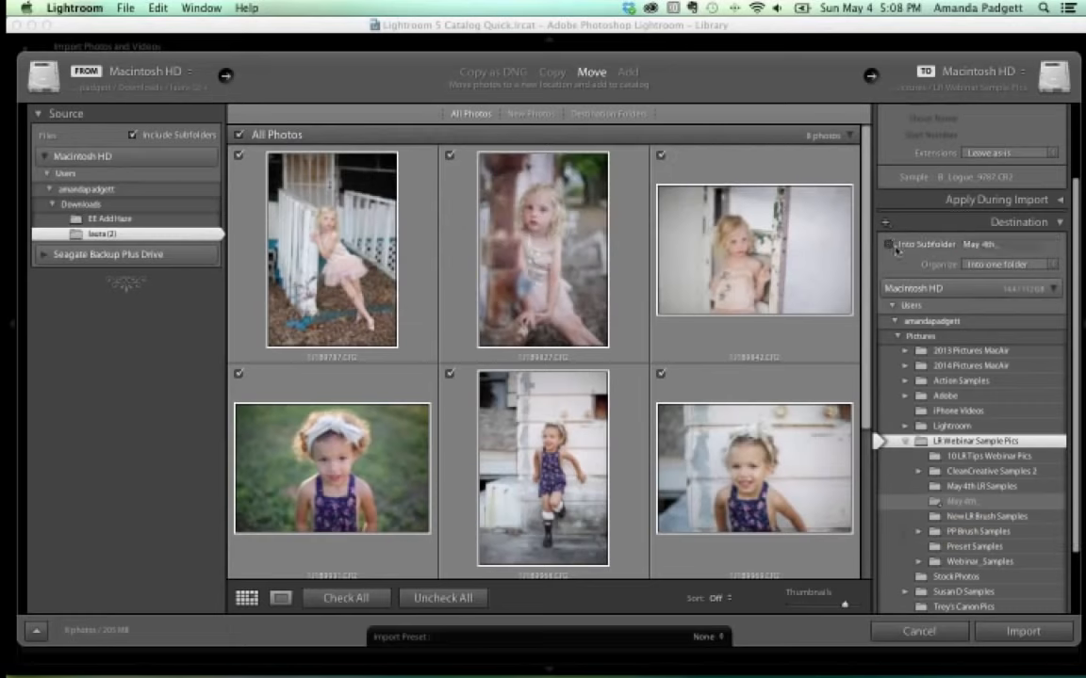
# Choose May 4th LR Samples as the destination and import the eight photos.
pyautogui.click(995, 487)
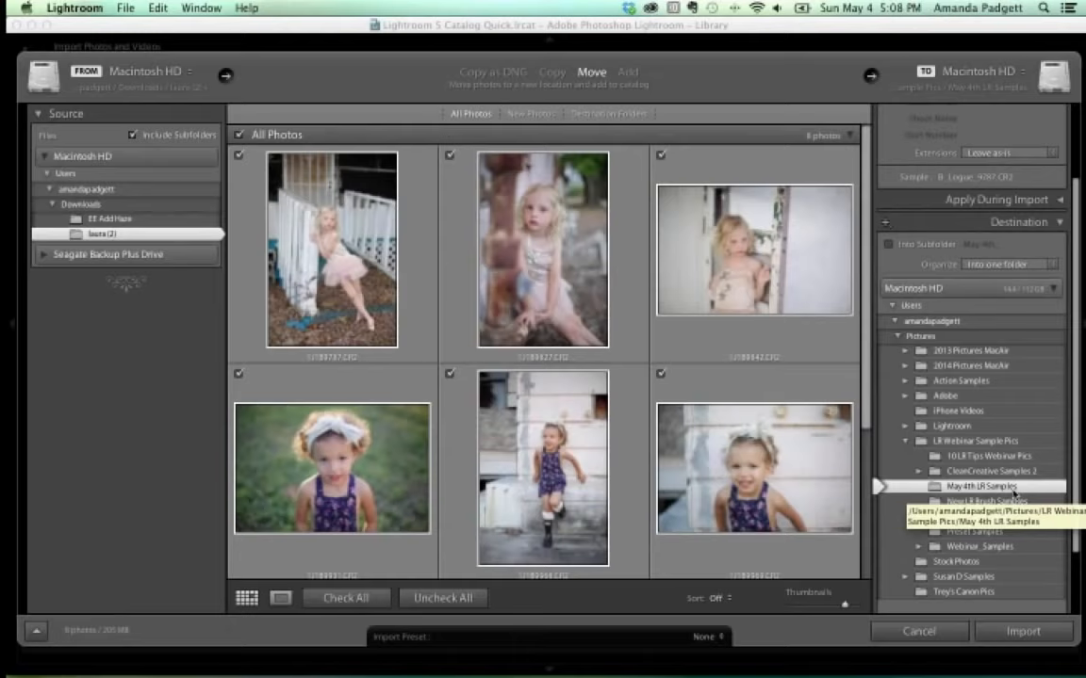
pyautogui.click(1024, 632)
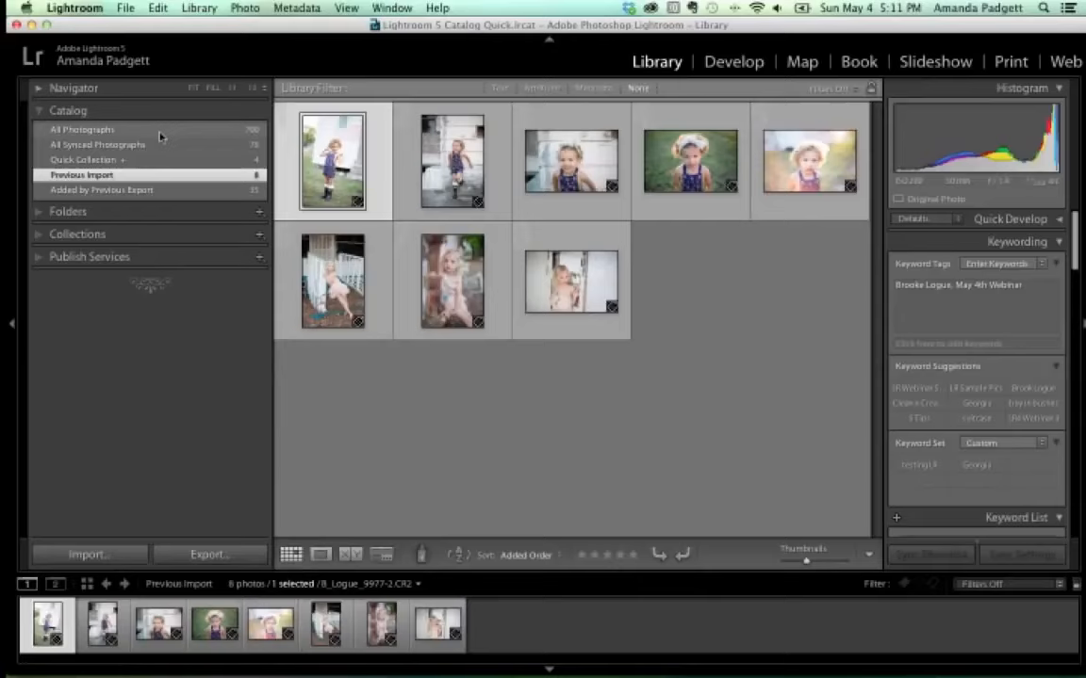
# Open the floral-overalls photo in Develop and switch to single Loupe view.
pyautogui.click(728, 64)
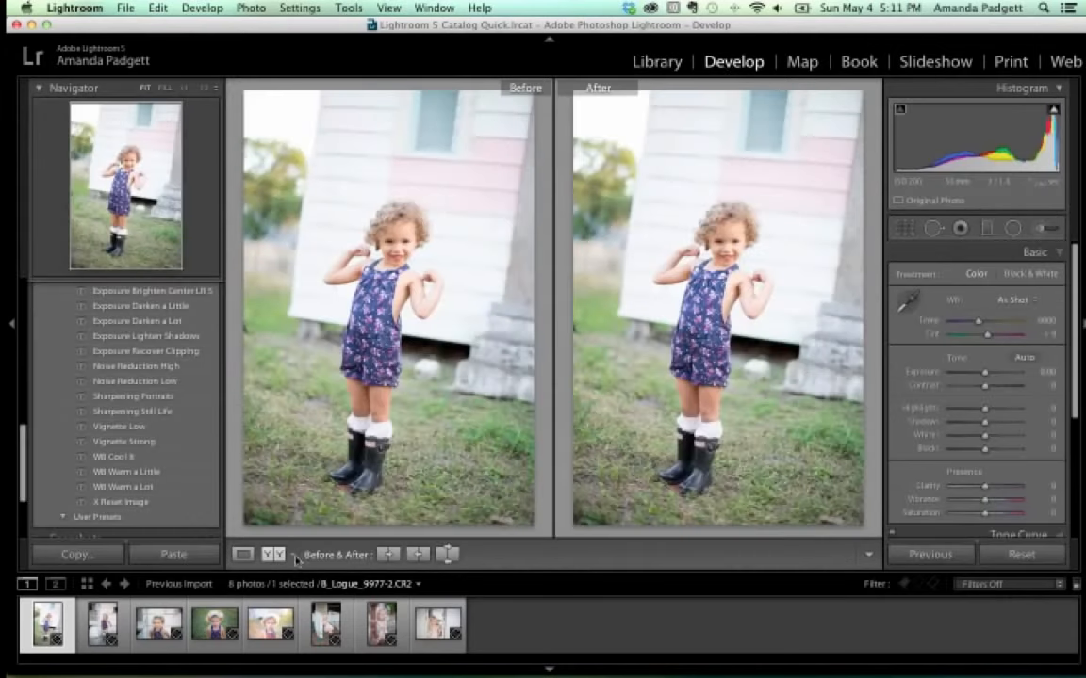
pyautogui.click(242, 555)
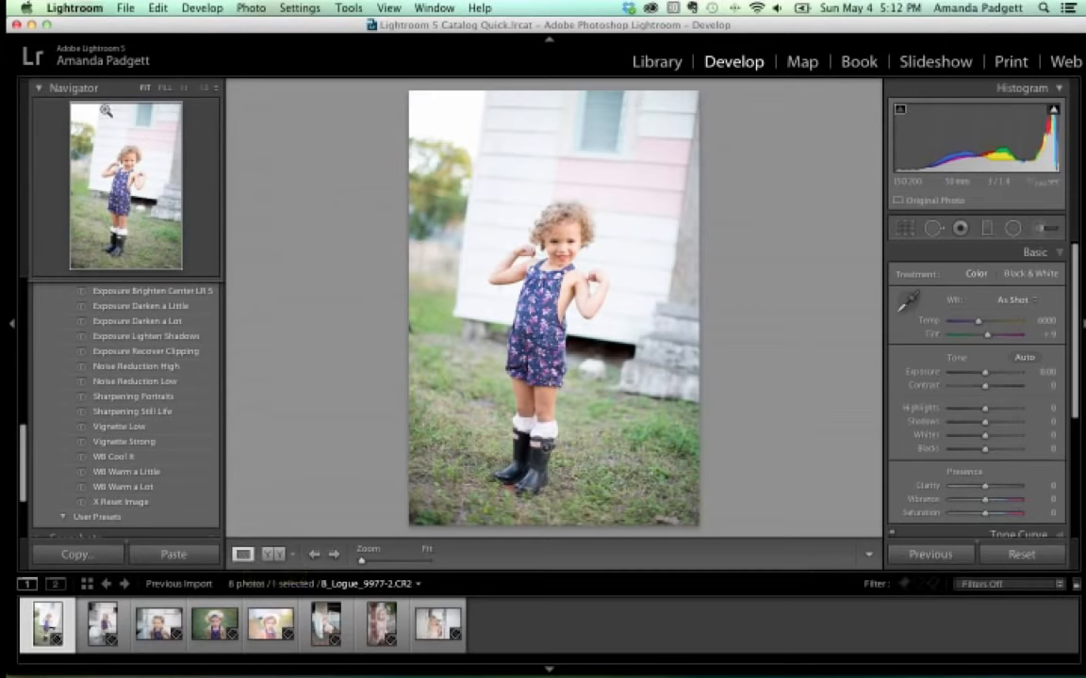
# Collapse the Presets list and expand the Navigator to preview the whole photo.
pyautogui.click(39, 89)
pyautogui.scroll(10, 49, 174)
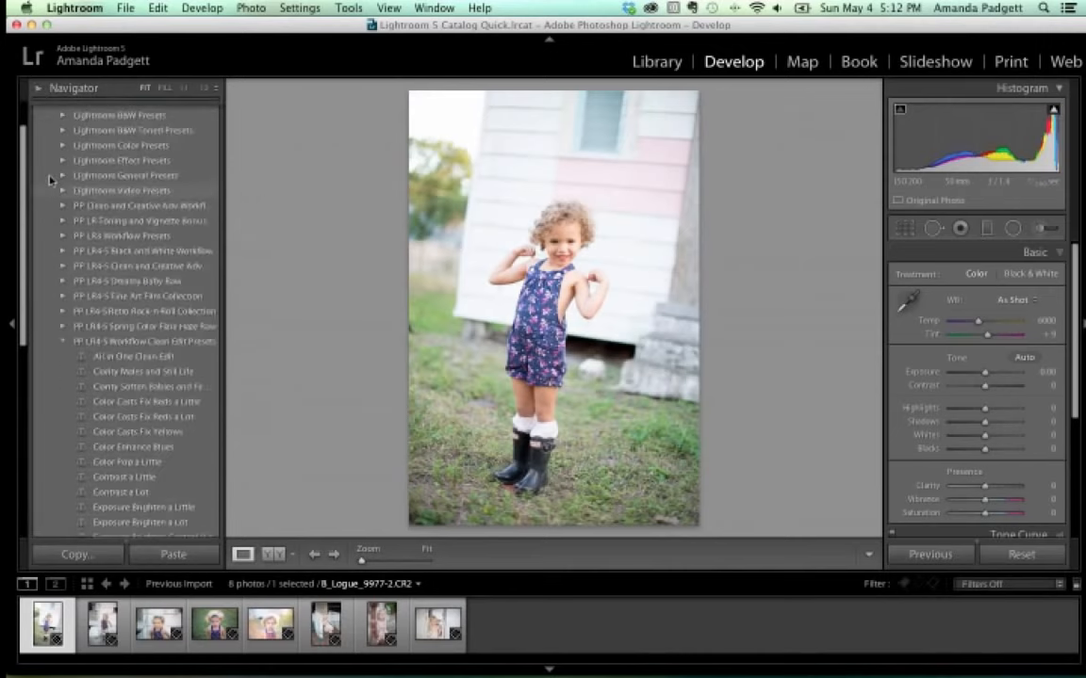
pyautogui.click(58, 112)
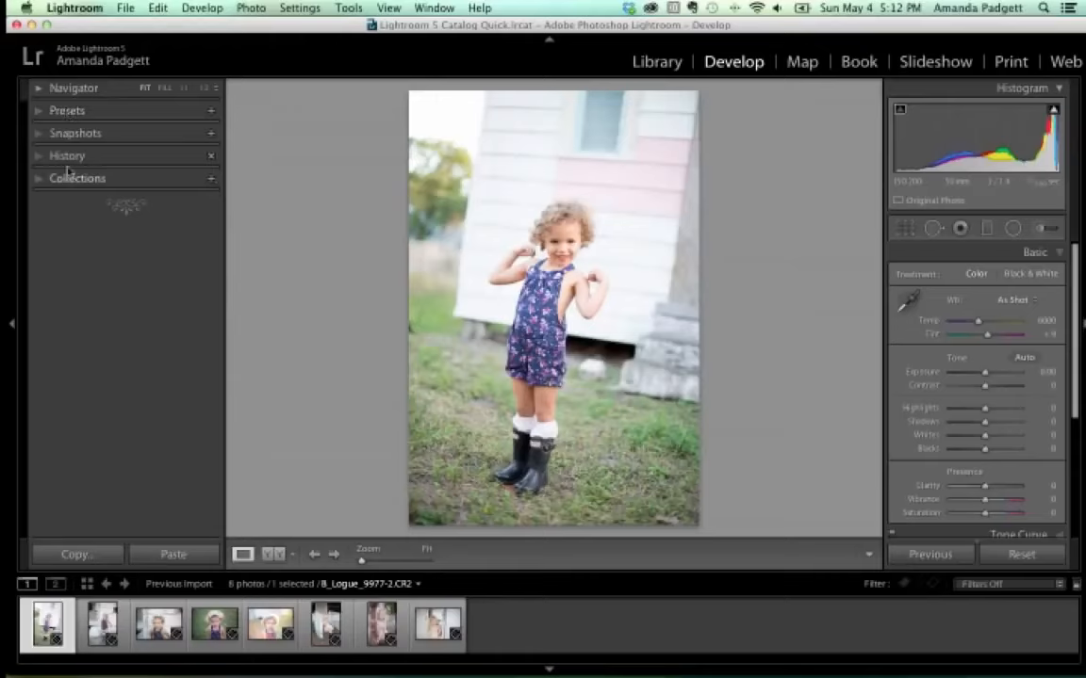
pyautogui.click(40, 89)
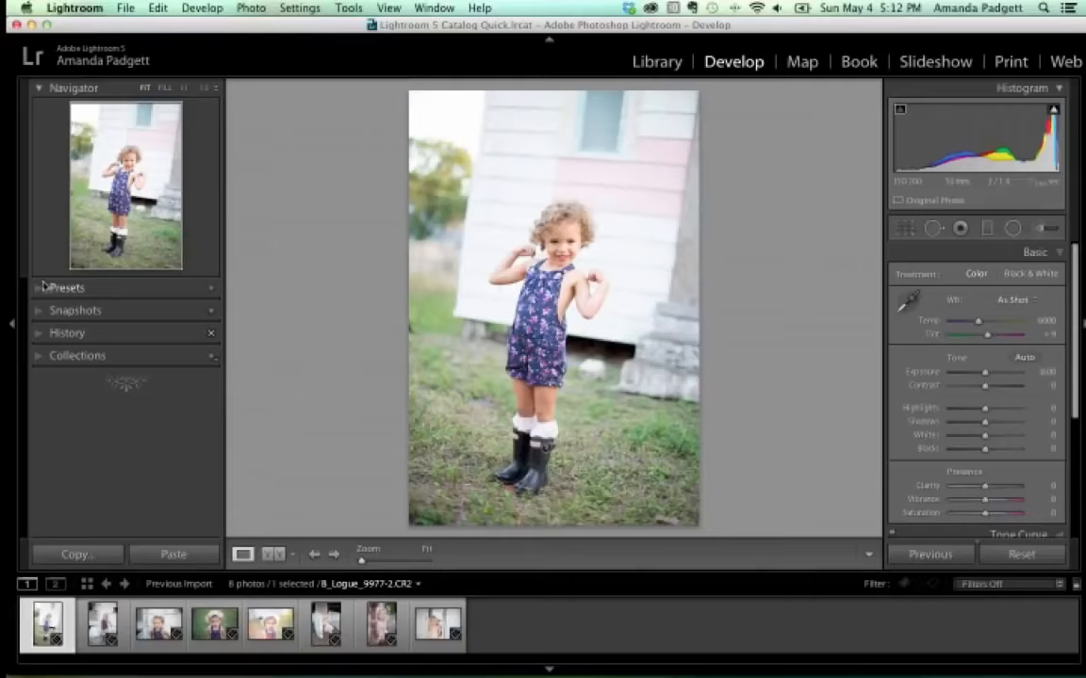
# View the girl's face at 1:1, zoom out to 1:3, then nudge the Zoom slider closer.
pyautogui.click(185, 88)
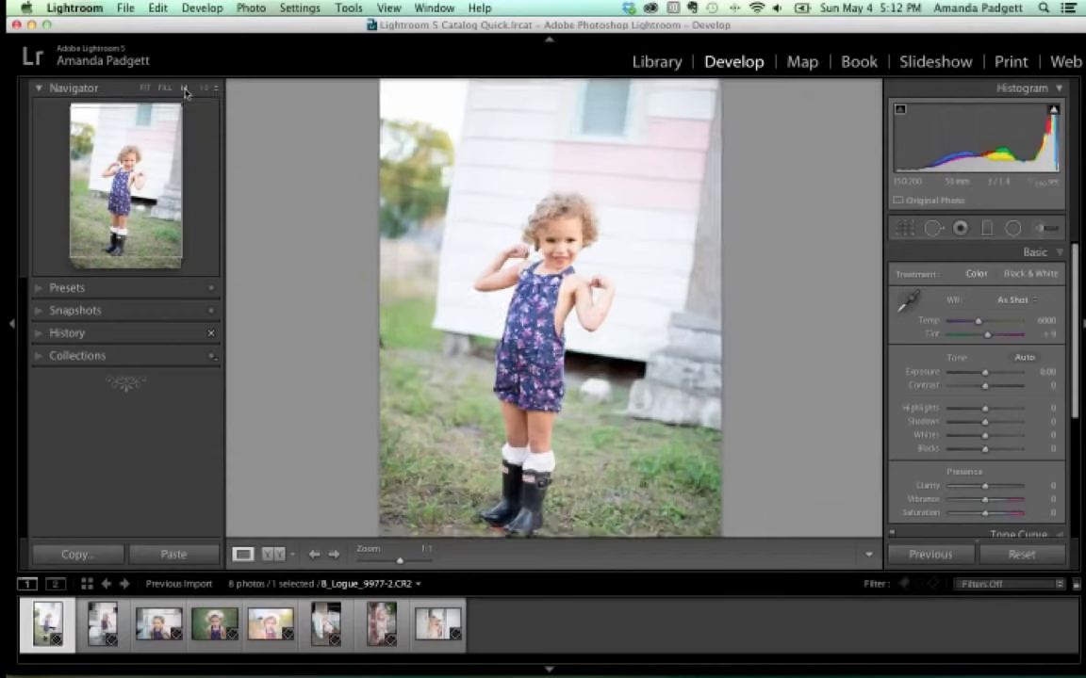
pyautogui.click(185, 89)
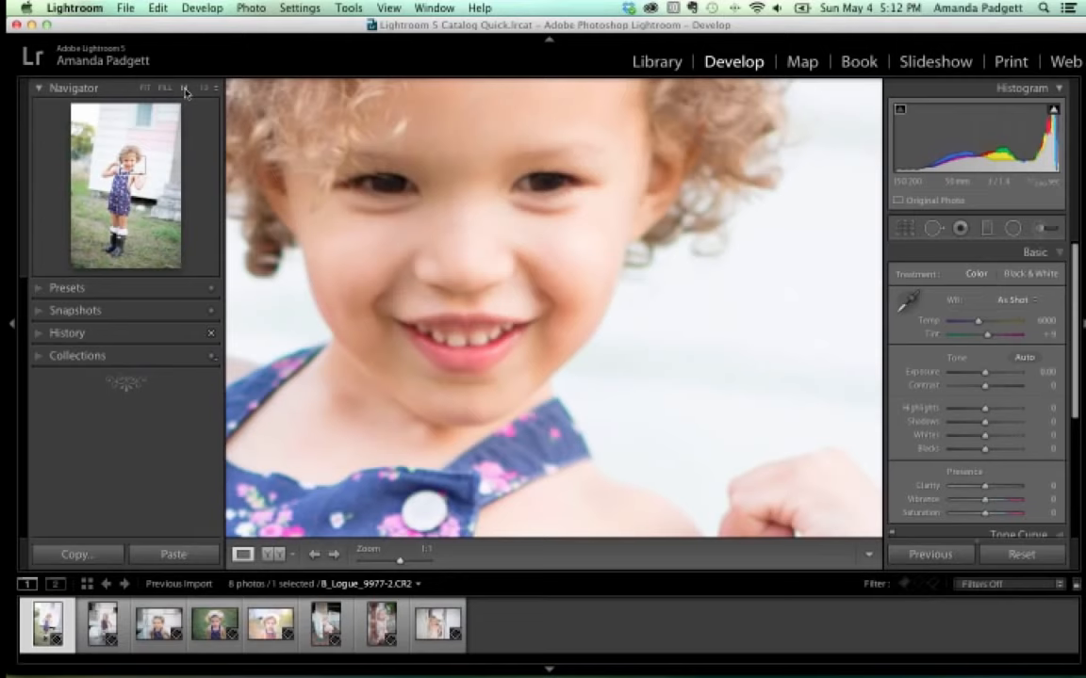
pyautogui.click(205, 89)
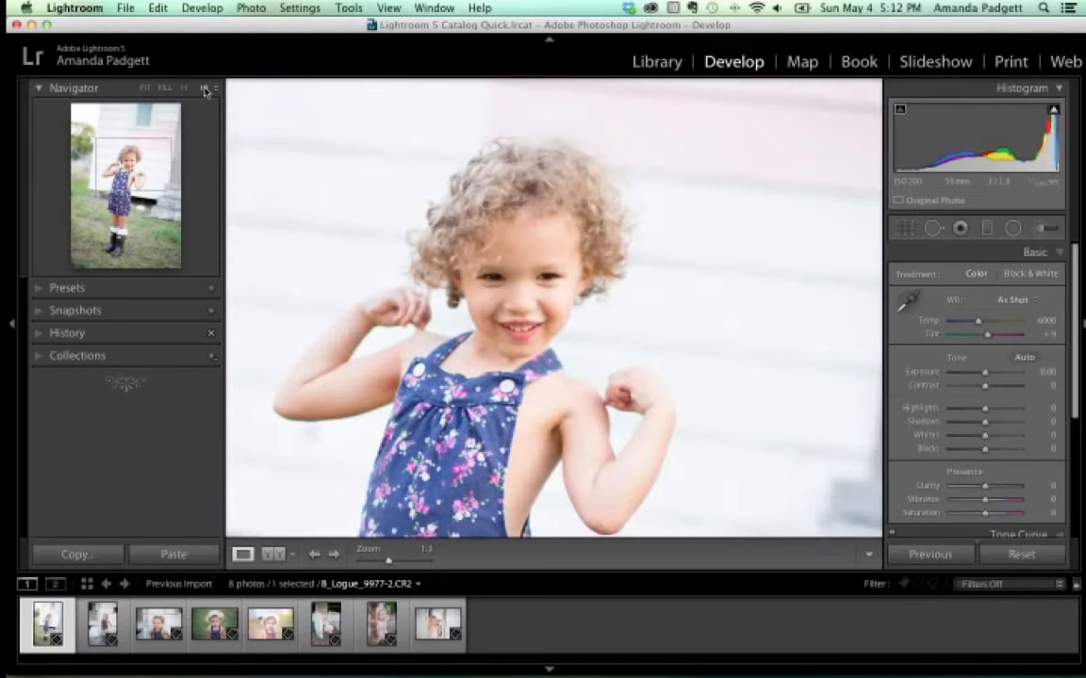
pyautogui.moveTo(390, 562); pyautogui.dragTo(400, 562)
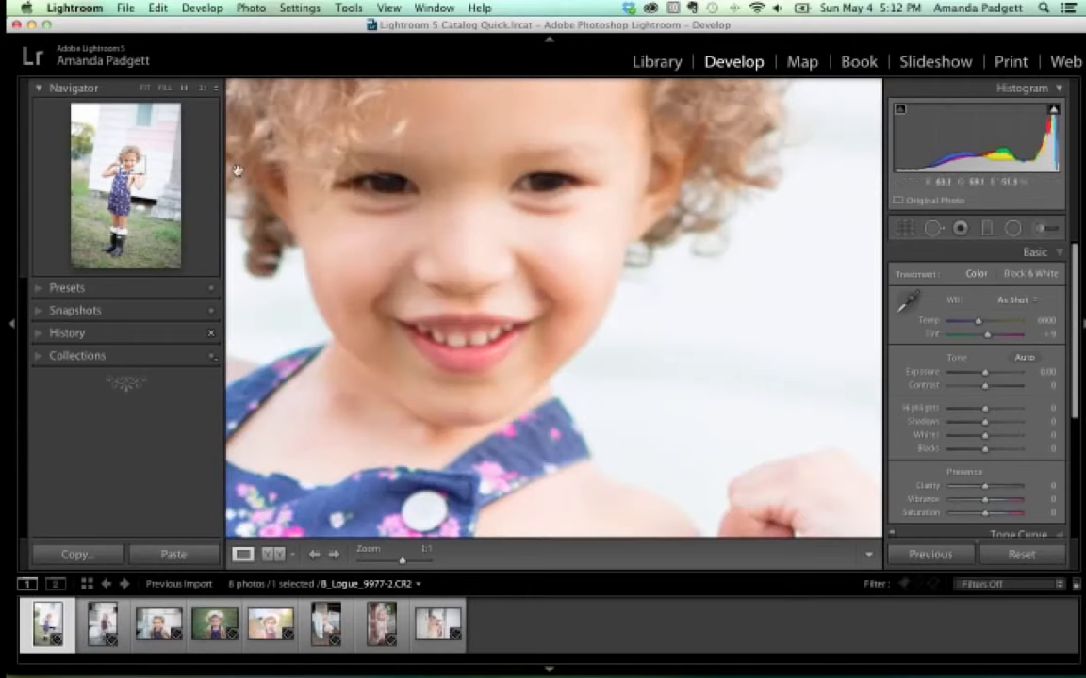
# From the zoom-ratio list try 1:3 and 3:1 on her smile, finishing at 1:3.
pyautogui.click(213, 89)
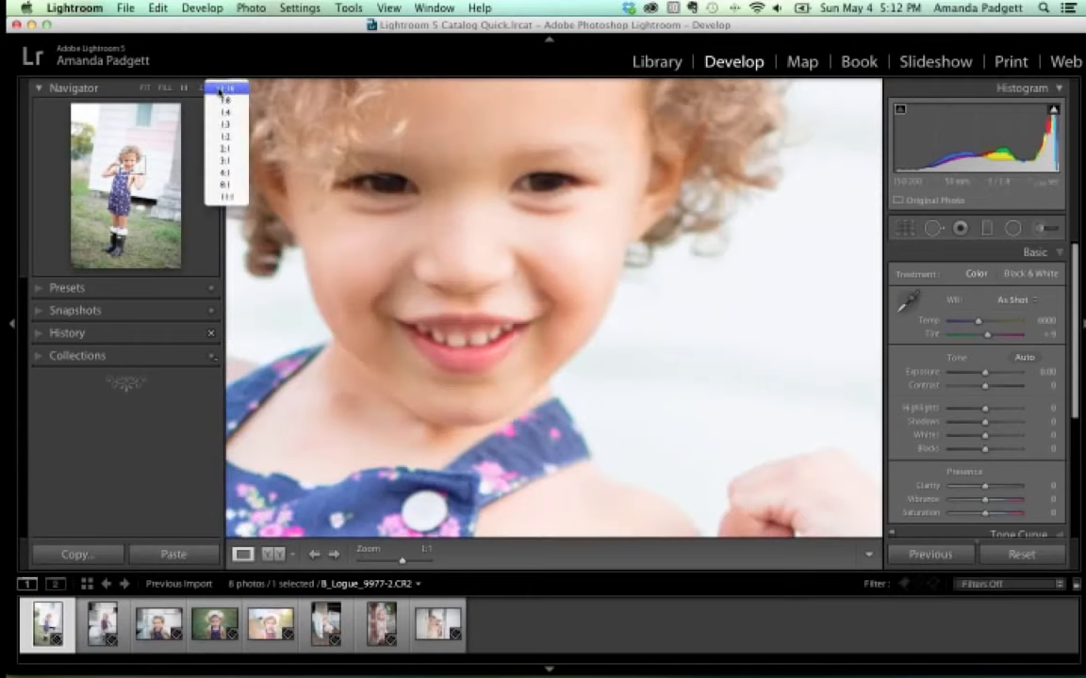
pyautogui.click(220, 91)
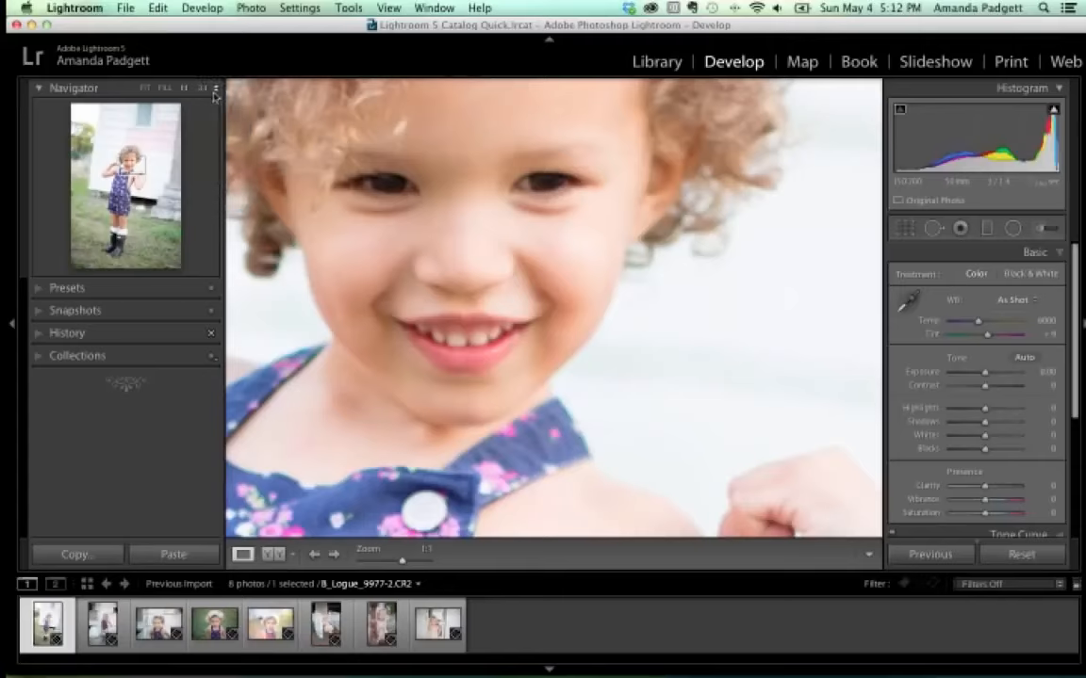
pyautogui.click(218, 91)
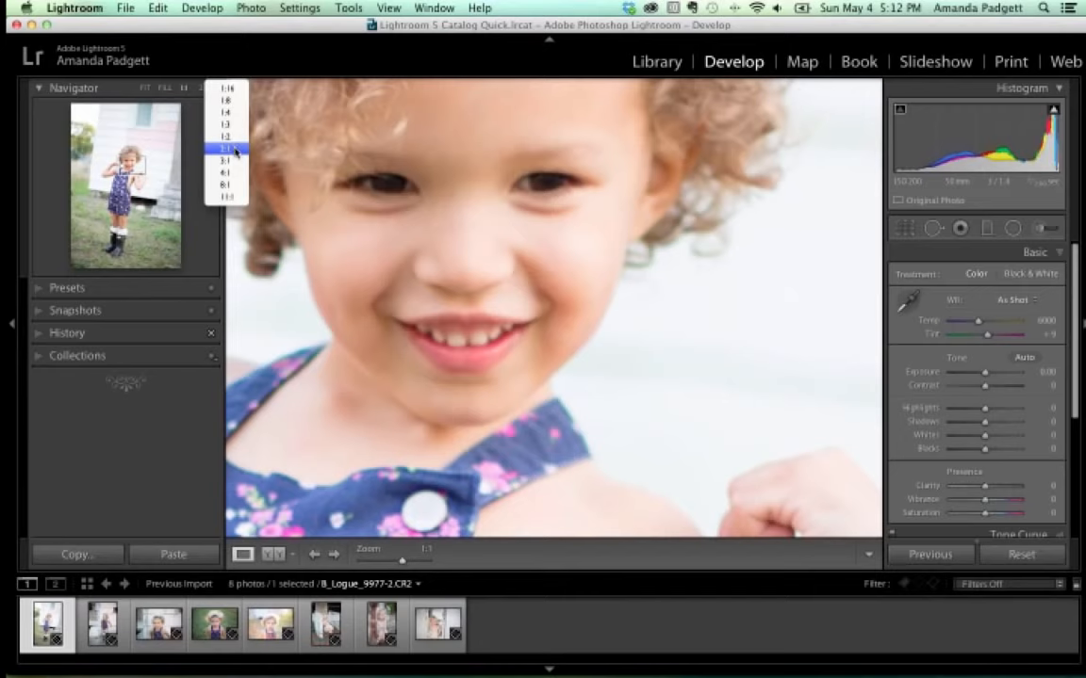
pyautogui.click(228, 125)
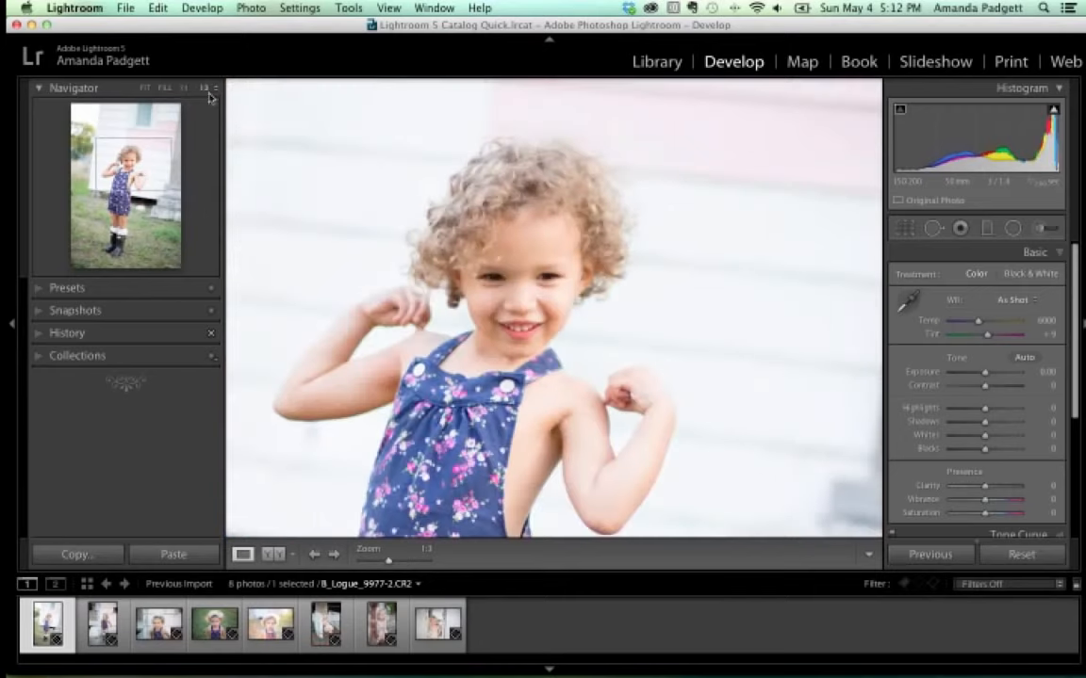
pyautogui.click(212, 90)
pyautogui.click(232, 129)
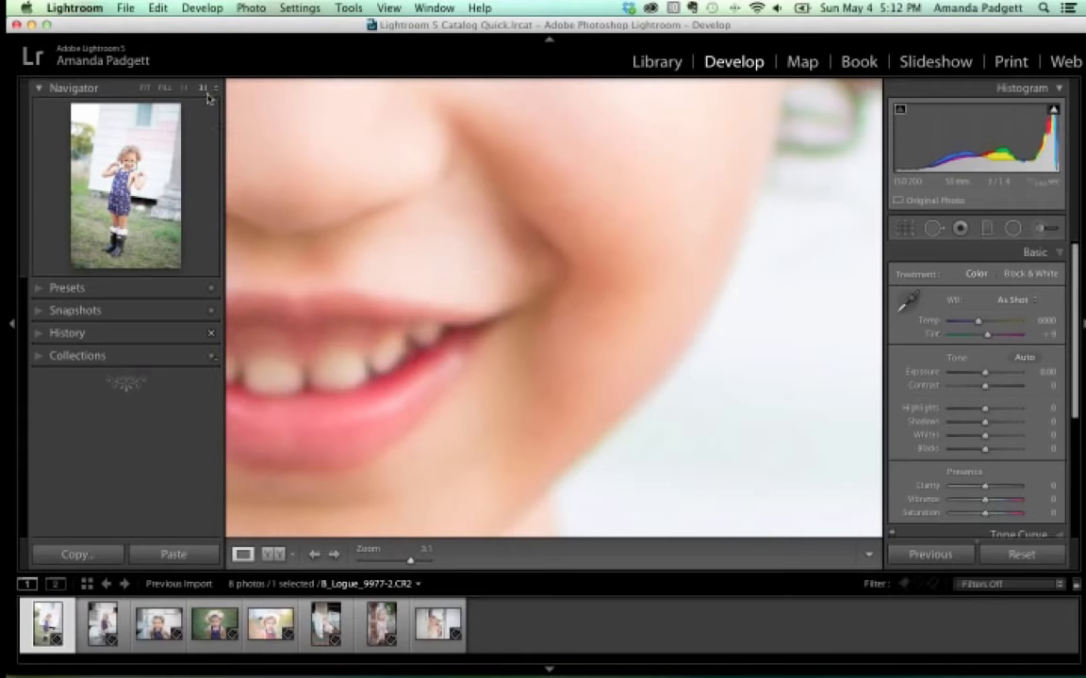
pyautogui.click(204, 88)
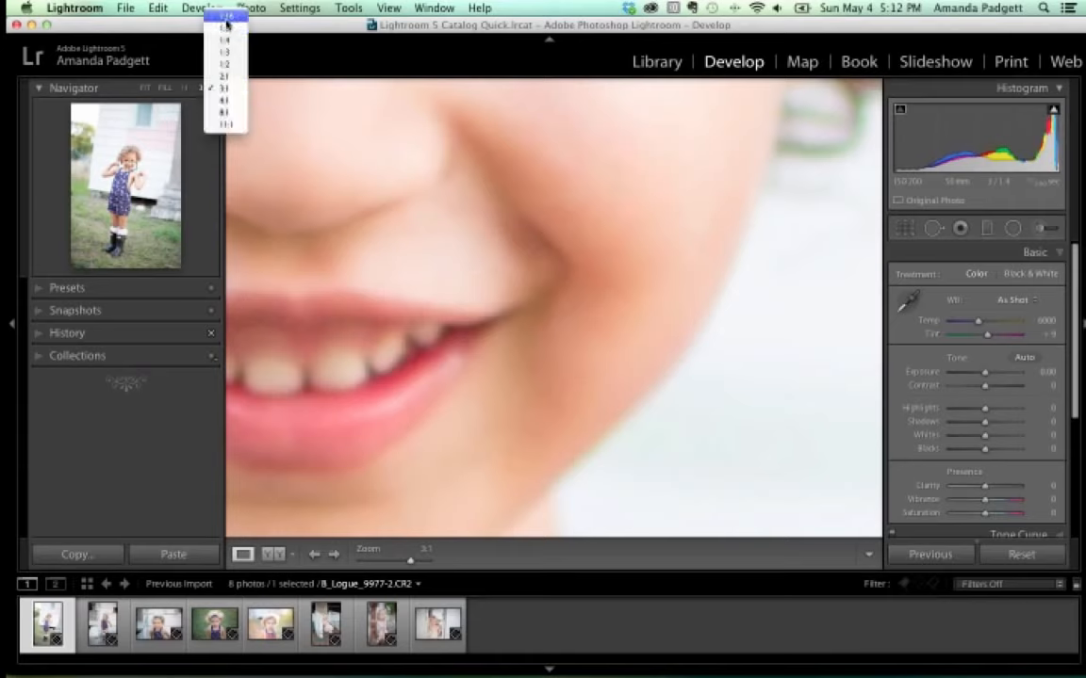
pyautogui.click(232, 51)
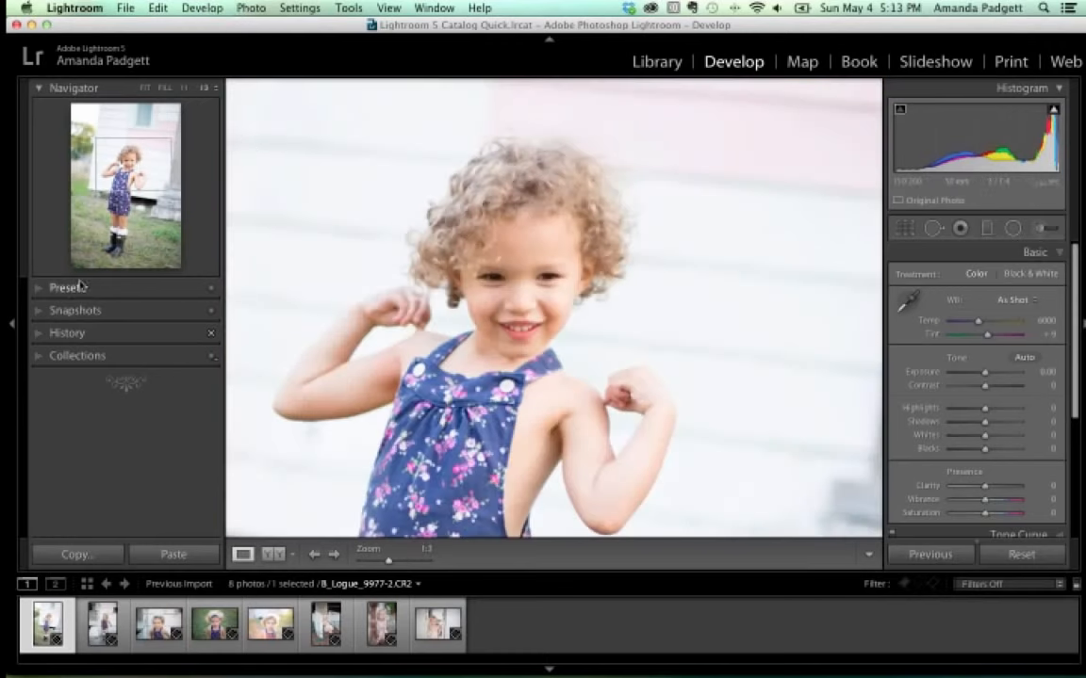
# Expand then collapse Presets, open Snapshots, and expand History showing only the import entry.
pyautogui.click(39, 288)
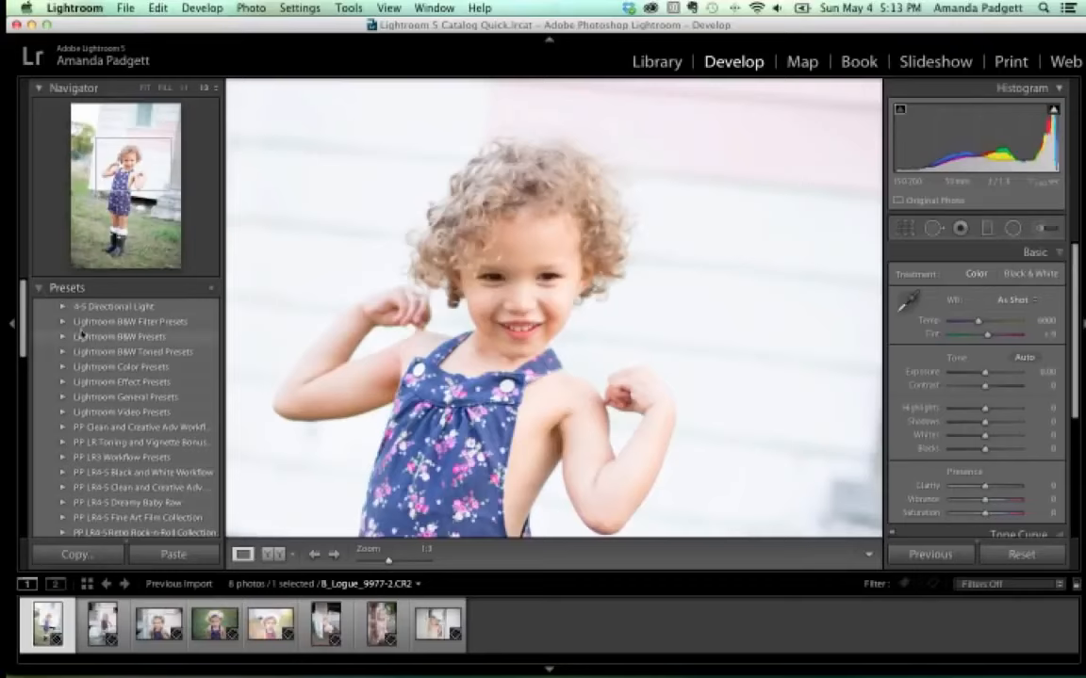
pyautogui.click(40, 288)
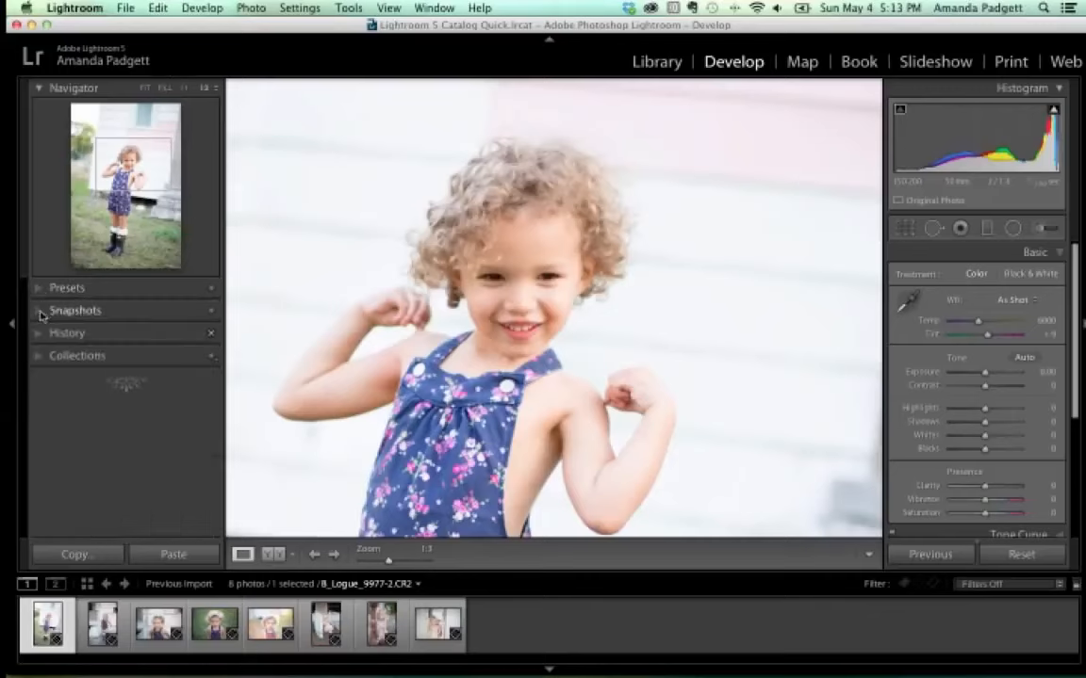
pyautogui.click(41, 312)
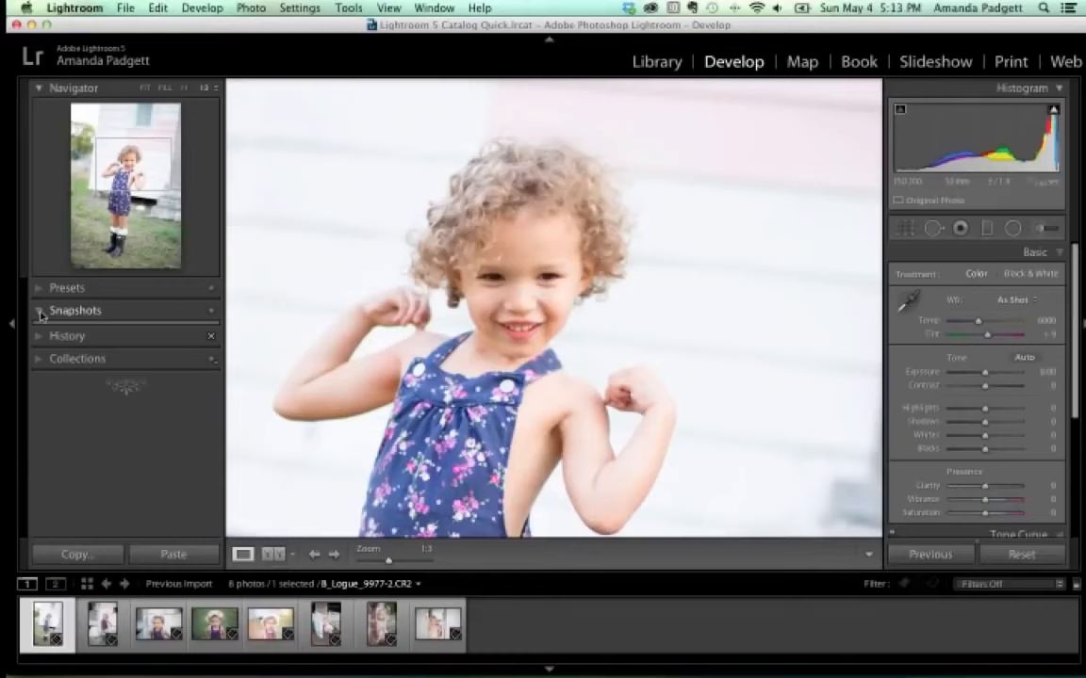
pyautogui.click(38, 336)
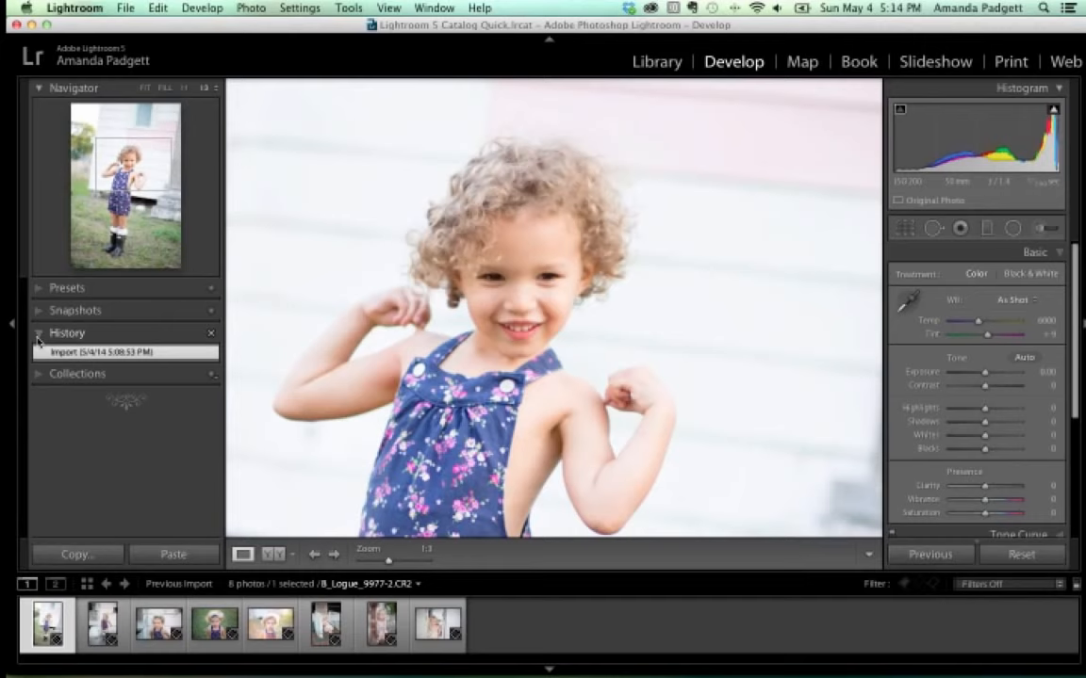
# Swap History for Collections, scroll through the collection list, then collapse Collections.
pyautogui.click(39, 375)
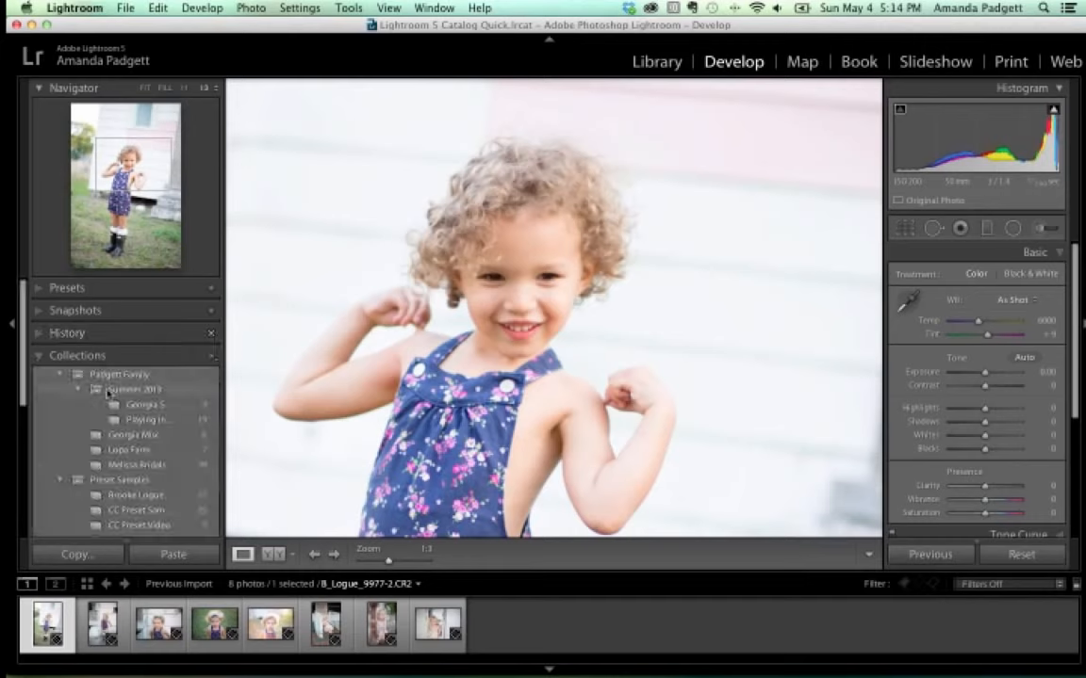
pyautogui.scroll(-5, 109, 393)
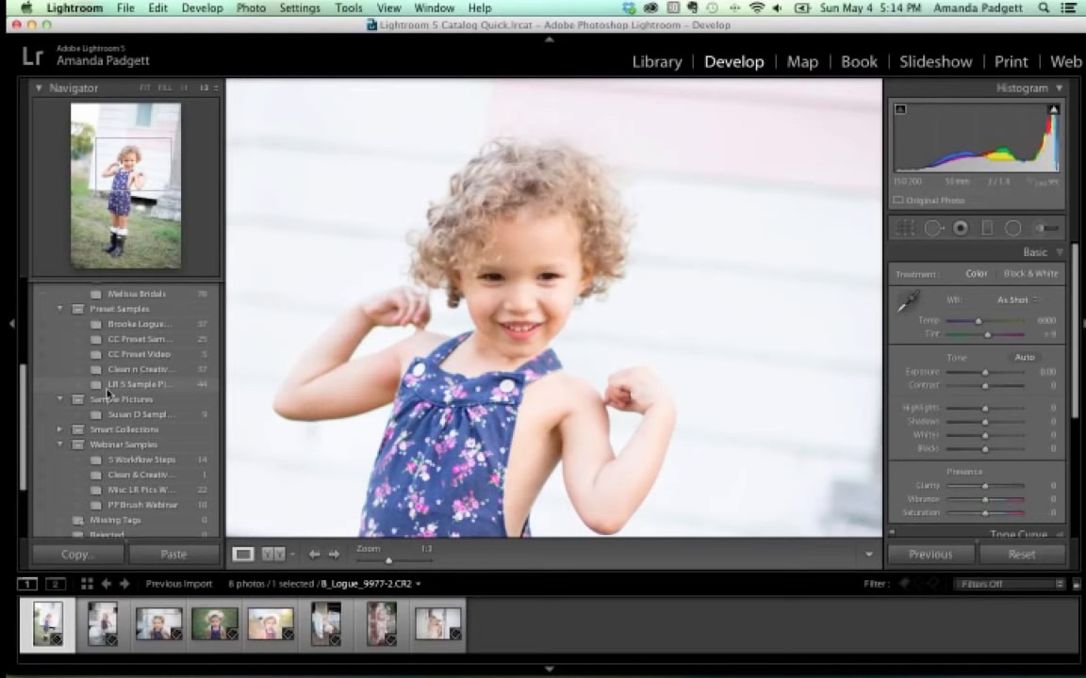
pyautogui.scroll(5, 108, 394)
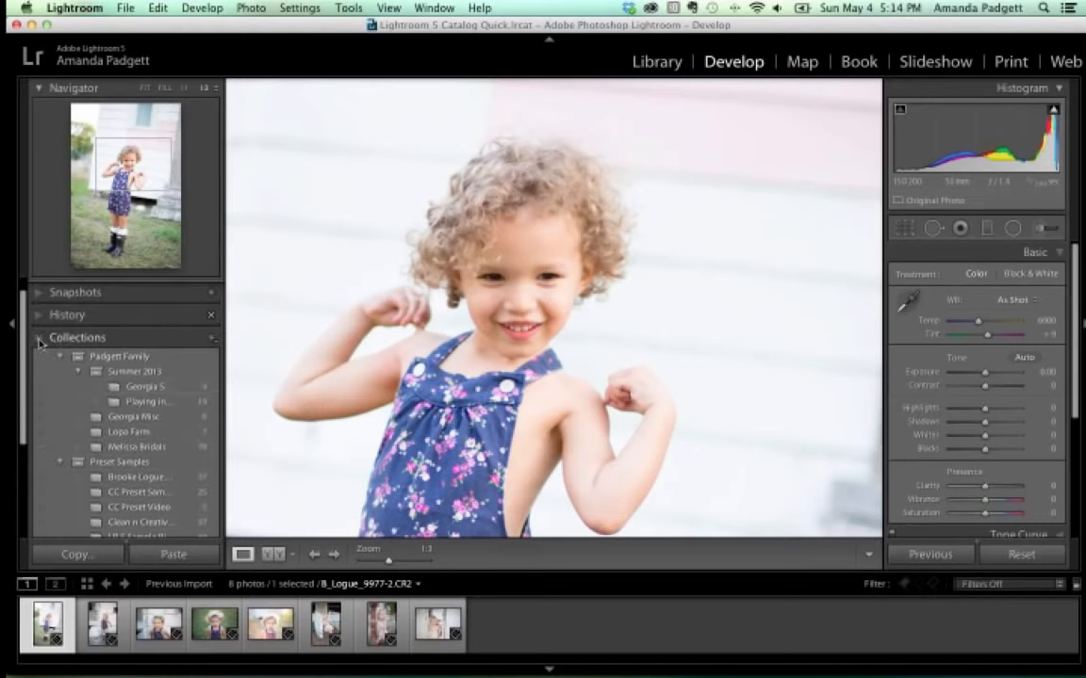
pyautogui.click(40, 341)
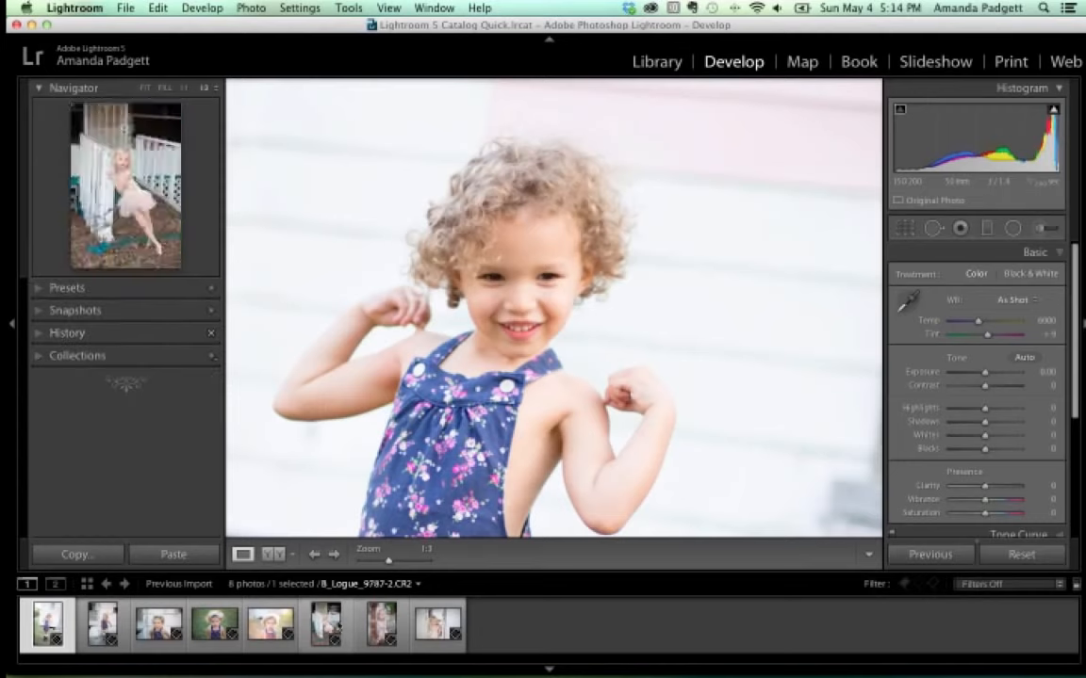
# Load B_Logue_9827-2.CR2, the seventh filmstrip thumbnail, in Develop.
pyautogui.click(372, 627)
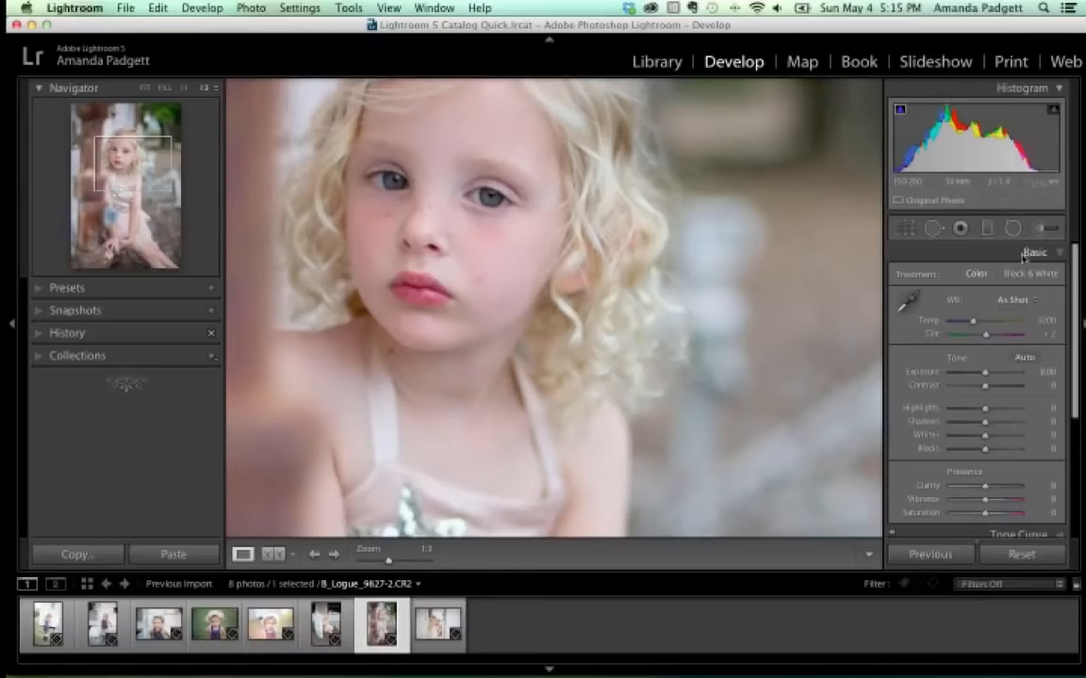
# Collapse the Basic panel to reveal Tone Curve through Camera Calibration.
pyautogui.click(1058, 253)
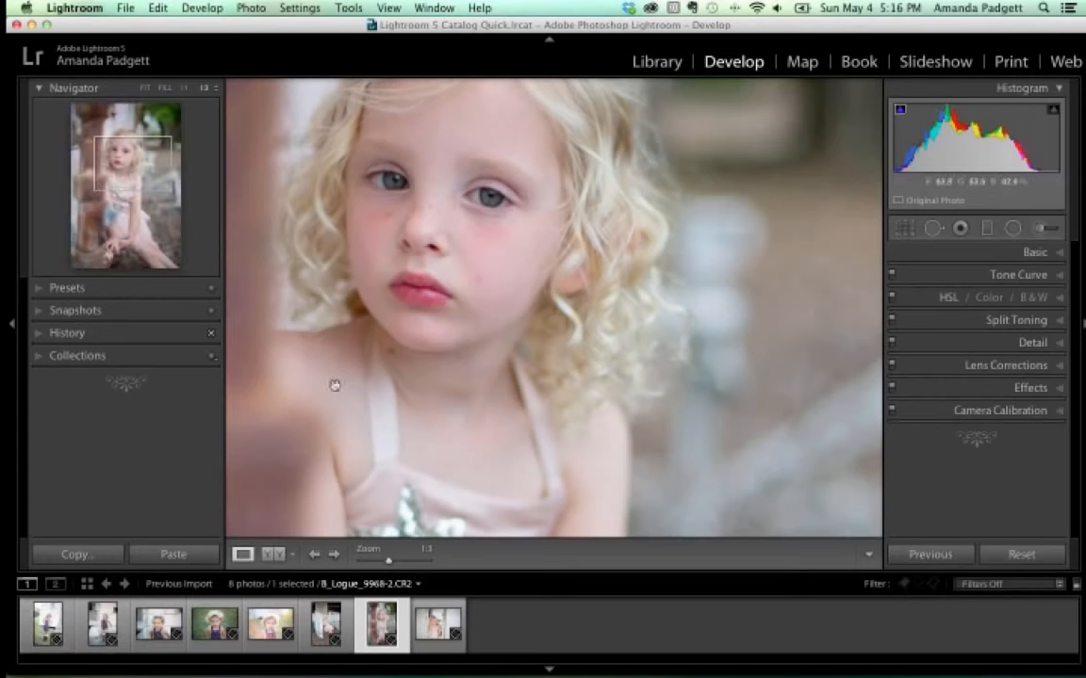
# In the Library grid, filter by the CC FOH 2014 keyword, narrowing 700 photos to 62.
pyautogui.click(664, 64)
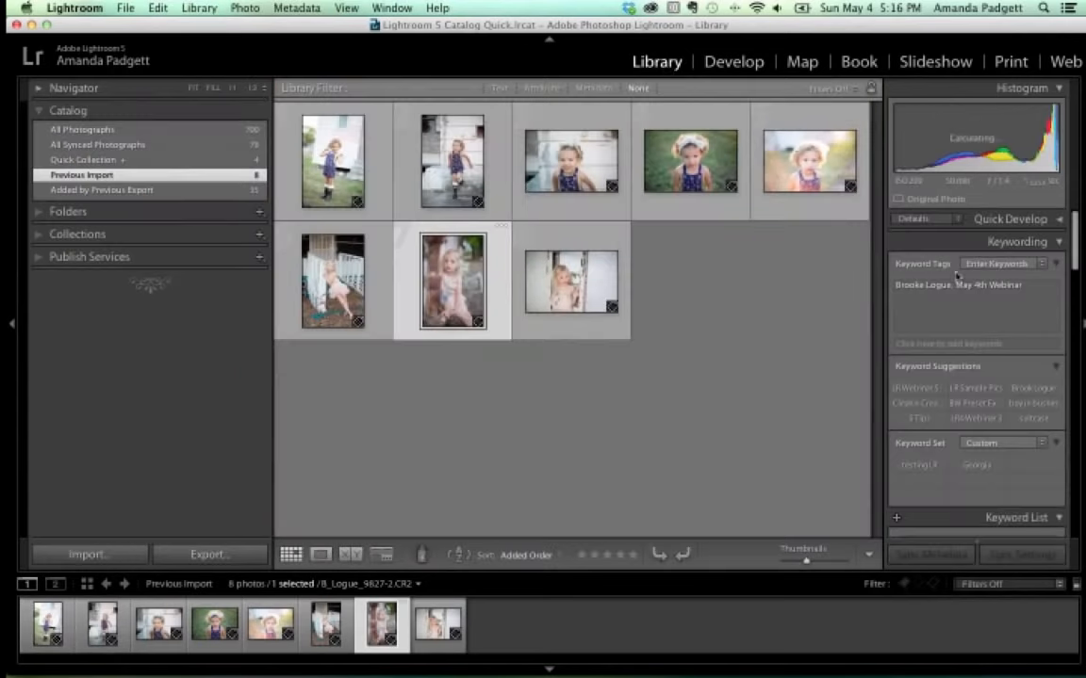
pyautogui.scroll(-2, 995, 316)
pyautogui.scroll(-10, 997, 317)
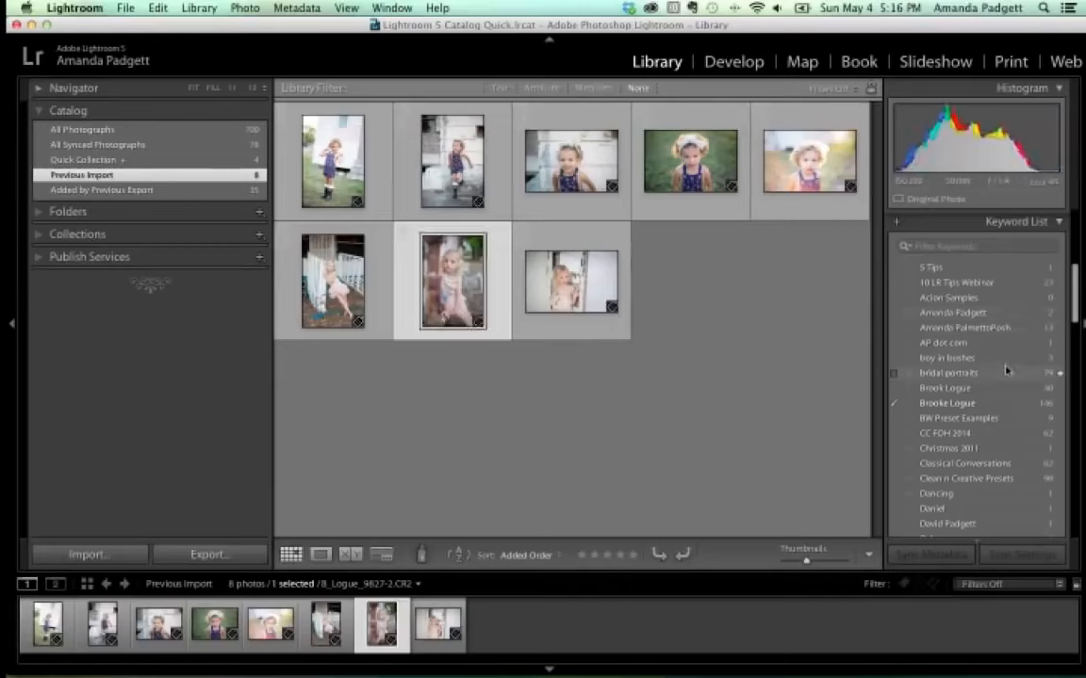
pyautogui.click(1060, 437)
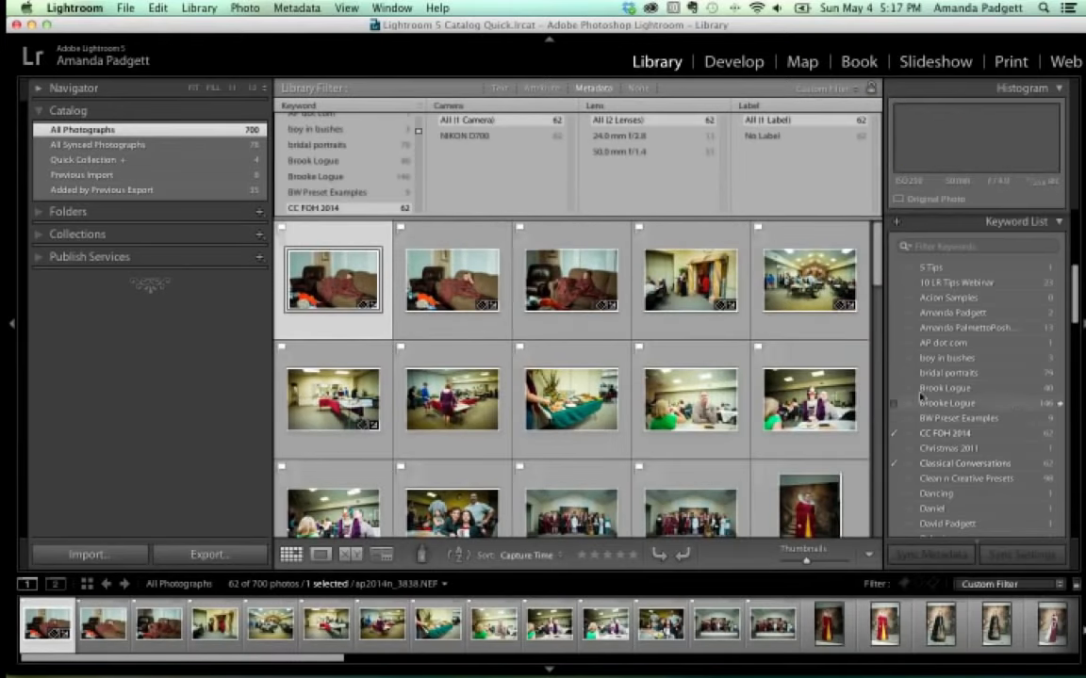
# Open the masked girl in purple costume, ap2014n_3857.NEF, in Develop.
pyautogui.click(727, 62)
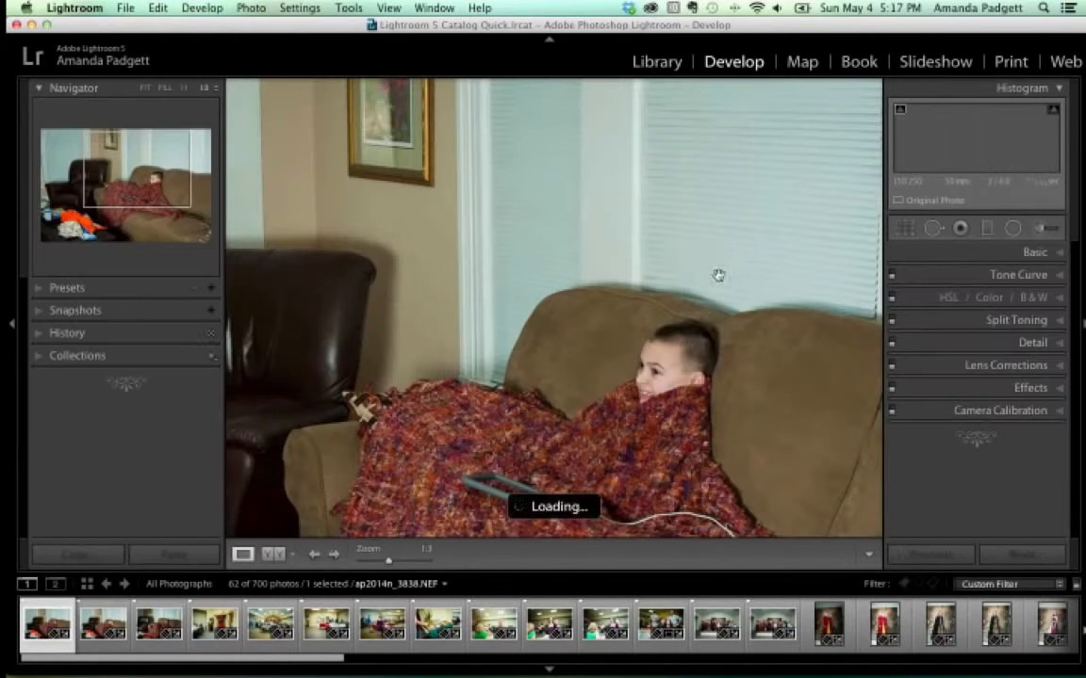
pyautogui.hscroll(1, 528, 611)
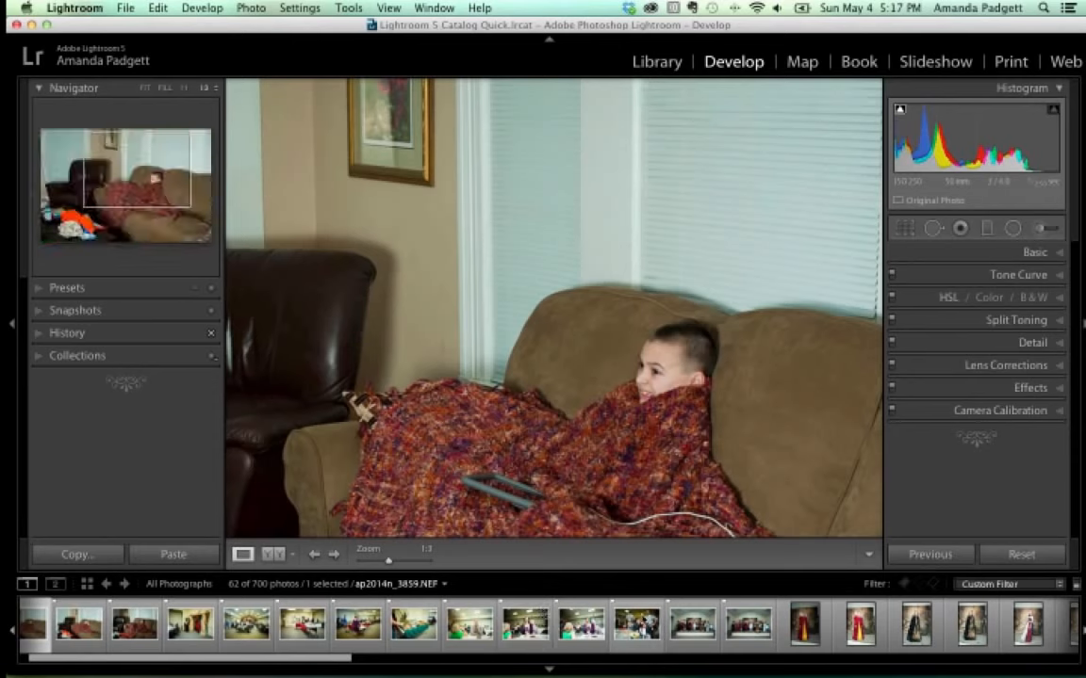
pyautogui.click(580, 622)
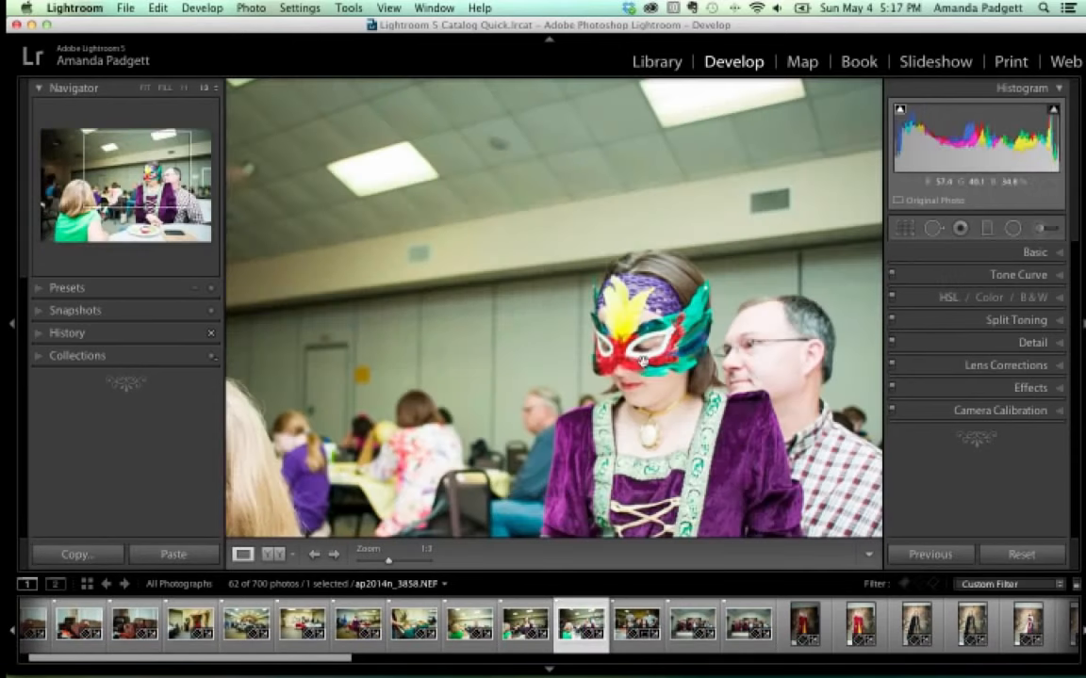
pyautogui.scroll(-2, 642, 361)
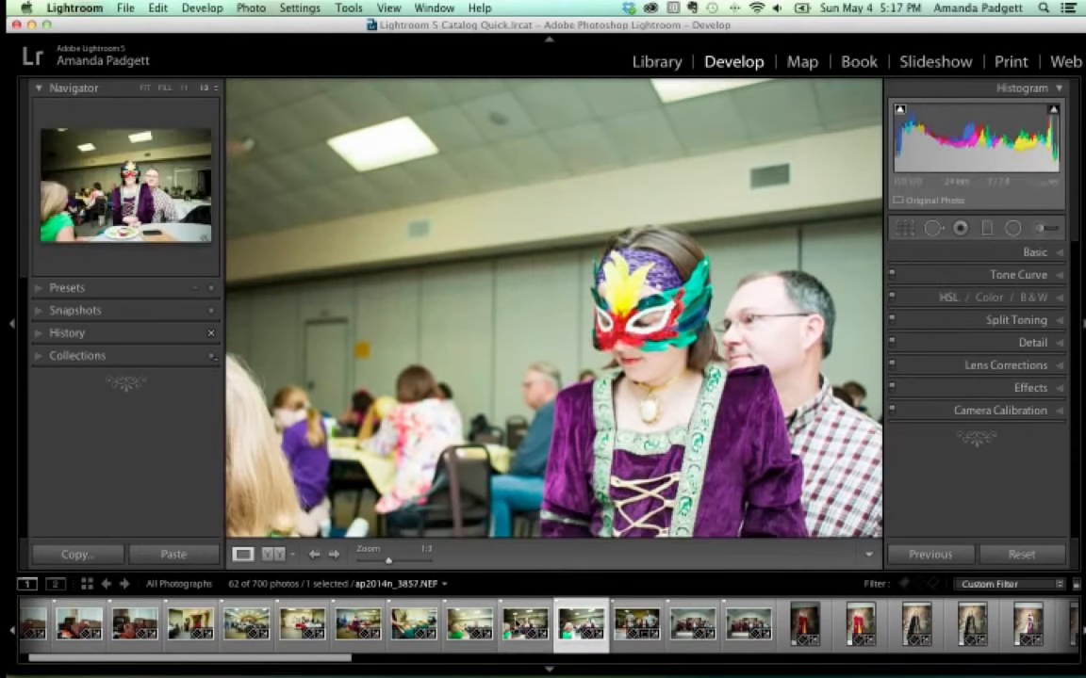
pyautogui.click(525, 622)
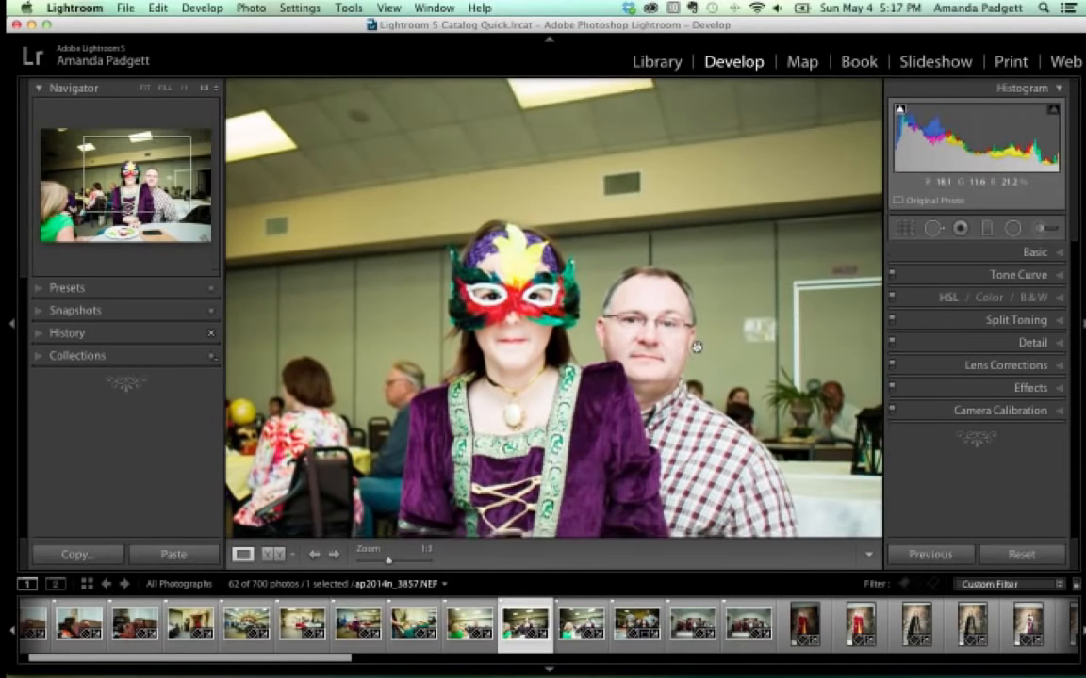
pyautogui.scroll(-5, 695, 347)
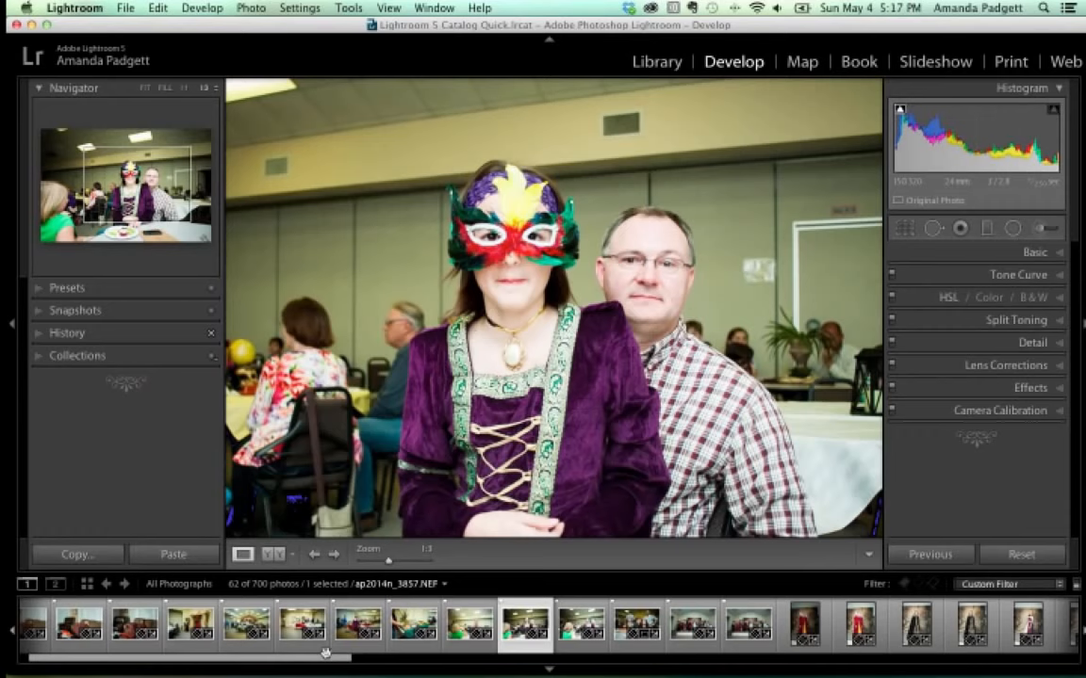
# Expand Collections, view the Lopa Farm collection, then return to the Library grid.
pyautogui.click(38, 355)
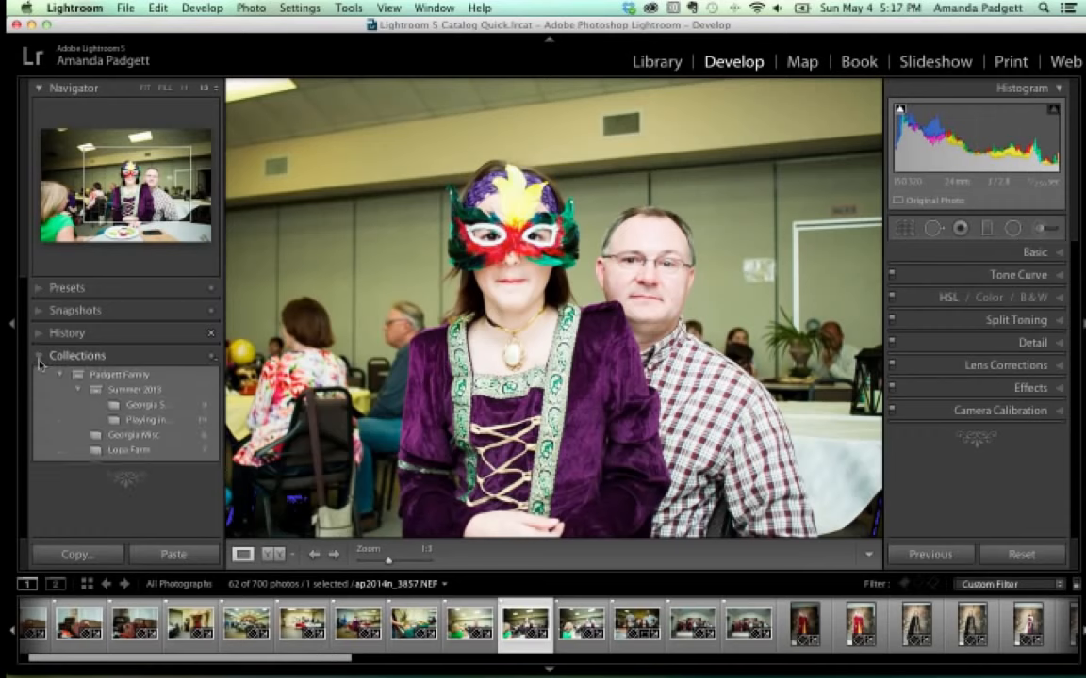
pyautogui.click(111, 383)
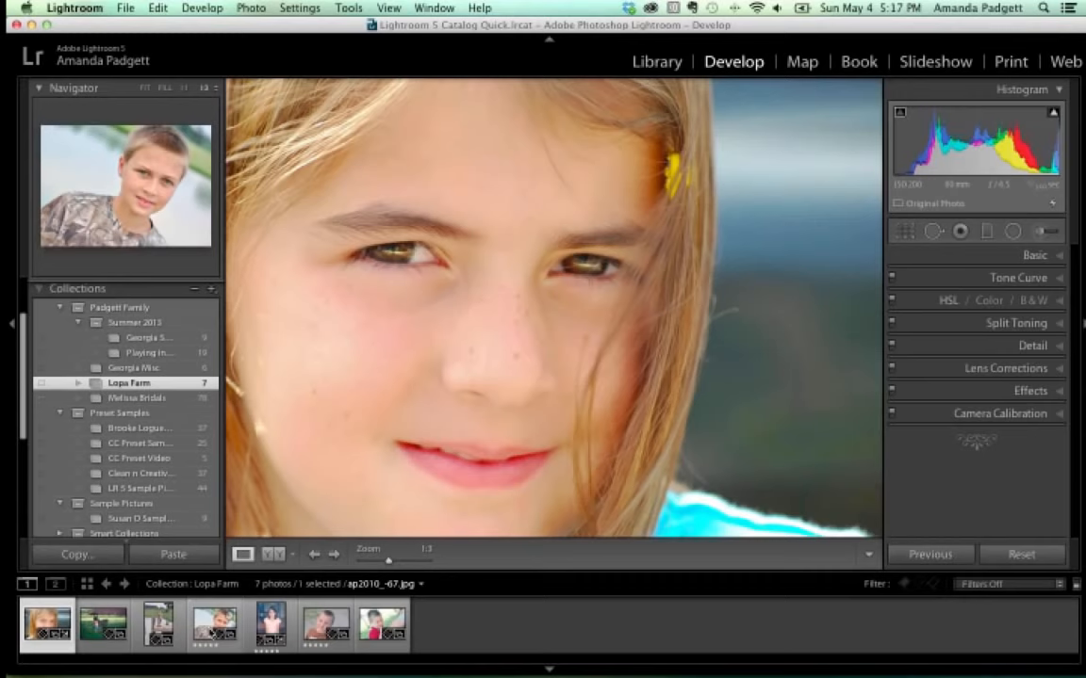
pyautogui.click(657, 61)
# From the 8 Previous Import photos, develop the seventh, the curly-haired blonde girl, filmstrip hidden.
pyautogui.click(211, 176)
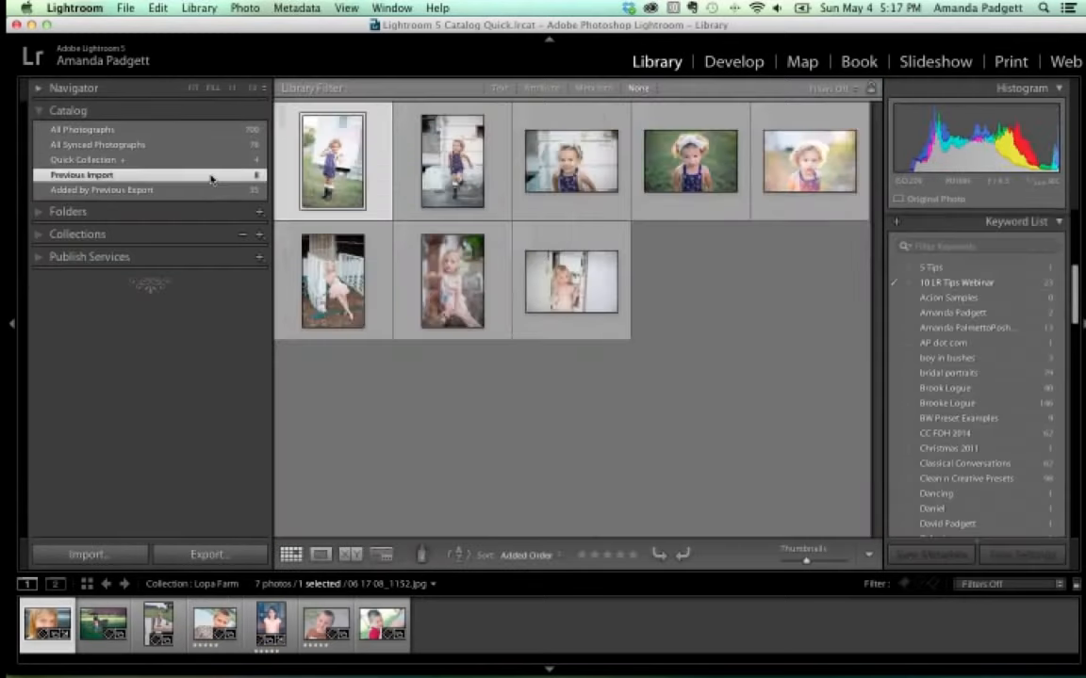
pyautogui.click(734, 62)
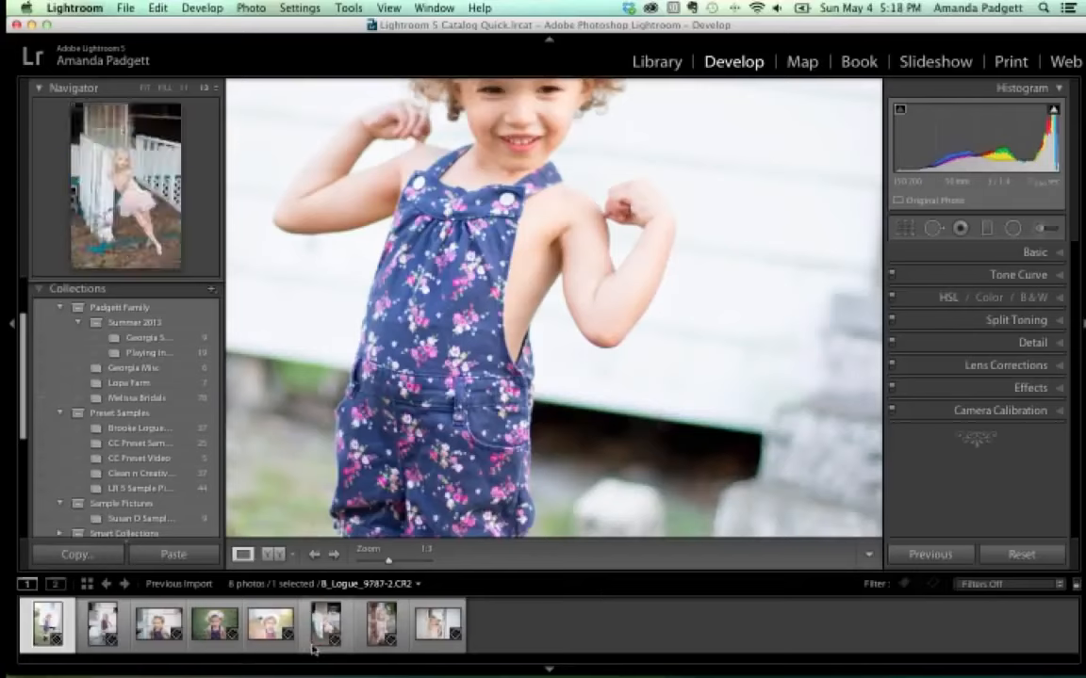
pyautogui.click(377, 632)
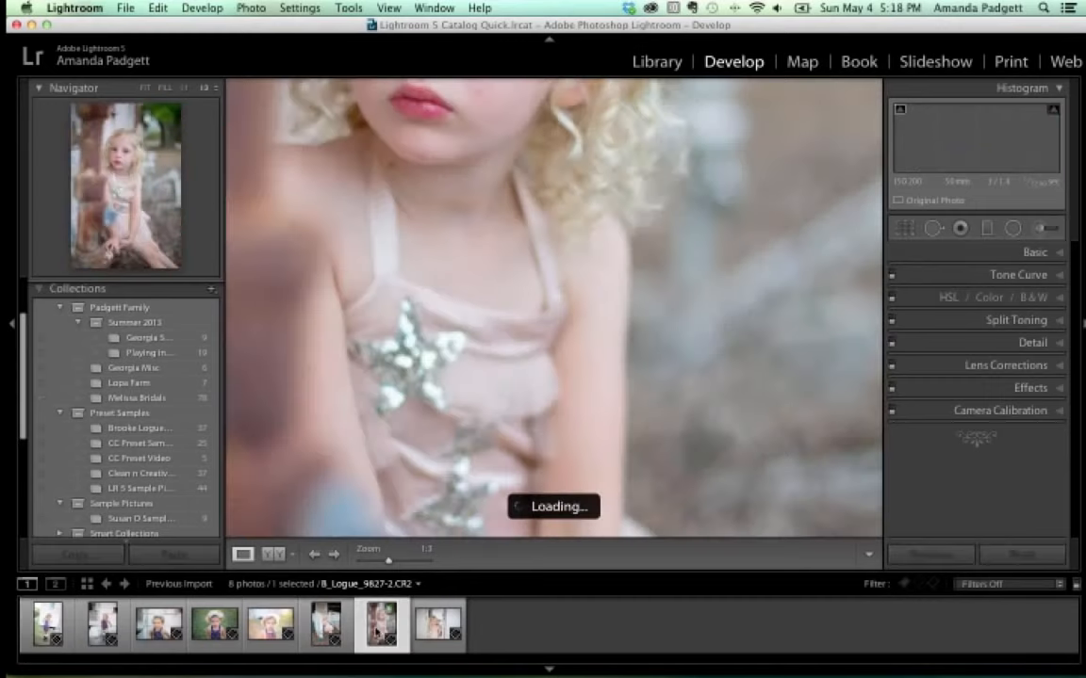
pyautogui.scroll(5, 441, 436)
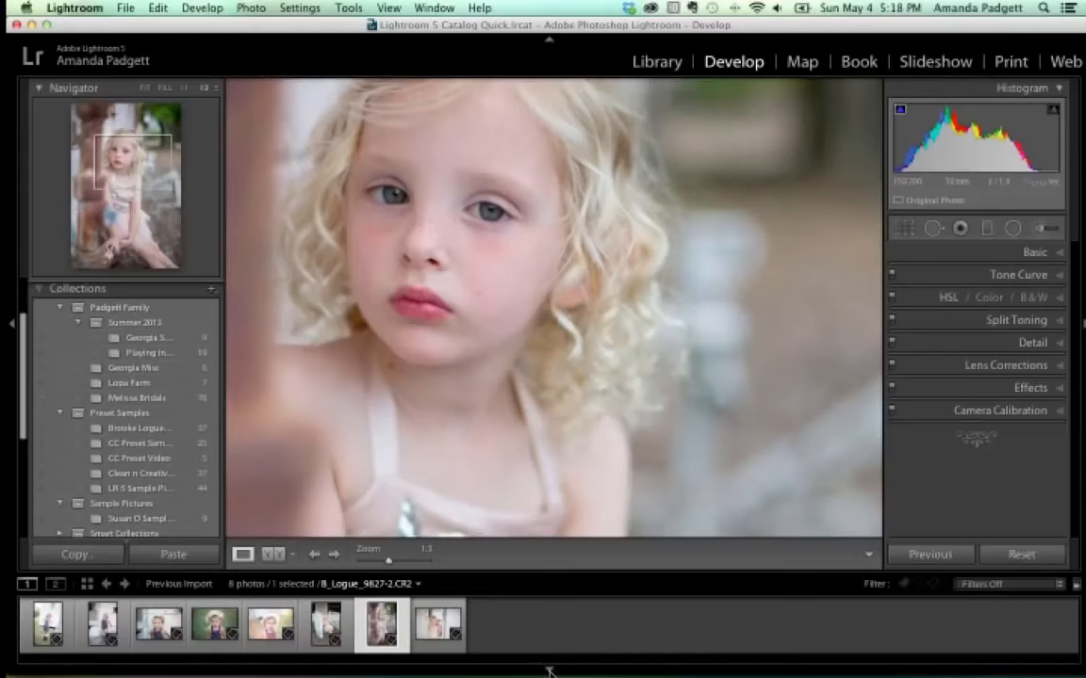
pyautogui.click(549, 672)
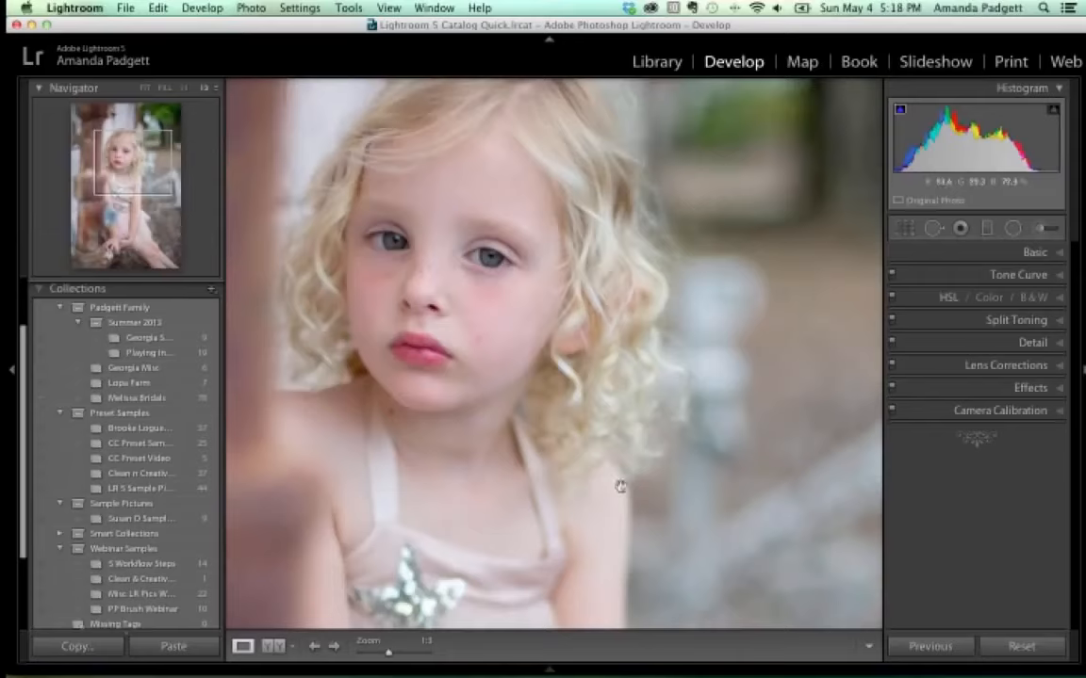
# Collapse the left panel, hiding Navigator and Collections, to enlarge the portrait.
pyautogui.moveTo(554, 672)
pyautogui.click(12, 373)
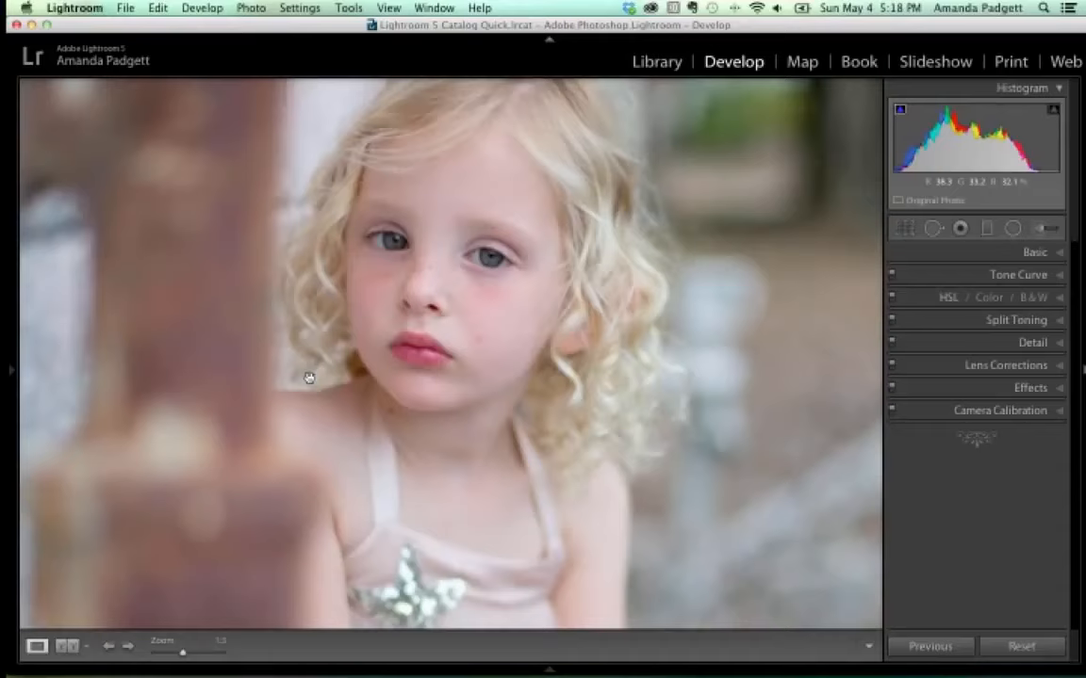
pyautogui.hscroll(-6, 309, 378)
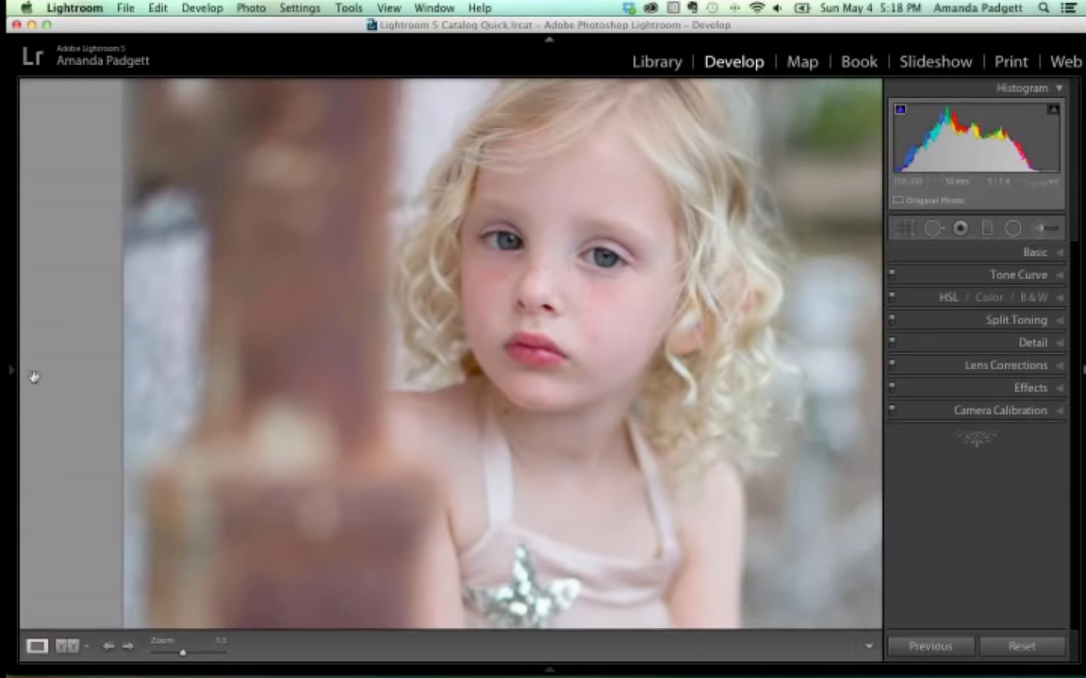
pyautogui.moveTo(8, 371)
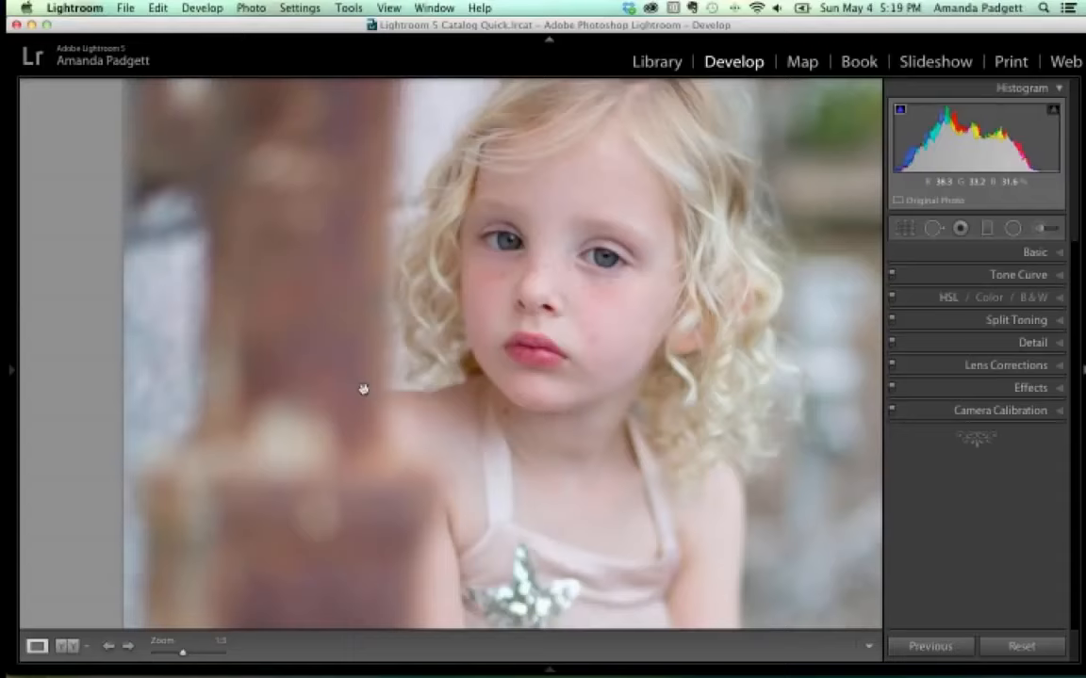
# Restore the left Navigator and Collections panel, widening it and then narrowing it again.
pyautogui.click(11, 368)
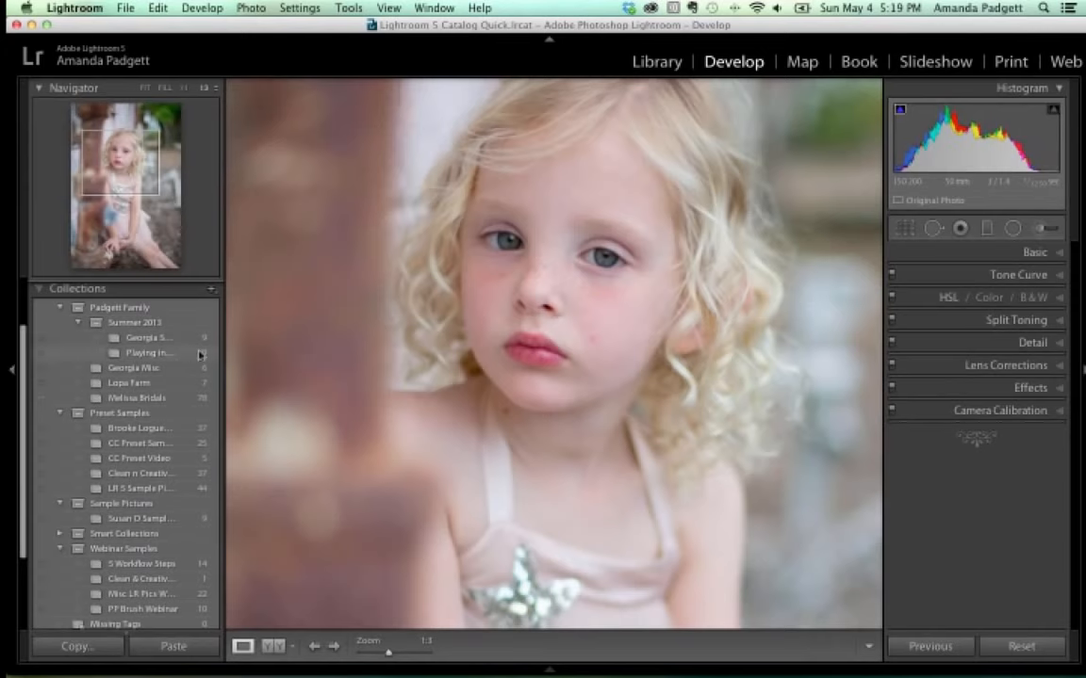
pyautogui.moveTo(224, 352); pyautogui.dragTo(339, 352)
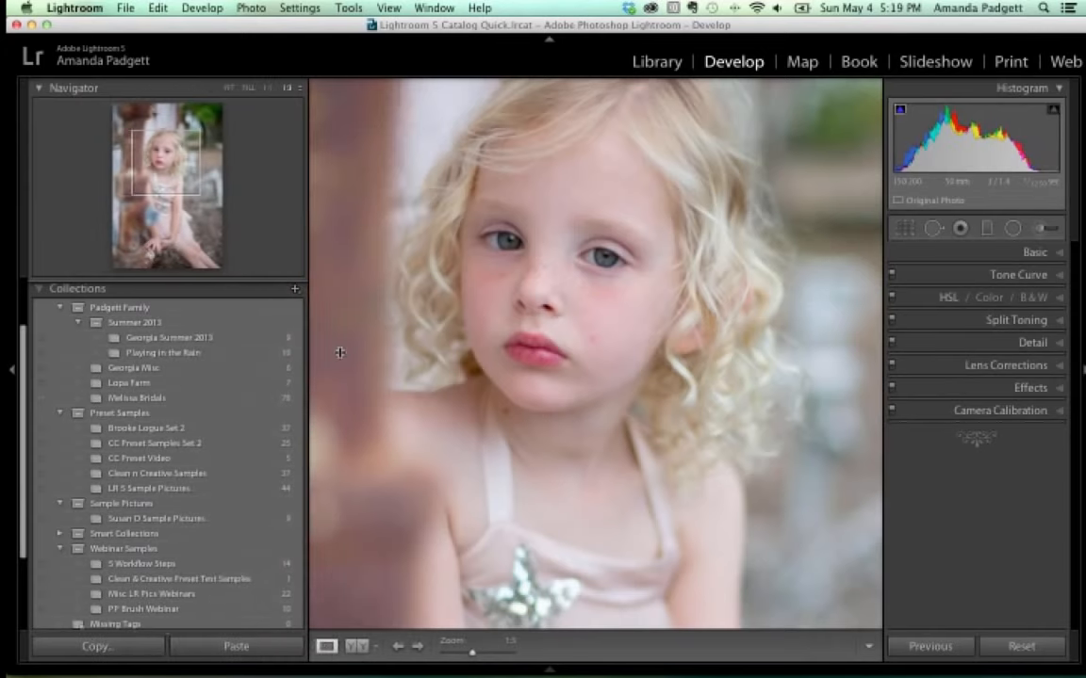
pyautogui.moveTo(340, 353); pyautogui.dragTo(144, 346)
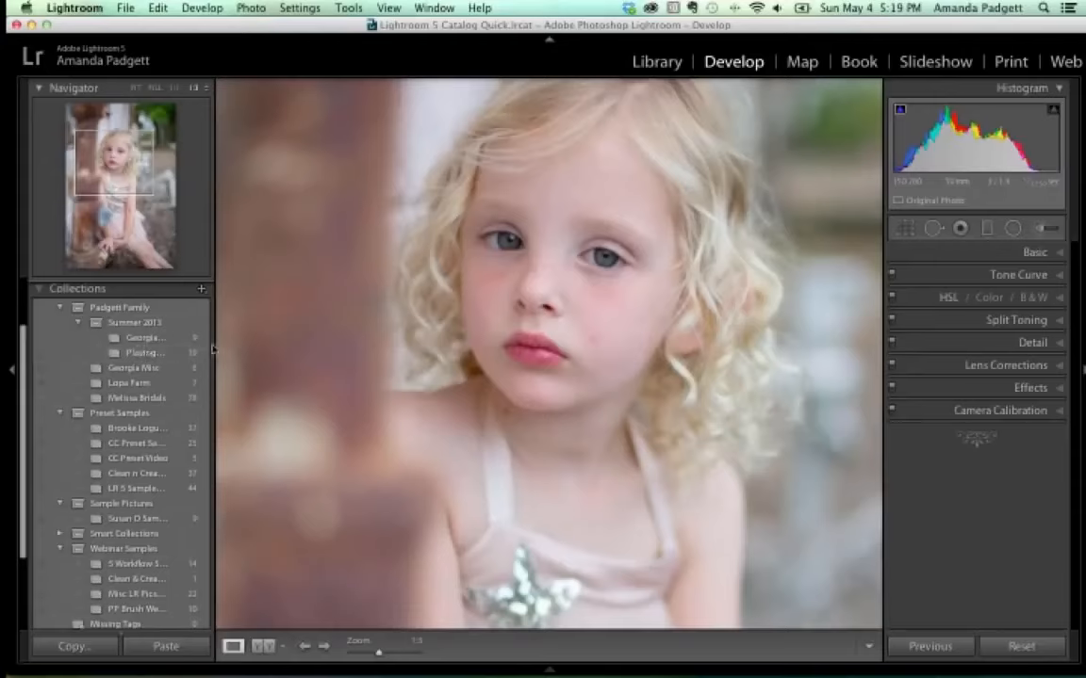
# Collapse the left panel and expand the Basic panel, showing White Balance As Shot with sliders at 0.
pyautogui.click(12, 370)
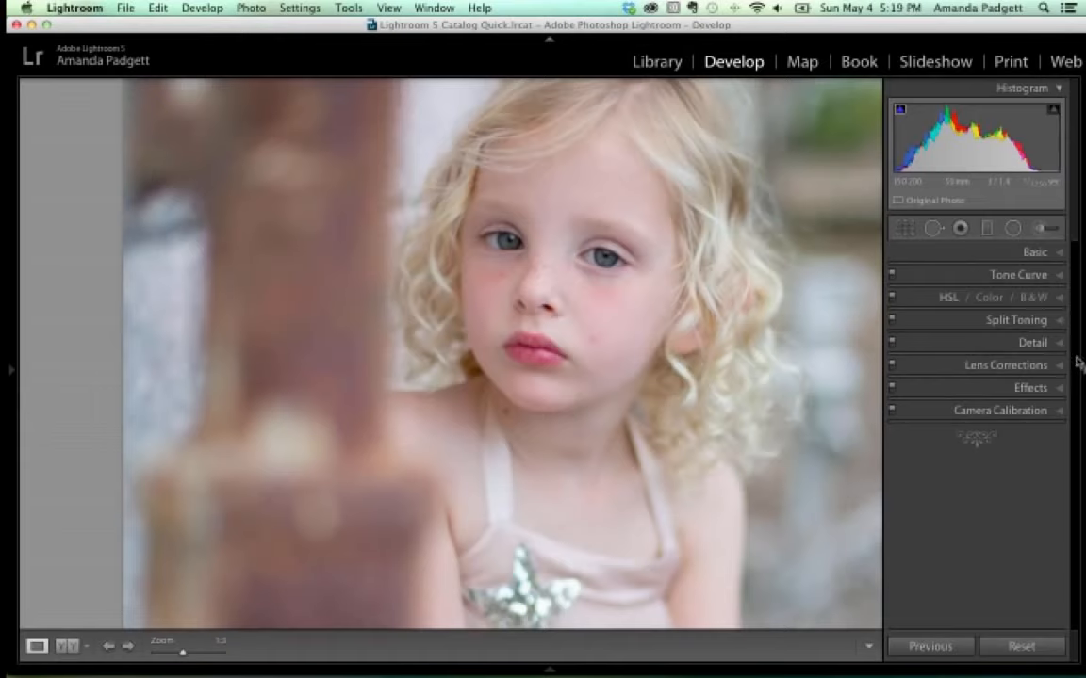
pyautogui.click(1058, 253)
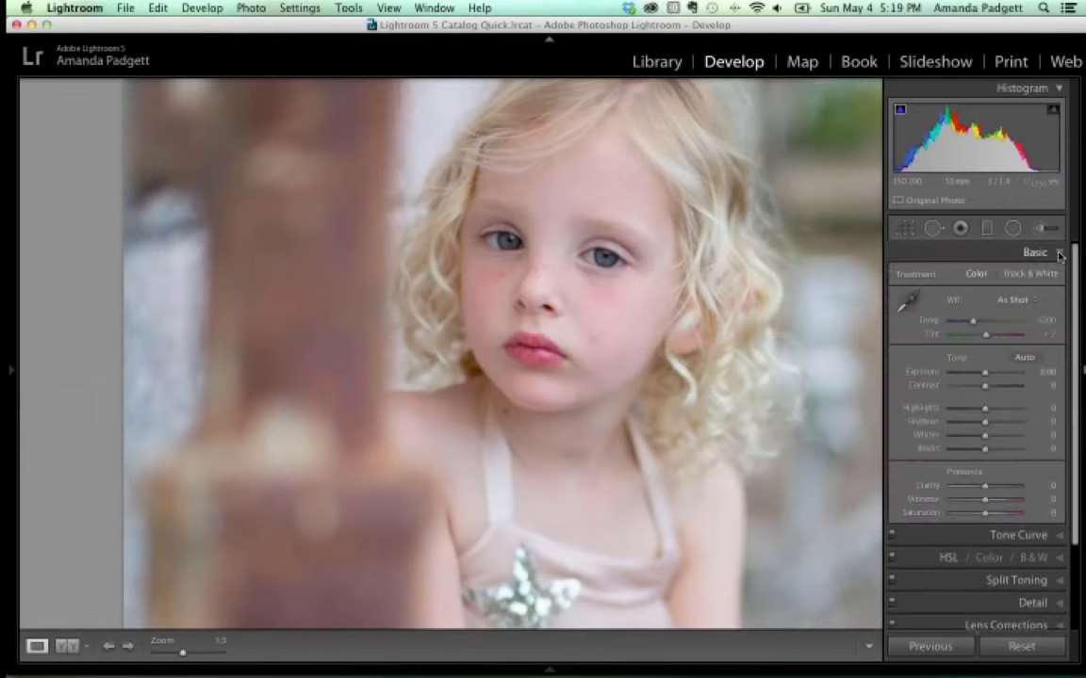
pyautogui.press('super+minus')
pyautogui.press('super+minus')
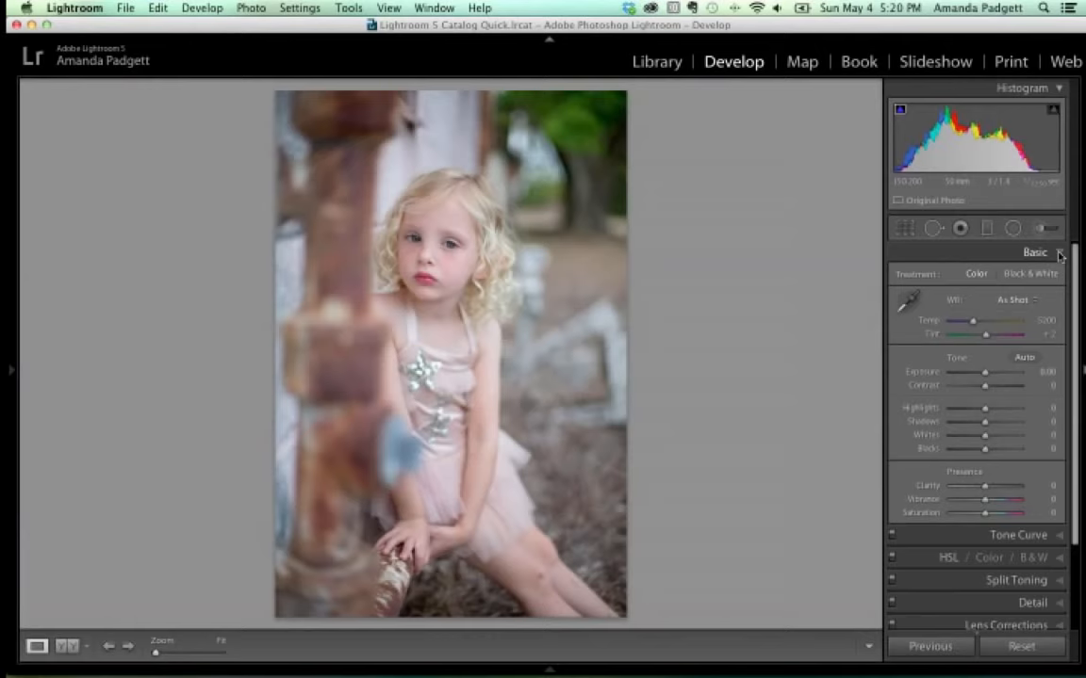
pyautogui.press('super+equal')
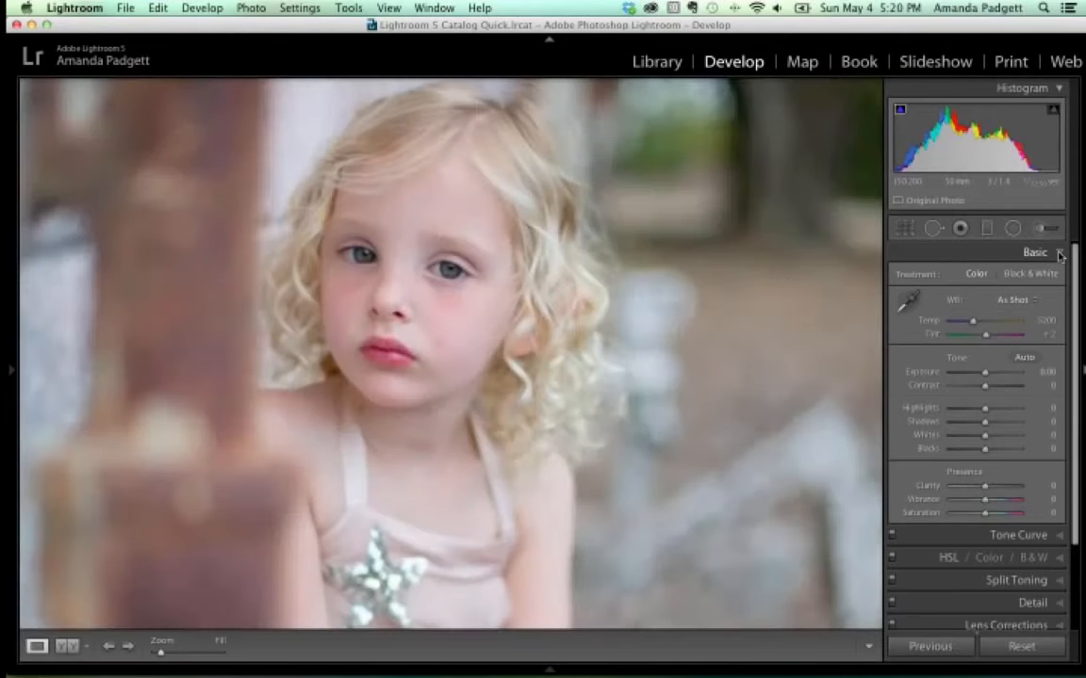
pyautogui.press('super+equal')
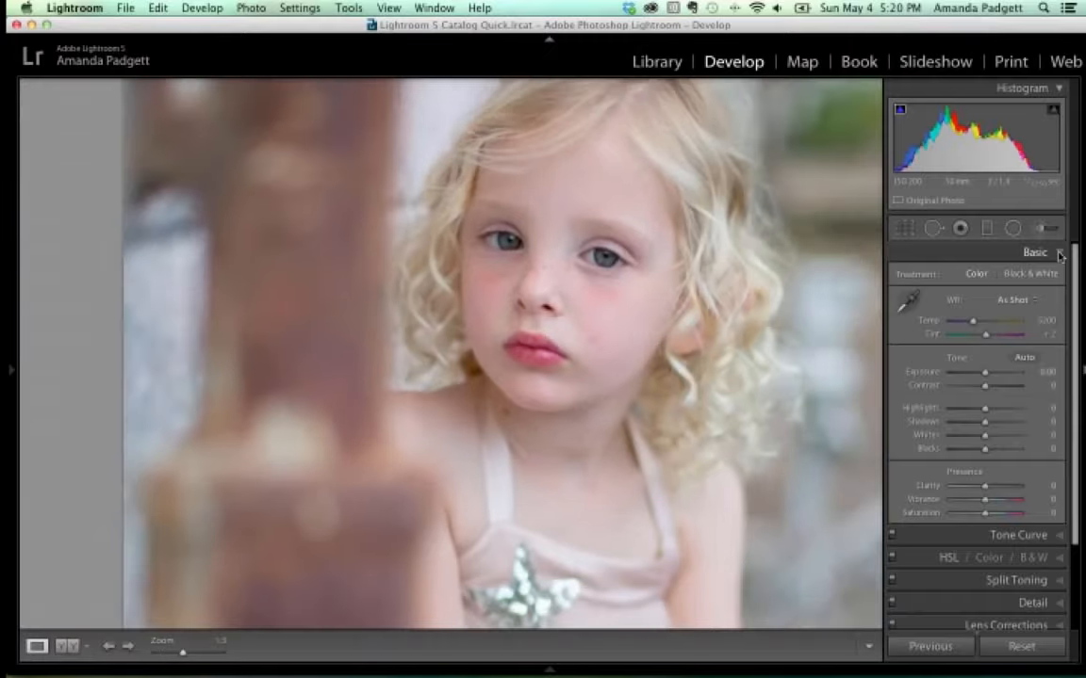
pyautogui.press('super+minus')
pyautogui.press('super+minus')
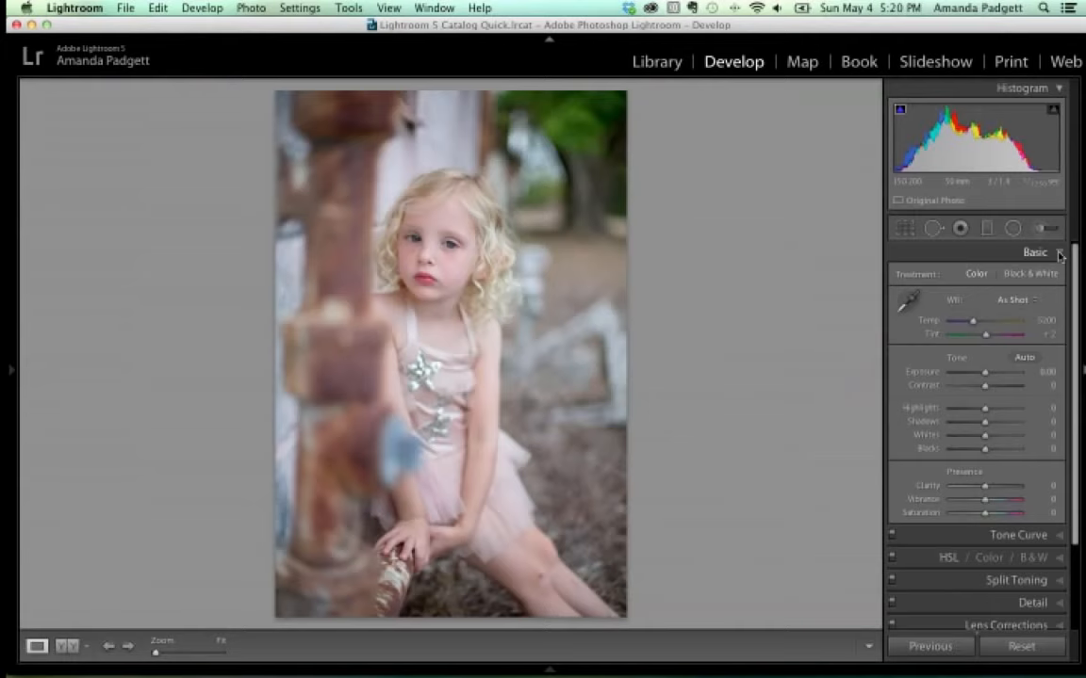
pyautogui.press('super+equal')
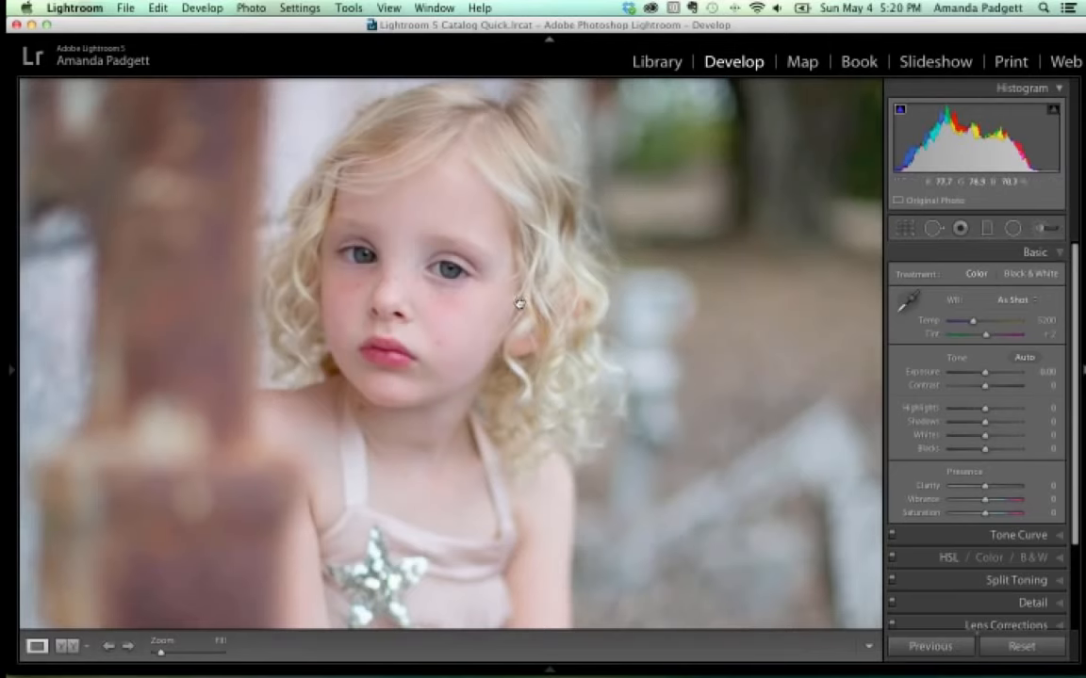
pyautogui.moveTo(517, 305); pyautogui.dragTo(618, 238)
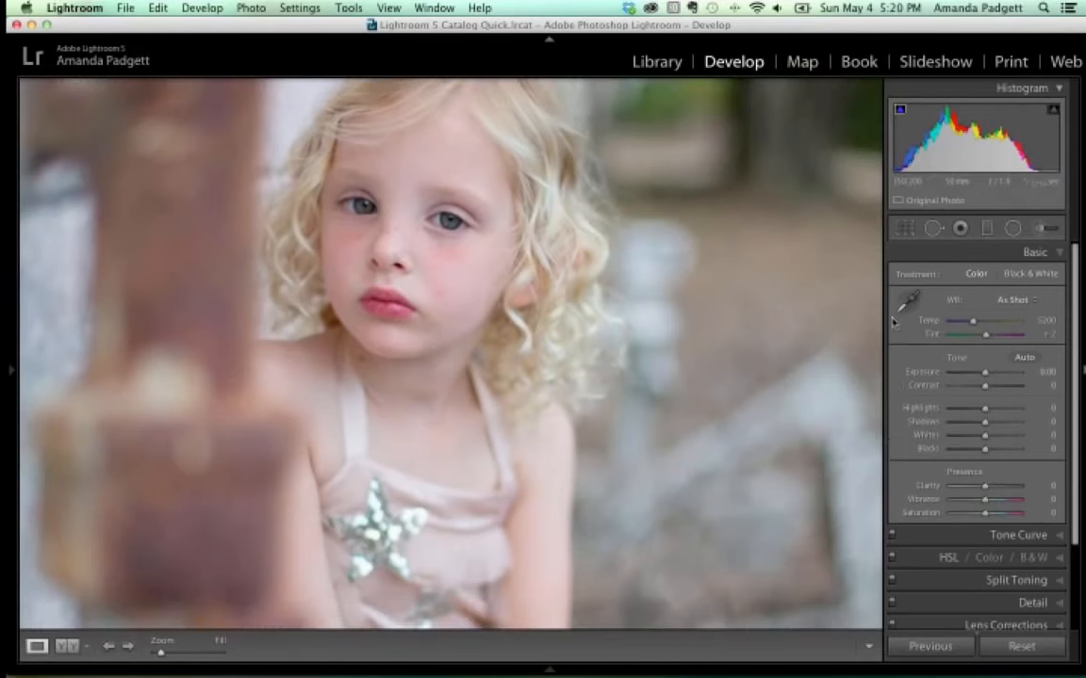
# Open the Adjustment Brush (4-5 PF Fix Cast Yellow, size 4.0, feather 93, flow 75), pan the close-up, then fit the photo.
pyautogui.click(1045, 229)
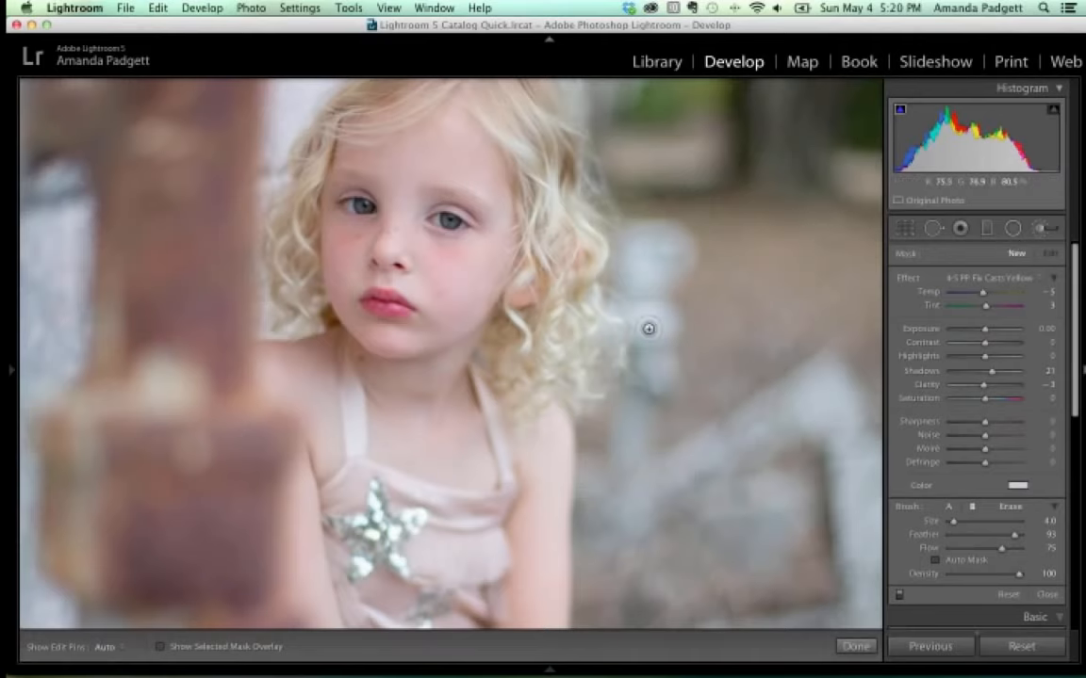
pyautogui.press('space')
pyautogui.moveTo(591, 329)
pyautogui.mouseDown()
pyautogui.moveTo(635, 303)
pyautogui.moveTo(658, 387)
pyautogui.moveTo(662, 317)
pyautogui.moveTo(659, 416)
pyautogui.moveTo(667, 280)
pyautogui.moveTo(666, 393)
pyautogui.mouseUp()
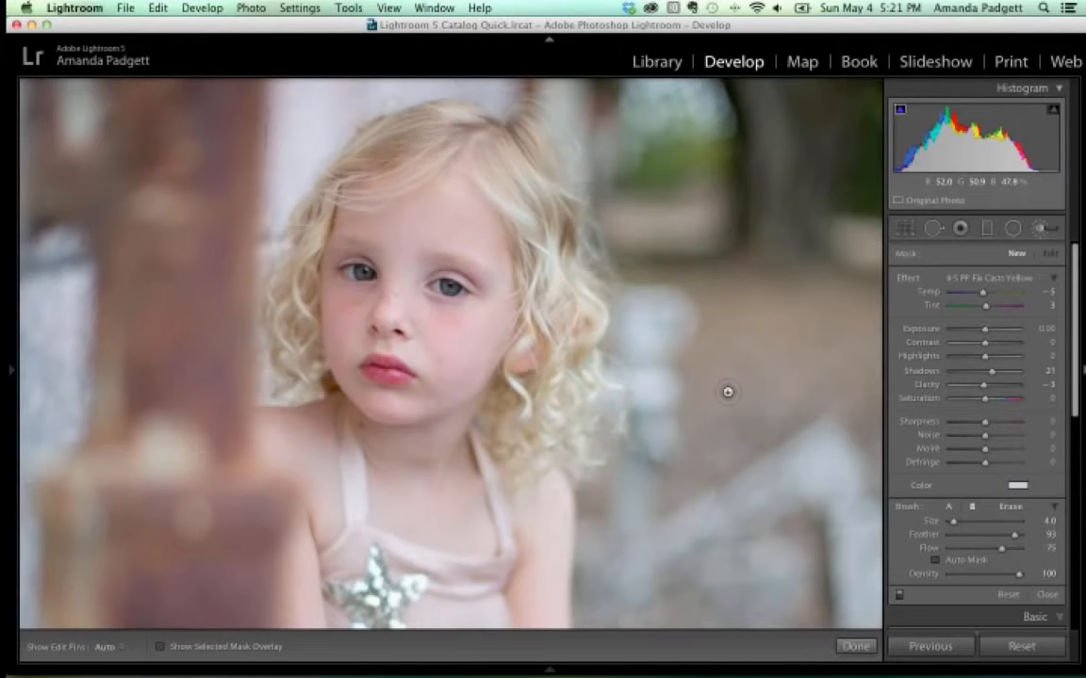
pyautogui.press('z')
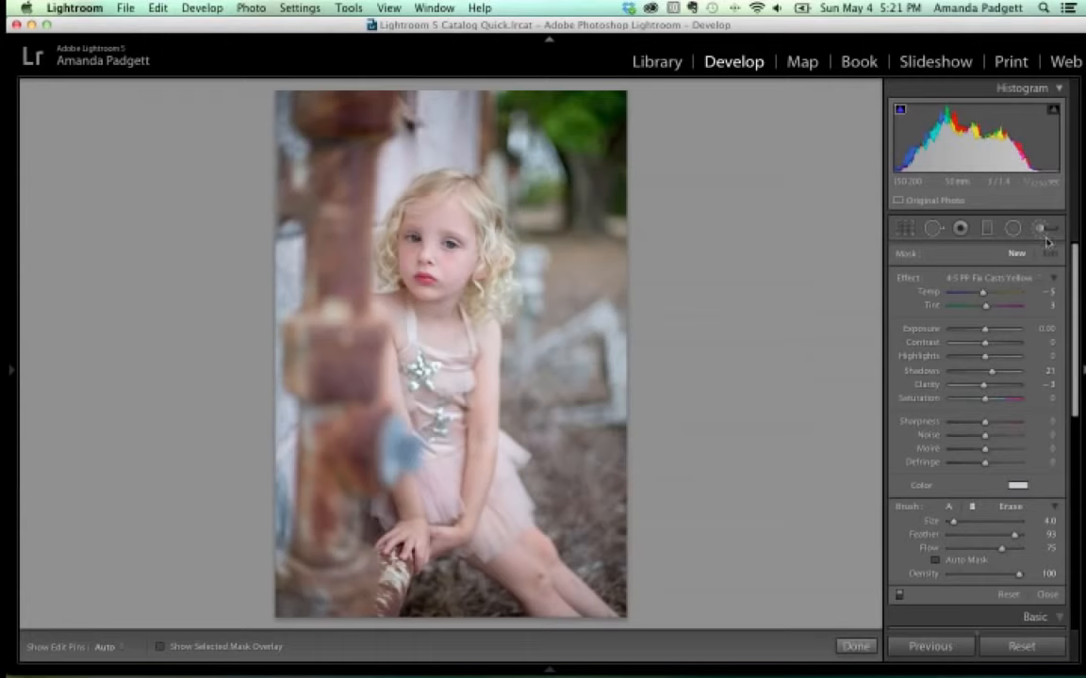
# Sample a neutral spot for Custom white balance Temp 5500, Tint −11, then show Before/After side by side.
pyautogui.click(855, 647)
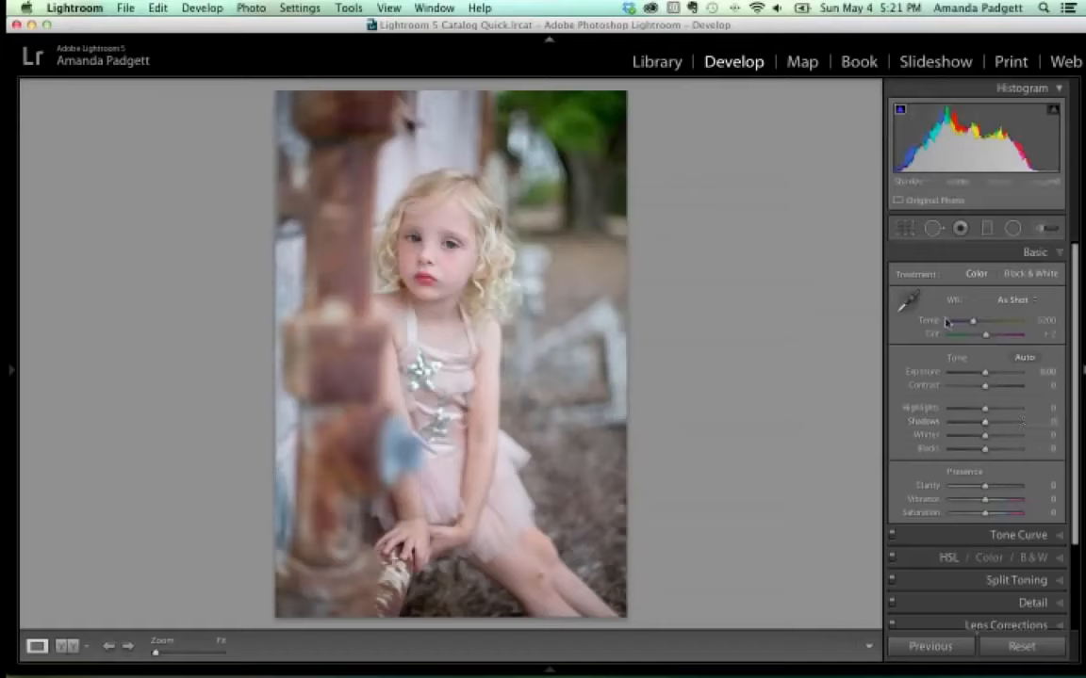
pyautogui.press('w')
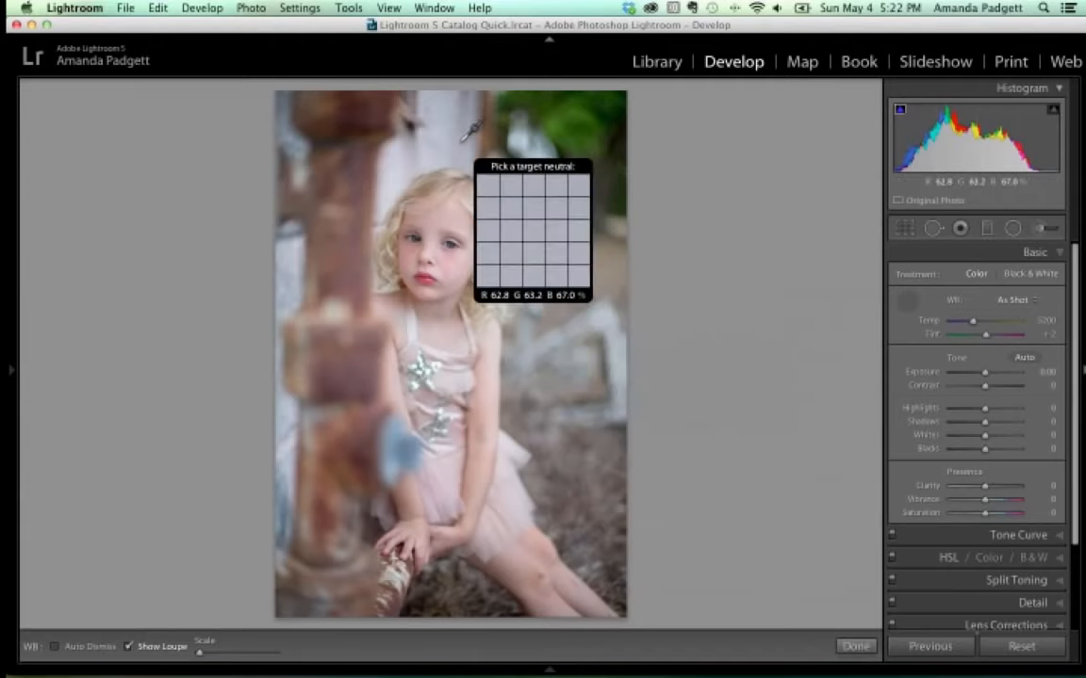
pyautogui.press('z')
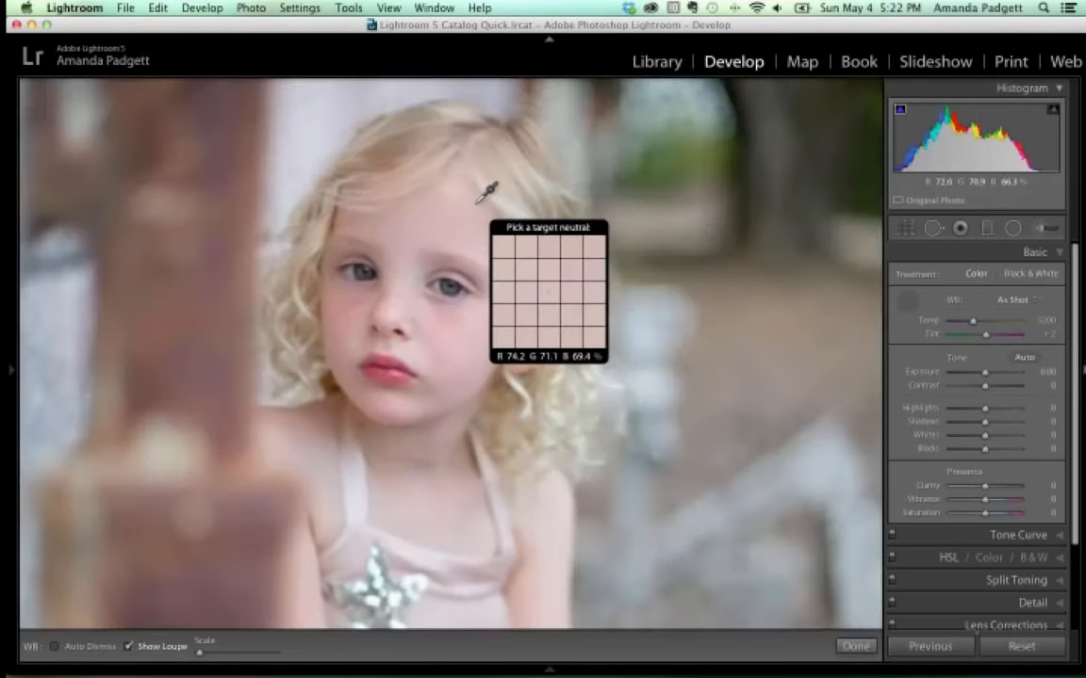
pyautogui.press('z')
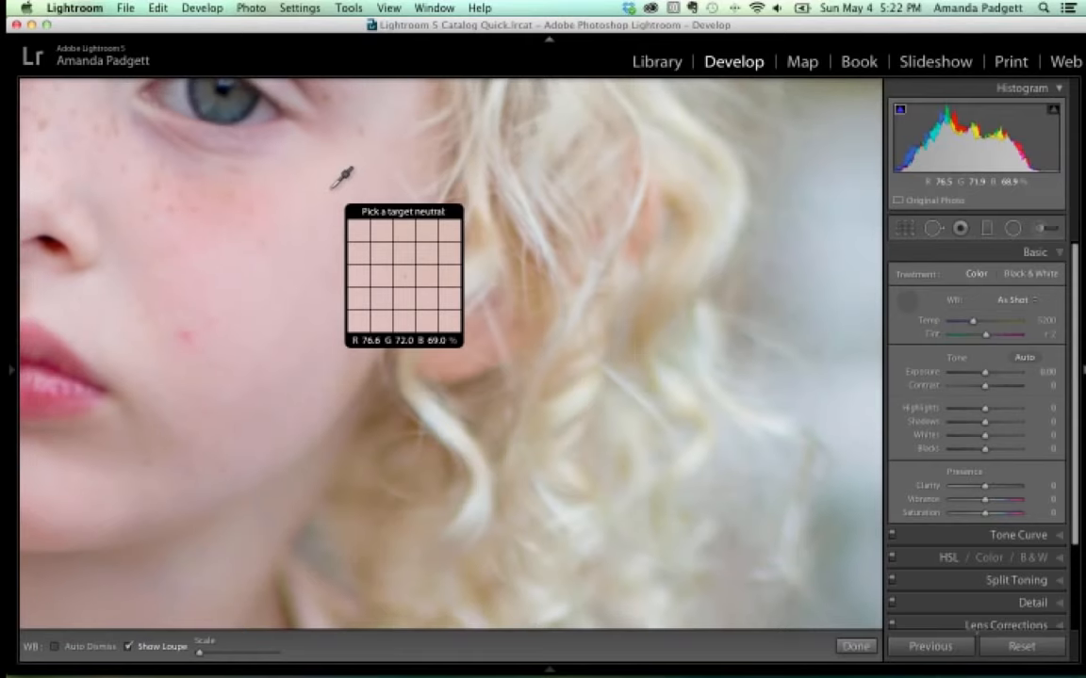
pyautogui.press('z')
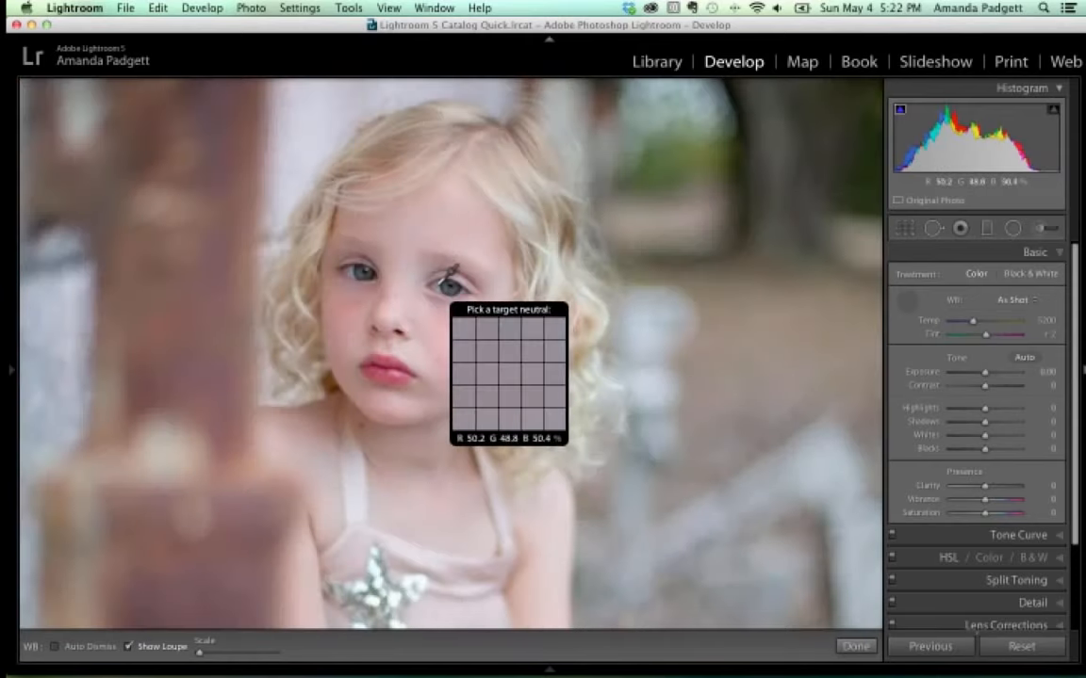
pyautogui.click(450, 275)
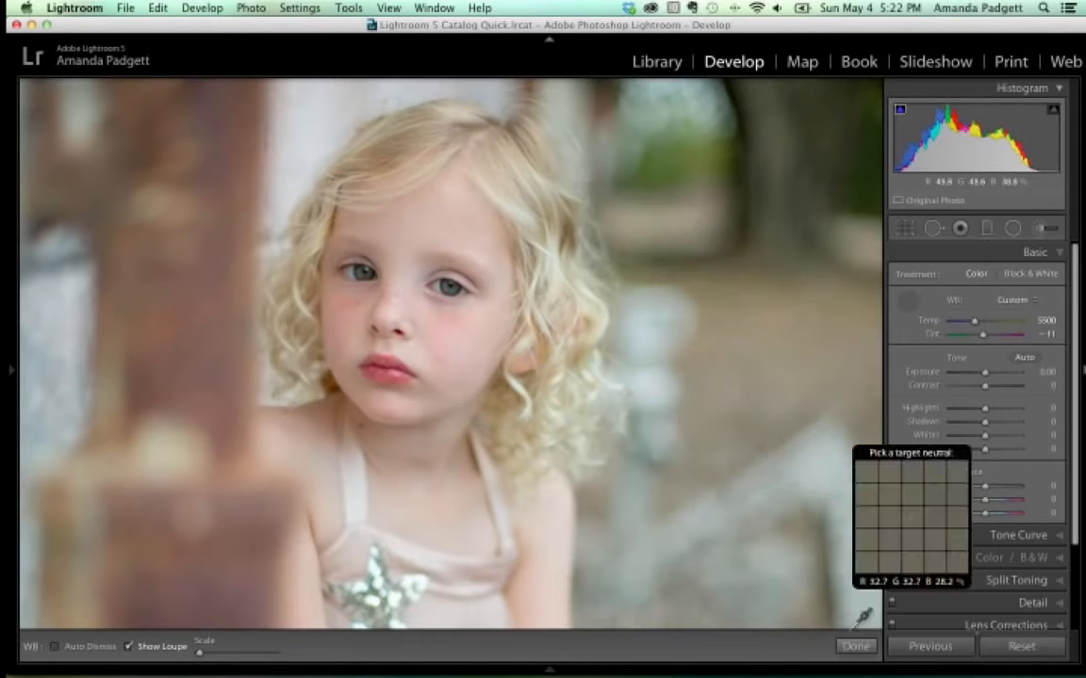
pyautogui.click(851, 646)
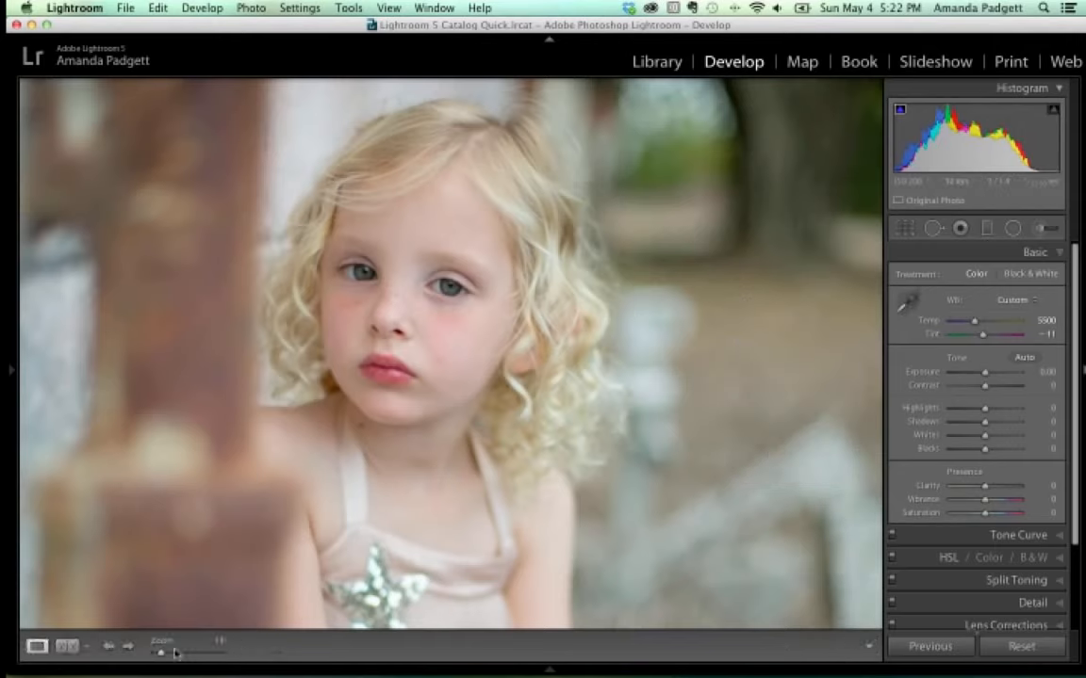
pyautogui.click(66, 646)
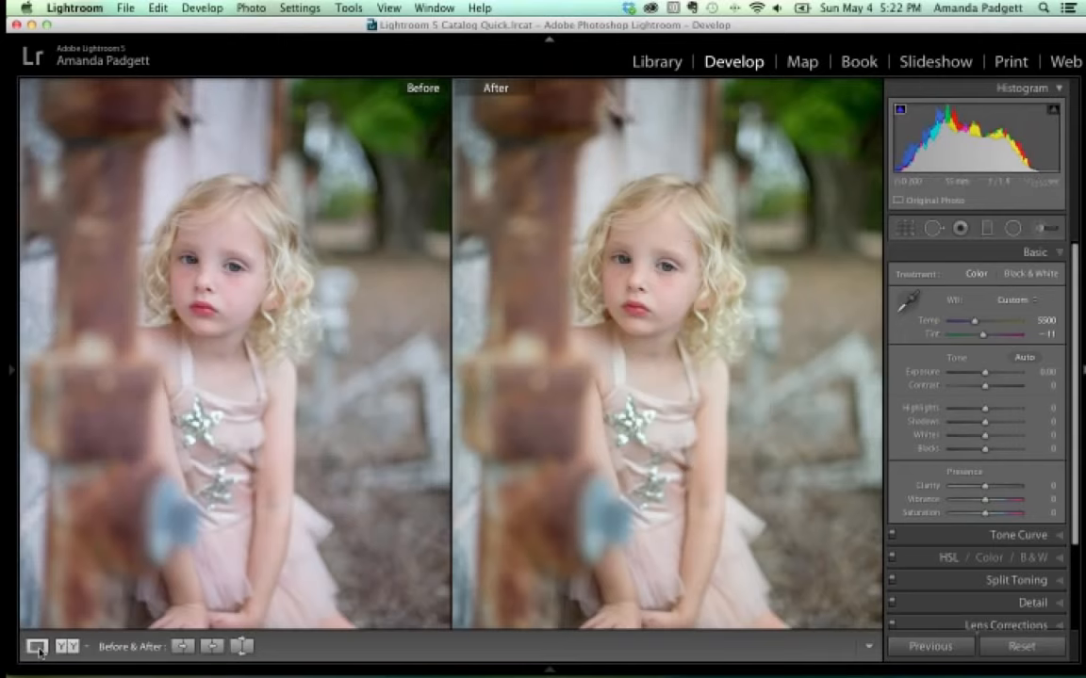
# Return to the single Loupe view, hiding and restoring the toolbar, with white balance kept at 5500/−11.
pyautogui.click(38, 647)
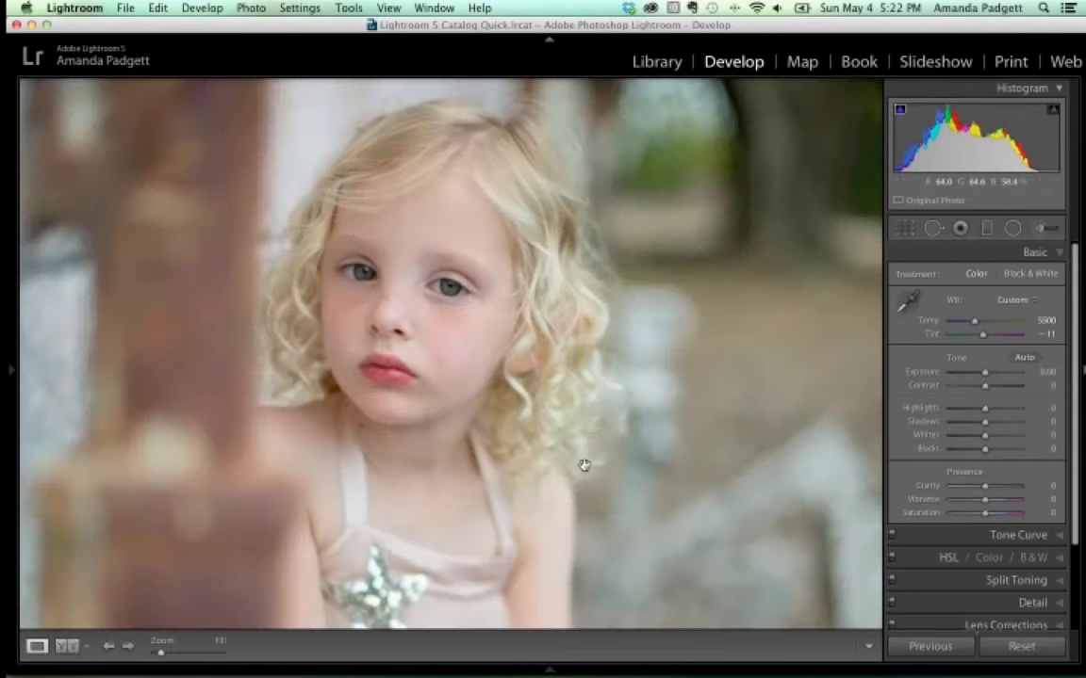
pyautogui.click(907, 301)
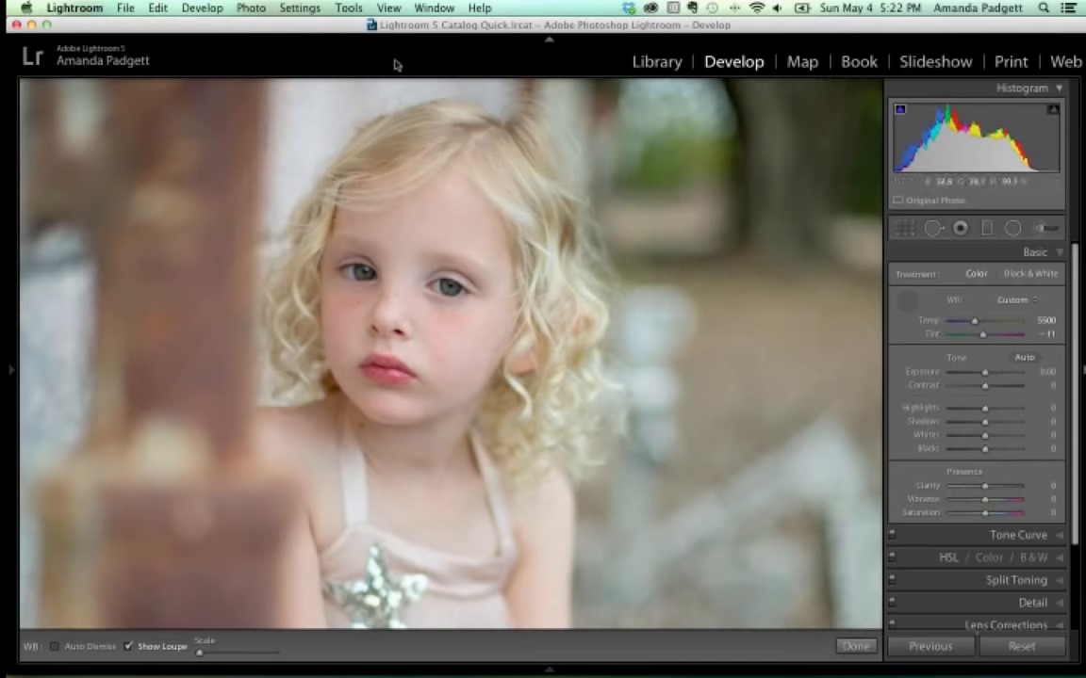
pyautogui.click(389, 8)
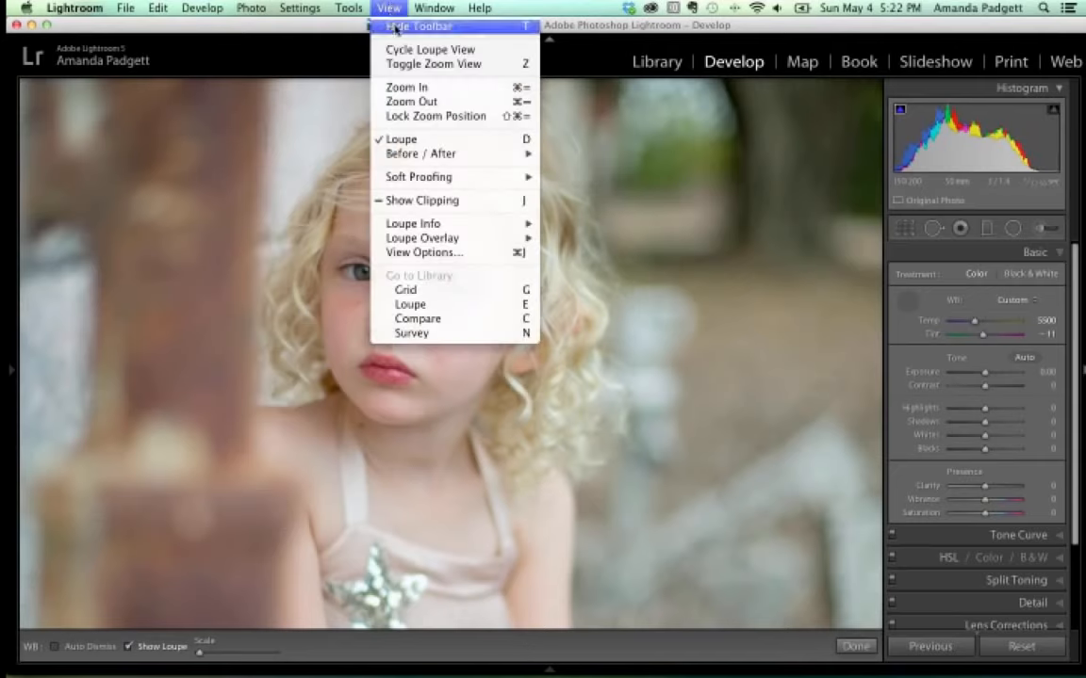
pyautogui.click(418, 26)
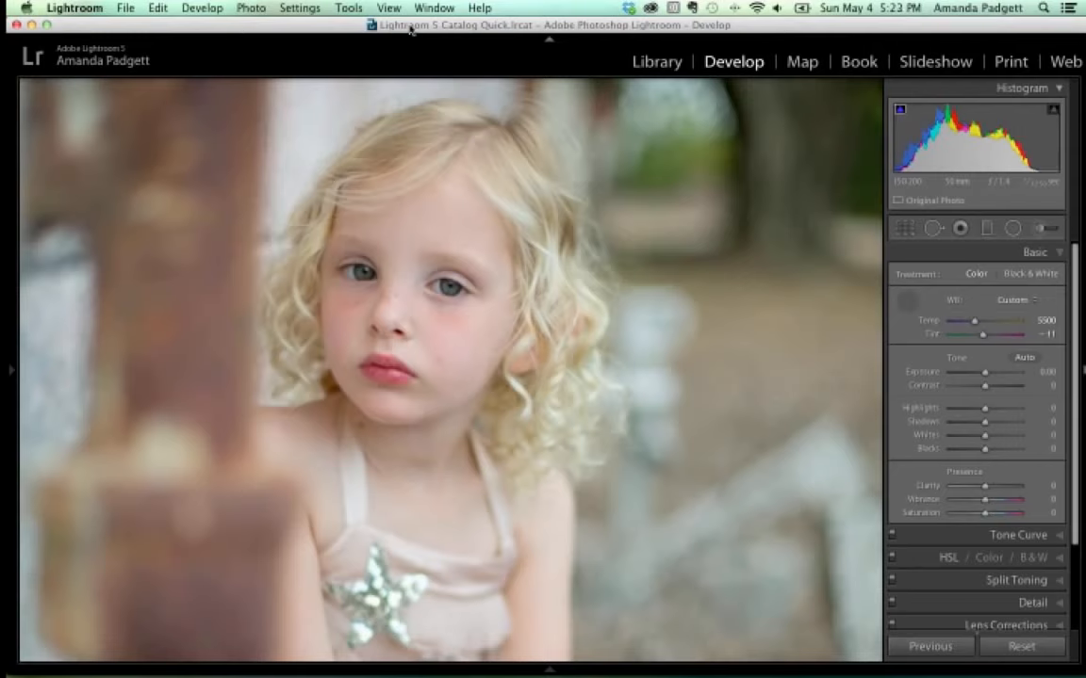
pyautogui.press('w')
pyautogui.click(389, 8)
pyautogui.click(401, 27)
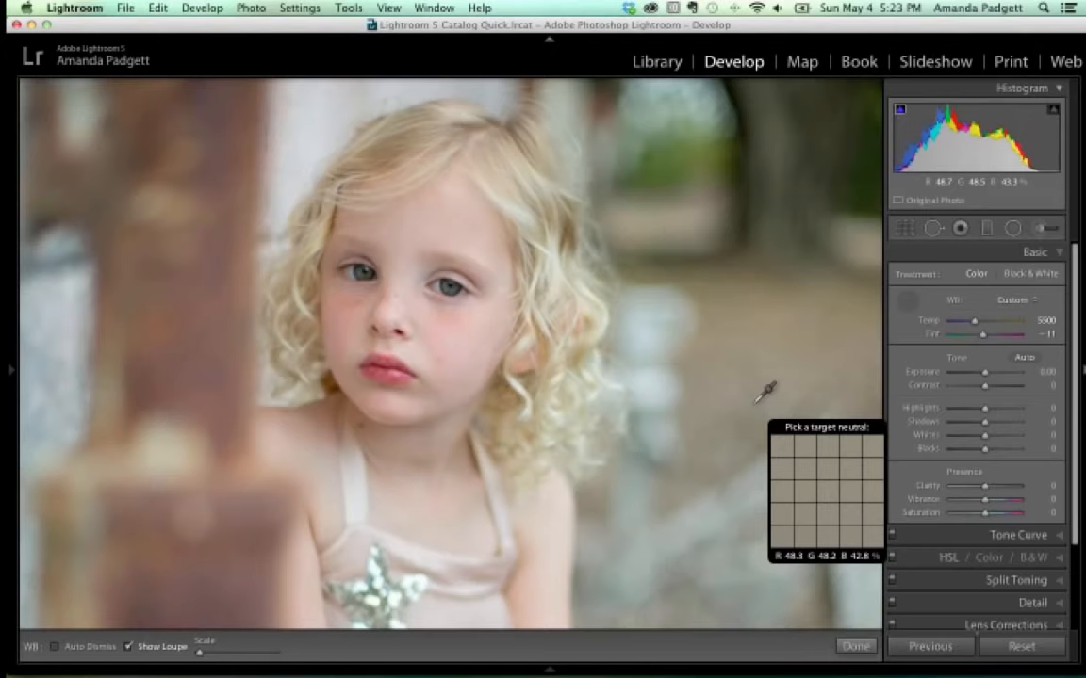
pyautogui.click(856, 647)
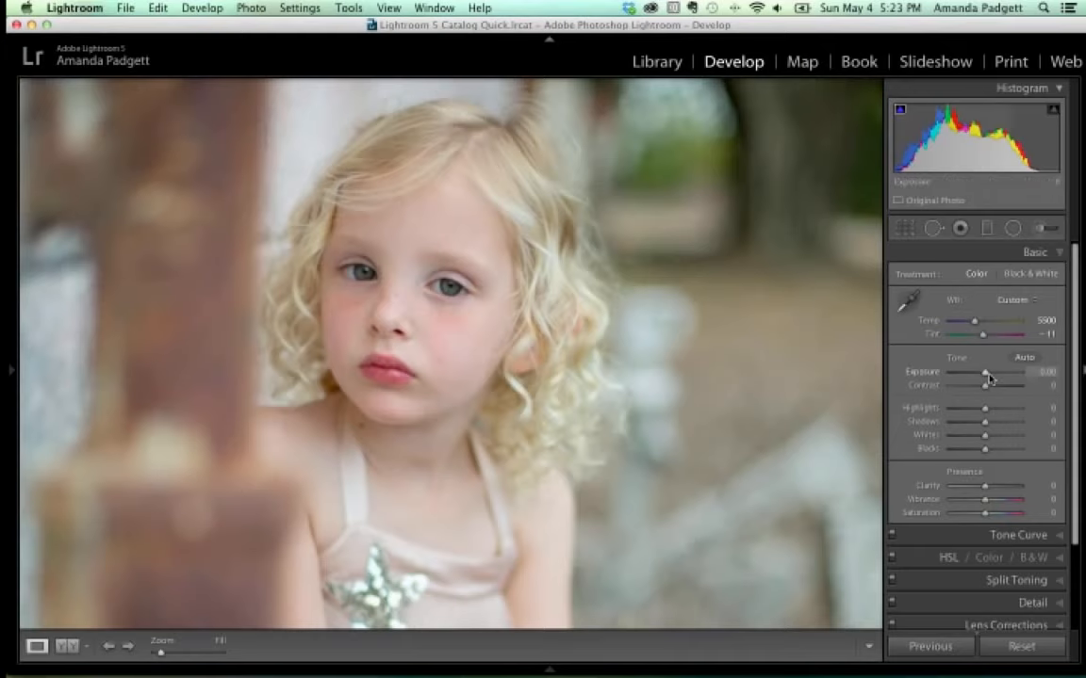
# Try Exposure but leave it at 0.00, and raise Contrast to +10.
pyautogui.moveTo(986, 374); pyautogui.dragTo(987, 379)
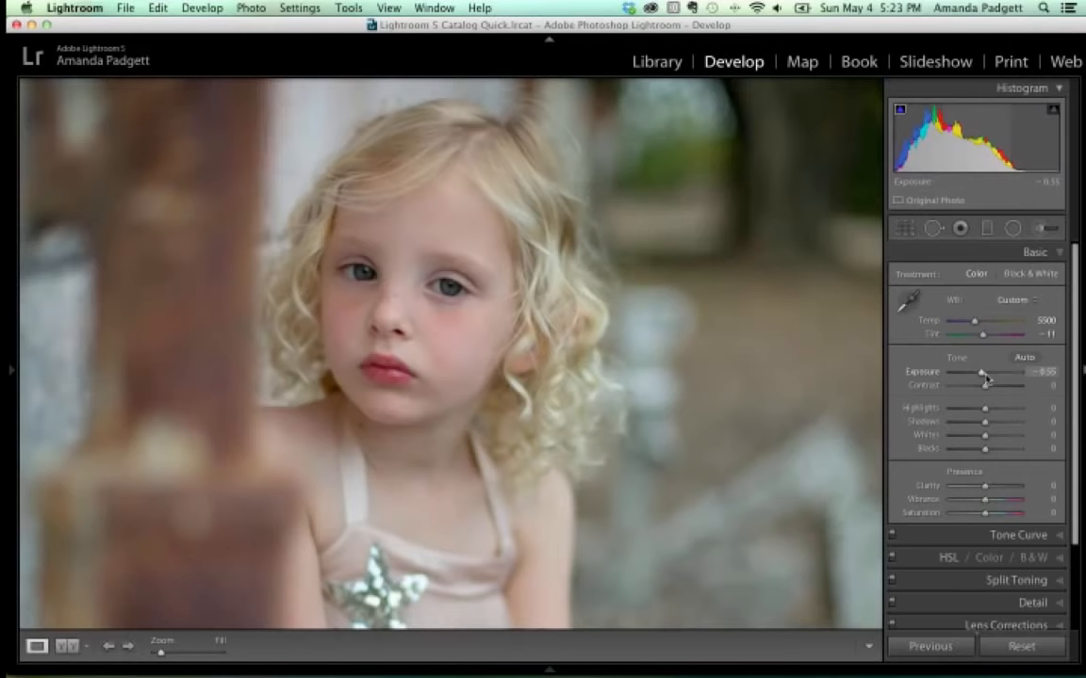
pyautogui.moveTo(986, 378); pyautogui.dragTo(984, 378)
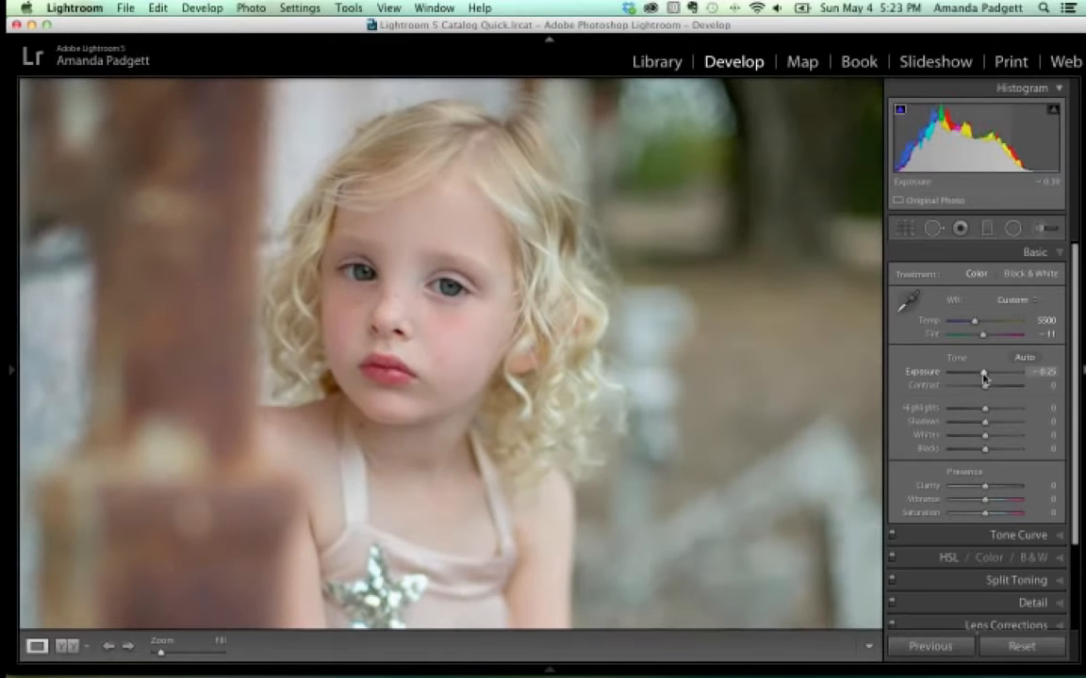
pyautogui.moveTo(983, 378); pyautogui.dragTo(984, 378)
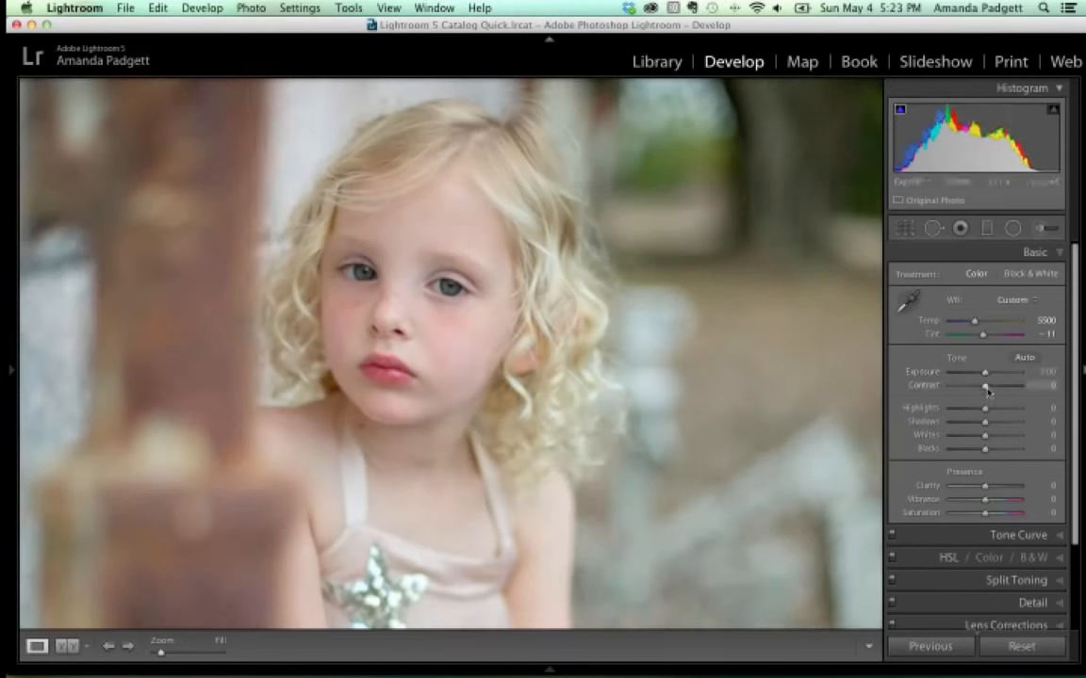
pyautogui.moveTo(986, 391)
pyautogui.mouseDown()
pyautogui.moveTo(1000, 390)
pyautogui.moveTo(988, 409)
pyautogui.mouseUp()
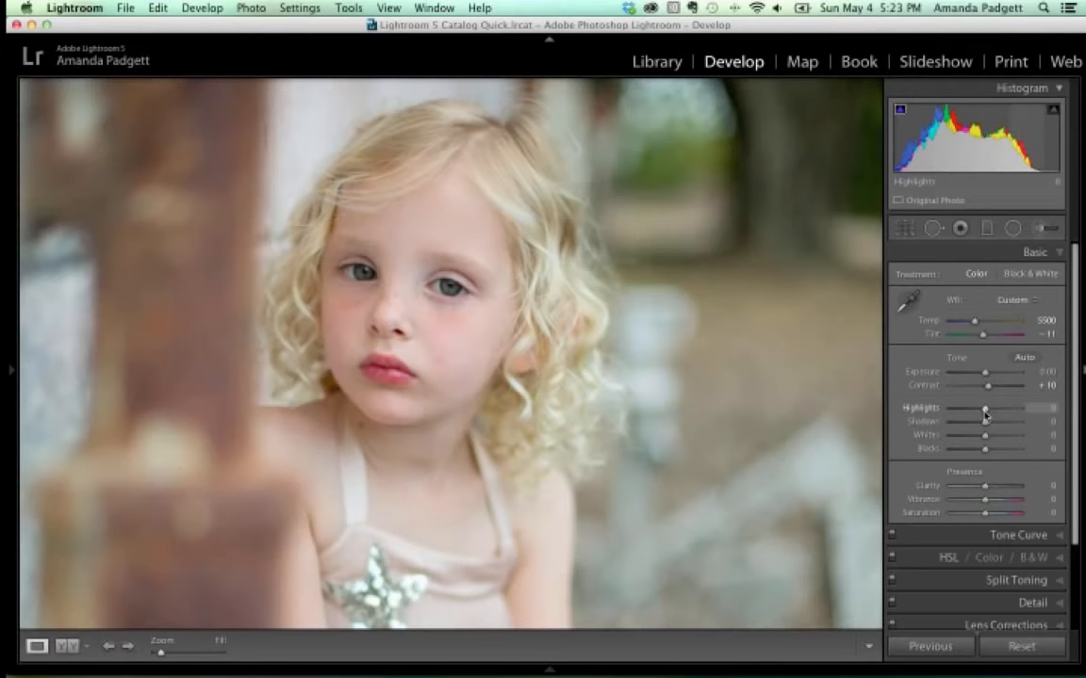
# Open the backlit curly-haired girl photo, show highlight clipping, and set Highlights −75 and Exposure −0.40.
pyautogui.moveTo(475, 671)
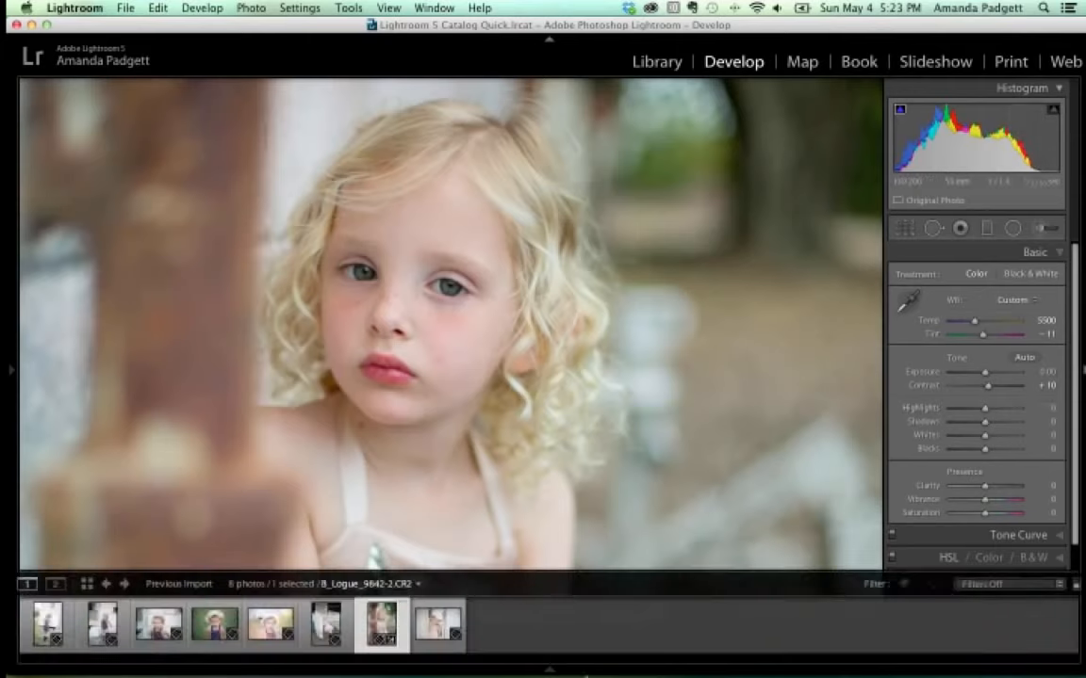
pyautogui.click(274, 643)
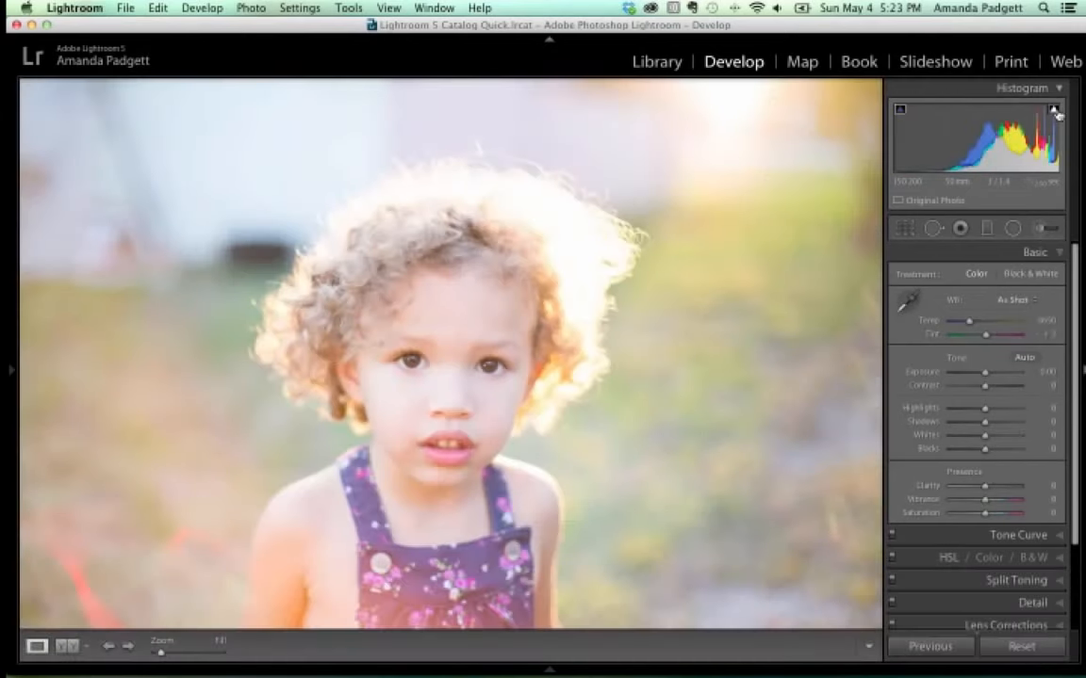
pyautogui.click(1053, 110)
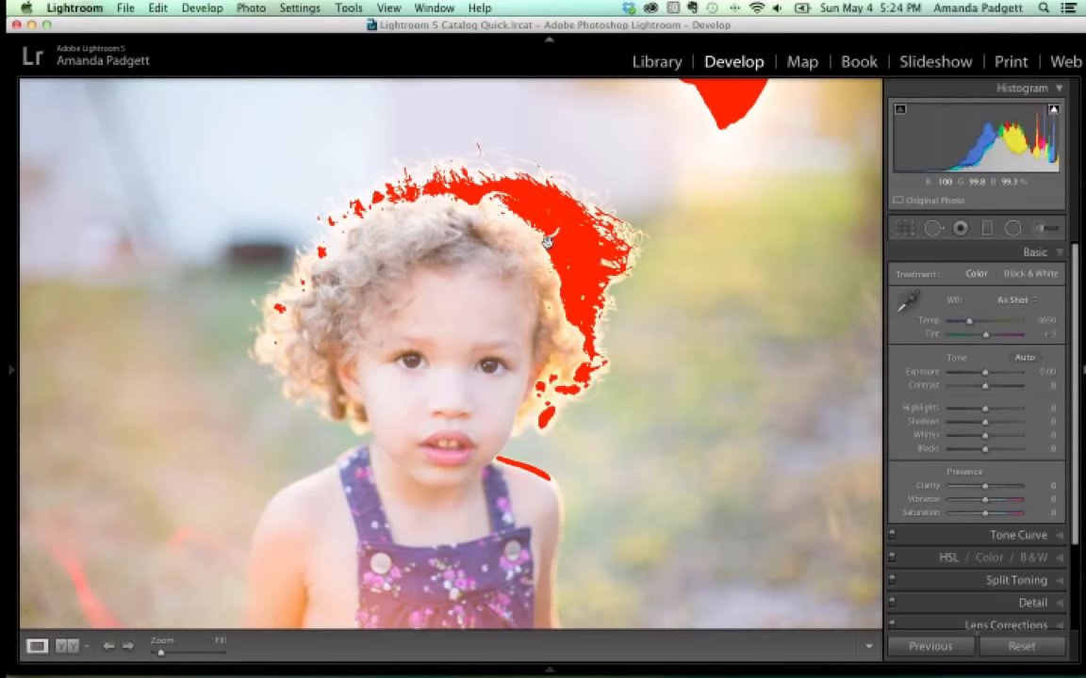
pyautogui.click(1053, 111)
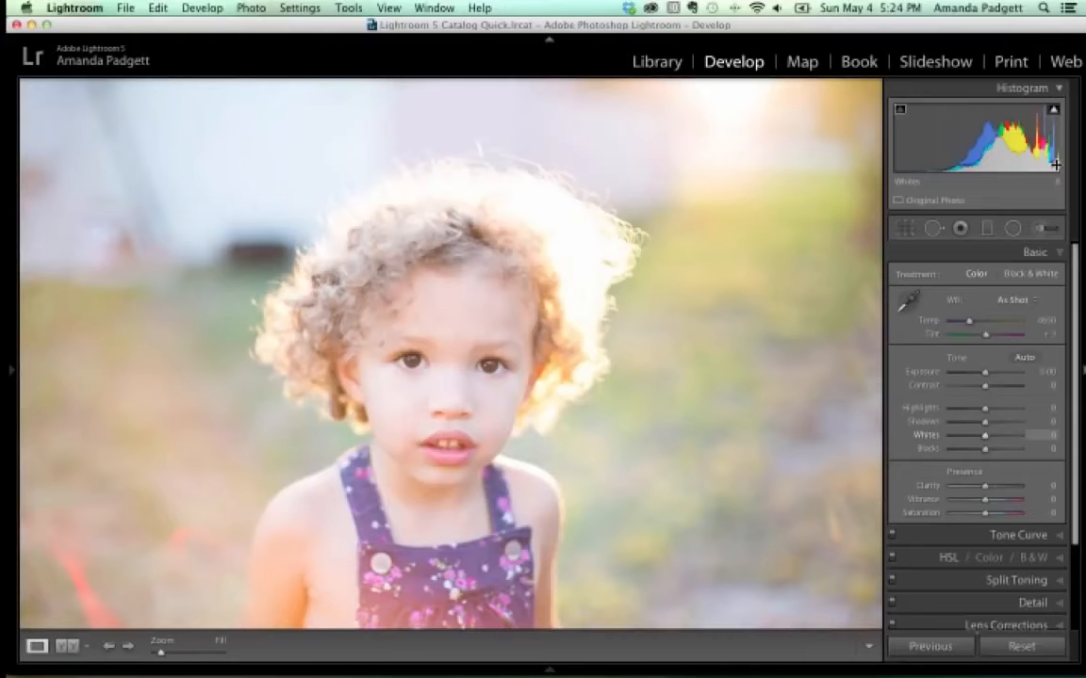
pyautogui.click(1054, 112)
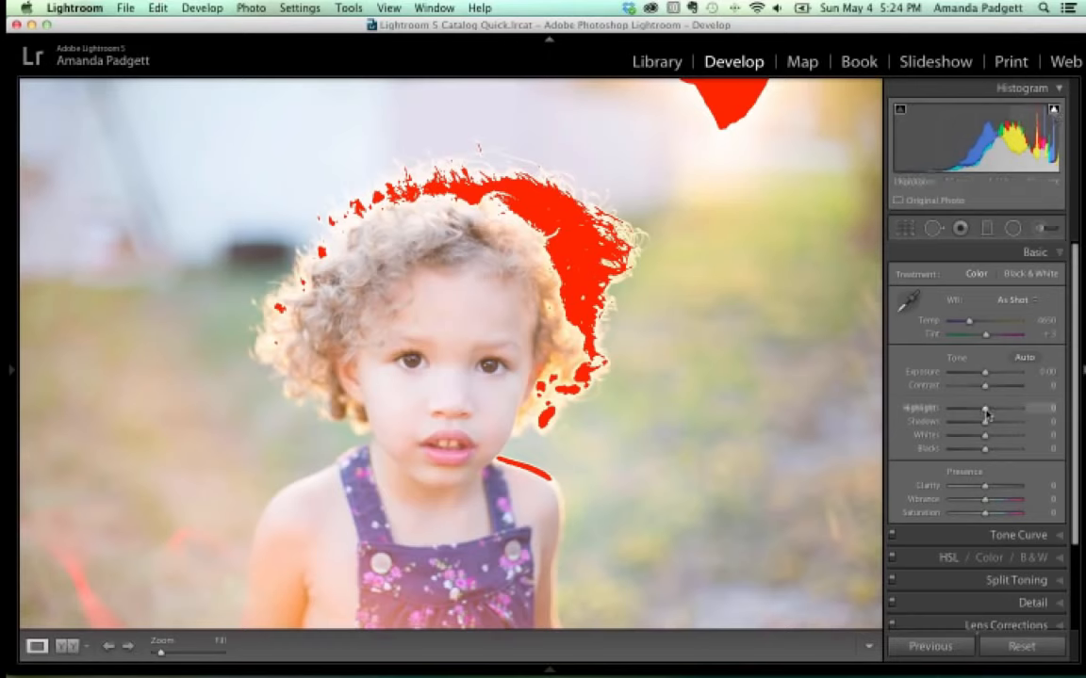
pyautogui.moveTo(986, 411); pyautogui.dragTo(957, 412)
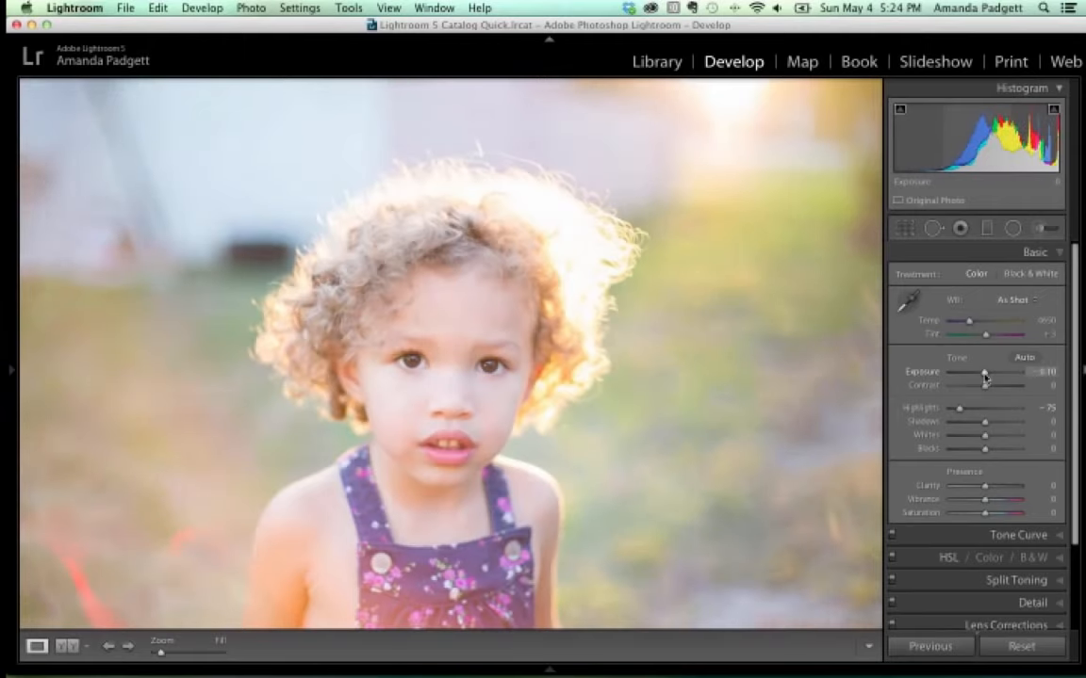
pyautogui.moveTo(985, 374); pyautogui.dragTo(982, 375)
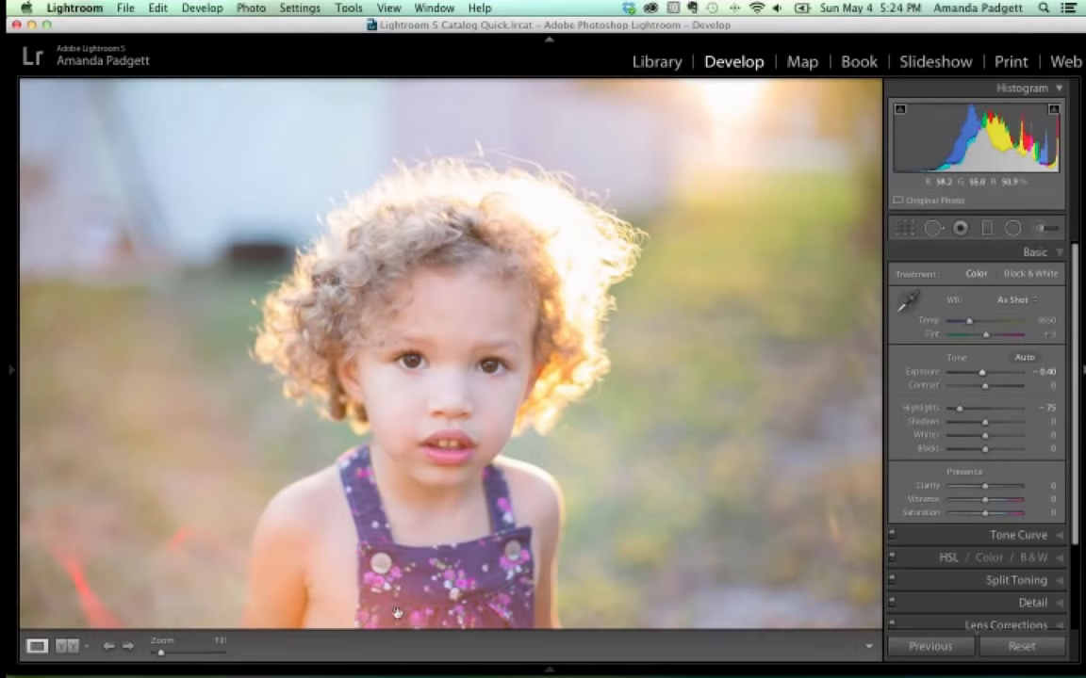
# Back on the blonde girl portrait, nudge Shadows and settle Whites at +3 so the dress star isn't clipped.
pyautogui.moveTo(442, 671)
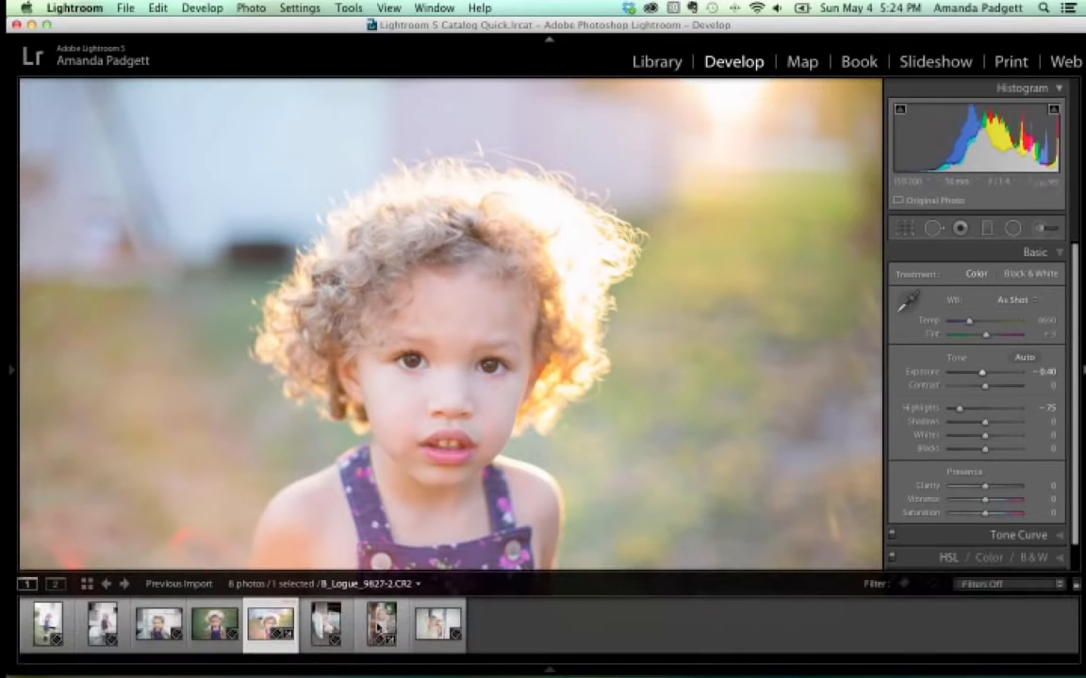
pyautogui.click(381, 623)
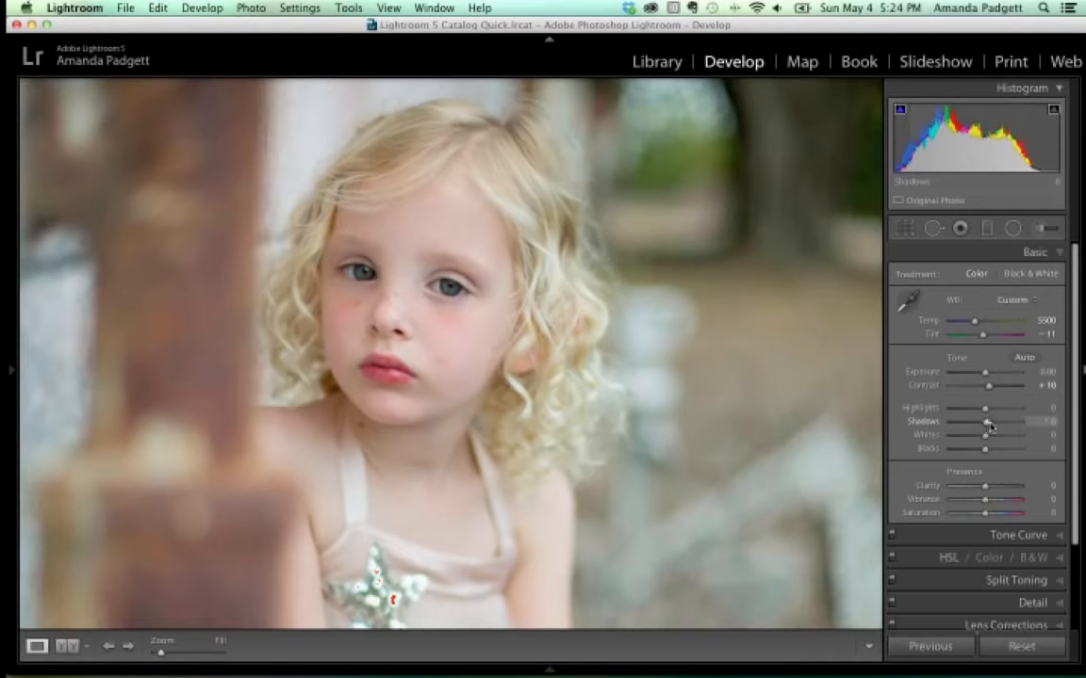
pyautogui.moveTo(985, 423); pyautogui.dragTo(985, 427)
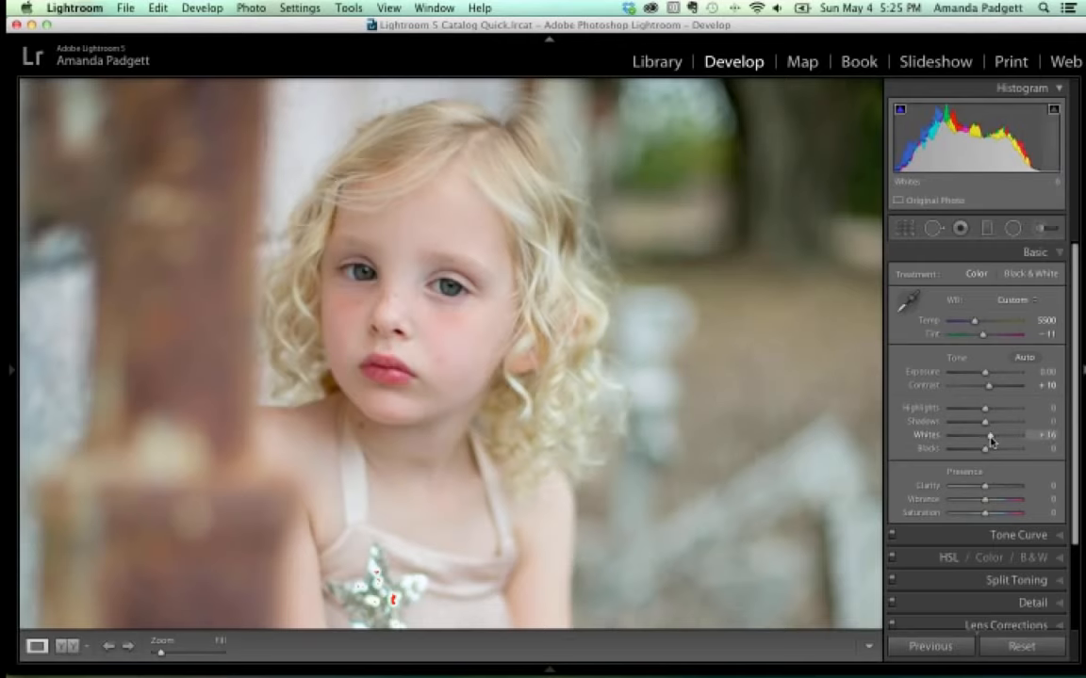
pyautogui.moveTo(986, 439); pyautogui.dragTo(993, 441)
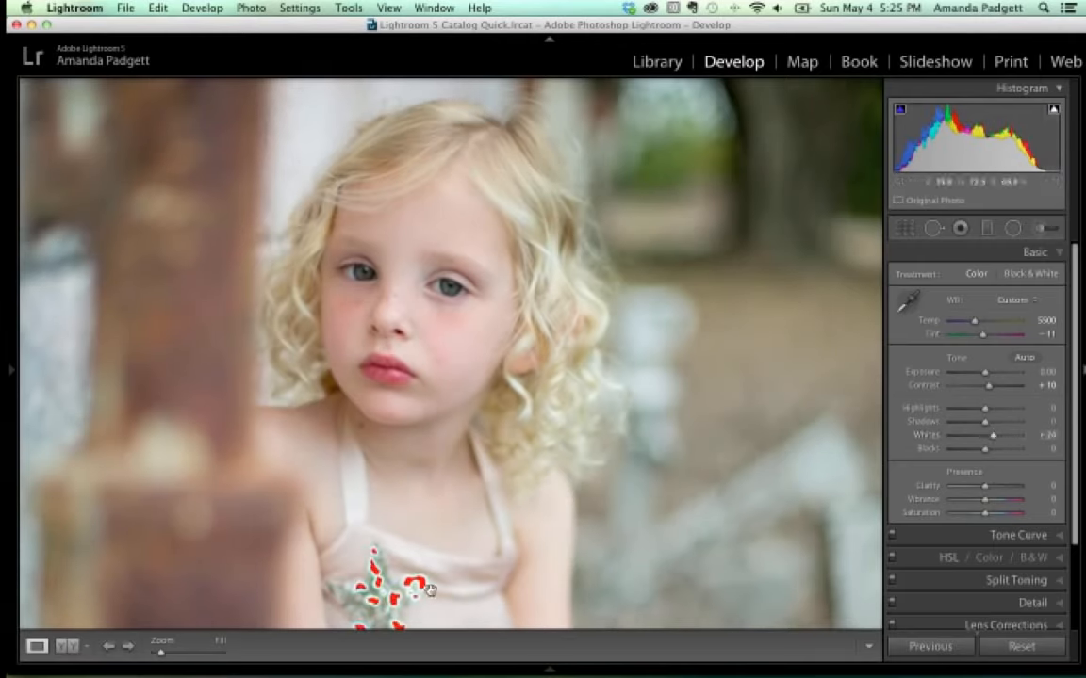
pyautogui.moveTo(463, 544); pyautogui.dragTo(481, 450)
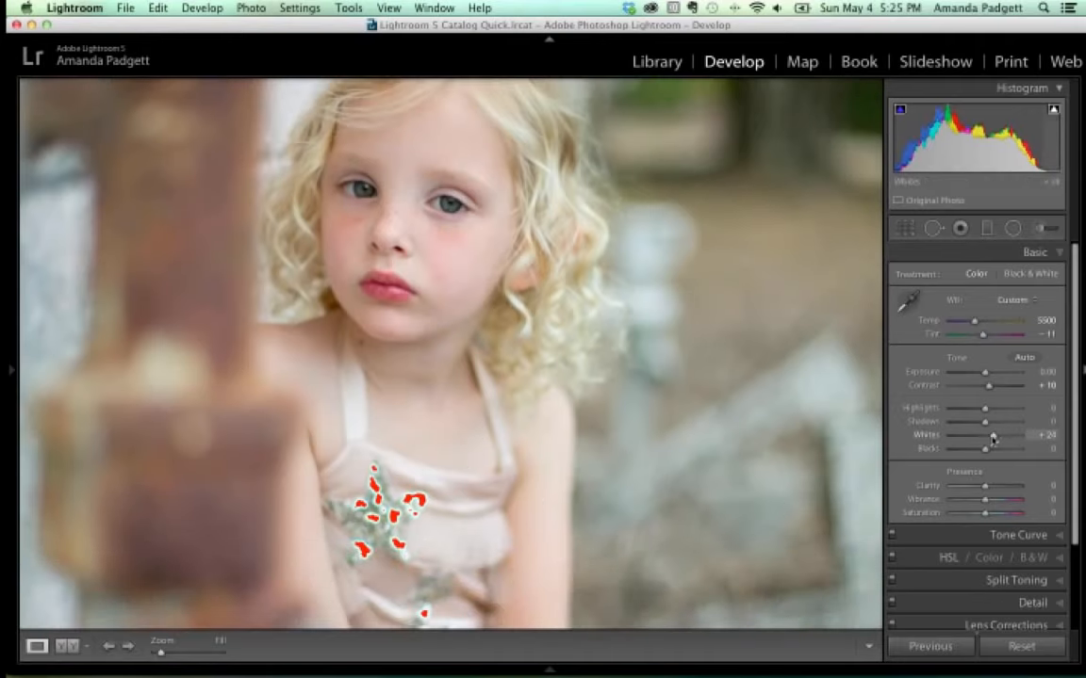
pyautogui.moveTo(994, 436); pyautogui.dragTo(984, 438)
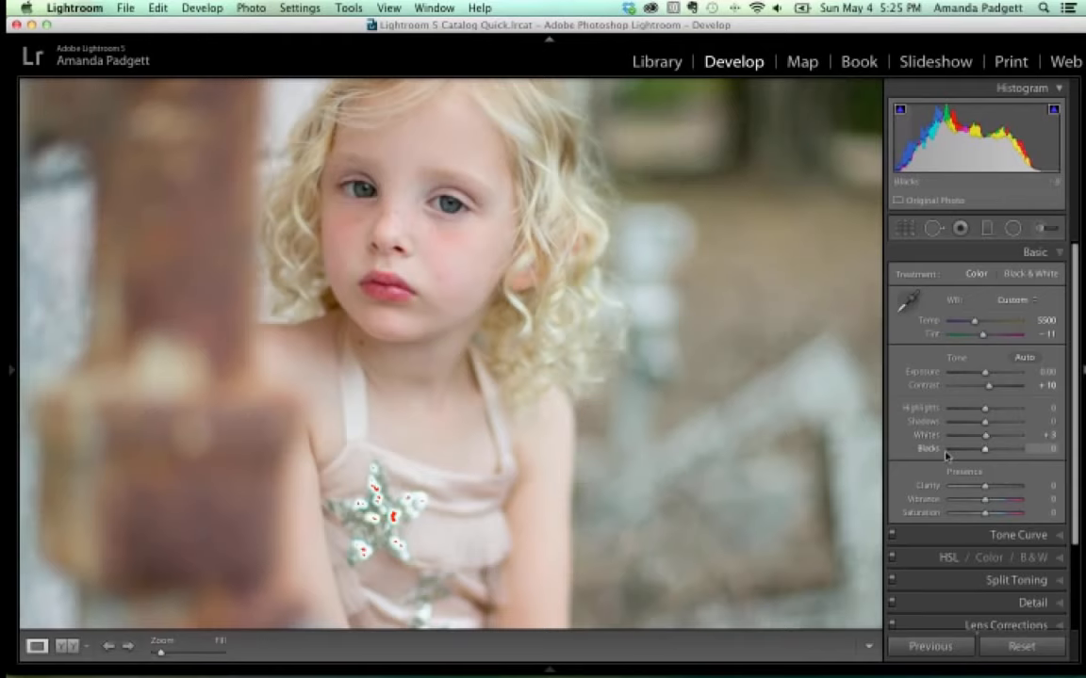
pyautogui.press('super+minus')
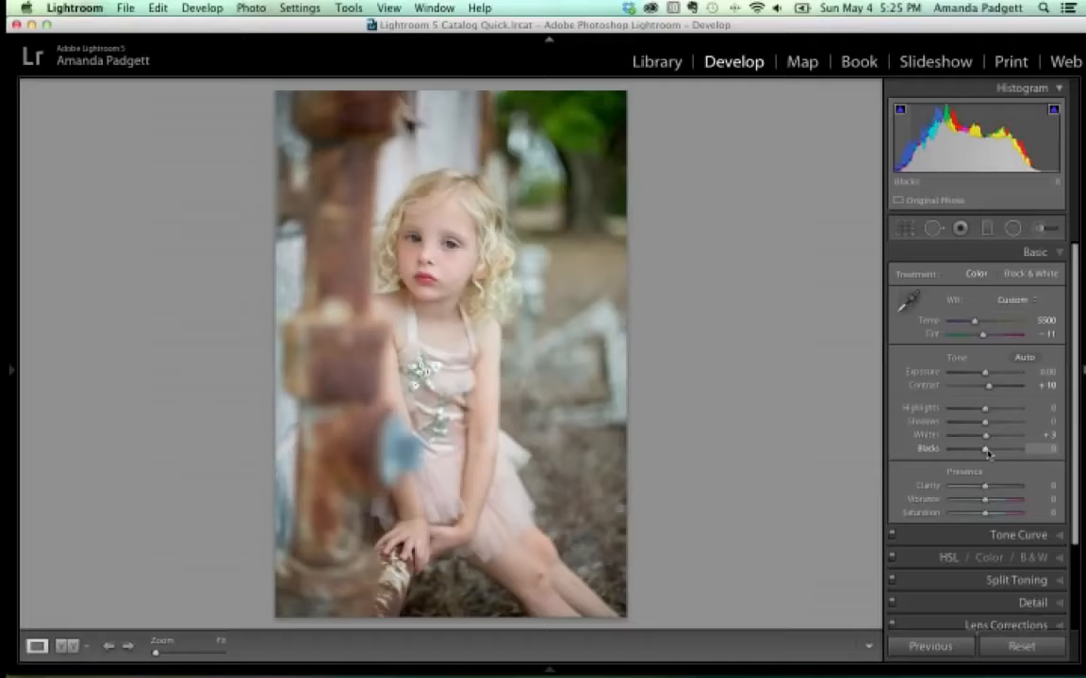
# Set Blacks to −24 while previewing black clipping with Alt, then raise Exposure to +0.15.
pyautogui.press('alt')
pyautogui.moveTo(987, 453); pyautogui.dragTo(987, 455)
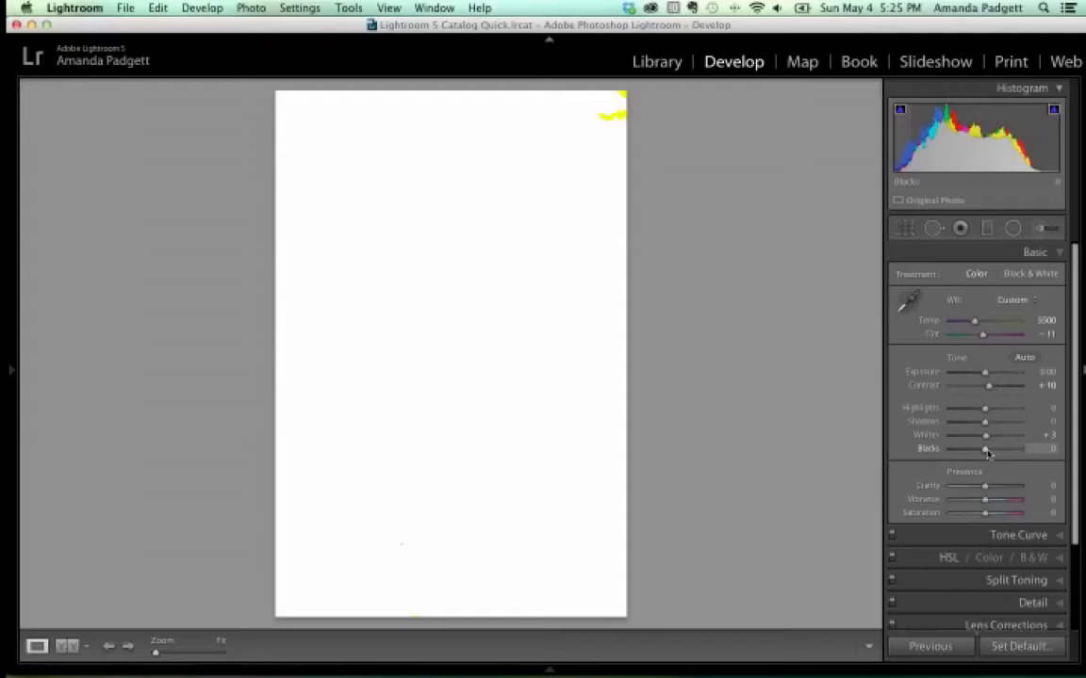
pyautogui.moveTo(987, 453); pyautogui.dragTo(980, 454)
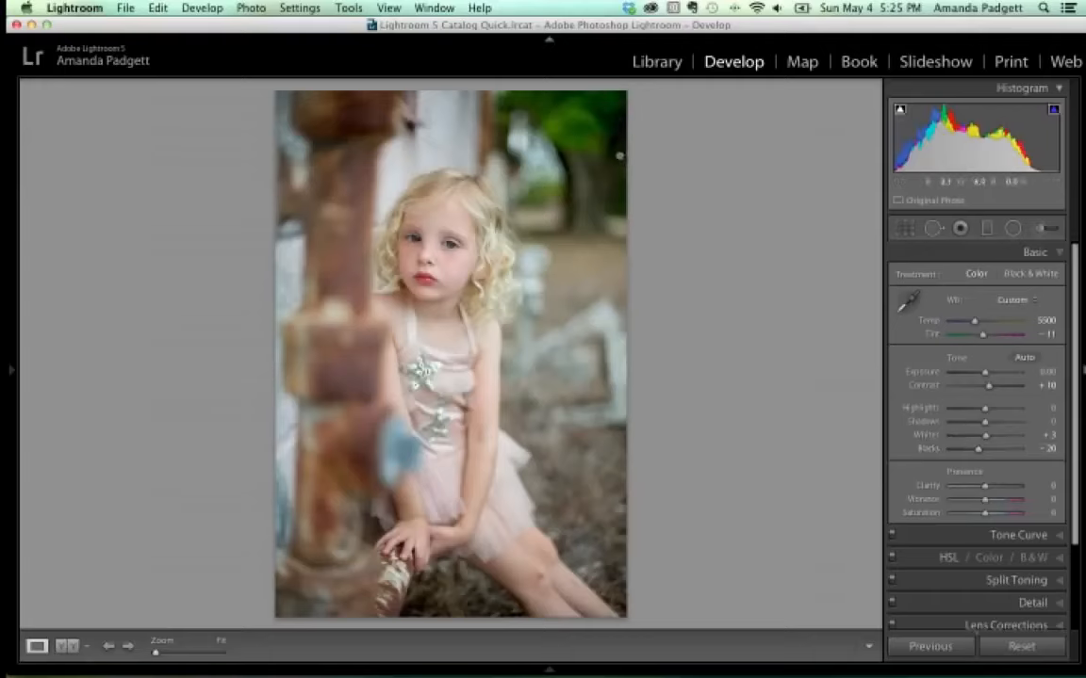
pyautogui.press('alt')
pyautogui.moveTo(980, 454); pyautogui.dragTo(979, 454)
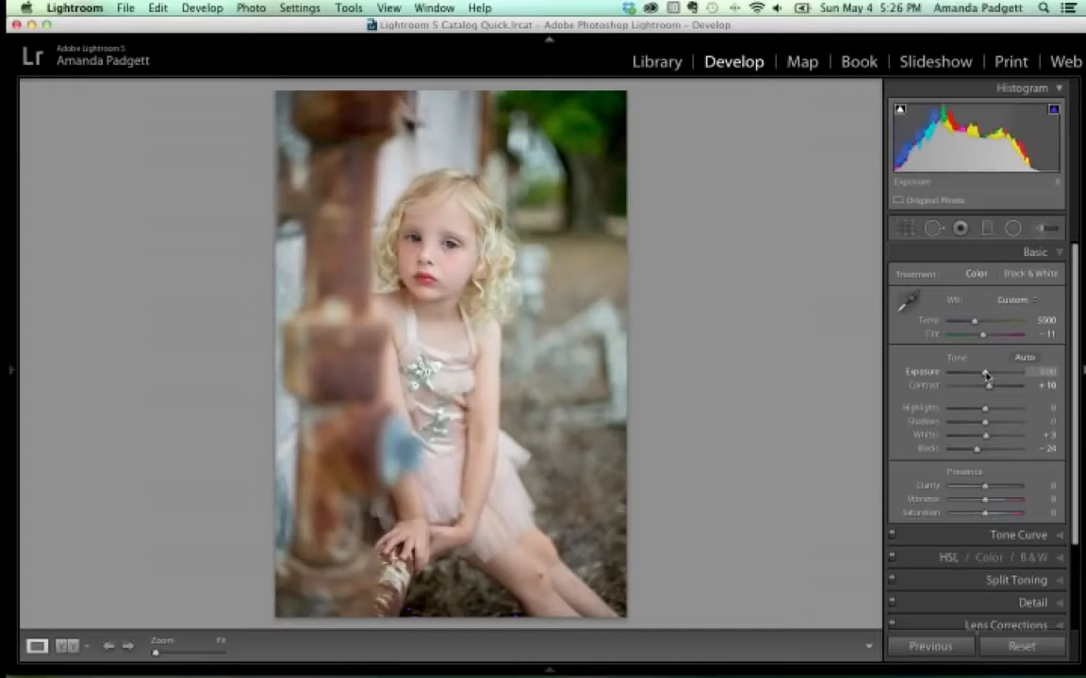
pyautogui.moveTo(985, 375); pyautogui.dragTo(987, 376)
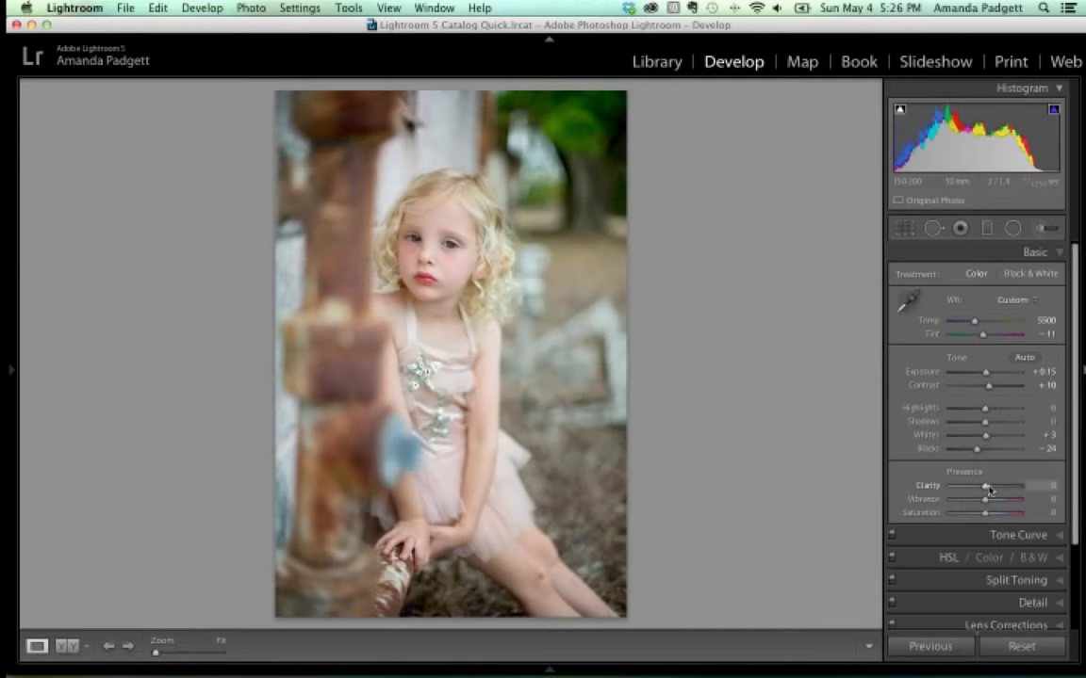
# Zoom to 1:1 on the eyes, push Clarity to +49, and compare in Before/After view.
pyautogui.press('super+equal')
pyautogui.press('super+equal')
pyautogui.press('super+equal')
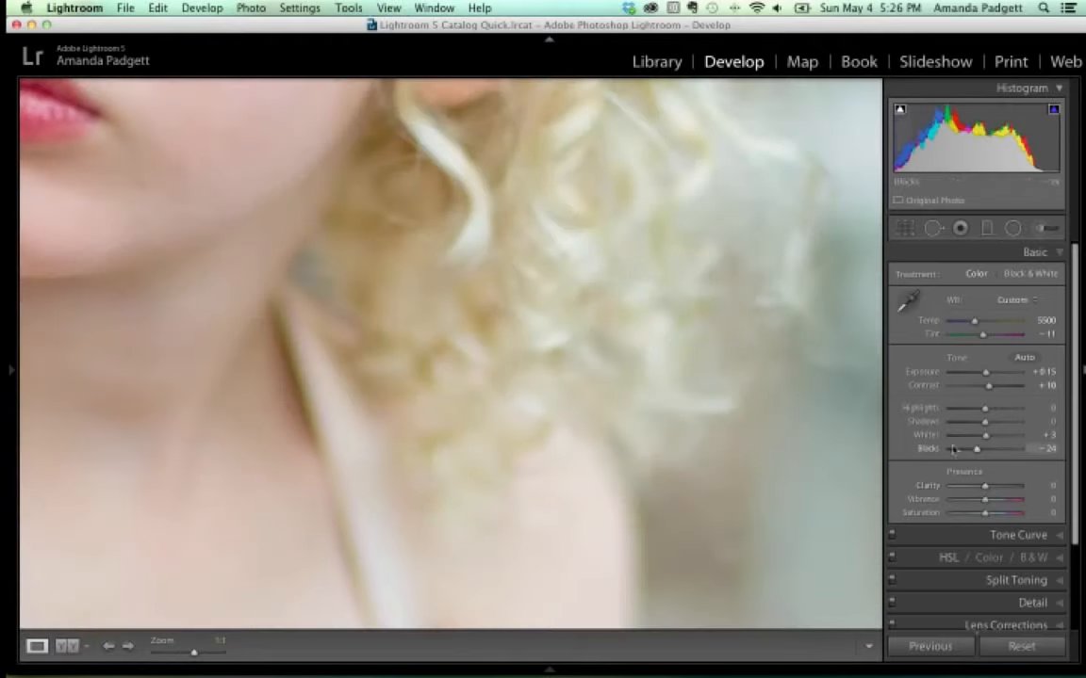
pyautogui.moveTo(228, 207); pyautogui.dragTo(530, 479)
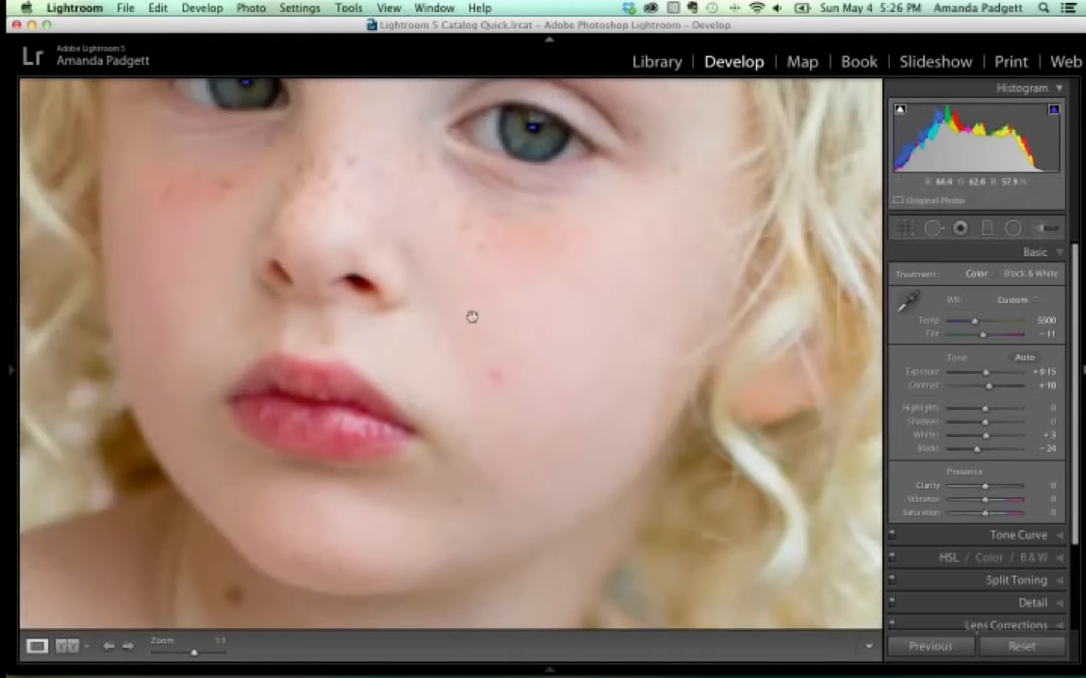
pyautogui.moveTo(459, 273); pyautogui.dragTo(478, 412)
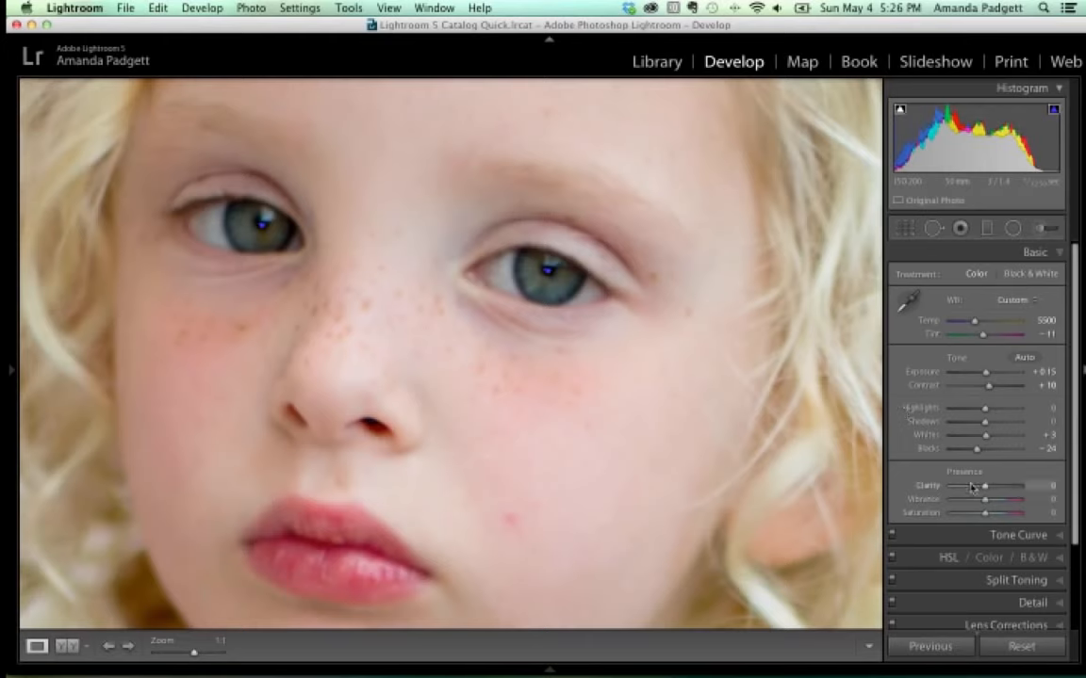
pyautogui.moveTo(986, 489); pyautogui.dragTo(1003, 490)
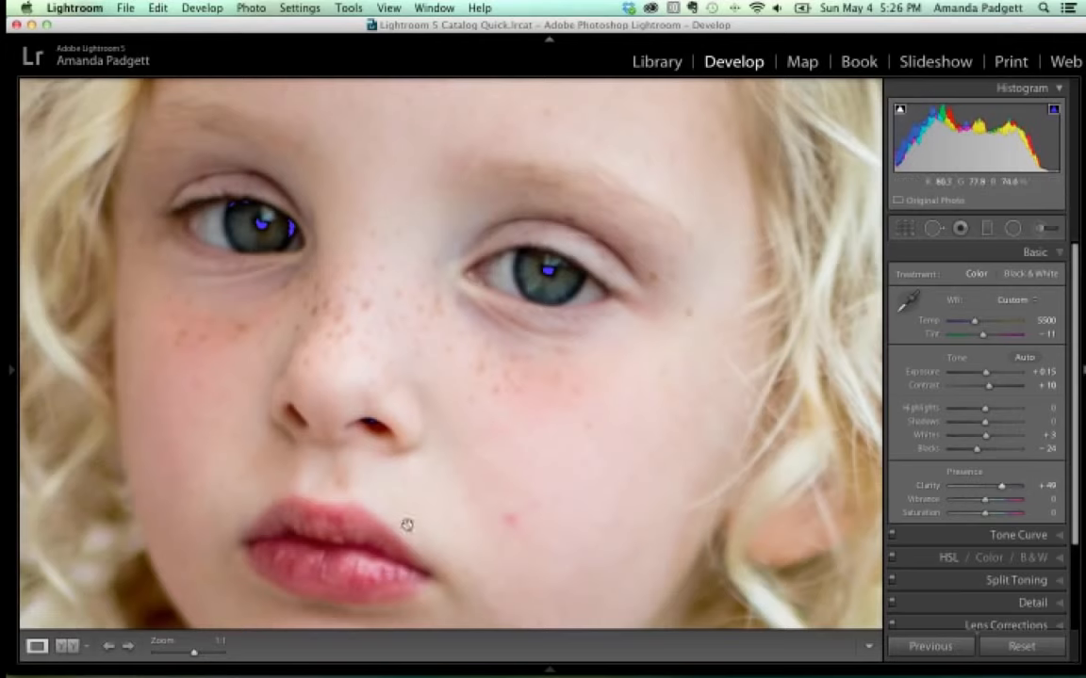
pyautogui.click(64, 649)
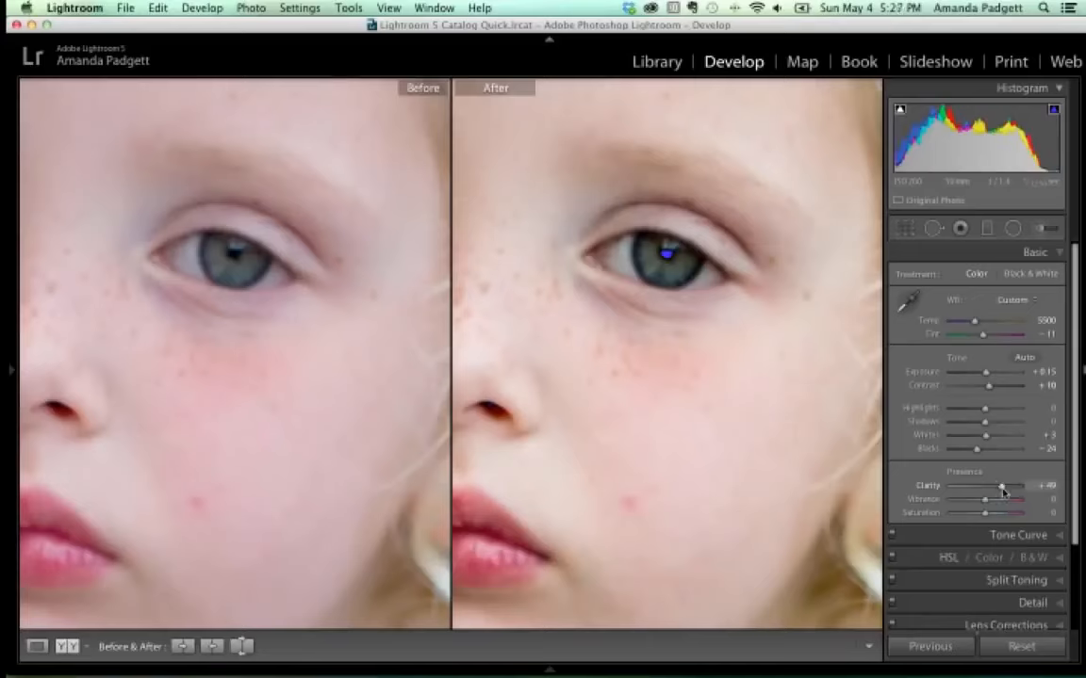
# Lower Clarity to +9, then return to the single Loupe view zoomed to fit.
pyautogui.moveTo(1003, 488); pyautogui.dragTo(989, 494)
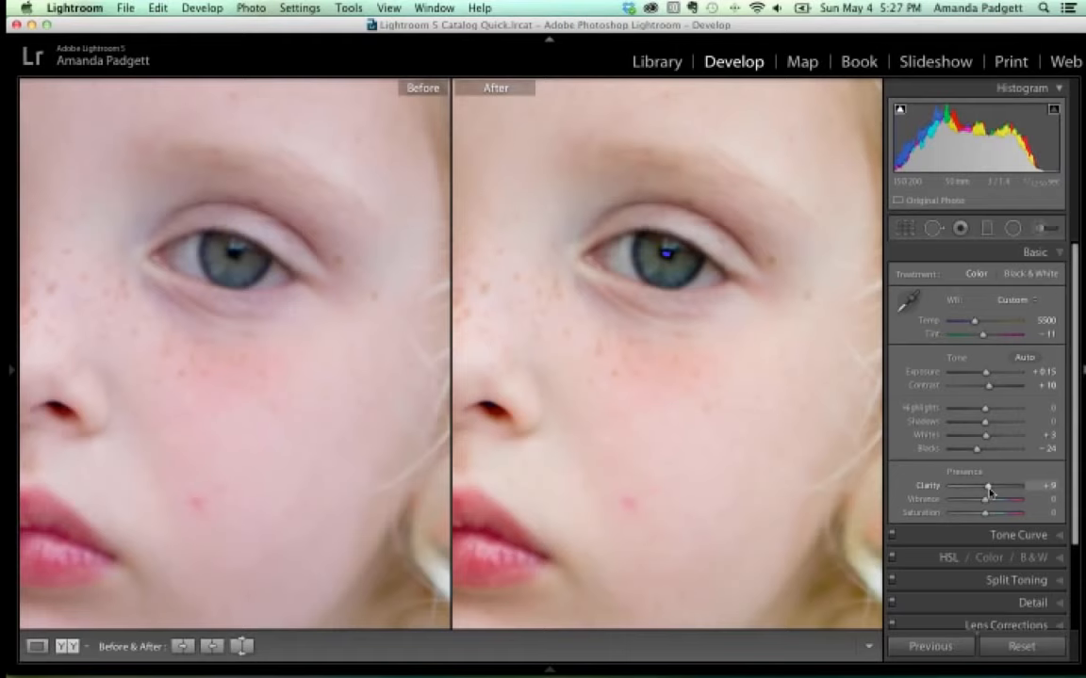
pyautogui.press('z')
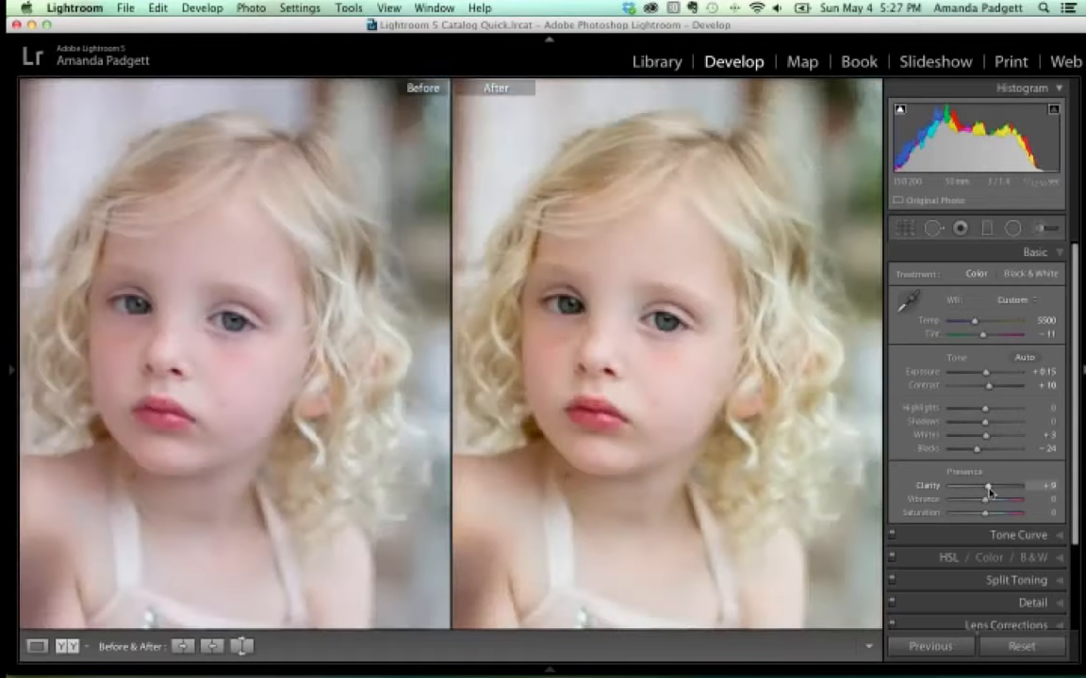
pyautogui.click(36, 647)
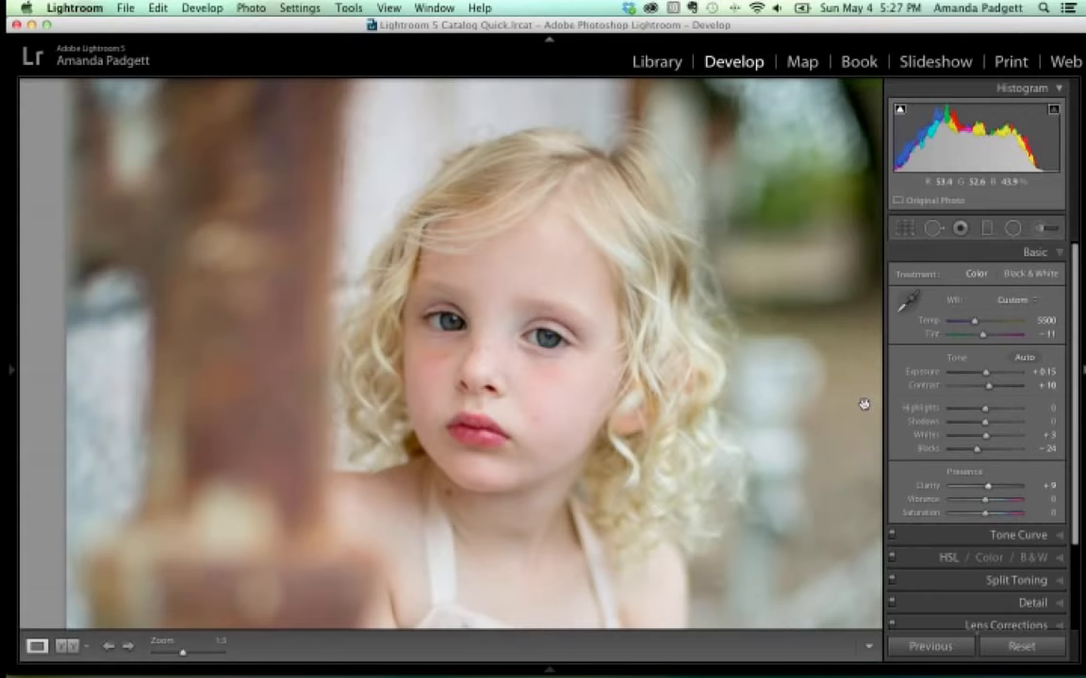
pyautogui.press('super+minus')
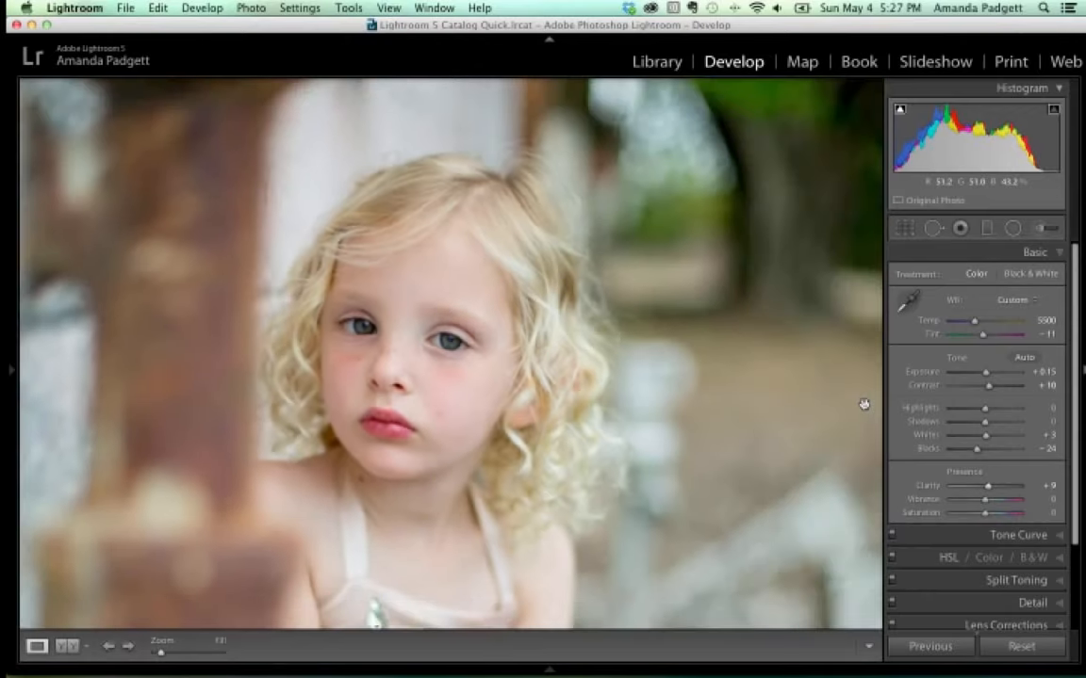
pyautogui.press('super+minus')
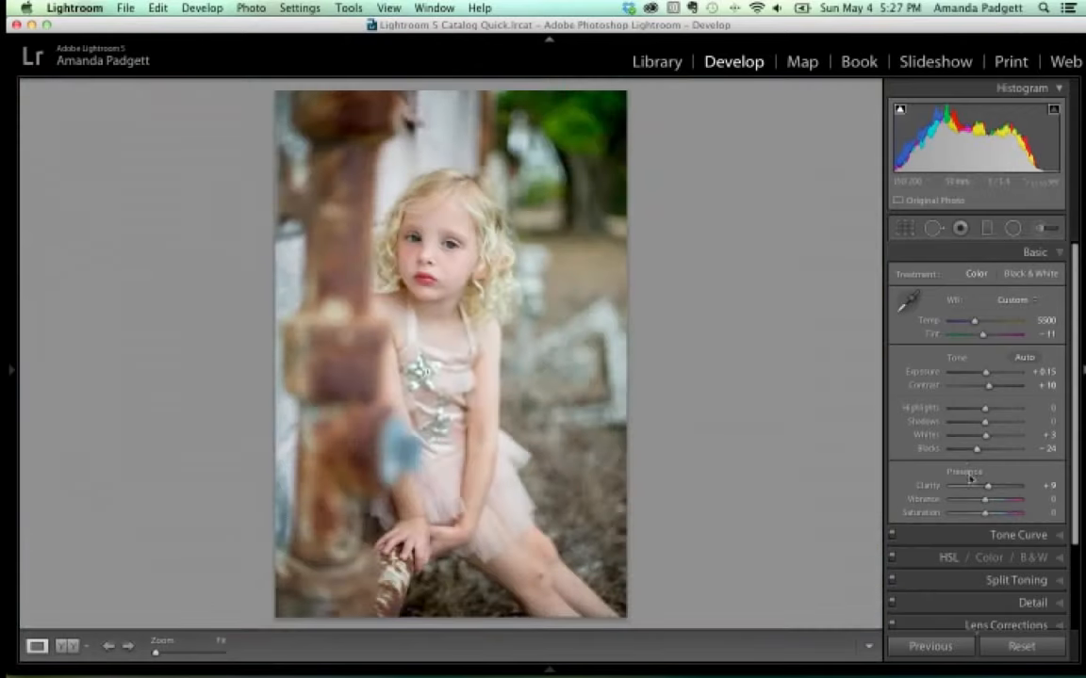
# Test Vibrance and Saturation boosts, reset both to 0, then set Vibrance to +32.
pyautogui.moveTo(986, 502); pyautogui.dragTo(998, 503)
pyautogui.doubleClick(924, 502)
pyautogui.moveTo(985, 512); pyautogui.dragTo(1001, 519)
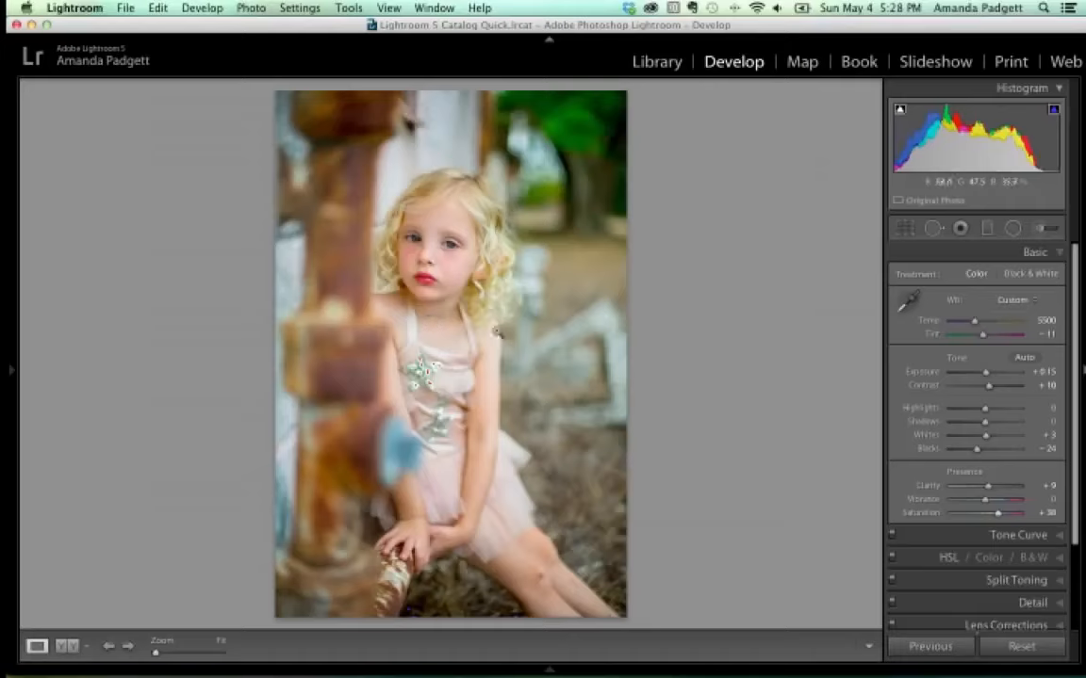
pyautogui.doubleClick(918, 514)
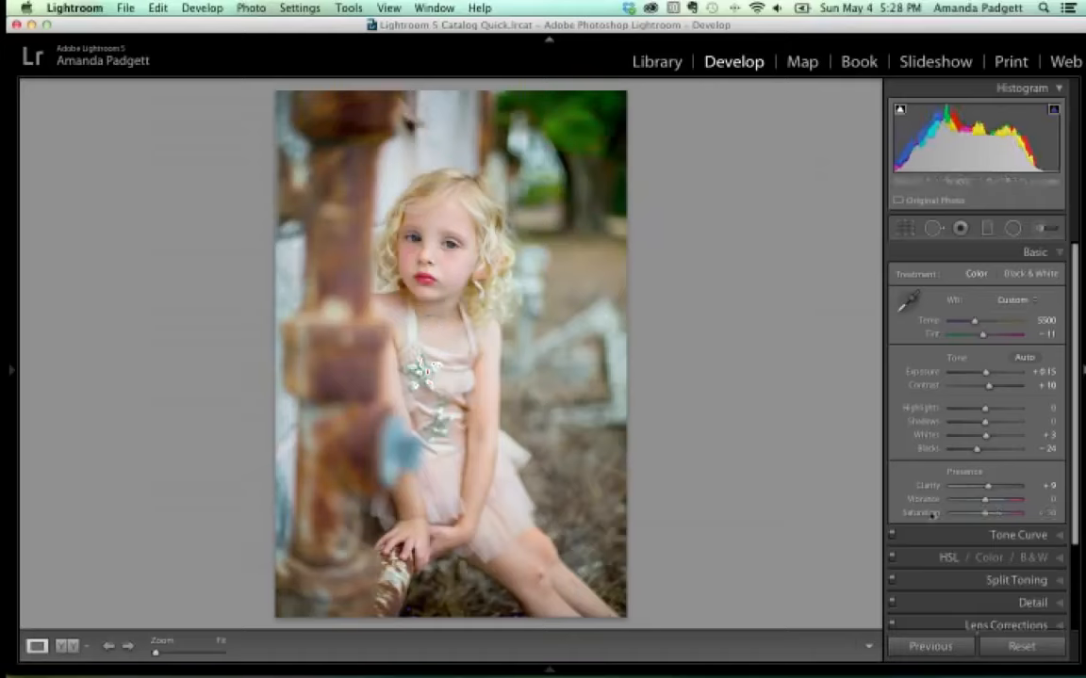
pyautogui.moveTo(986, 506); pyautogui.dragTo(997, 504)
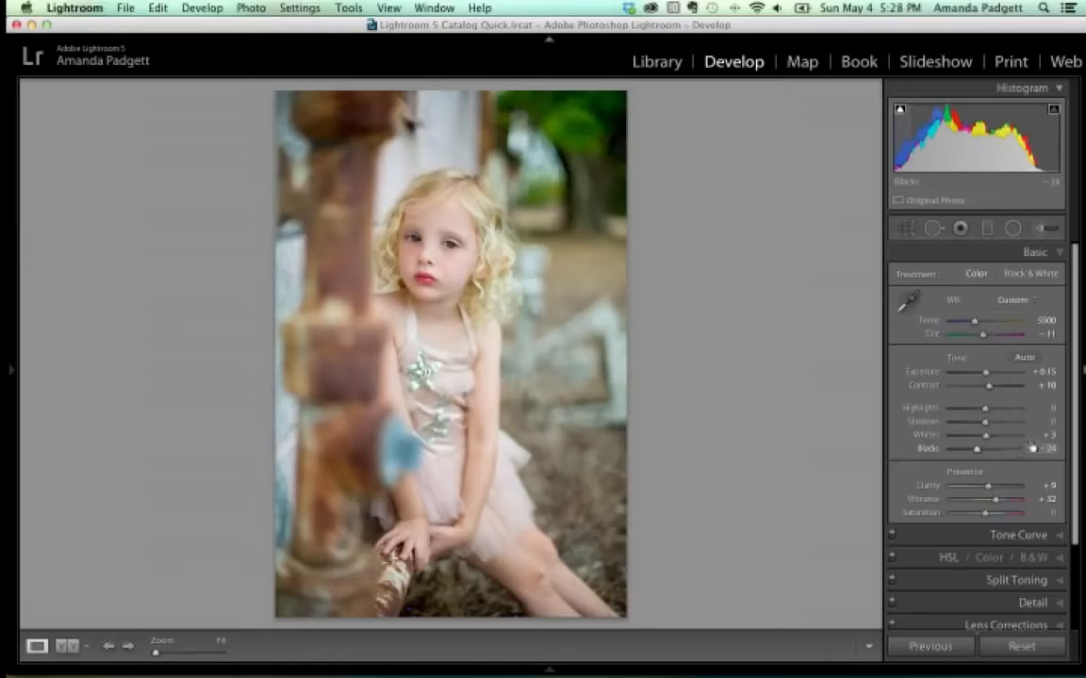
pyautogui.moveTo(226, 675)
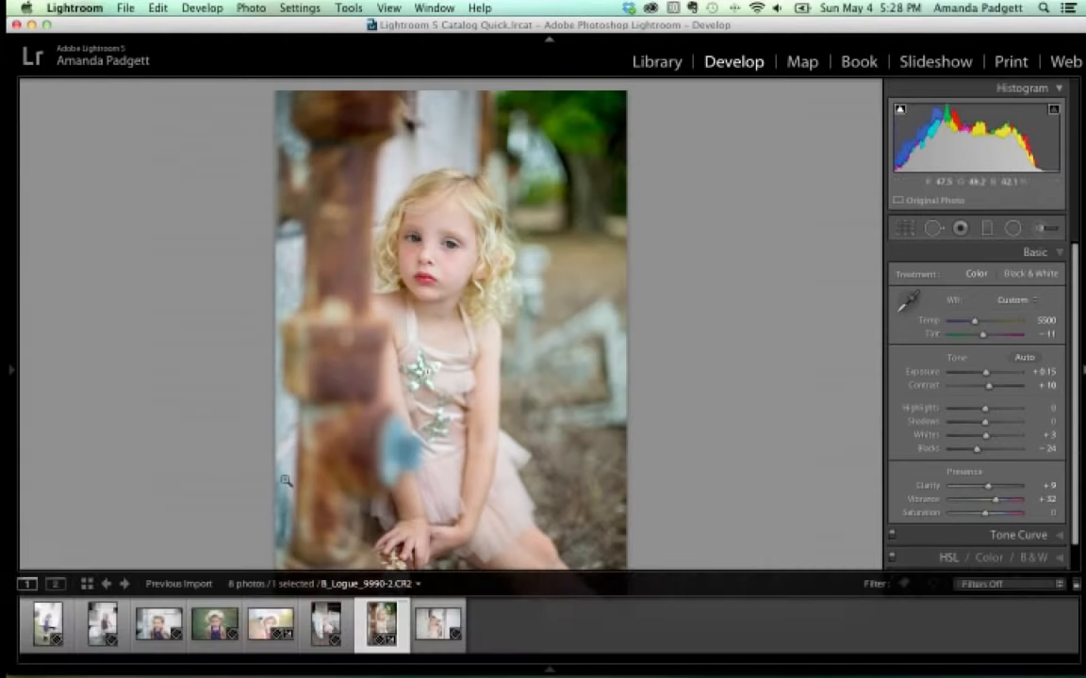
pyautogui.click(67, 648)
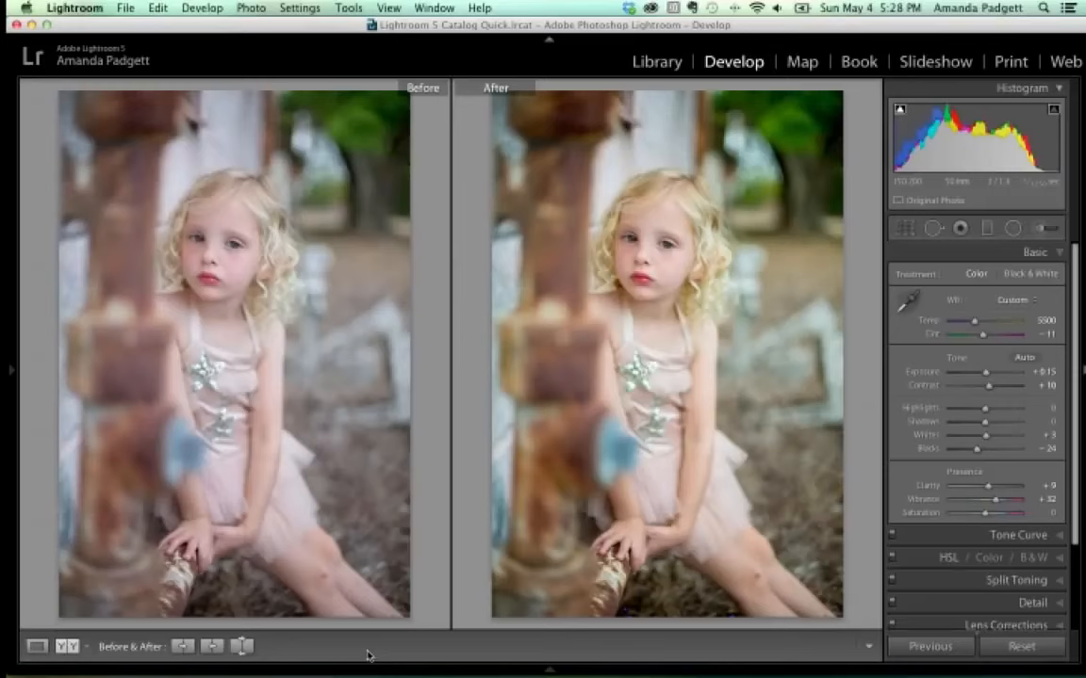
pyautogui.click(36, 647)
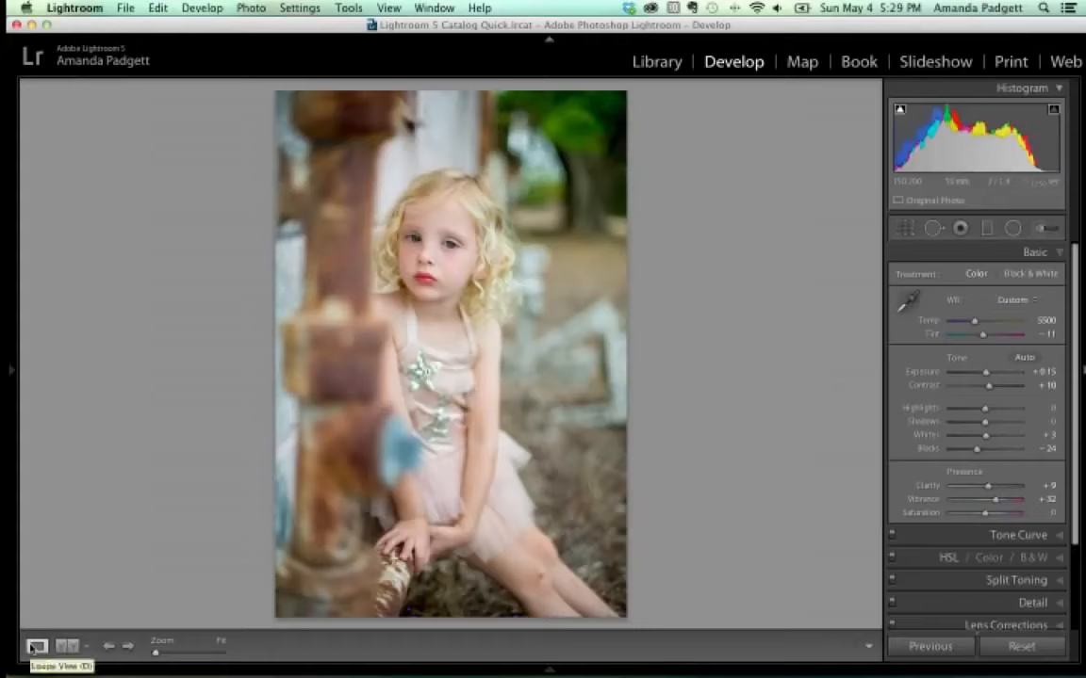
# Try the Before/After Top/Bottom layout, then switch to the Left/Right Split view.
pyautogui.click(85, 648)
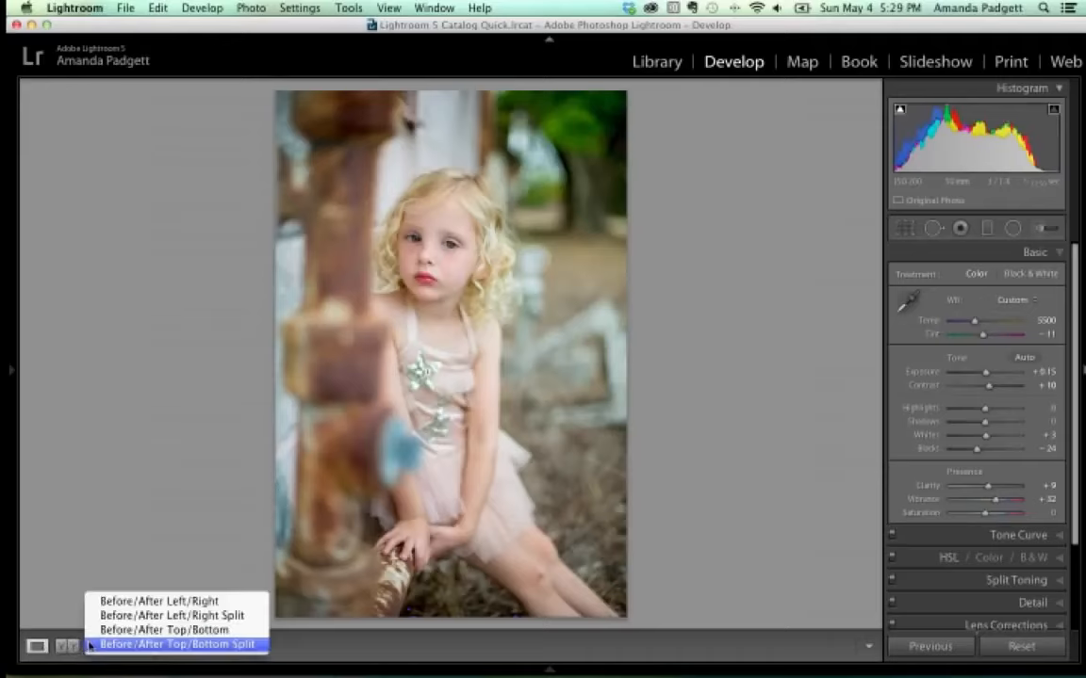
pyautogui.click(102, 632)
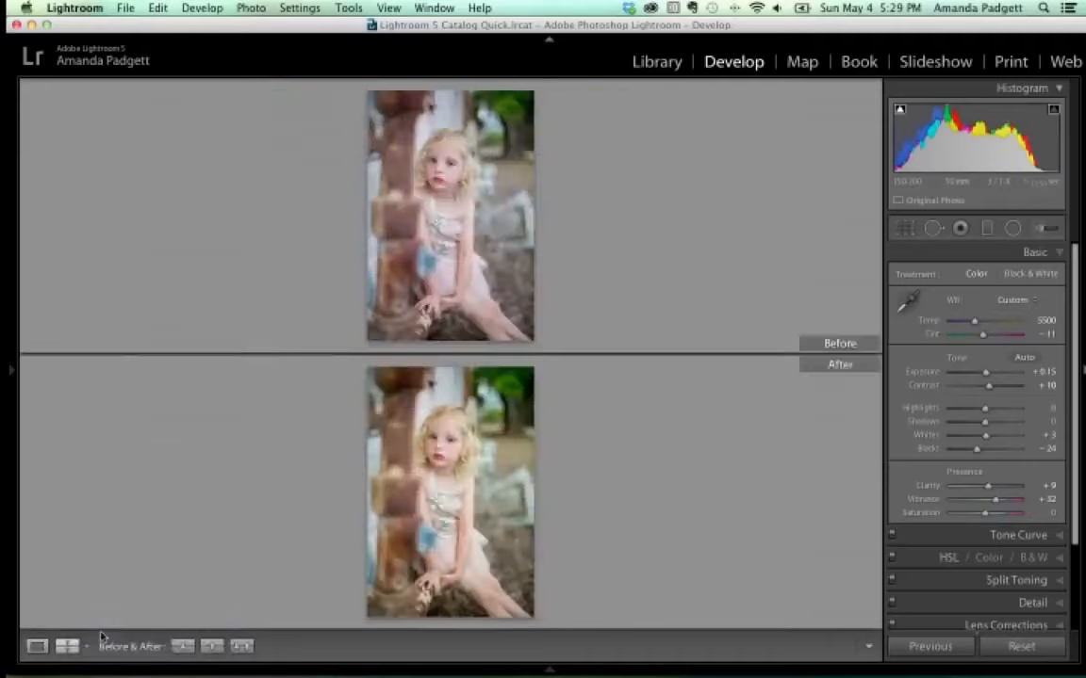
pyautogui.click(87, 649)
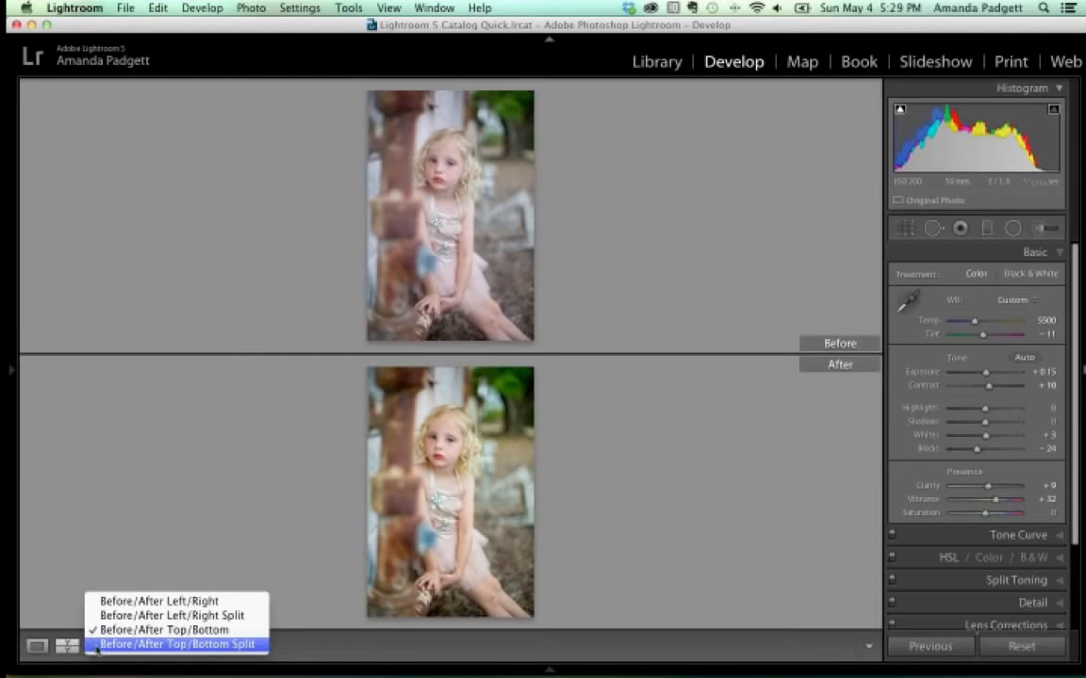
pyautogui.click(113, 617)
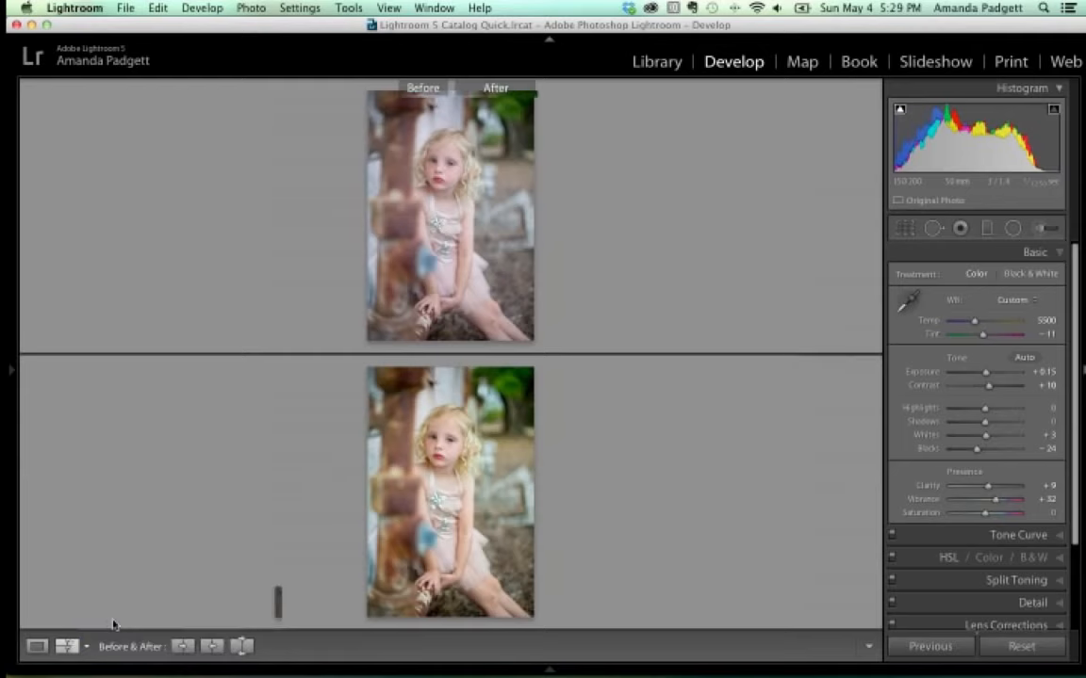
# Zoom and pan across the split photo to compare the dress, starfish and face.
pyautogui.click(464, 385)
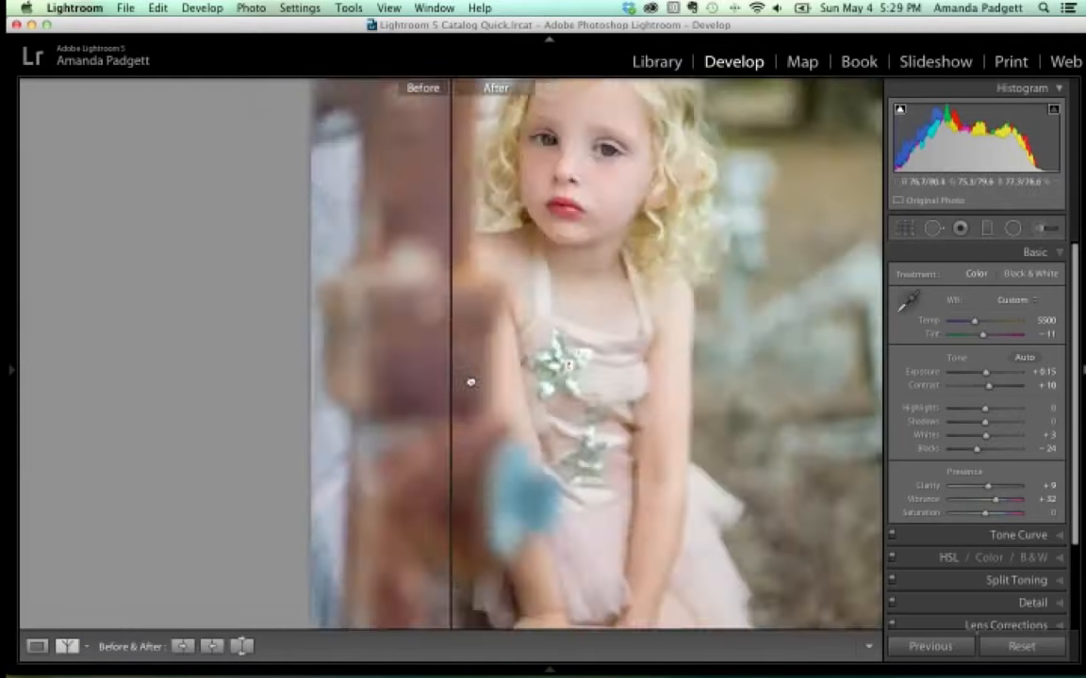
pyautogui.click(470, 381)
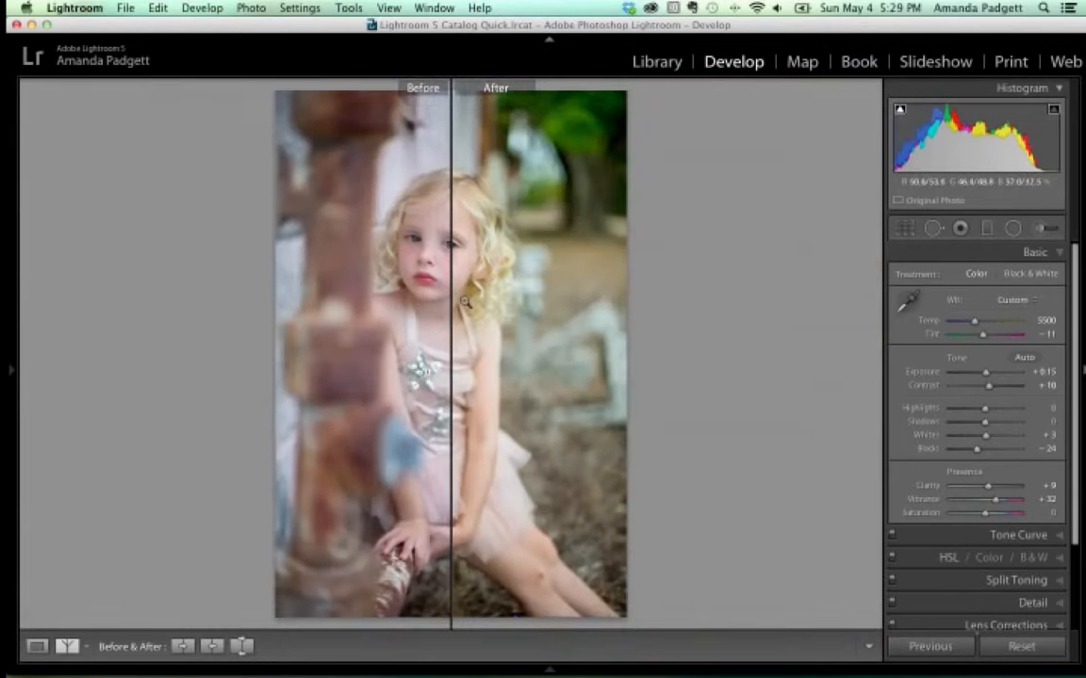
pyautogui.click(418, 272)
pyautogui.click(576, 318)
pyautogui.click(580, 333)
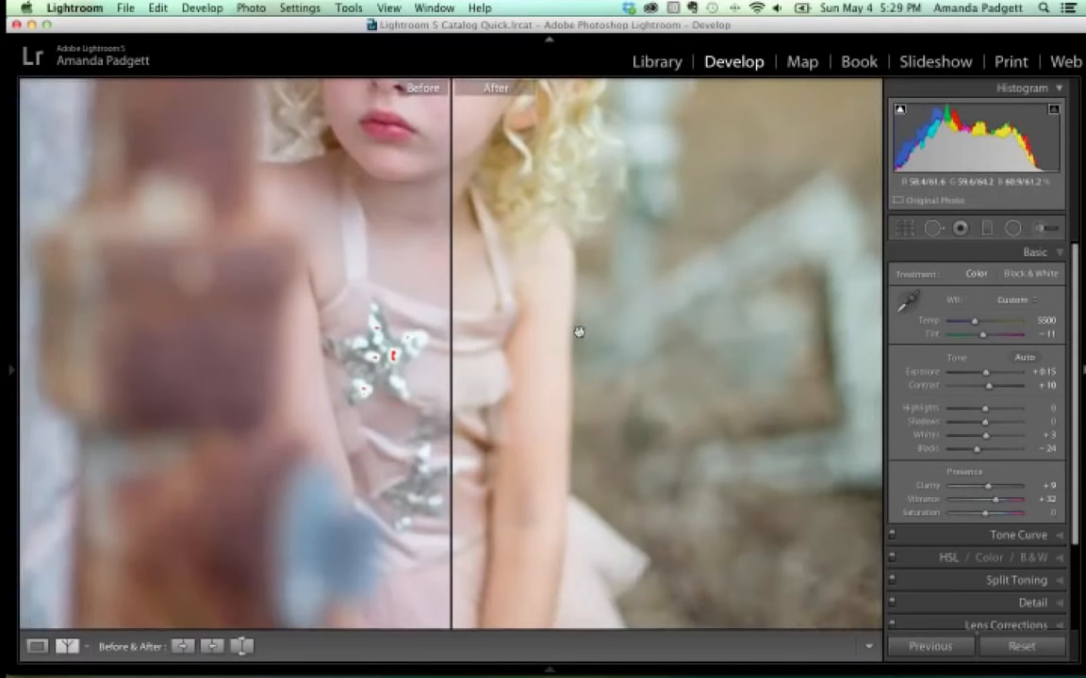
pyautogui.moveTo(493, 194); pyautogui.dragTo(581, 392)
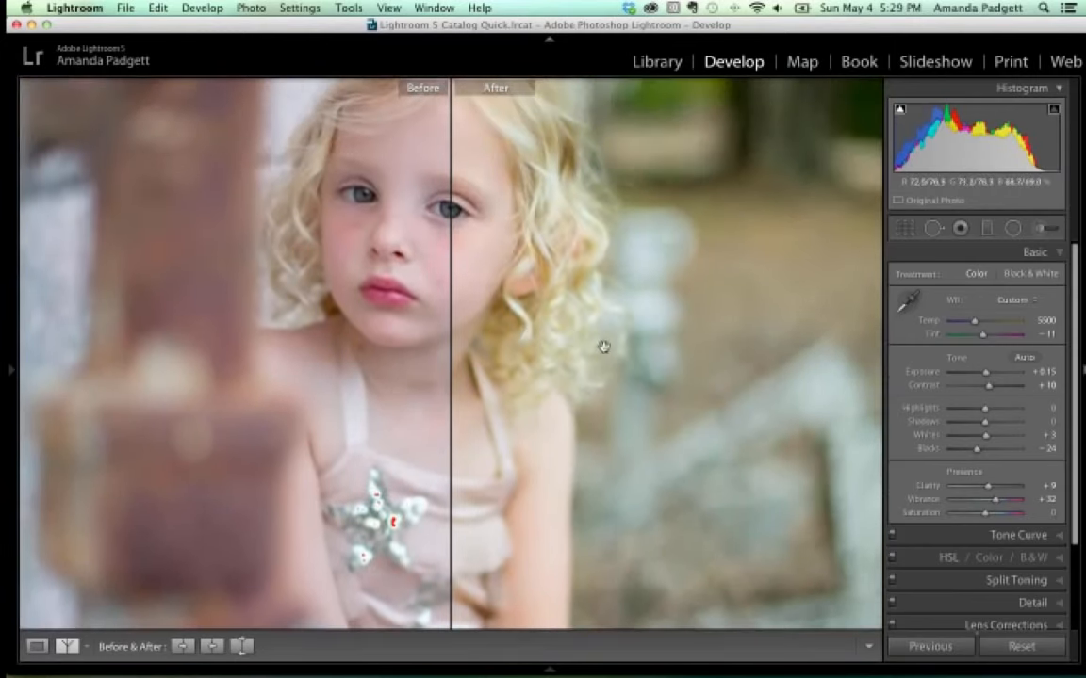
pyautogui.press('super+equal')
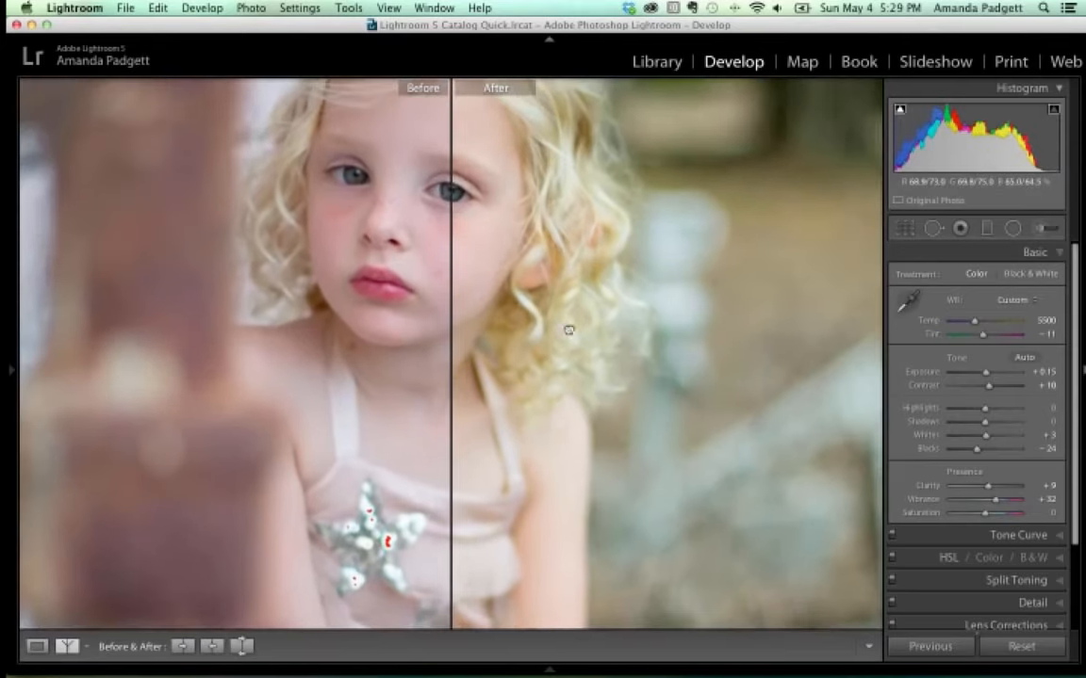
pyautogui.moveTo(568, 331); pyautogui.dragTo(640, 369)
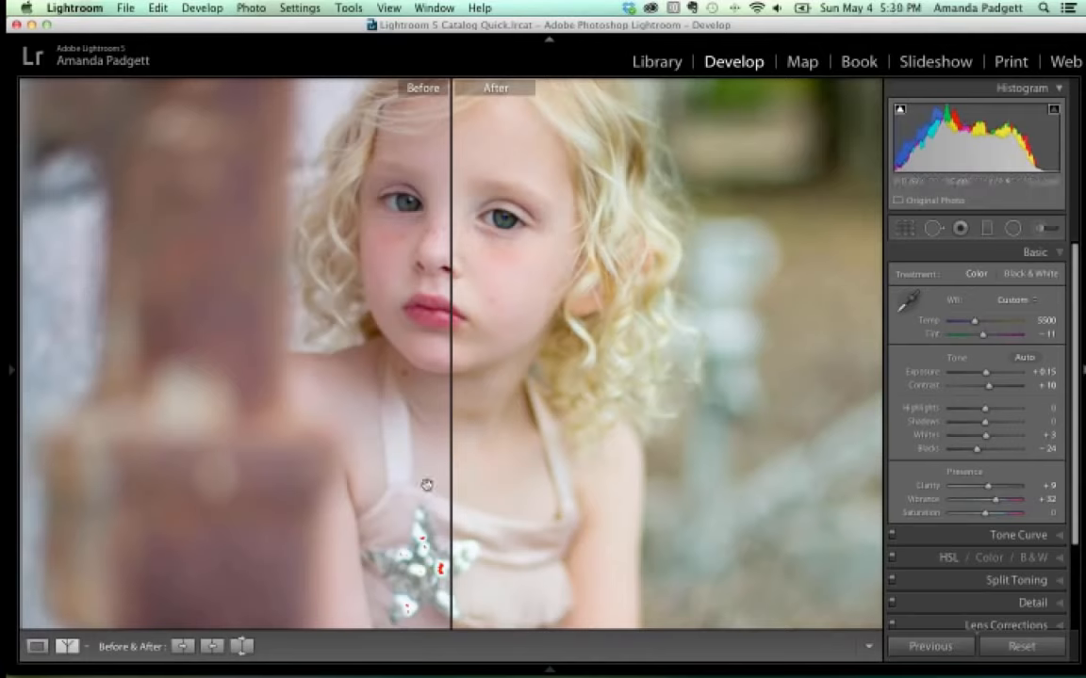
# Switch from the single-photo view to the side-by-side Before/After Left/Right layout.
pyautogui.click(36, 646)
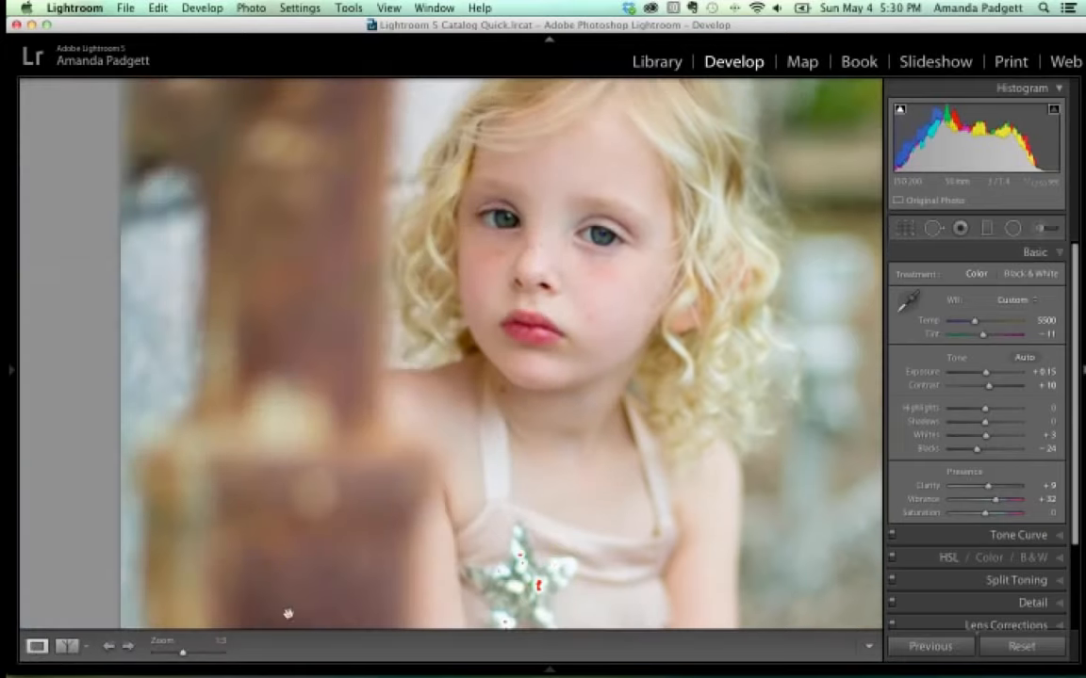
pyautogui.click(86, 646)
pyautogui.click(111, 540)
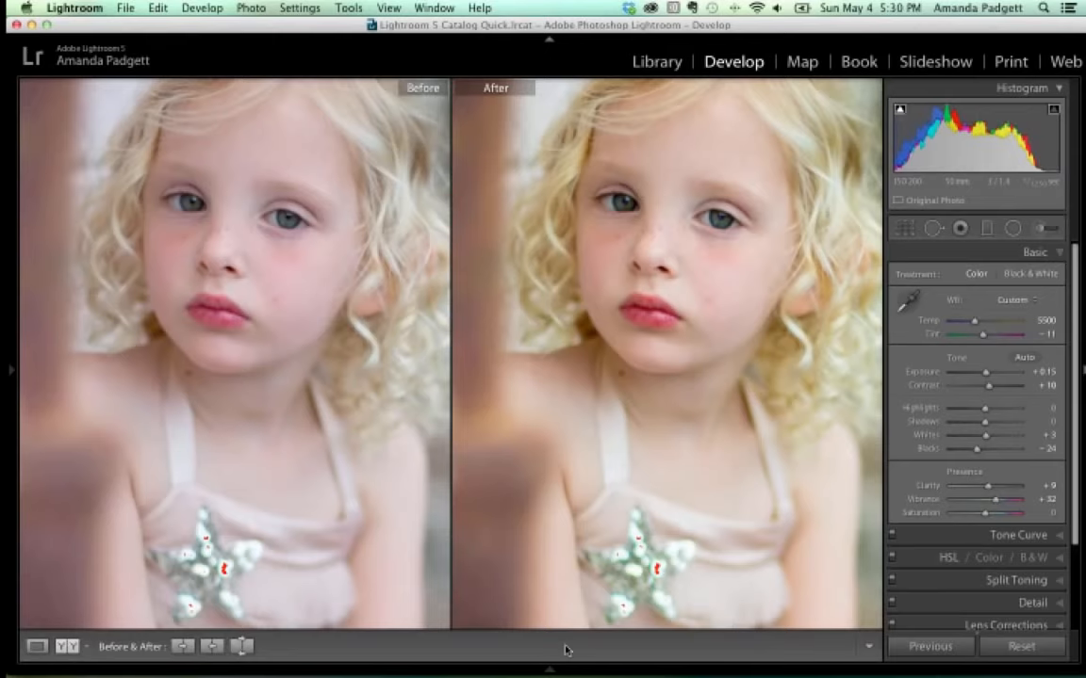
# Return to the single Loupe view of the portrait and open the Crop Overlay tool.
pyautogui.click(37, 647)
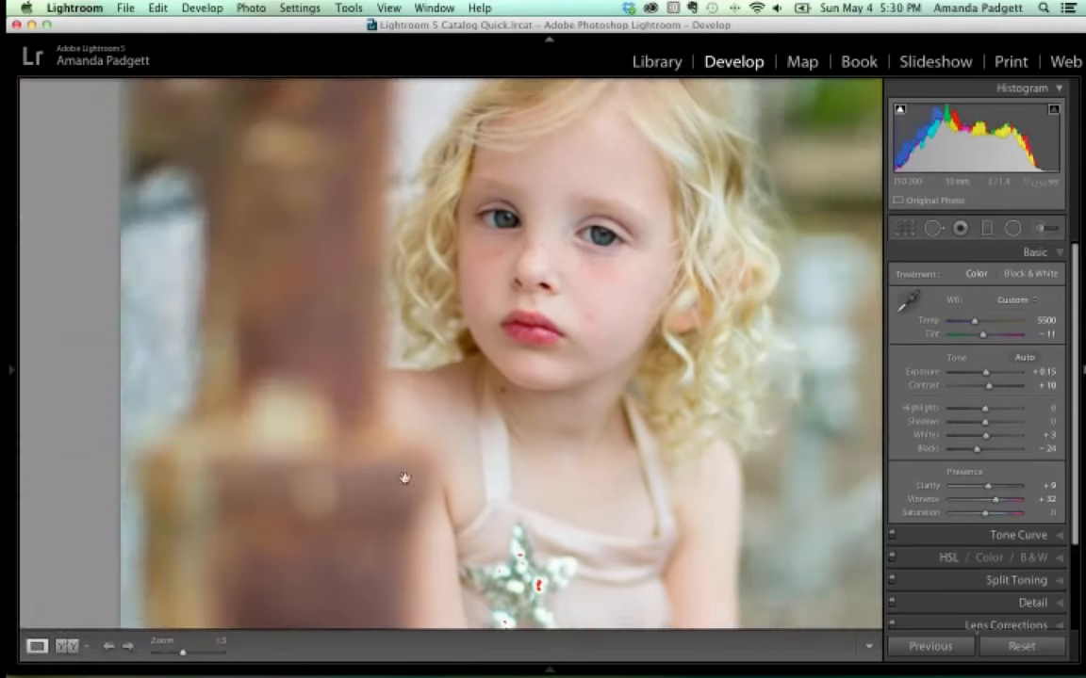
pyautogui.click(904, 229)
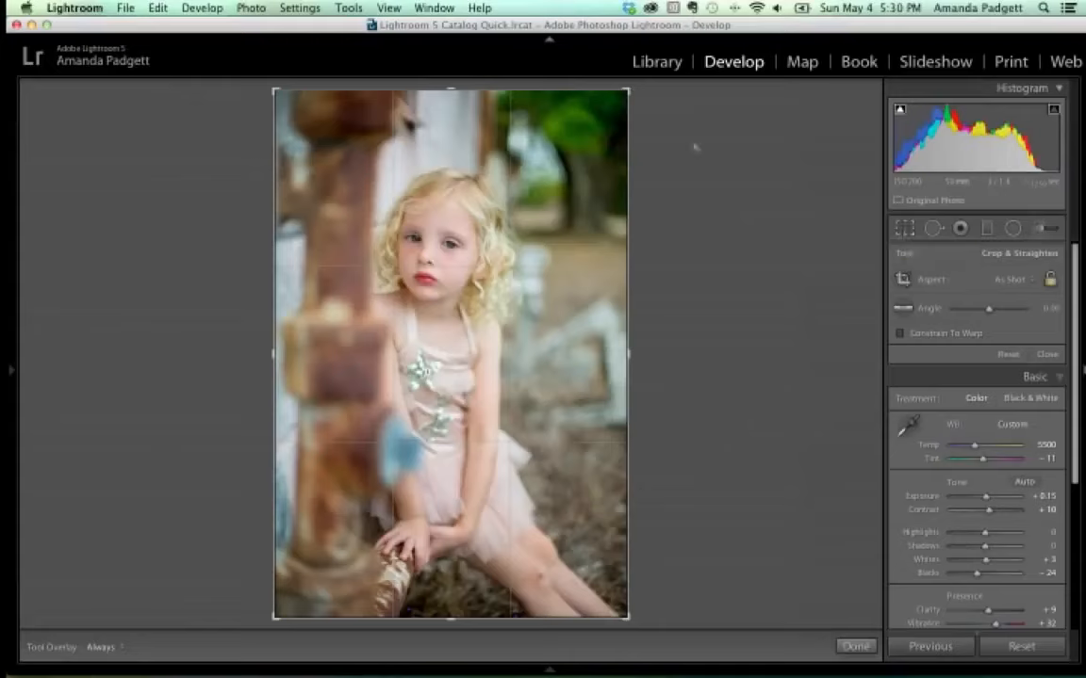
# Drag the crop corners in around the girl, apply the crop and fit the photo in view.
pyautogui.moveTo(630, 91); pyautogui.dragTo(604, 115)
pyautogui.moveTo(532, 228); pyautogui.dragTo(531, 269)
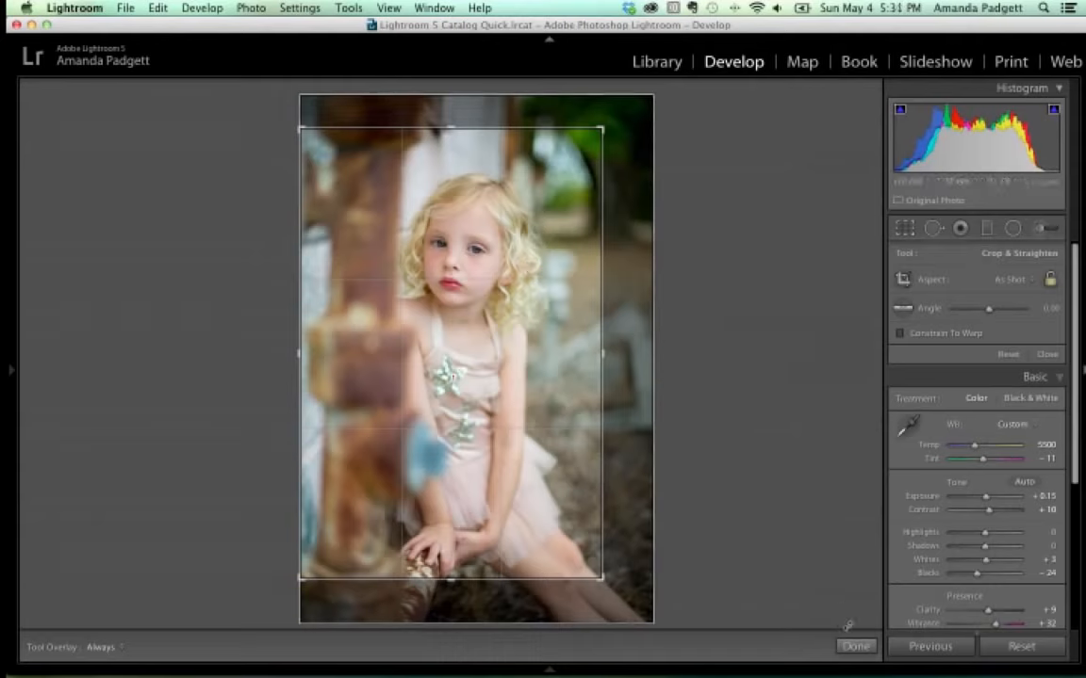
pyautogui.click(855, 647)
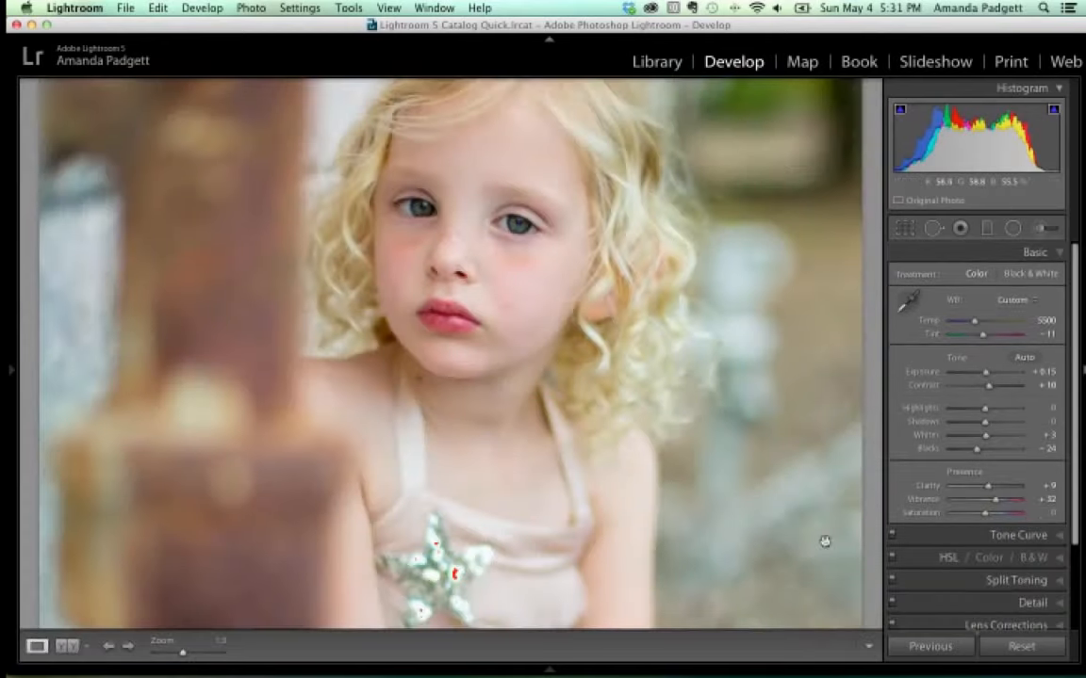
pyautogui.press('super+minus')
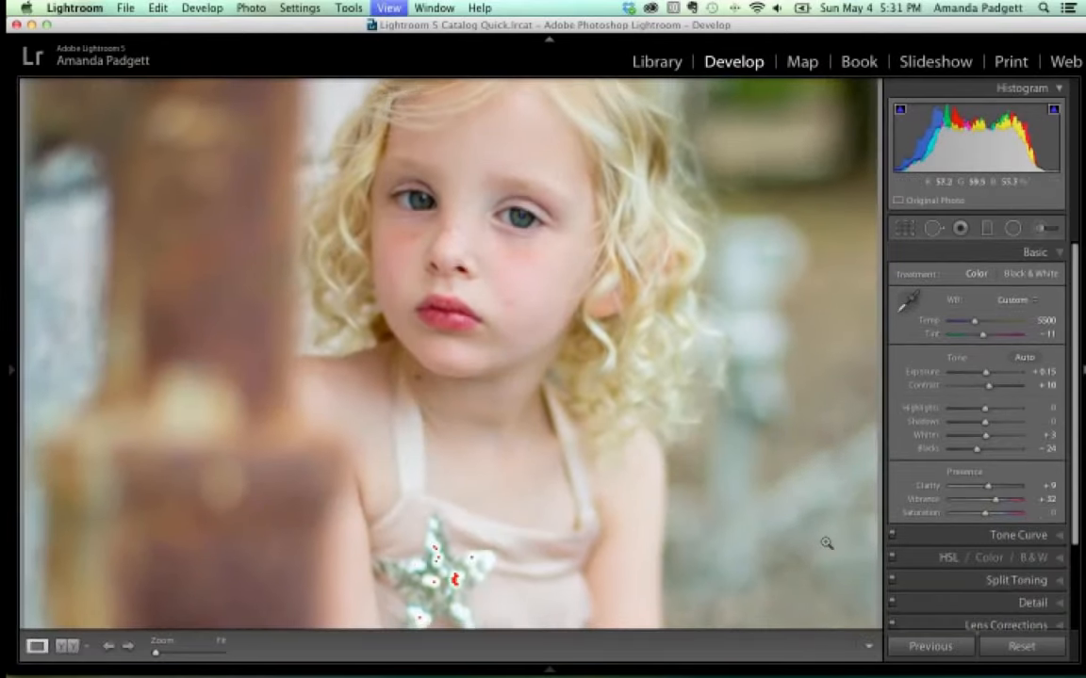
# Reopen cropping and narrow the frame from the left and right into a tall custom crop.
pyautogui.click(905, 230)
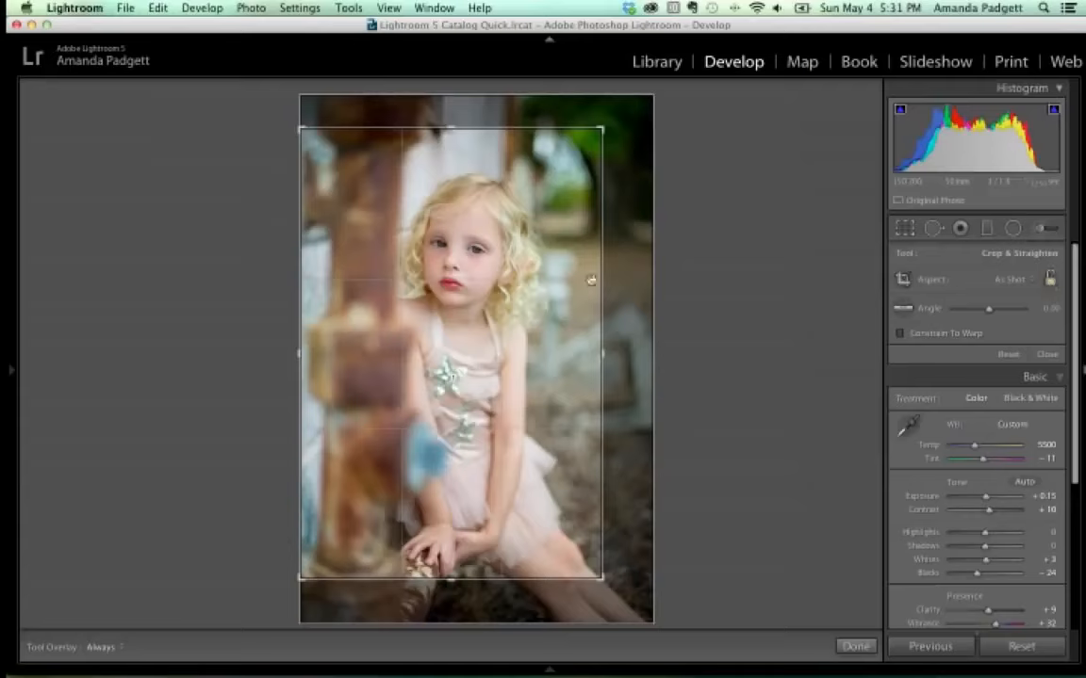
pyautogui.moveTo(301, 355); pyautogui.dragTo(350, 352)
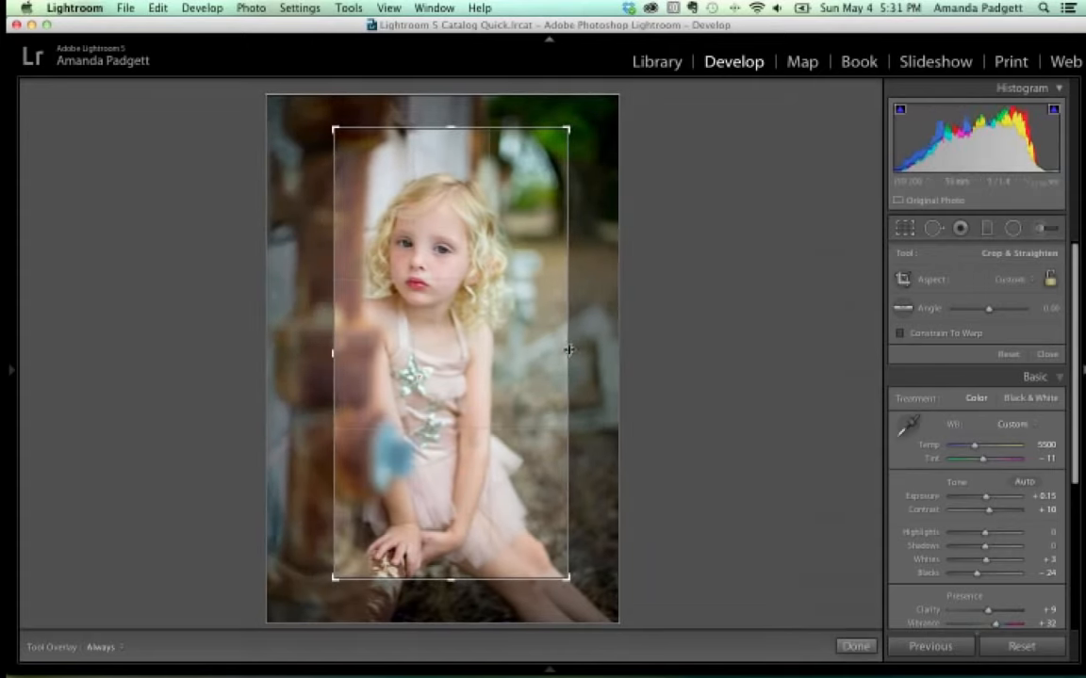
pyautogui.moveTo(569, 350); pyautogui.dragTo(487, 327)
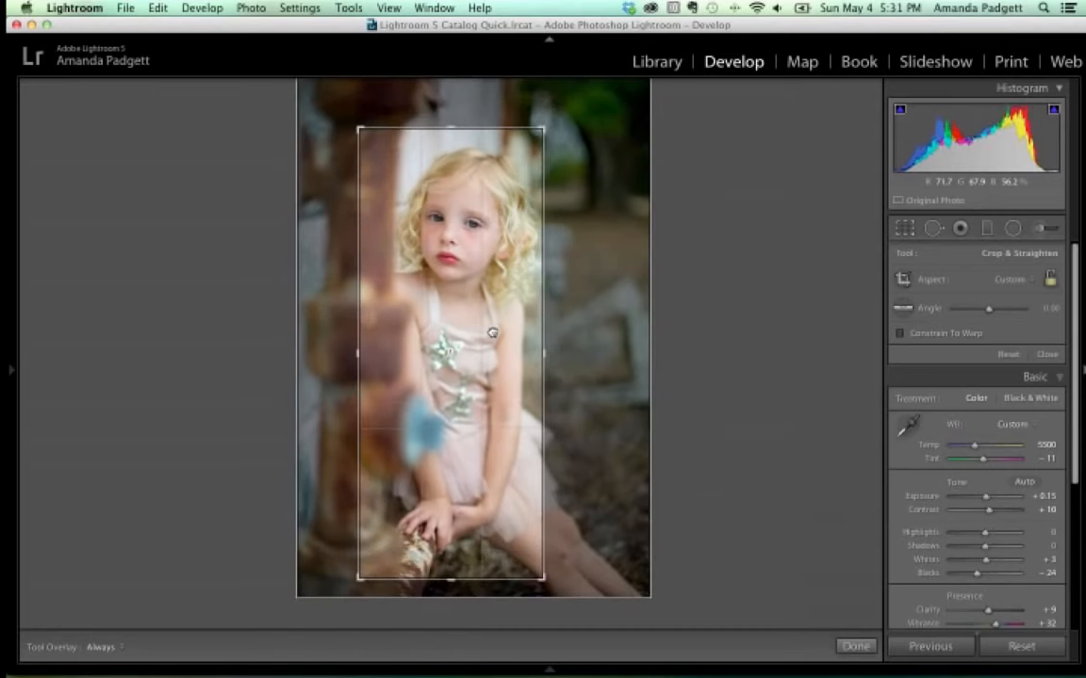
# Set the crop aspect to 4 x 5 / 8 x 10 and size the frame around the girl's head and upper body.
pyautogui.click(1026, 282)
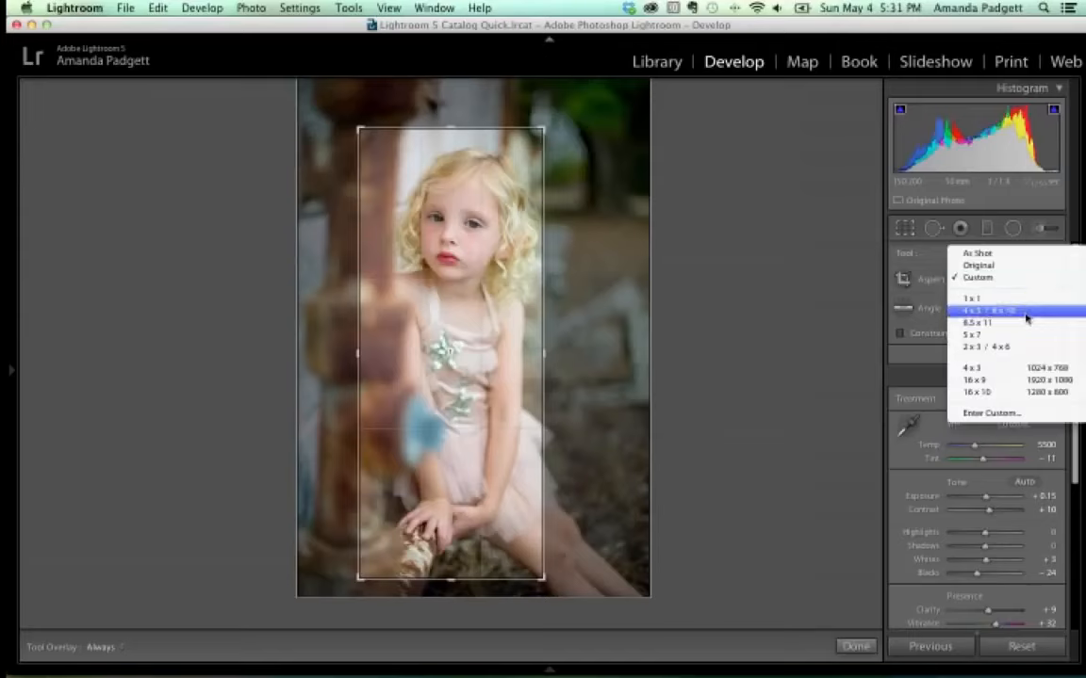
pyautogui.click(1026, 311)
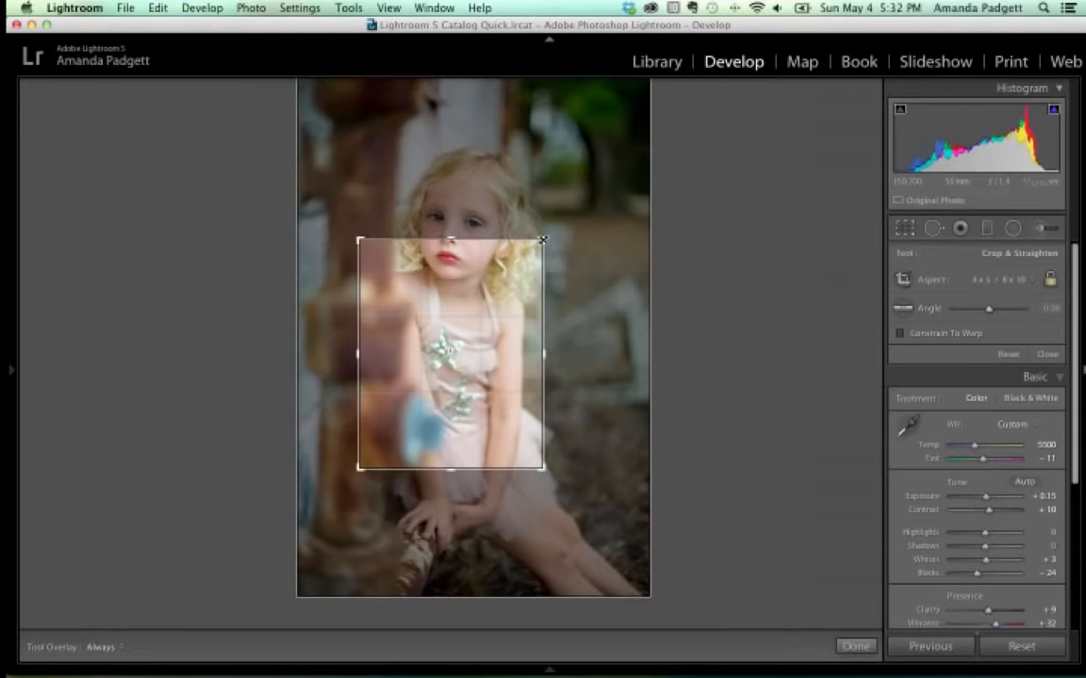
pyautogui.moveTo(543, 241); pyautogui.dragTo(644, 124)
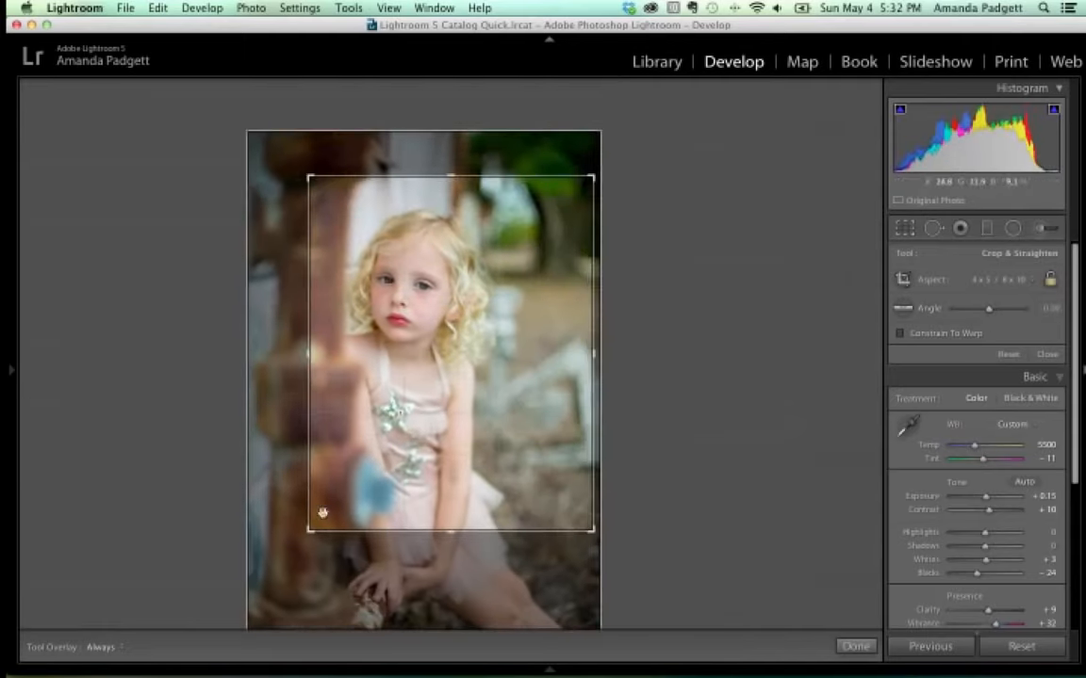
pyautogui.moveTo(310, 531); pyautogui.dragTo(284, 562)
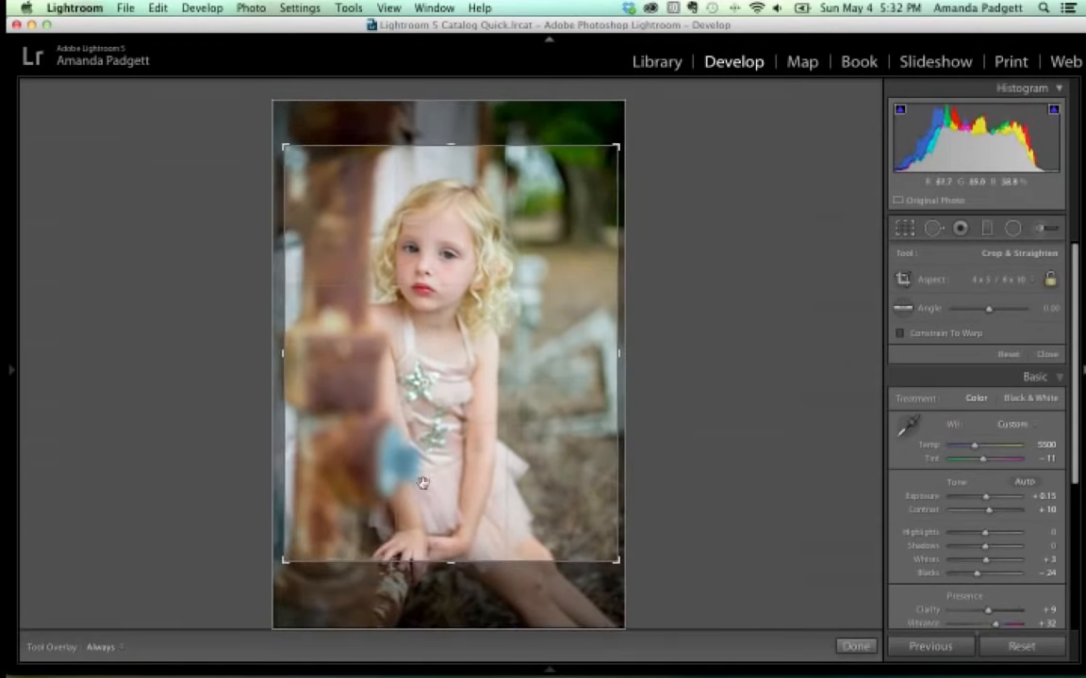
pyautogui.moveTo(423, 483); pyautogui.dragTo(433, 482)
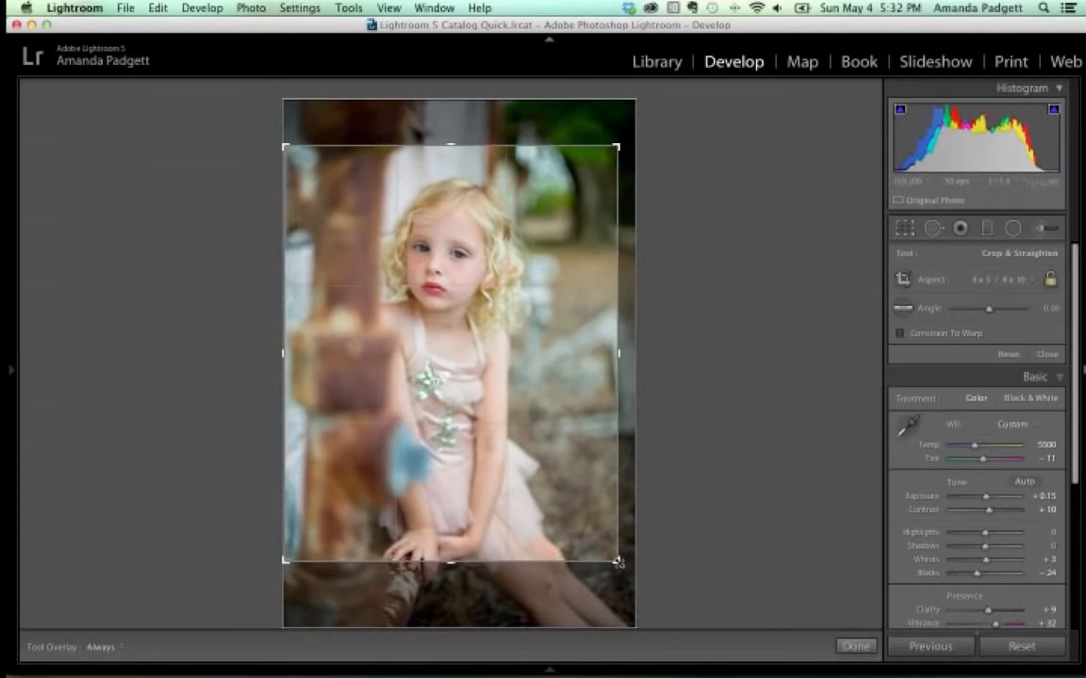
pyautogui.moveTo(618, 561); pyautogui.dragTo(605, 556)
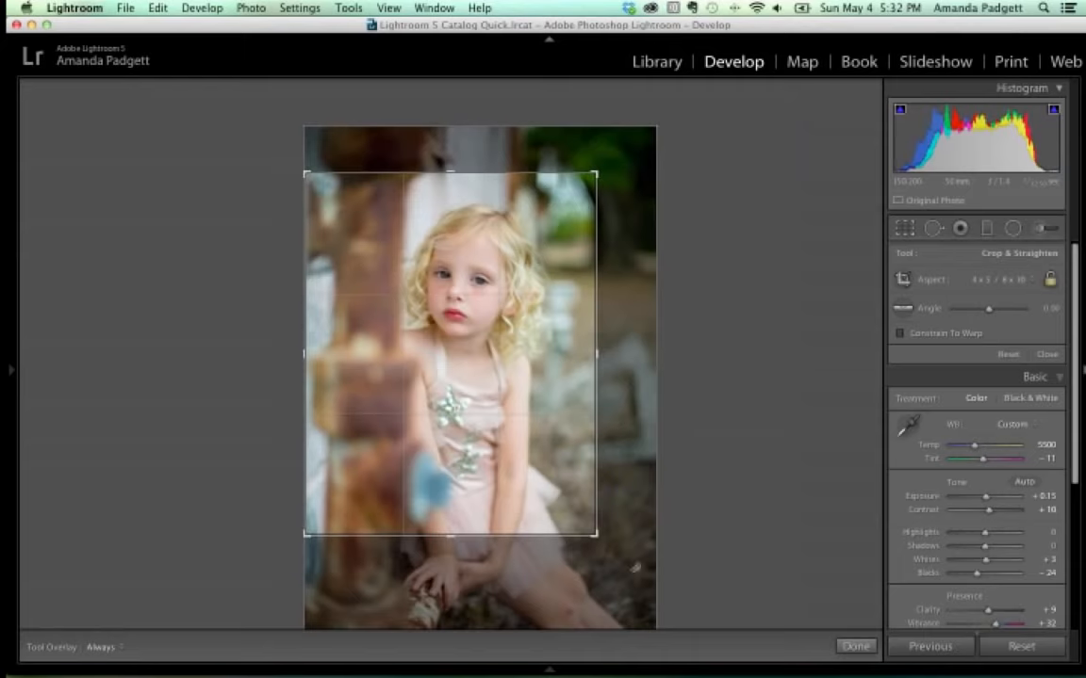
pyautogui.moveTo(595, 535); pyautogui.dragTo(584, 519)
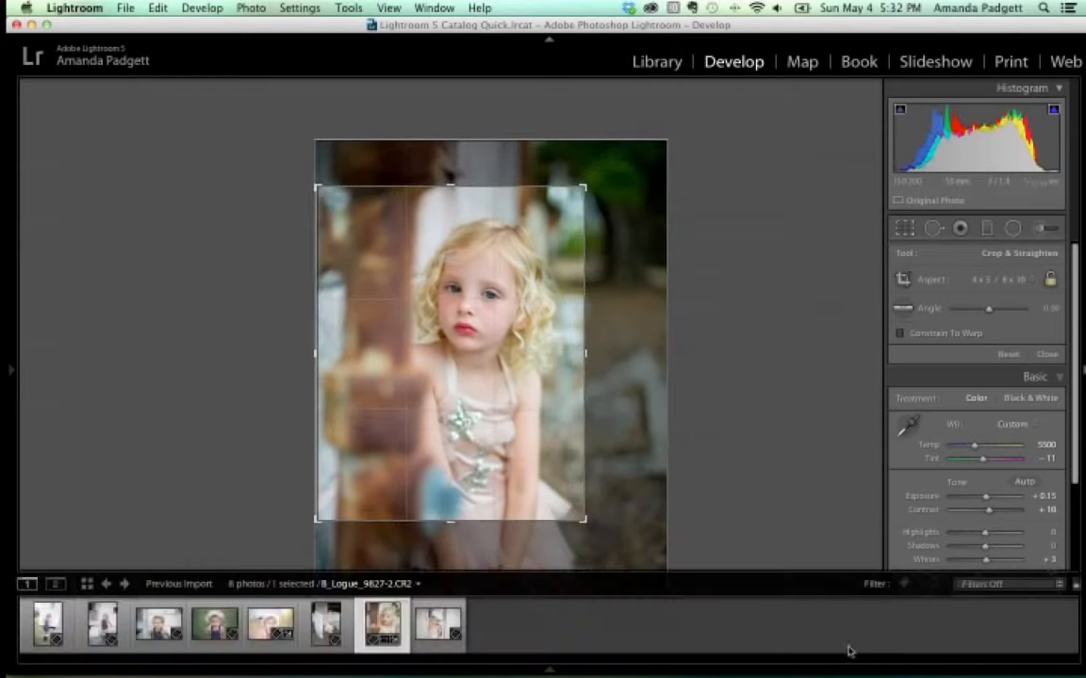
# Commit the 4 x 5 crop, then reopen cropping with the aspect ratio list showing.
pyautogui.press('Return')
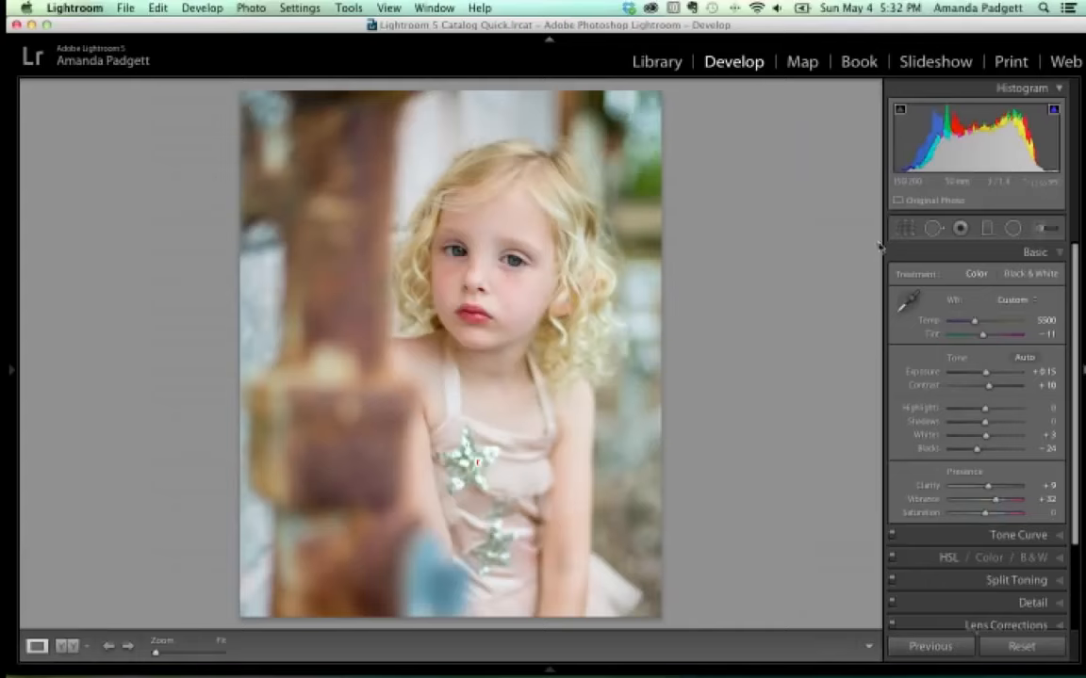
pyautogui.click(904, 229)
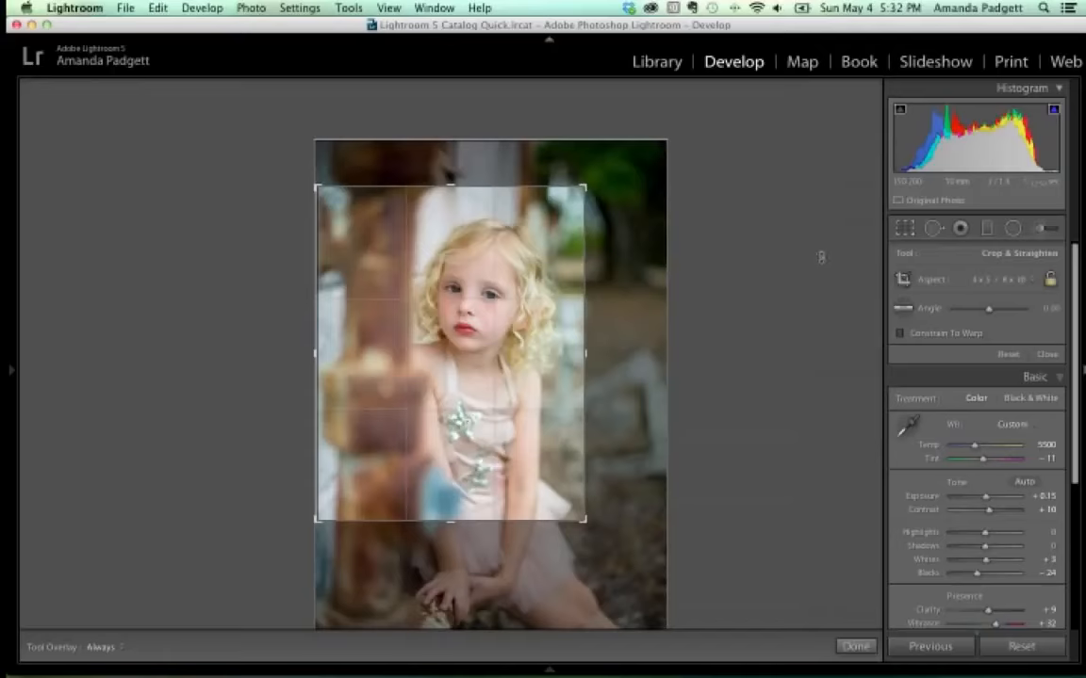
pyautogui.click(1013, 279)
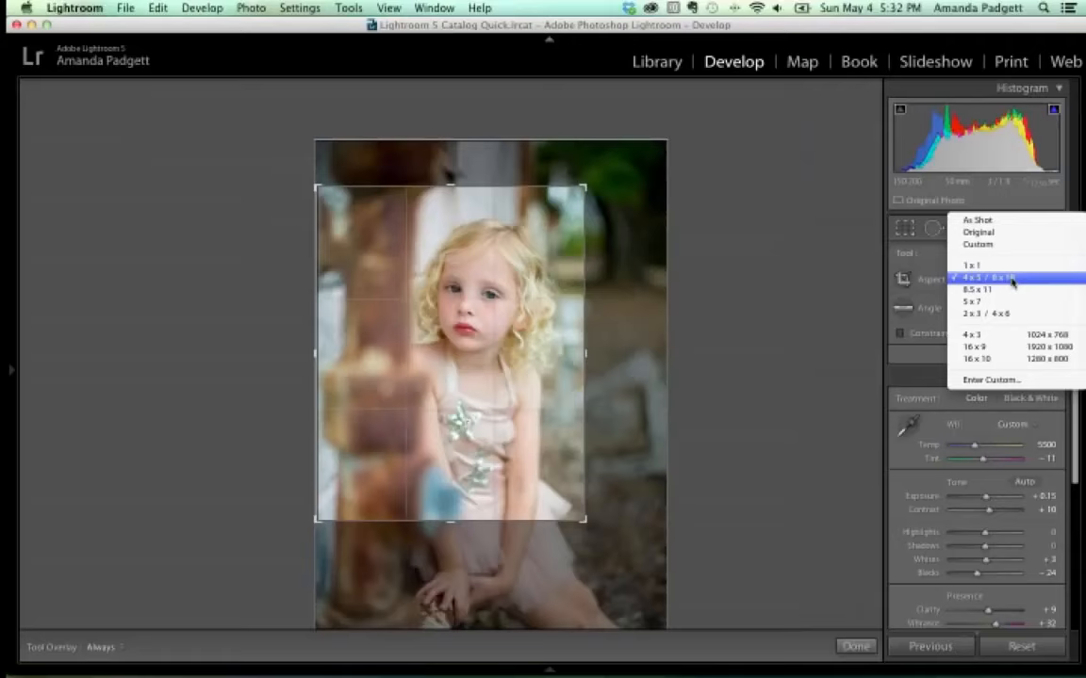
# Enter a custom 5 x 5 square ratio, reframe the girl's head and shoulders, and apply the crop.
pyautogui.click(1002, 382)
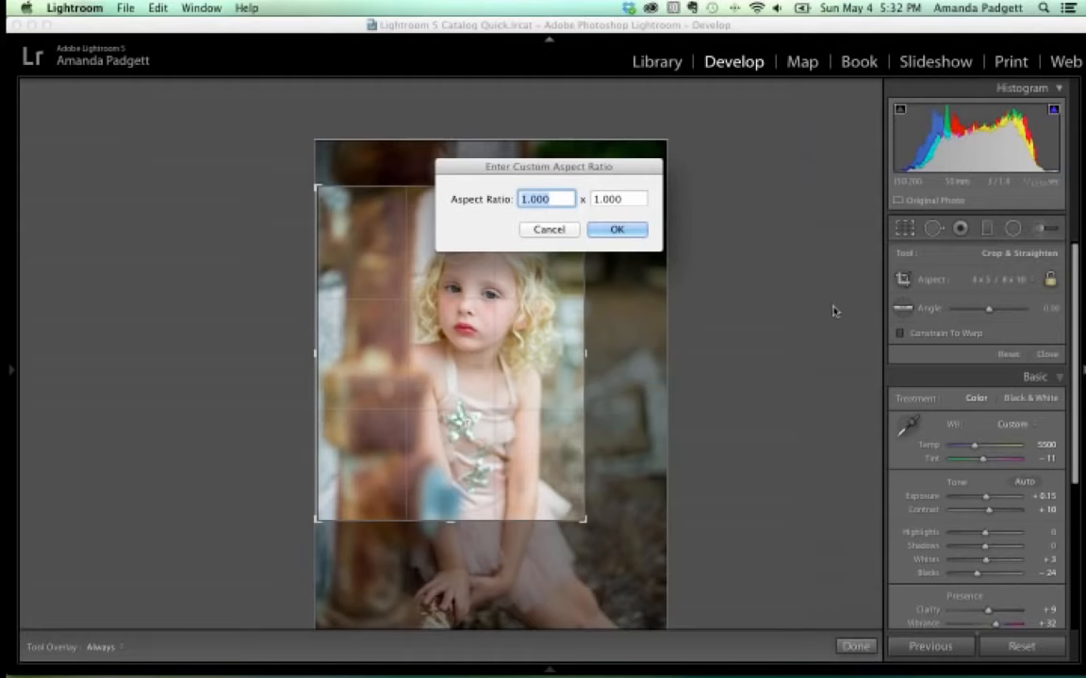
pyautogui.write('5')
pyautogui.press('Tab')
pyautogui.write('5')
pyautogui.click(625, 229)
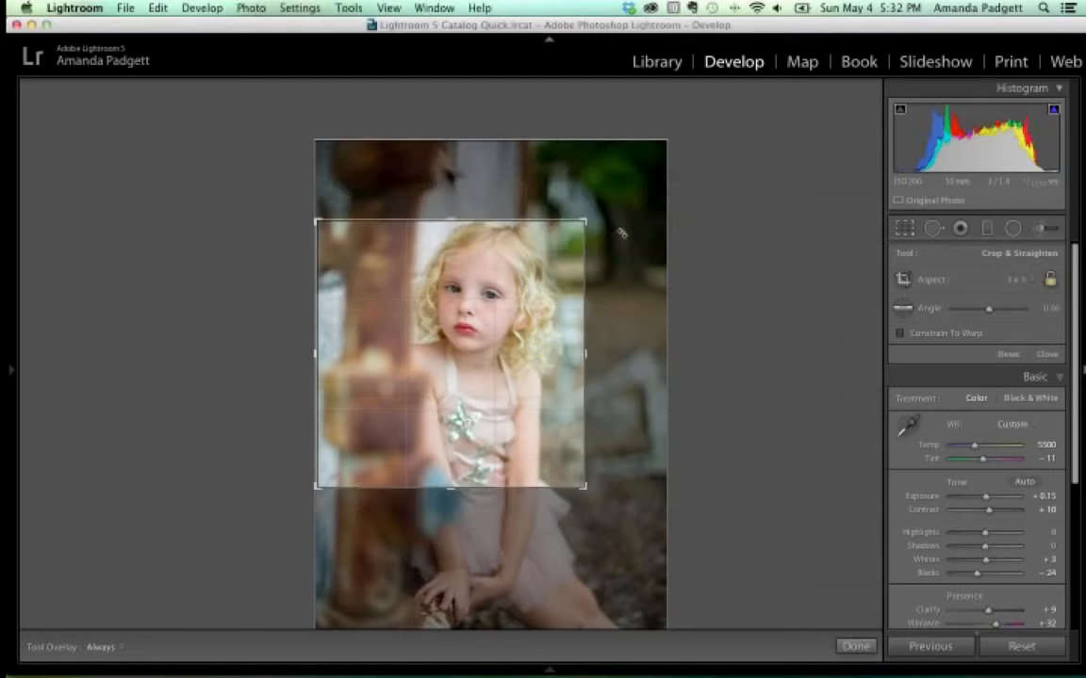
pyautogui.moveTo(516, 286)
pyautogui.mouseDown()
pyautogui.moveTo(496, 307)
pyautogui.moveTo(507, 293)
pyautogui.mouseUp()
pyautogui.click(854, 646)
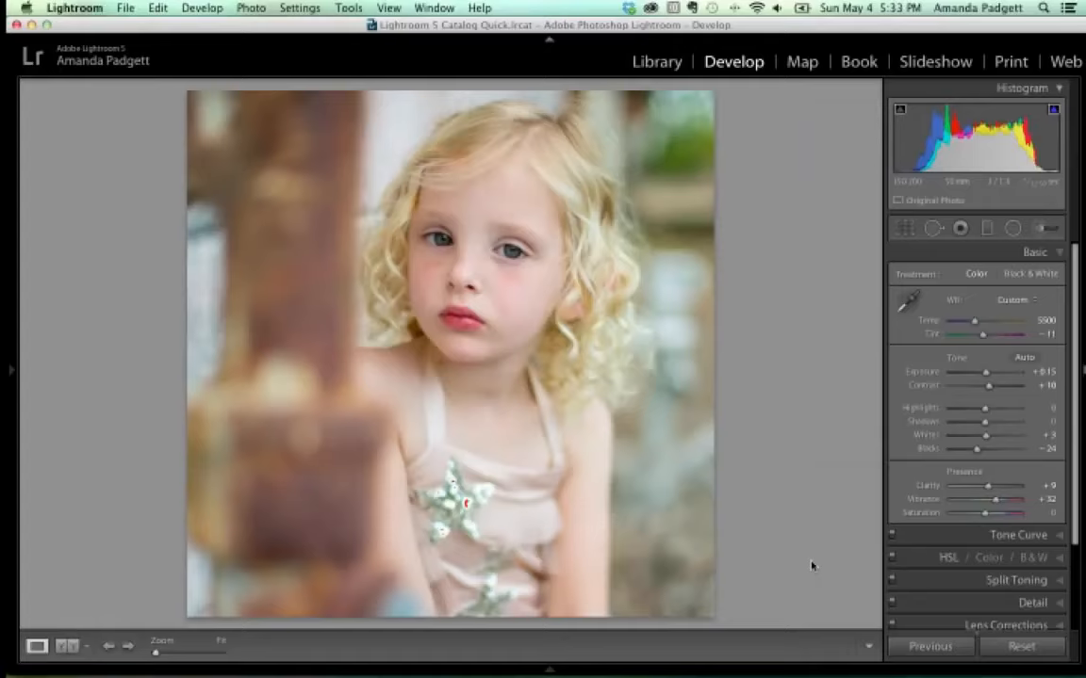
pyautogui.click(904, 230)
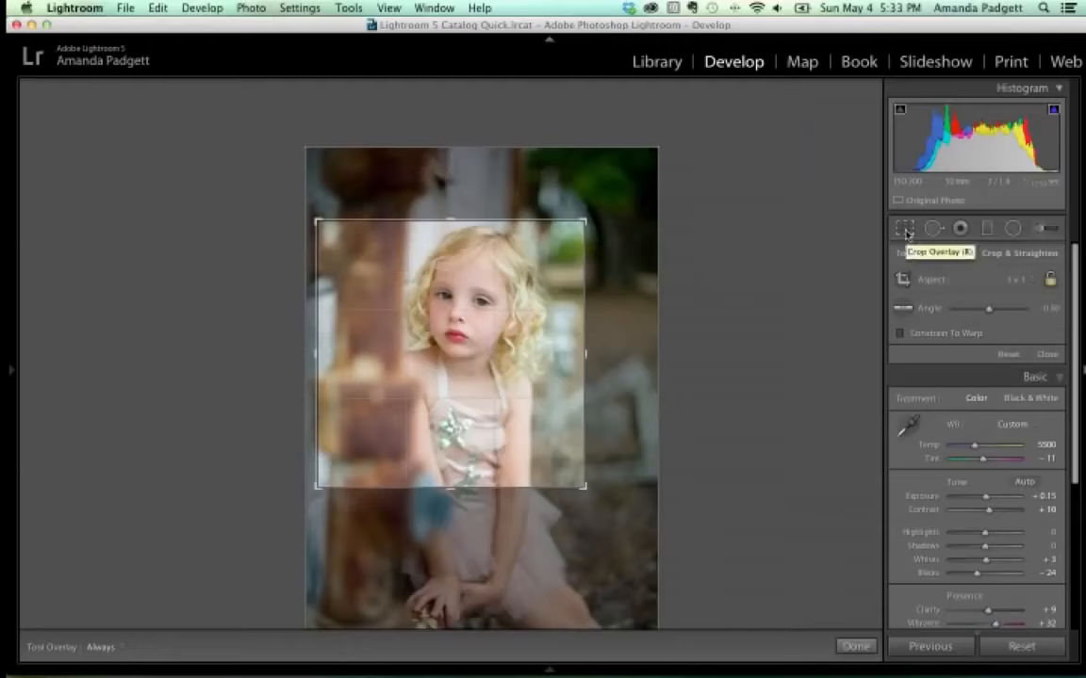
# Switch the crop to a 5 x 7 ratio in portrait orientation and reposition the photo.
pyautogui.click(1013, 281)
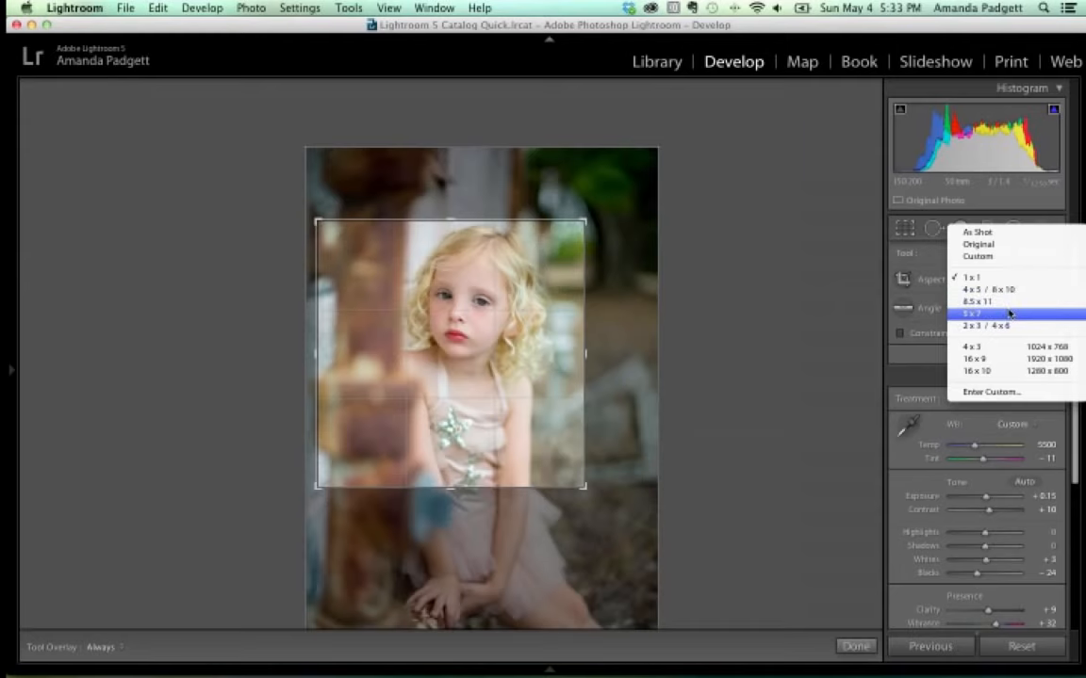
pyautogui.click(1009, 313)
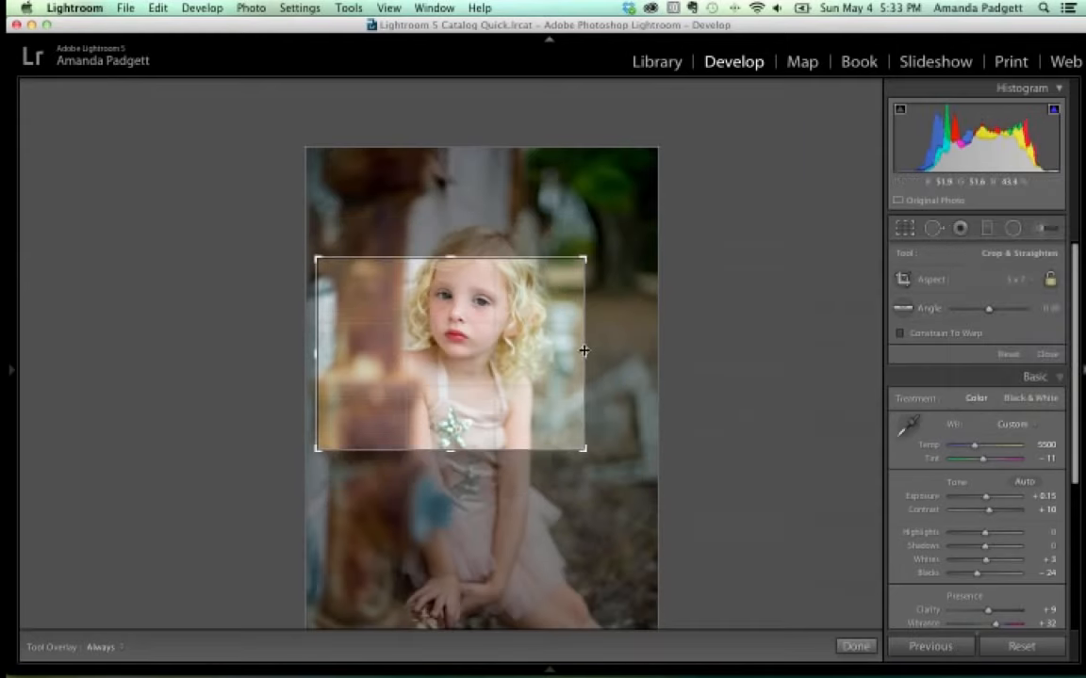
pyautogui.press('x')
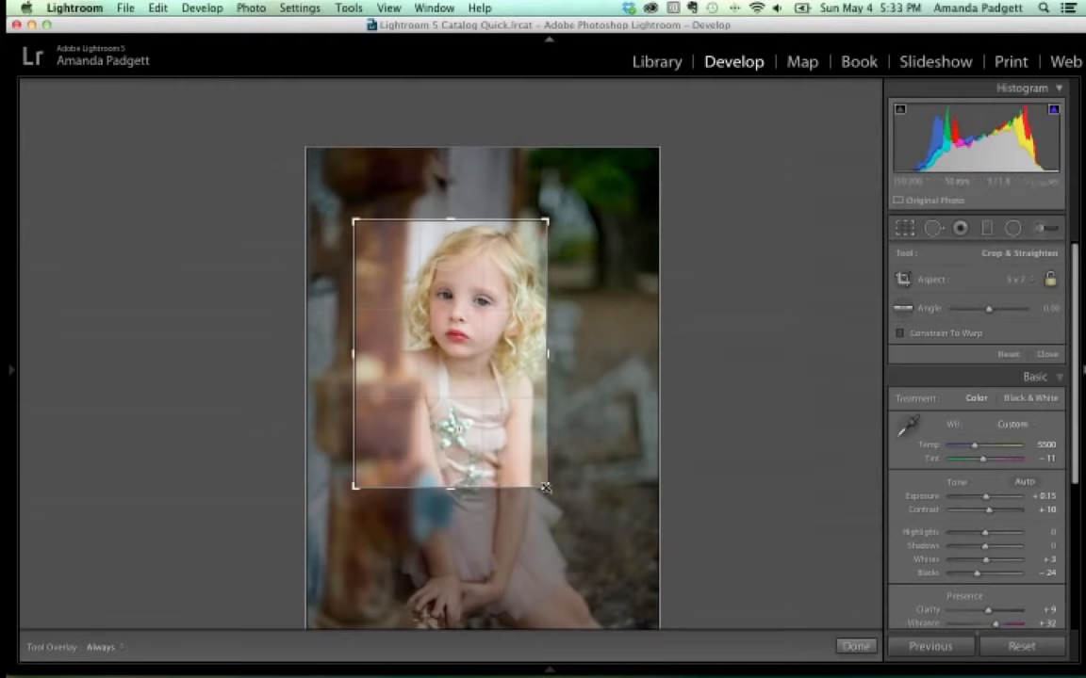
pyautogui.moveTo(544, 487); pyautogui.dragTo(599, 527)
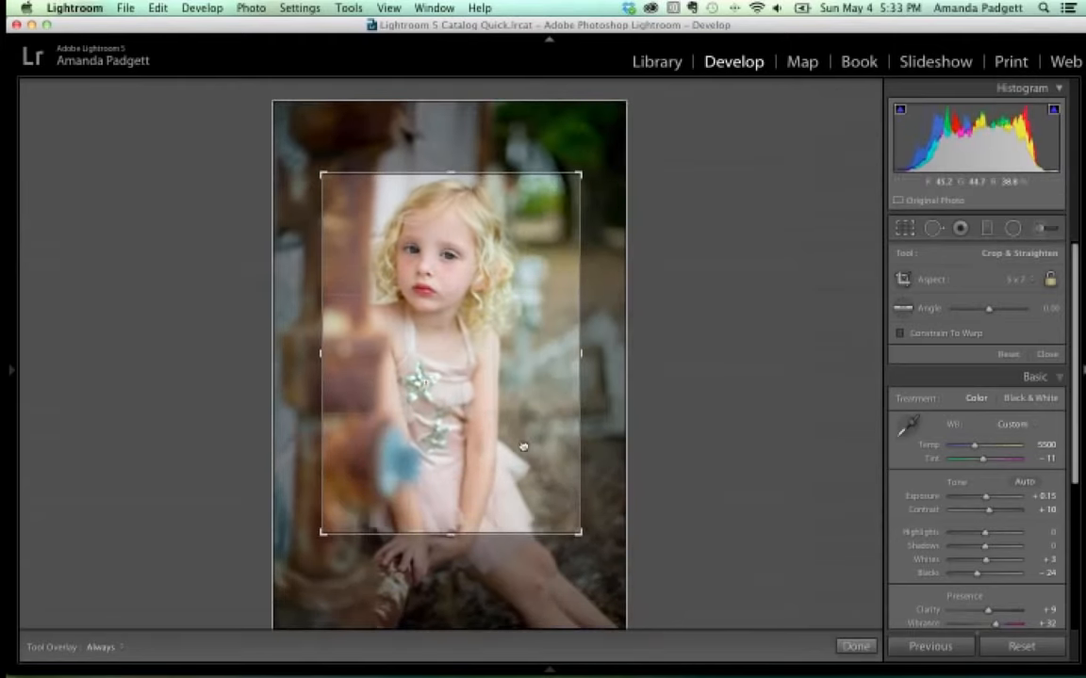
pyautogui.moveTo(523, 446); pyautogui.dragTo(529, 462)
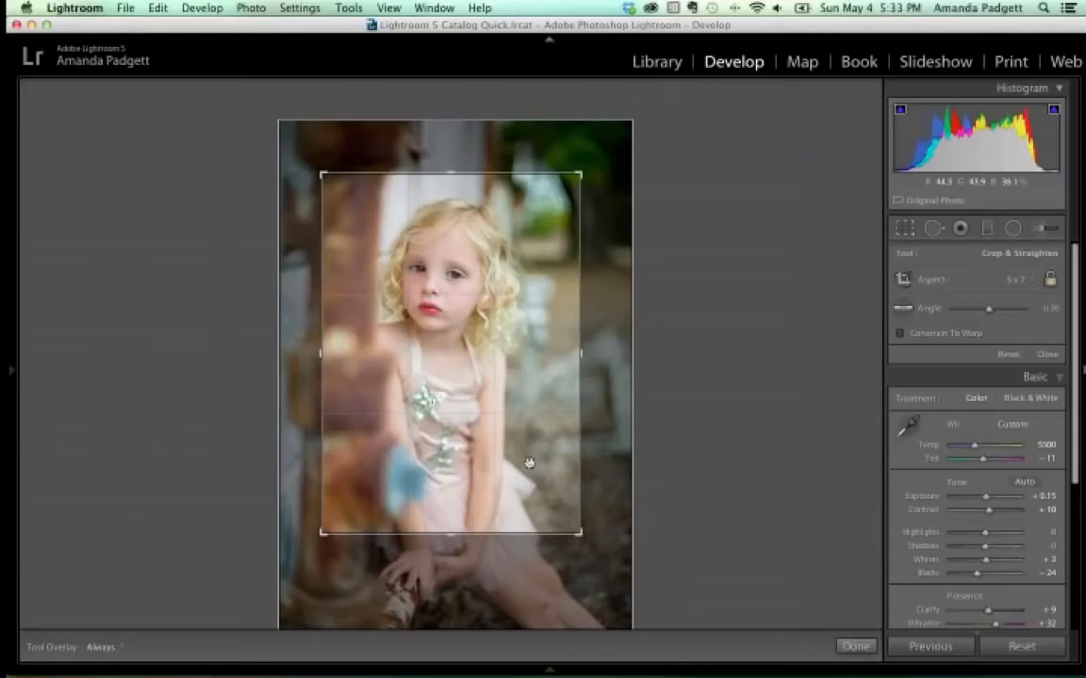
# Flip the crop back to landscape, tighten it around the face and shoulders, and apply it.
pyautogui.press('x')
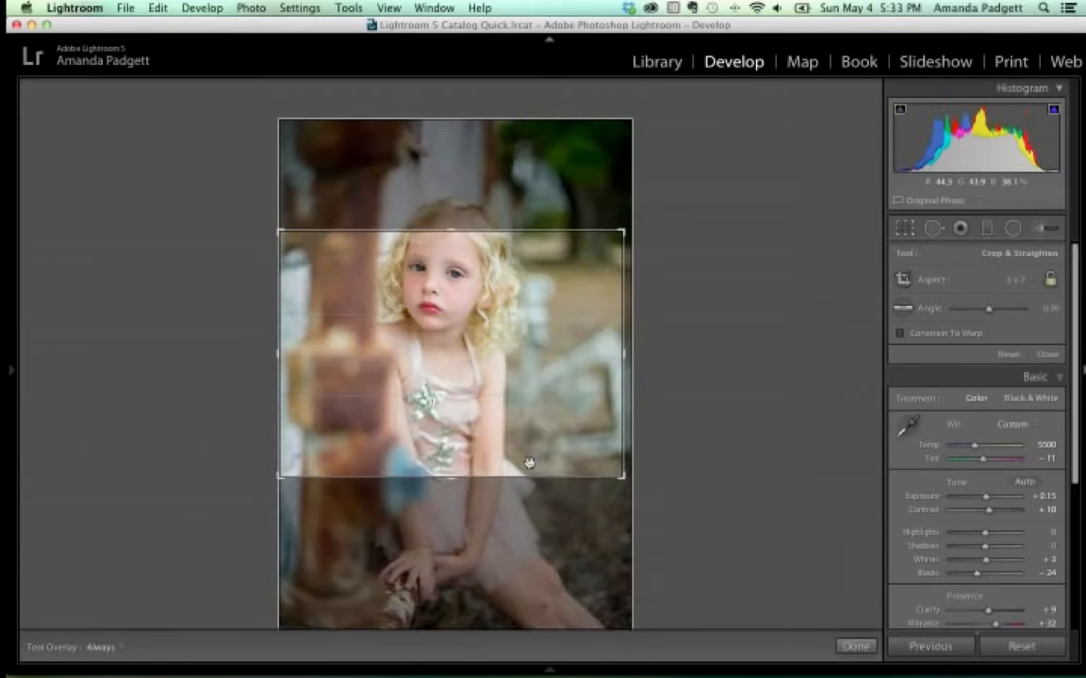
pyautogui.moveTo(555, 344); pyautogui.dragTo(551, 391)
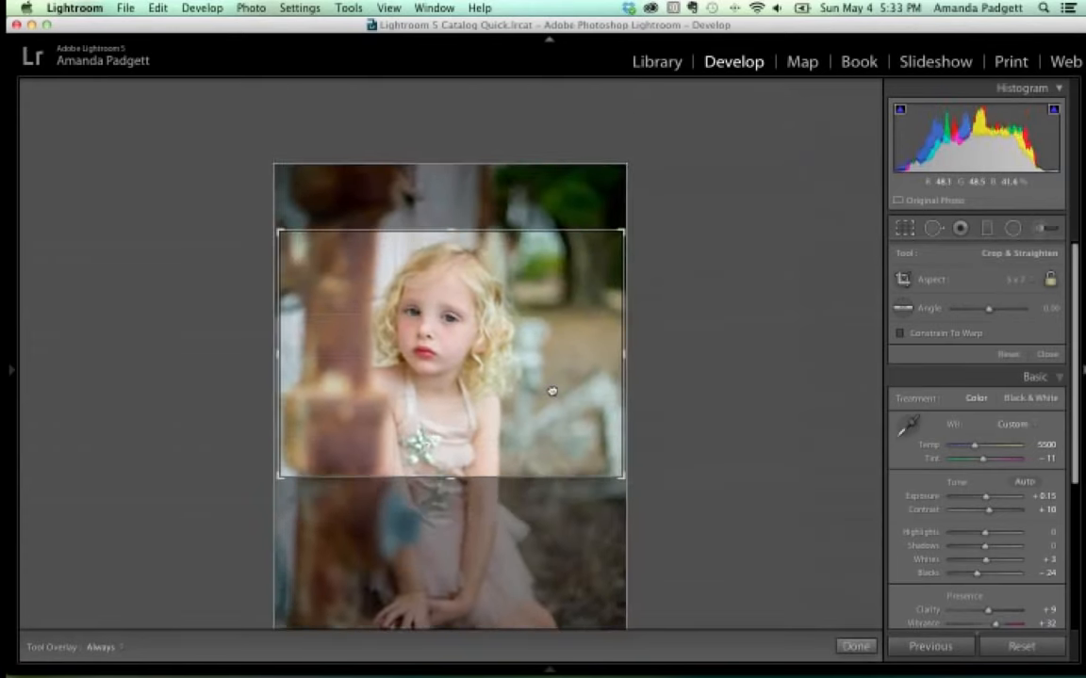
pyautogui.moveTo(623, 231); pyautogui.dragTo(591, 216)
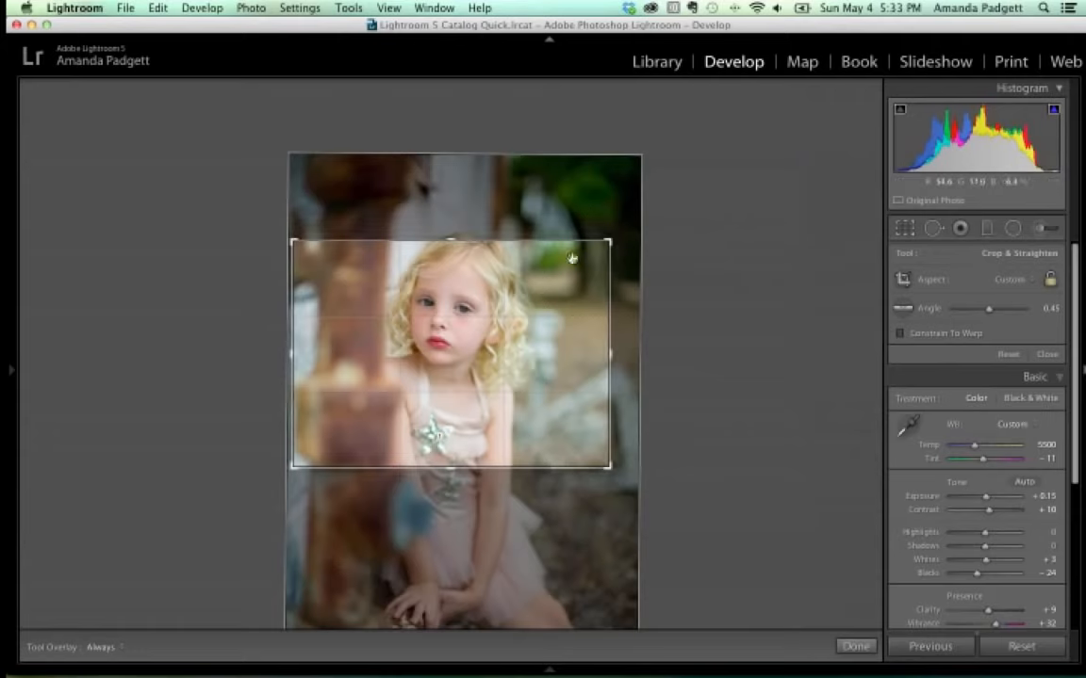
pyautogui.moveTo(569, 286); pyautogui.dragTo(559, 313)
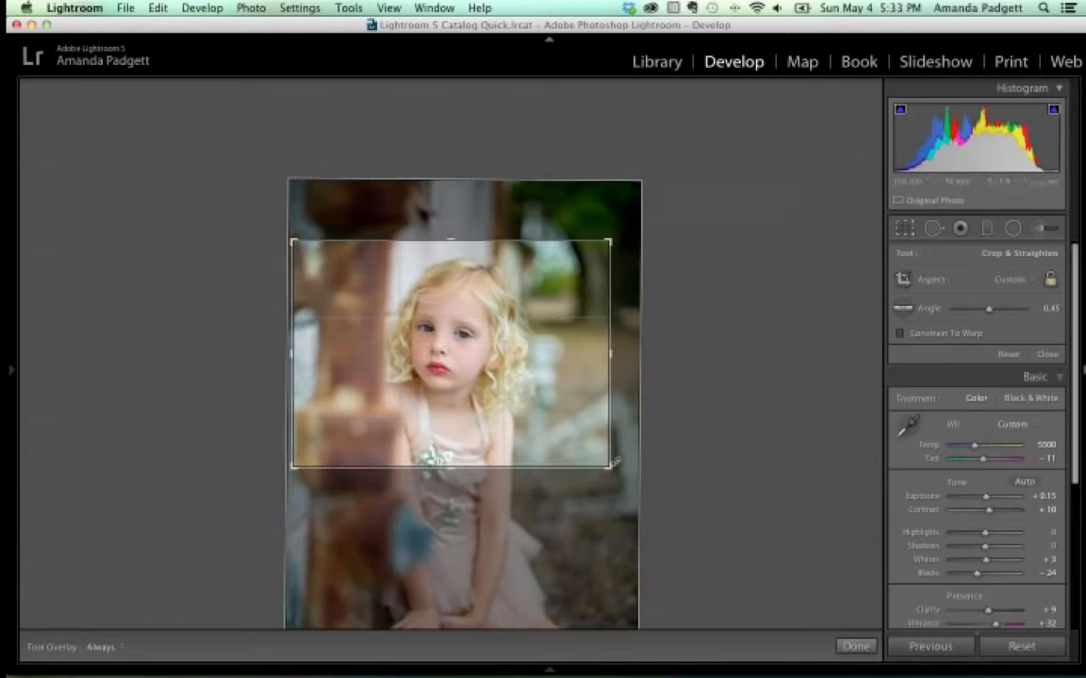
pyautogui.moveTo(610, 467); pyautogui.dragTo(602, 461)
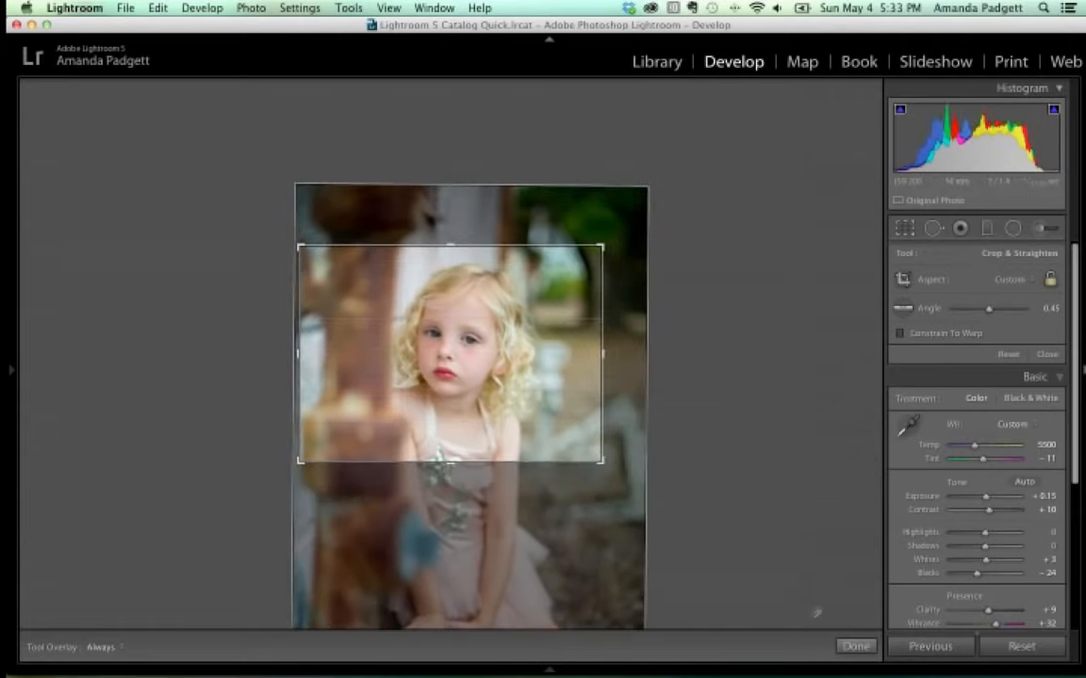
pyautogui.click(855, 646)
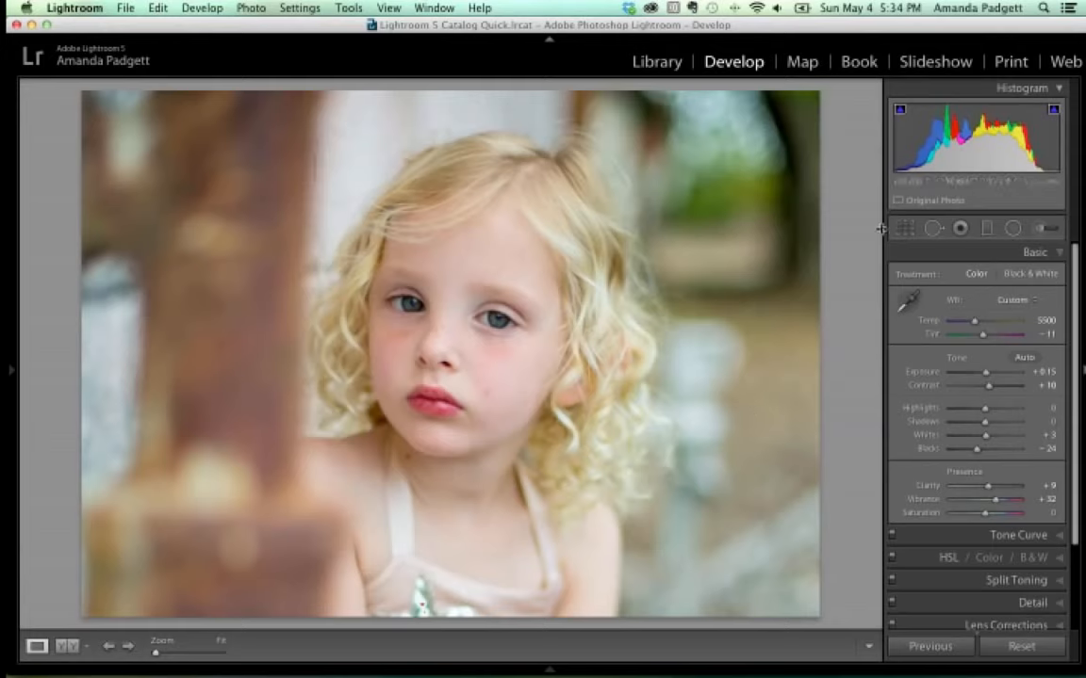
# Set the crop to the As Shot ratio, straighten the photo along a vertical line, and apply.
pyautogui.click(904, 229)
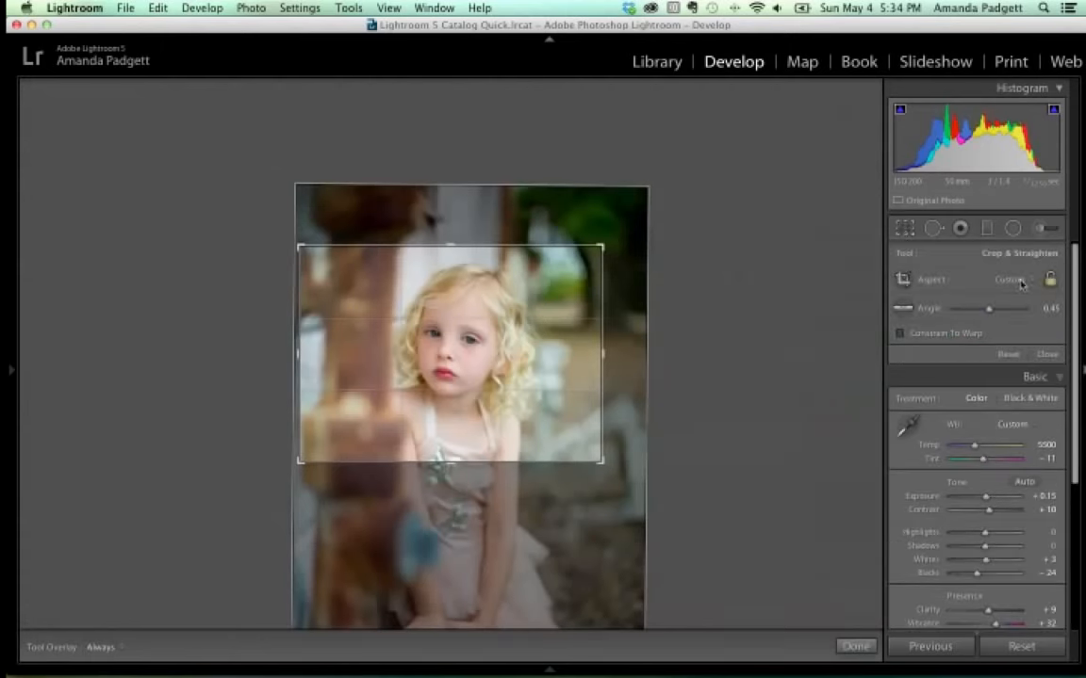
pyautogui.click(1010, 279)
pyautogui.click(1001, 256)
pyautogui.click(905, 311)
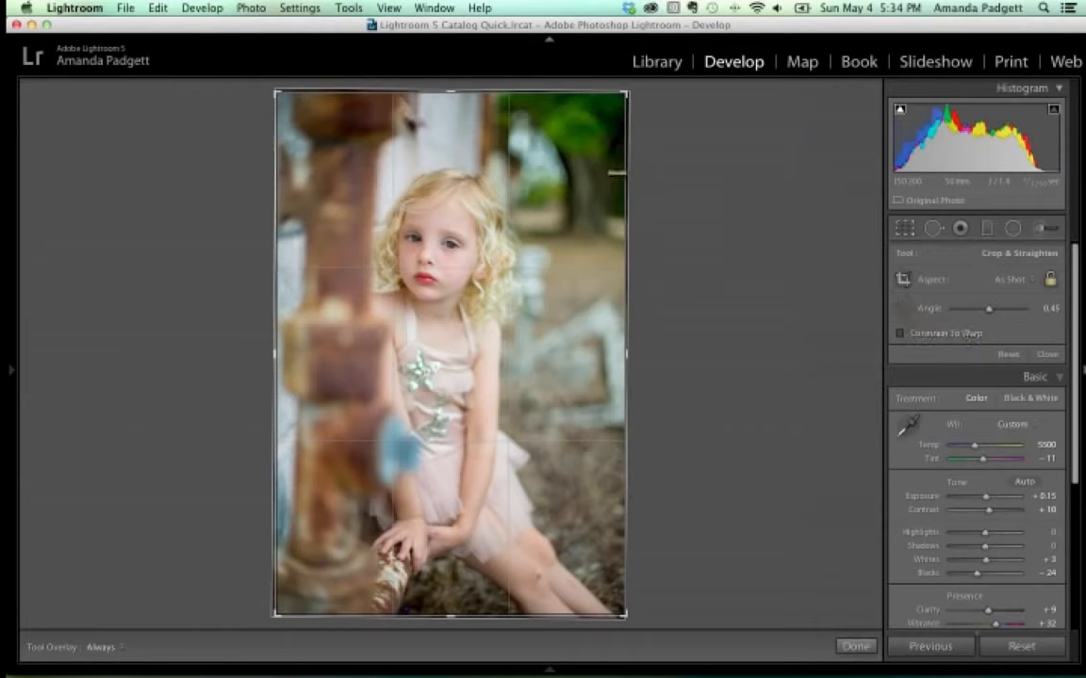
pyautogui.moveTo(489, 91); pyautogui.dragTo(462, 646)
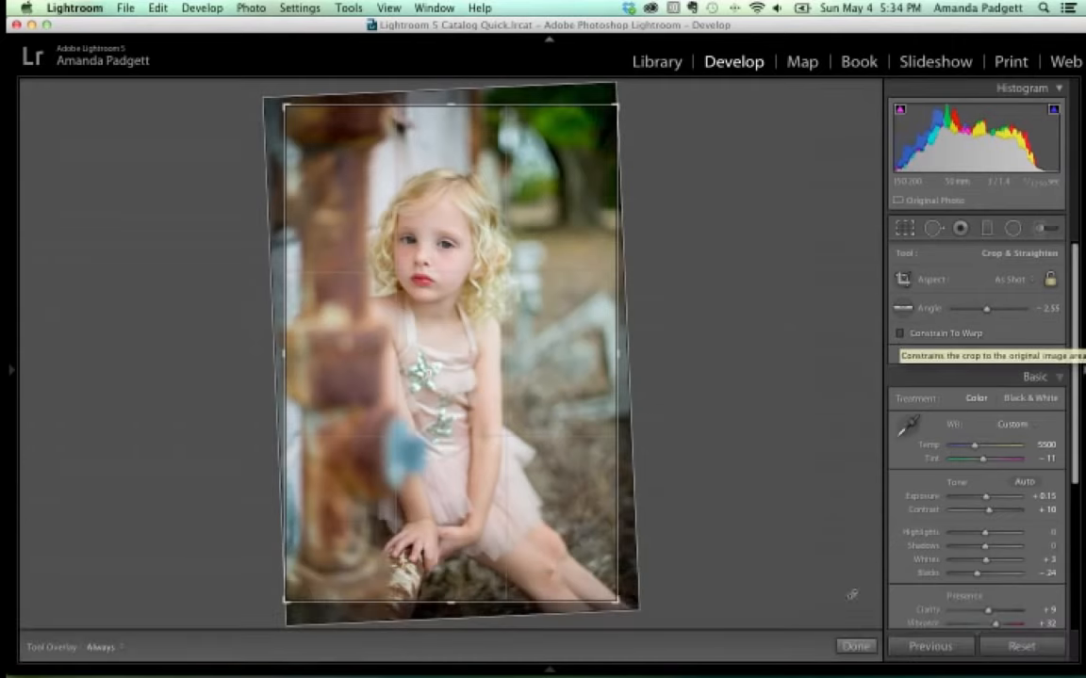
pyautogui.click(856, 647)
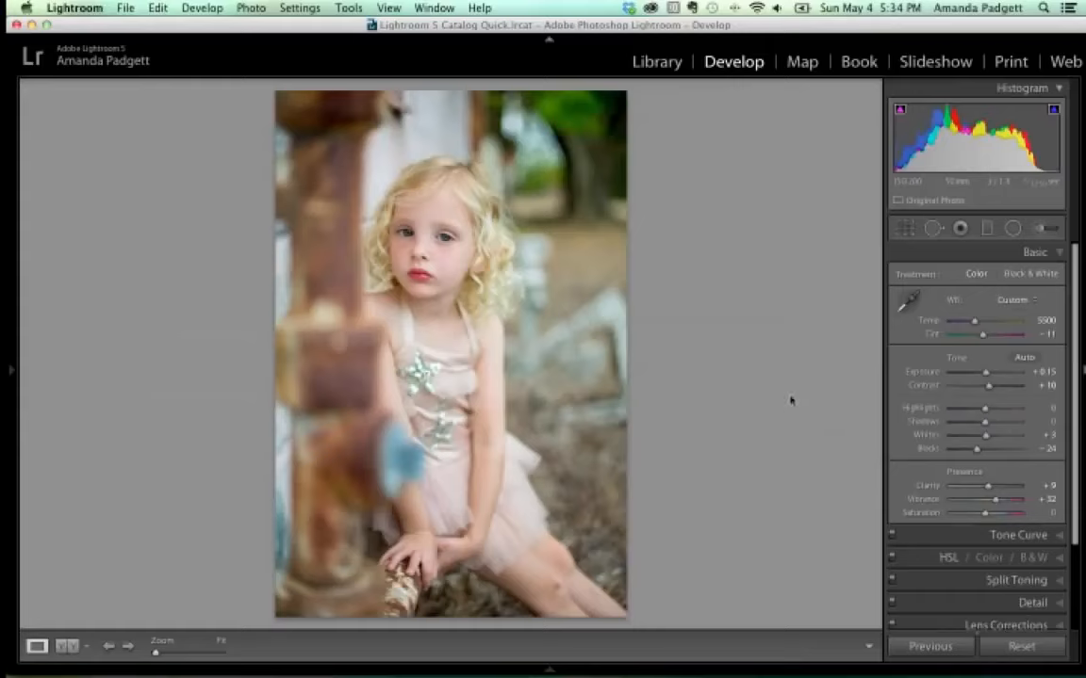
# Zoom to 1:1 on the girl's face and pan it into view.
pyautogui.click(507, 249)
pyautogui.press('z')
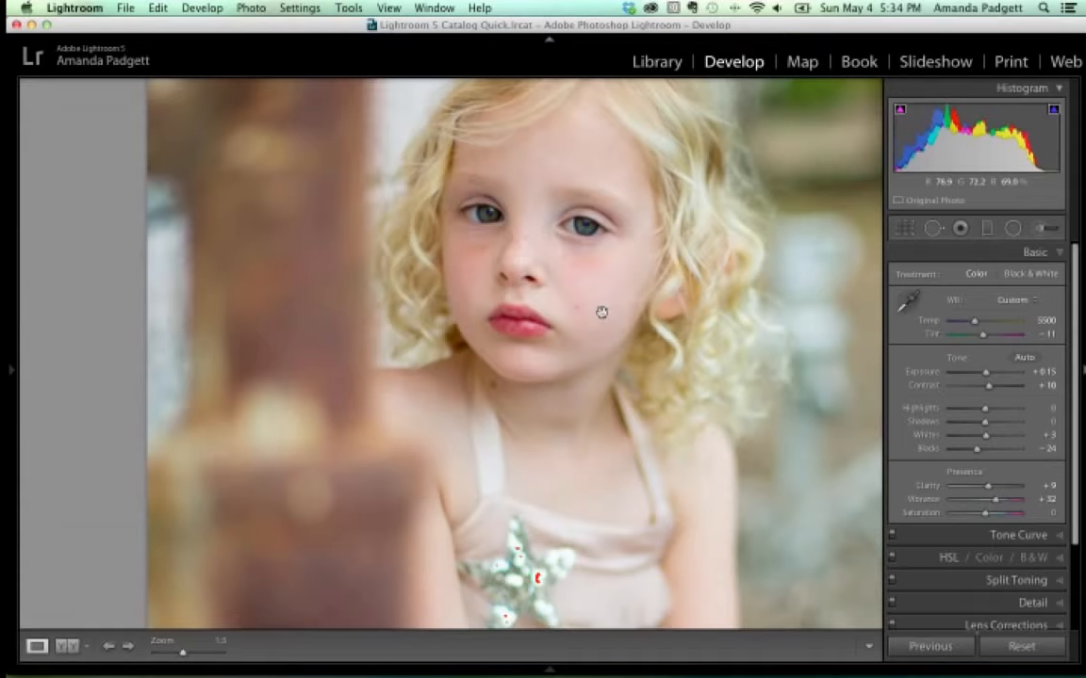
pyautogui.press('super+equal')
pyautogui.moveTo(638, 273); pyautogui.dragTo(596, 480)
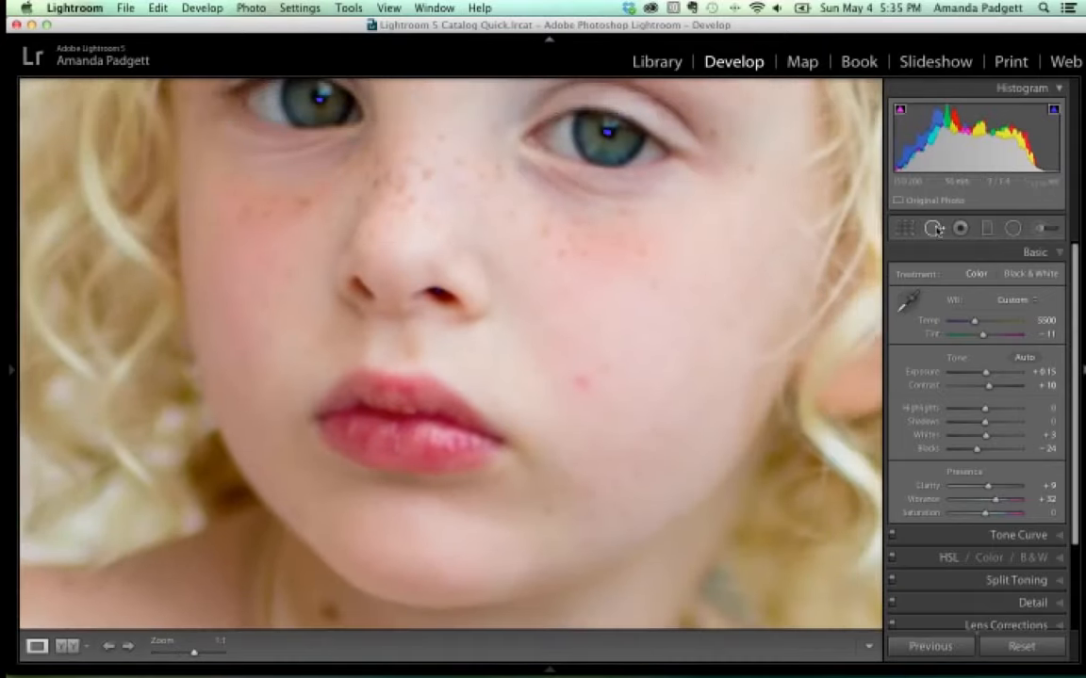
# Select Spot Removal in Heal mode and adjust the brush size to 35 with the bracket keys.
pyautogui.click(934, 229)
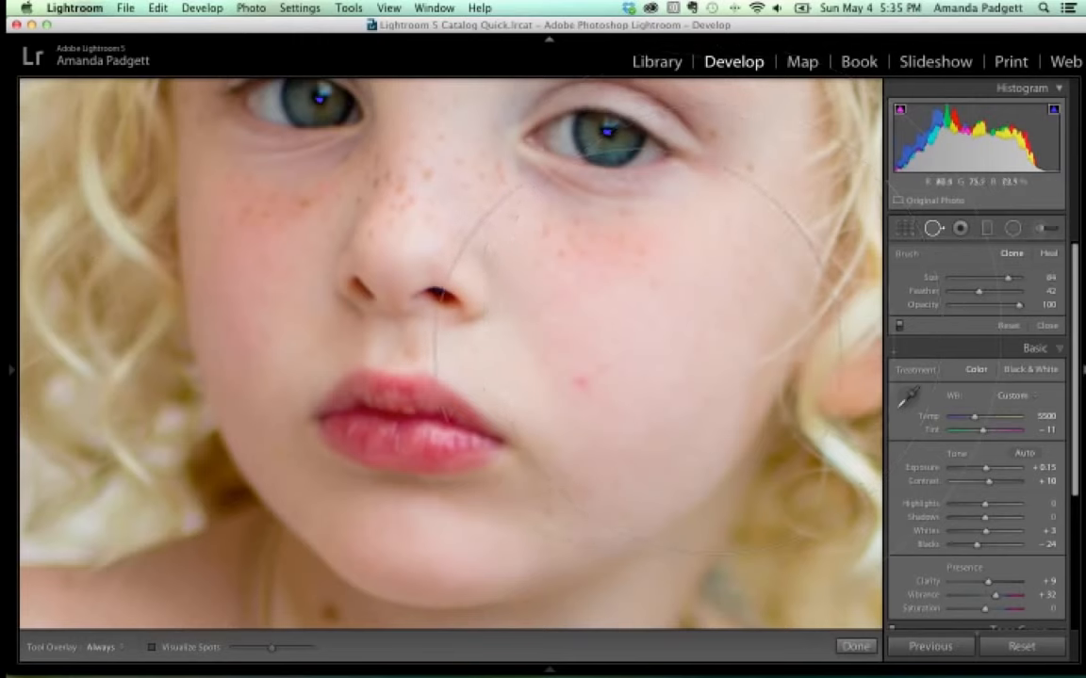
pyautogui.scroll(-3, 640, 355)
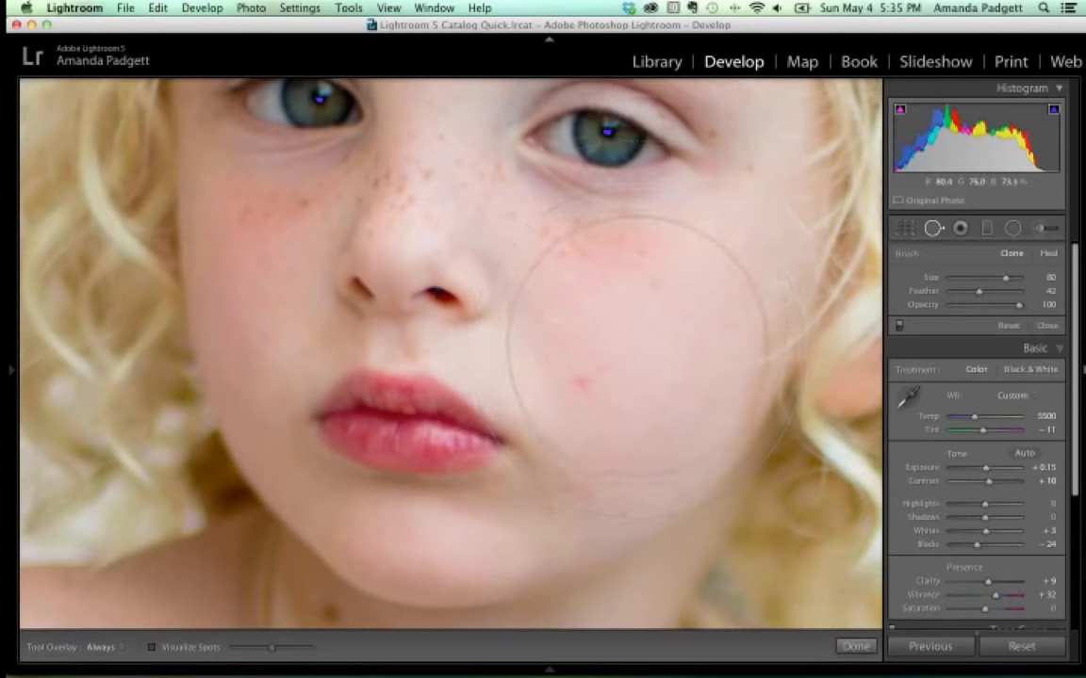
pyautogui.scroll(-4, 641, 353)
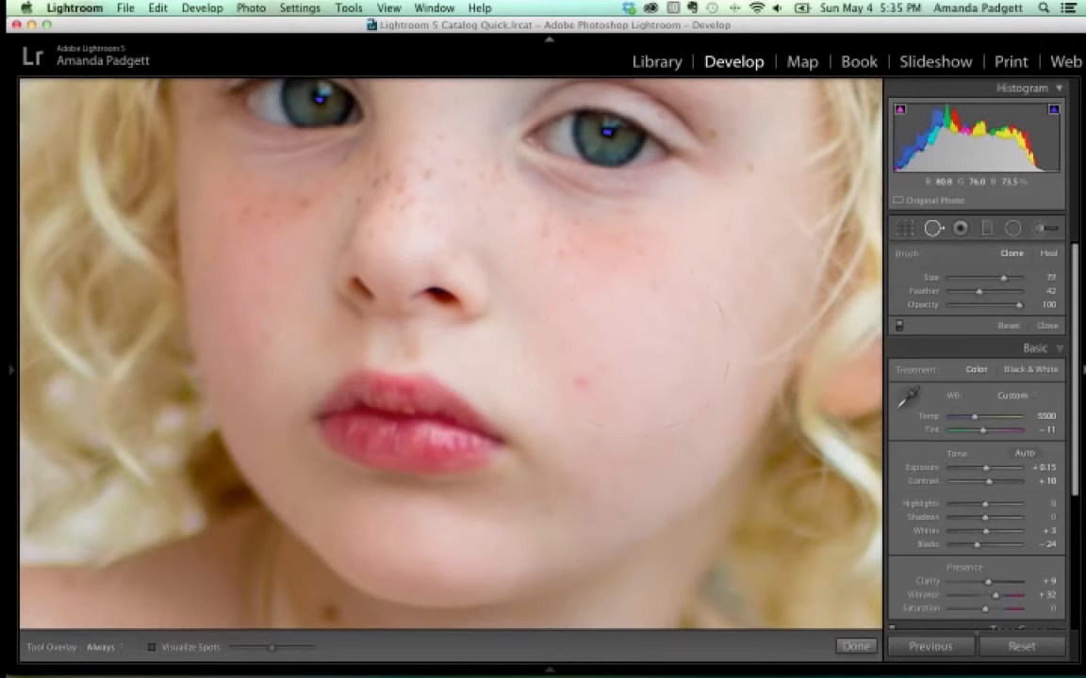
pyautogui.scroll(-5, 639, 347)
pyautogui.scroll(-3, 630, 339)
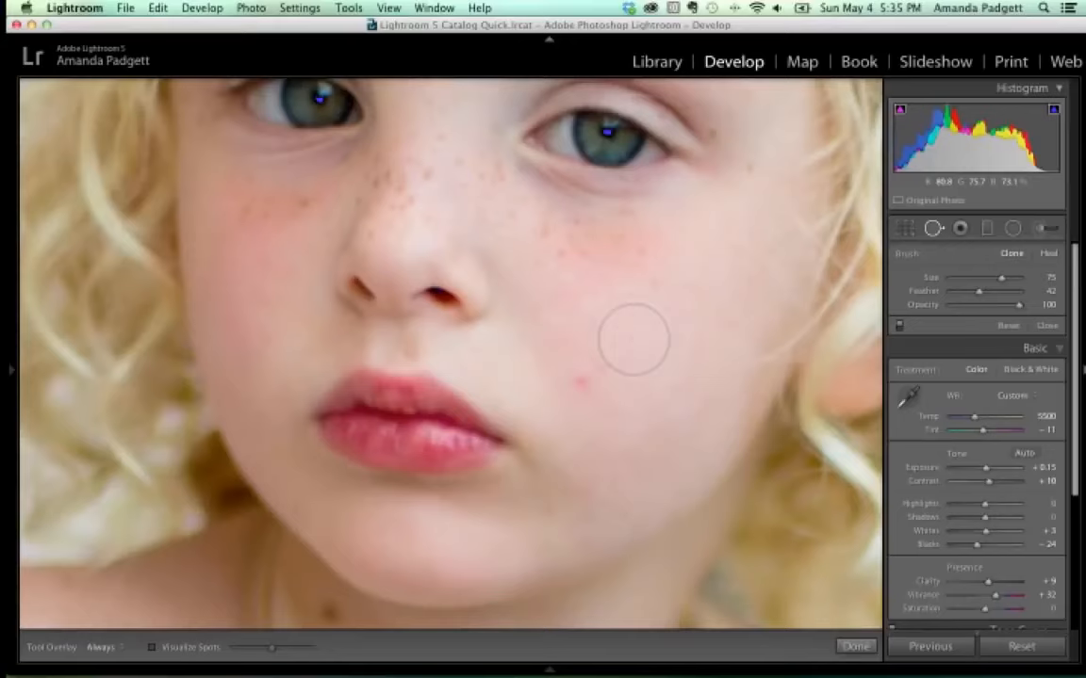
pyautogui.scroll(4, 633, 339)
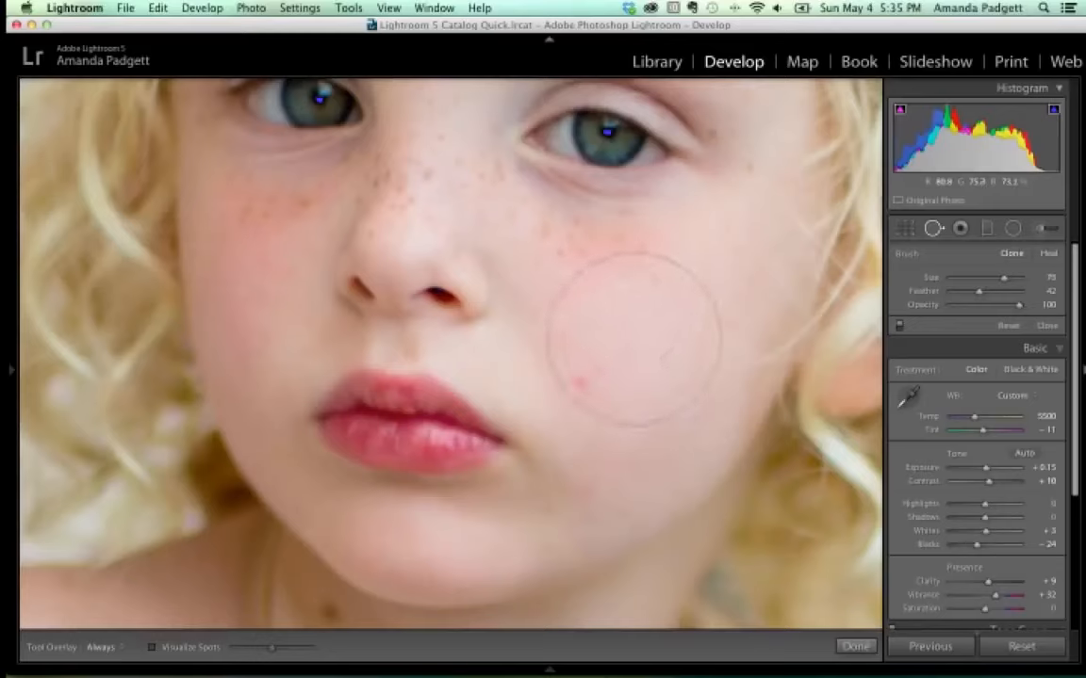
pyautogui.scroll(-4, 633, 339)
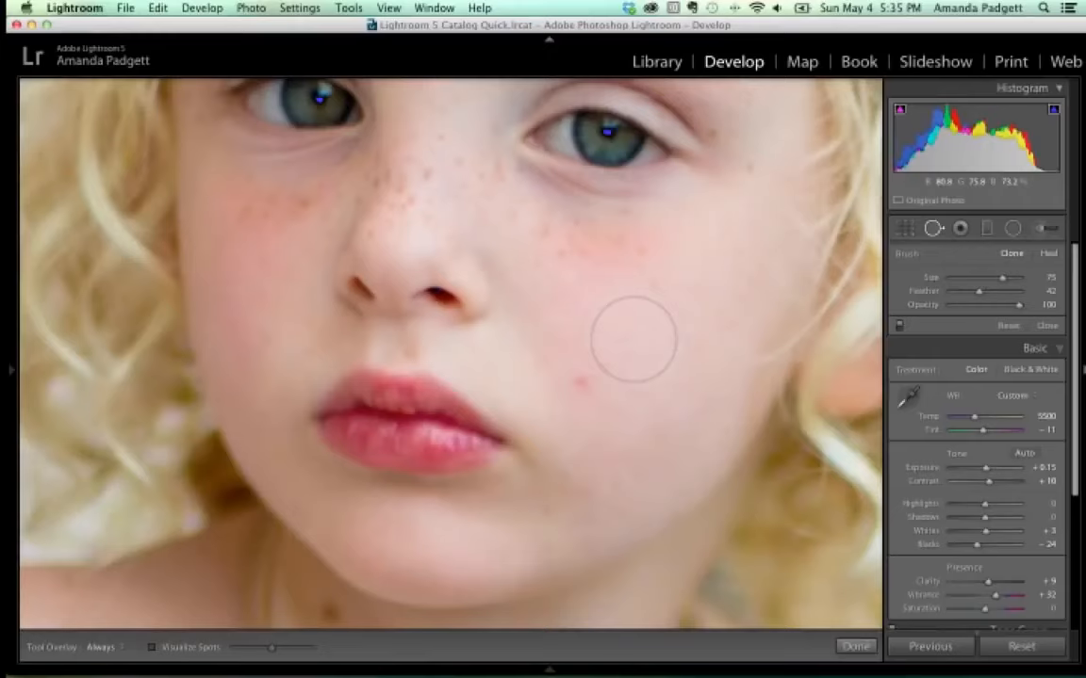
pyautogui.press(']')
pyautogui.press(']')
pyautogui.press(']')
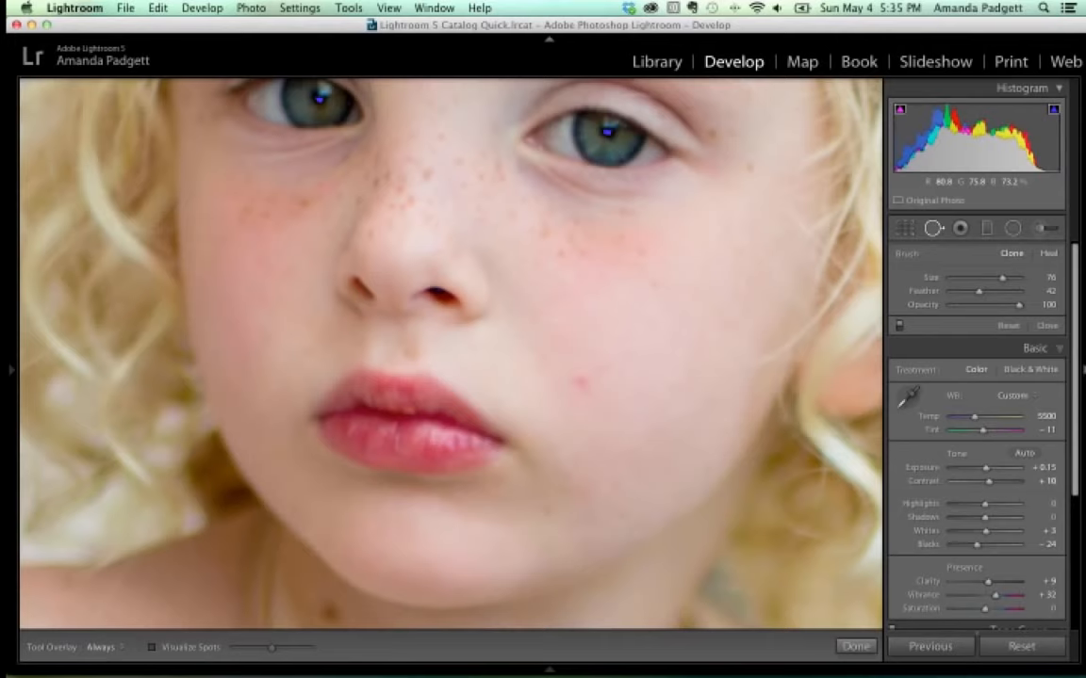
pyautogui.press('[')
pyautogui.press('[')
pyautogui.press('[')
pyautogui.press('[')
pyautogui.press('[')
pyautogui.press('[')
pyautogui.press(']')
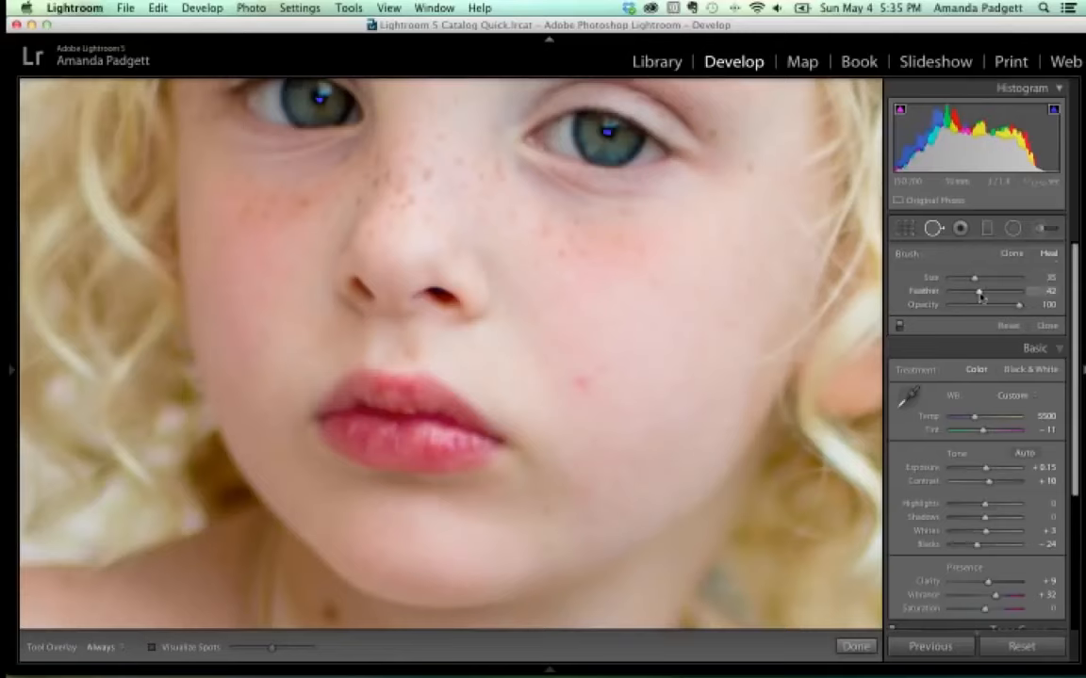
# Raise the healing brush Feather to 100 and its Size to 46.
pyautogui.moveTo(979, 292); pyautogui.dragTo(1004, 297)
pyautogui.moveTo(1002, 295); pyautogui.dragTo(1027, 294)
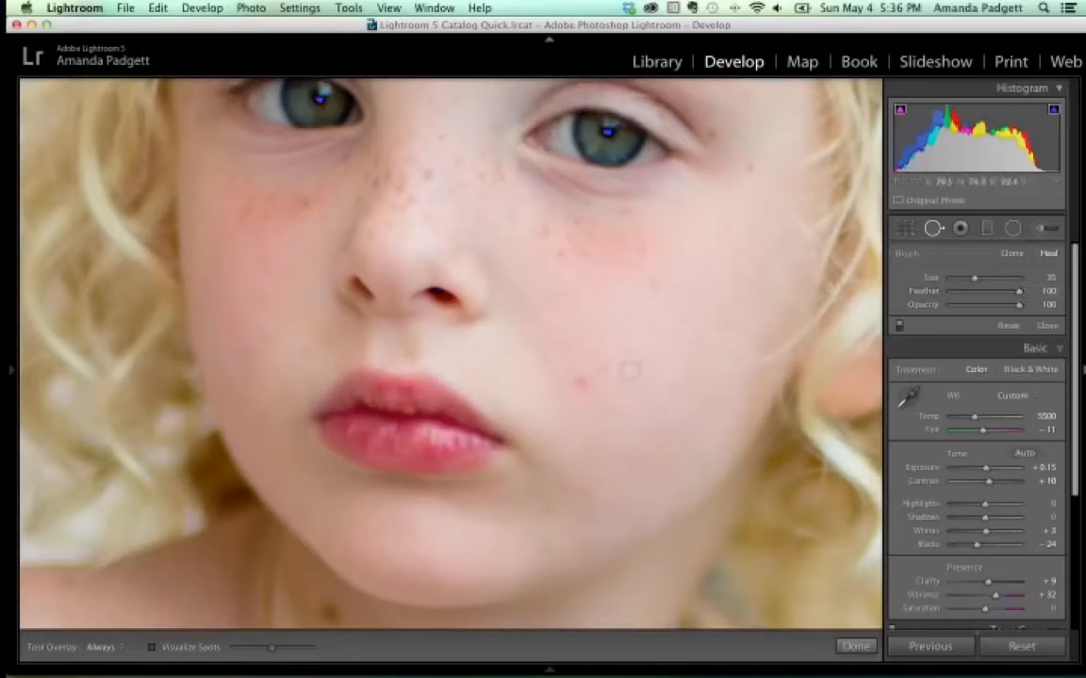
pyautogui.press(']')
pyautogui.press(']')
# Heal the red cheek blemish, sampling clean cheek skin as the source, then pan up to the eyes.
pyautogui.click(580, 383)
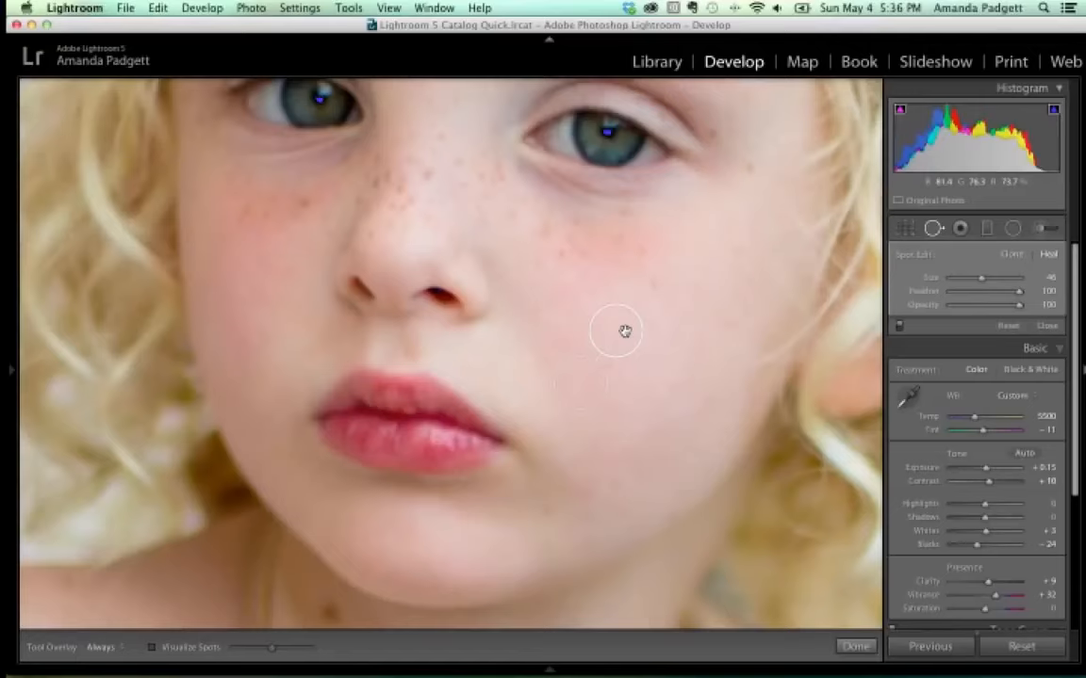
pyautogui.moveTo(624, 330); pyautogui.dragTo(443, 296)
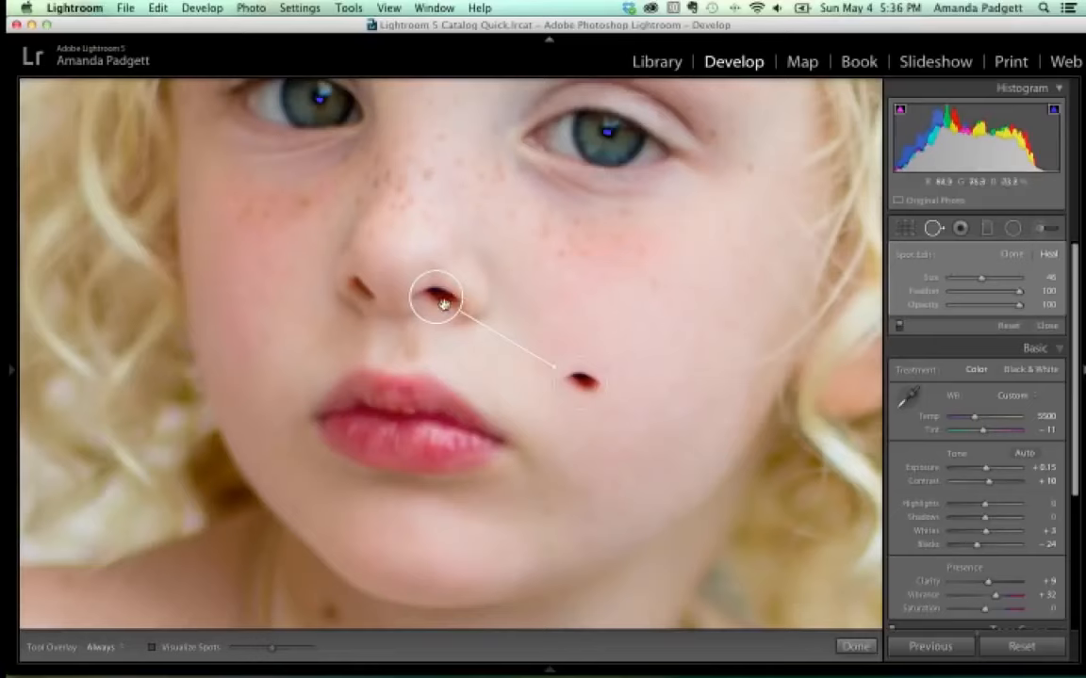
pyautogui.moveTo(449, 303)
pyautogui.mouseDown()
pyautogui.moveTo(498, 299)
pyautogui.moveTo(629, 345)
pyautogui.moveTo(555, 311)
pyautogui.moveTo(461, 309)
pyautogui.moveTo(450, 285)
pyautogui.moveTo(449, 295)
pyautogui.moveTo(576, 305)
pyautogui.moveTo(644, 361)
pyautogui.mouseUp()
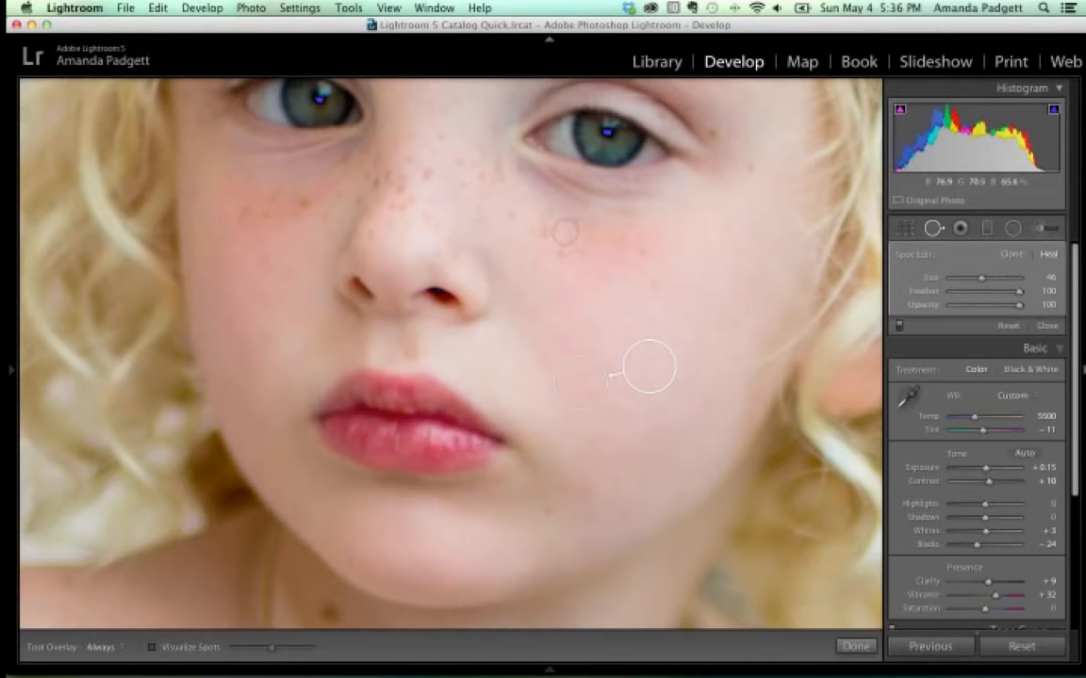
pyautogui.moveTo(569, 224); pyautogui.dragTo(531, 386)
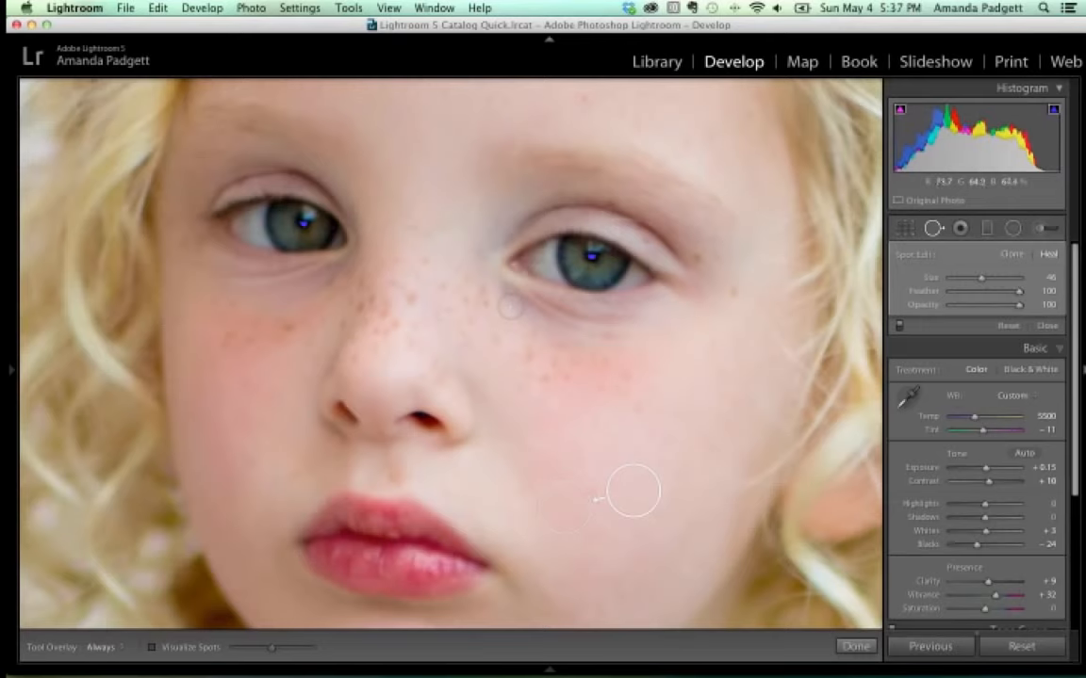
# Paint a heal stroke under the right-hand eye with a smaller brush, sourcing lower cheek skin.
pyautogui.moveTo(529, 301); pyautogui.dragTo(552, 310)
pyautogui.press('Delete')
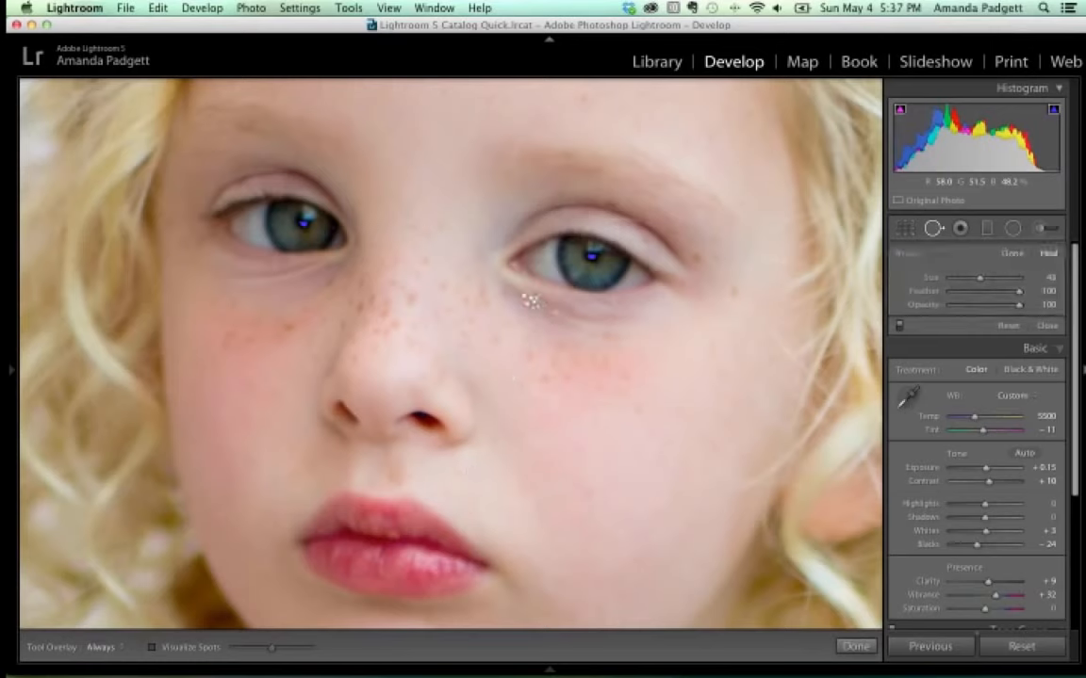
pyautogui.press('[')
pyautogui.moveTo(524, 303); pyautogui.dragTo(622, 323)
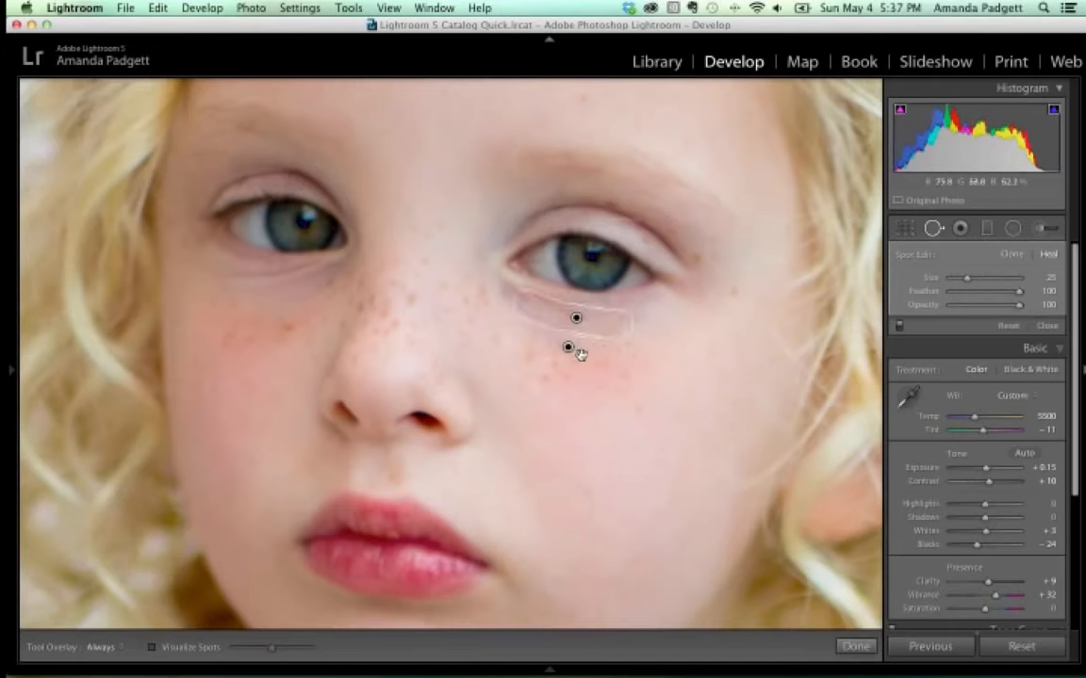
pyautogui.moveTo(573, 351); pyautogui.dragTo(591, 425)
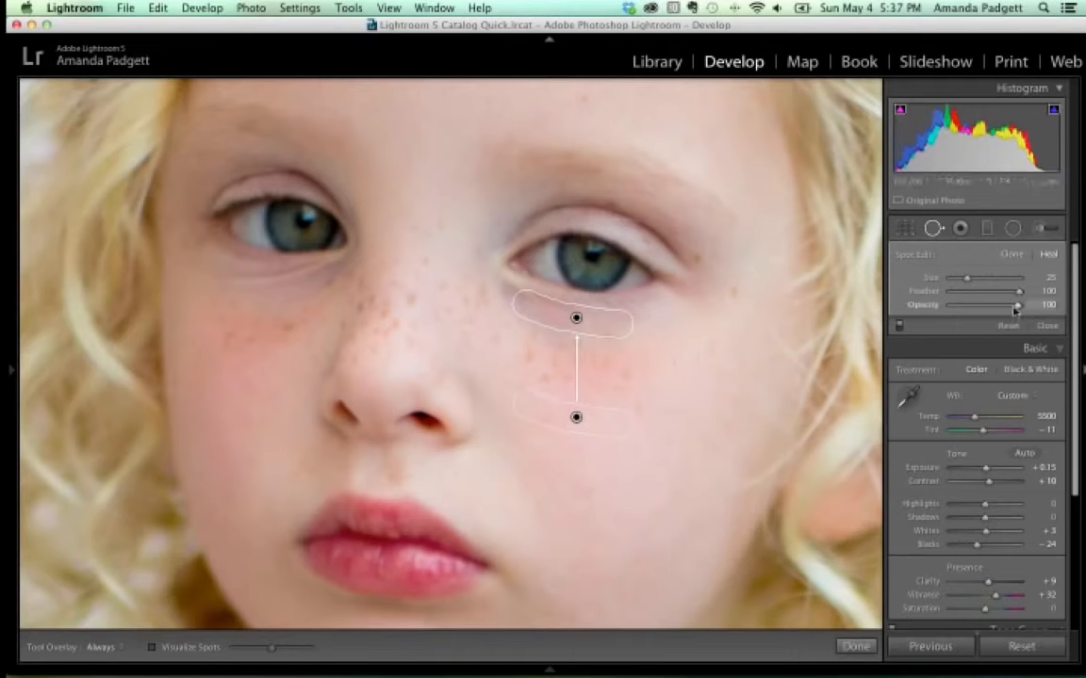
# Set the under-eye heal opacity to about 35, compare it off and on, and finish healing.
pyautogui.moveTo(1018, 306); pyautogui.dragTo(966, 309)
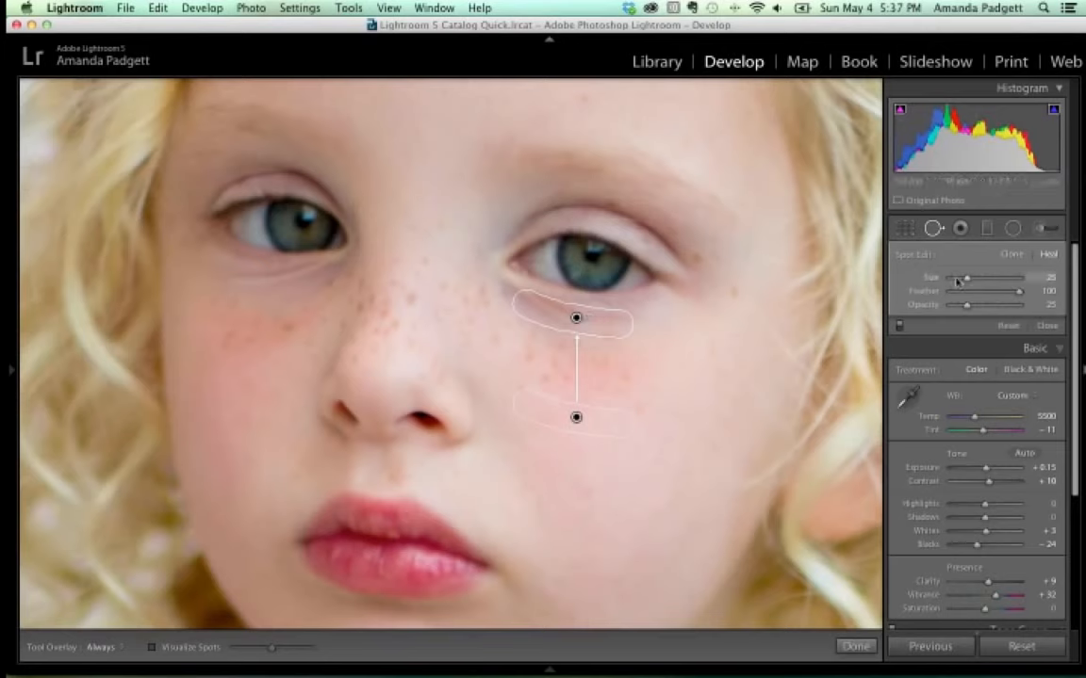
pyautogui.moveTo(969, 306); pyautogui.dragTo(974, 311)
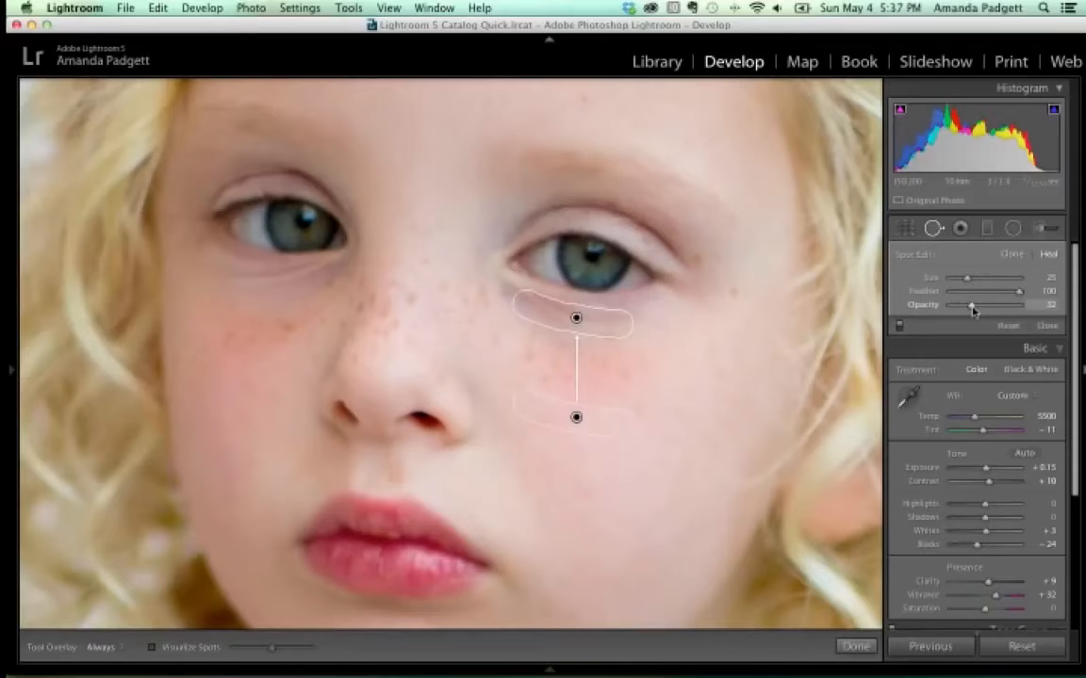
pyautogui.moveTo(973, 311); pyautogui.dragTo(976, 311)
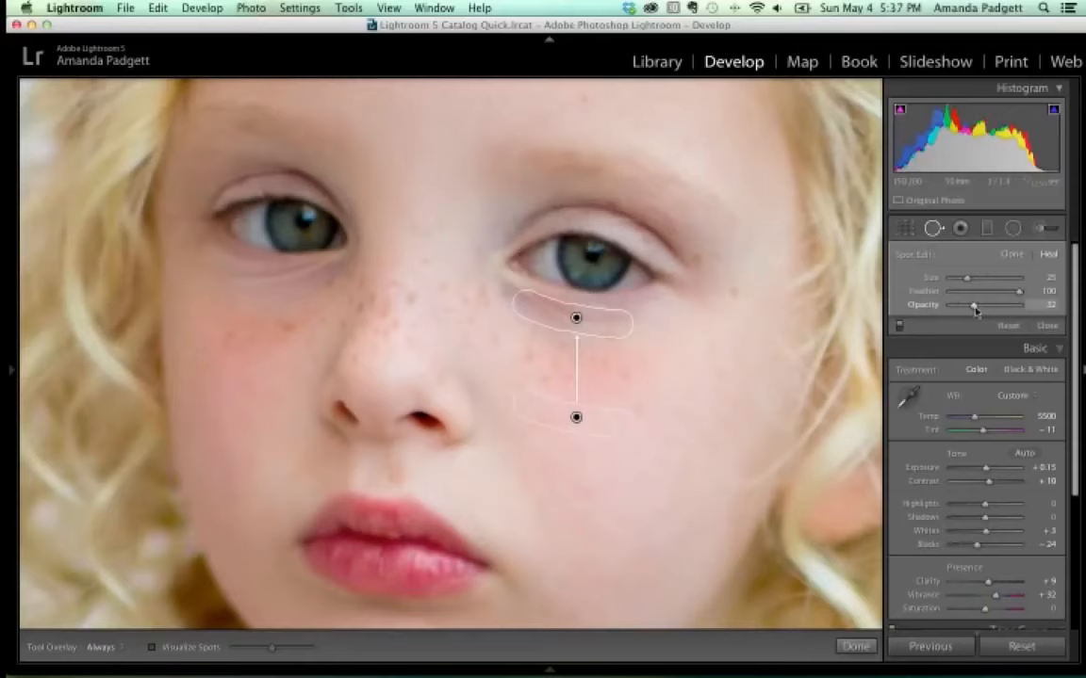
pyautogui.click(898, 327)
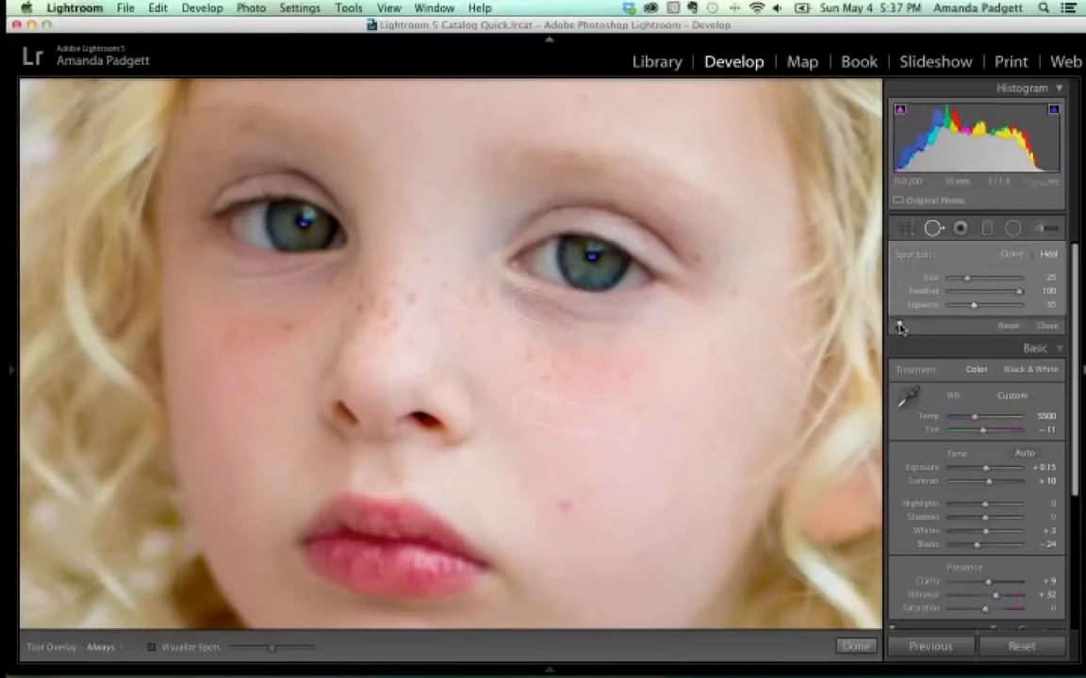
pyautogui.click(899, 328)
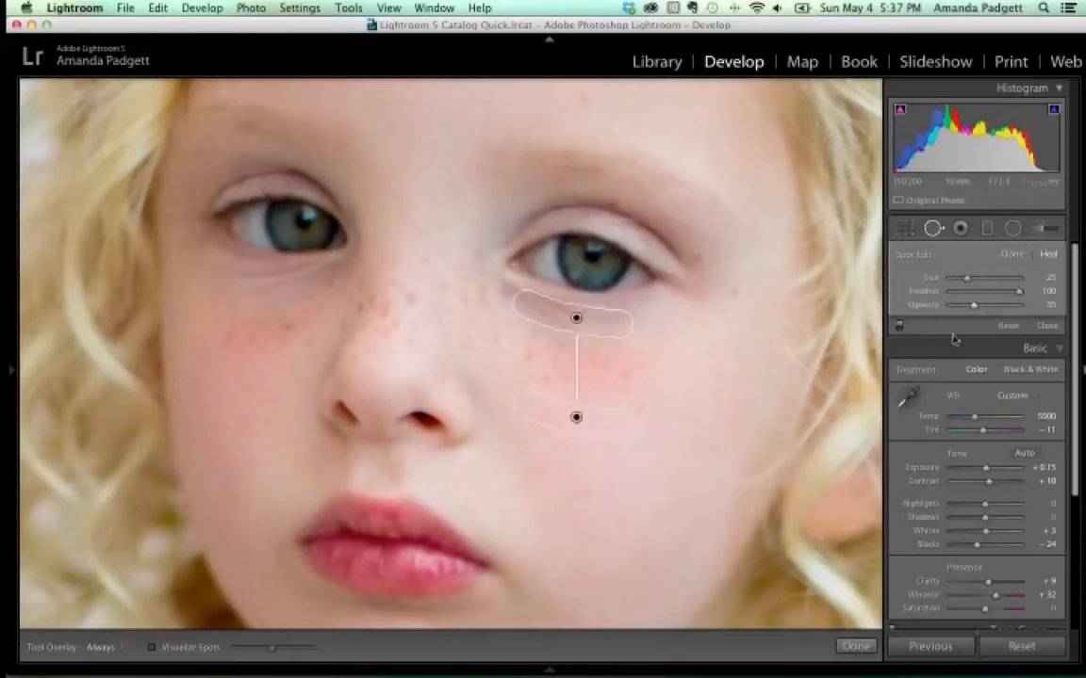
pyautogui.click(854, 646)
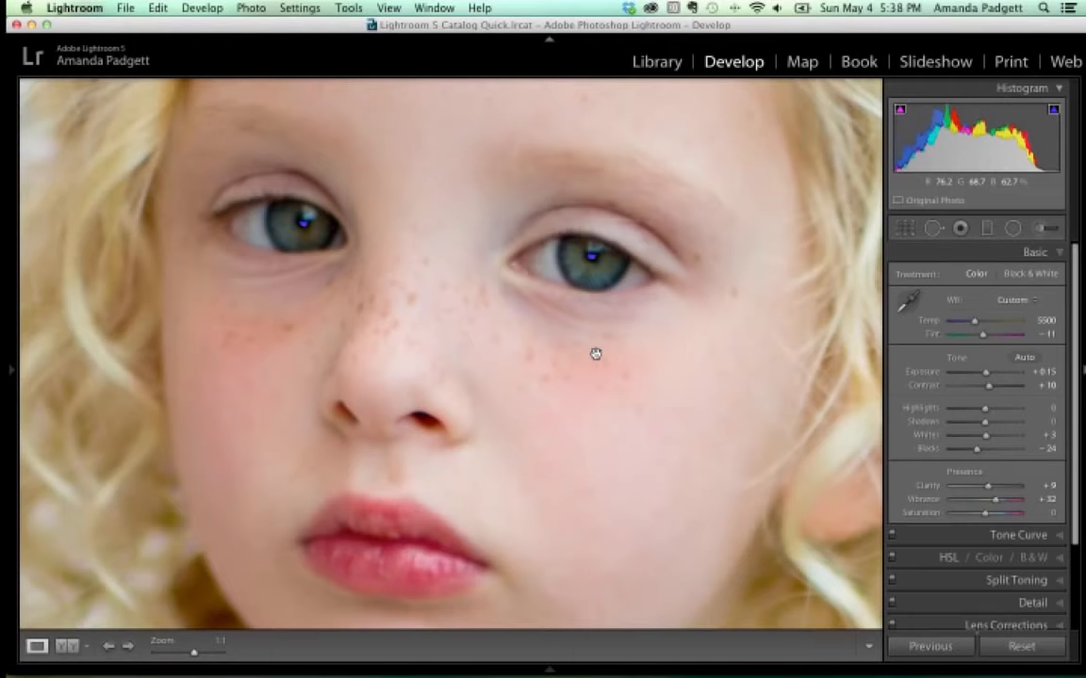
# Try Red Eye Correction on the right eye, dismiss the not-found alert, and disable the shadow clipping warning.
pyautogui.click(960, 229)
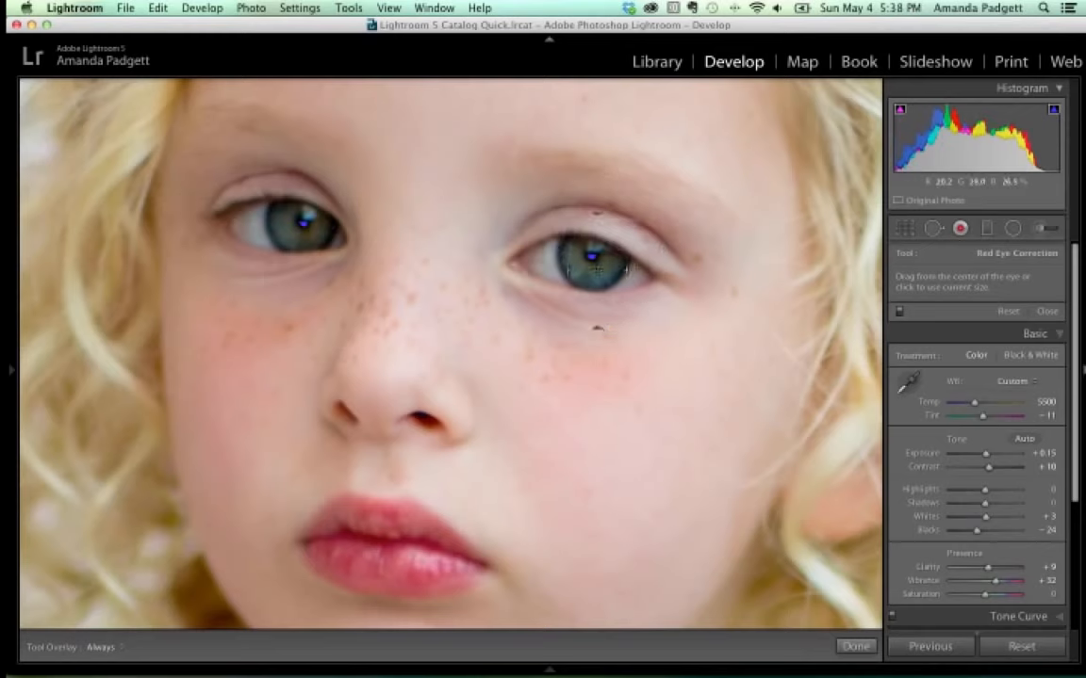
pyautogui.scroll(-3, 588, 257)
pyautogui.click(591, 256)
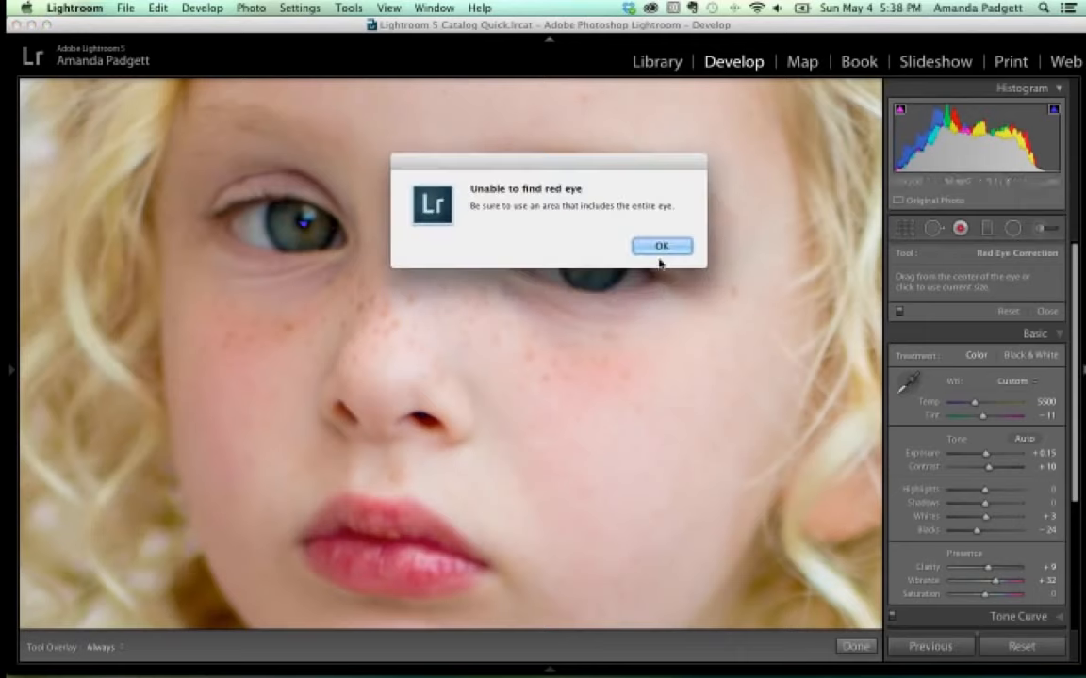
pyautogui.click(664, 246)
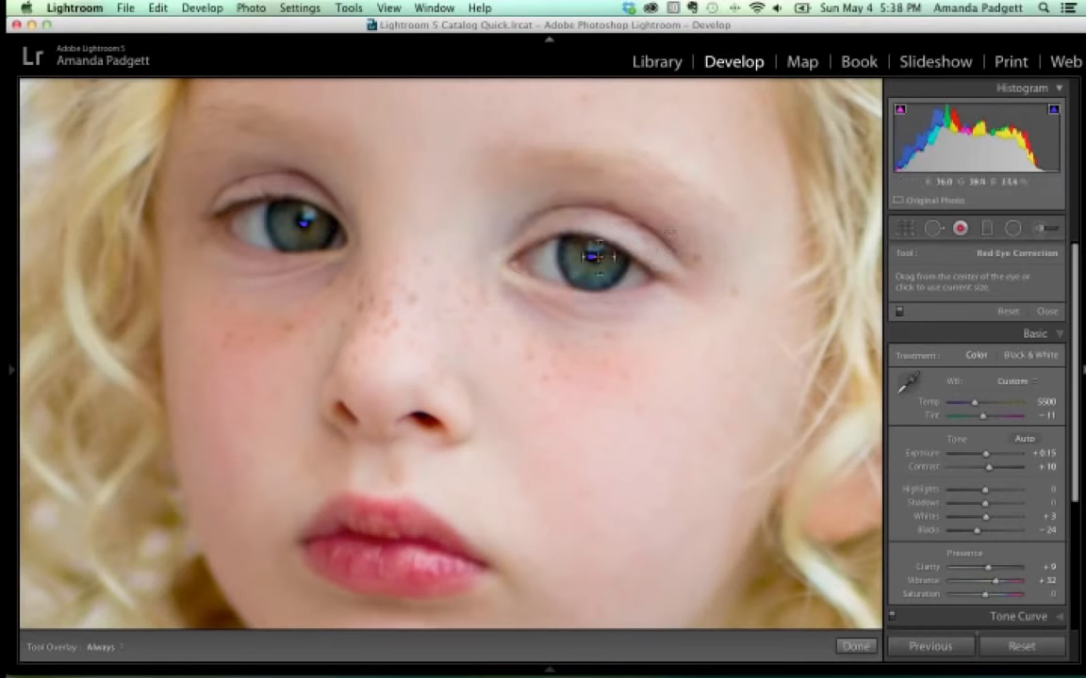
pyautogui.click(900, 113)
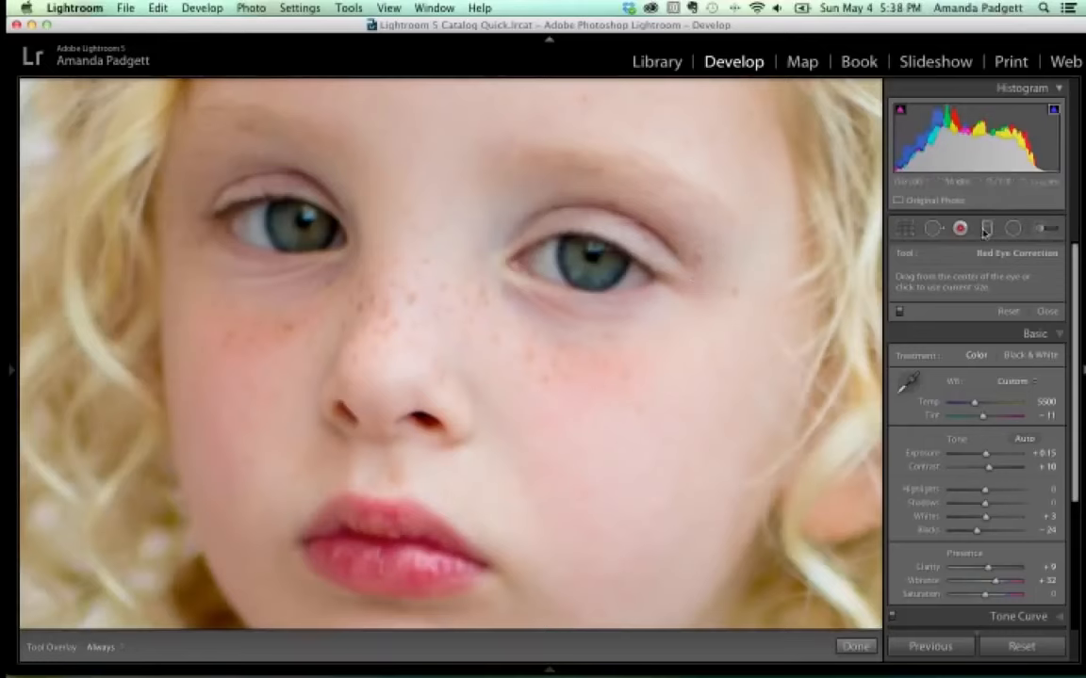
# Select the Graduated Filter, fit the portrait in view, and set its Exposure effect to 0.67.
pyautogui.click(987, 229)
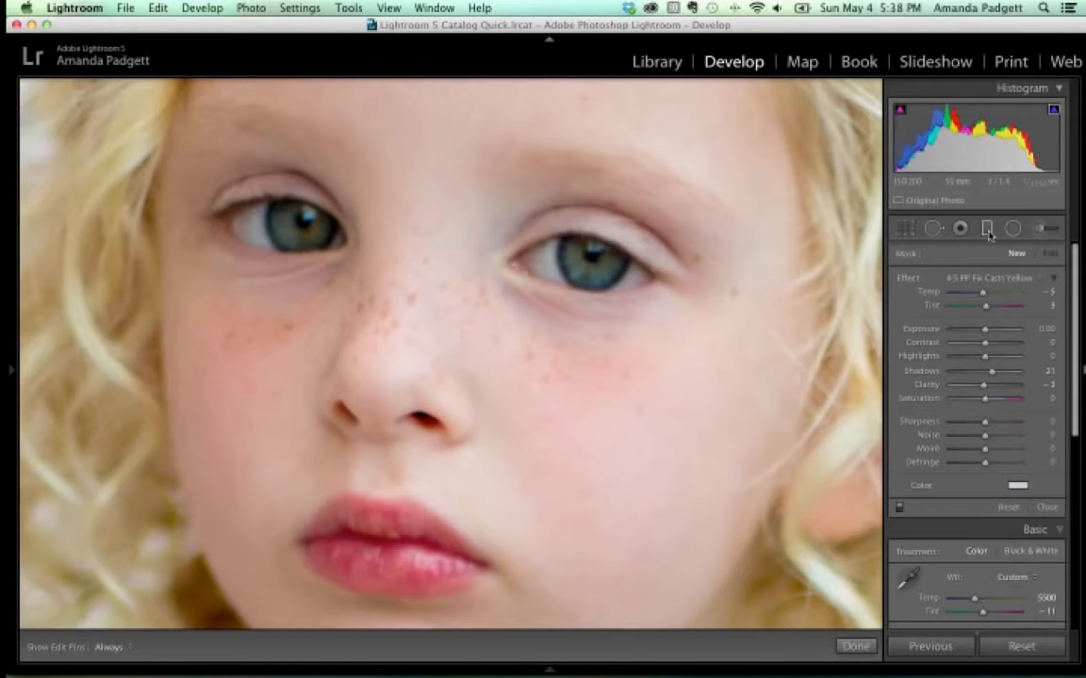
pyautogui.press('super+minus')
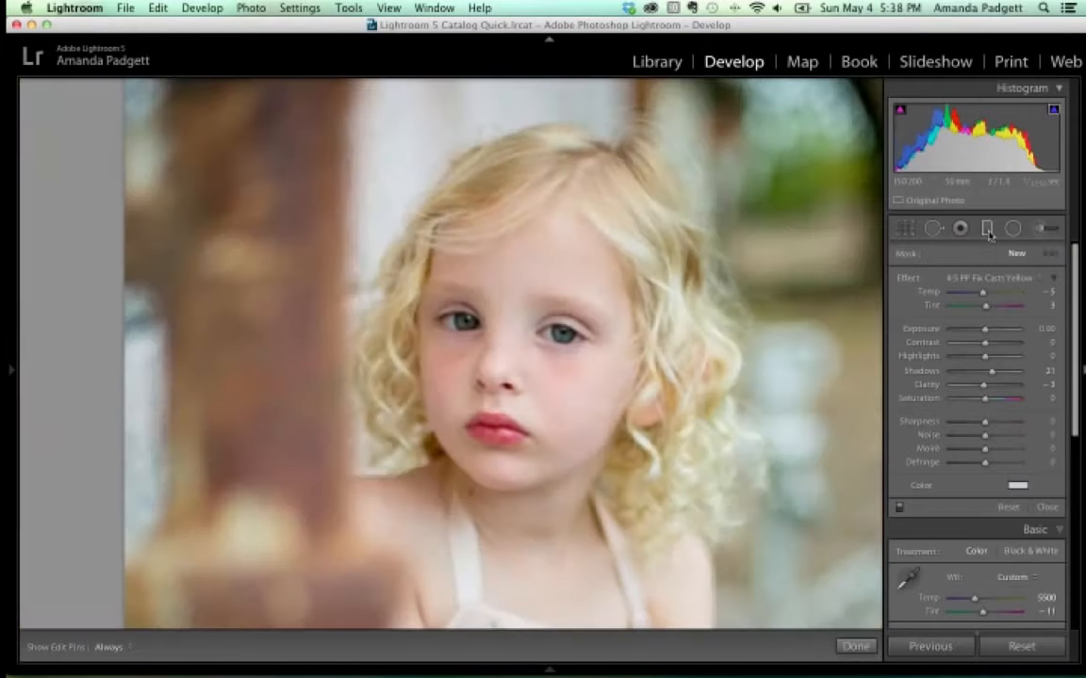
pyautogui.press('super+minus')
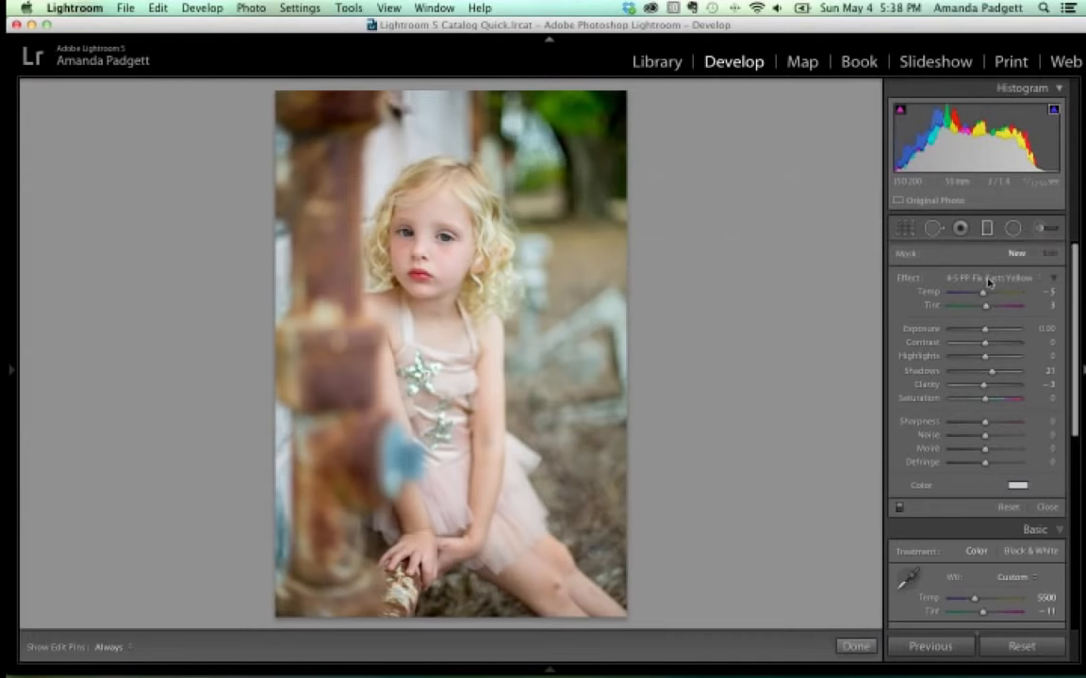
pyautogui.click(989, 279)
pyautogui.scroll(5, 947, 196)
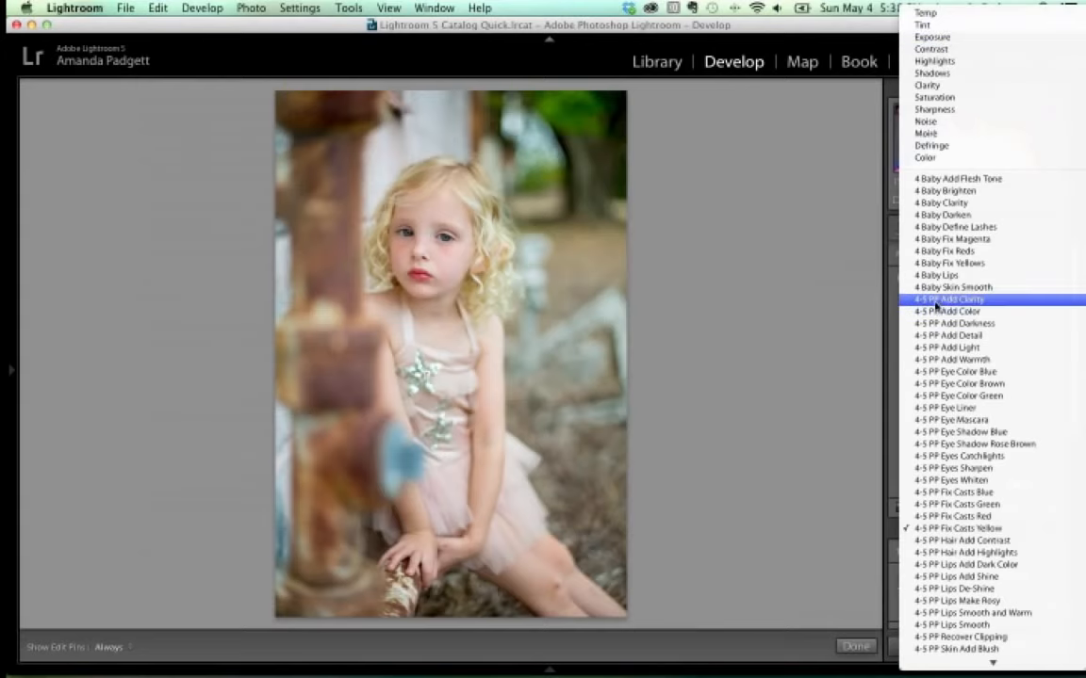
pyautogui.click(929, 37)
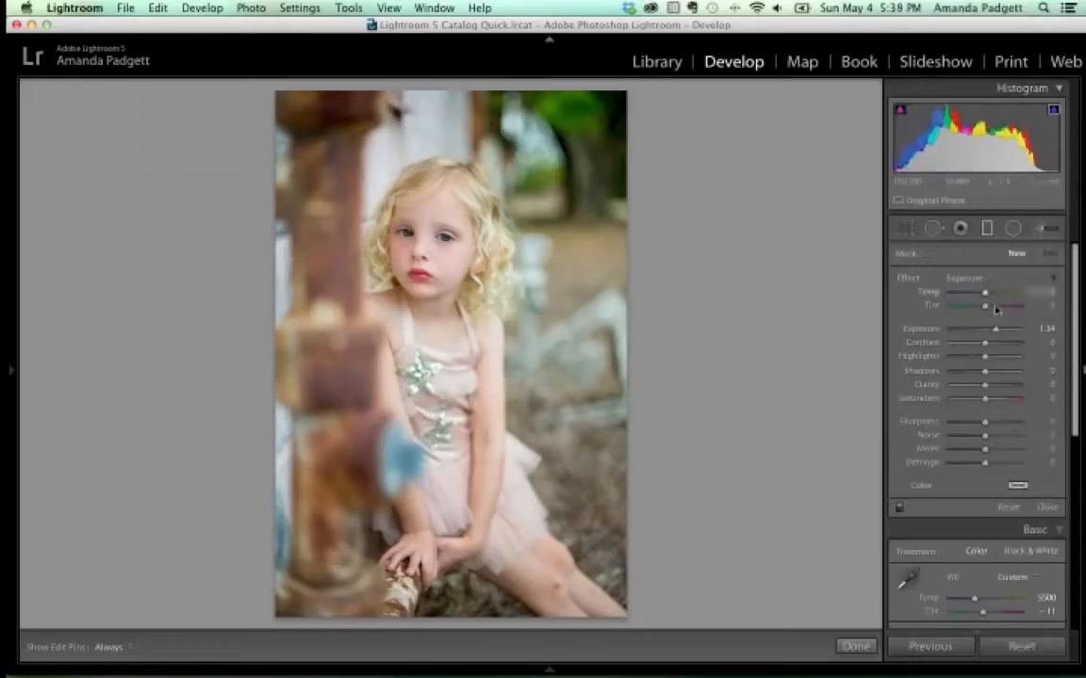
pyautogui.moveTo(994, 329); pyautogui.dragTo(990, 330)
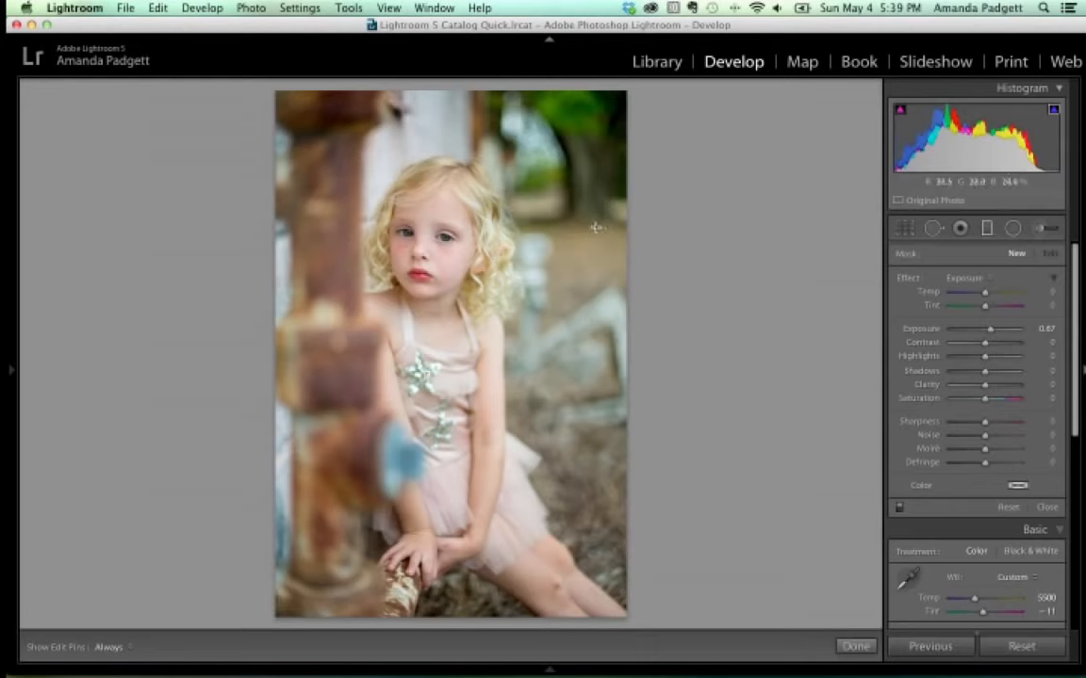
# Draw a trial graduated filter across the girl, brighten it, then delete it.
pyautogui.moveTo(547, 195); pyautogui.dragTo(331, 273)
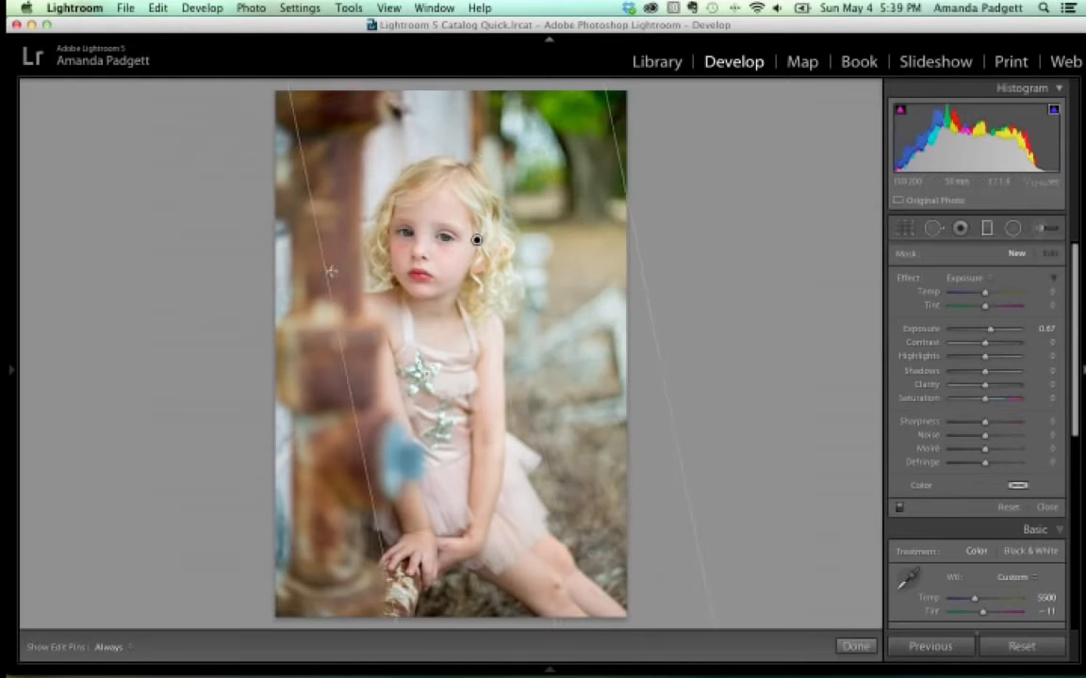
pyautogui.moveTo(990, 328)
pyautogui.mouseDown()
pyautogui.moveTo(1014, 331)
pyautogui.moveTo(938, 334)
pyautogui.moveTo(987, 329)
pyautogui.mouseUp()
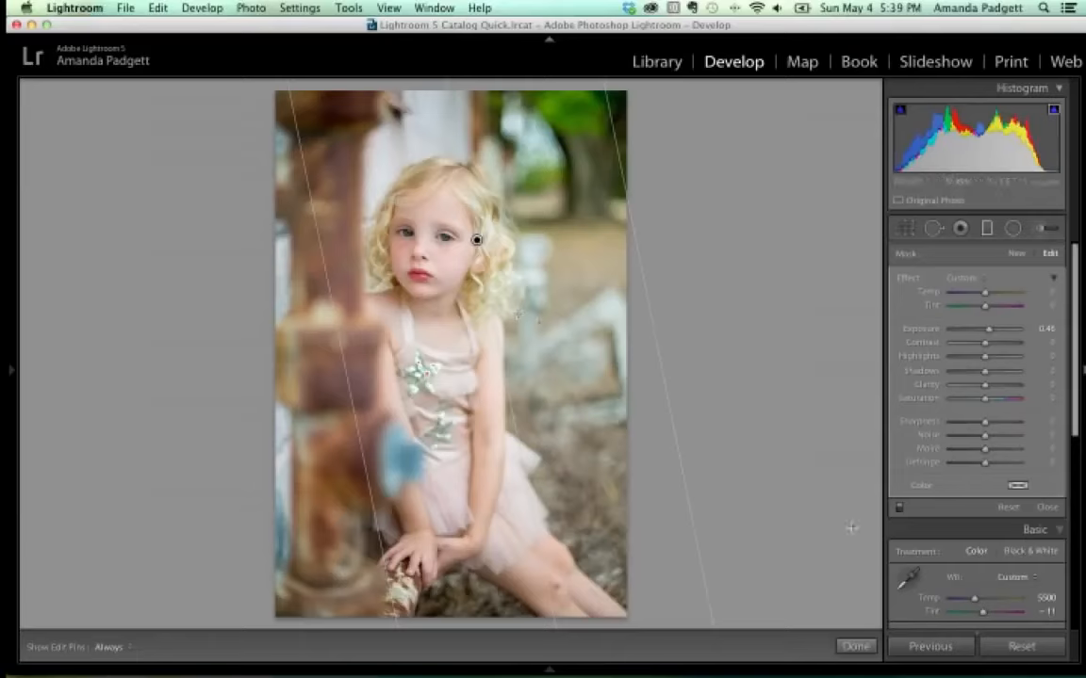
pyautogui.press('Delete')
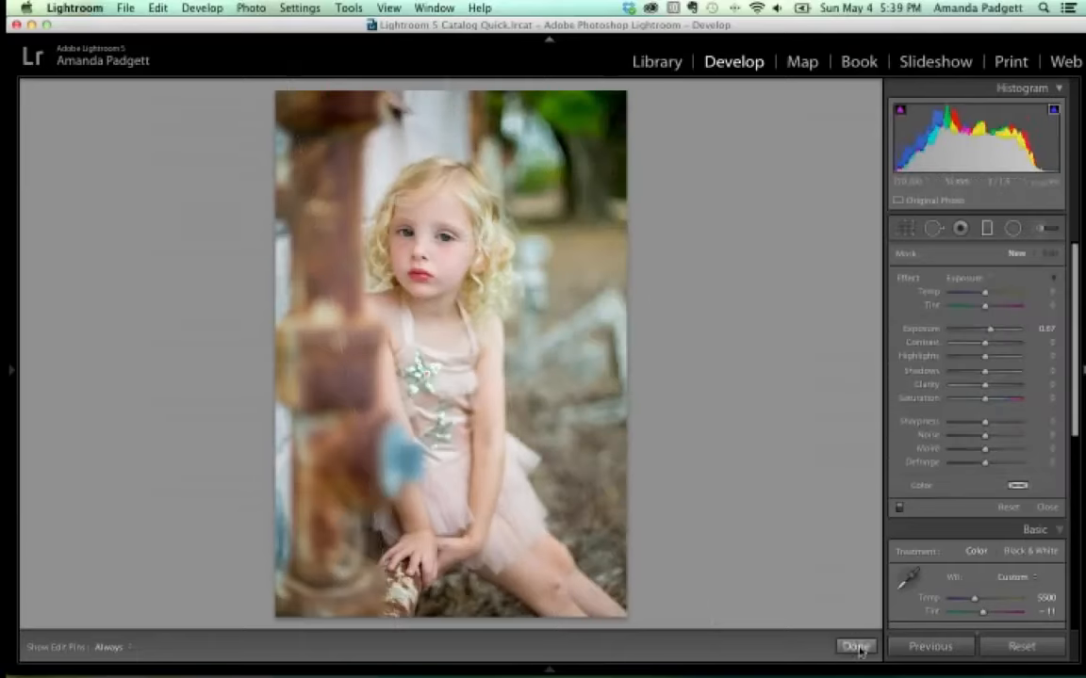
# Draw a radial filter over the girl's face with Invert Mask ticked, lowering its high exposure.
pyautogui.click(1013, 229)
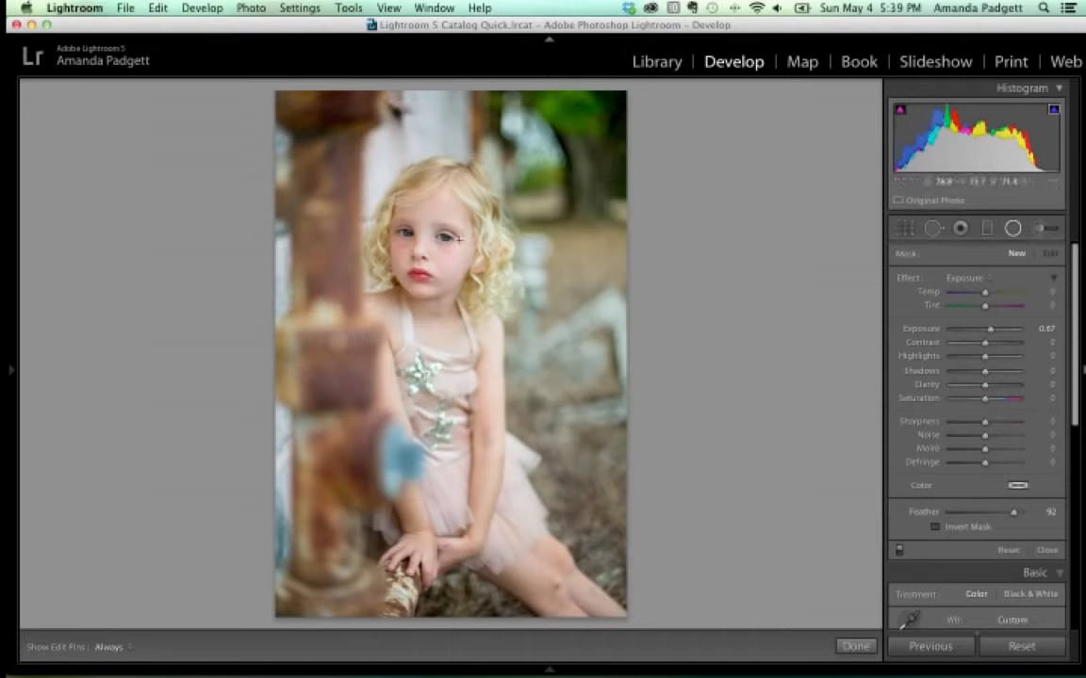
pyautogui.moveTo(388, 201); pyautogui.dragTo(483, 325)
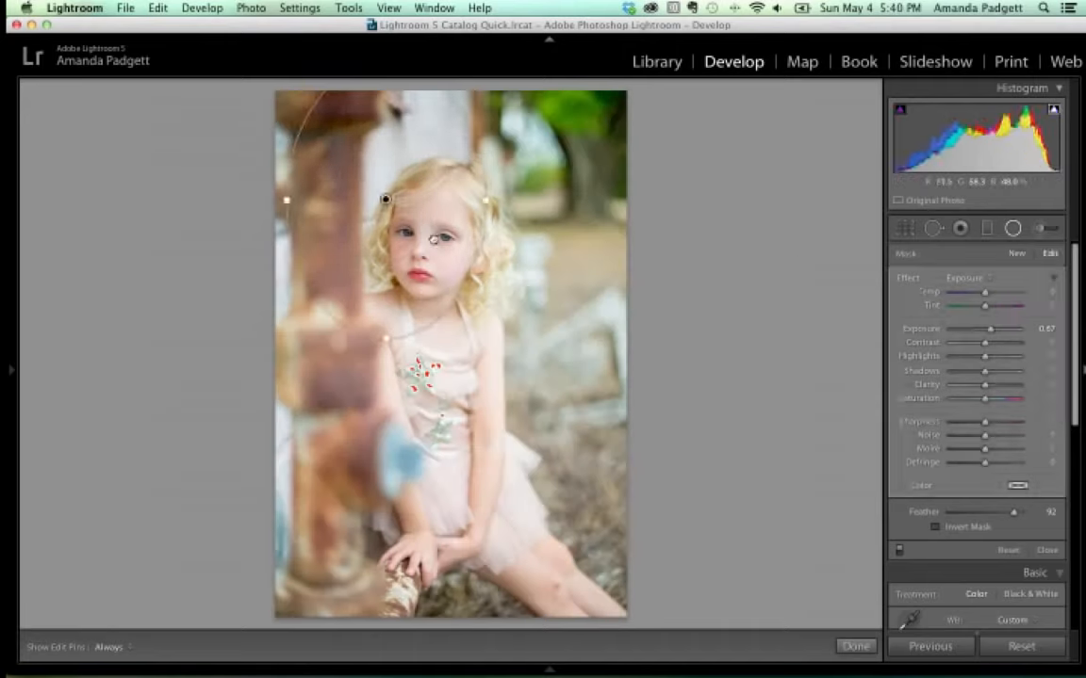
pyautogui.moveTo(431, 236); pyautogui.dragTo(476, 318)
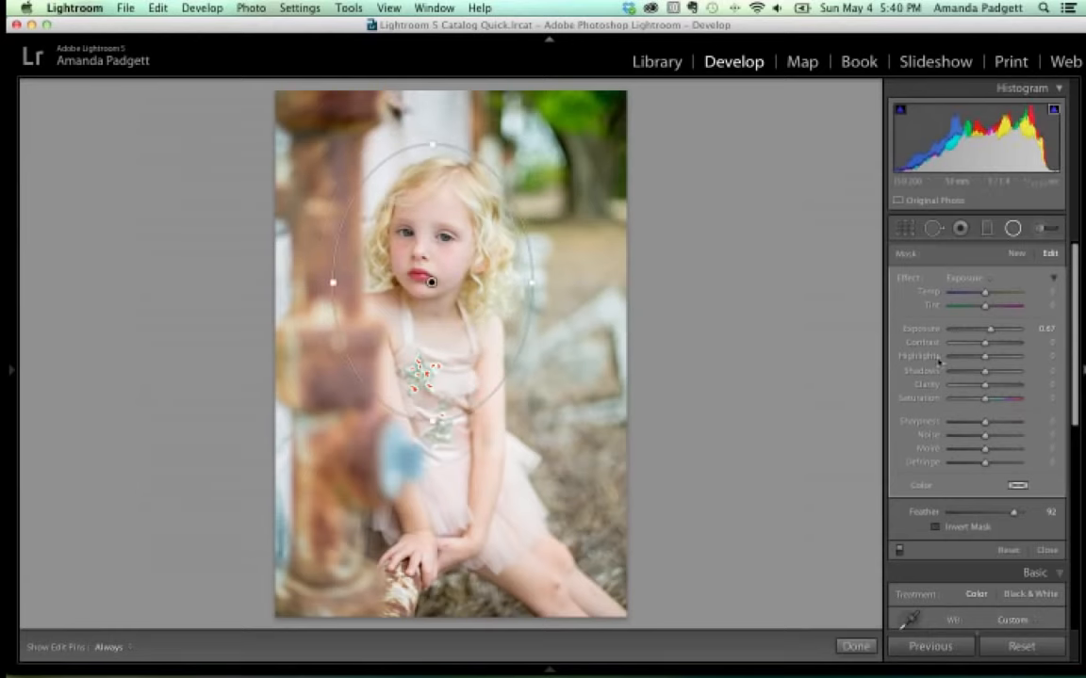
pyautogui.moveTo(993, 331); pyautogui.dragTo(1017, 331)
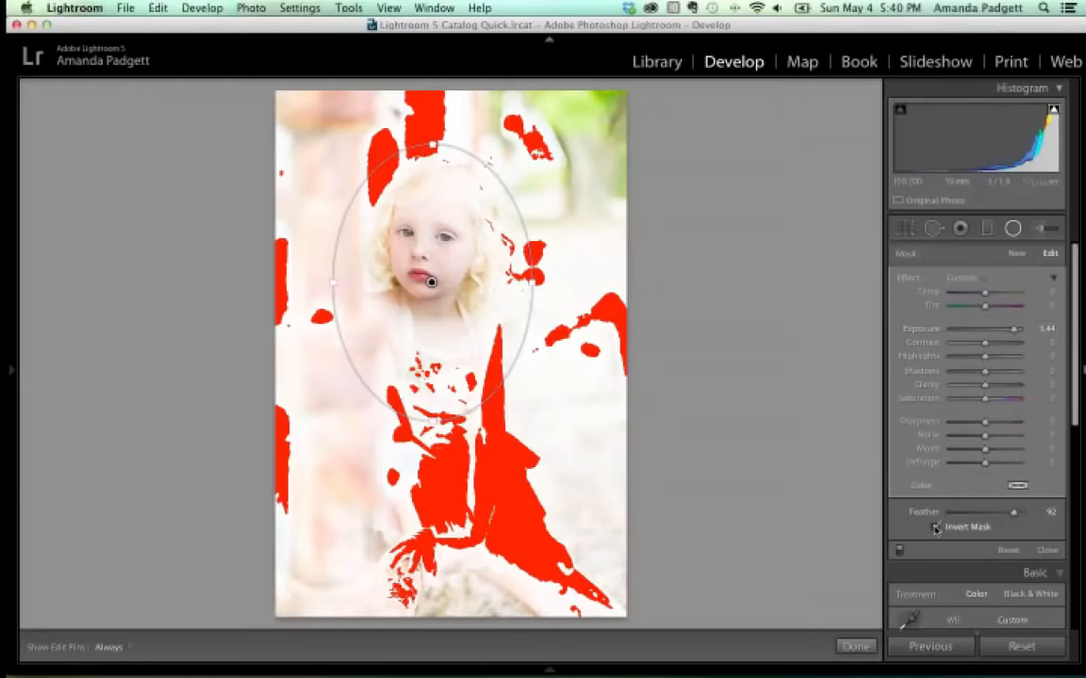
pyautogui.click(936, 527)
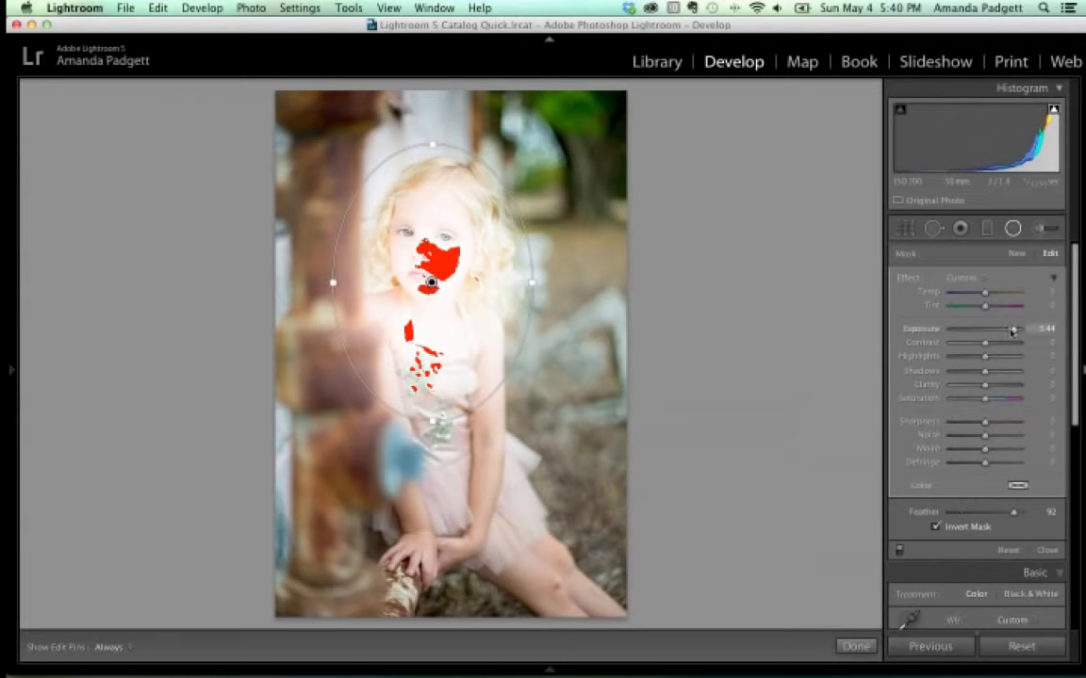
pyautogui.moveTo(1013, 331); pyautogui.dragTo(983, 339)
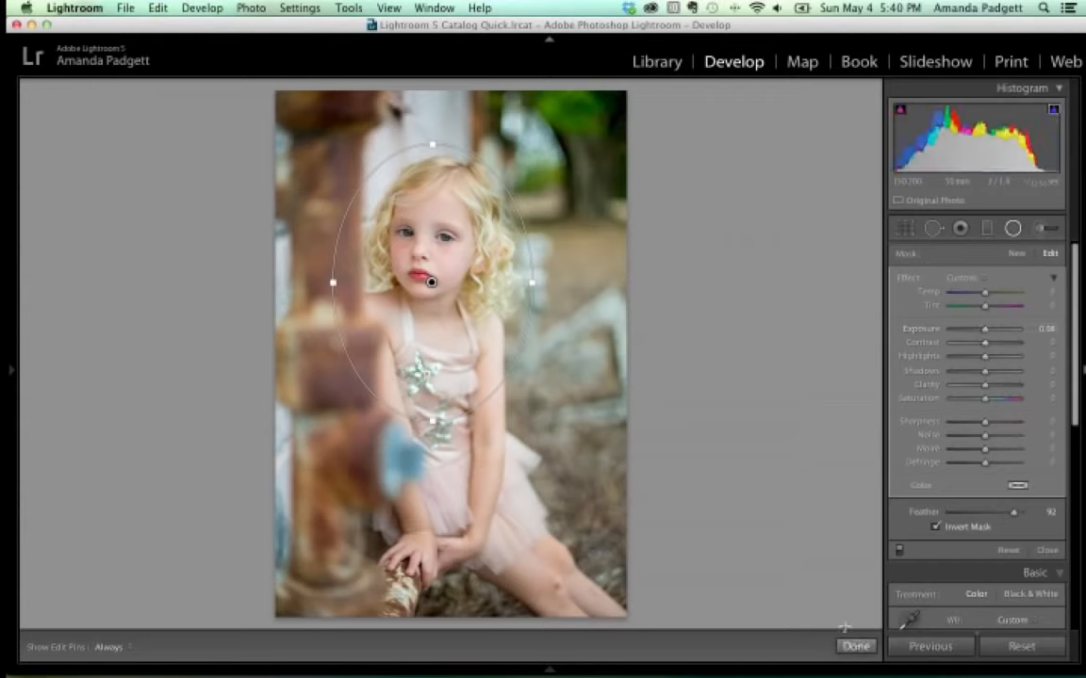
# Reshape the ellipse to fit the girl, set exposure to 0.17, and finish the radial filter.
pyautogui.moveTo(433, 421); pyautogui.dragTo(433, 500)
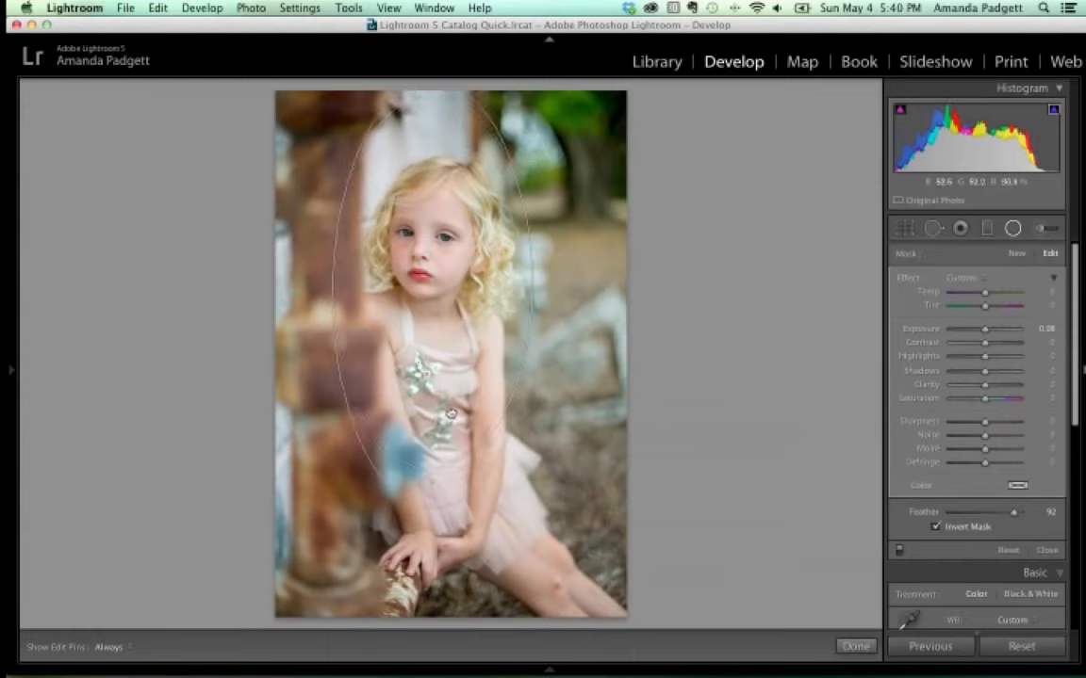
pyautogui.moveTo(528, 330); pyautogui.dragTo(618, 341)
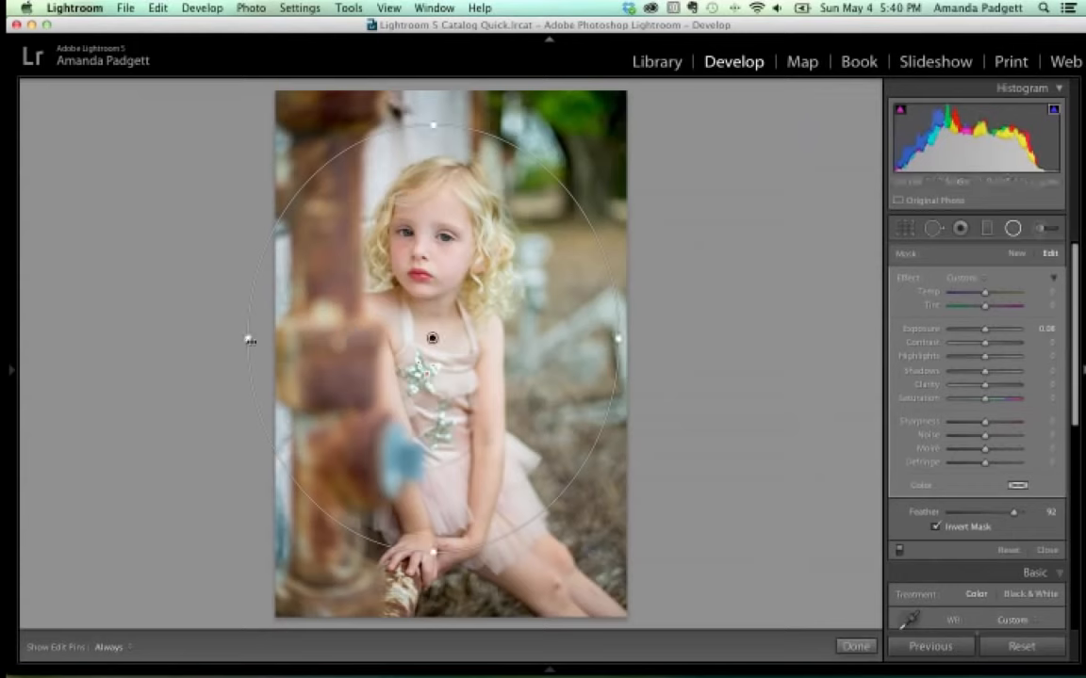
pyautogui.moveTo(433, 123); pyautogui.dragTo(433, 176)
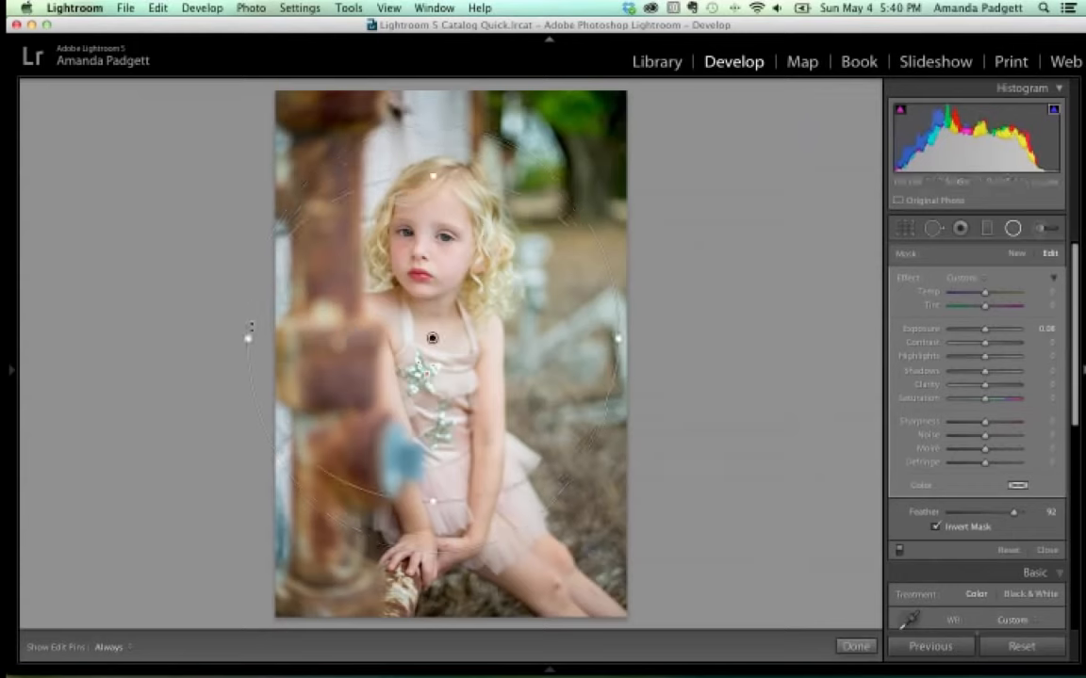
pyautogui.moveTo(249, 336); pyautogui.dragTo(334, 346)
pyautogui.moveTo(453, 339); pyautogui.dragTo(456, 329)
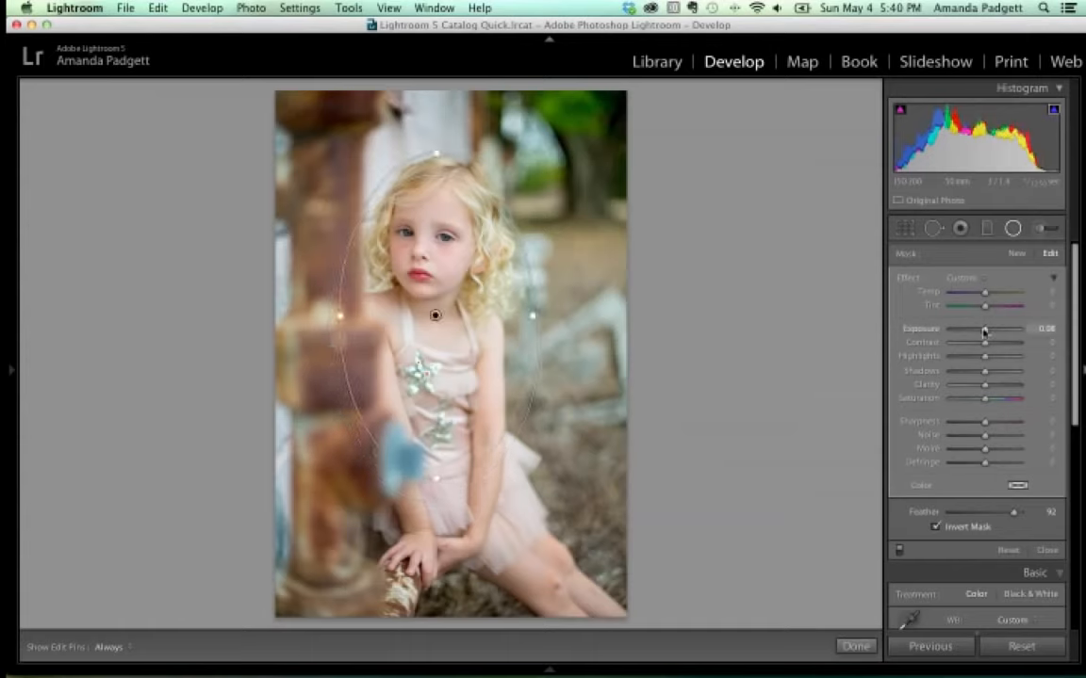
pyautogui.moveTo(985, 332); pyautogui.dragTo(986, 332)
pyautogui.hotkey('shift', 'm')
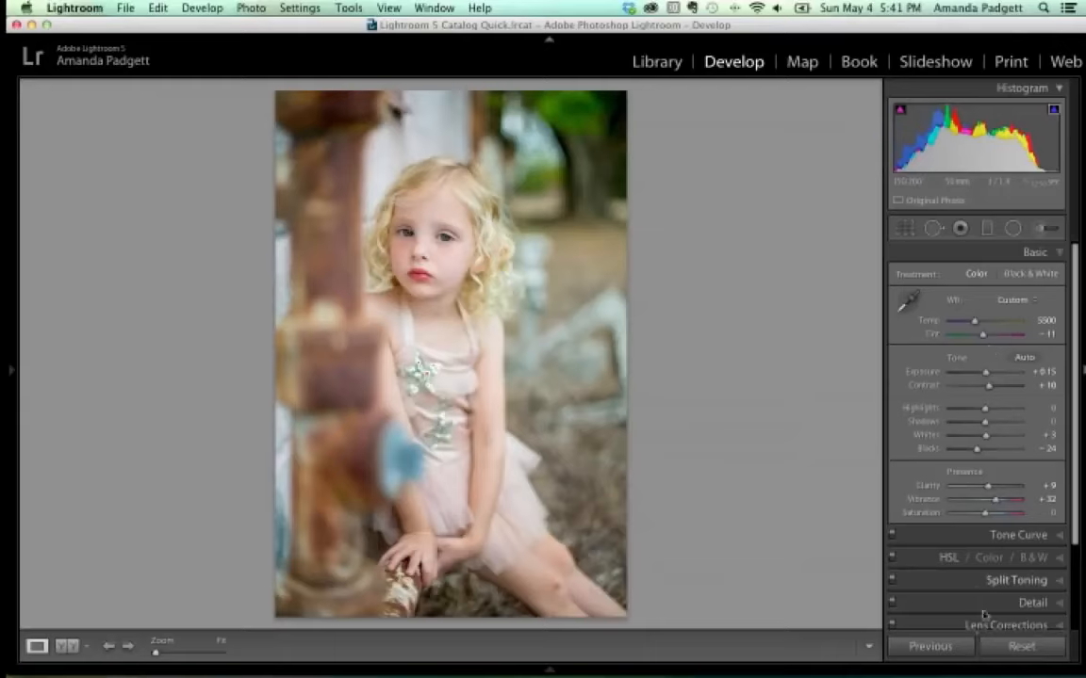
# Reset the Basic adjustments to defaults and reveal the left panel group.
pyautogui.click(1022, 648)
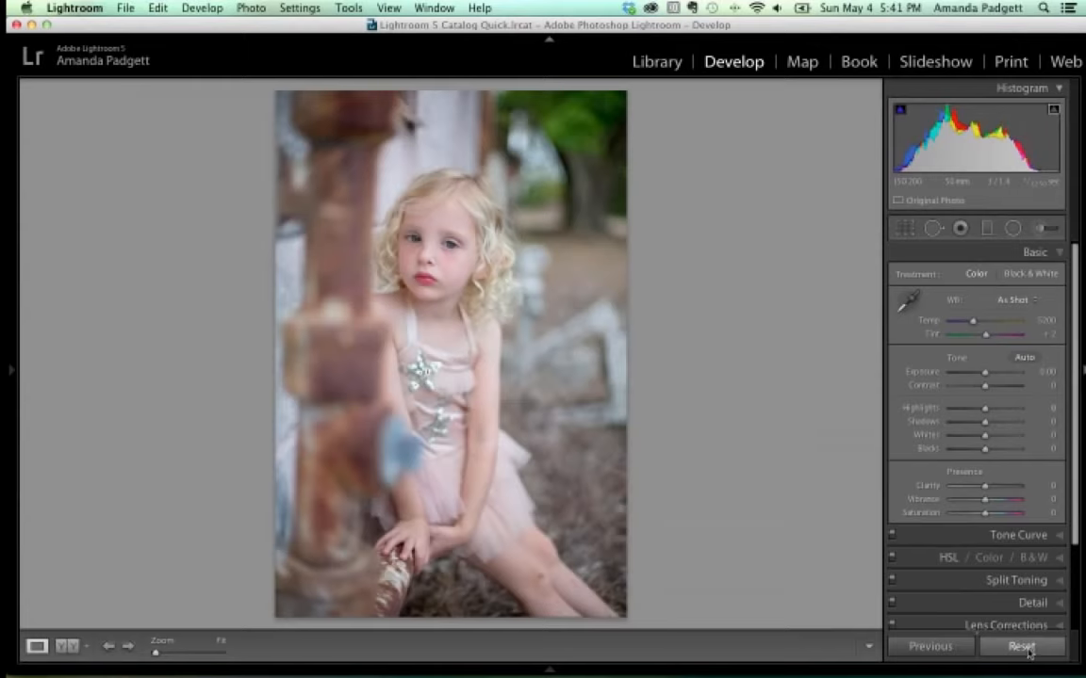
pyautogui.scroll(-1, 1033, 575)
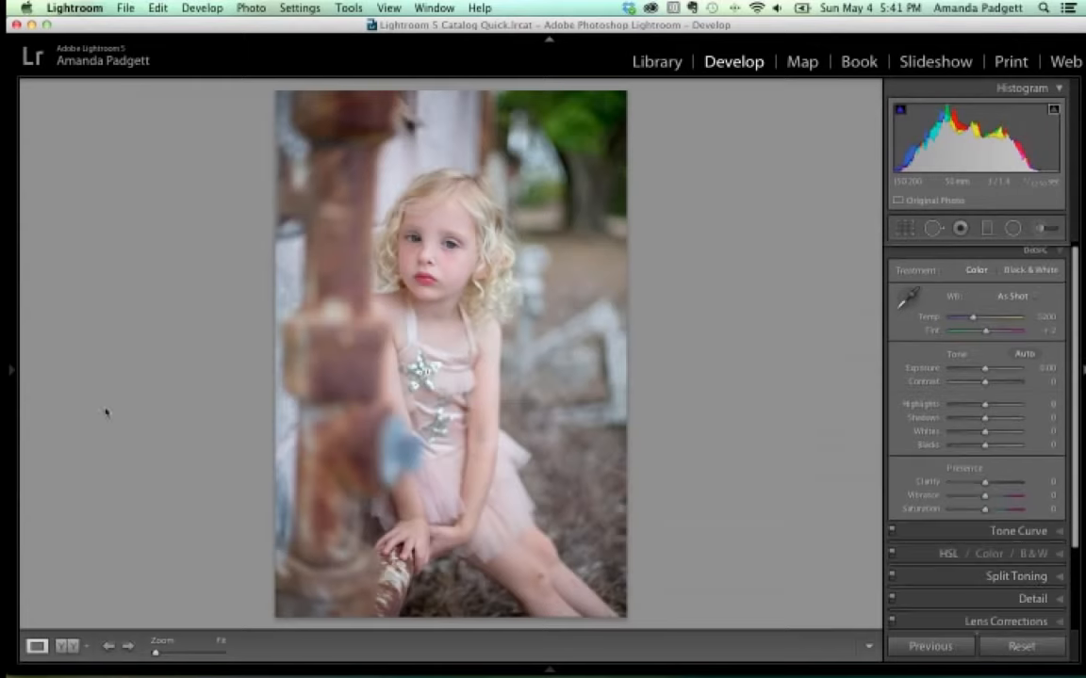
pyautogui.click(9, 348)
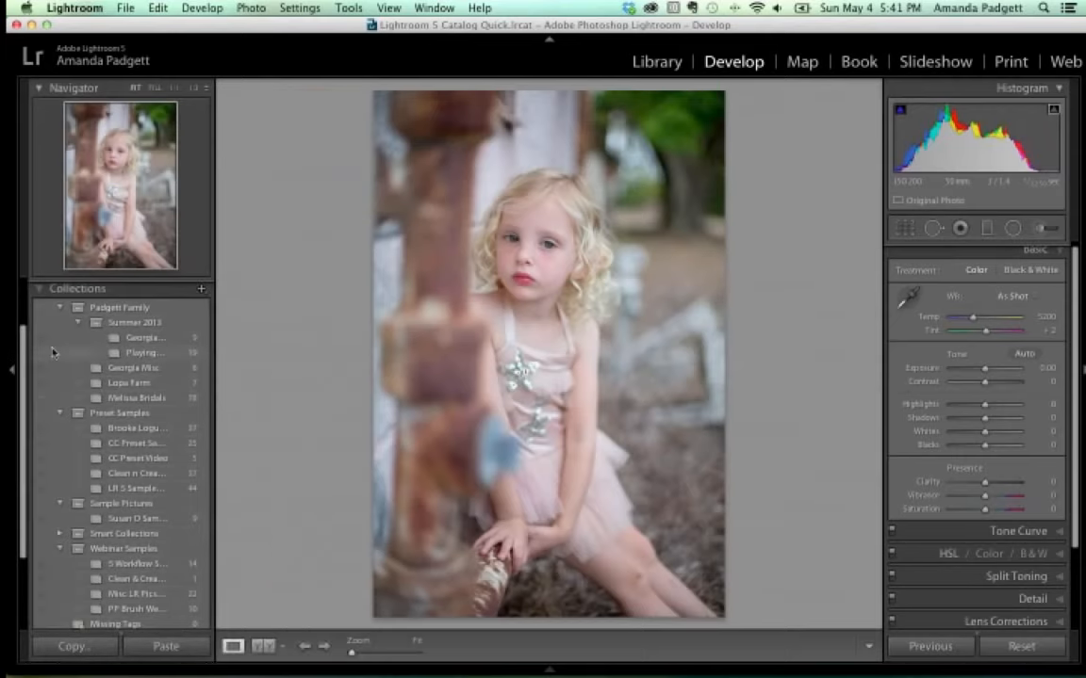
# Collapse Collections and expand Presets down to the PP Workflow Clean Edit folder.
pyautogui.click(43, 288)
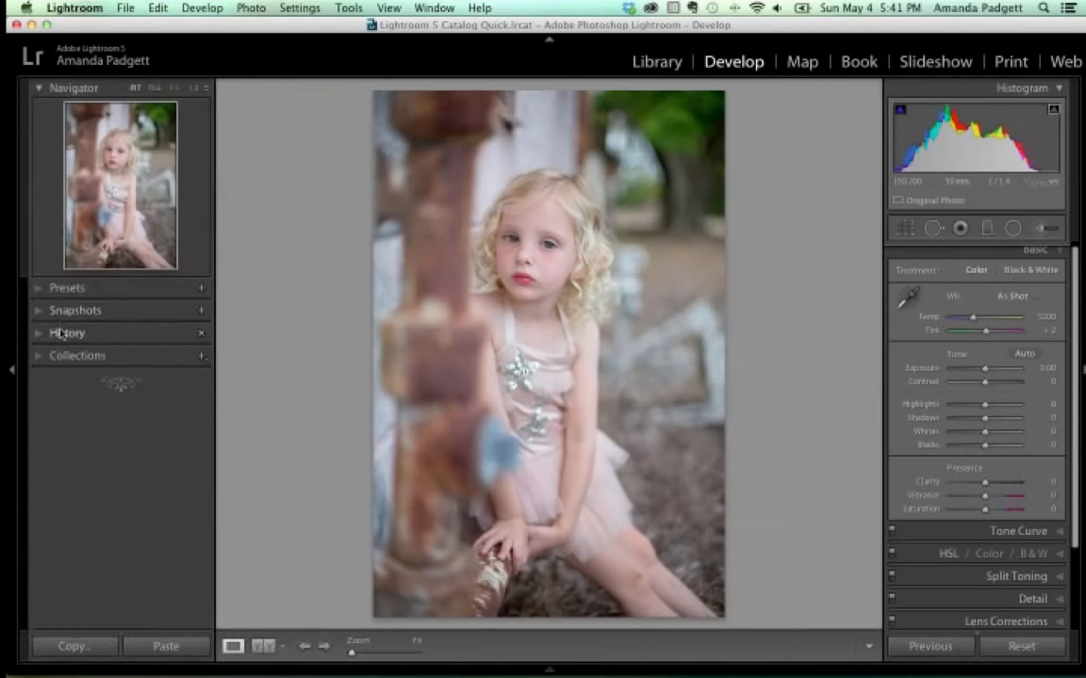
pyautogui.click(40, 288)
pyautogui.scroll(-5, 78, 325)
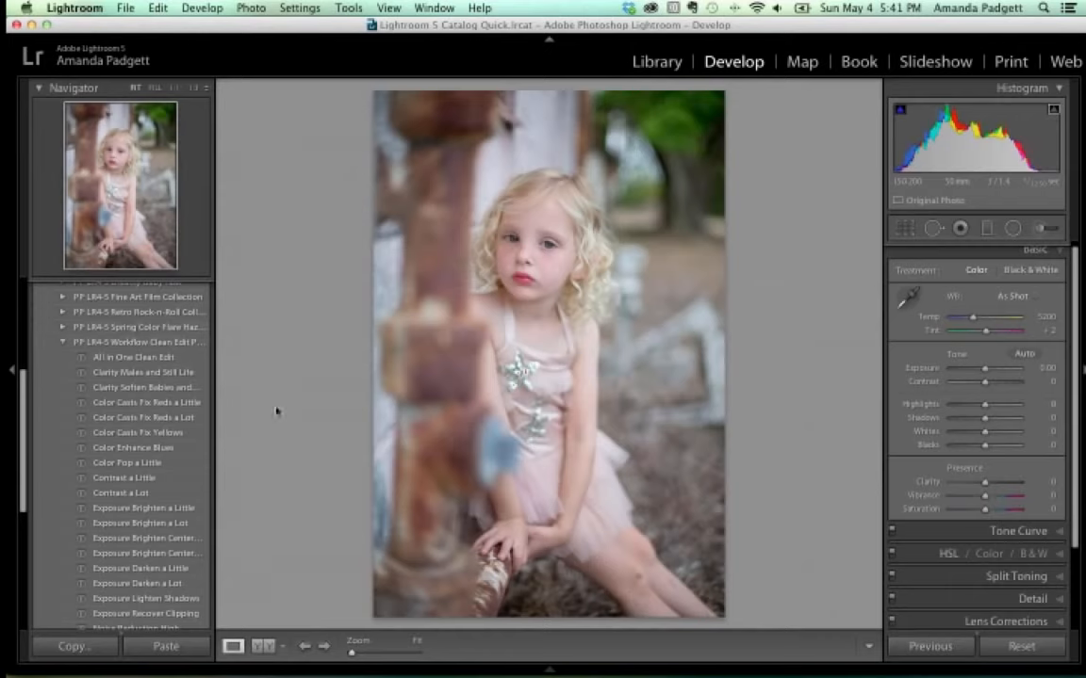
pyautogui.moveTo(421, 671)
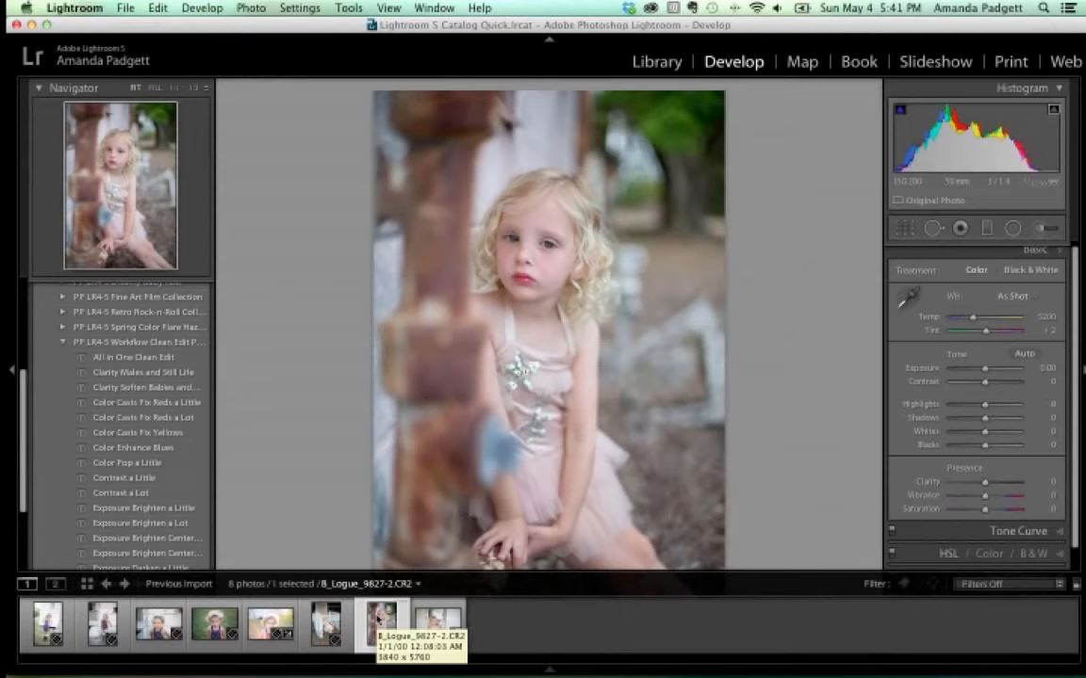
# Create a virtual copy of the portrait from the filmstrip and reselect the original photo.
pyautogui.rightClick(379, 618)
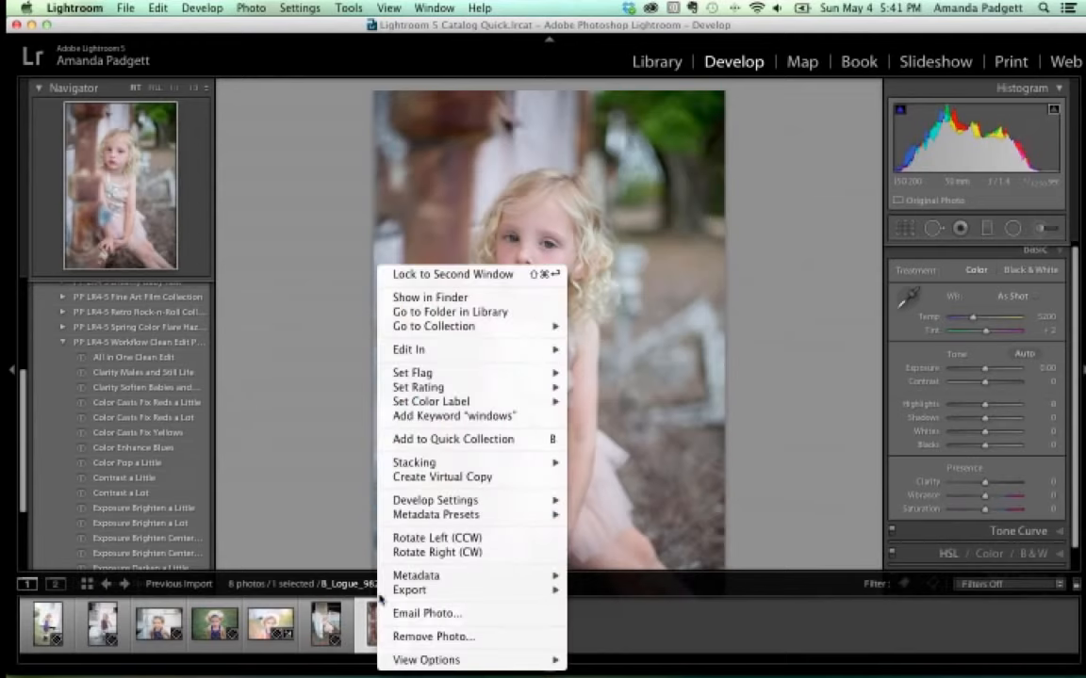
pyautogui.click(396, 478)
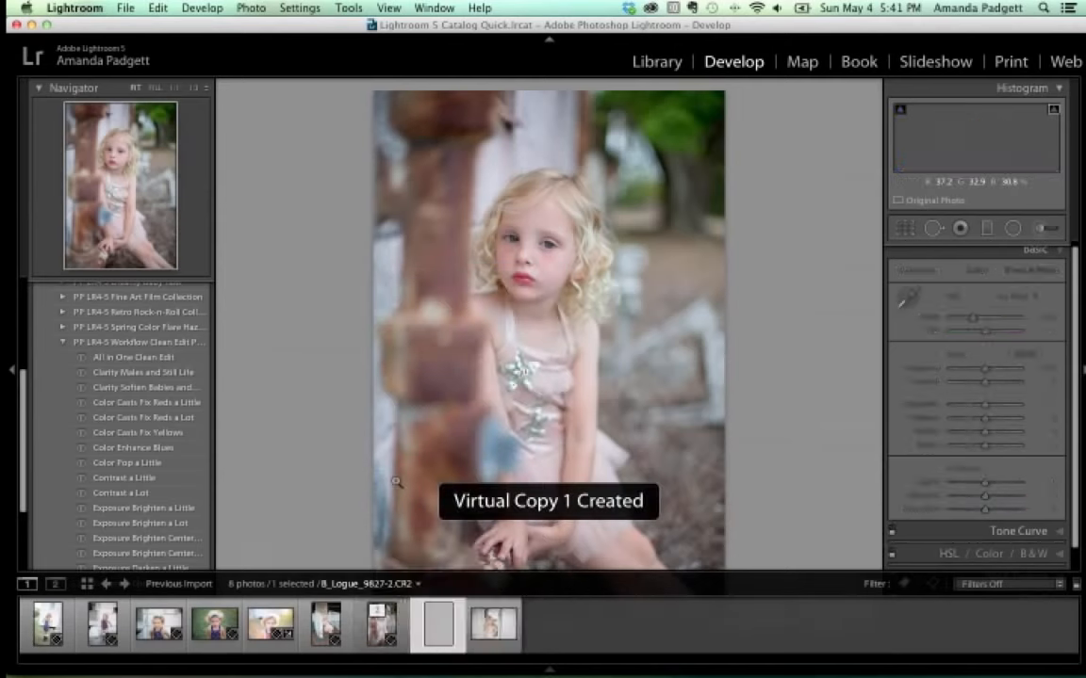
pyautogui.moveTo(476, 664)
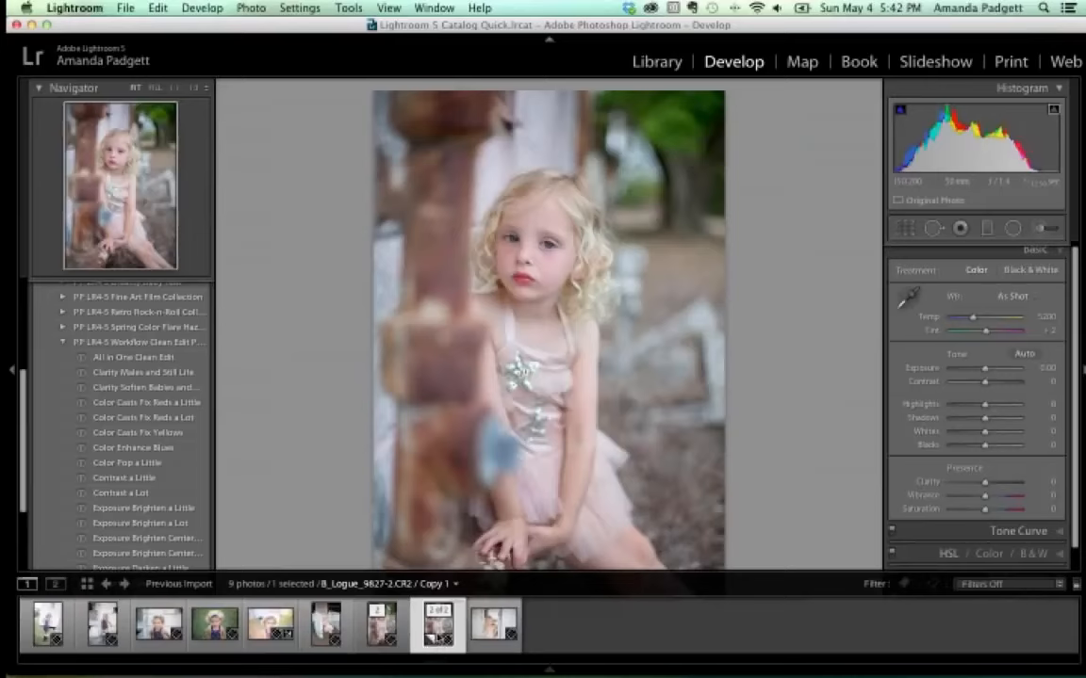
pyautogui.click(381, 623)
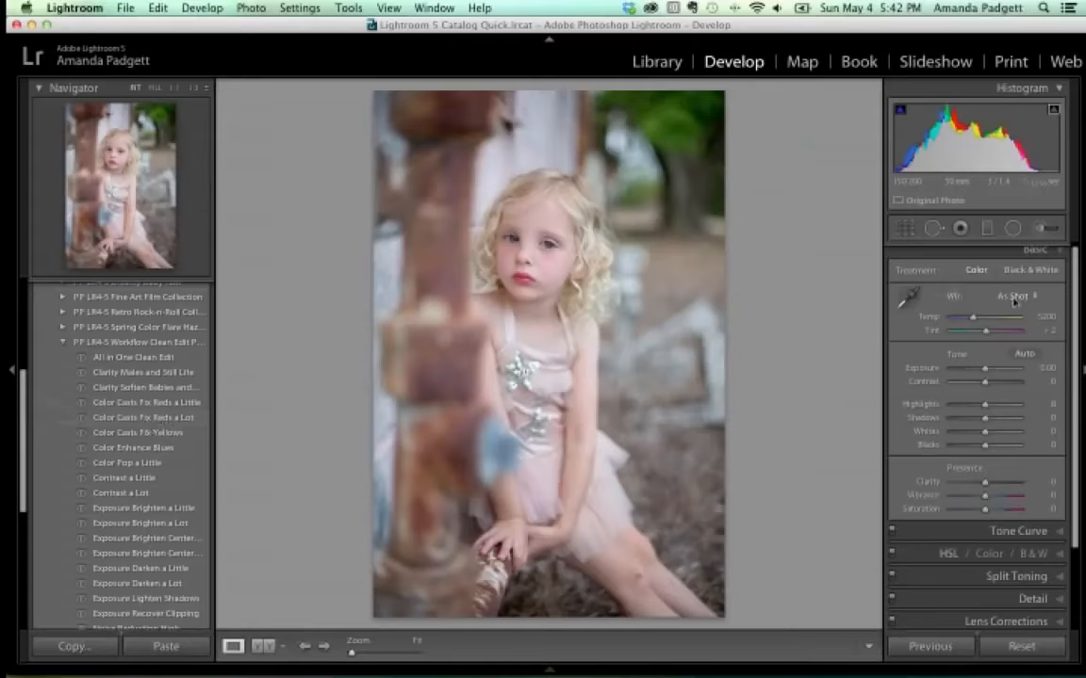
pyautogui.scroll(-1, 1018, 510)
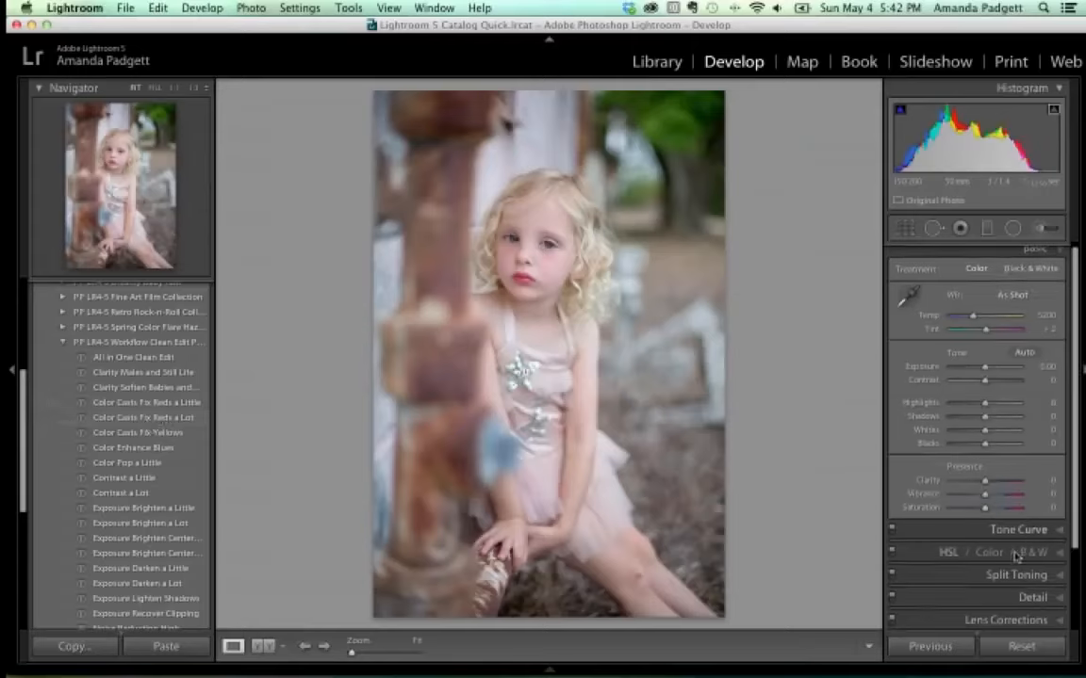
pyautogui.scroll(-1, 1020, 589)
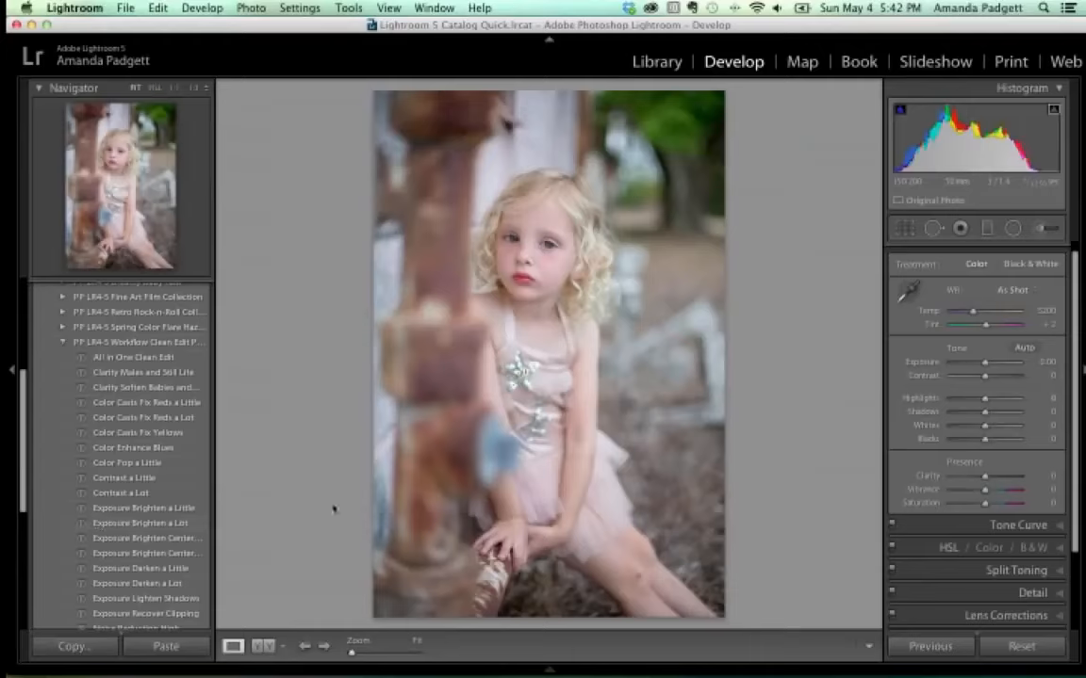
# Apply the Clarity Moms and Still Life and Contrast a Little presets.
pyautogui.click(159, 388)
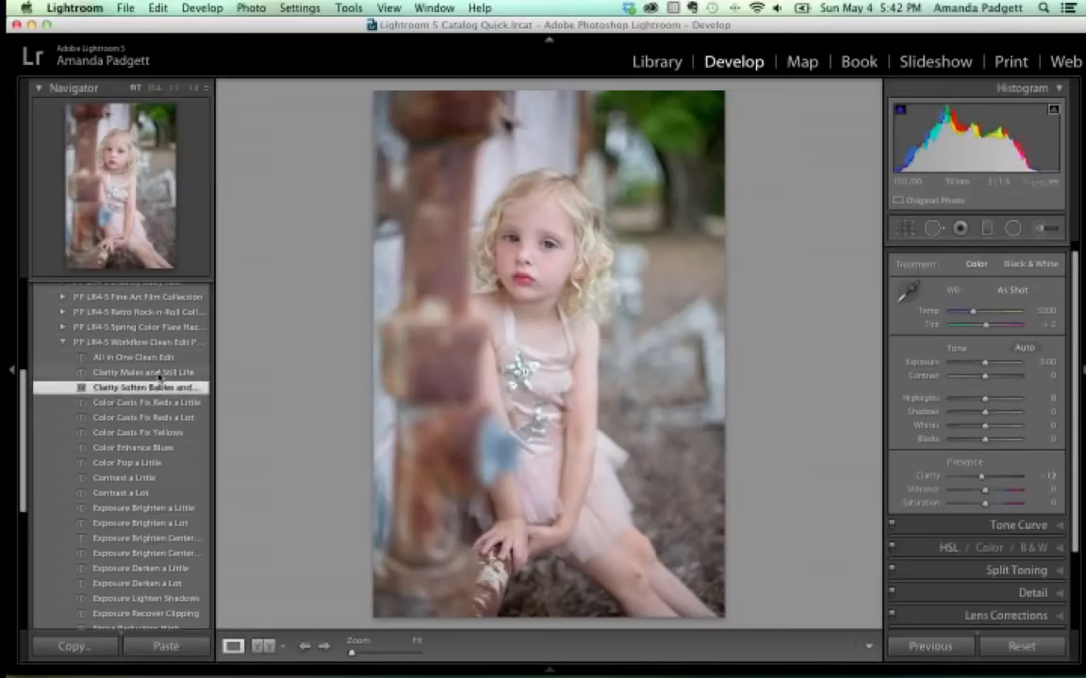
pyautogui.click(159, 373)
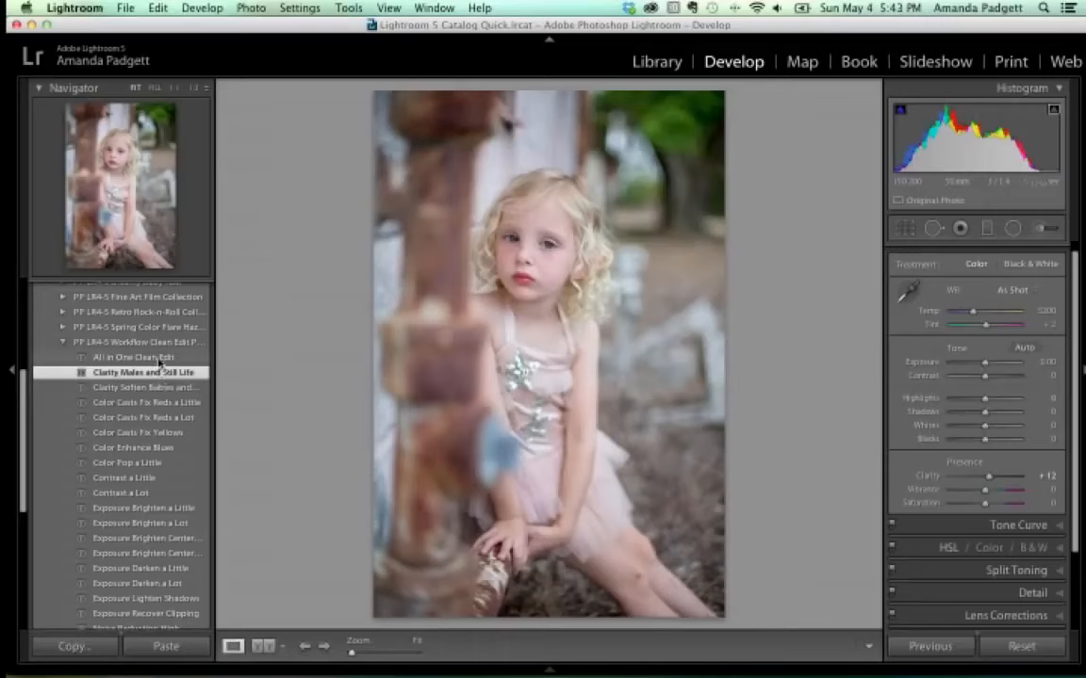
pyautogui.click(153, 479)
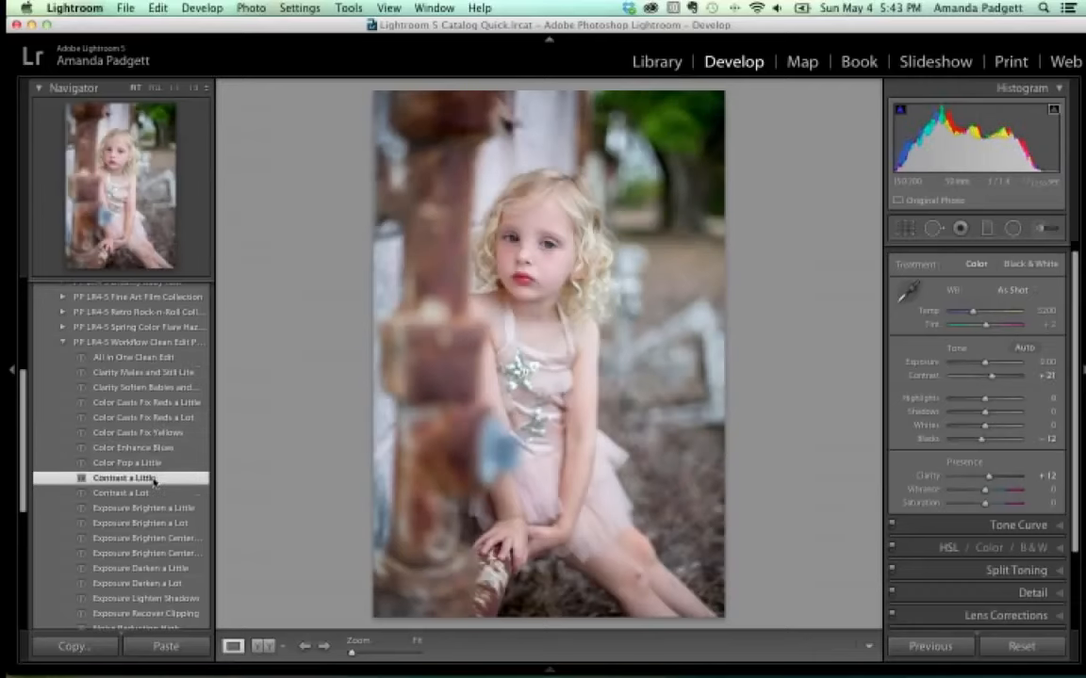
pyautogui.scroll(-2, 153, 481)
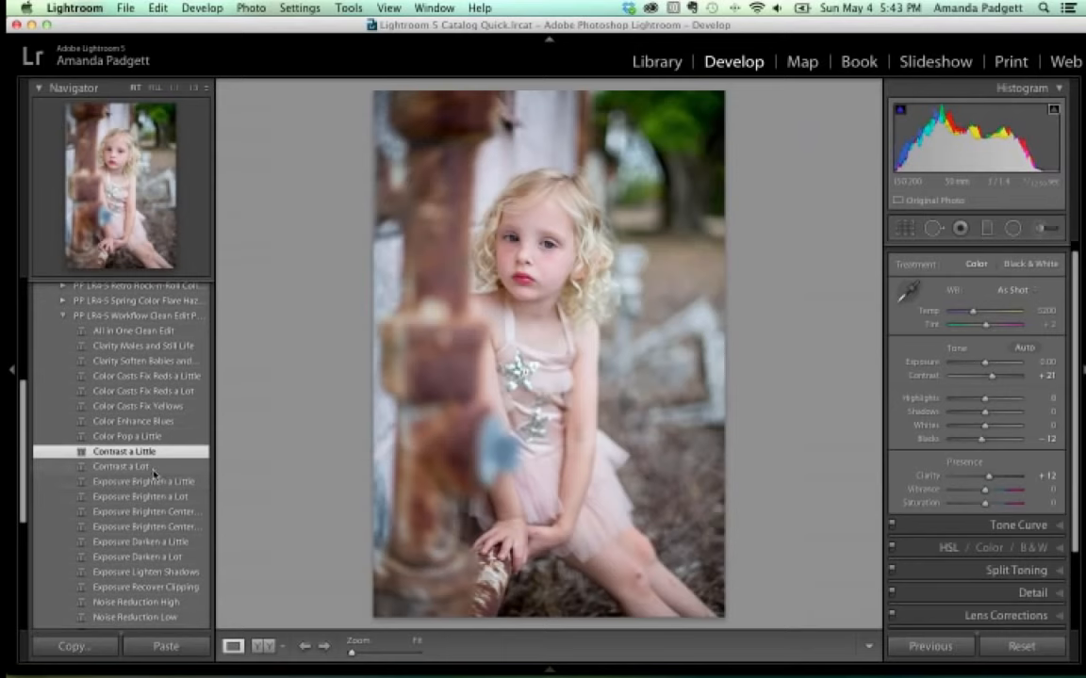
# Try Contrast a Lot and Exposure Brighten a Little, undo both, and widen the presets panel.
pyautogui.click(153, 469)
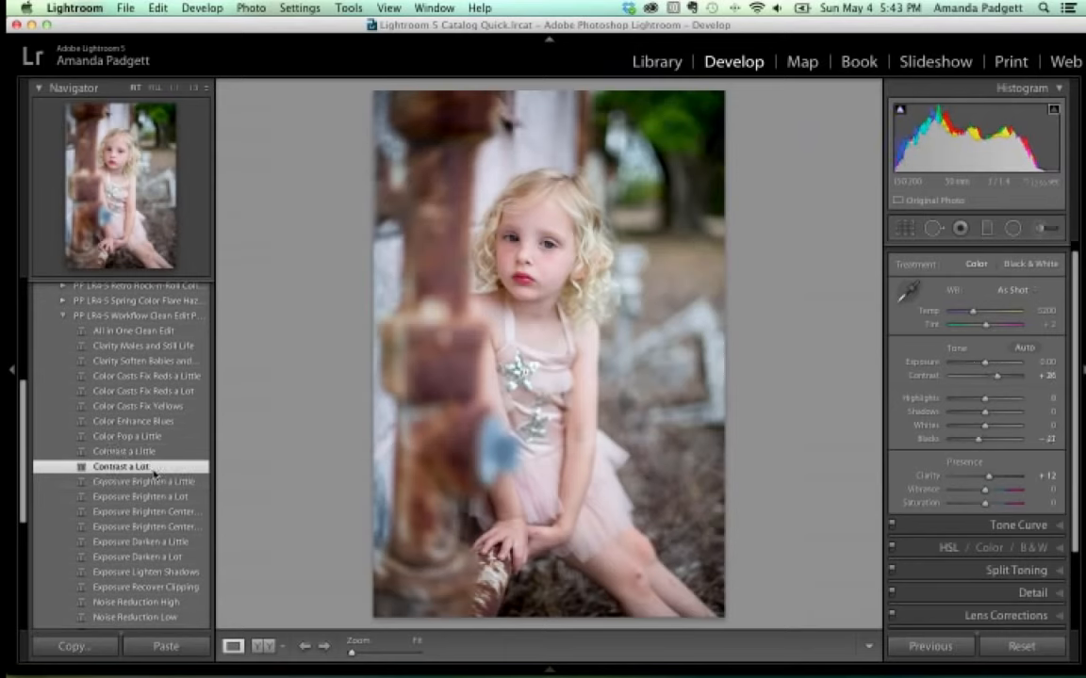
pyautogui.scroll(-3, 154, 472)
pyautogui.click(153, 446)
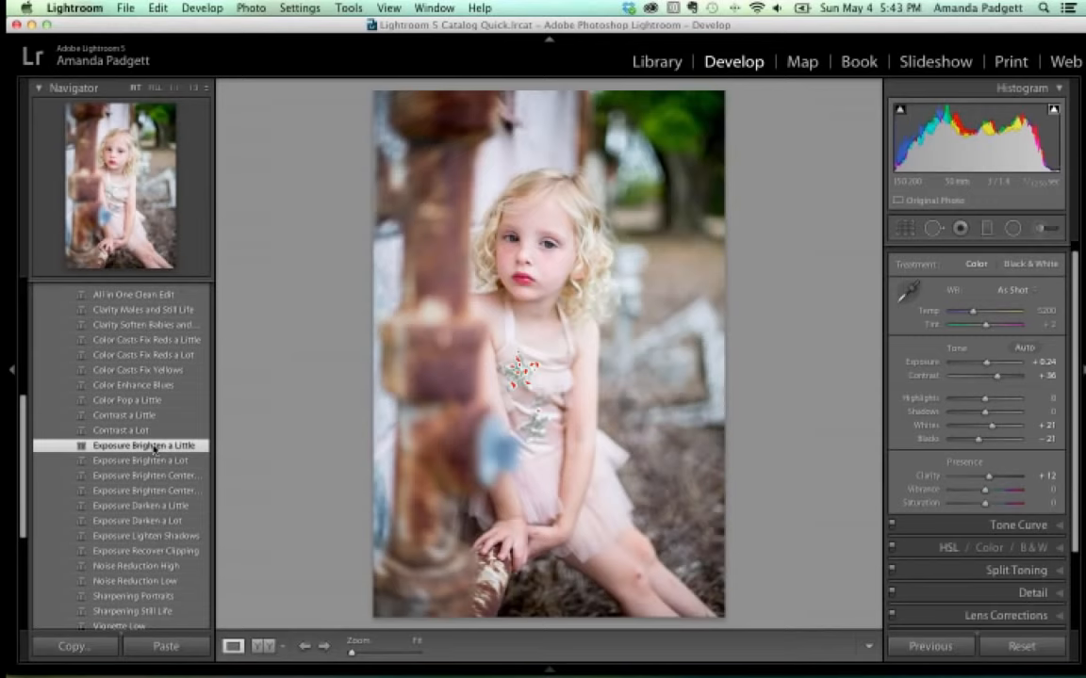
pyautogui.press('super+z')
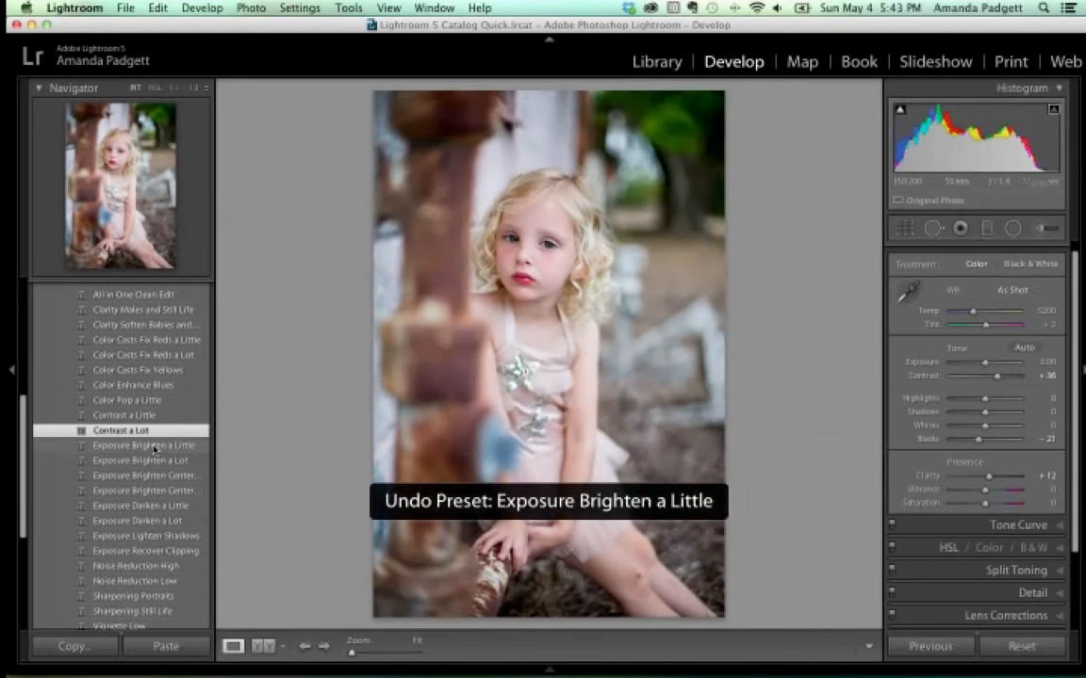
pyautogui.press('super+z')
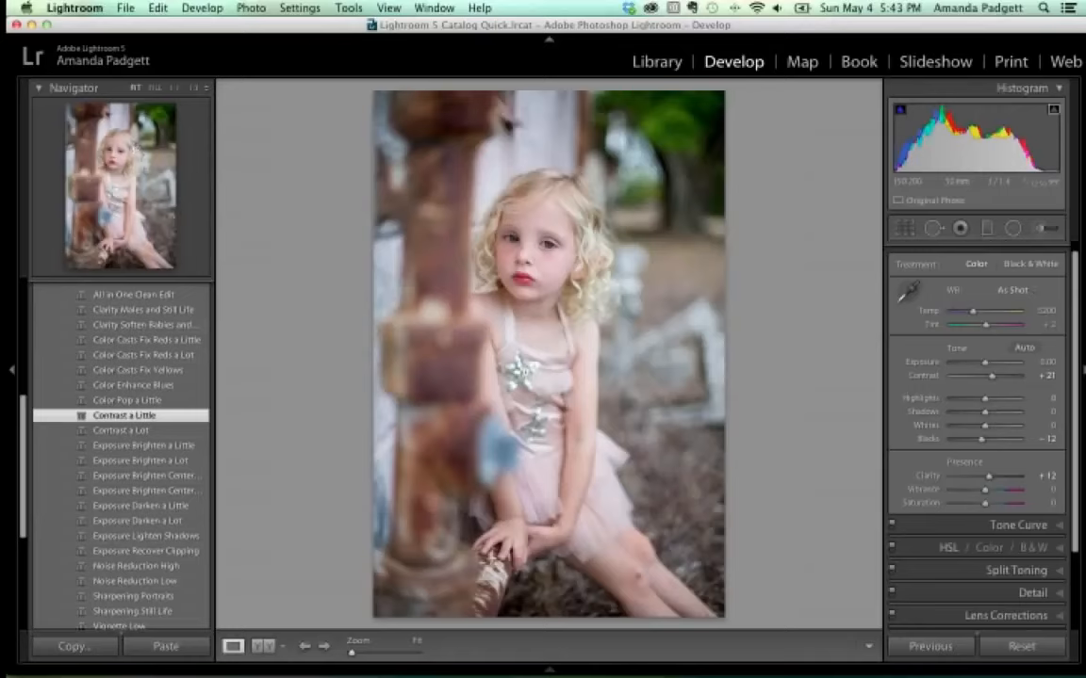
pyautogui.moveTo(215, 262); pyautogui.dragTo(262, 264)
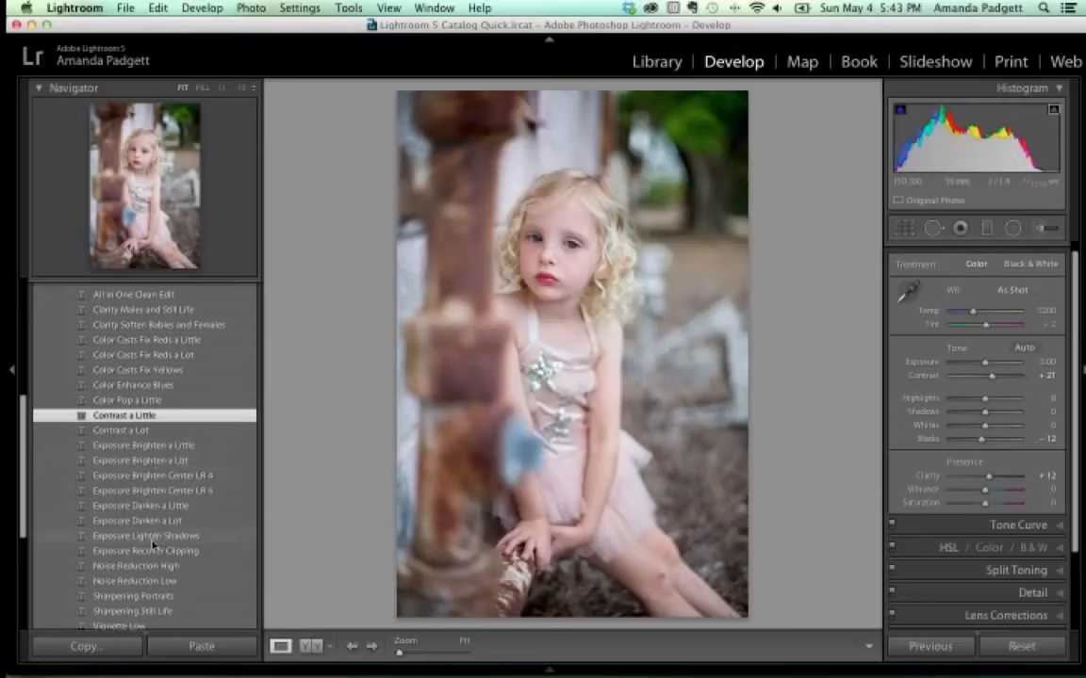
# Try Contrast a Lot, undo it, and apply Exposure Brighten a Little with Contrast a Little.
pyautogui.click(150, 449)
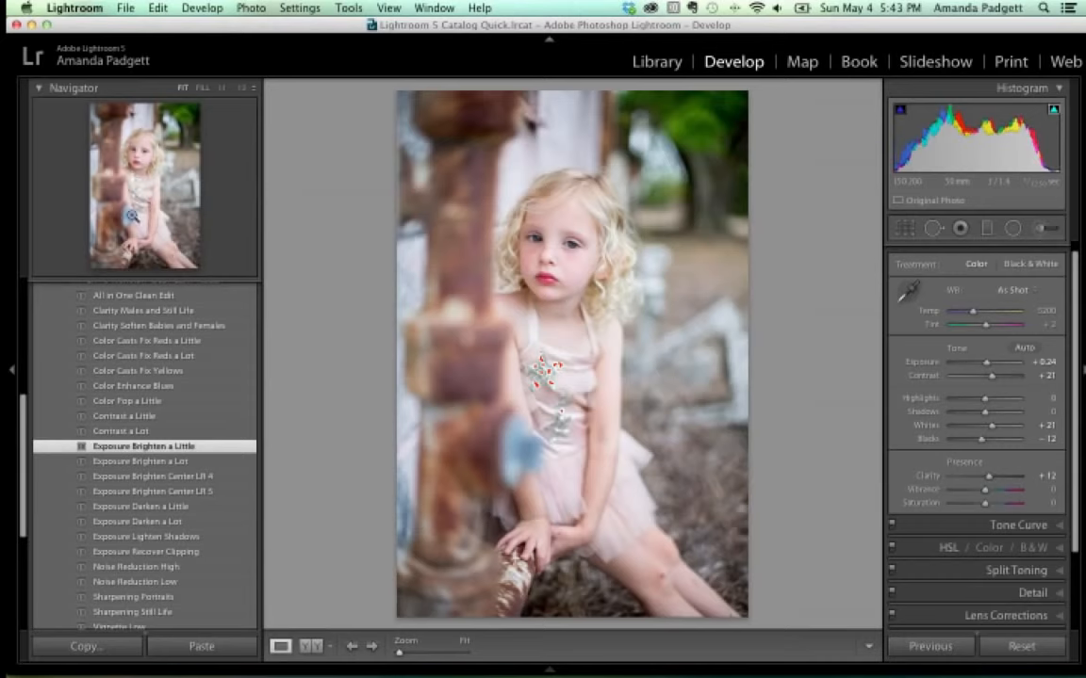
pyautogui.click(155, 432)
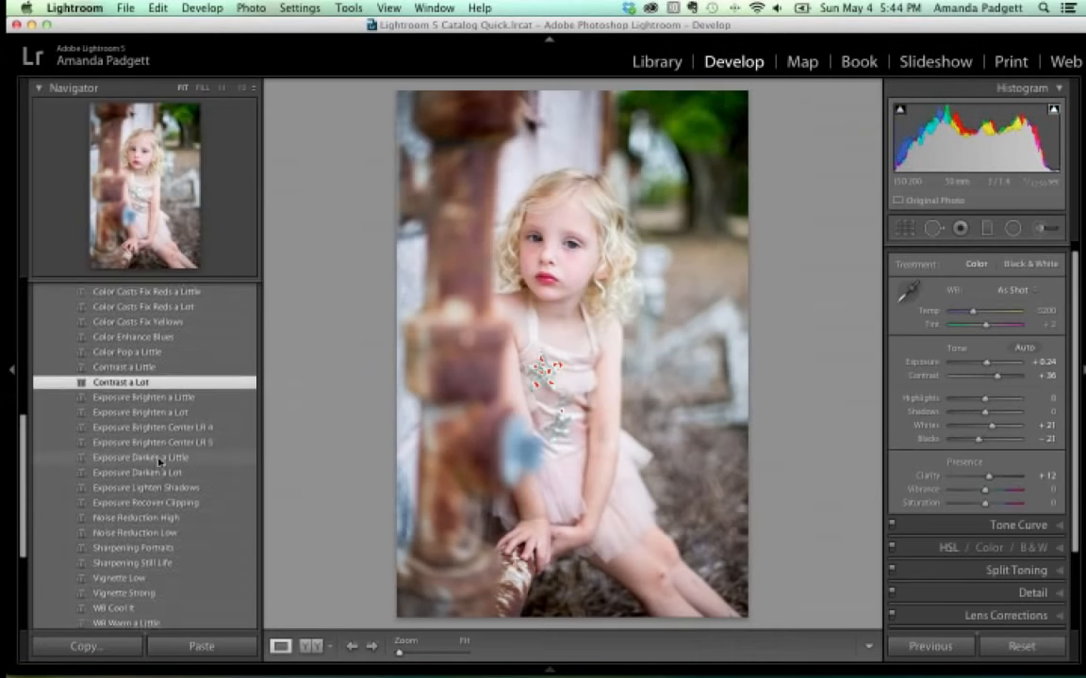
pyautogui.scroll(-2, 150, 424)
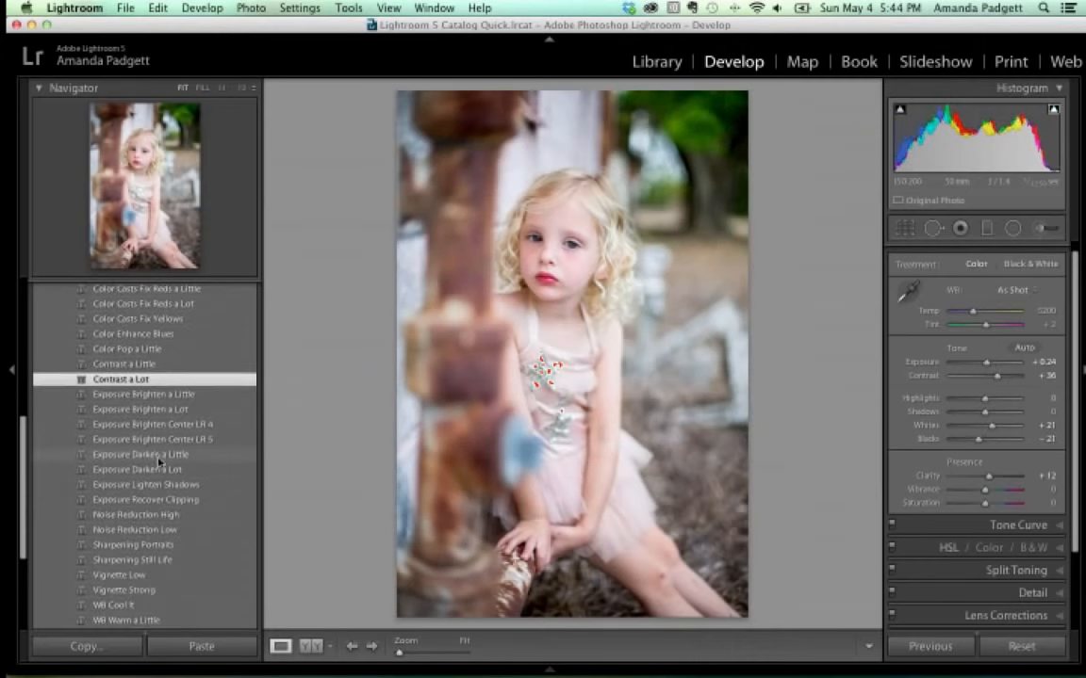
pyautogui.click(161, 396)
pyautogui.press('super+z')
pyautogui.press('super+z')
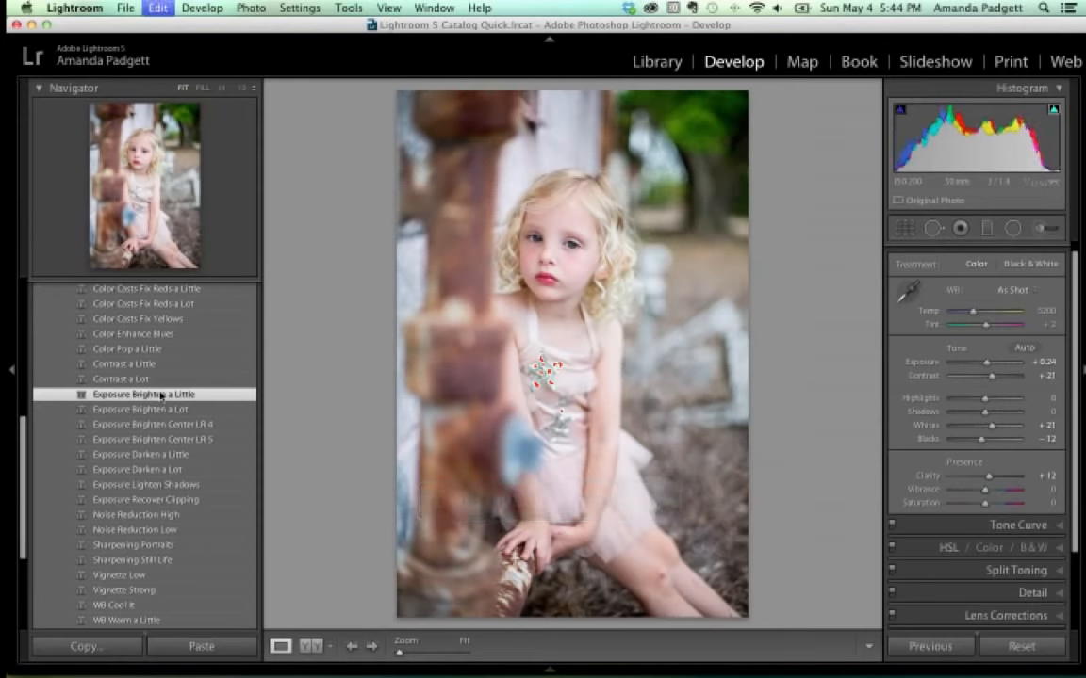
pyautogui.press('super+z')
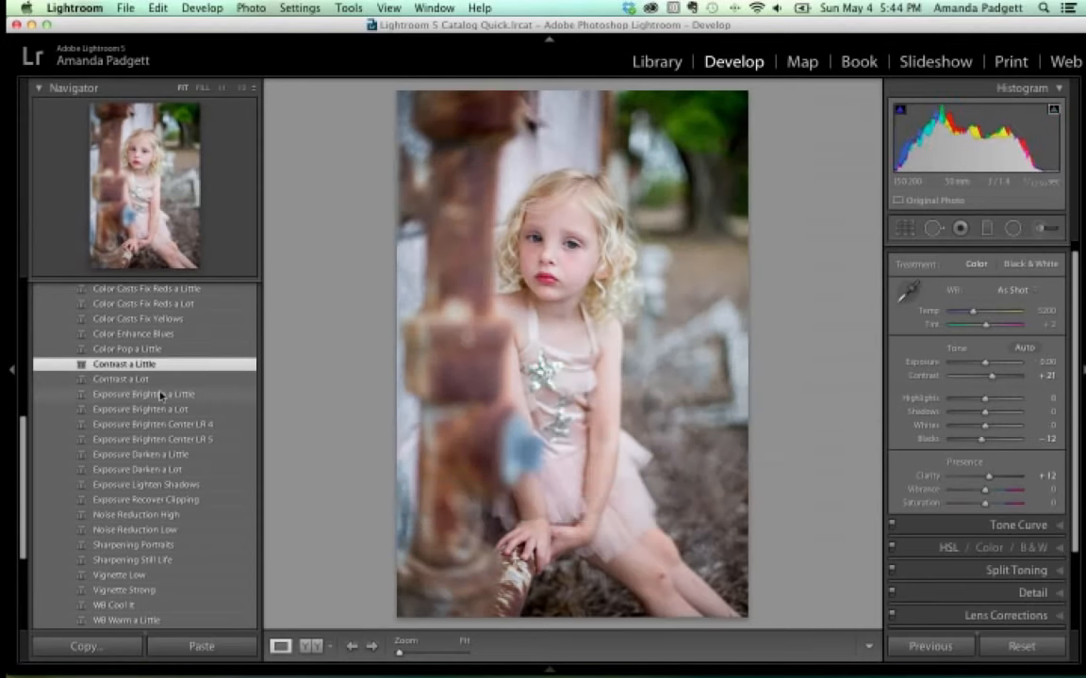
pyautogui.click(158, 396)
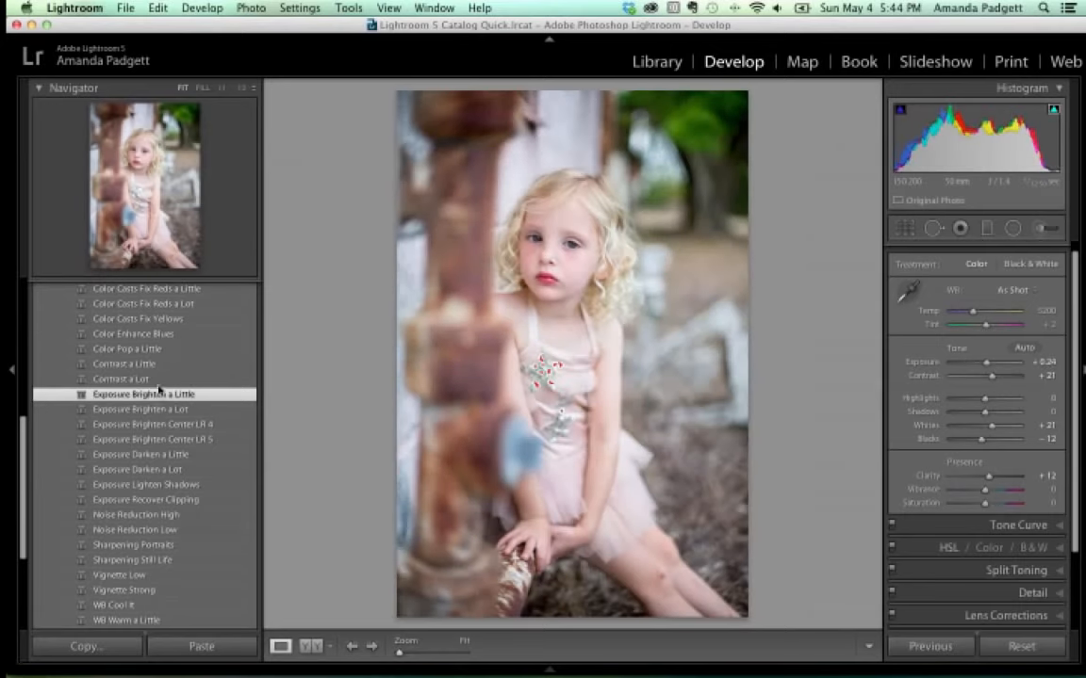
pyautogui.click(159, 366)
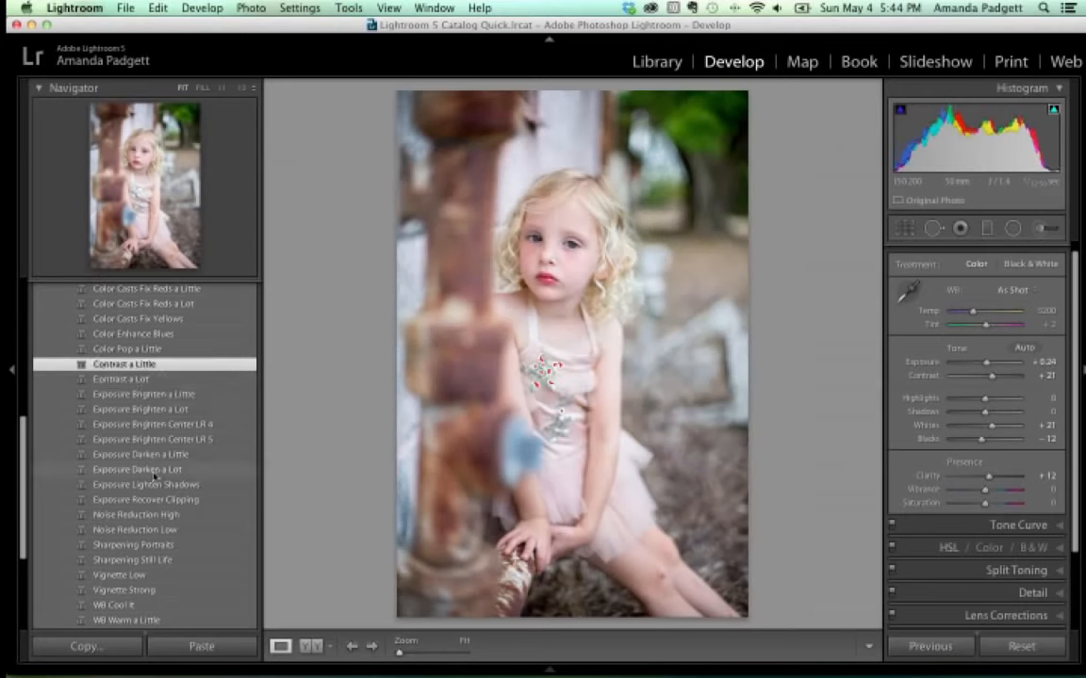
pyautogui.scroll(-2, 142, 476)
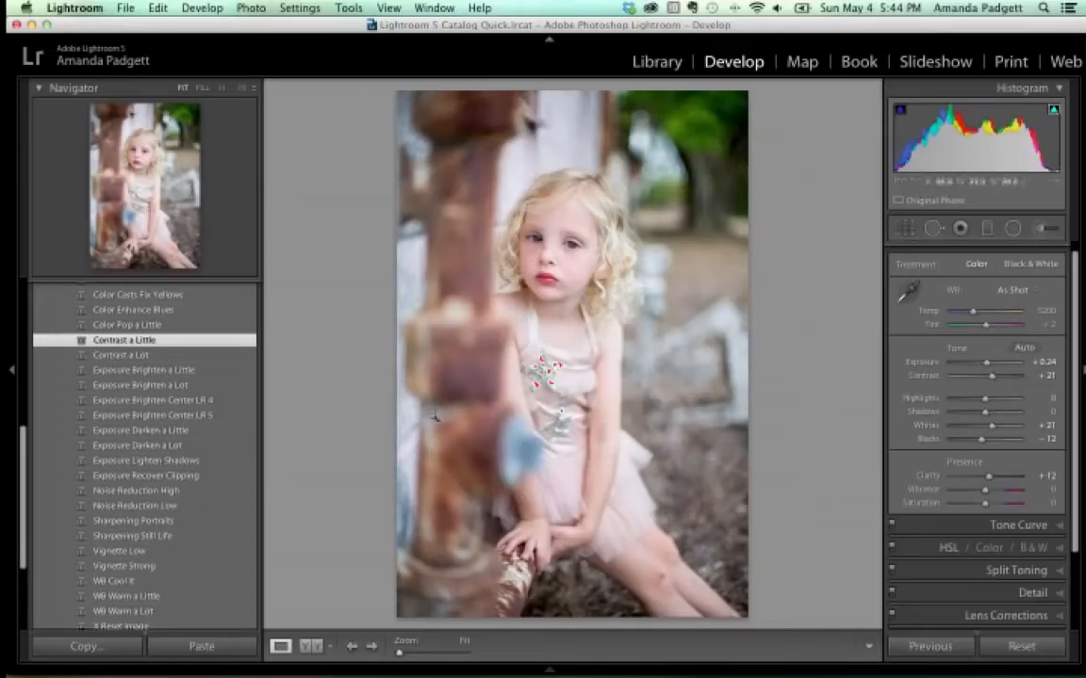
# Apply Sharpening Portraits, Vignette Low and WB Warm a Little, then show Before/After side by side.
pyautogui.click(182, 522)
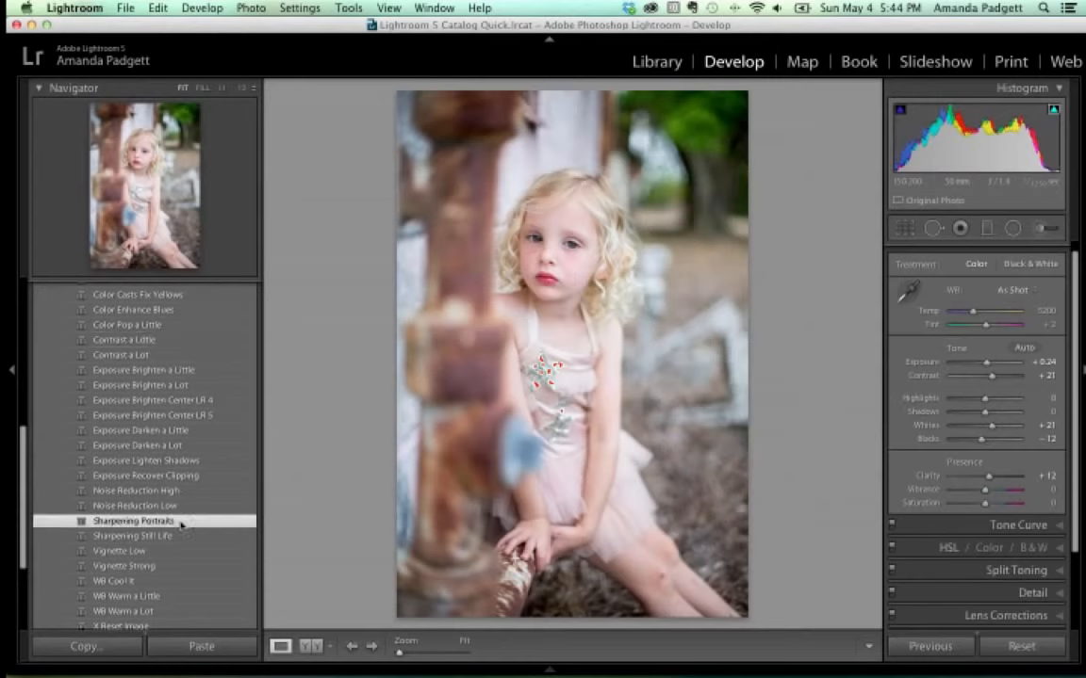
pyautogui.scroll(-2, 174, 518)
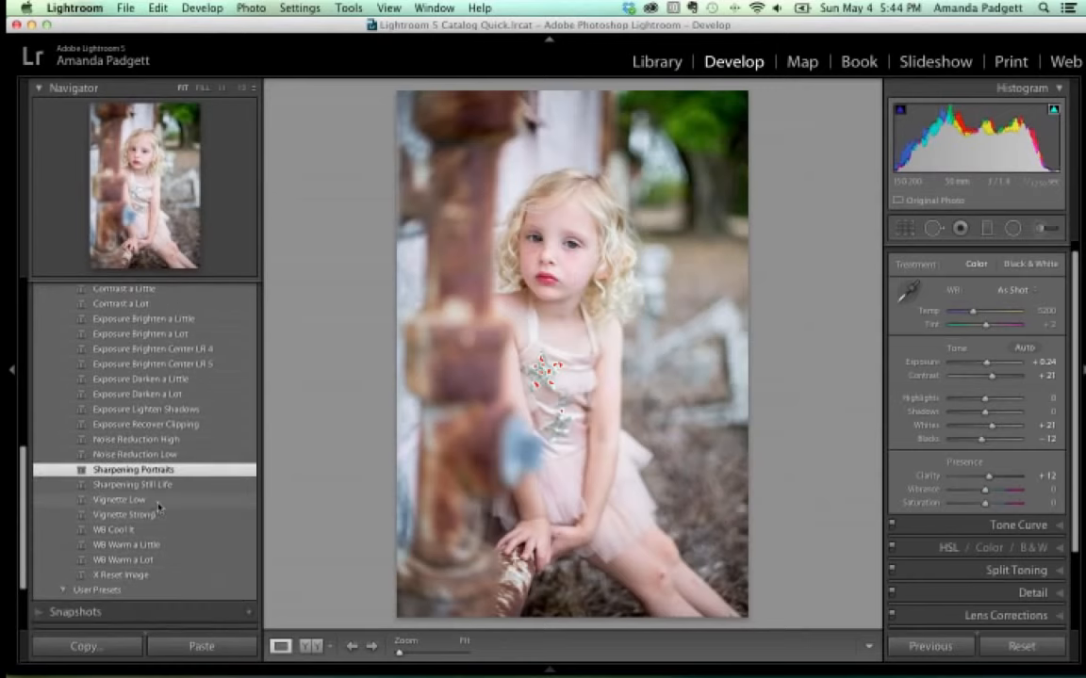
pyautogui.click(158, 505)
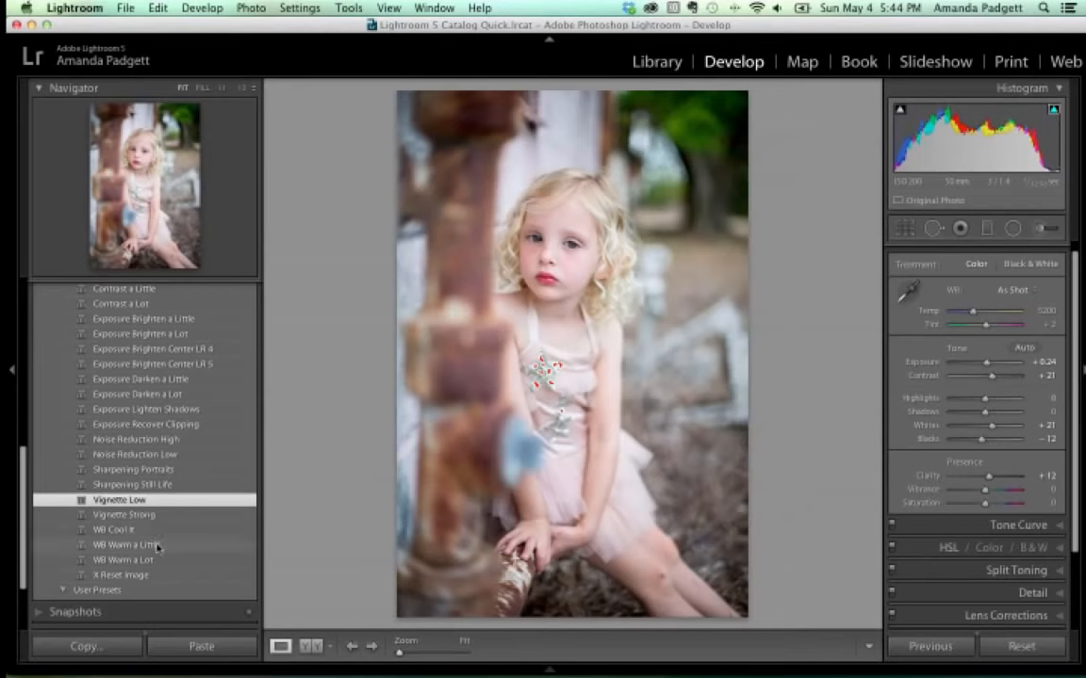
pyautogui.click(156, 545)
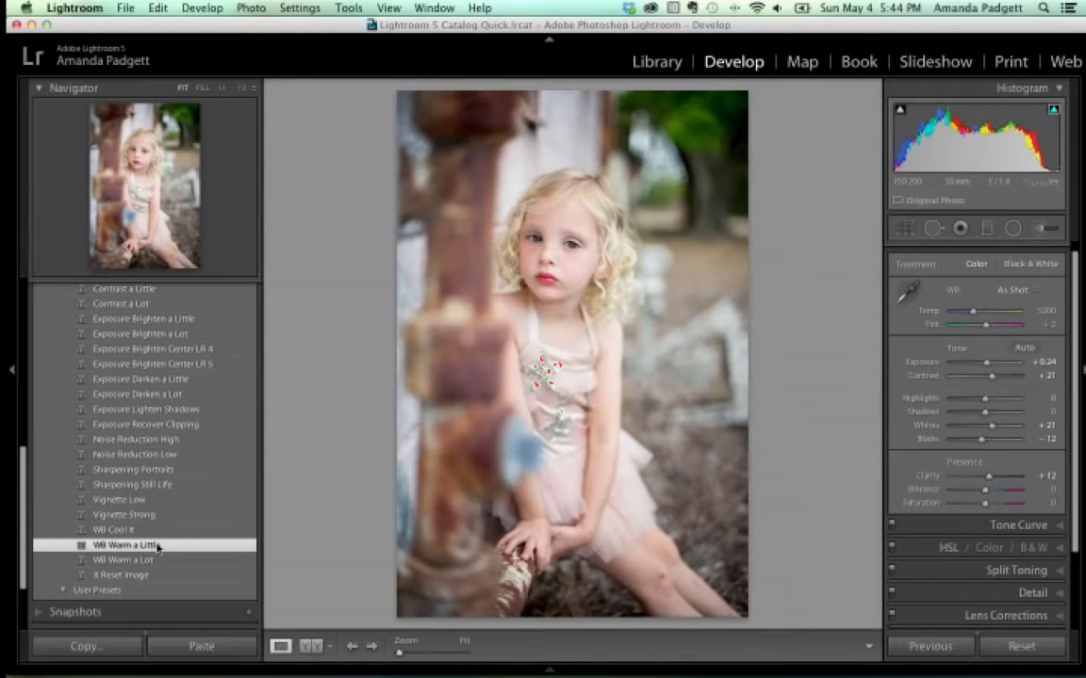
pyautogui.click(312, 647)
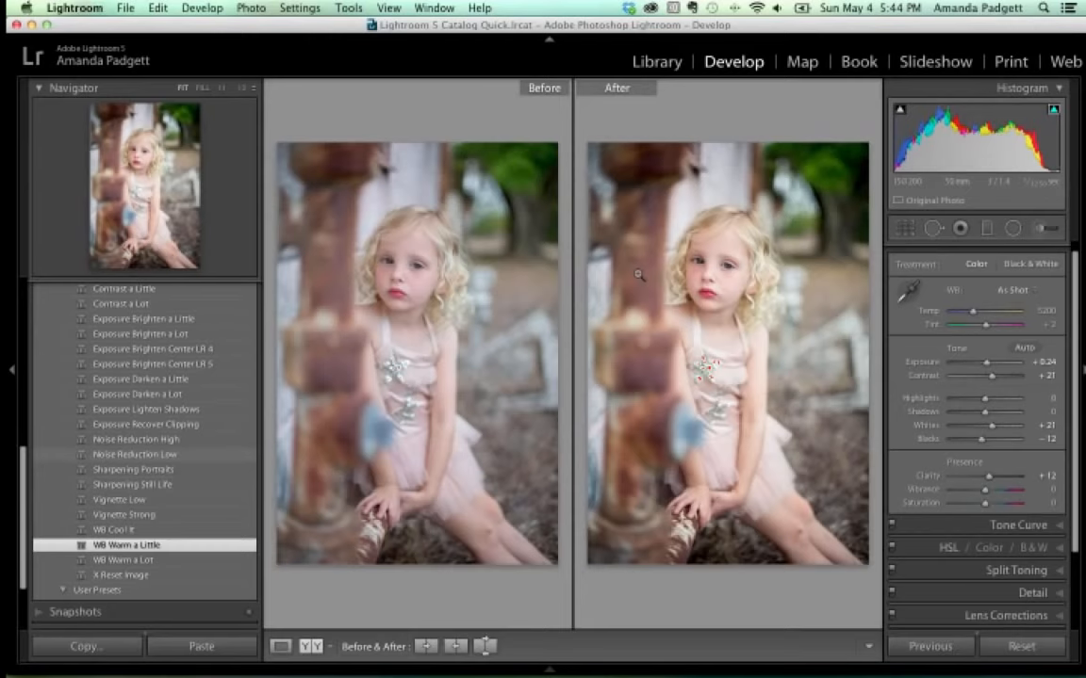
# Hide the side panels, restore the left panel, and expand the PP LR4-5 Clean and Creative Adv Workflow presets.
pyautogui.press('Tab')
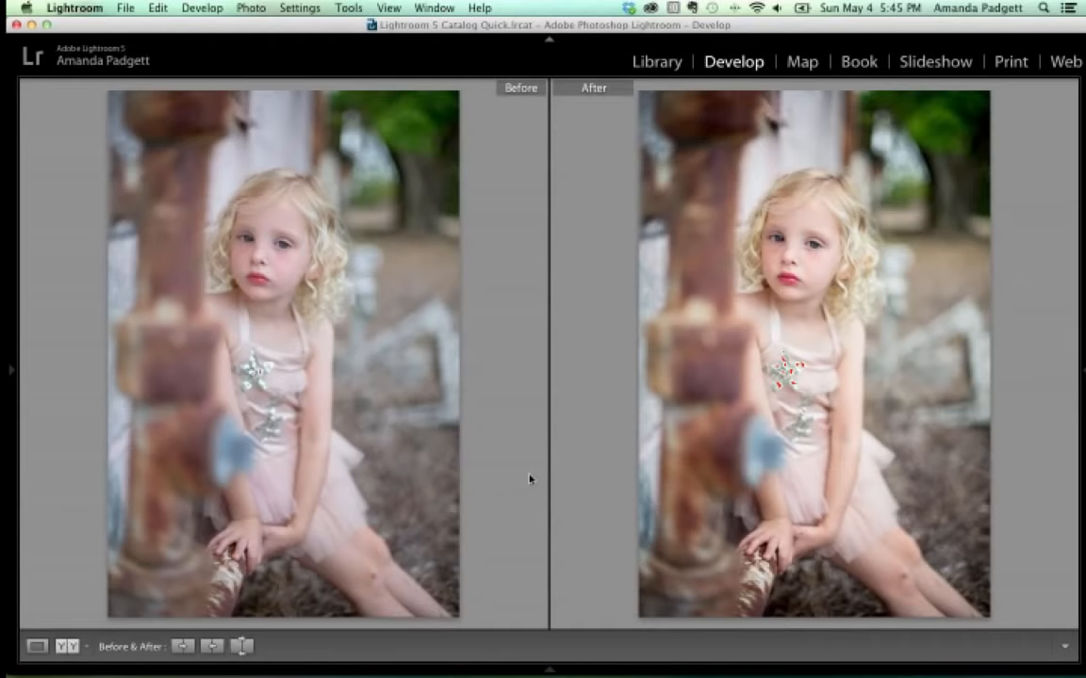
pyautogui.click(15, 368)
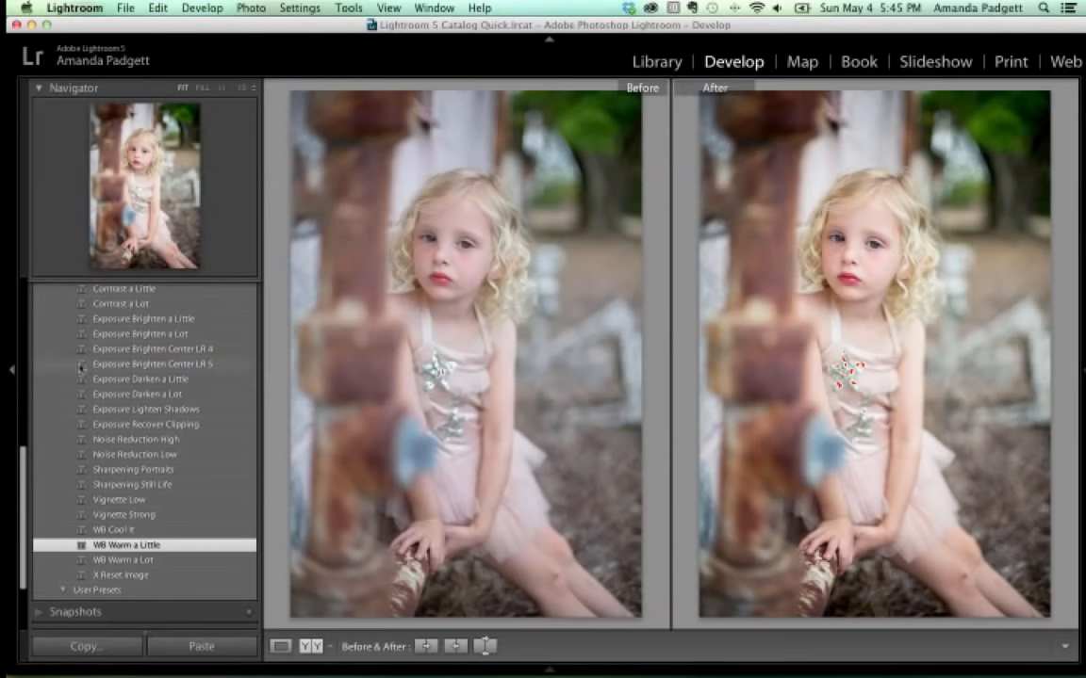
pyautogui.scroll(5, 97, 338)
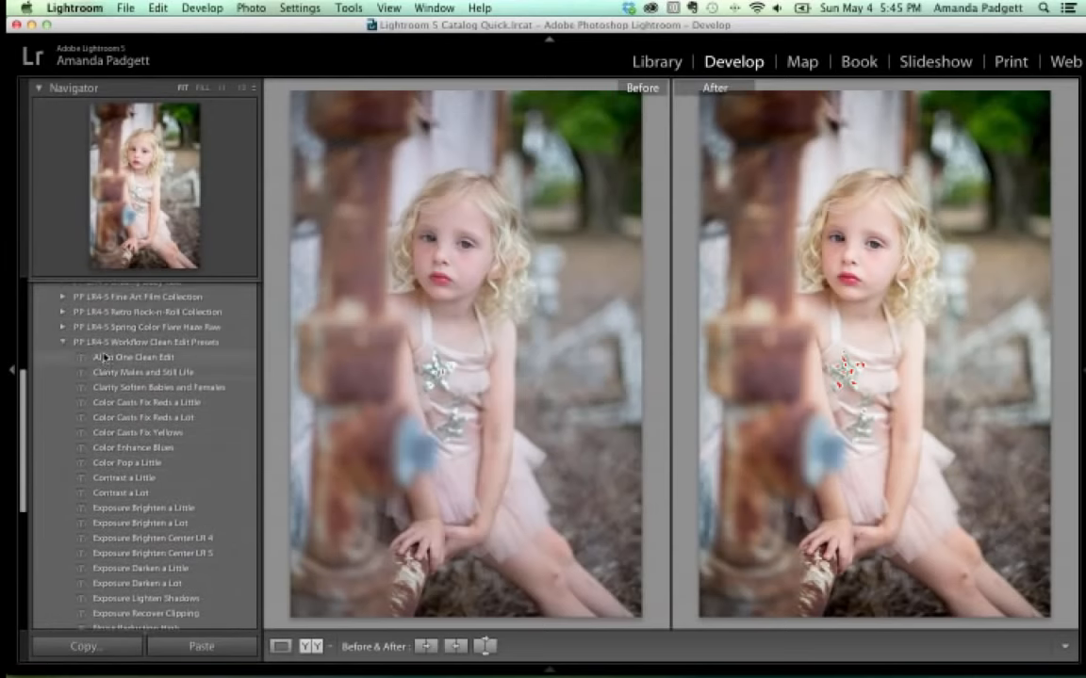
pyautogui.scroll(-8, 105, 358)
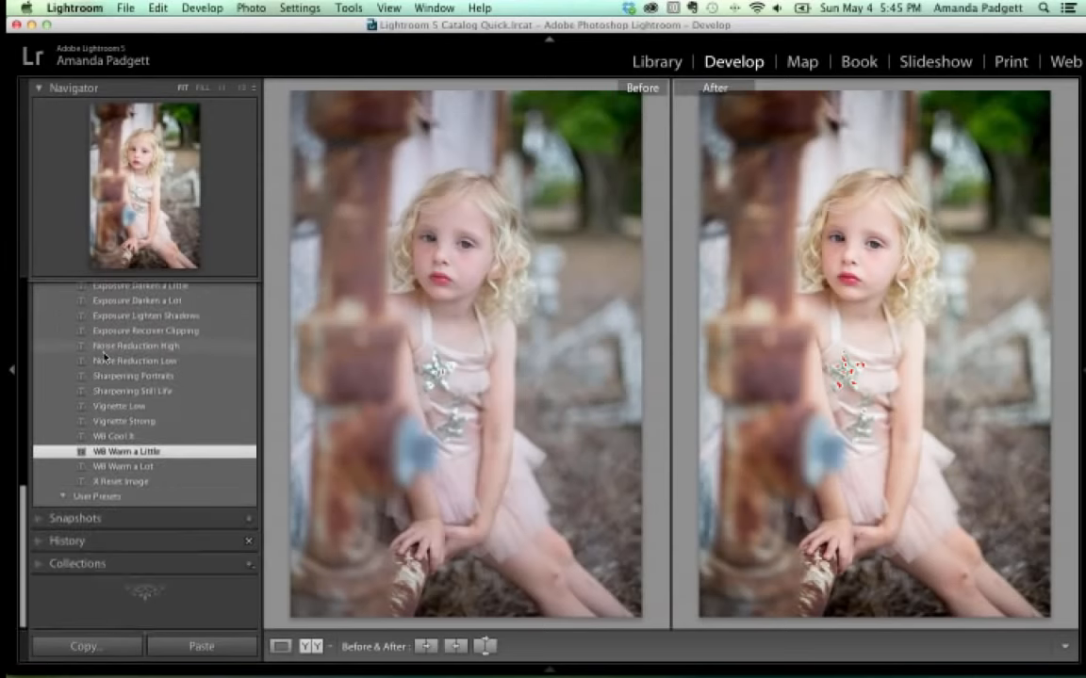
pyautogui.scroll(9, 105, 356)
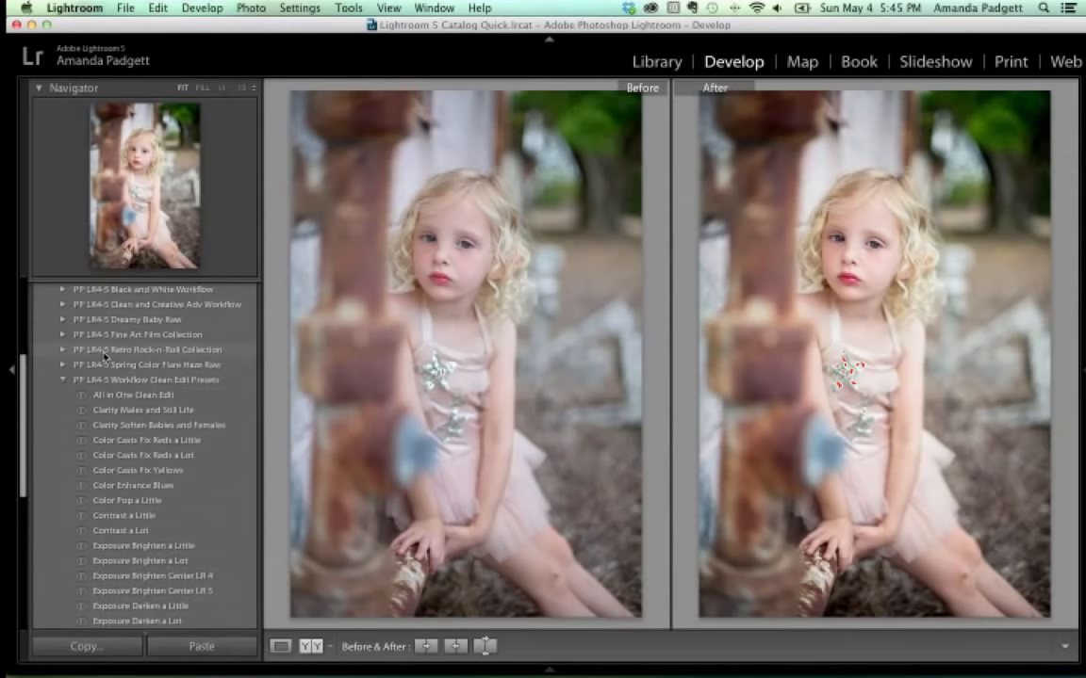
pyautogui.scroll(2, 106, 356)
pyautogui.click(65, 332)
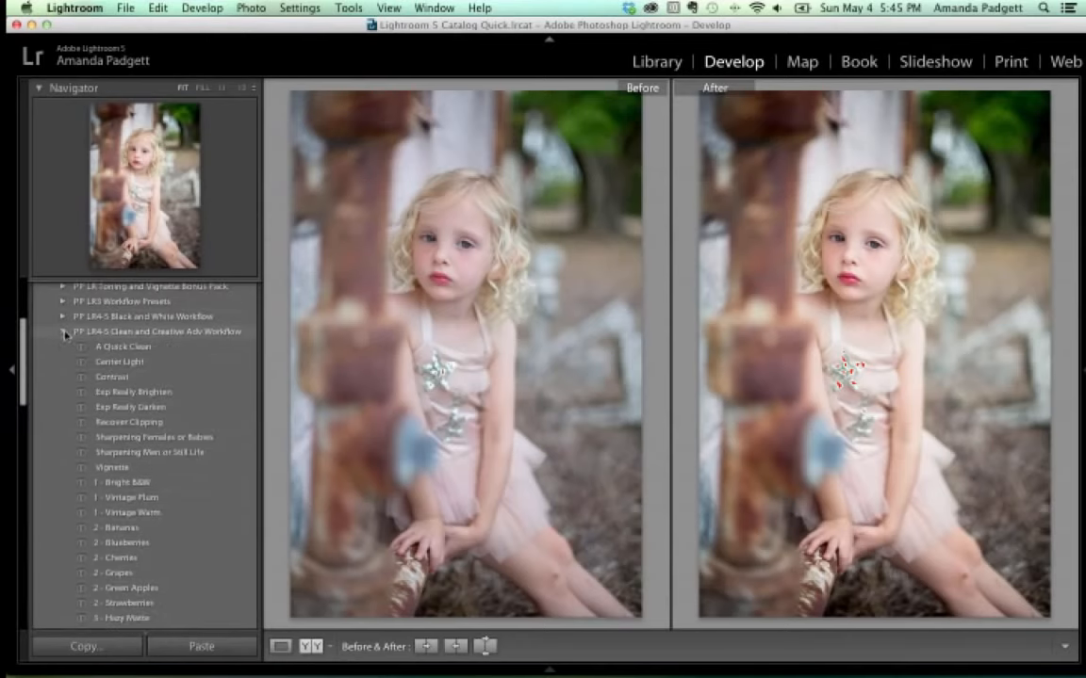
pyautogui.scroll(-5, 166, 407)
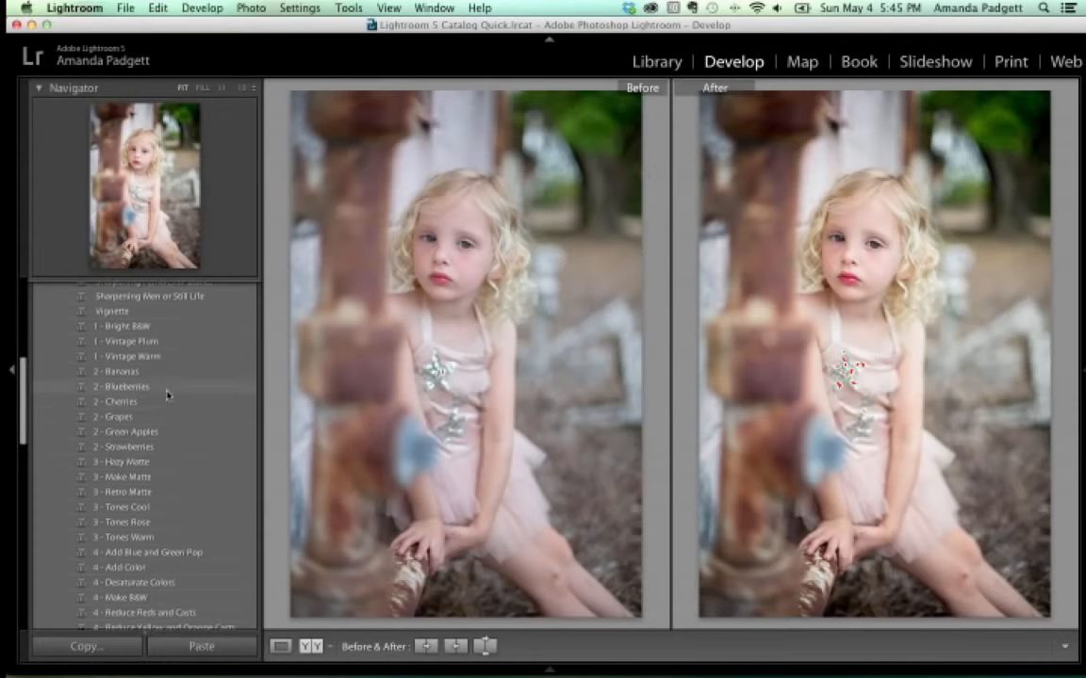
# Load the portrait's other copy and apply A Quick Clean, Contrast and 1 - Vintage Plum presets.
pyautogui.moveTo(424, 671)
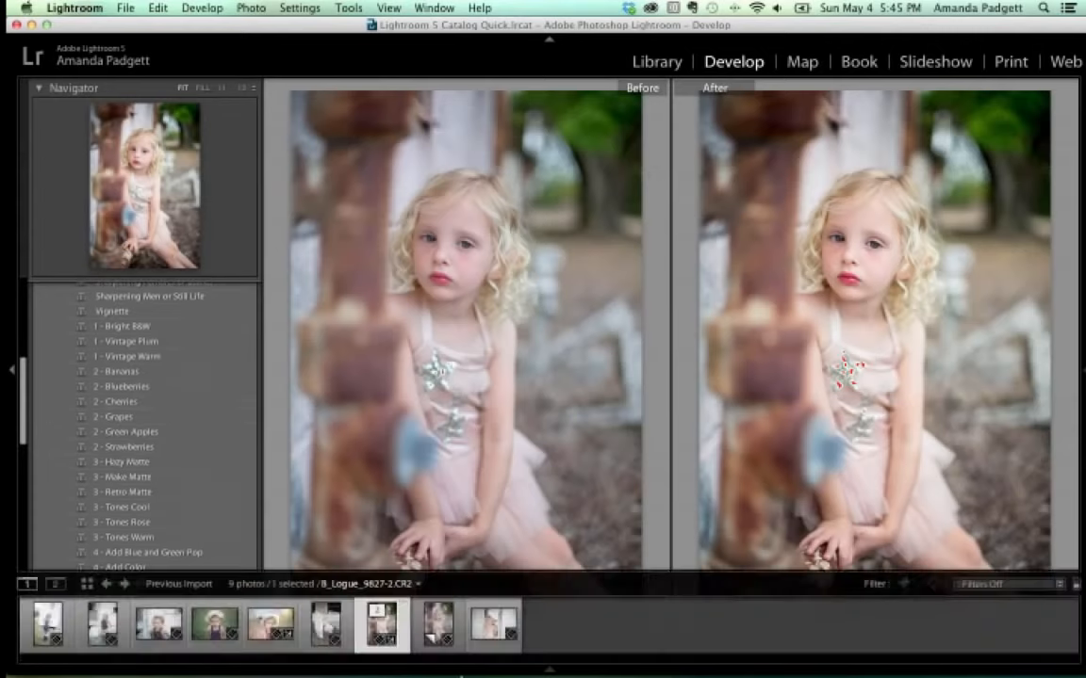
pyautogui.click(432, 628)
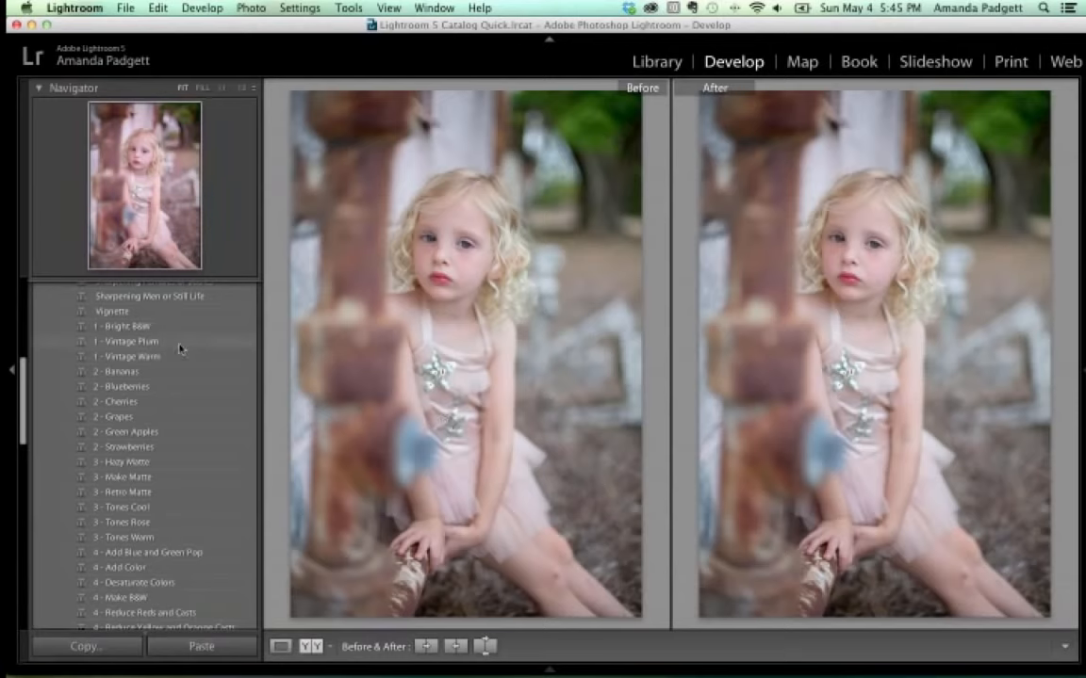
pyautogui.scroll(3, 179, 347)
pyautogui.scroll(2, 179, 347)
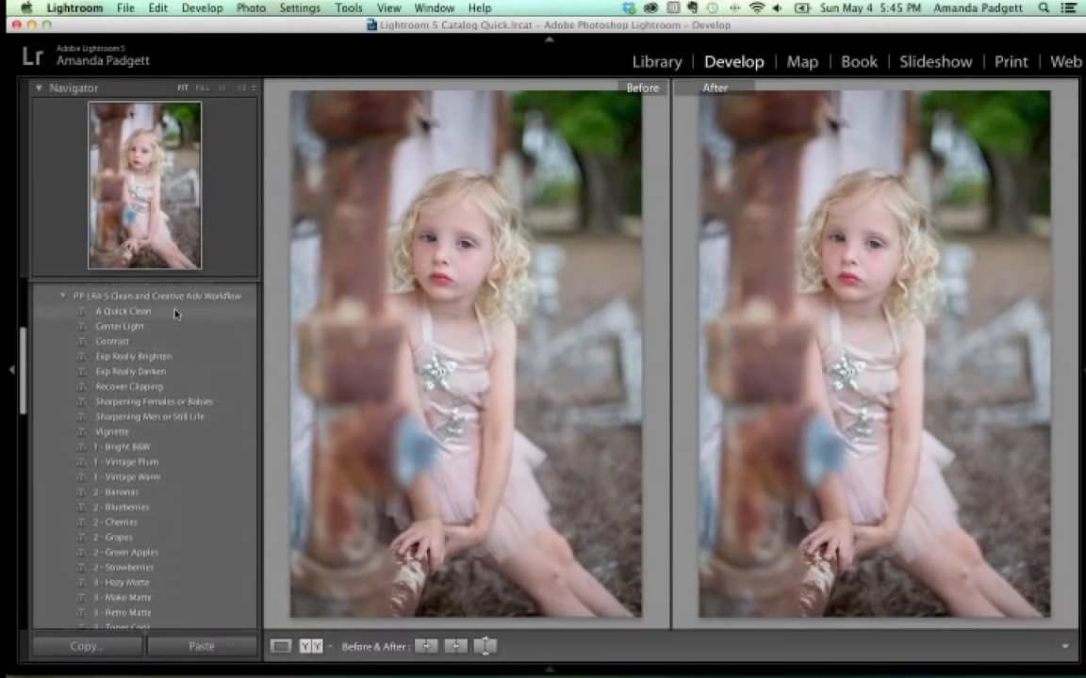
pyautogui.click(176, 311)
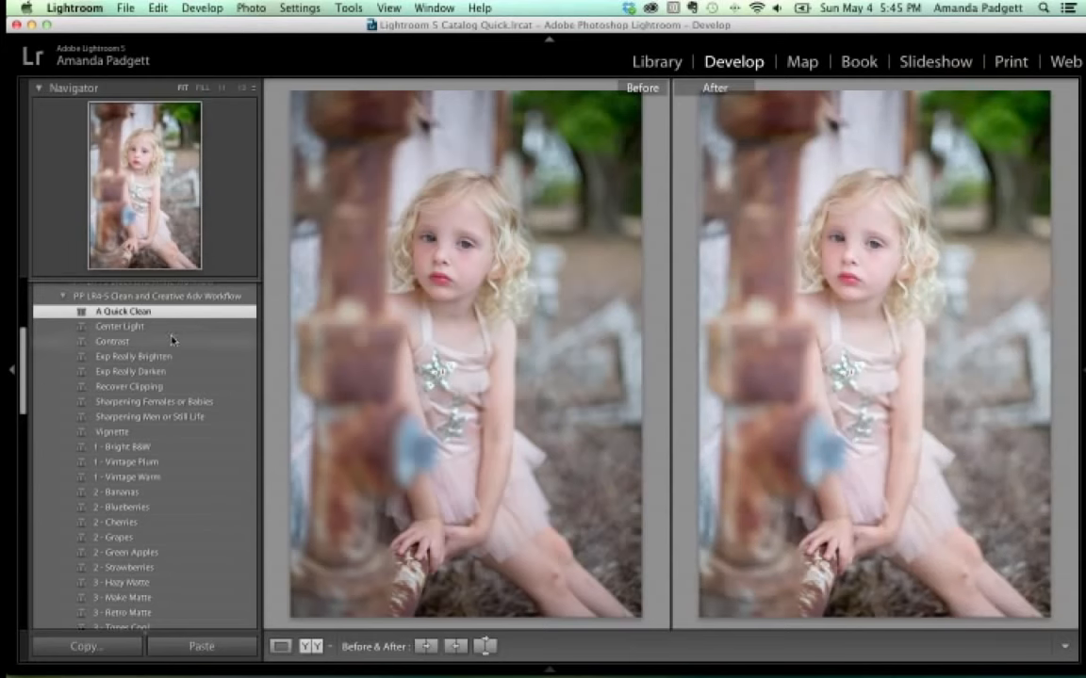
pyautogui.click(171, 342)
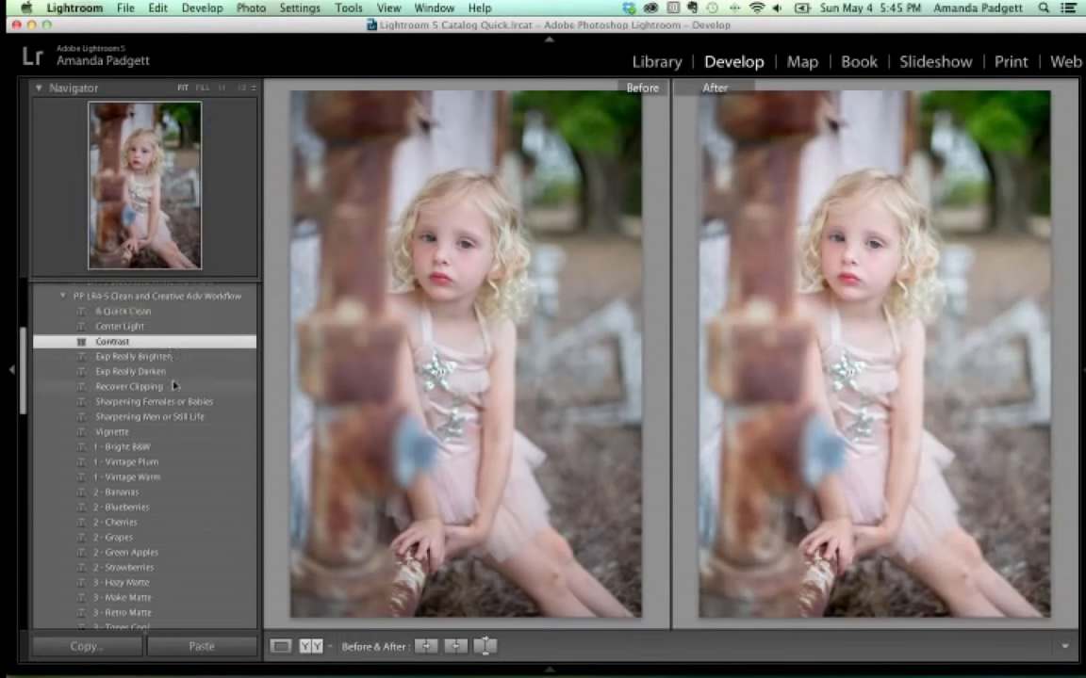
pyautogui.scroll(-3, 178, 407)
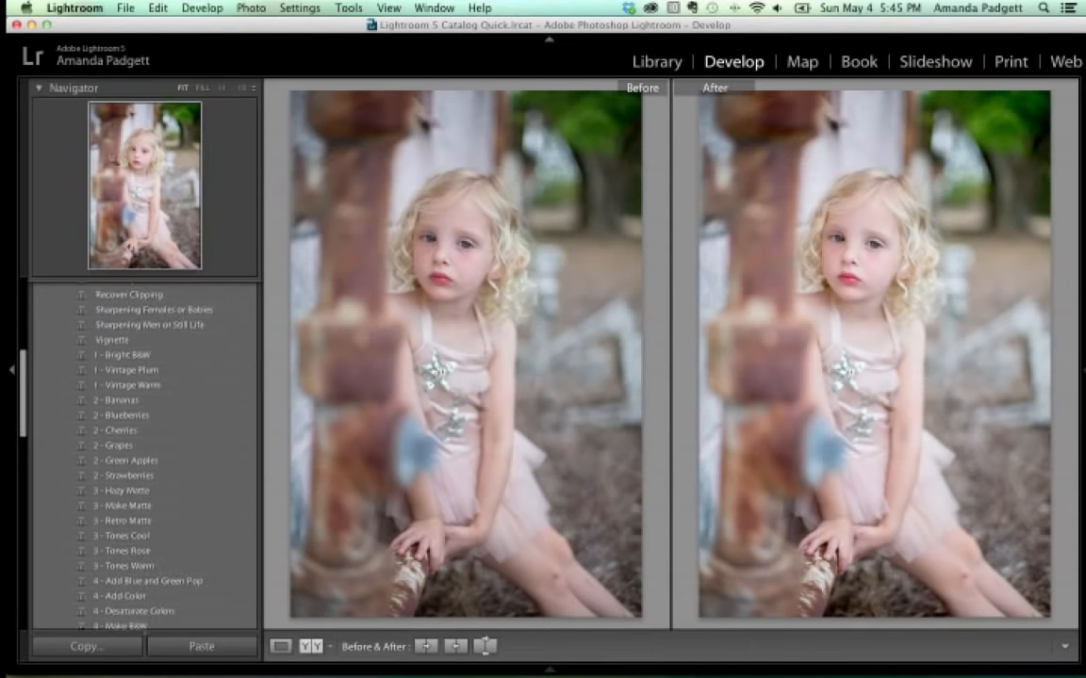
pyautogui.click(148, 375)
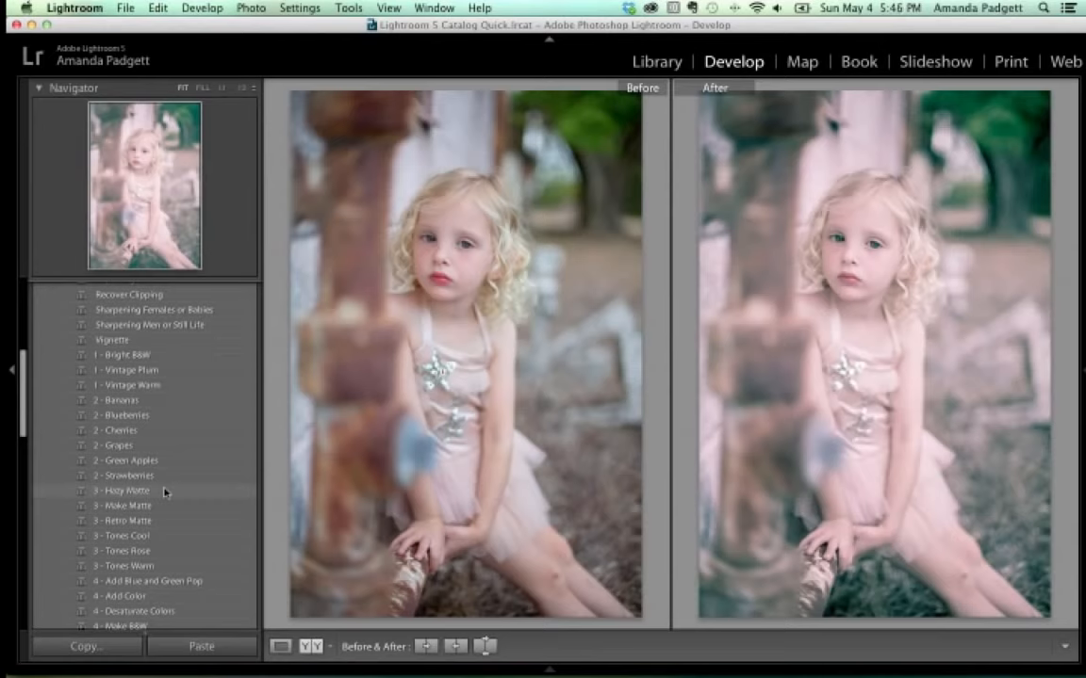
# Compare the 3 - Hazy Matte and 3 - Retro Matte presets, settling on 3 - Make Matte.
pyautogui.click(164, 492)
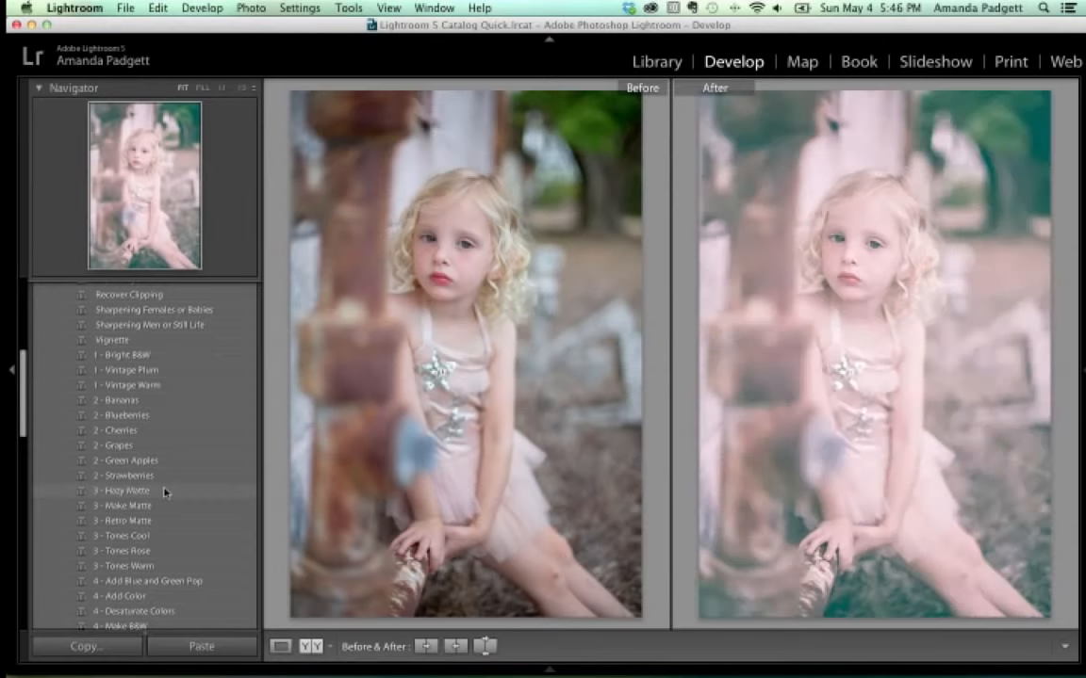
pyautogui.click(158, 507)
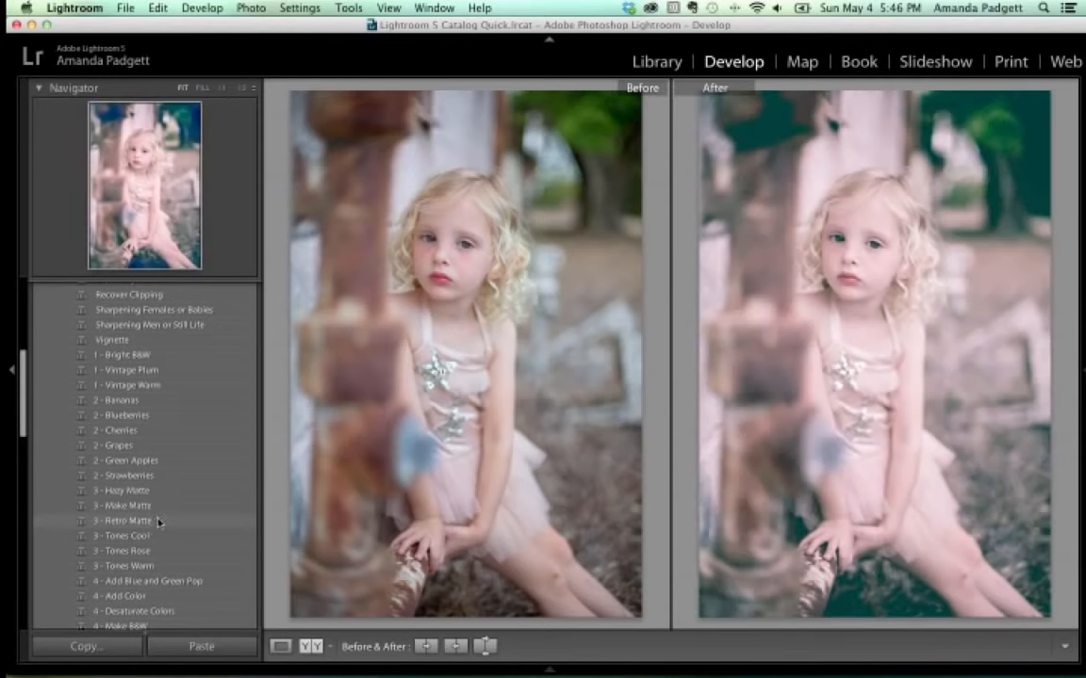
pyautogui.click(158, 521)
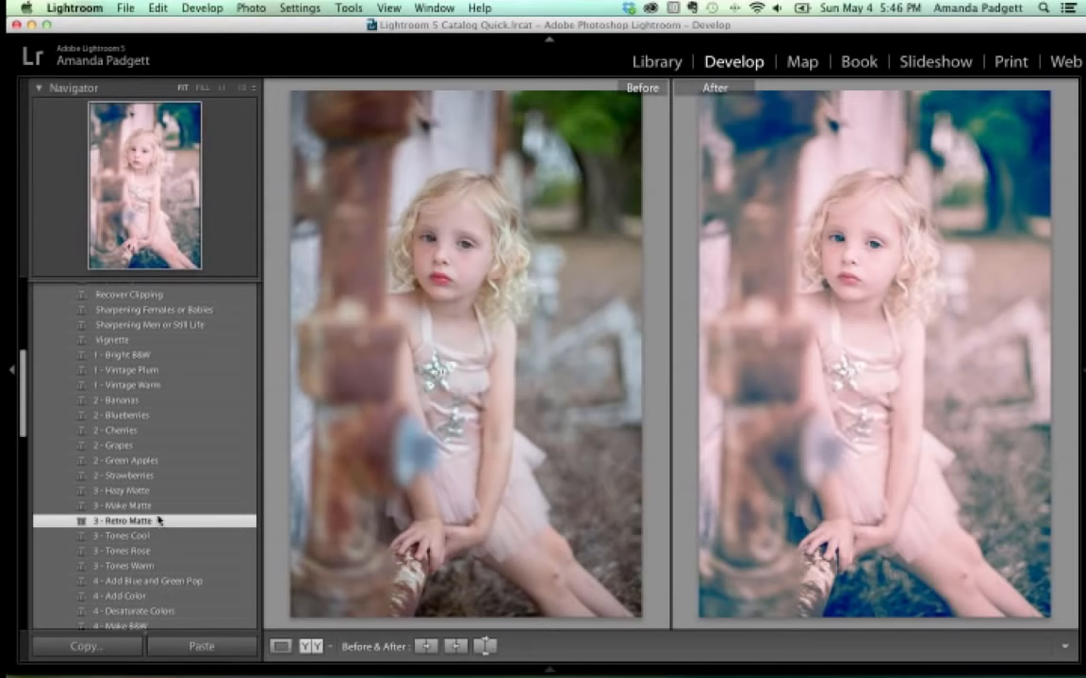
pyautogui.click(157, 508)
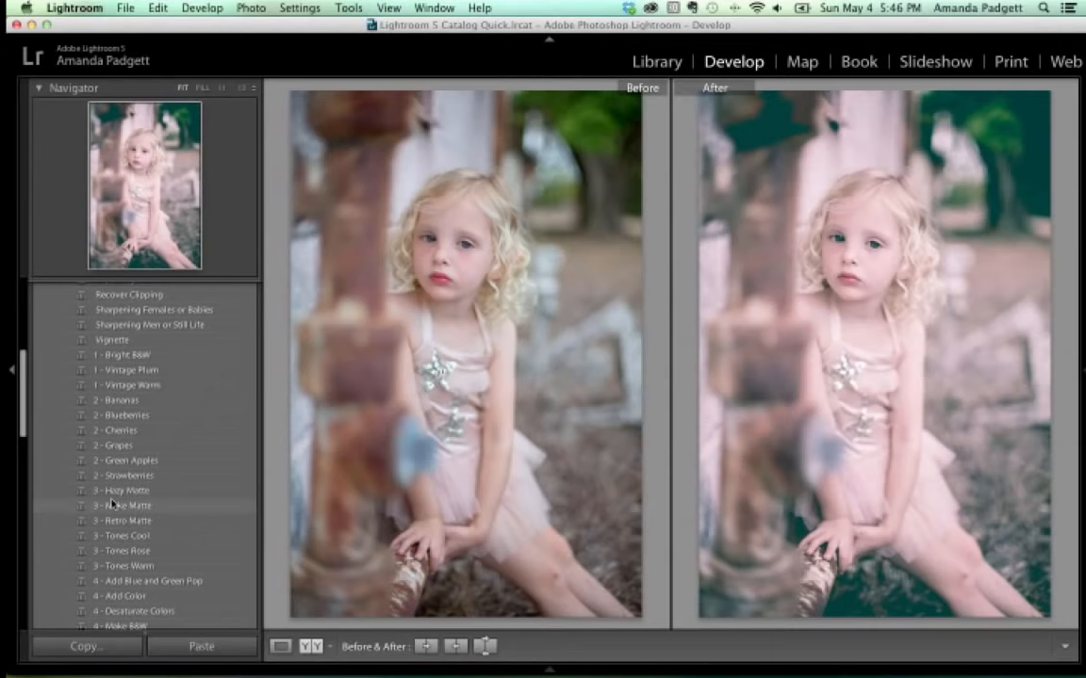
pyautogui.scroll(-3, 111, 506)
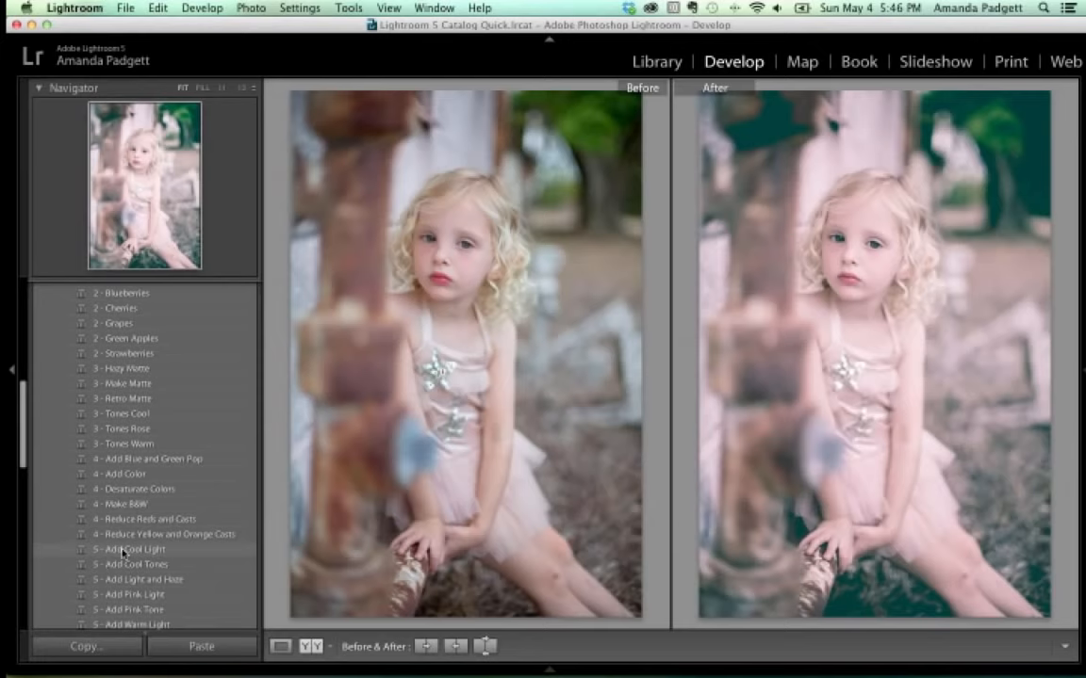
pyautogui.scroll(6, 122, 551)
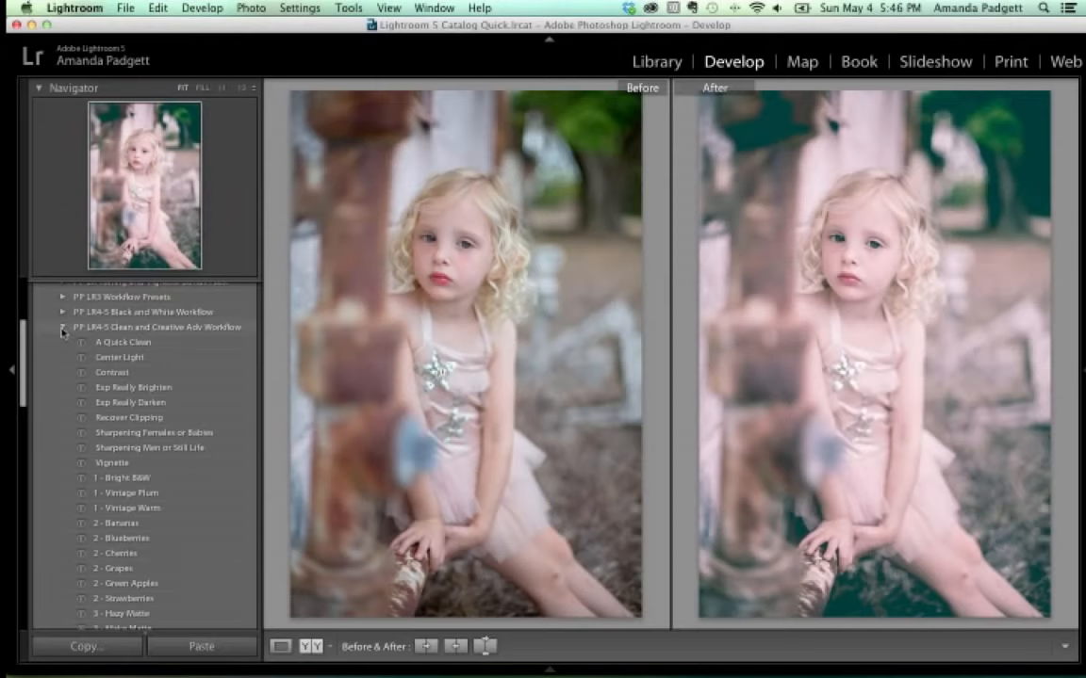
pyautogui.scroll(-10, 130, 407)
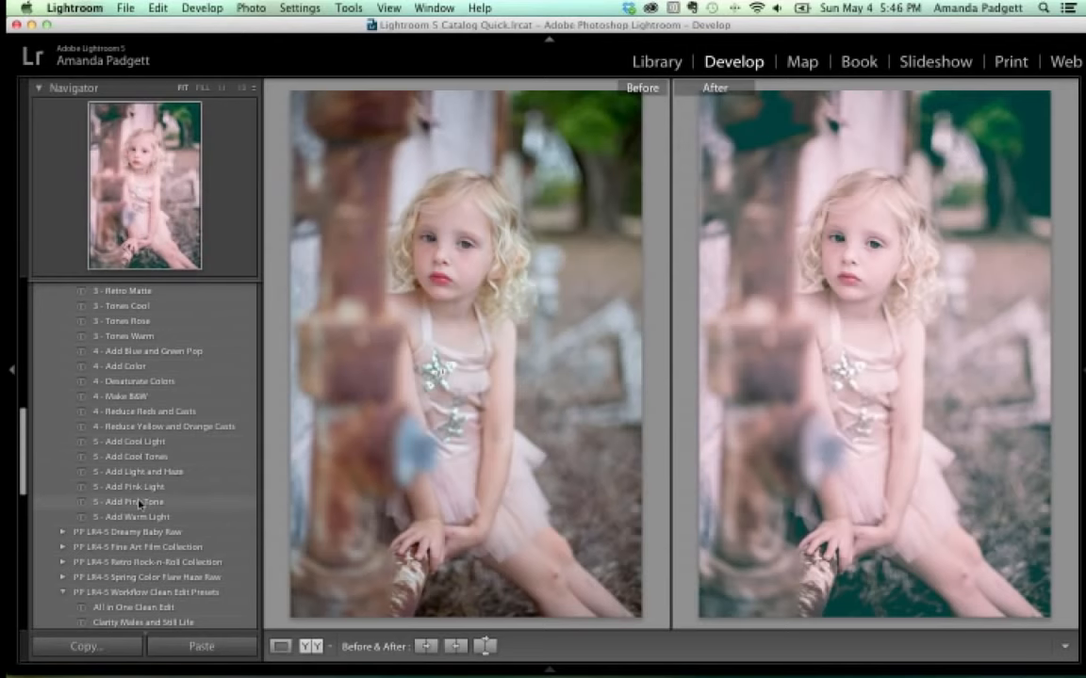
# Reset the portrait, expand the PP LR4-5 Fine Art Film Collection presets, and restore the Develop panels.
pyautogui.moveTo(1082, 390)
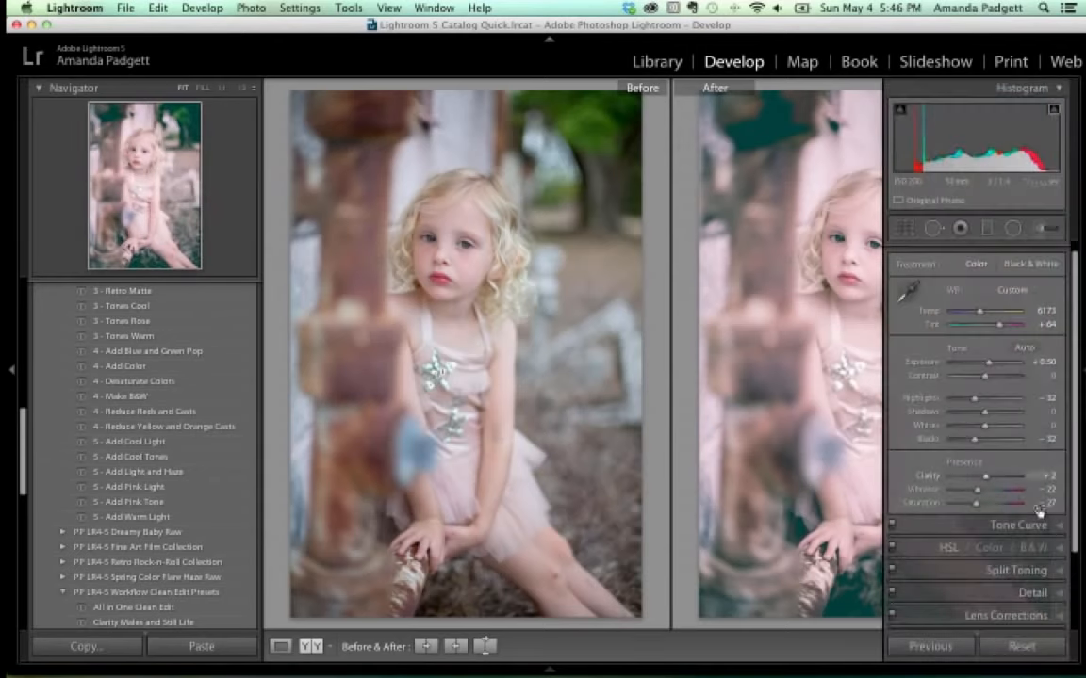
pyautogui.click(999, 647)
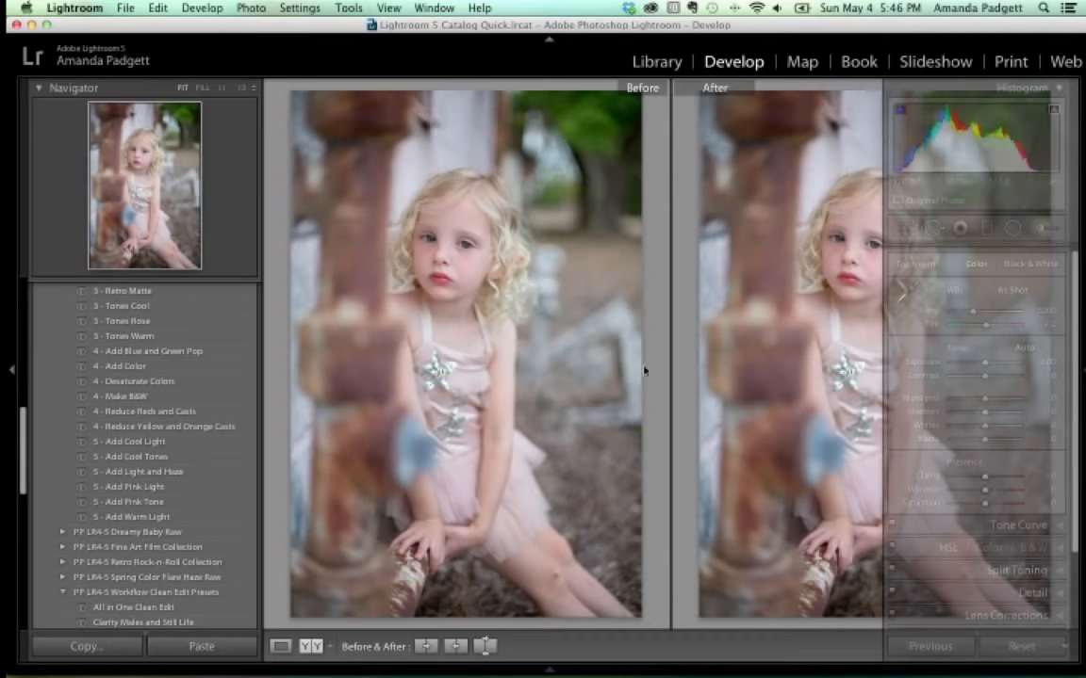
pyautogui.scroll(10, 170, 381)
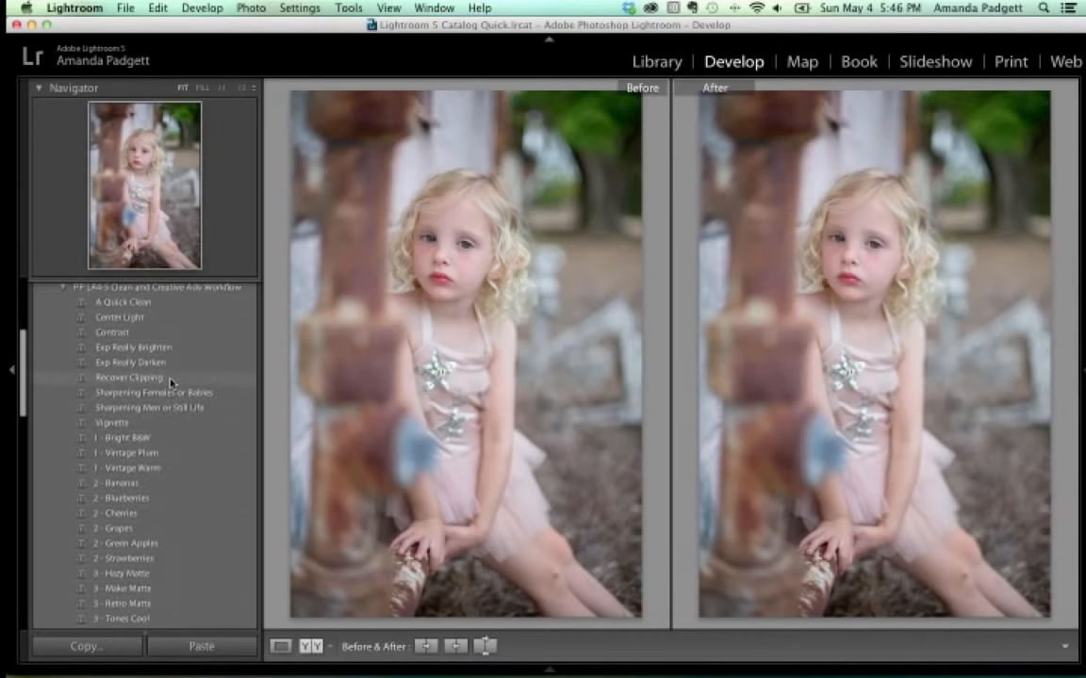
pyautogui.scroll(5, 172, 380)
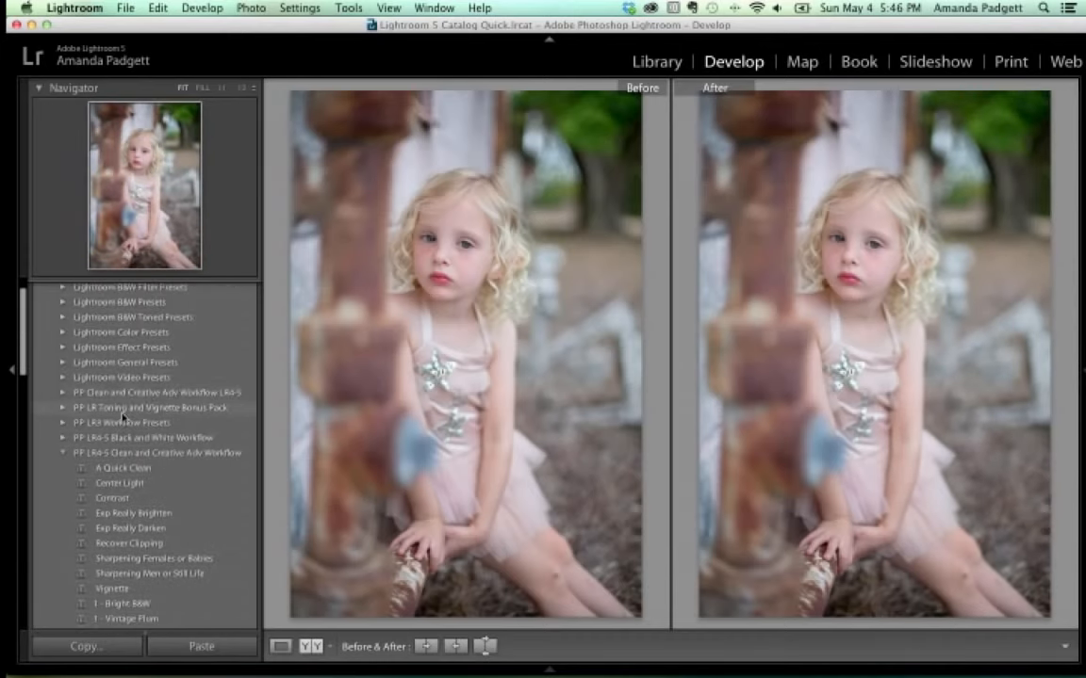
pyautogui.scroll(3, 122, 417)
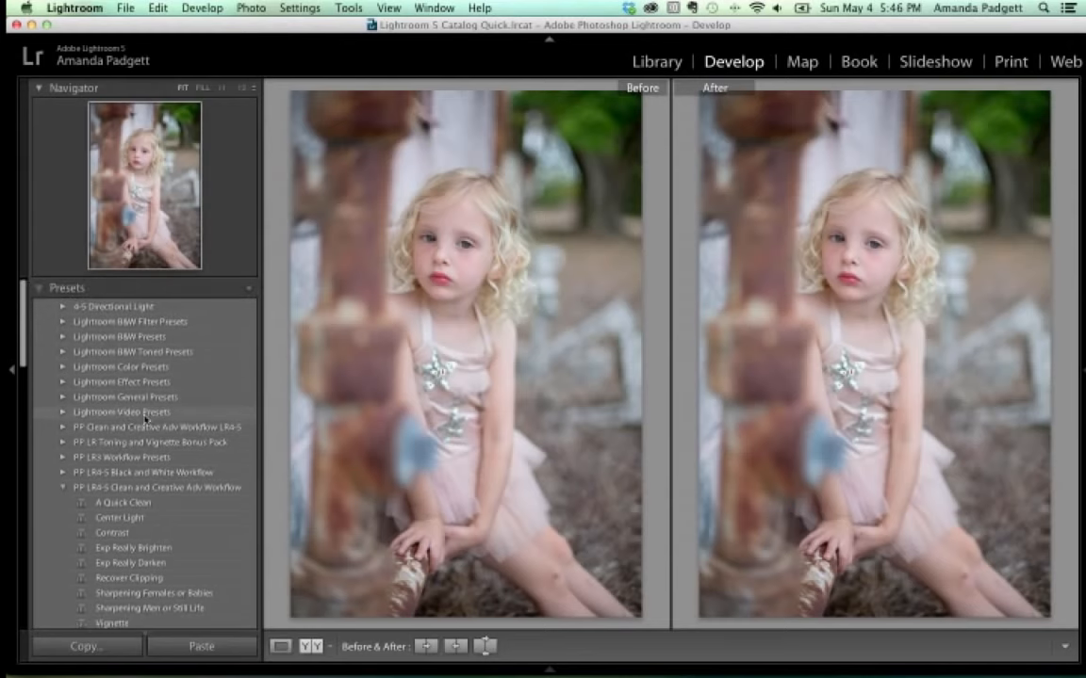
pyautogui.scroll(-15, 146, 417)
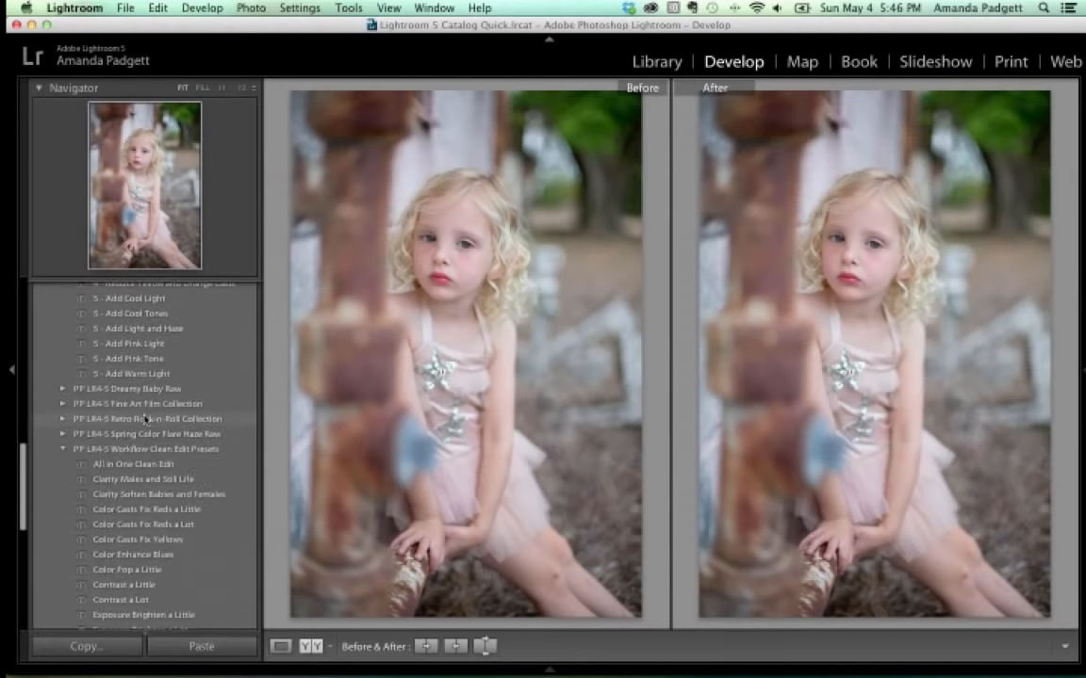
pyautogui.click(63, 404)
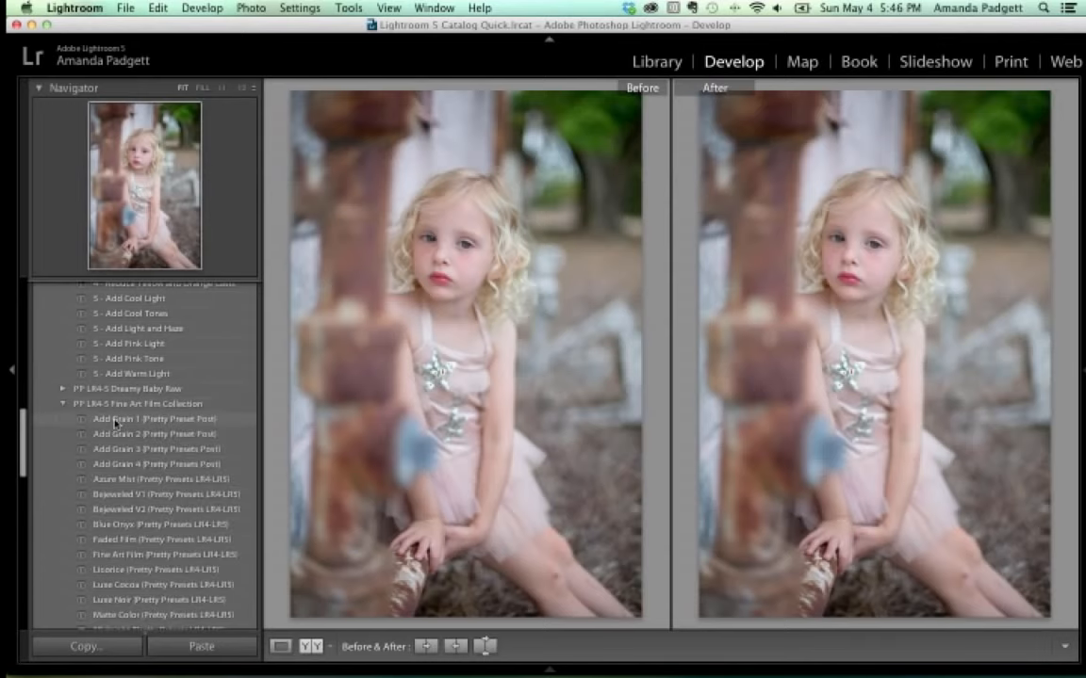
pyautogui.click(1080, 370)
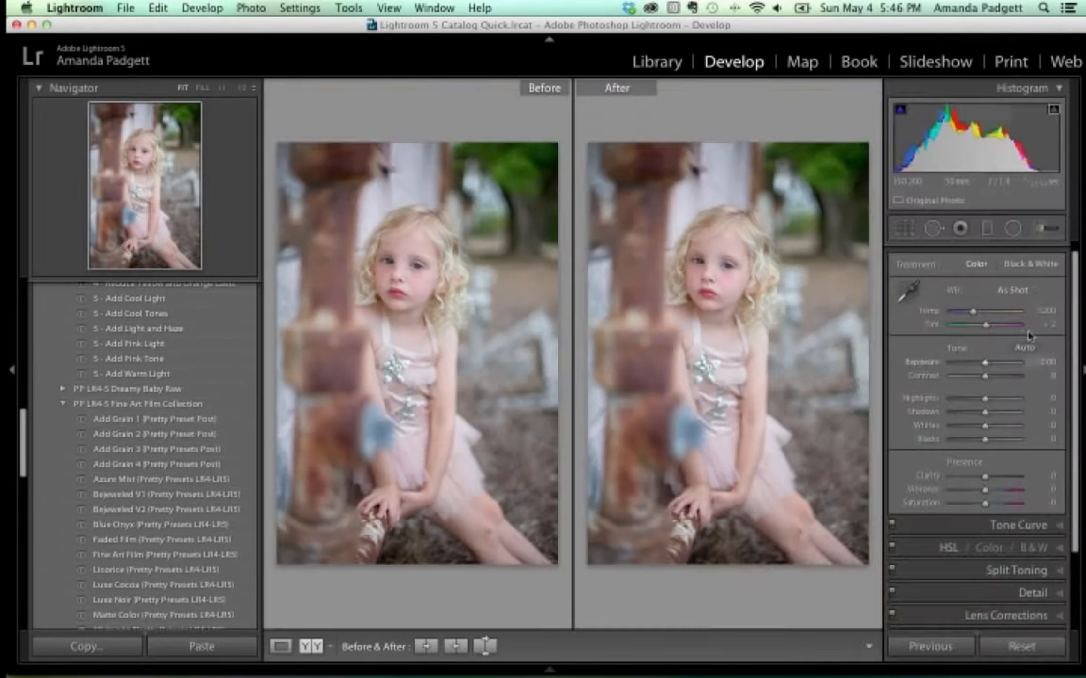
# Leave Before & After and show the portrait in a single Loupe view.
pyautogui.scroll(-3, 1004, 411)
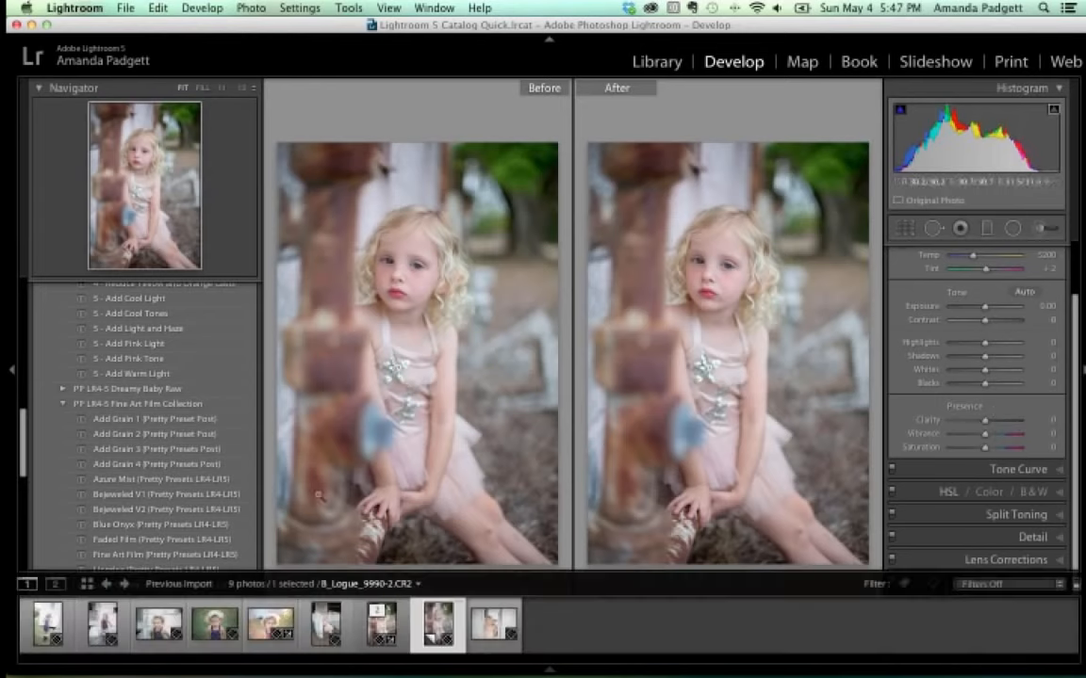
pyautogui.click(282, 646)
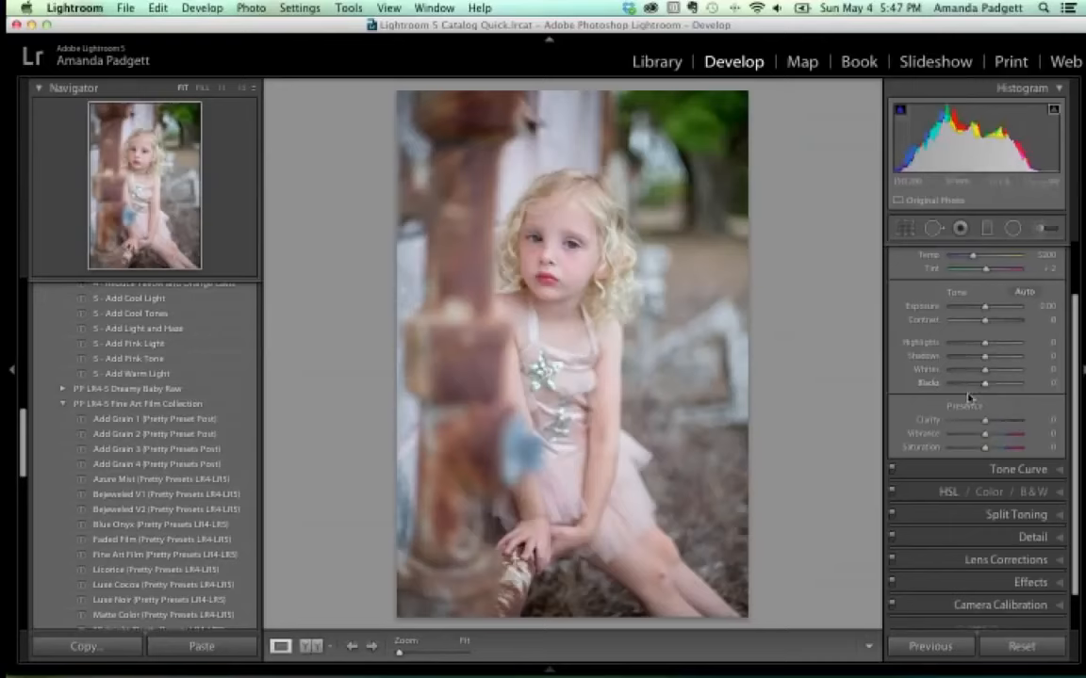
pyautogui.click(1016, 468)
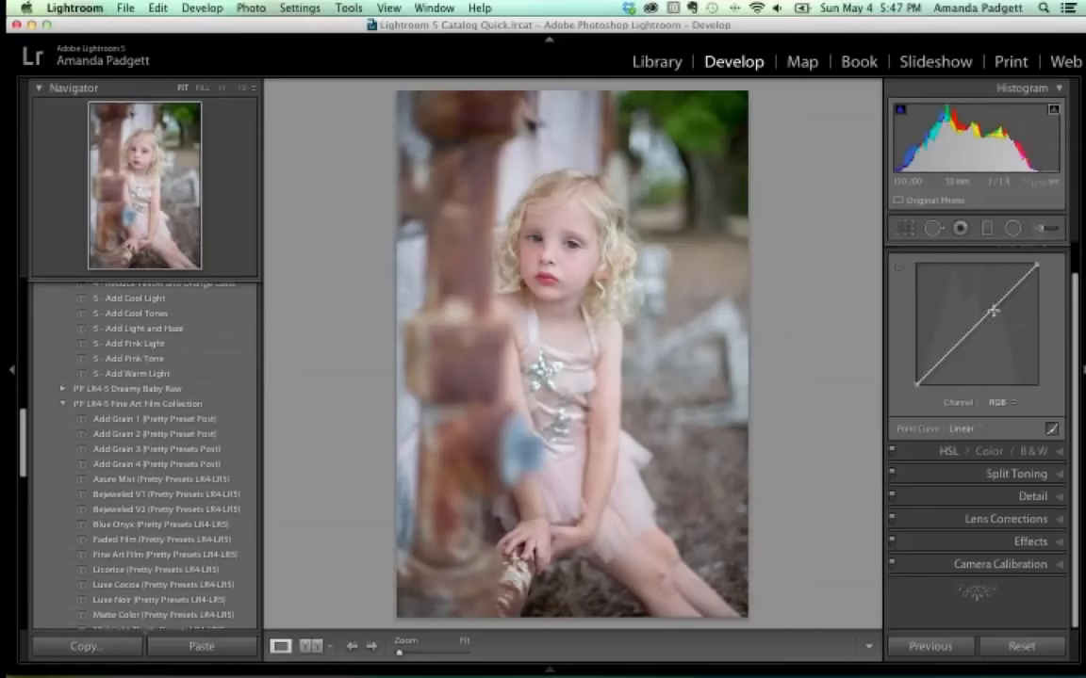
pyautogui.click(1018, 473)
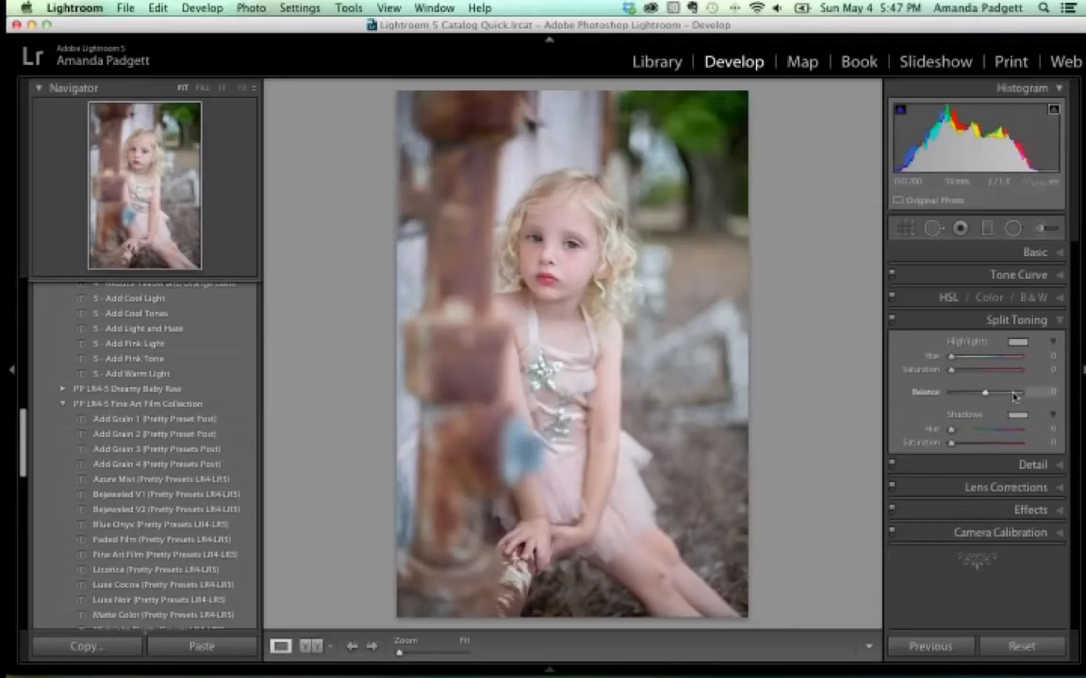
pyautogui.click(1056, 255)
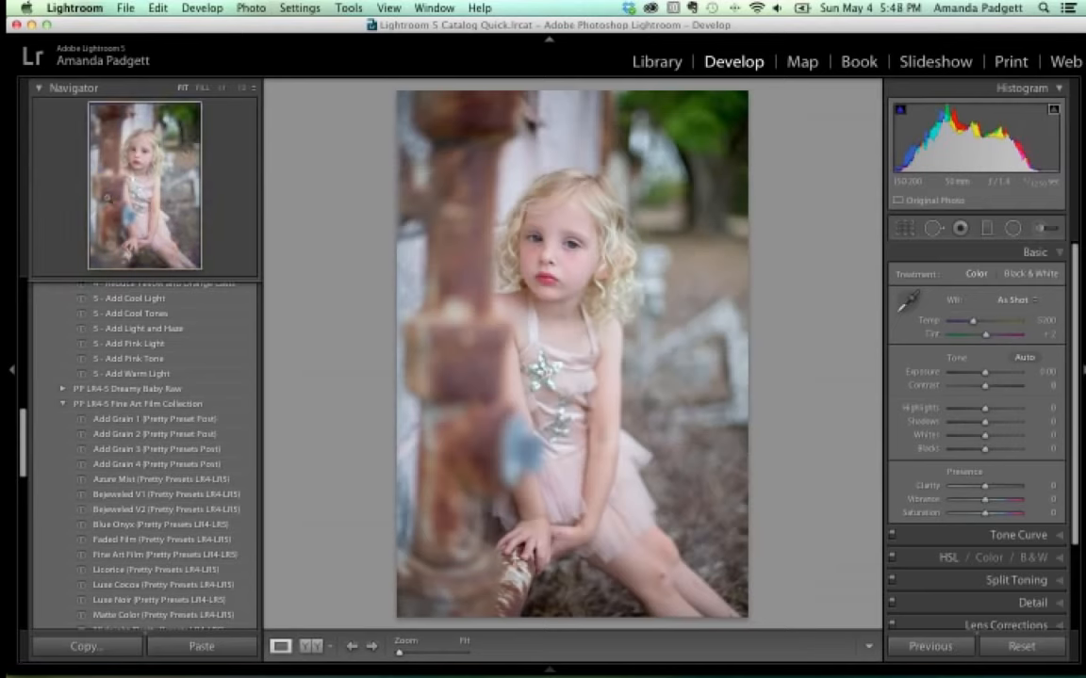
# Apply the Bejeweled V2 preset and raise Exposure to +0.35.
pyautogui.click(155, 511)
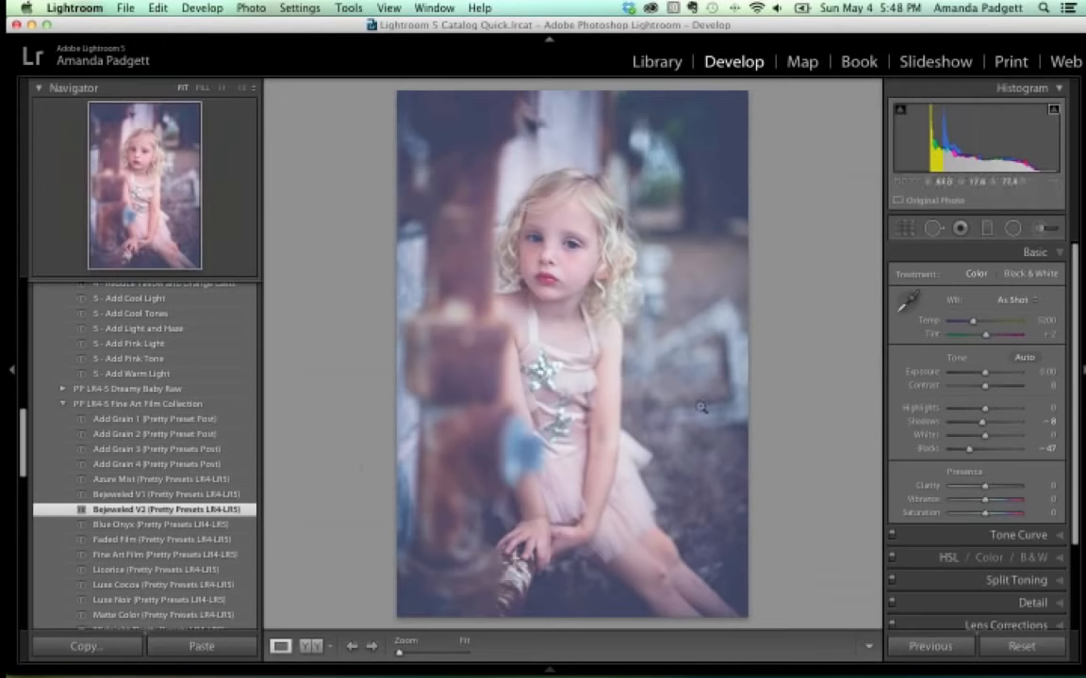
pyautogui.moveTo(986, 376); pyautogui.dragTo(988, 376)
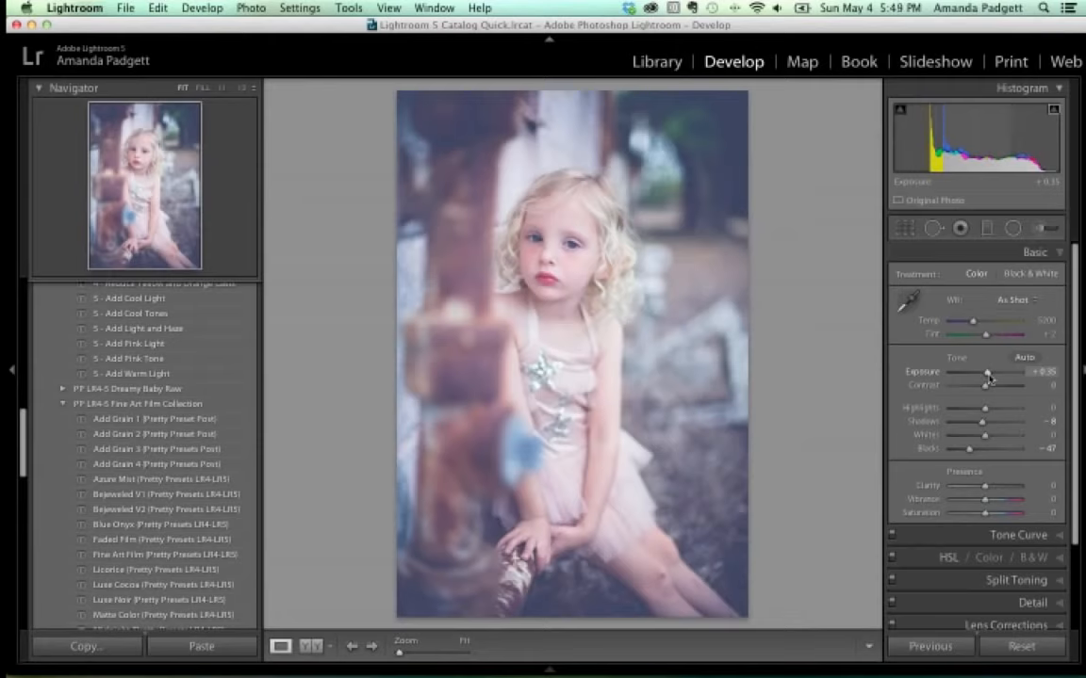
# Compare the original against the Bejeweled Copy 1, keep the original, and collapse the left panel.
pyautogui.moveTo(542, 675)
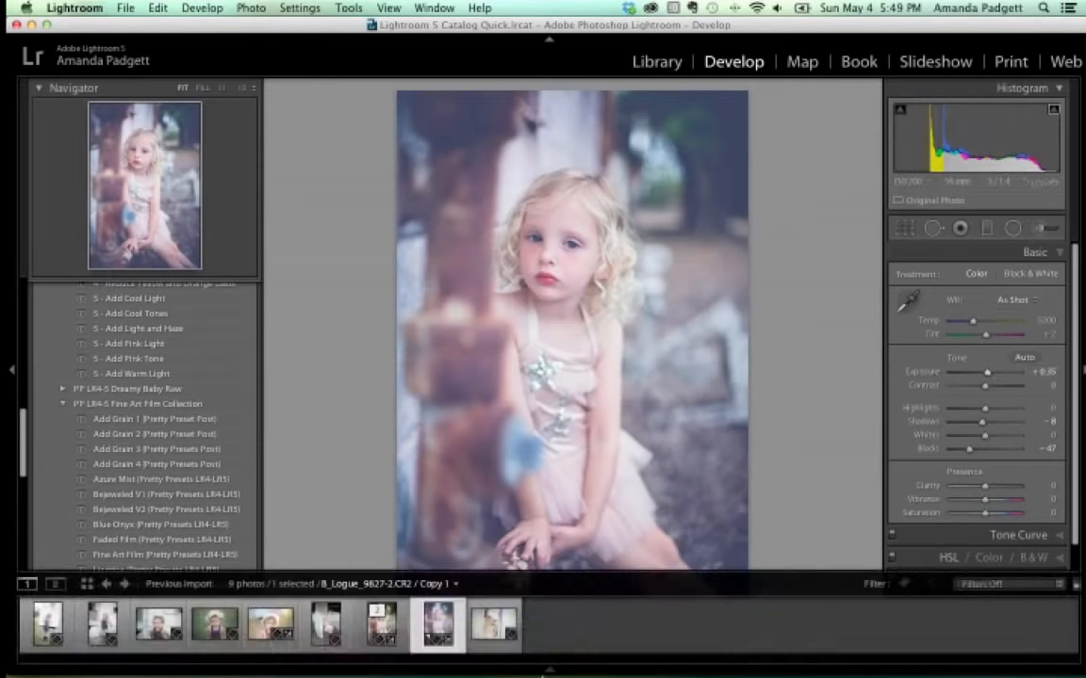
pyautogui.click(380, 626)
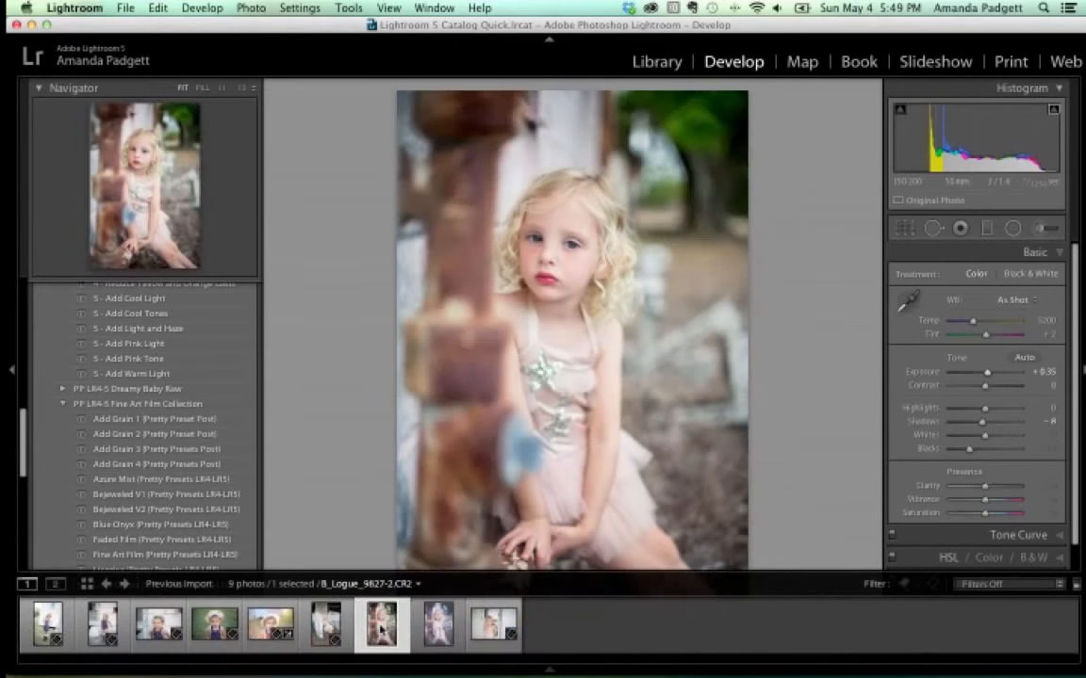
pyautogui.click(433, 624)
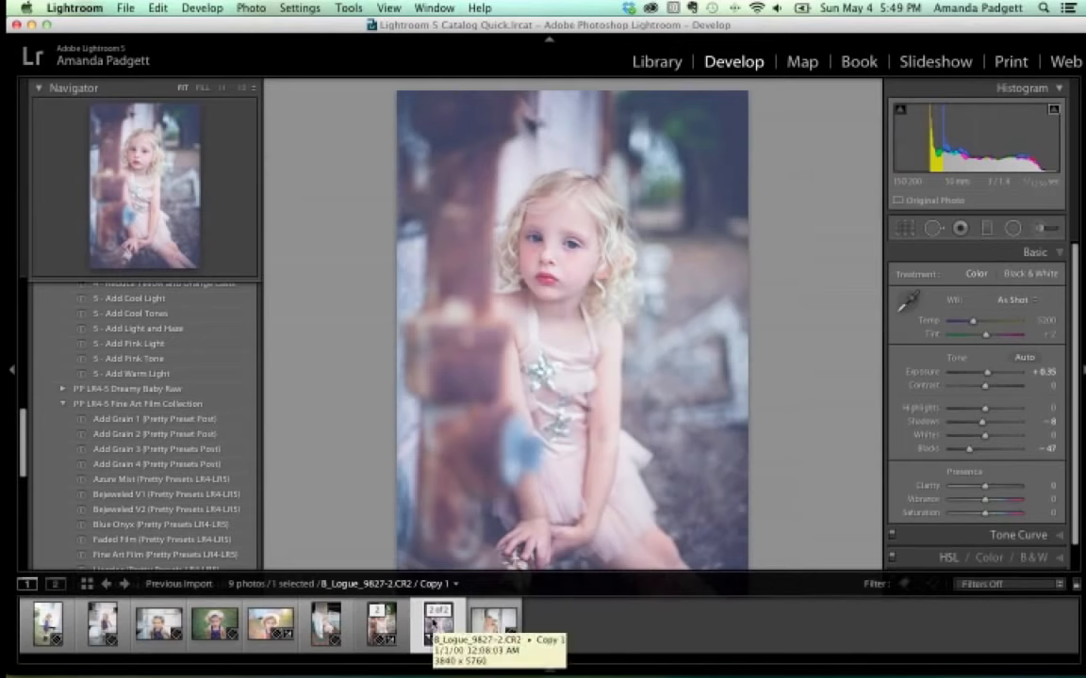
pyautogui.click(380, 625)
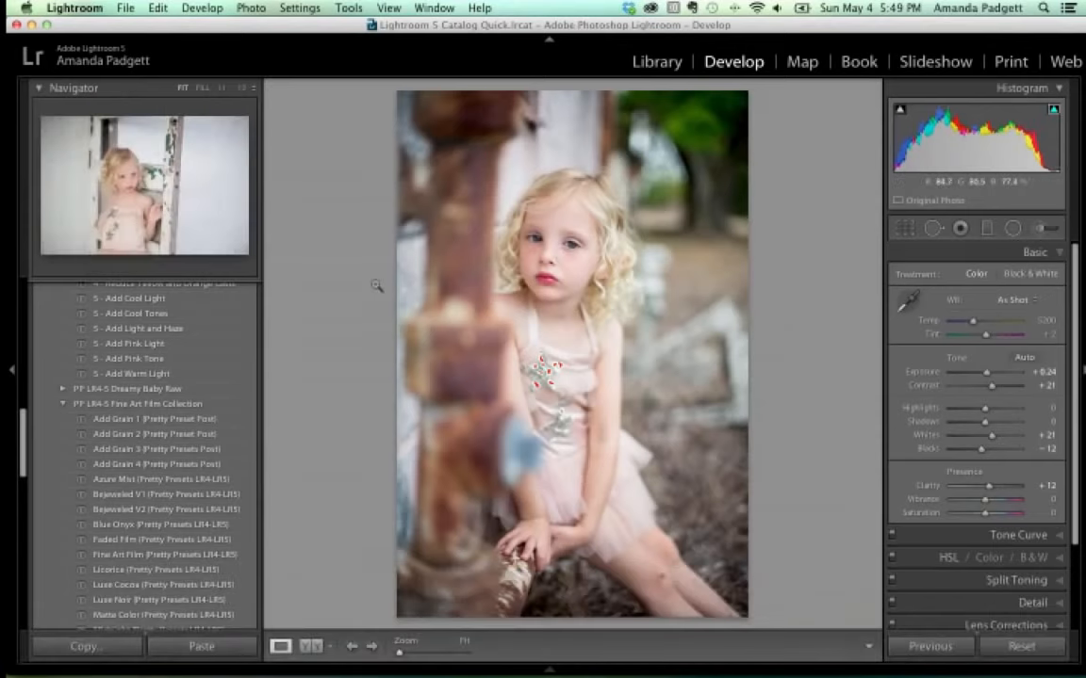
pyautogui.click(11, 369)
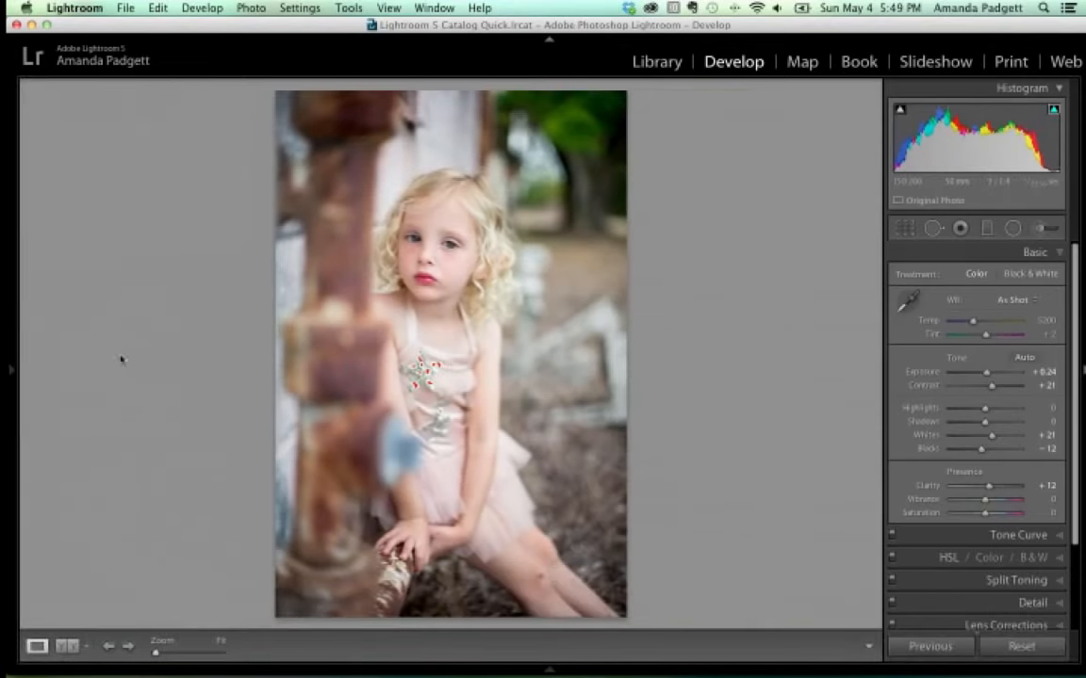
# Zoom 1:1 on the face, turn off the highlight clipping warning, and select the Adjustment Brush.
pyautogui.click(428, 239)
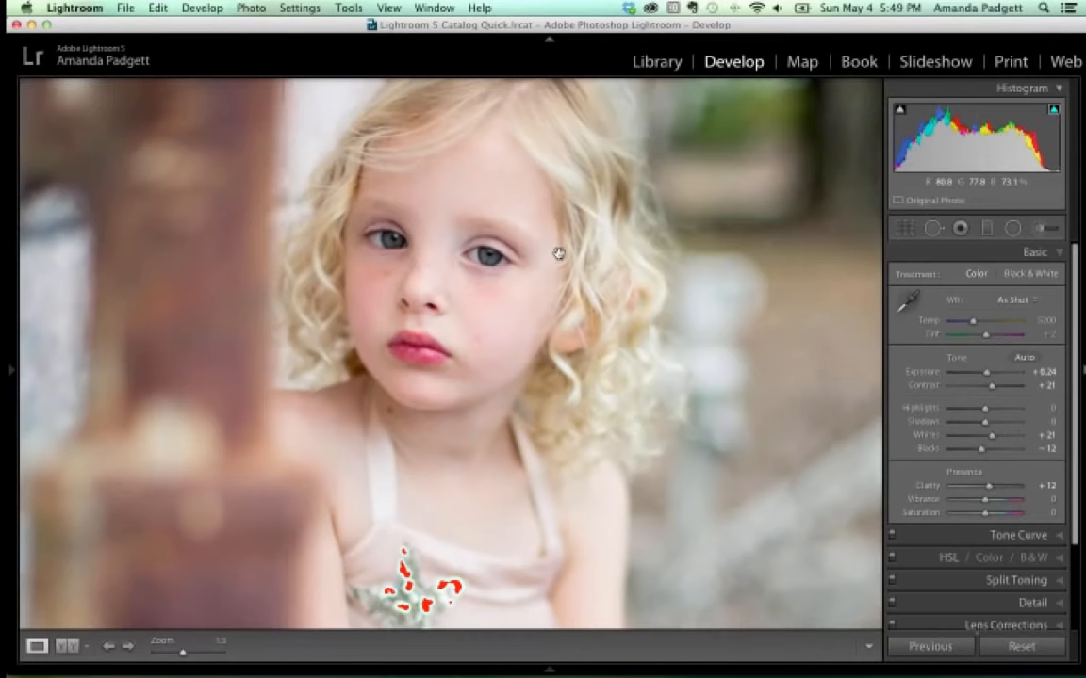
pyautogui.click(1054, 110)
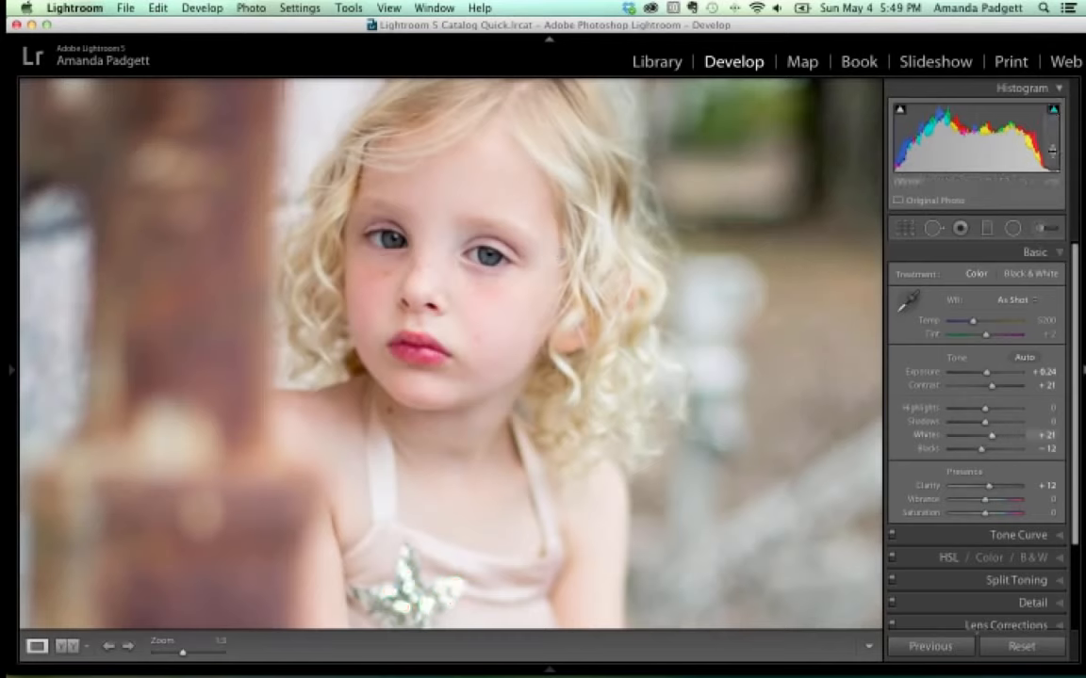
pyautogui.click(1041, 228)
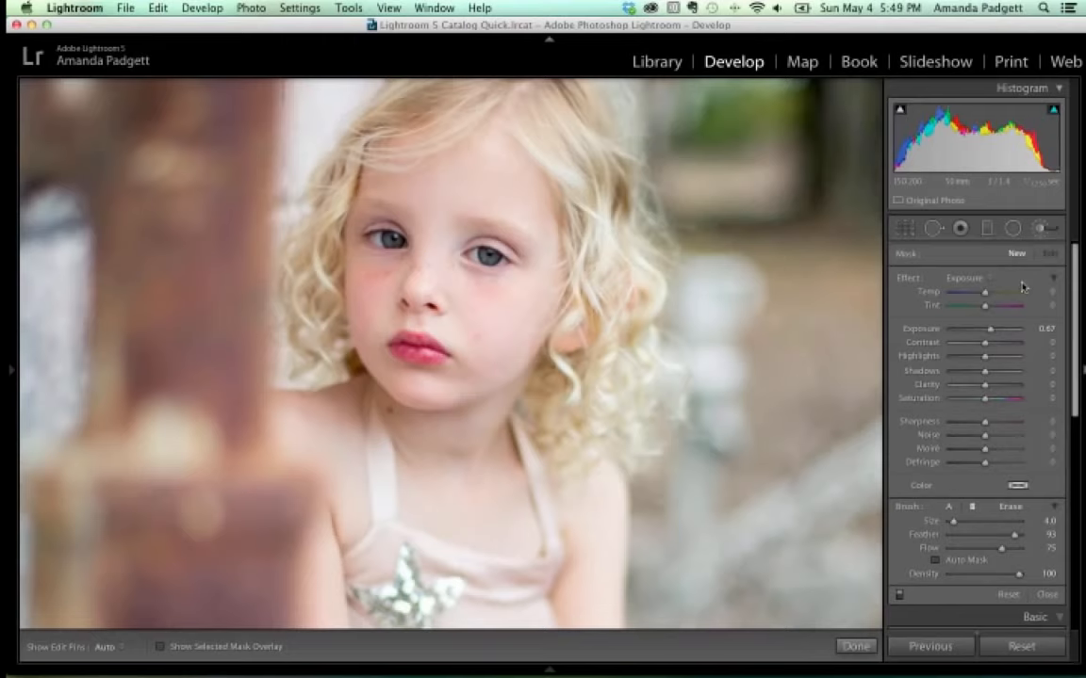
# Load the 4-5 PP Eyes Whiten brush effect and zoom in close on the eyes.
pyautogui.click(969, 279)
pyautogui.scroll(-10, 970, 280)
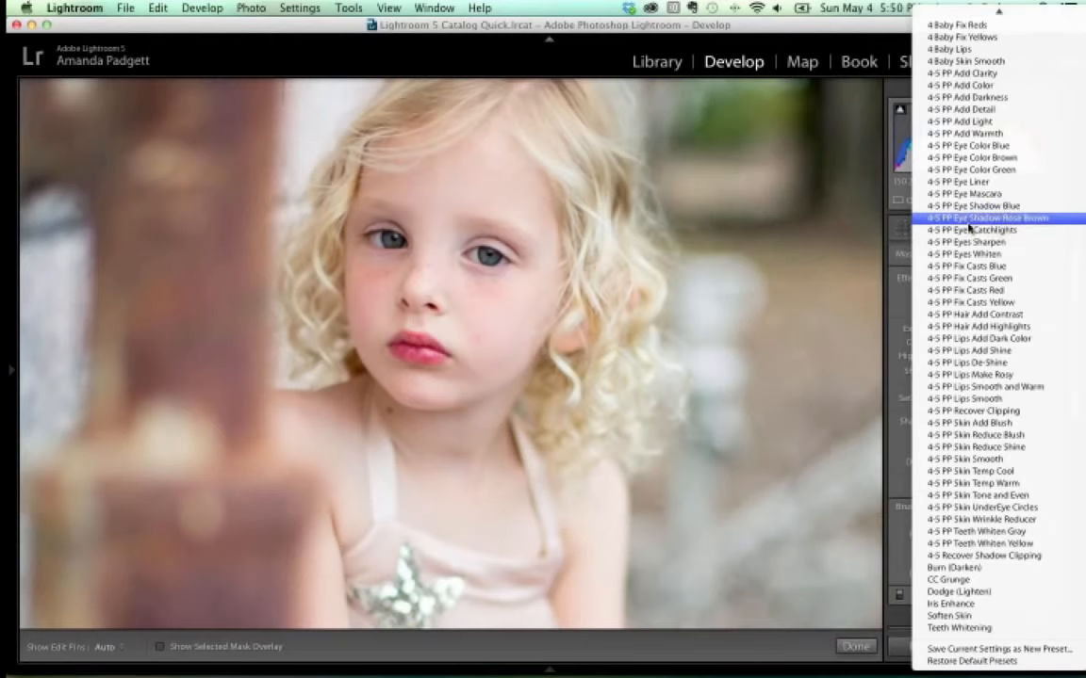
pyautogui.click(968, 256)
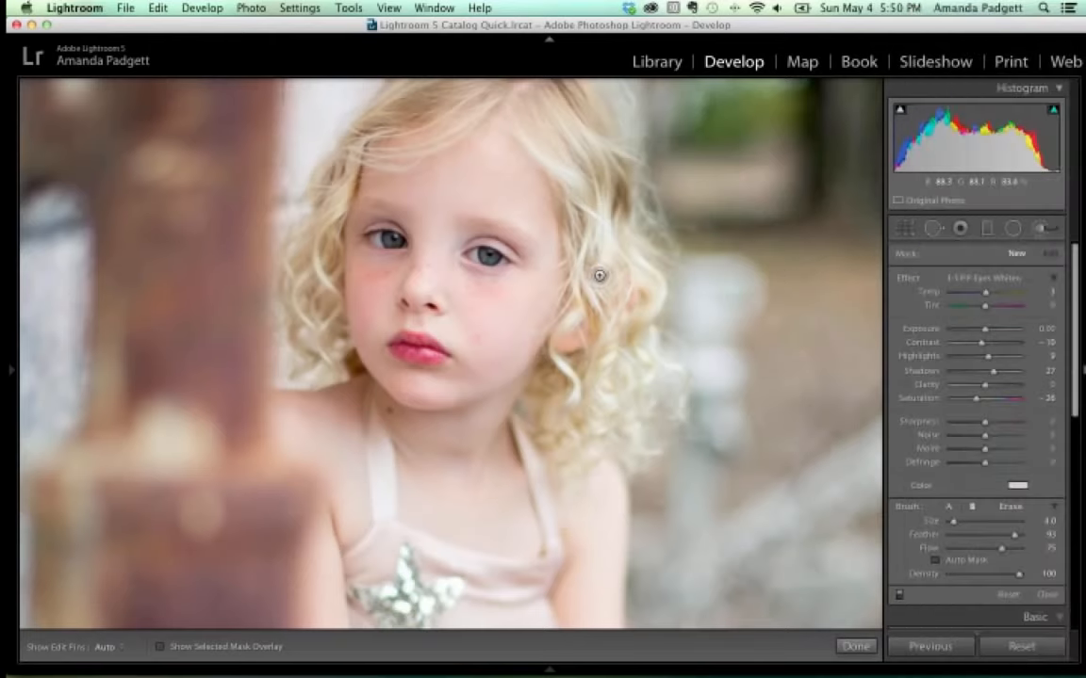
pyautogui.press('z')
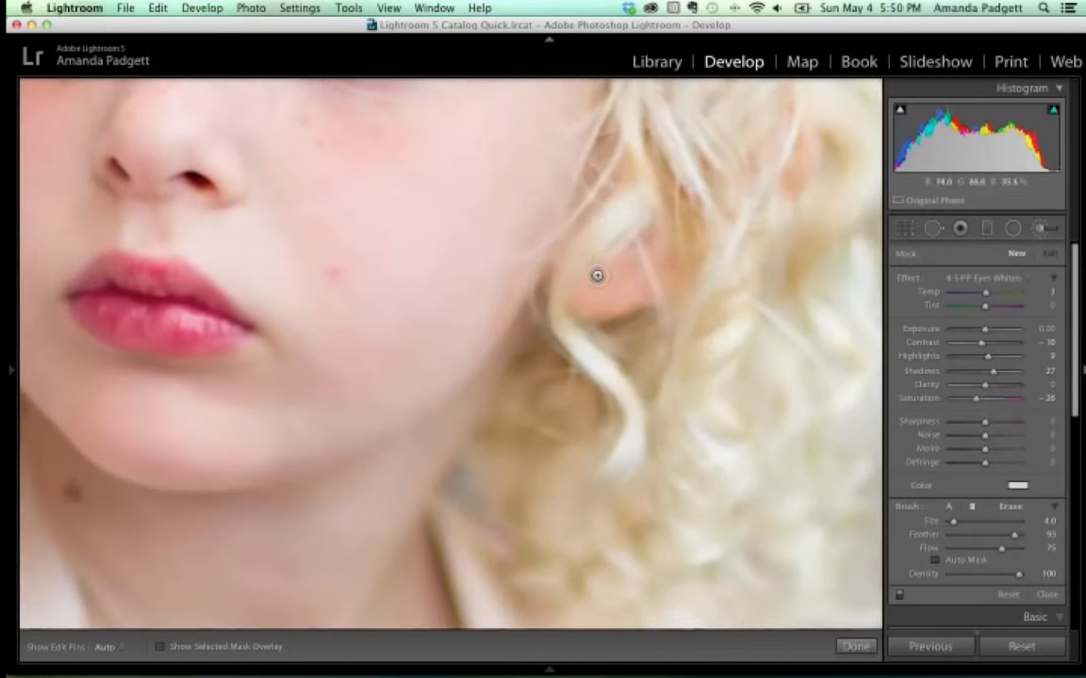
pyautogui.moveTo(452, 245); pyautogui.dragTo(628, 495)
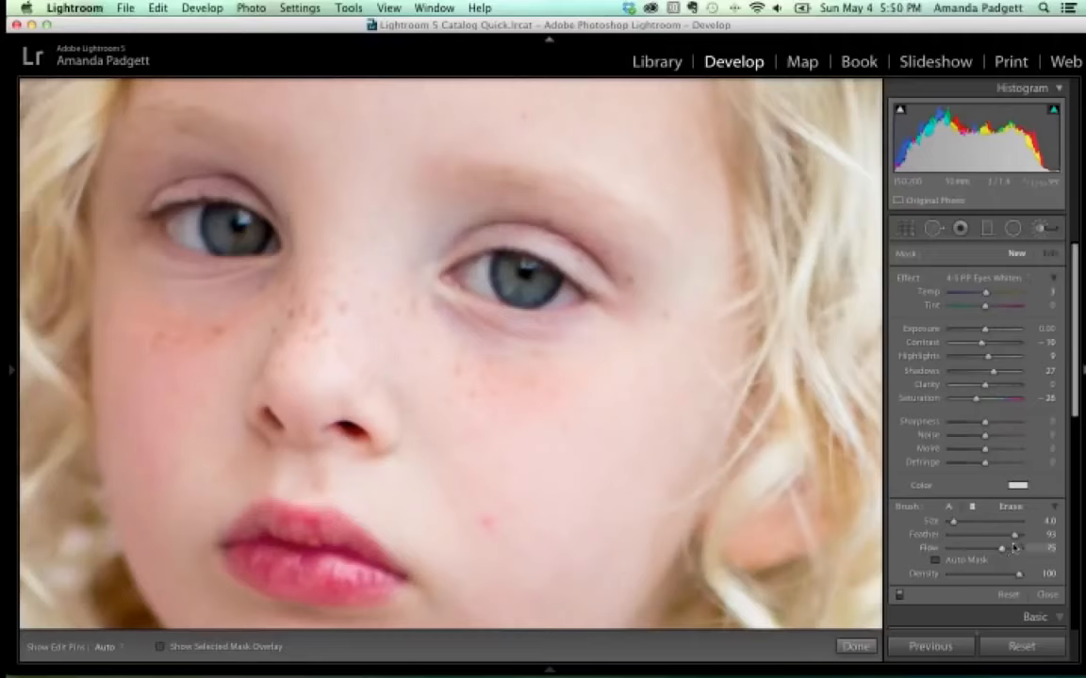
# Adjust the brush feather for a firmer edge and raise the brush flow.
pyautogui.moveTo(1014, 534); pyautogui.dragTo(1020, 539)
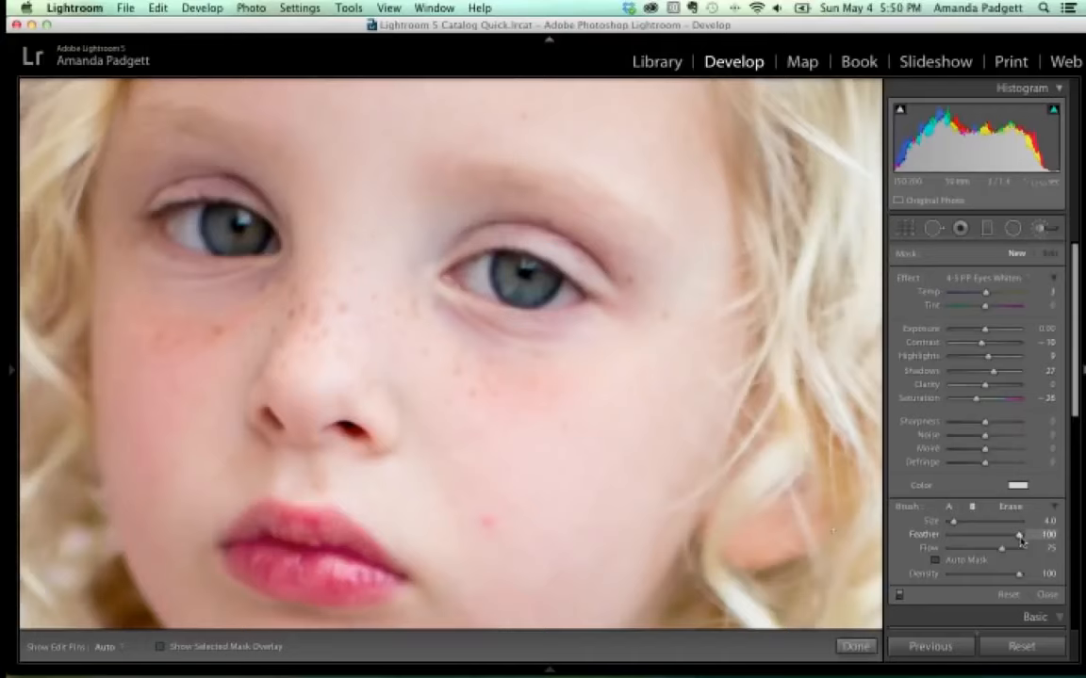
pyautogui.moveTo(1020, 540); pyautogui.dragTo(990, 536)
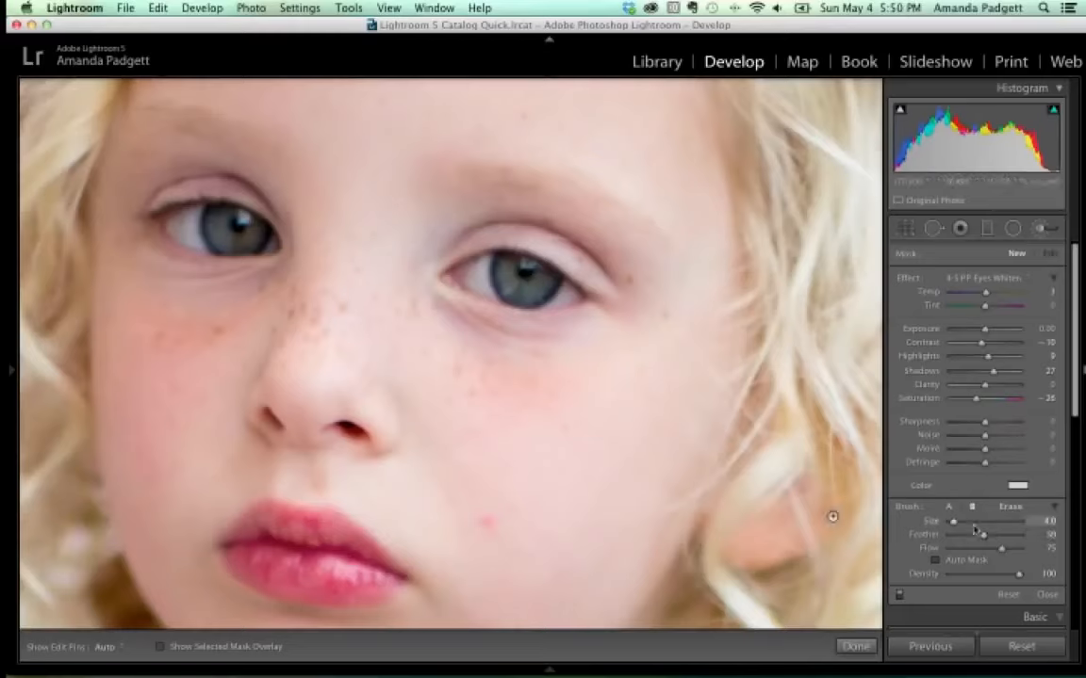
pyautogui.moveTo(1001, 547)
pyautogui.mouseDown()
pyautogui.moveTo(1021, 549)
pyautogui.moveTo(1005, 554)
pyautogui.mouseUp()
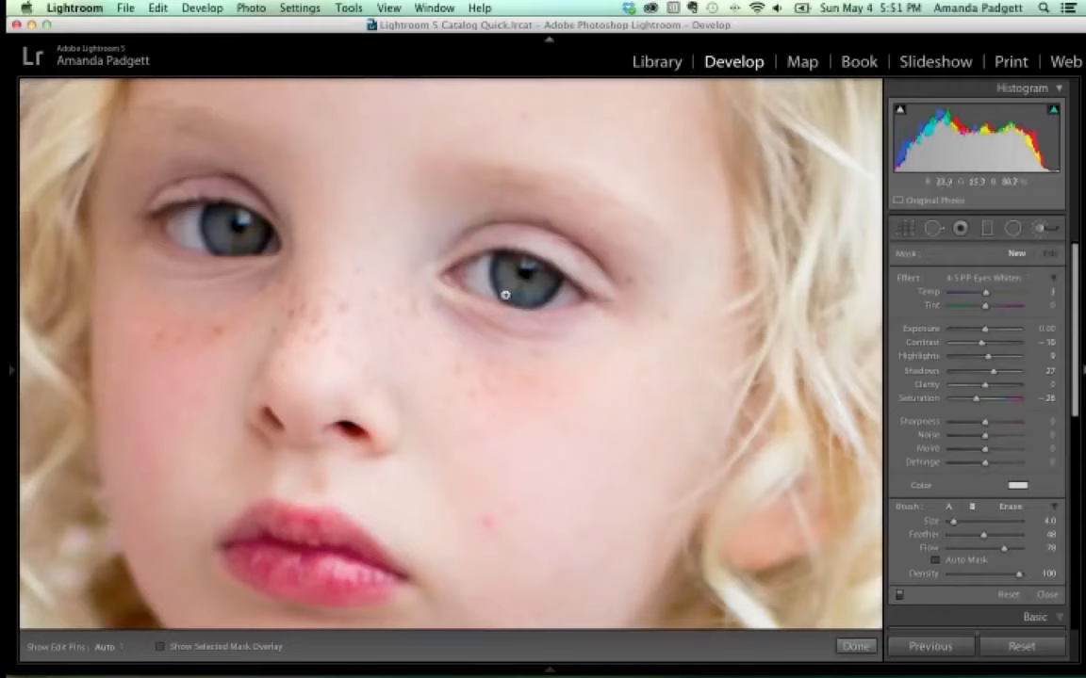
# Paint the Eyes Whiten effect onto both eye whites, refining the red mask with a 2.0 brush.
pyautogui.press('h')
pyautogui.moveTo(479, 269); pyautogui.dragTo(485, 280)
pyautogui.moveTo(568, 295); pyautogui.dragTo(570, 296)
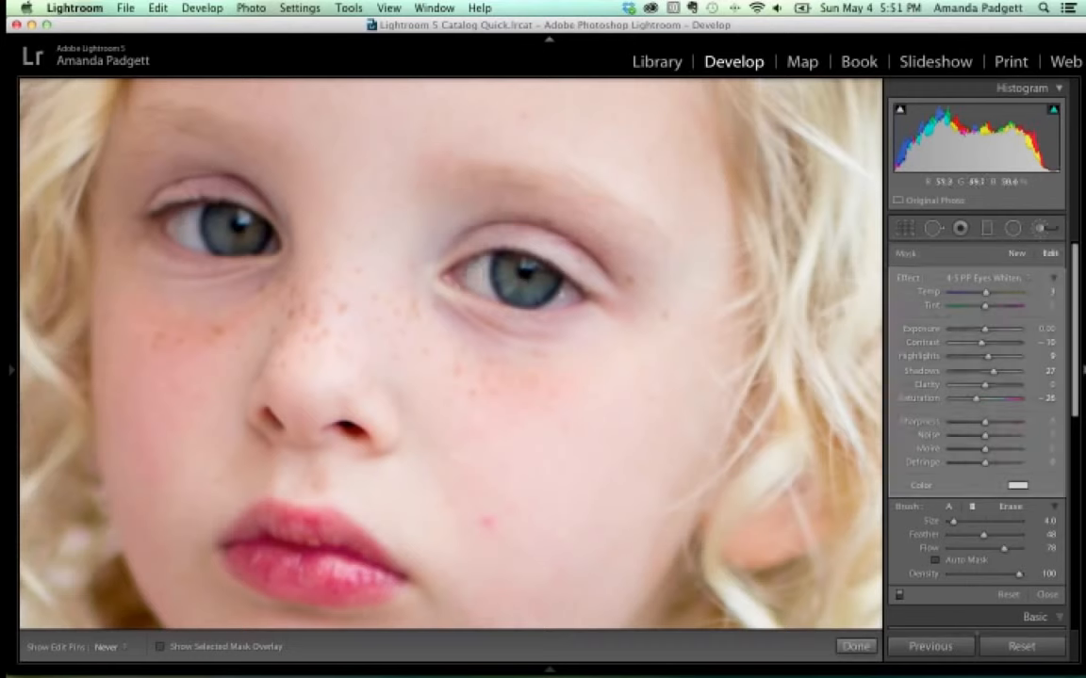
pyautogui.press('h')
pyautogui.press('h')
pyautogui.press('h')
pyautogui.click(160, 648)
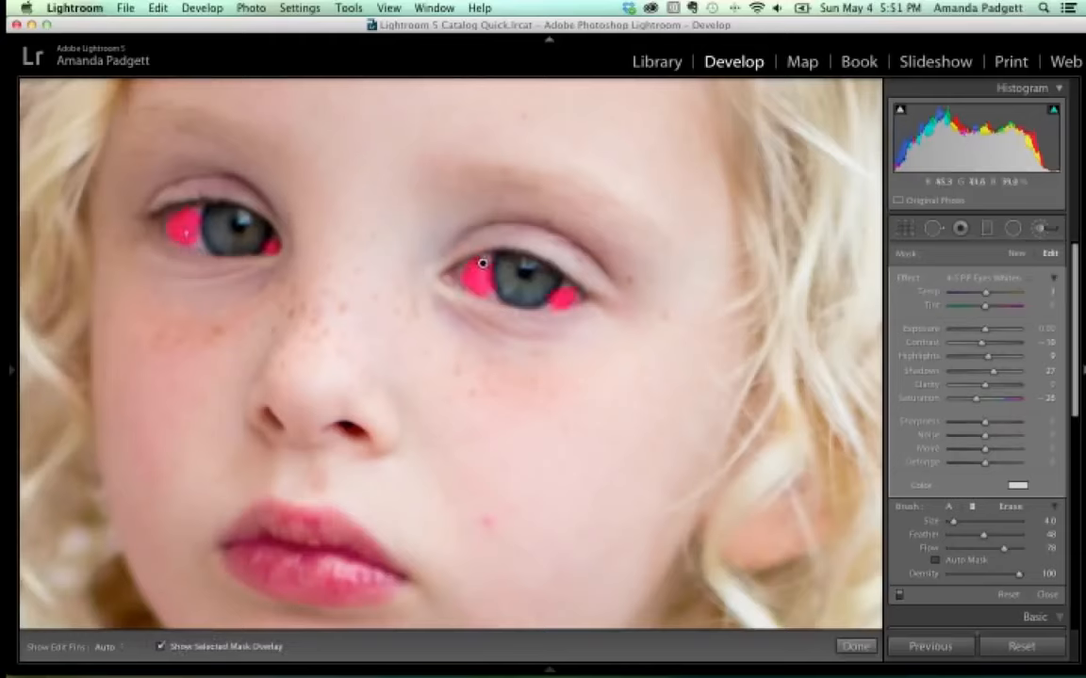
pyautogui.press('[')
pyautogui.moveTo(187, 232)
pyautogui.mouseDown()
pyautogui.moveTo(172, 218)
pyautogui.moveTo(195, 242)
pyautogui.mouseUp()
pyautogui.press('h')
pyautogui.press('[')
pyautogui.press('h')
pyautogui.press('h')
pyautogui.press('h')
pyautogui.press('h')
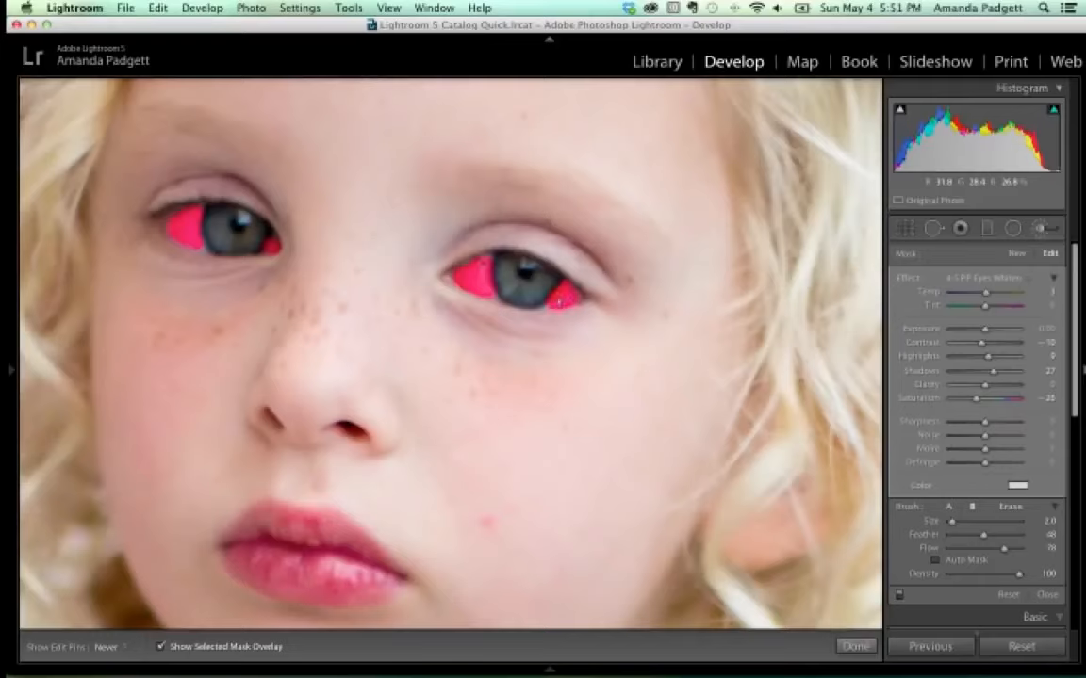
pyautogui.press('h')
pyautogui.click(162, 647)
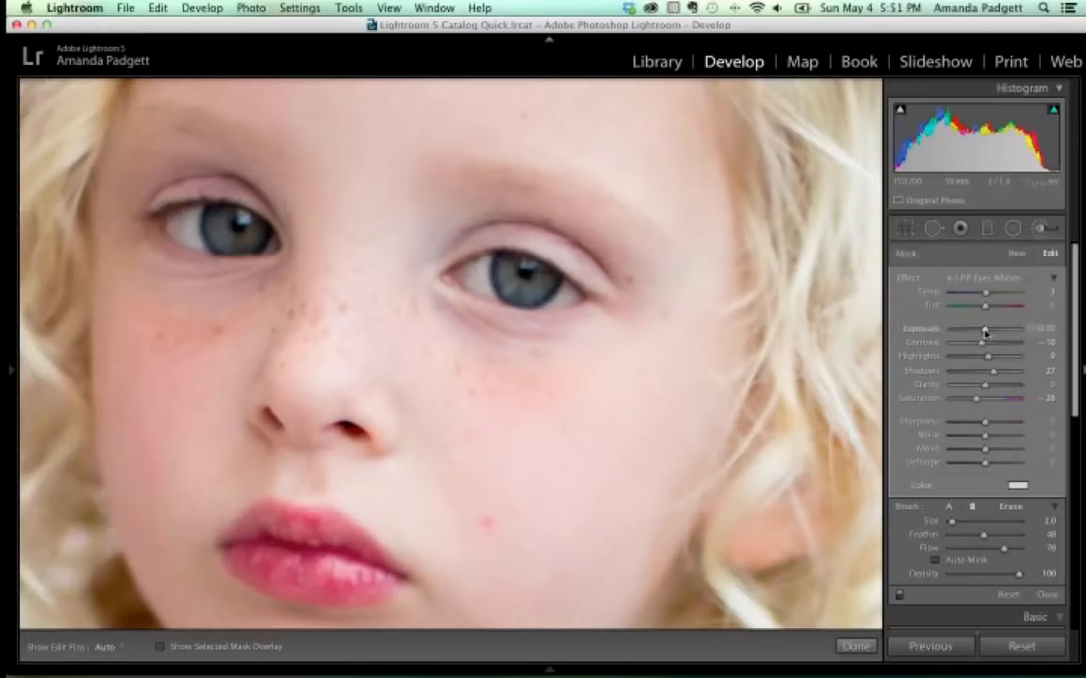
# Test eye-white Exposure values and settle on a subtle 0.06.
pyautogui.moveTo(985, 332); pyautogui.dragTo(987, 334)
pyautogui.moveTo(987, 333); pyautogui.dragTo(984, 332)
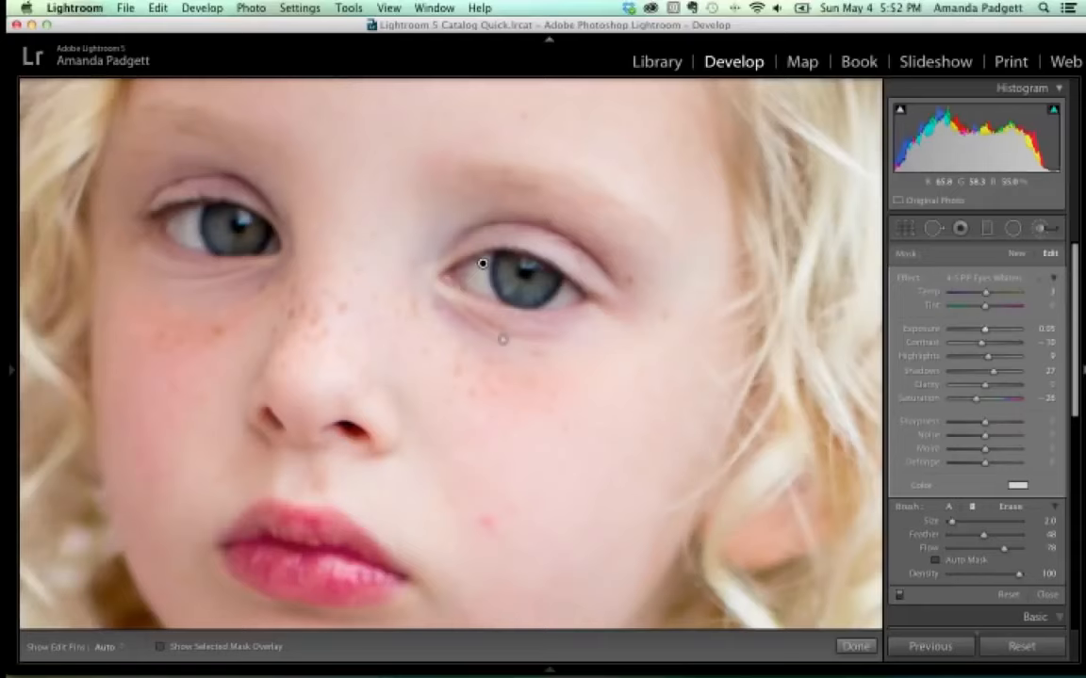
pyautogui.moveTo(985, 328); pyautogui.dragTo(1044, 332)
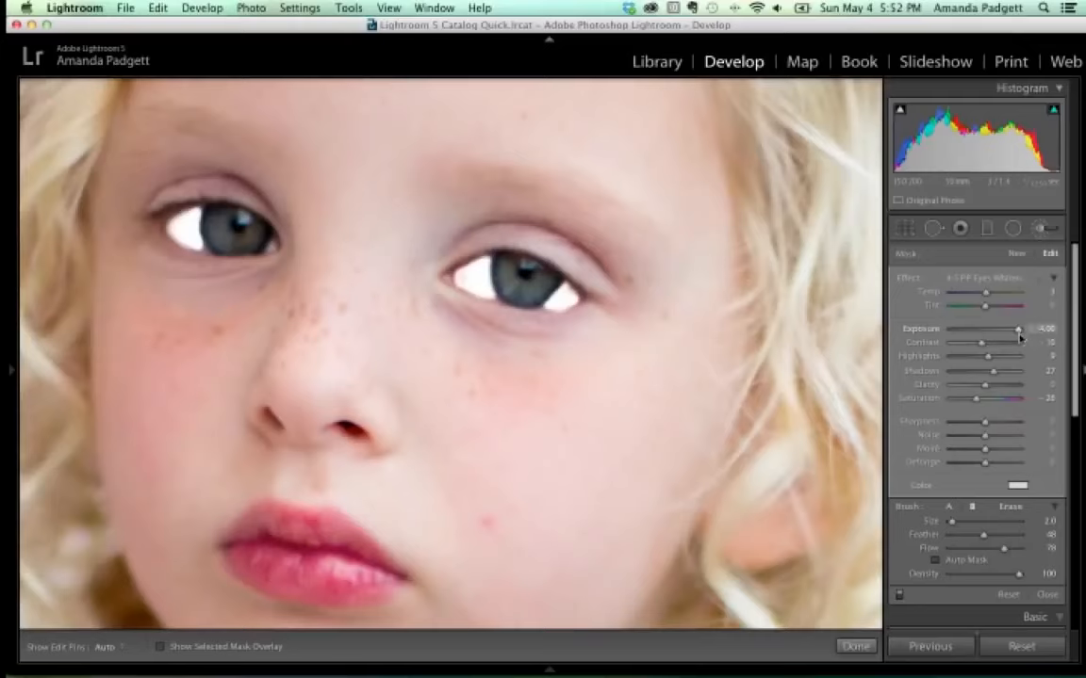
pyautogui.moveTo(1038, 336); pyautogui.dragTo(986, 335)
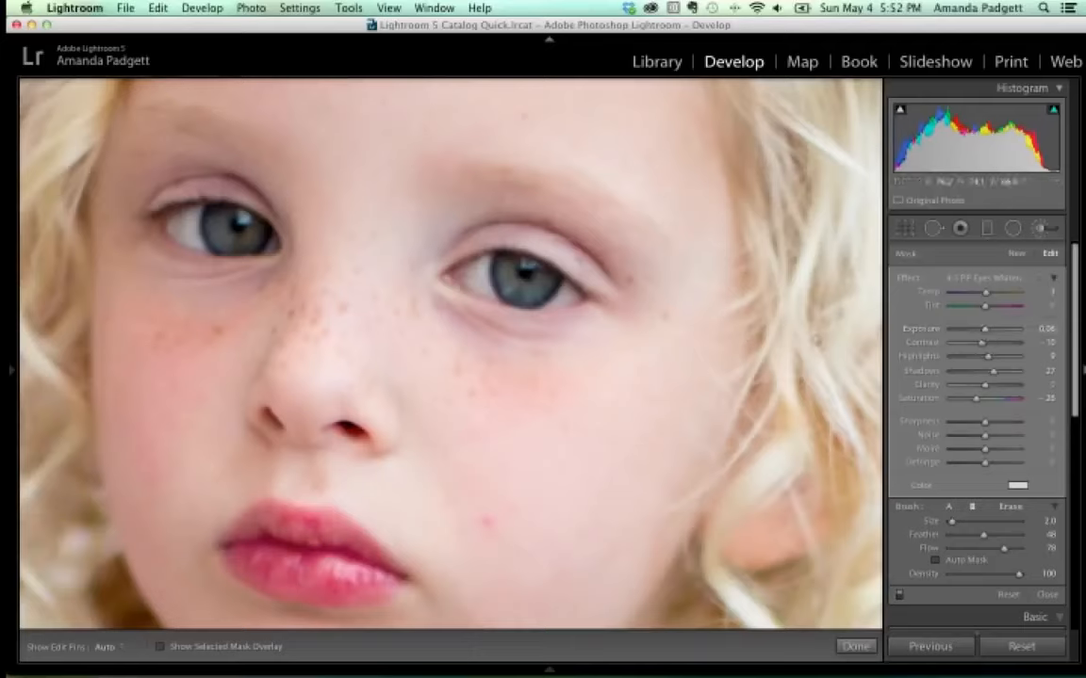
# Erase the whitening mask's overspill onto the irises, then reselect the eye-whitening pin.
pyautogui.click(160, 647)
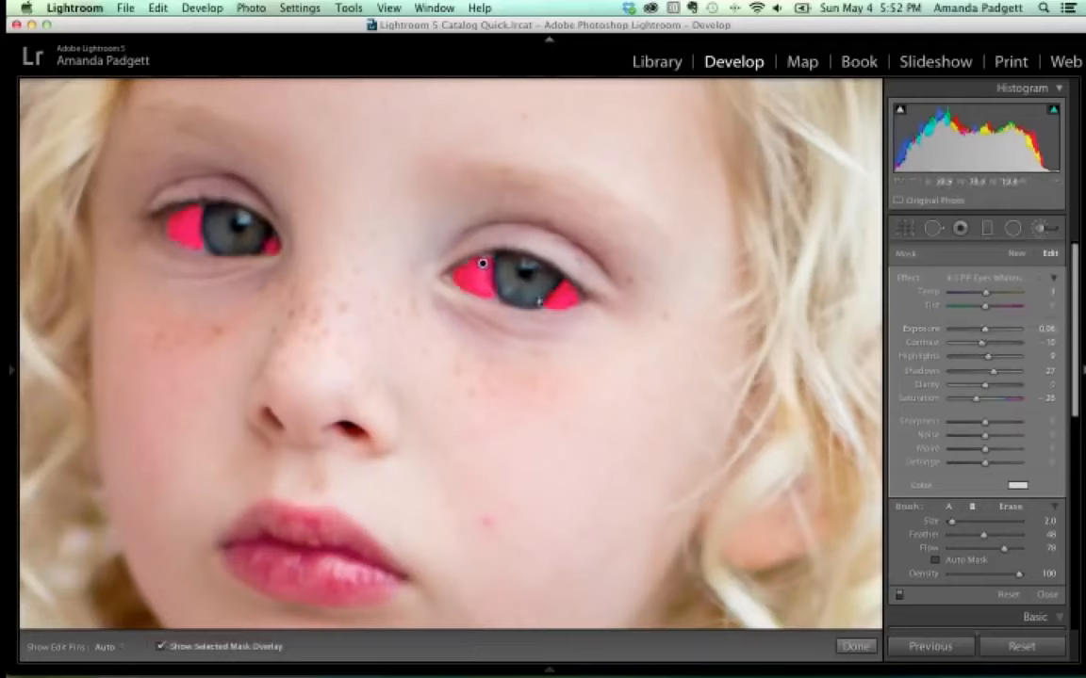
pyautogui.press('h')
pyautogui.press('h')
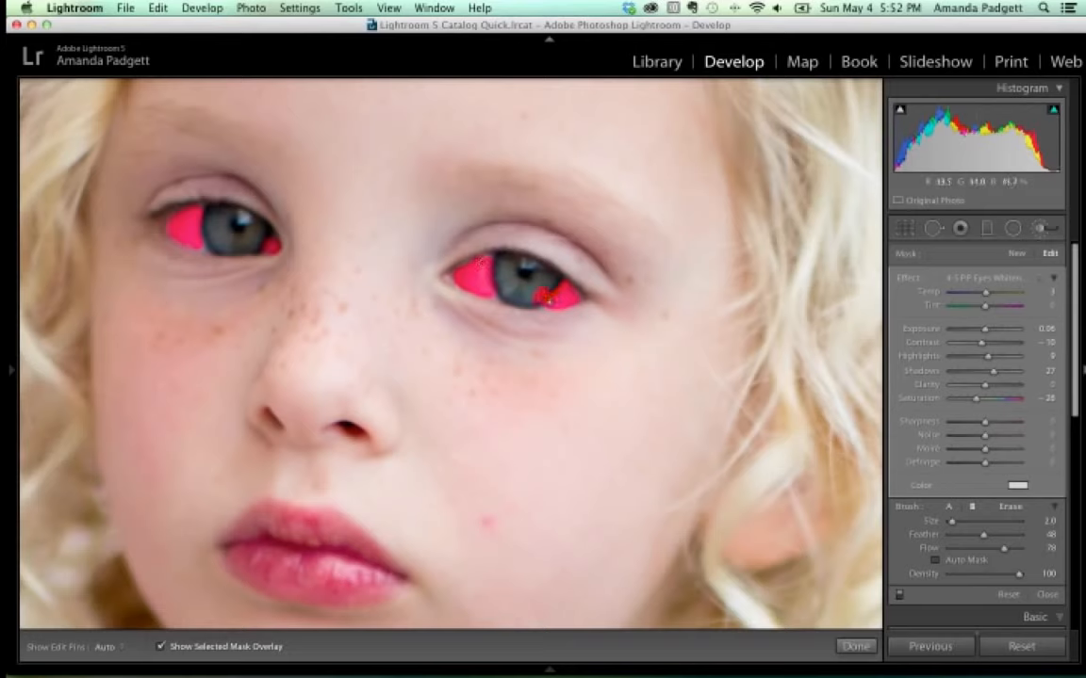
pyautogui.click(1011, 509)
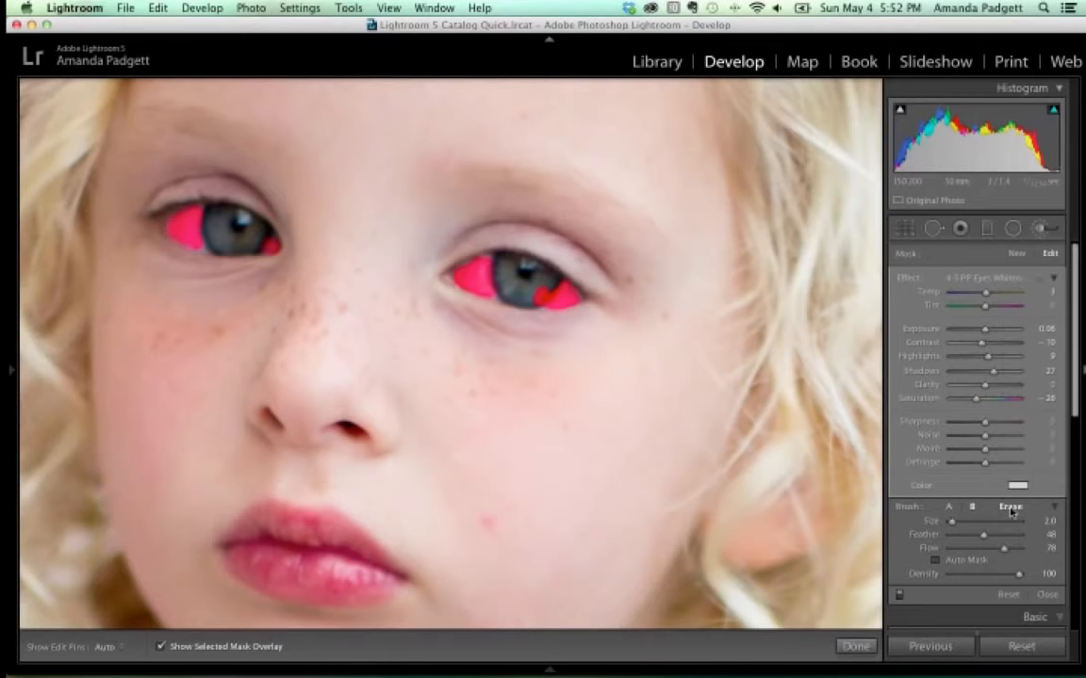
pyautogui.click(1012, 512)
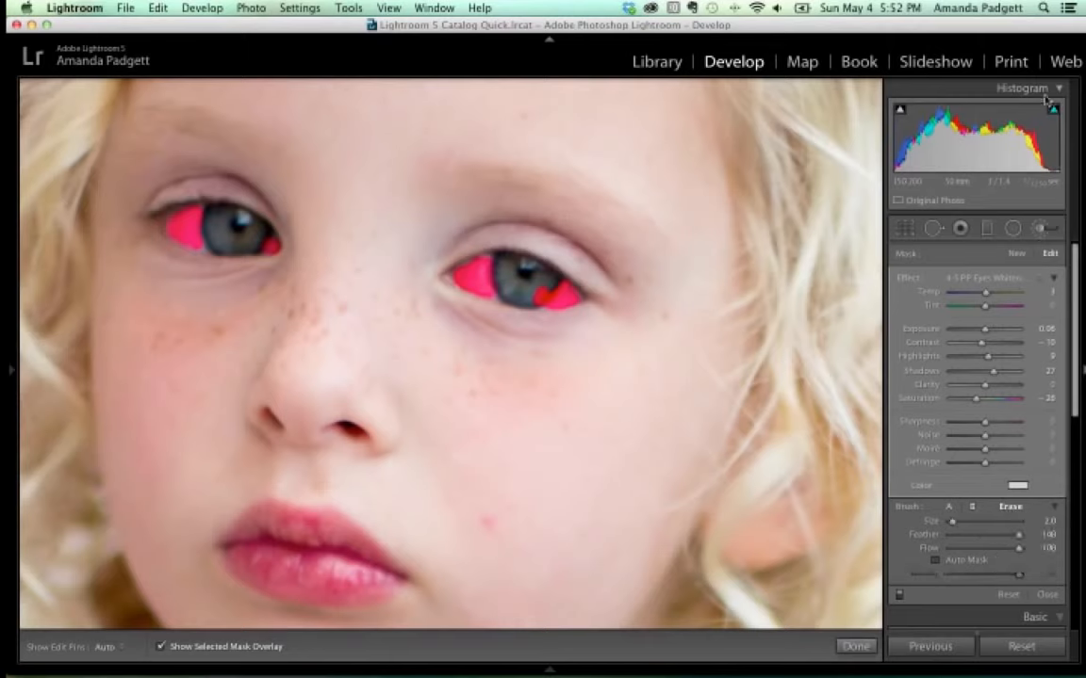
pyautogui.click(950, 87)
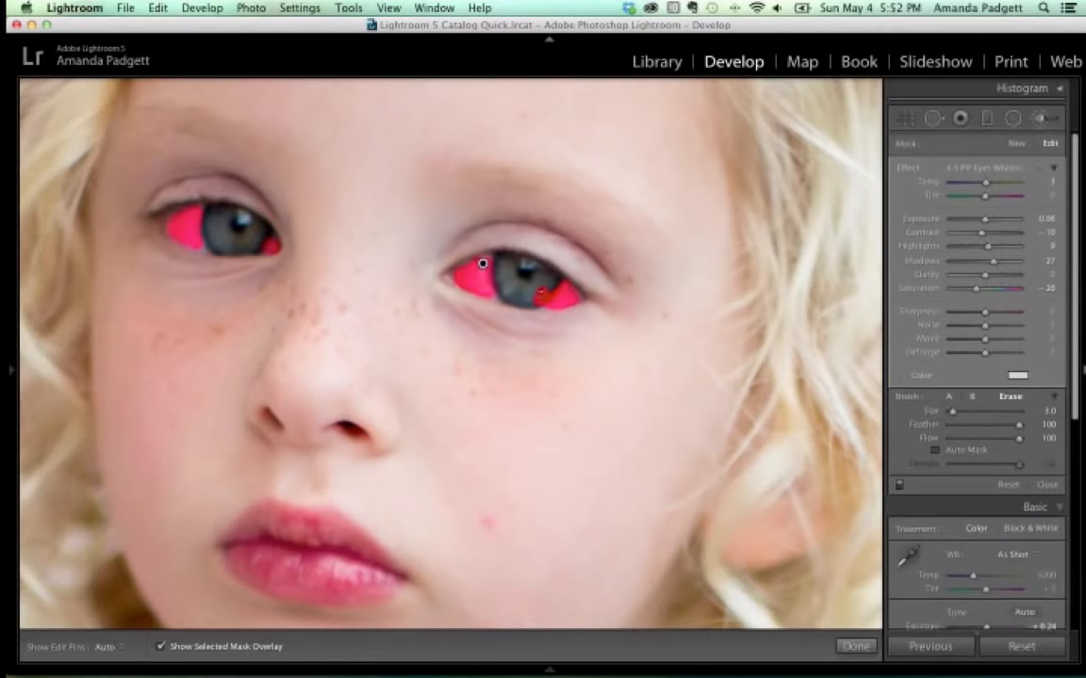
pyautogui.press('h')
pyautogui.press('h')
pyautogui.press('h')
pyautogui.press('h')
pyautogui.click(856, 647)
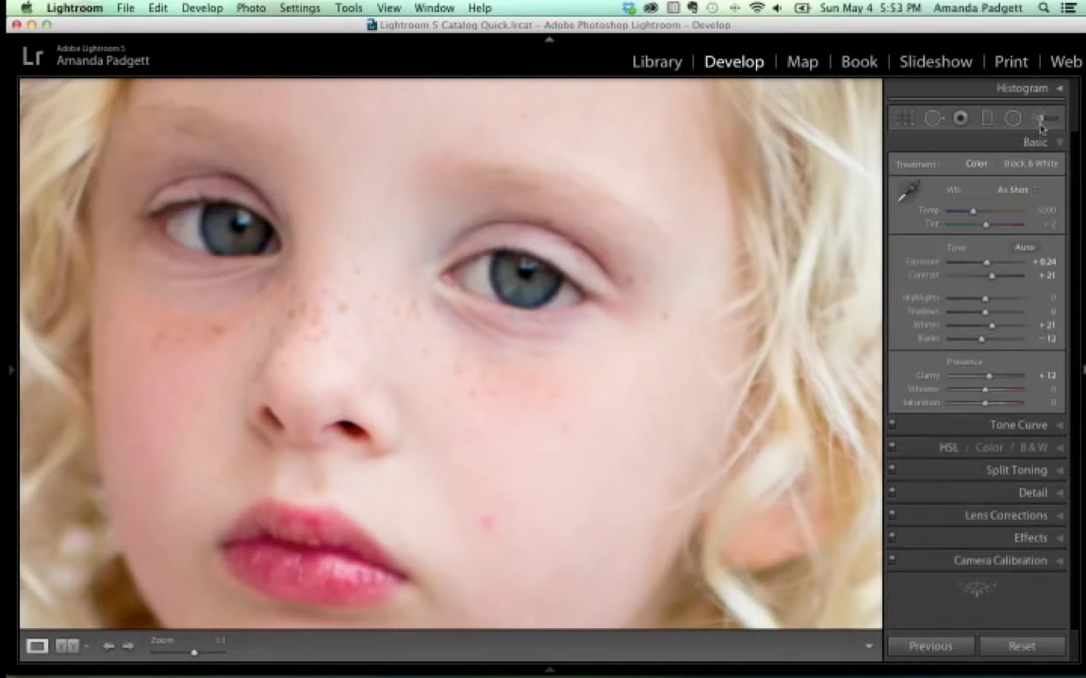
pyautogui.press('k')
pyautogui.click(482, 263)
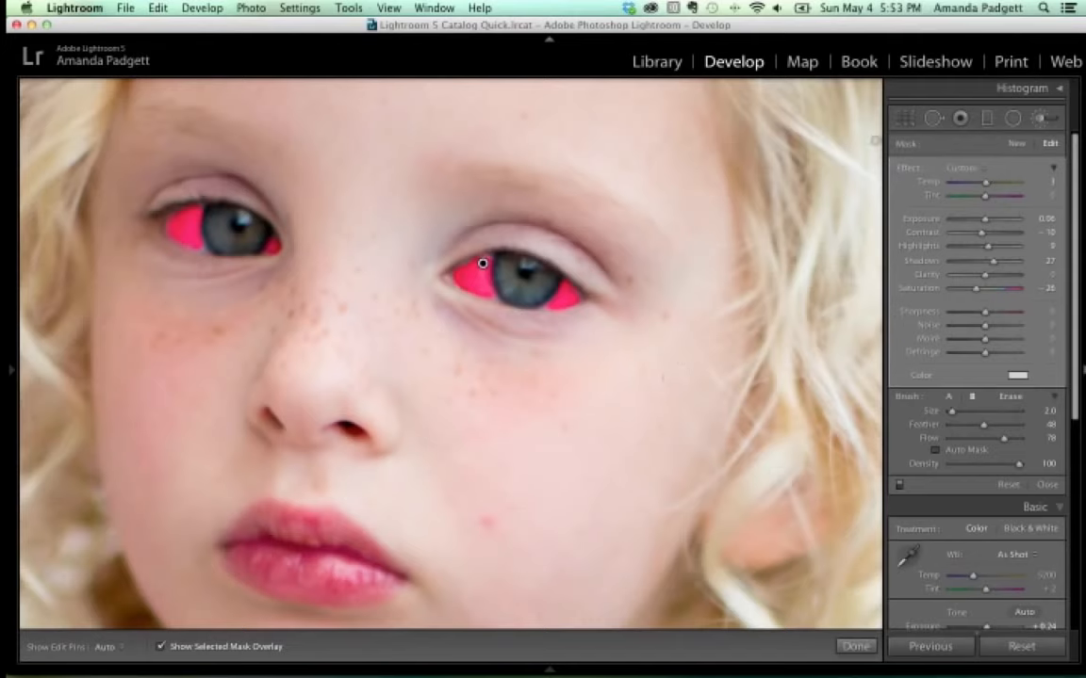
# Paint a new 4-5 PP Fix Casts Blue adjustment over both irises.
pyautogui.click(1017, 145)
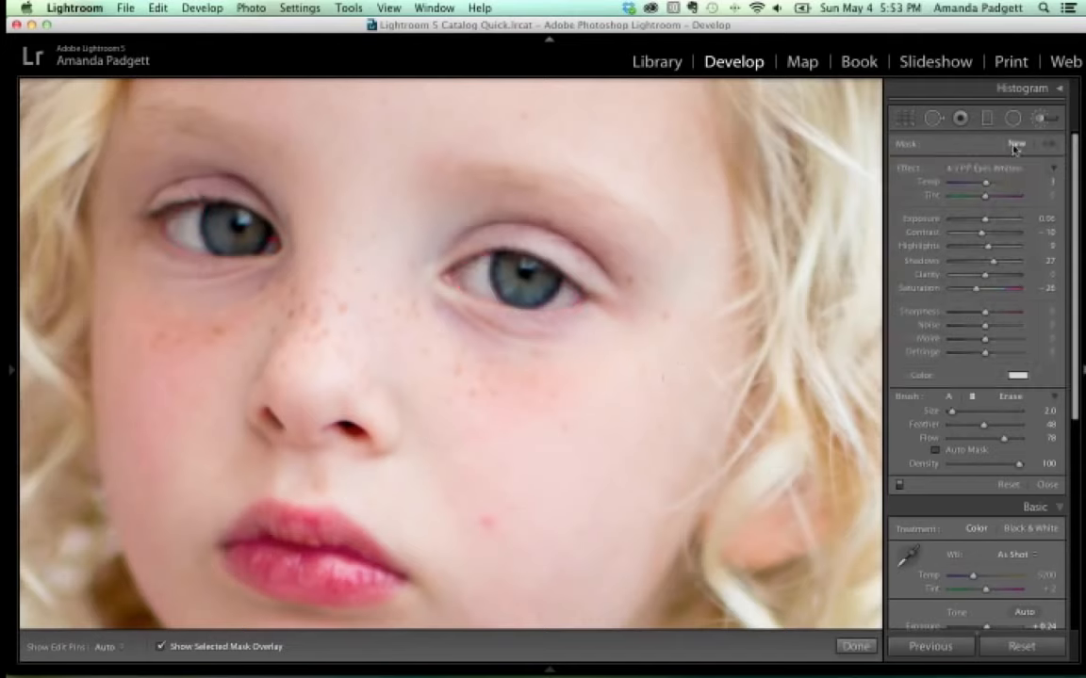
pyautogui.click(988, 168)
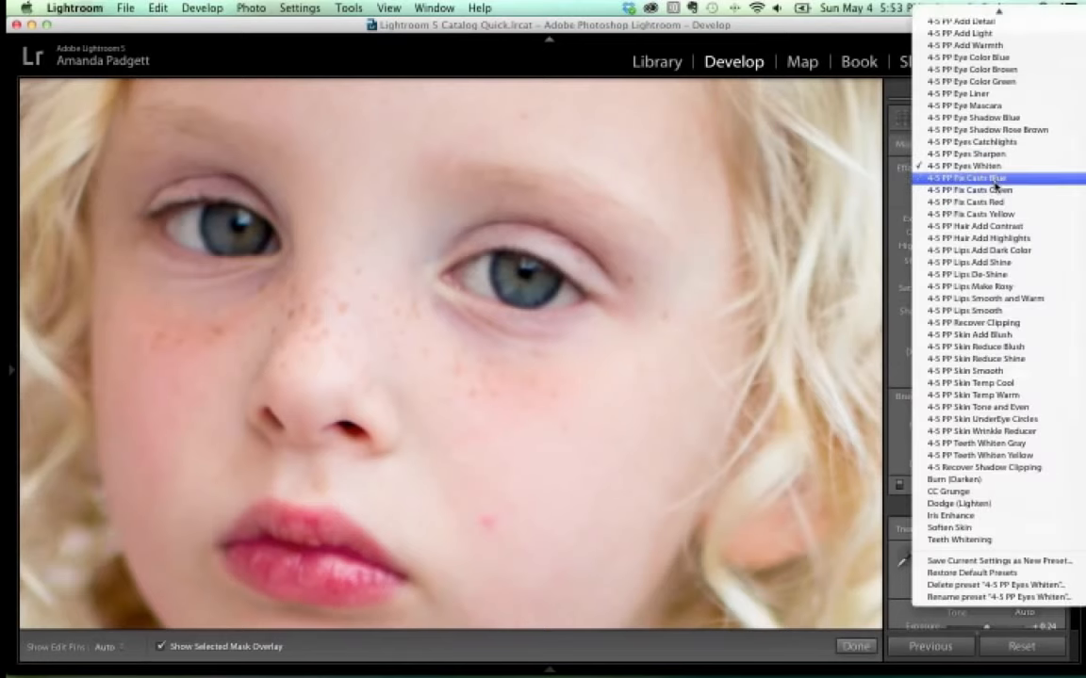
pyautogui.click(996, 179)
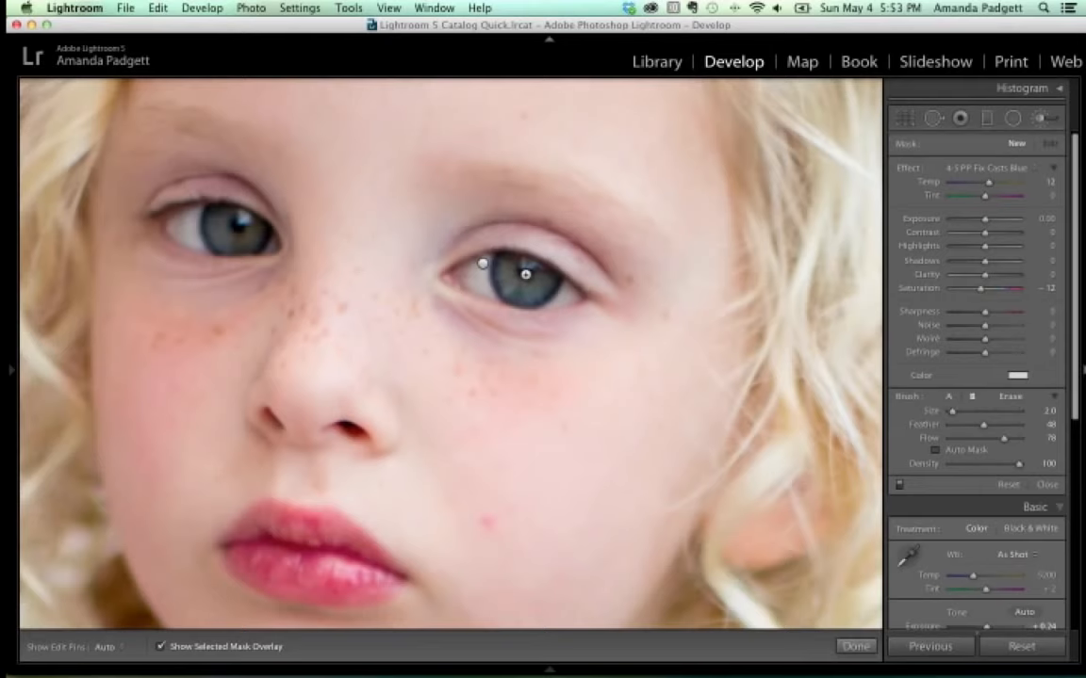
pyautogui.moveTo(518, 269)
pyautogui.mouseDown()
pyautogui.moveTo(533, 283)
pyautogui.moveTo(543, 274)
pyautogui.moveTo(514, 268)
pyautogui.moveTo(509, 281)
pyautogui.moveTo(540, 286)
pyautogui.moveTo(516, 290)
pyautogui.mouseUp()
pyautogui.moveTo(255, 227)
pyautogui.mouseDown()
pyautogui.moveTo(196, 200)
pyautogui.moveTo(213, 219)
pyautogui.moveTo(237, 220)
pyautogui.moveTo(229, 217)
pyautogui.mouseUp()
pyautogui.click(162, 647)
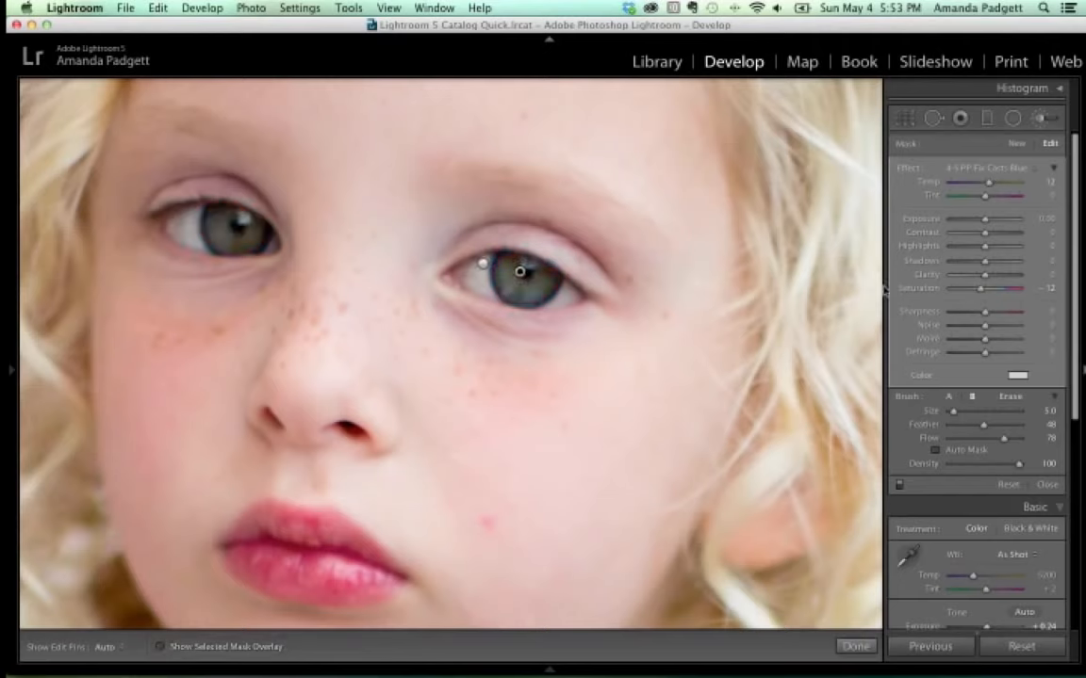
# Switch the iris effect to 4-5 PP Eye Color Blue, with Exposure 0.18 and more sharpness.
pyautogui.click(987, 167)
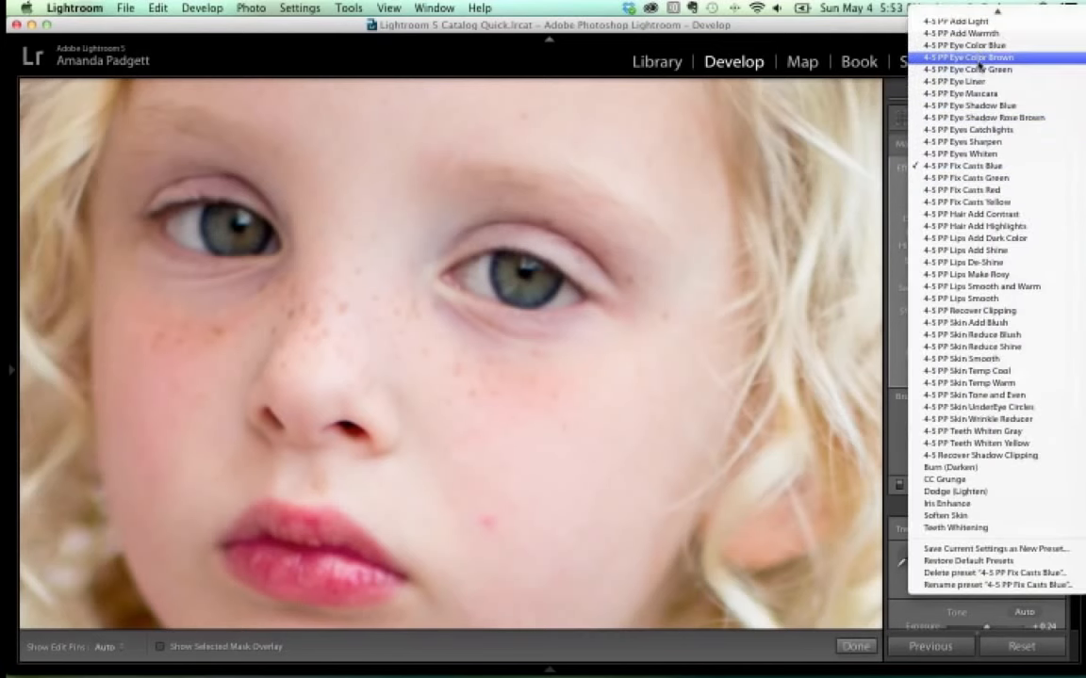
pyautogui.click(978, 48)
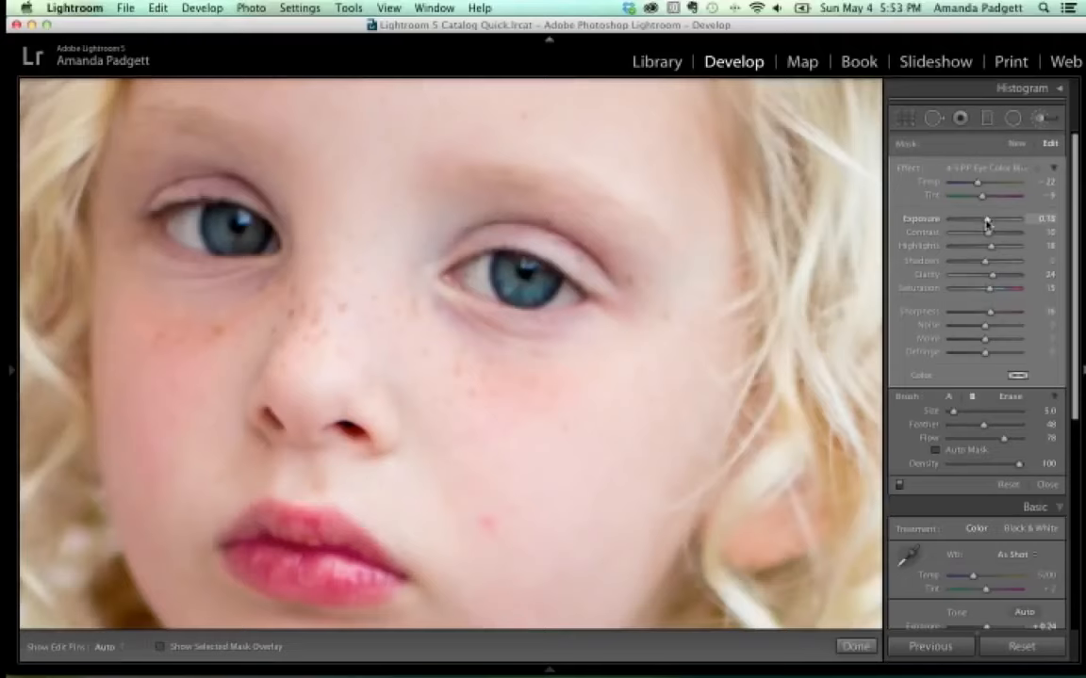
pyautogui.moveTo(987, 224); pyautogui.dragTo(988, 224)
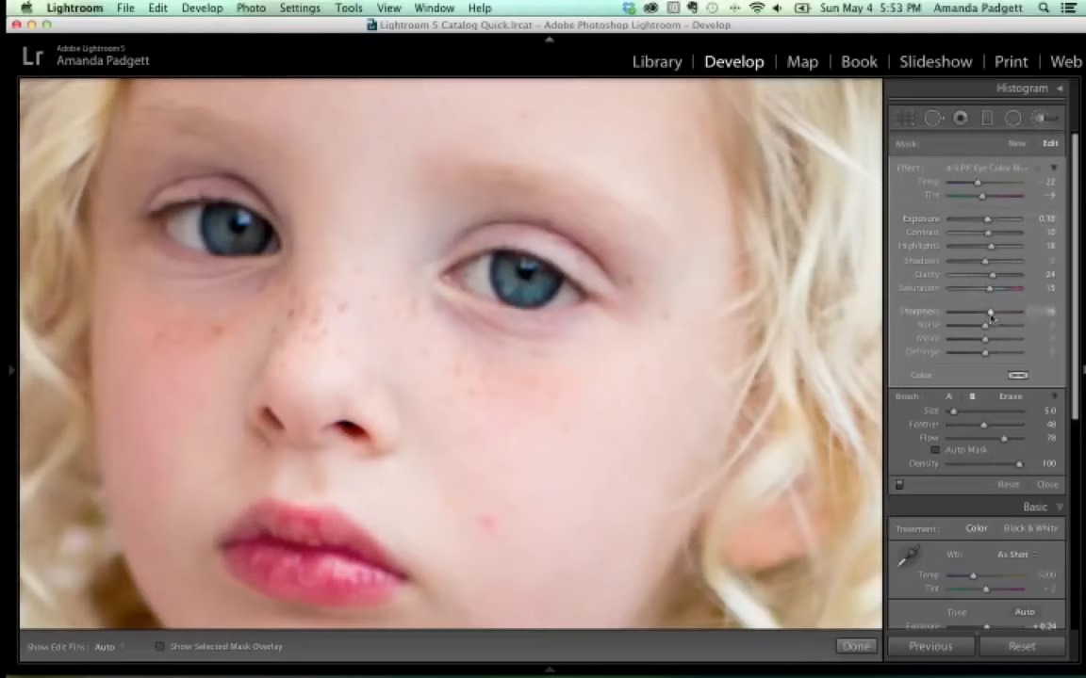
pyautogui.moveTo(991, 318); pyautogui.dragTo(995, 316)
# Choose the 4-5 PP Eyes Catchlights effect and paint brightened catchlights onto the eyes.
pyautogui.click(997, 169)
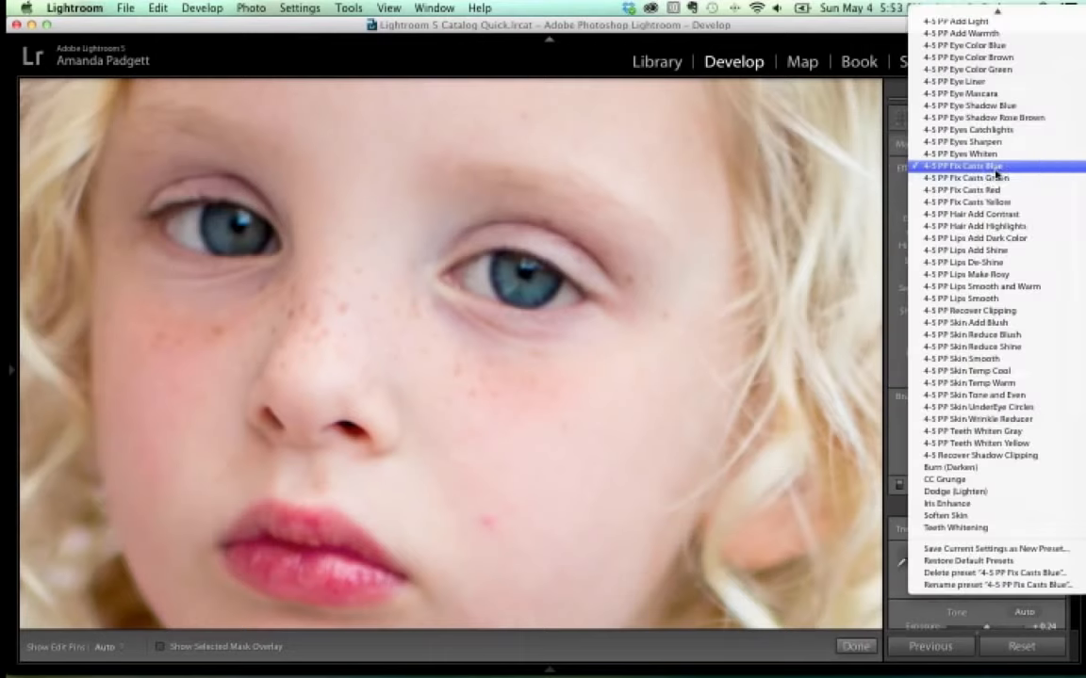
pyautogui.click(976, 129)
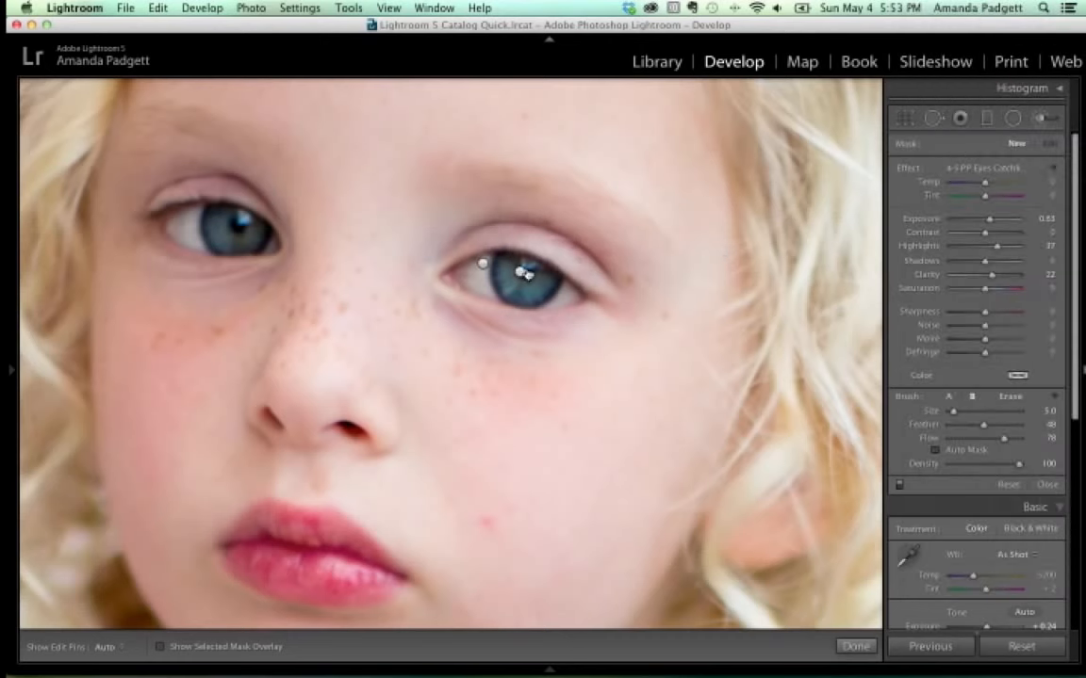
pyautogui.press('h')
pyautogui.moveTo(239, 216); pyautogui.dragTo(247, 221)
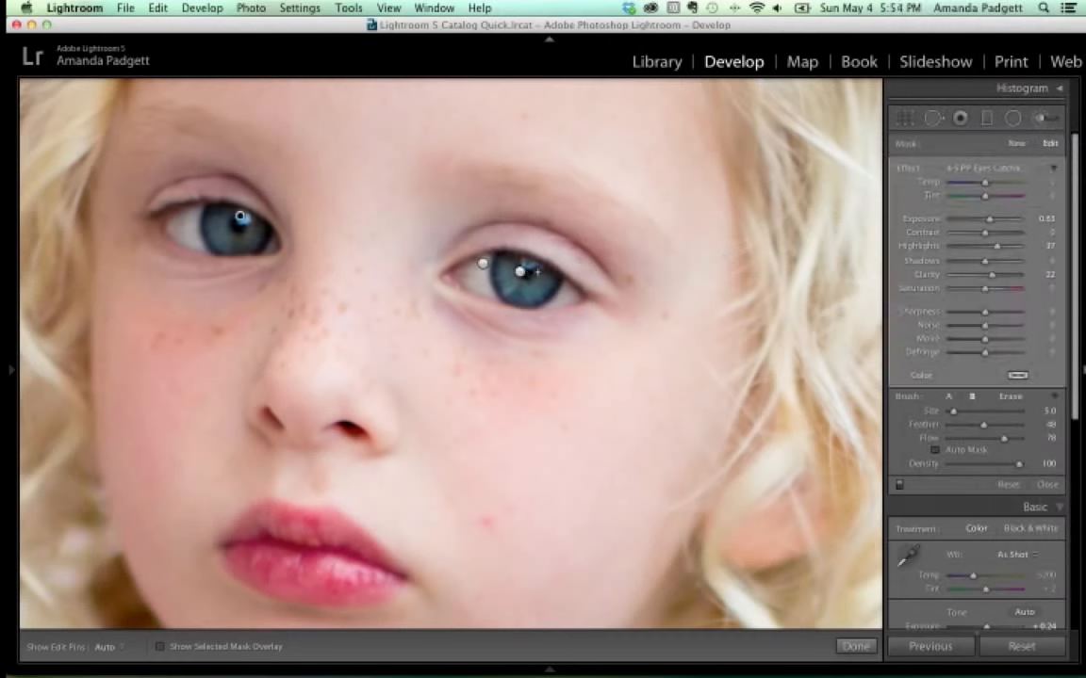
# Check the catchlight result, deselect the adjustment and close the Adjustment Brush.
pyautogui.press('h')
pyautogui.press('h')
pyautogui.click(1016, 144)
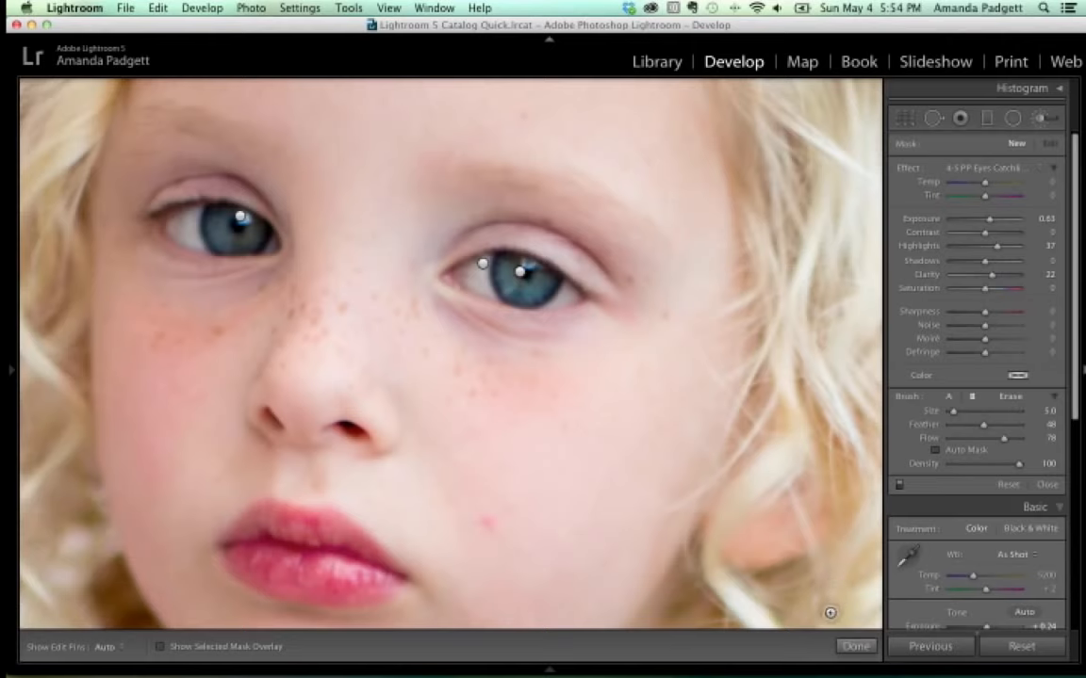
pyautogui.click(855, 646)
# Zoom out of the 1:3 close-up until the full retouched portrait fits the window.
pyautogui.press('z')
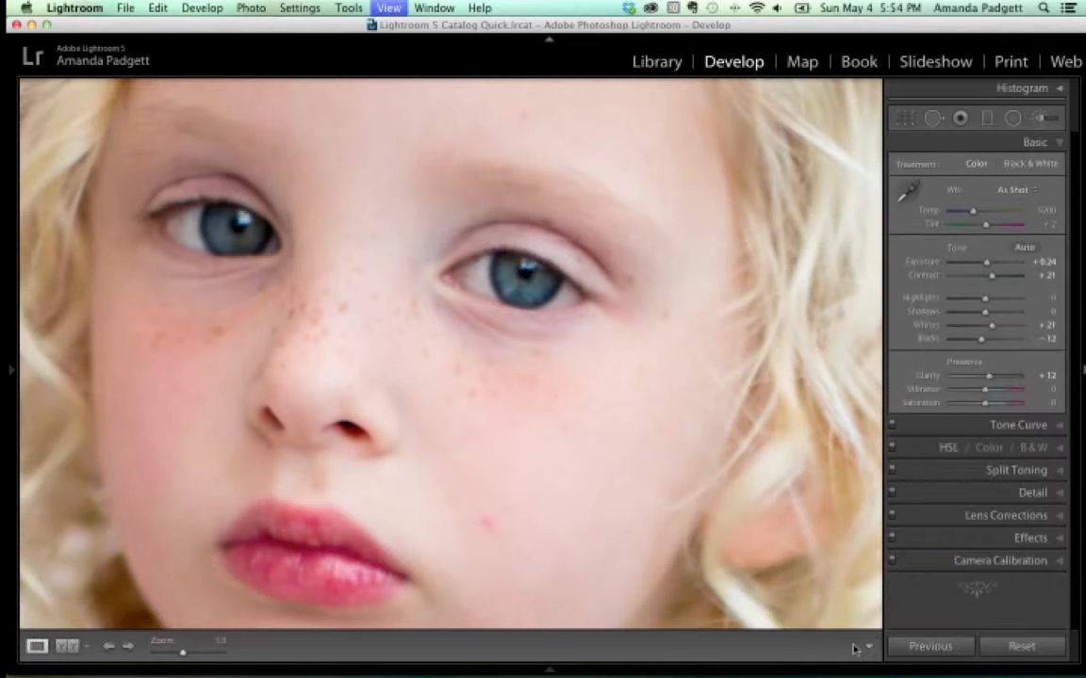
pyautogui.press('super+minus')
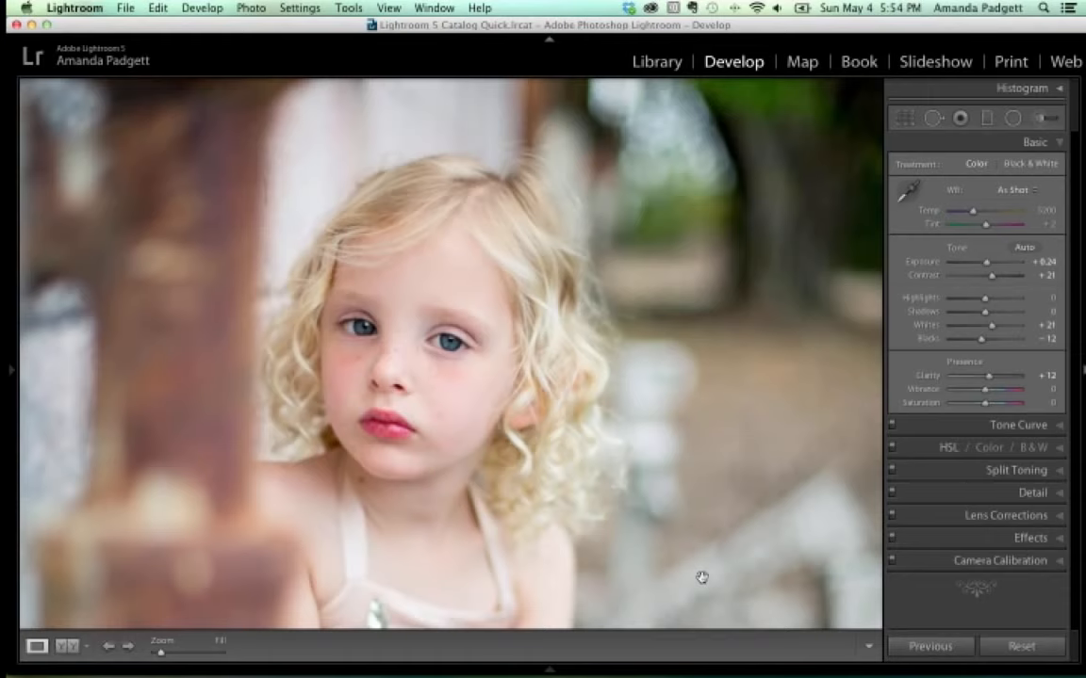
pyautogui.click(701, 577)
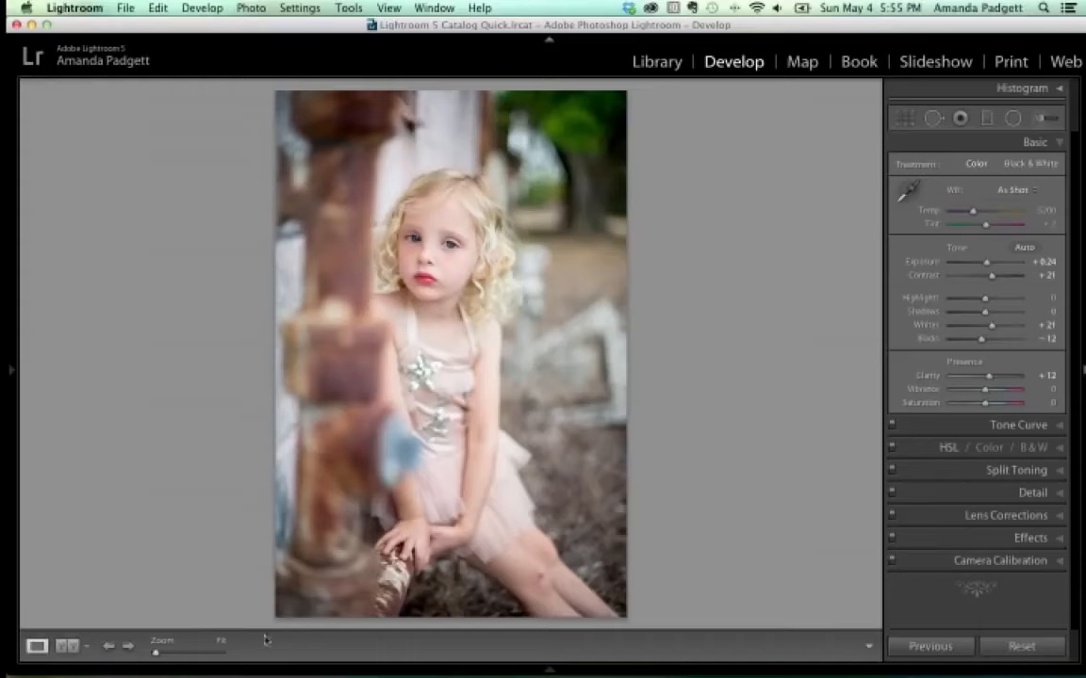
# Add the adjacent virtual copy in the filmstrip to the selected portrait.
pyautogui.moveTo(471, 671)
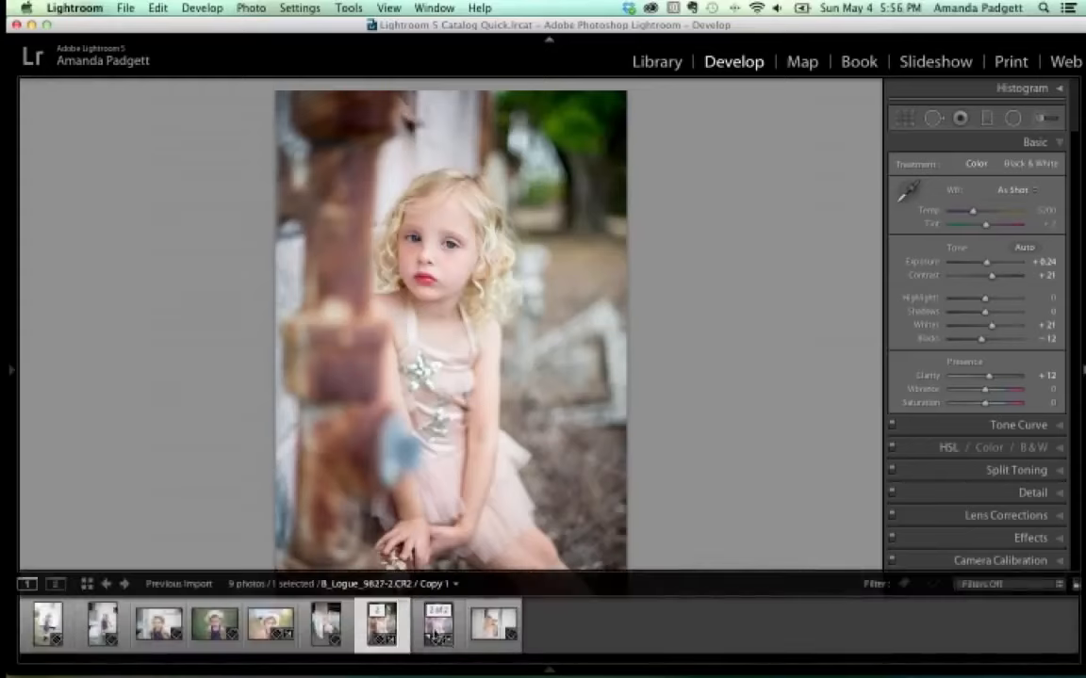
pyautogui.keyDown('super'); pyautogui.click(437, 634); pyautogui.keyUp('super')
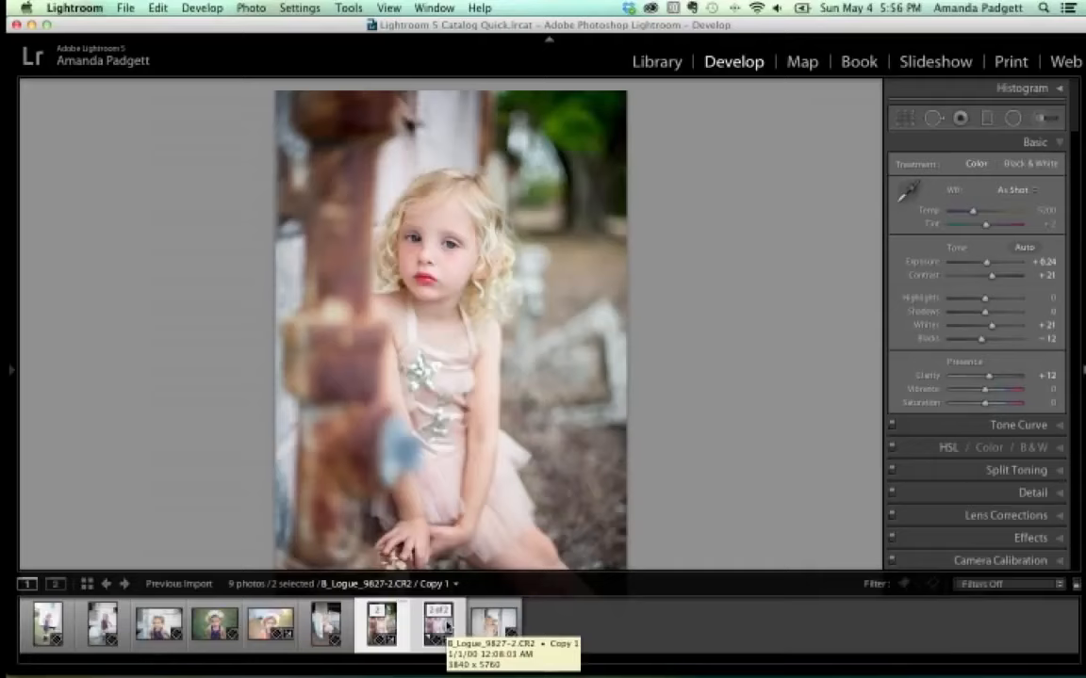
# Open File > Export… for the two selected photos, then cancel it.
pyautogui.click(125, 8)
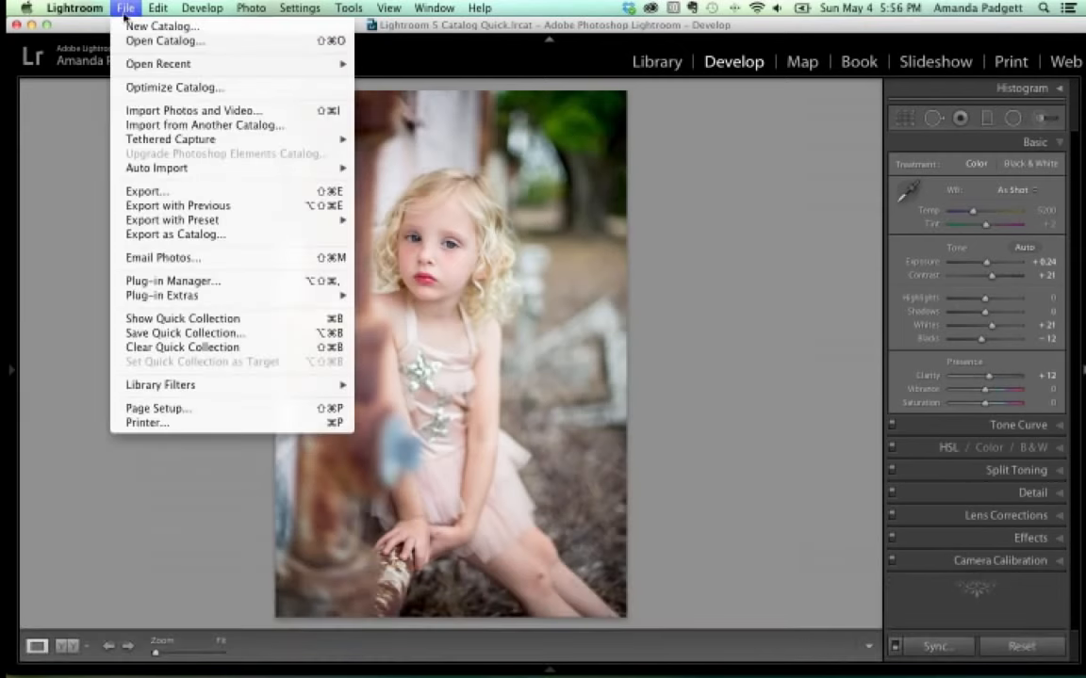
pyautogui.click(146, 191)
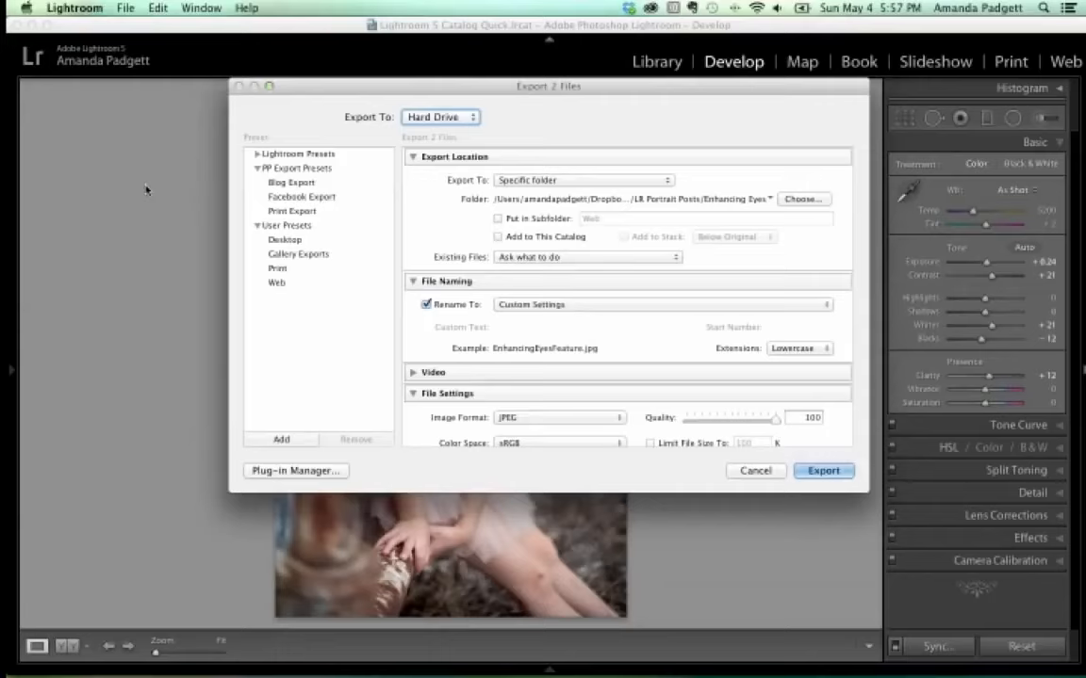
pyautogui.click(755, 472)
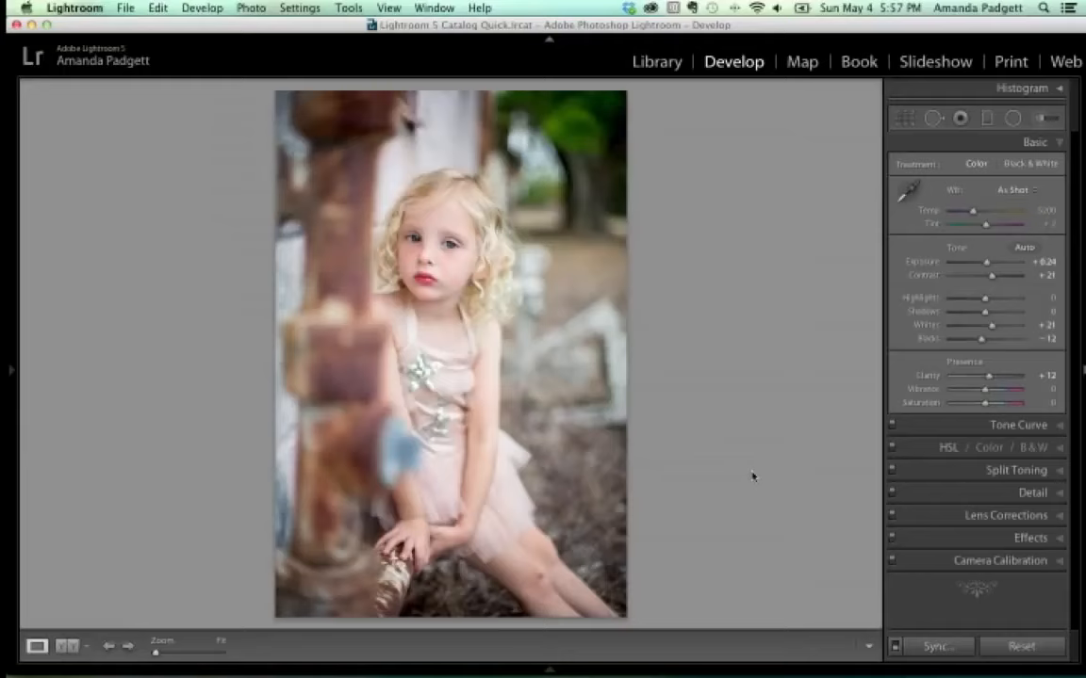
# Reopen File > Export… to bring up the Export 2 Files dialog.
pyautogui.click(125, 9)
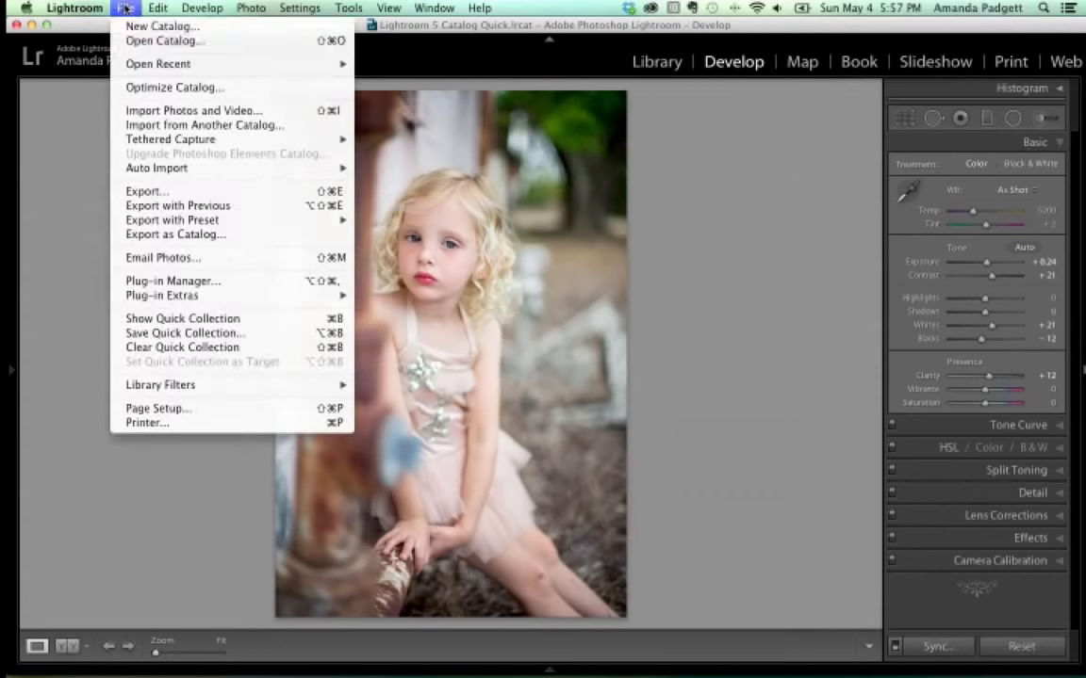
pyautogui.click(73, 157)
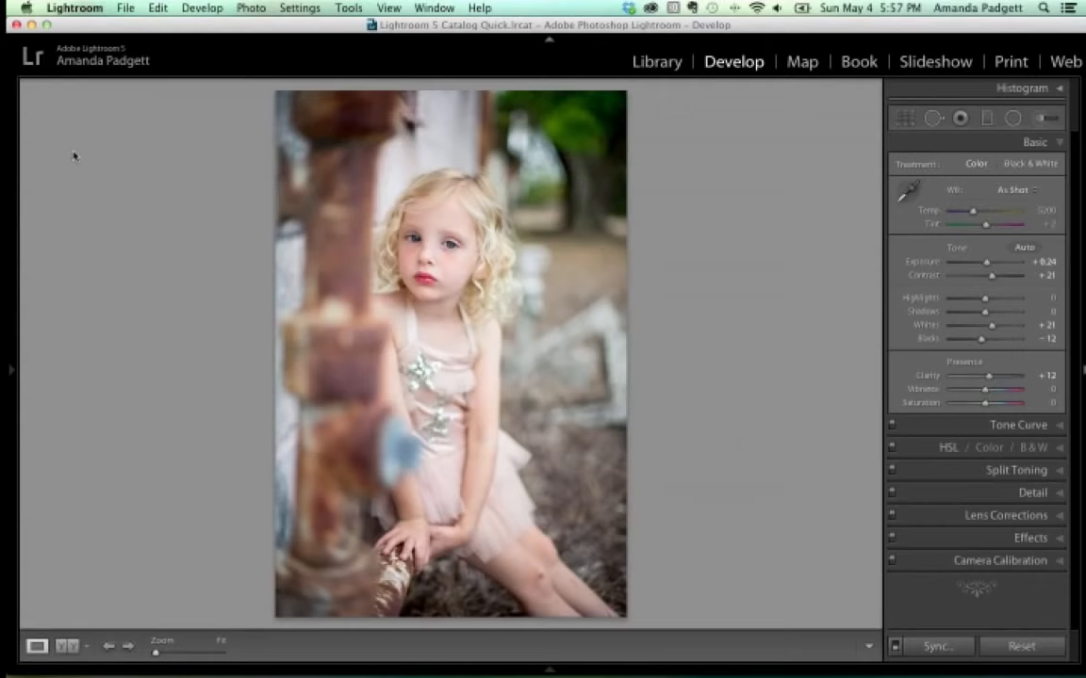
pyautogui.click(125, 8)
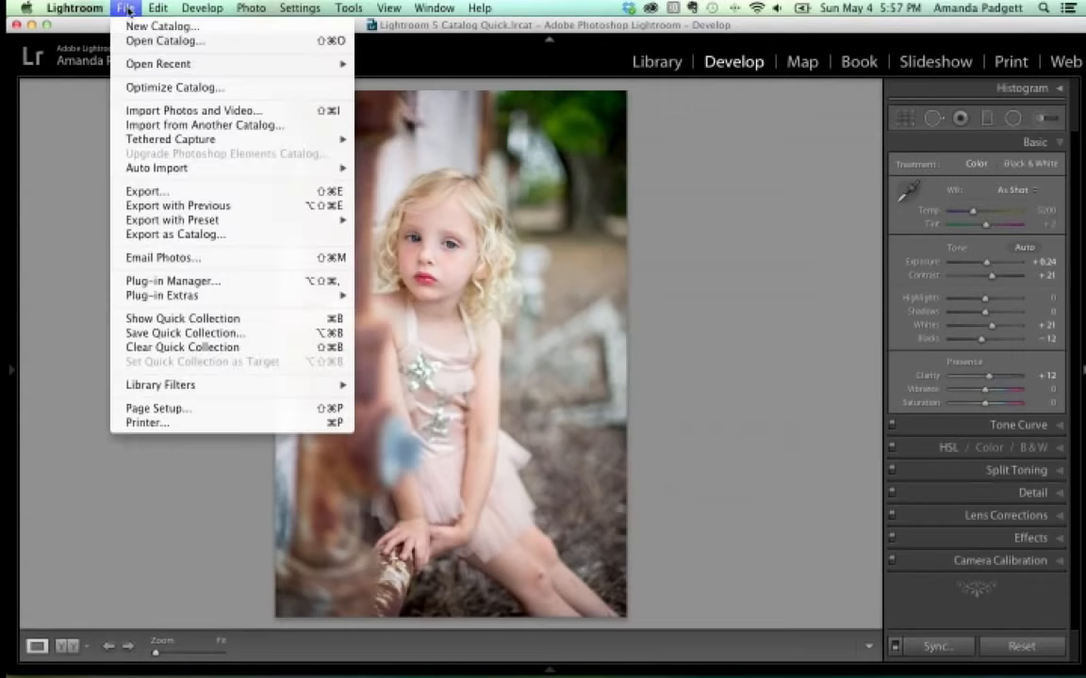
pyautogui.click(150, 192)
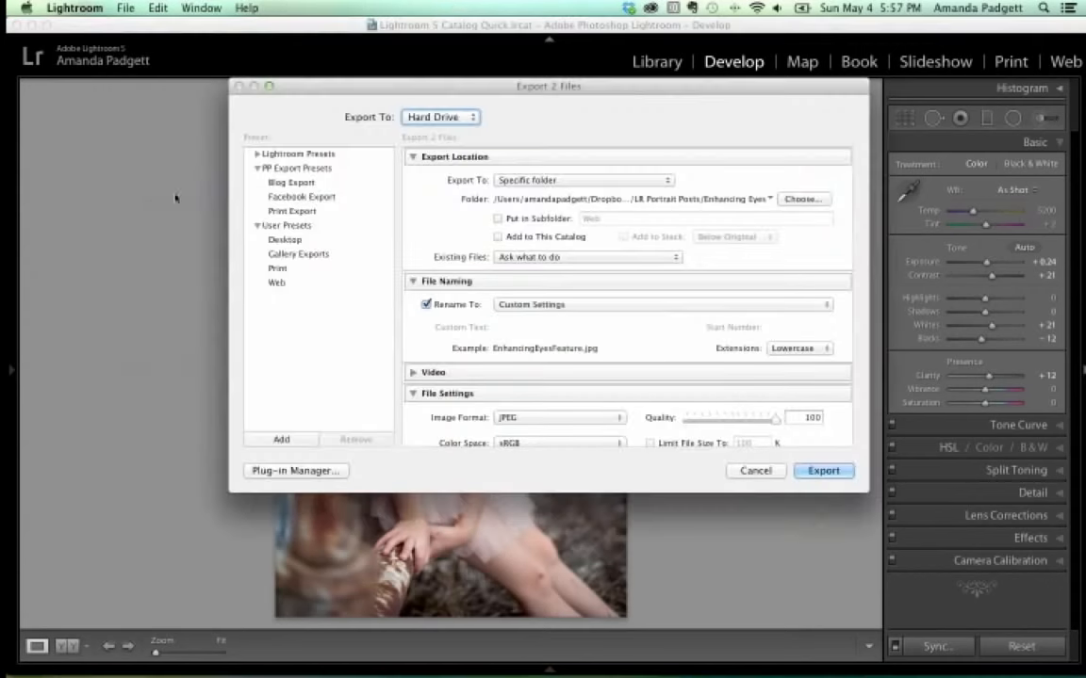
# Try exporting beside the originals into a subfolder named 'Edits'.
pyautogui.click(552, 181)
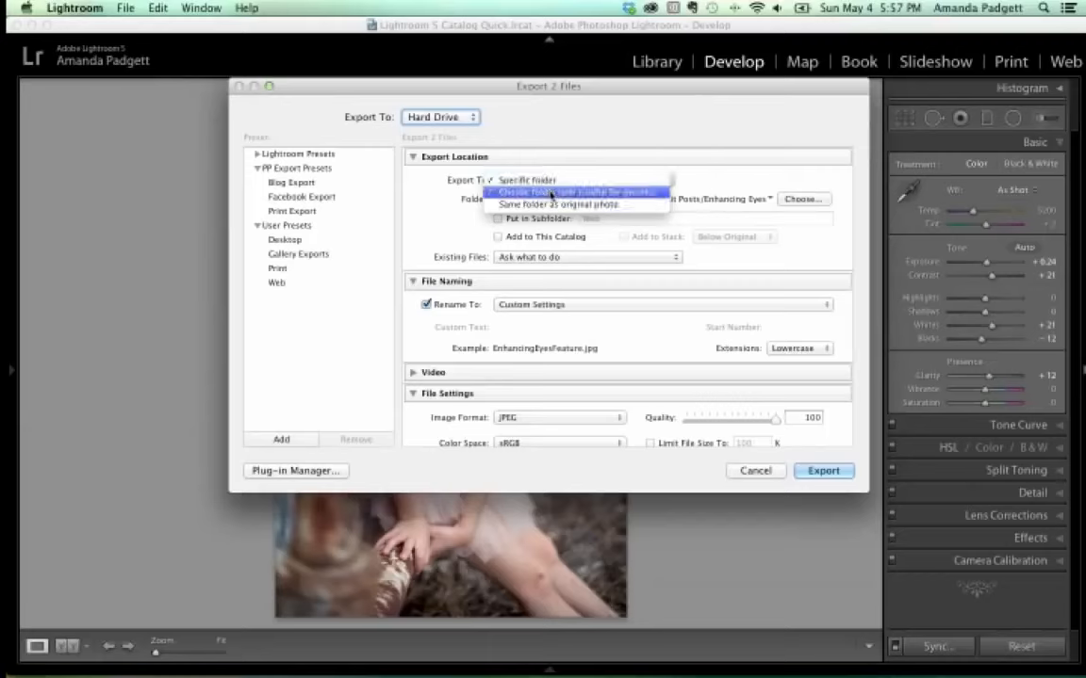
pyautogui.click(552, 205)
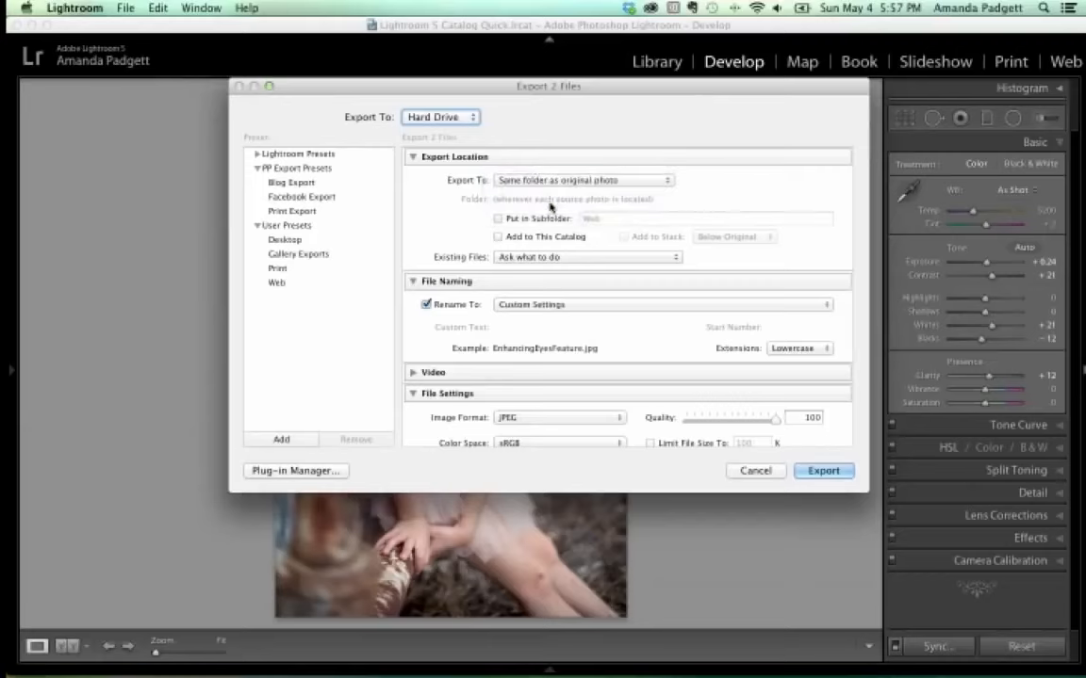
pyautogui.click(500, 220)
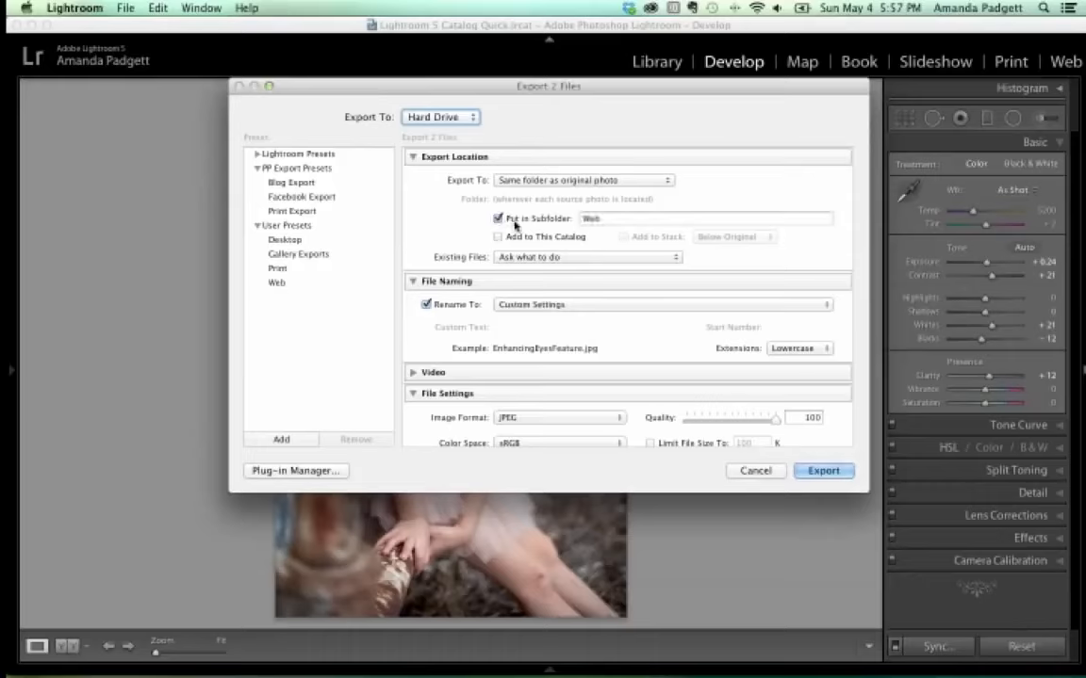
pyautogui.doubleClick(584, 219)
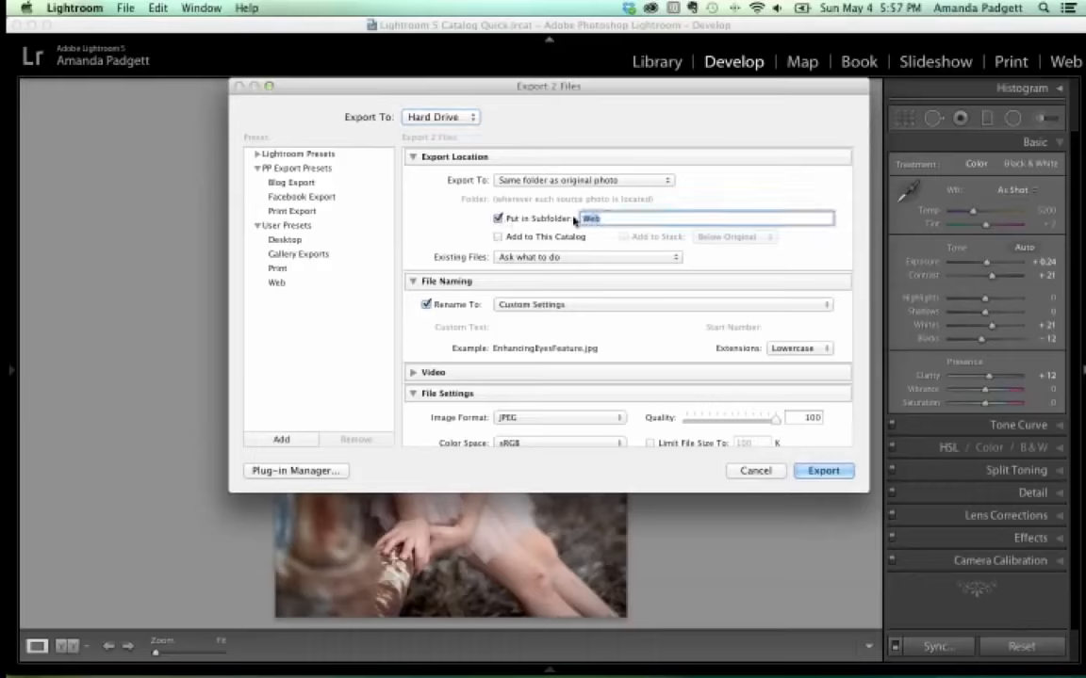
pyautogui.write('Edits')
# Export to a new Desktop folder 'LR Sample Edits' with Put in Subfolder unchecked.
pyautogui.click(558, 179)
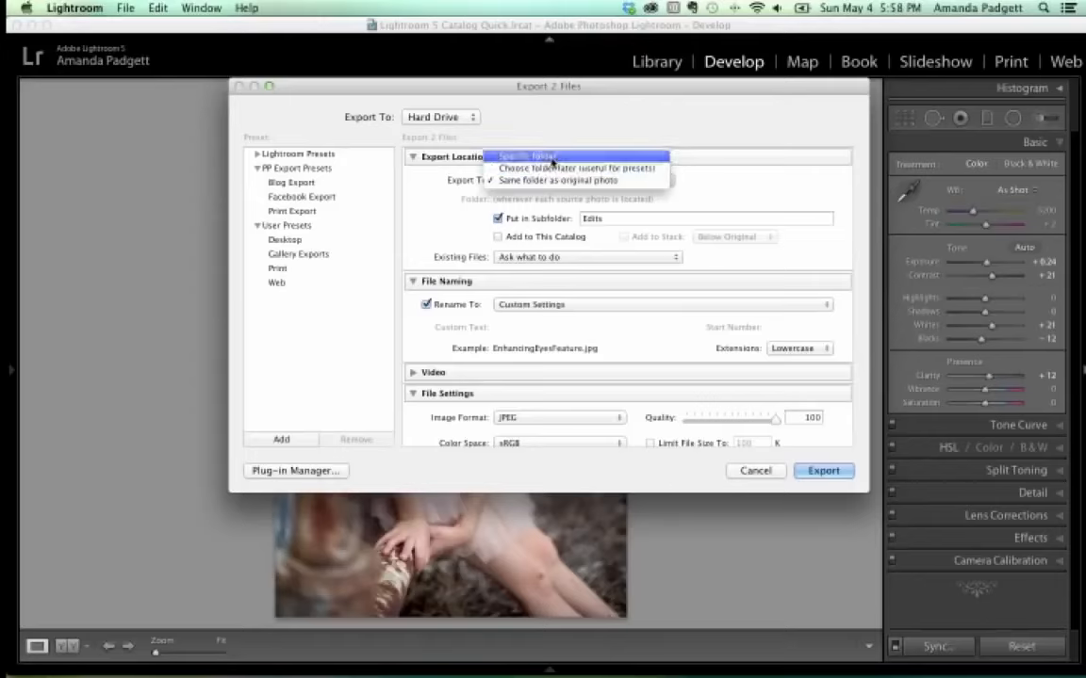
pyautogui.click(553, 159)
pyautogui.click(792, 200)
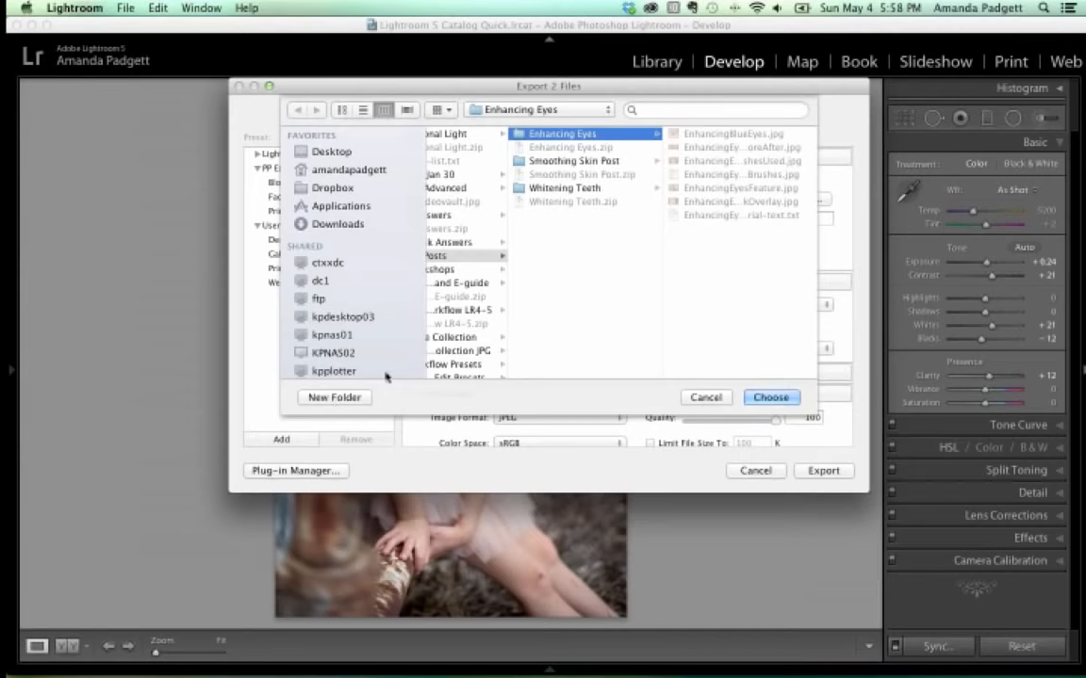
pyautogui.hscroll(-2, 477, 310)
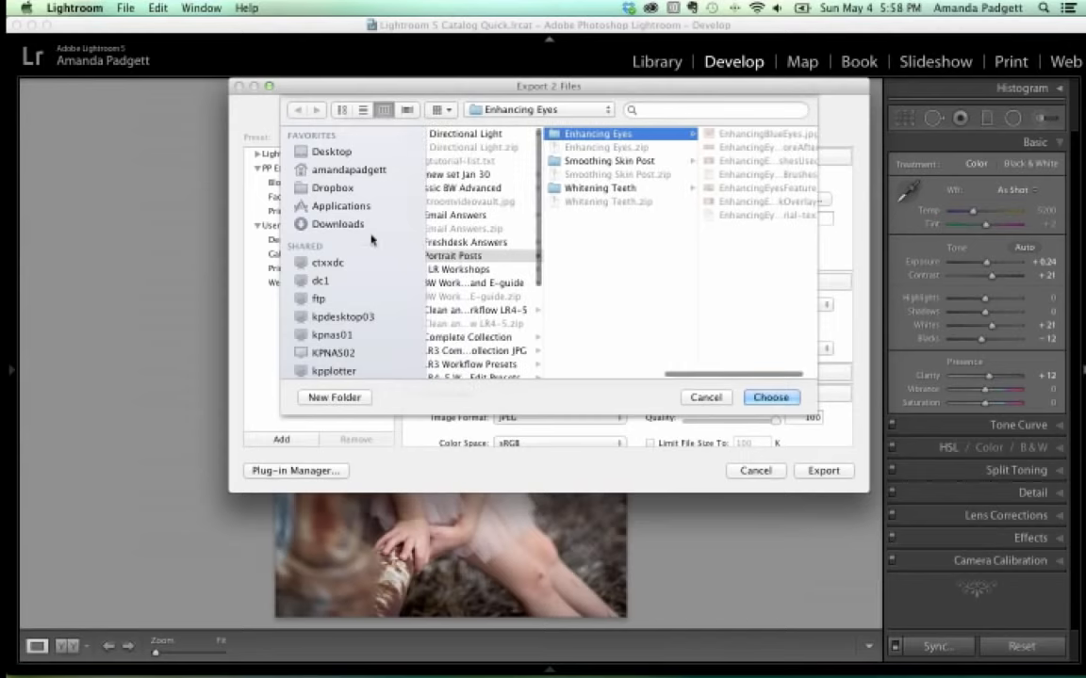
pyautogui.click(338, 152)
pyautogui.click(339, 398)
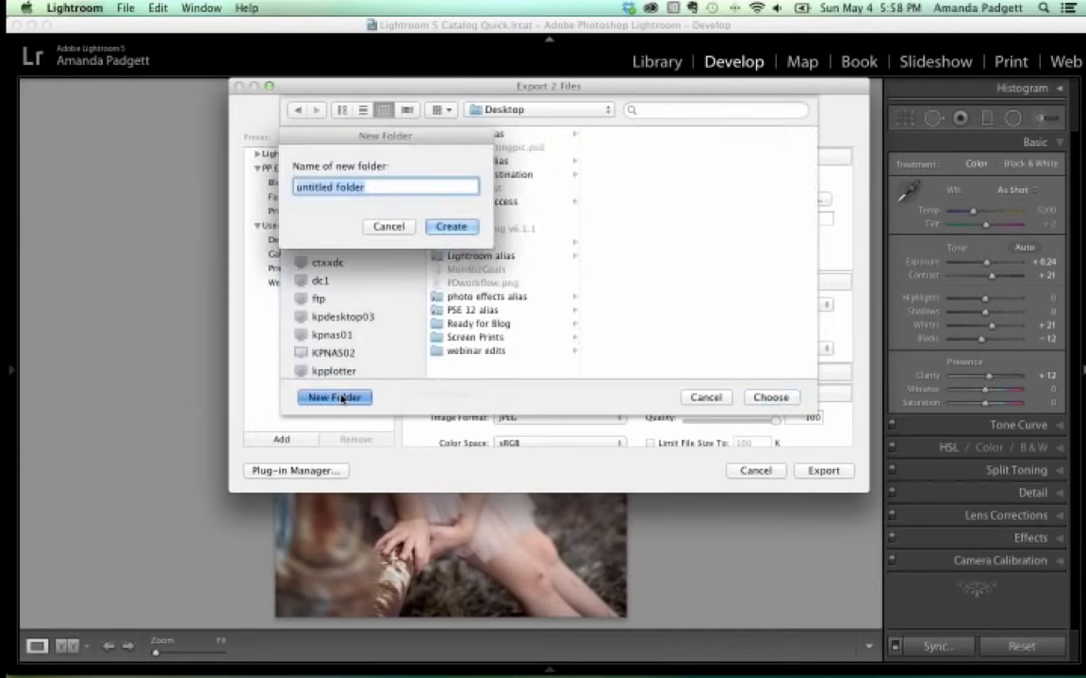
pyautogui.write('LR')
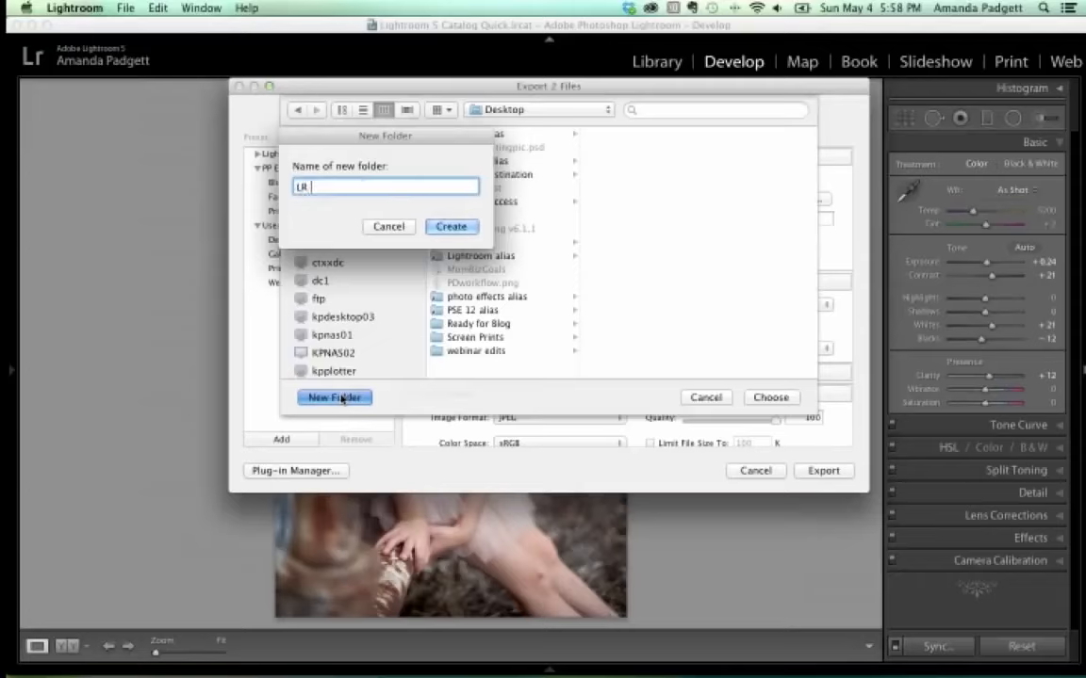
pyautogui.write(' Sample Edits')
pyautogui.click(440, 221)
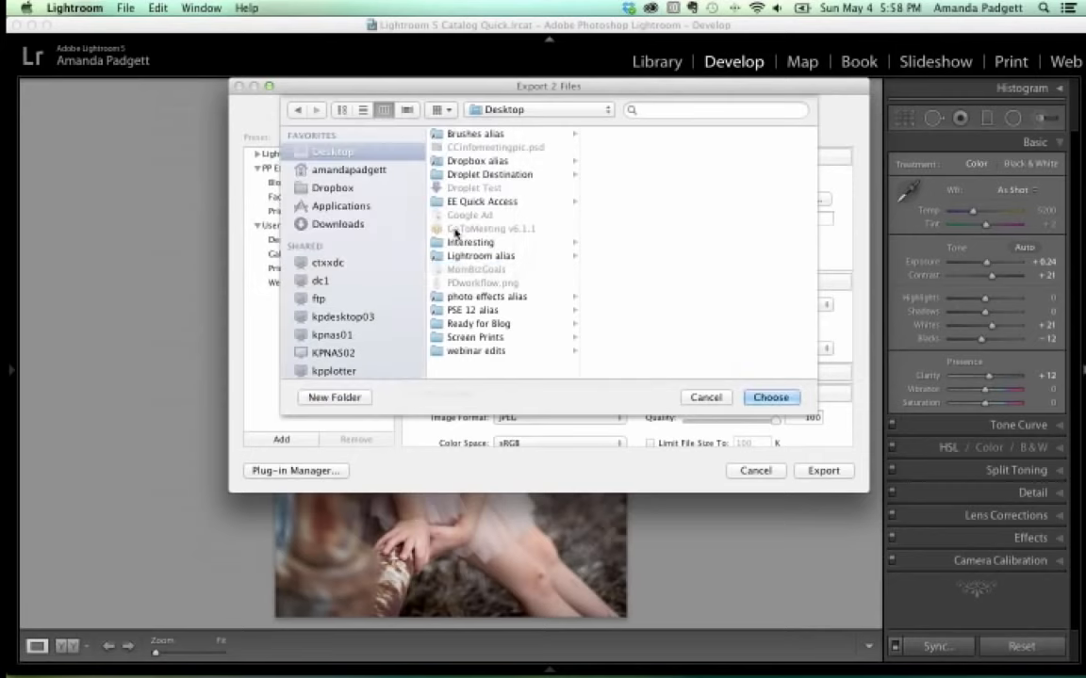
pyautogui.click(771, 396)
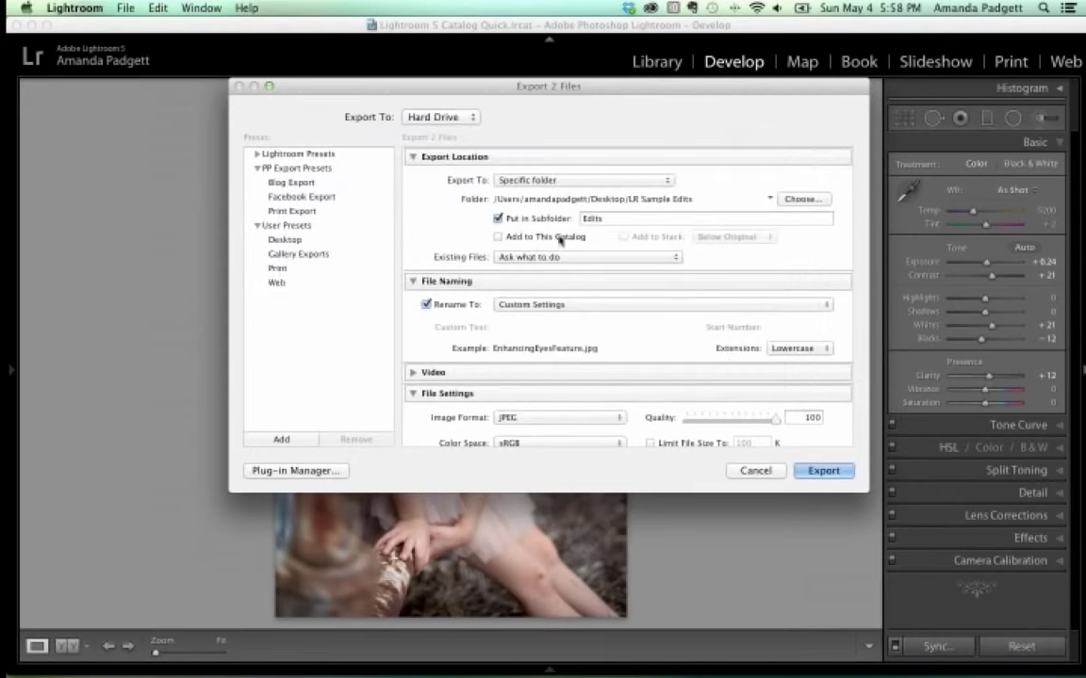
pyautogui.click(498, 219)
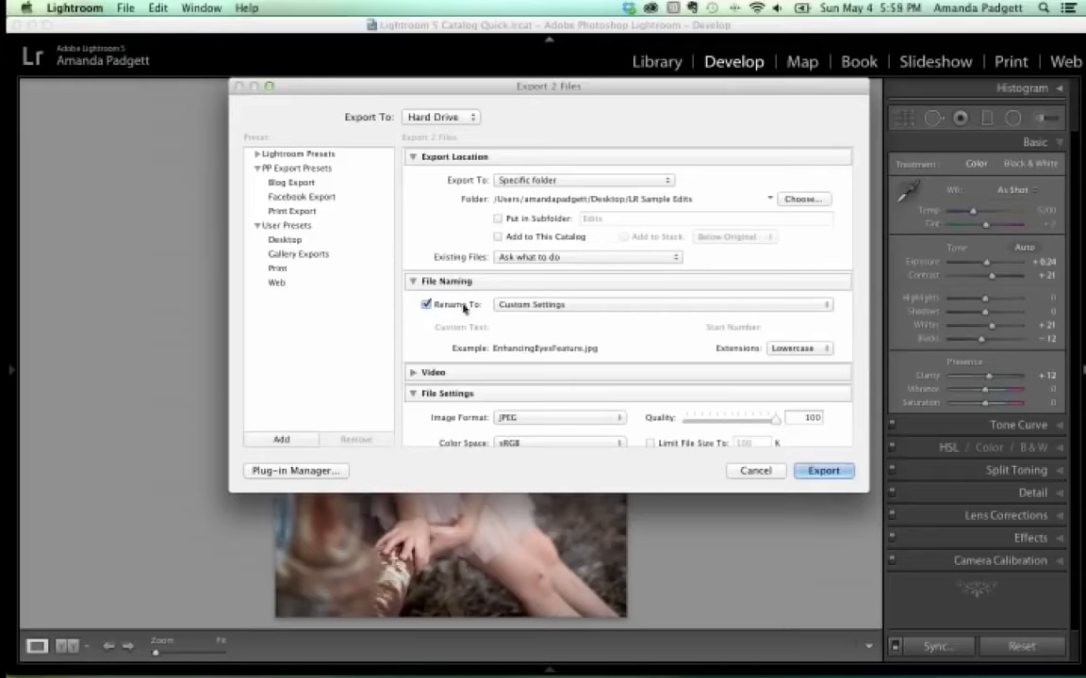
# Toggle Rename To off and back on, then show the Custom Settings naming templates.
pyautogui.click(426, 304)
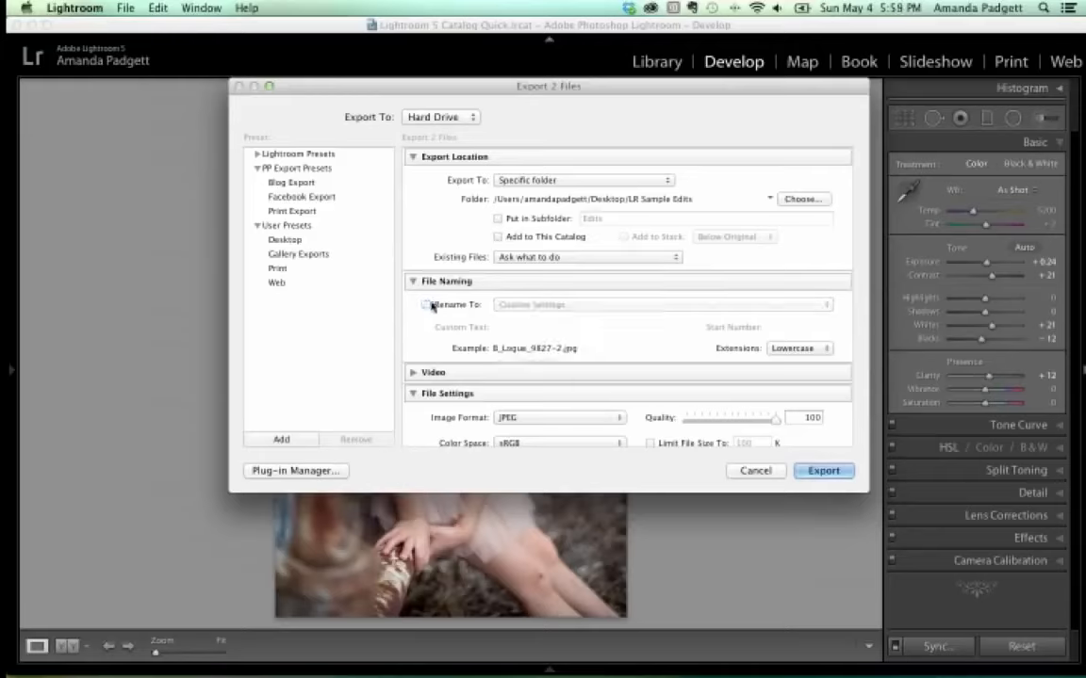
pyautogui.click(426, 305)
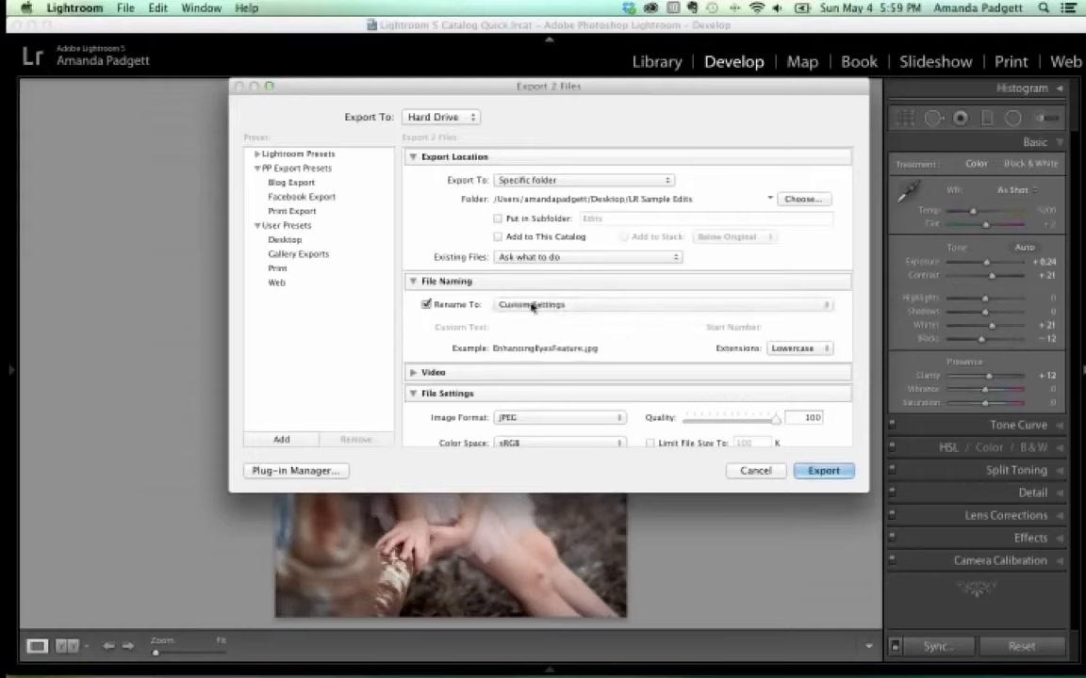
pyautogui.click(533, 305)
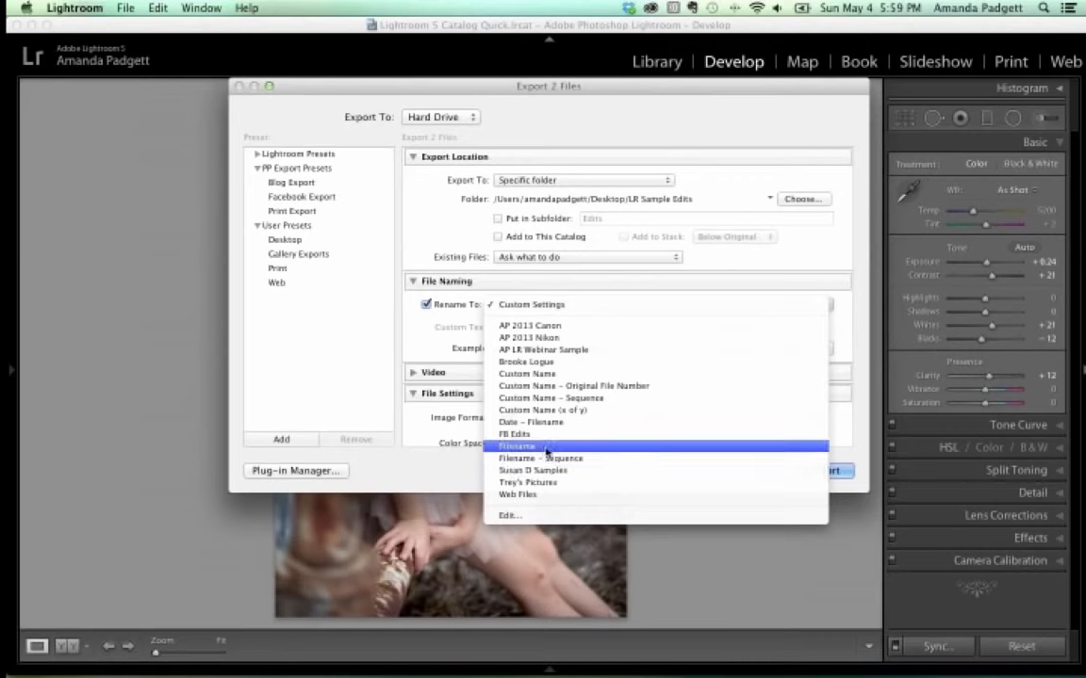
# In the Filename Template Editor, try a filename, 'LRwebinarsamples' and sequence-number template.
pyautogui.click(534, 516)
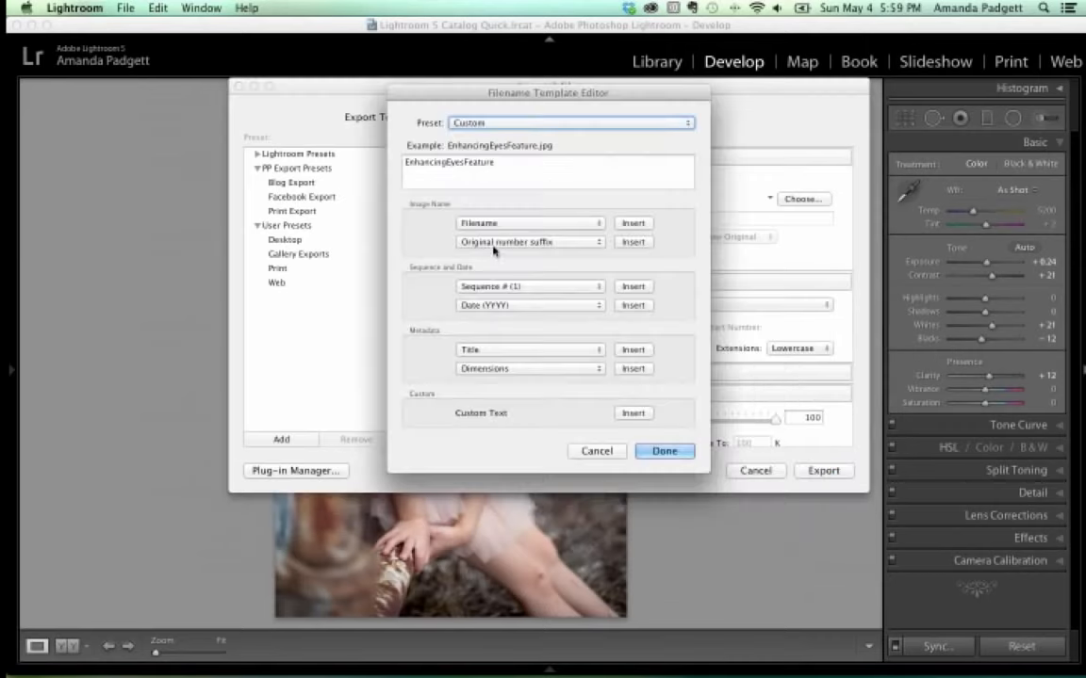
pyautogui.doubleClick(492, 165)
pyautogui.press('BackSpace')
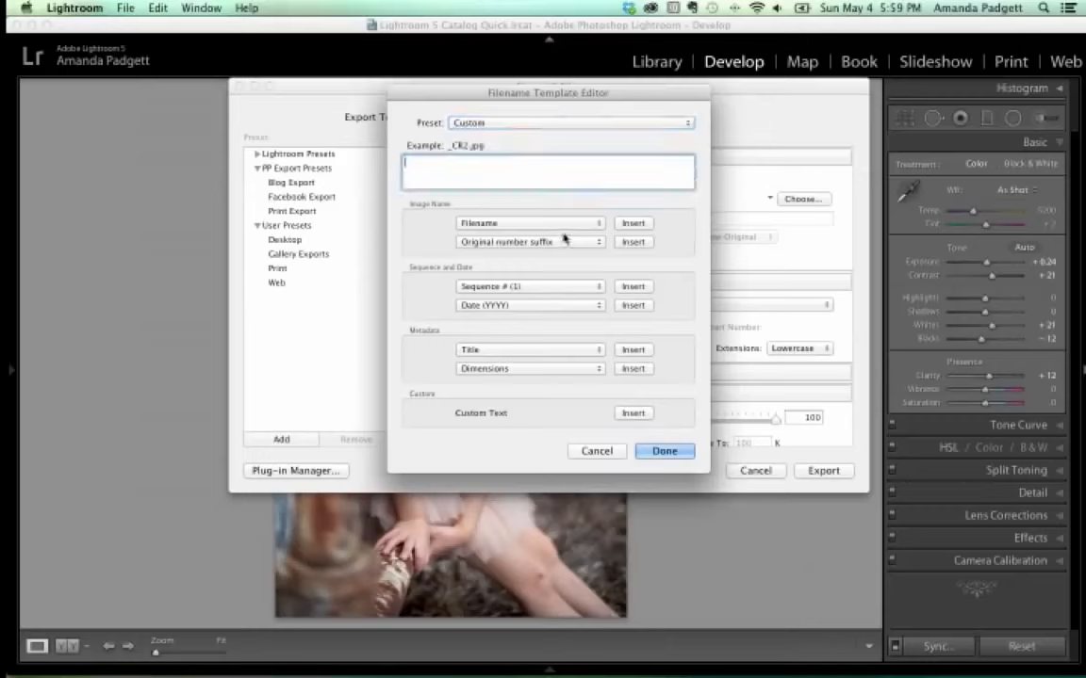
pyautogui.click(632, 223)
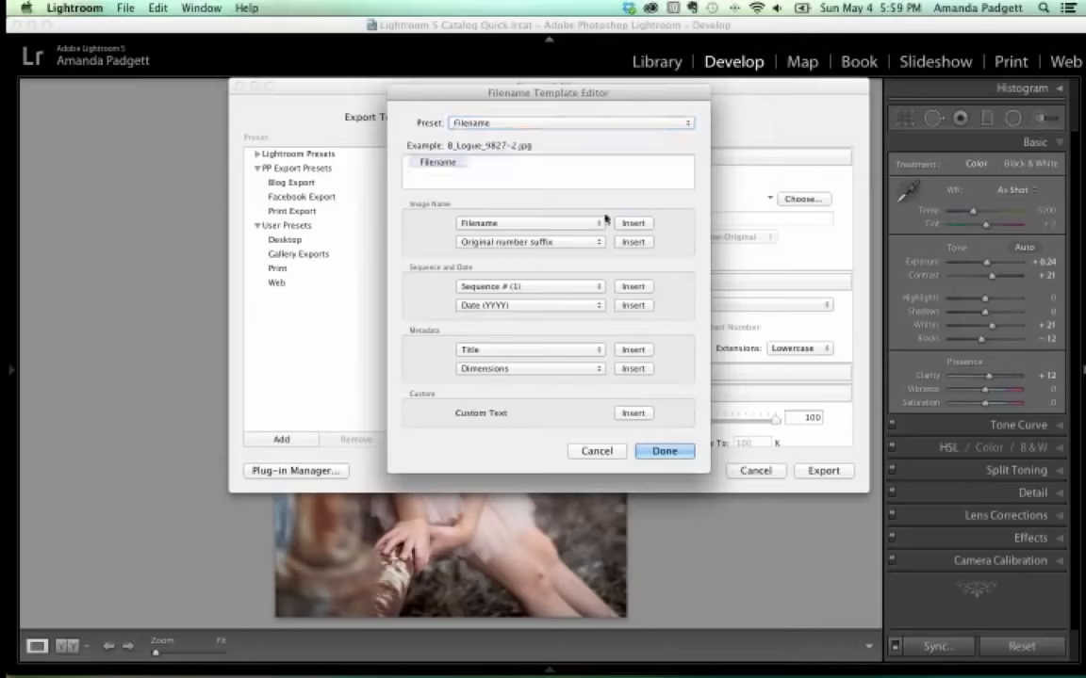
pyautogui.click(558, 169)
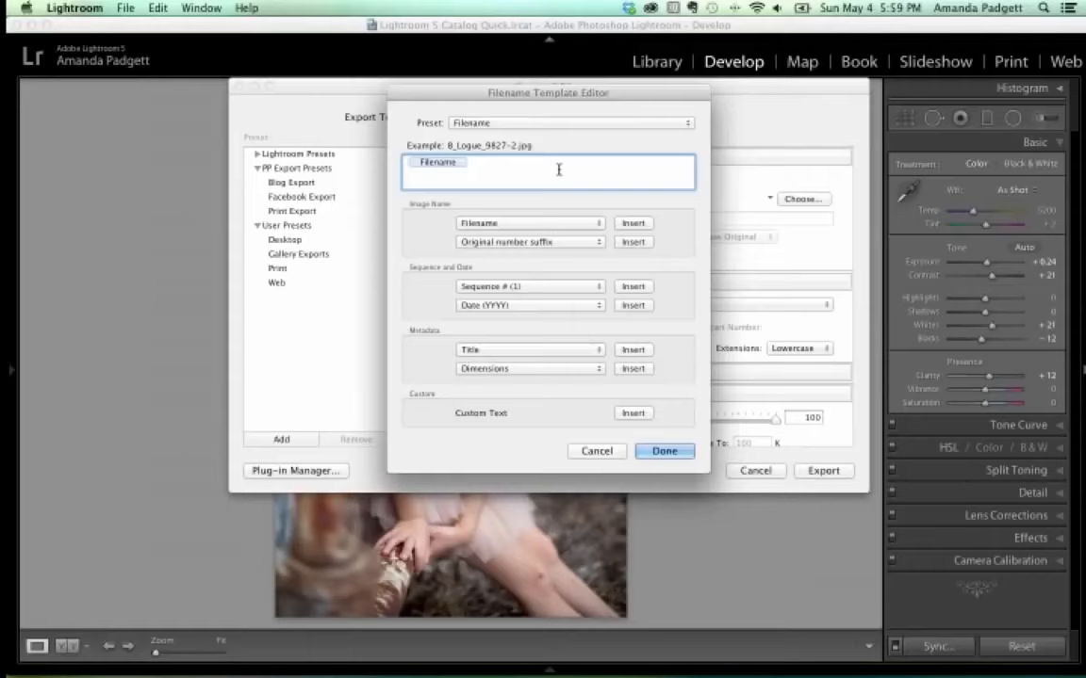
pyautogui.write('_edit')
pyautogui.press('BackSpace')
pyautogui.press('BackSpace')
pyautogui.press('BackSpace')
pyautogui.press('BackSpace')
pyautogui.press('BackSpace')
pyautogui.press('BackSpace')
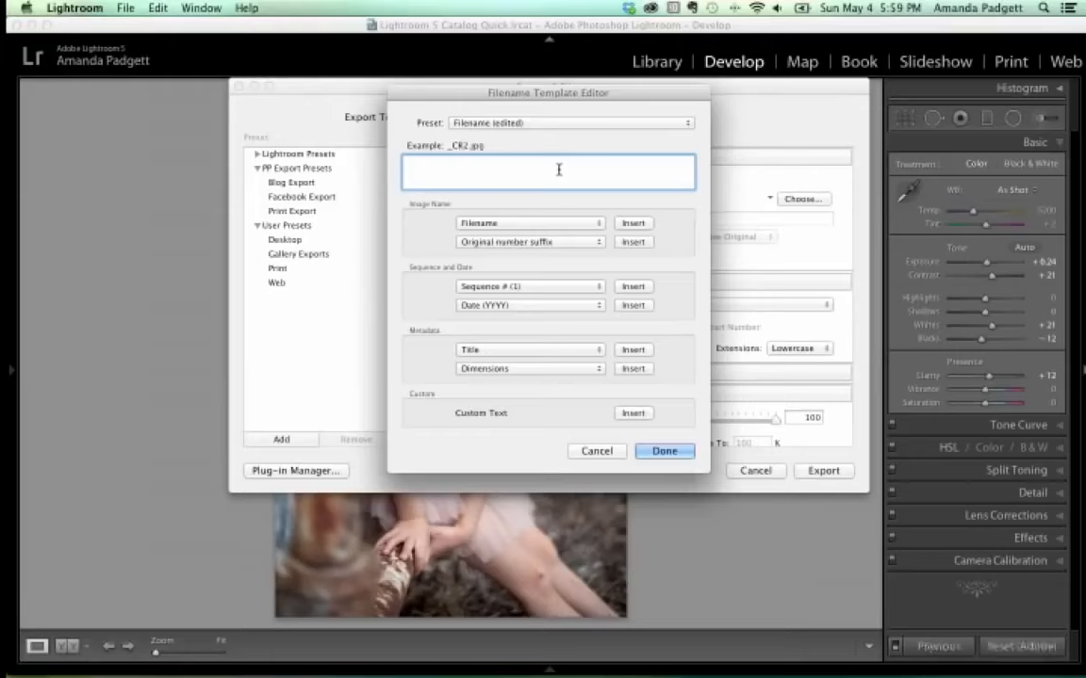
pyautogui.write('LRwebinar')
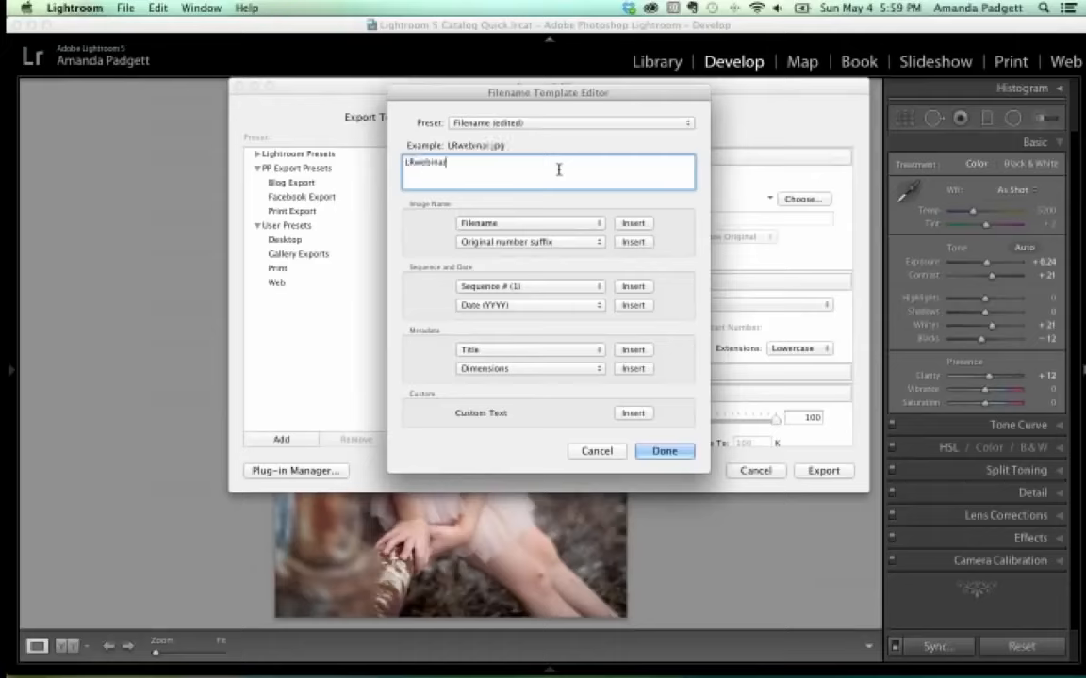
pyautogui.write('samples')
pyautogui.click(634, 286)
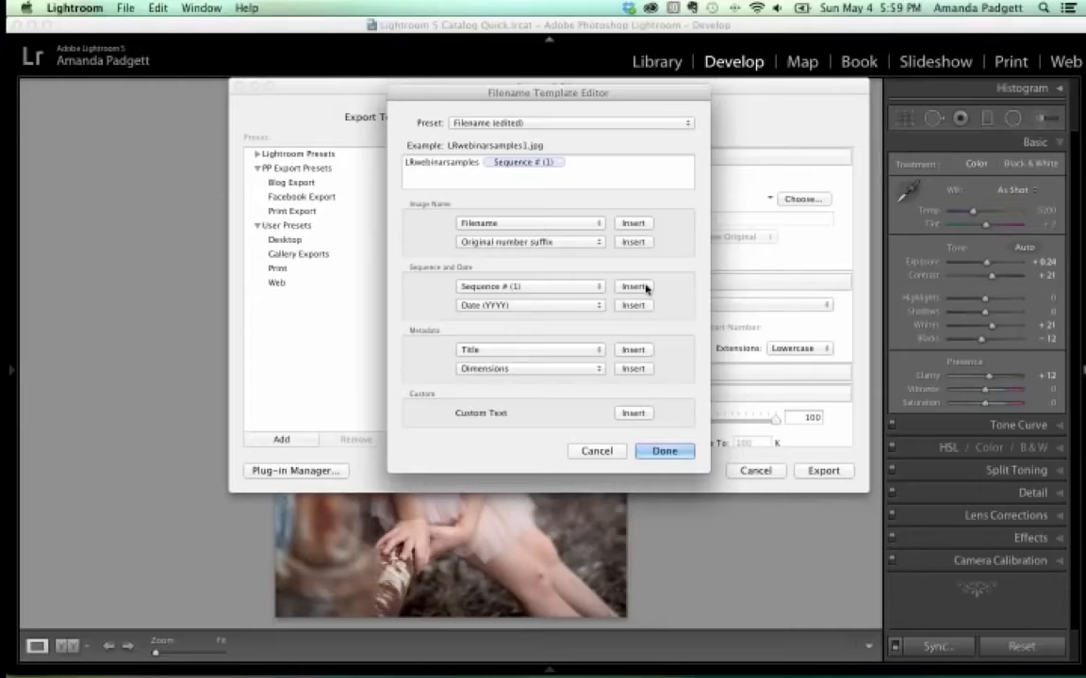
# Clear the template and rebuild it as the original filename followed by '_edit'.
pyautogui.moveTo(588, 165); pyautogui.dragTo(339, 149)
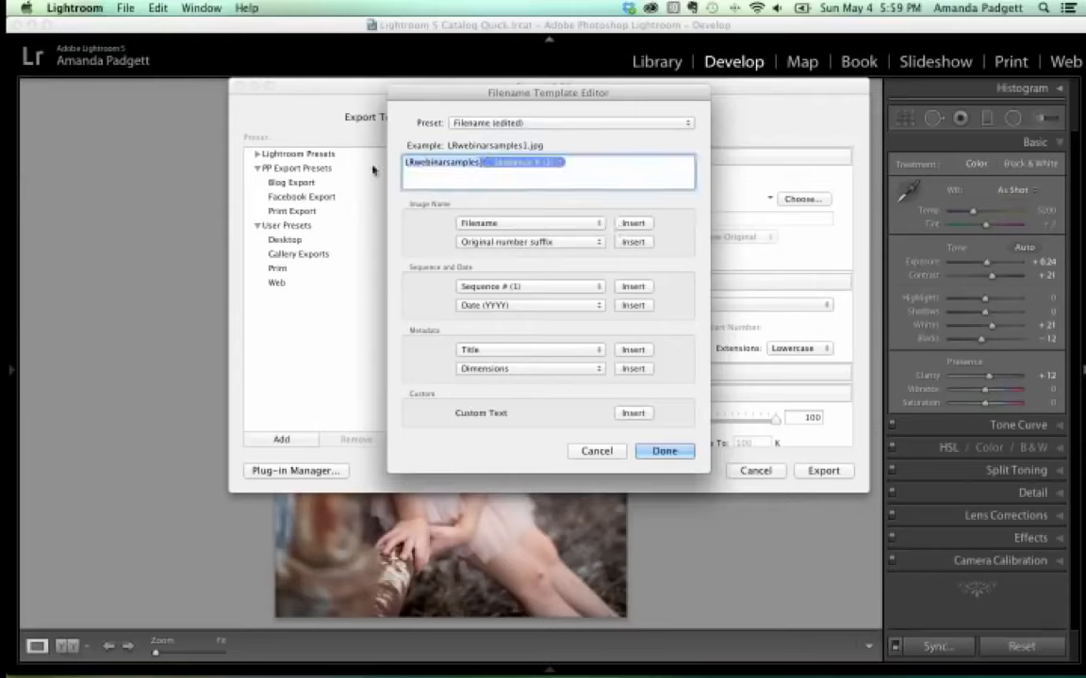
pyautogui.press('BackSpace')
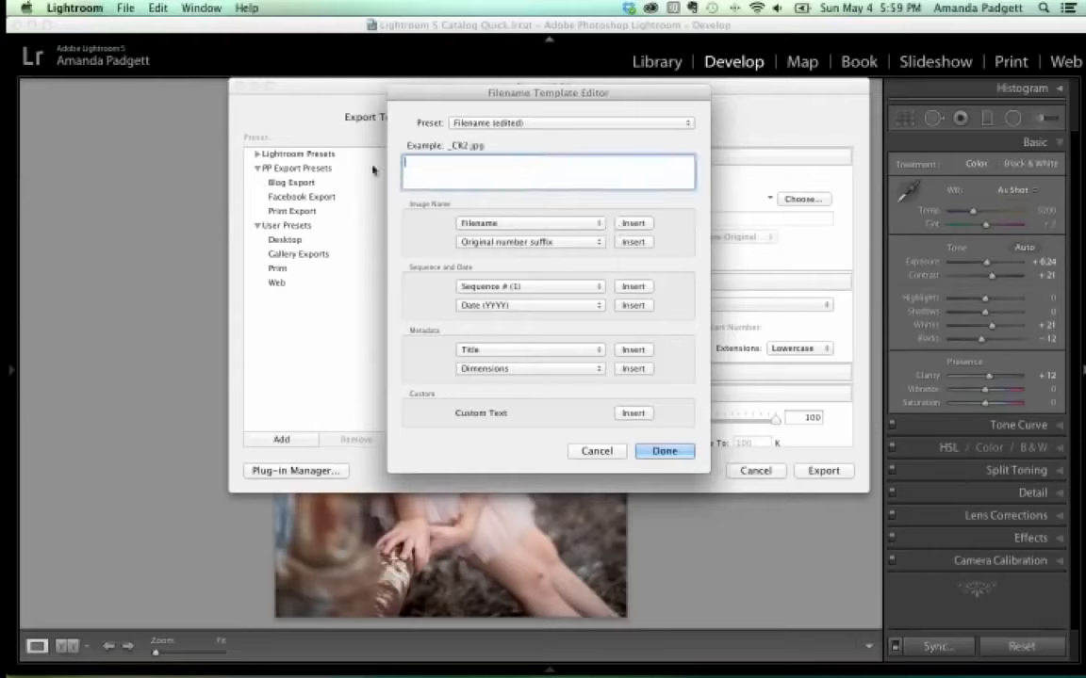
pyautogui.click(633, 223)
pyautogui.write('_')
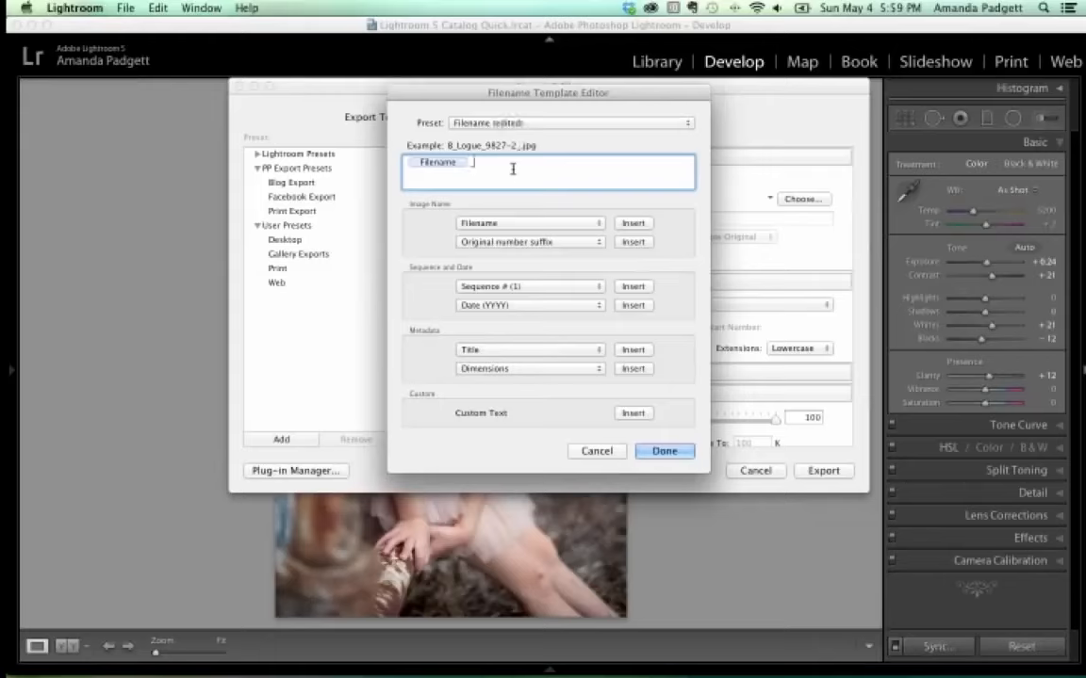
pyautogui.write('edit')
pyautogui.click(540, 126)
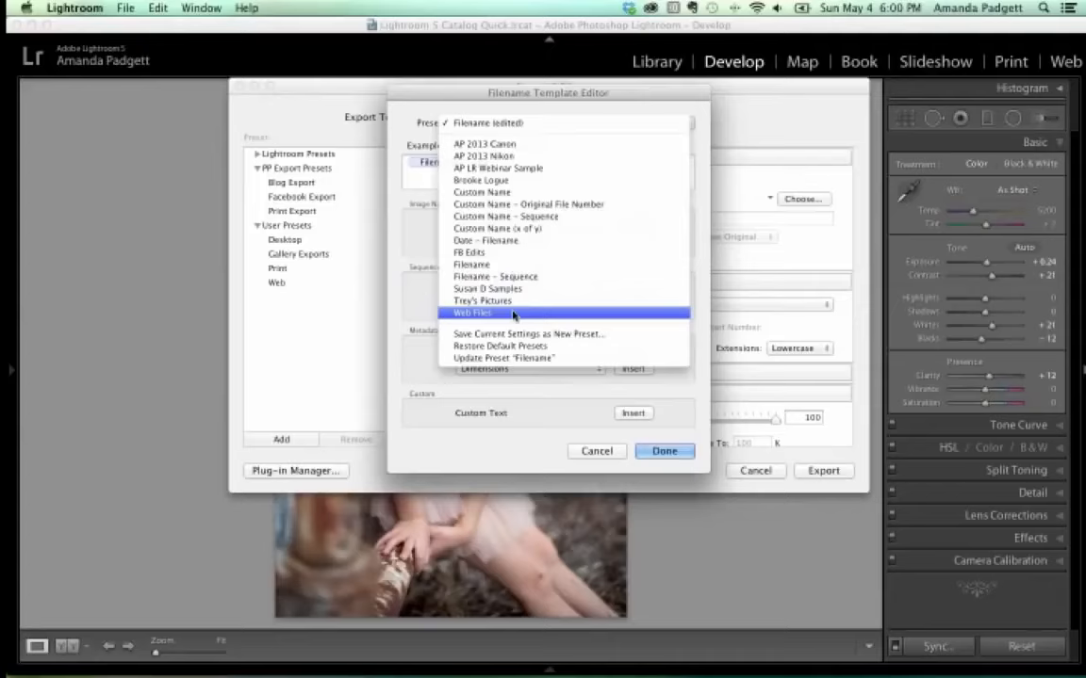
pyautogui.click(522, 391)
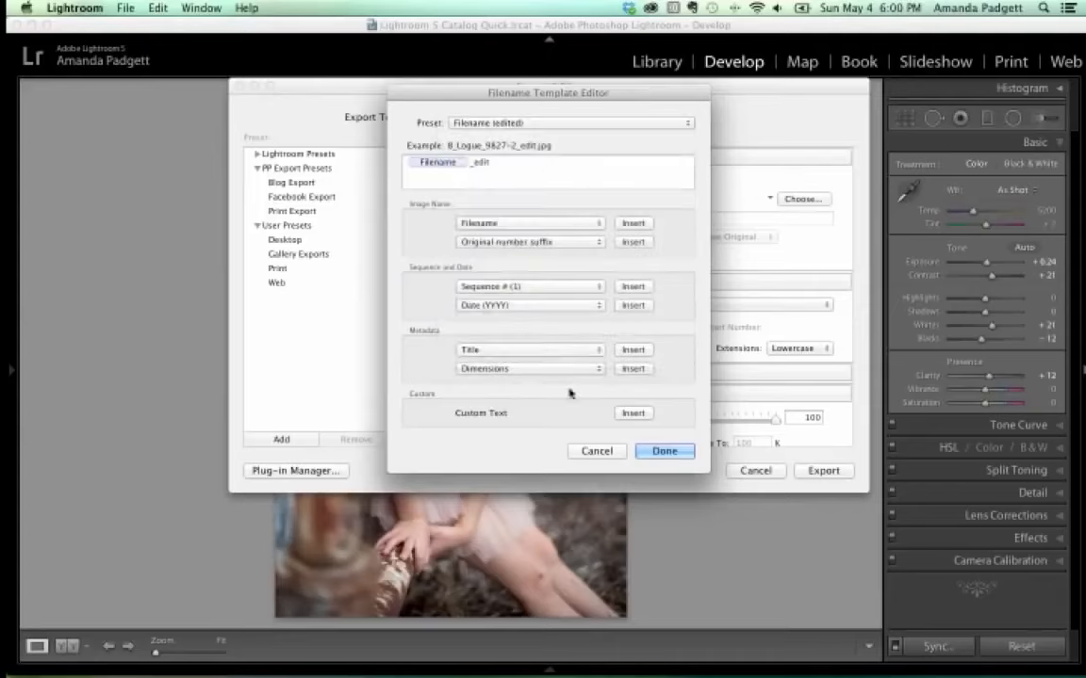
pyautogui.click(664, 450)
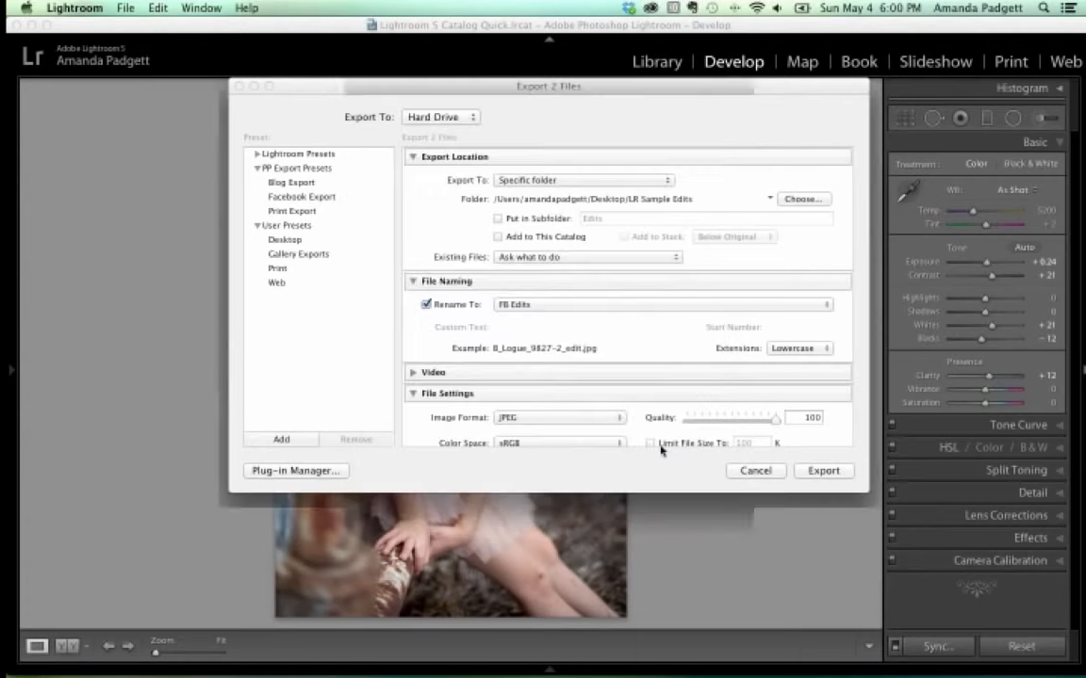
pyautogui.scroll(-3, 637, 260)
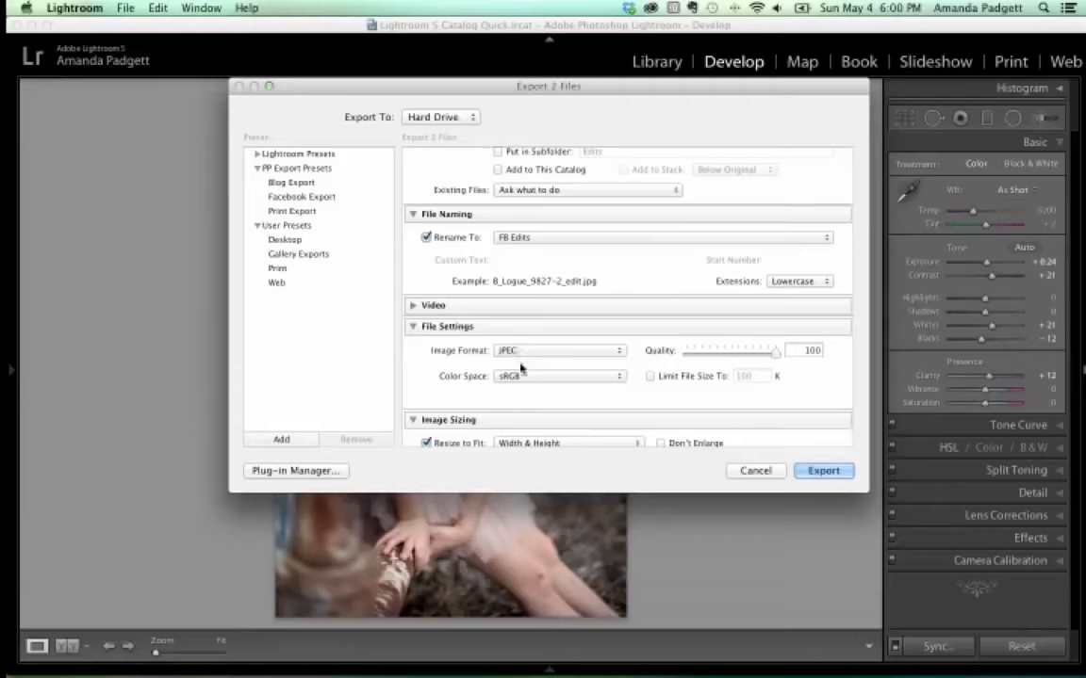
pyautogui.click(547, 378)
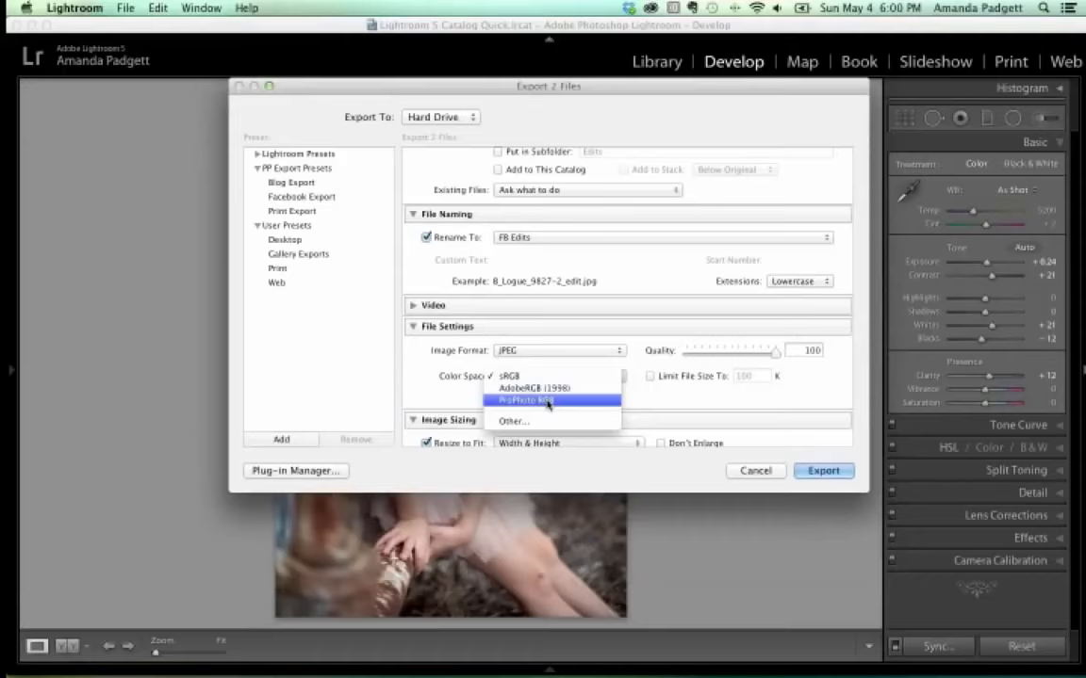
pyautogui.click(518, 376)
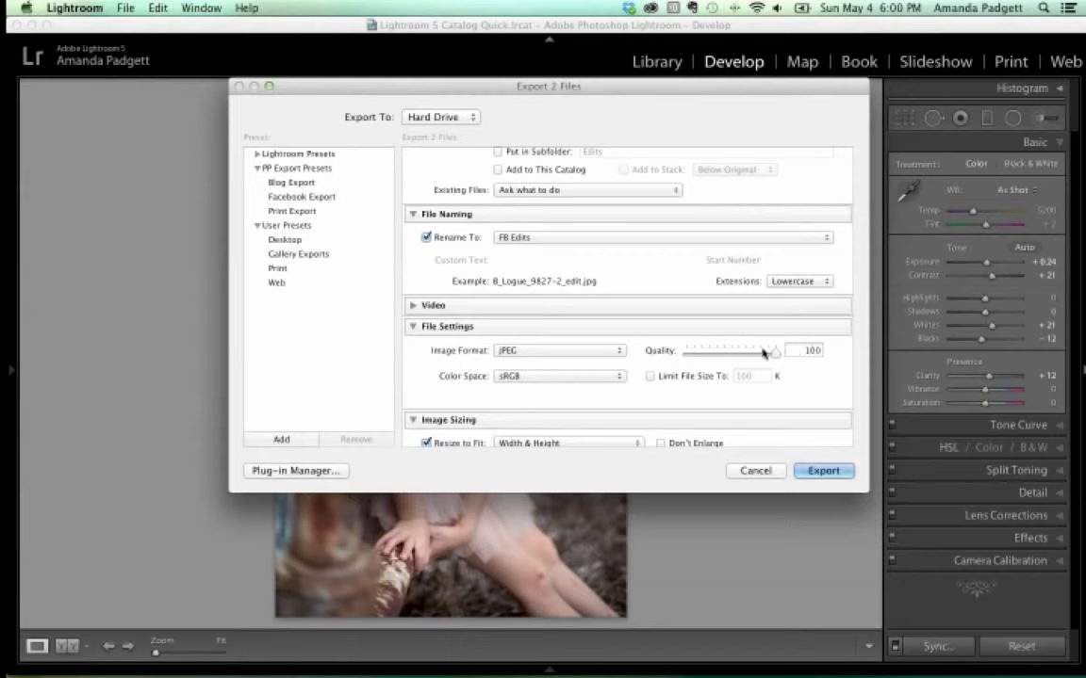
pyautogui.scroll(-3, 759, 357)
pyautogui.scroll(-2, 483, 381)
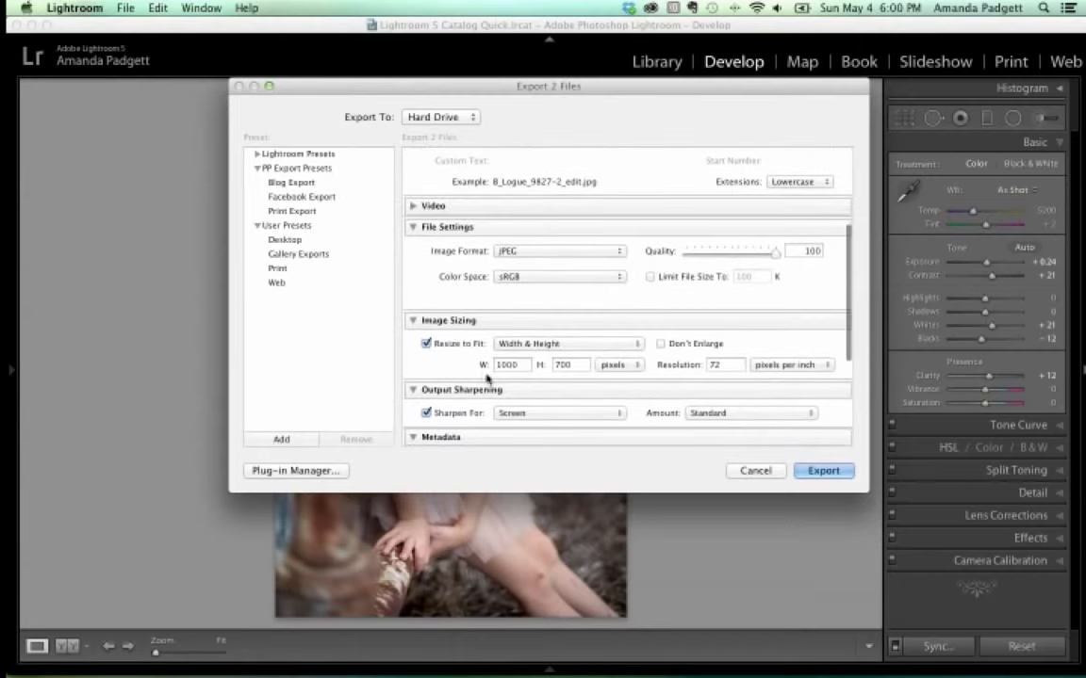
# Set export resolution to 300 pixels per inch, keeping Resize to Fit at 1000 × 700 pixels.
pyautogui.click(425, 345)
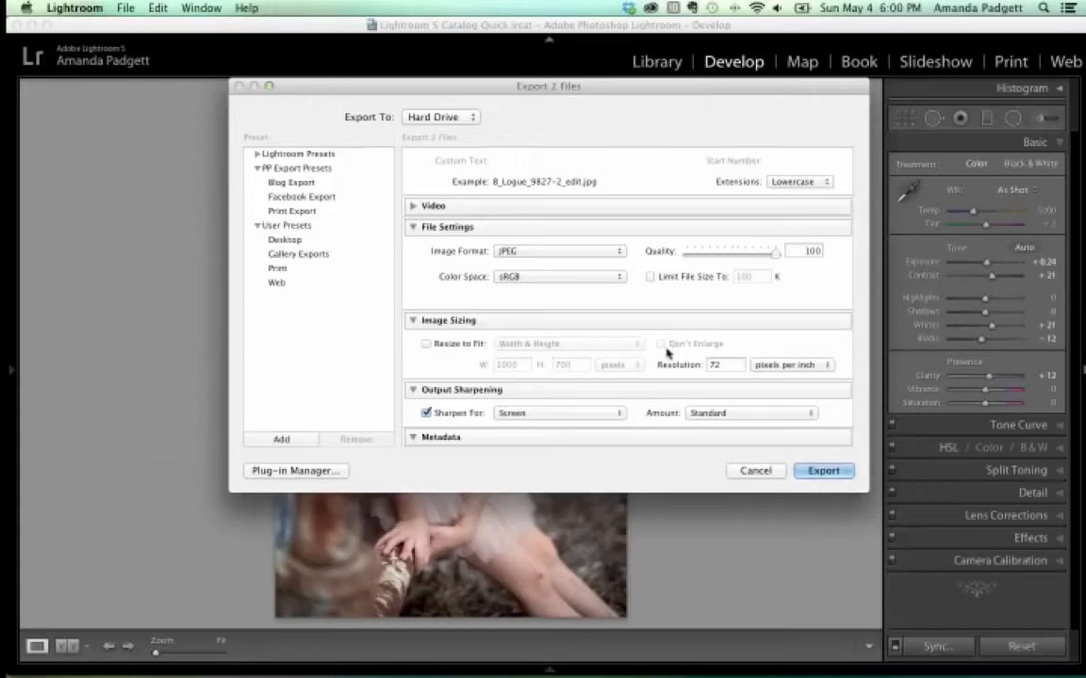
pyautogui.click(724, 365)
pyautogui.write('300')
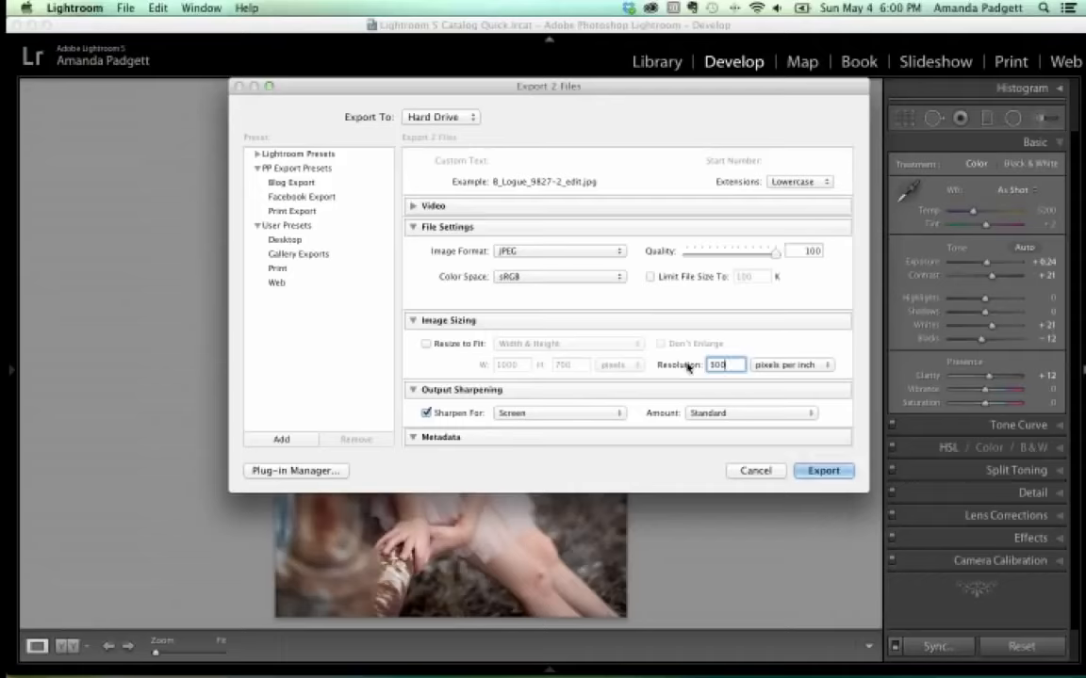
pyautogui.click(426, 345)
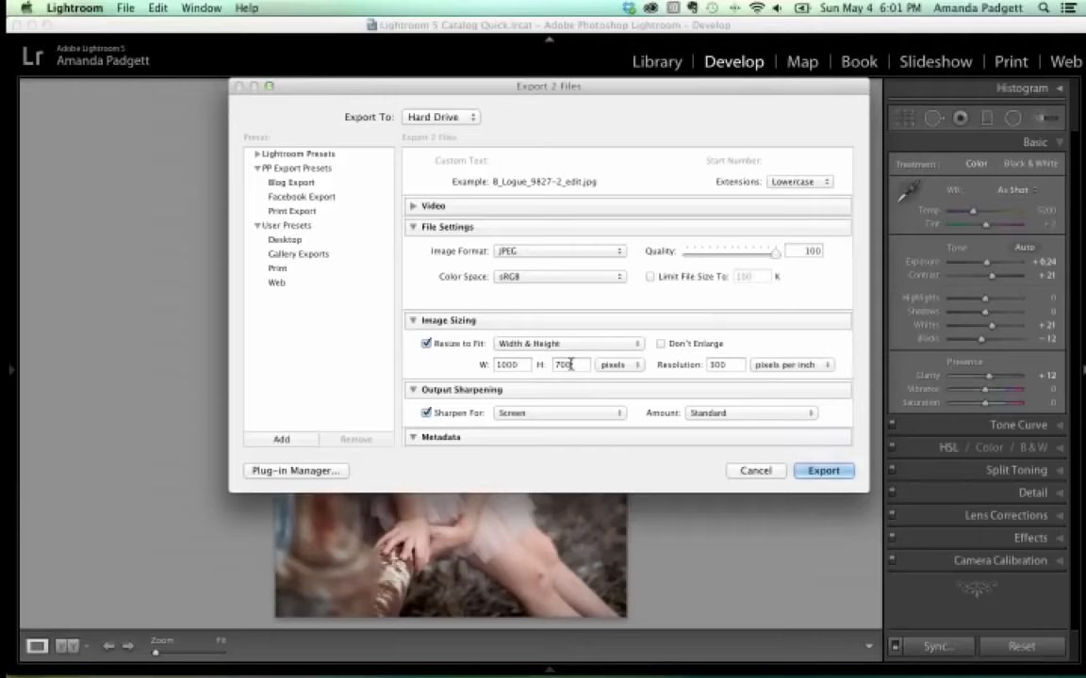
pyautogui.press('Tab')
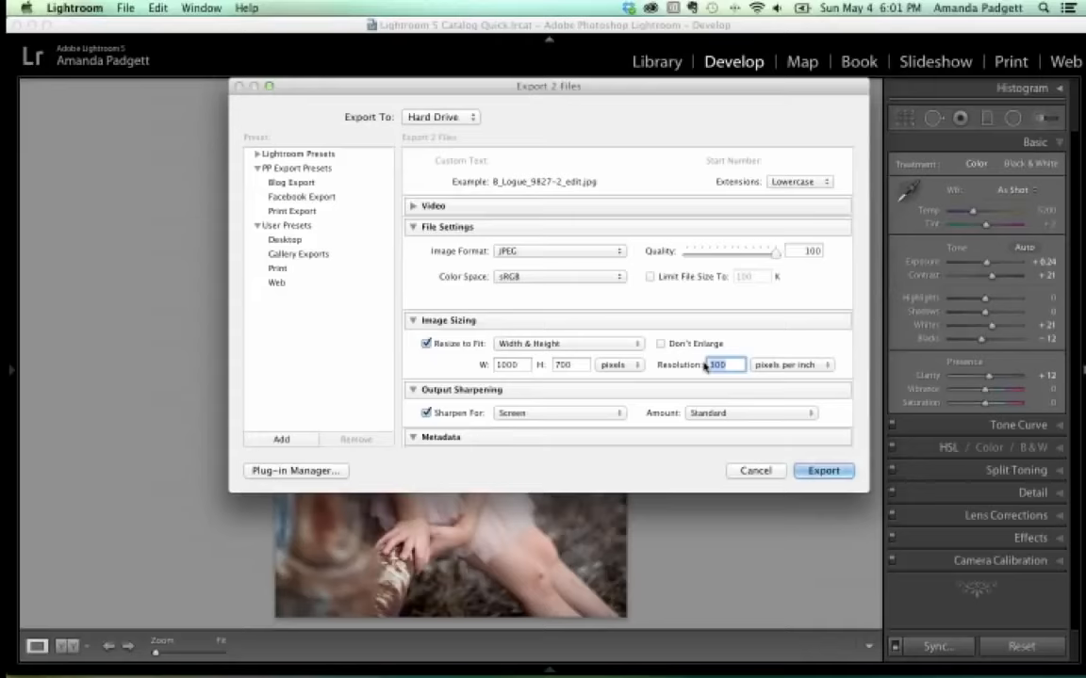
# Turn off Resize to Fit and sharpen output for Matte Paper at Standard amount.
pyautogui.click(426, 344)
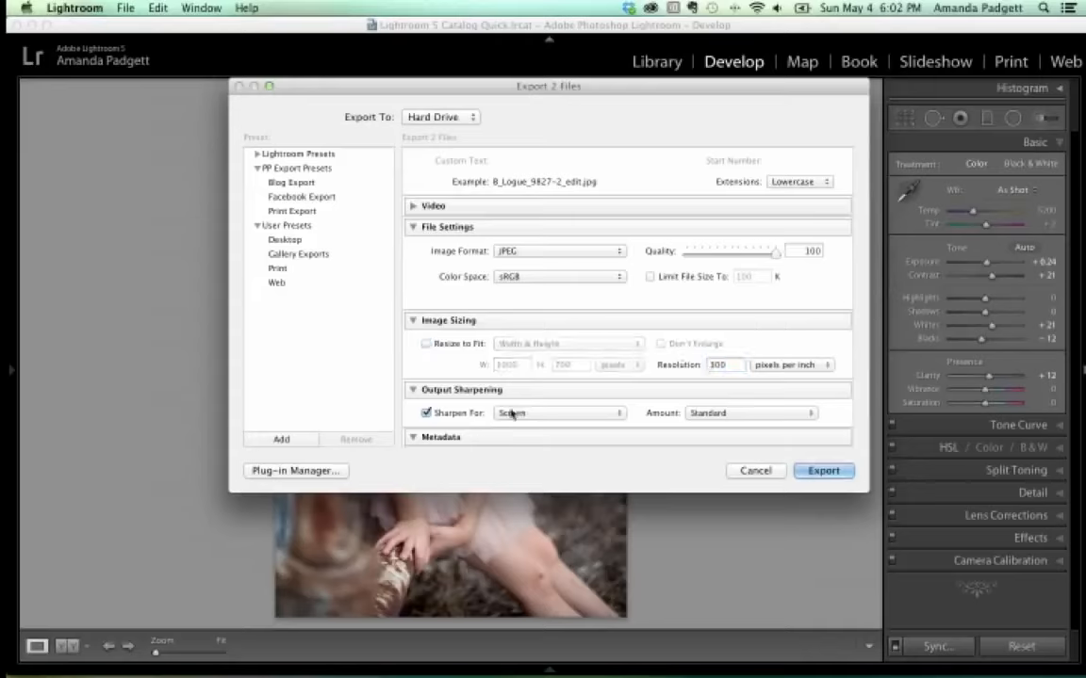
pyautogui.click(540, 414)
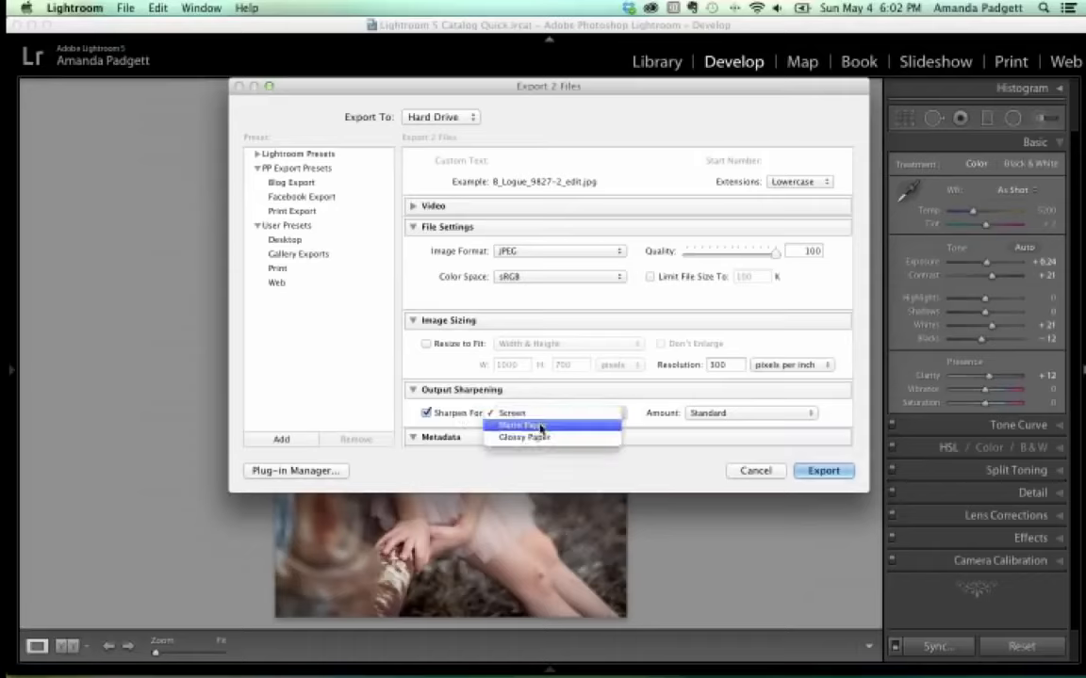
pyautogui.click(542, 430)
pyautogui.click(735, 413)
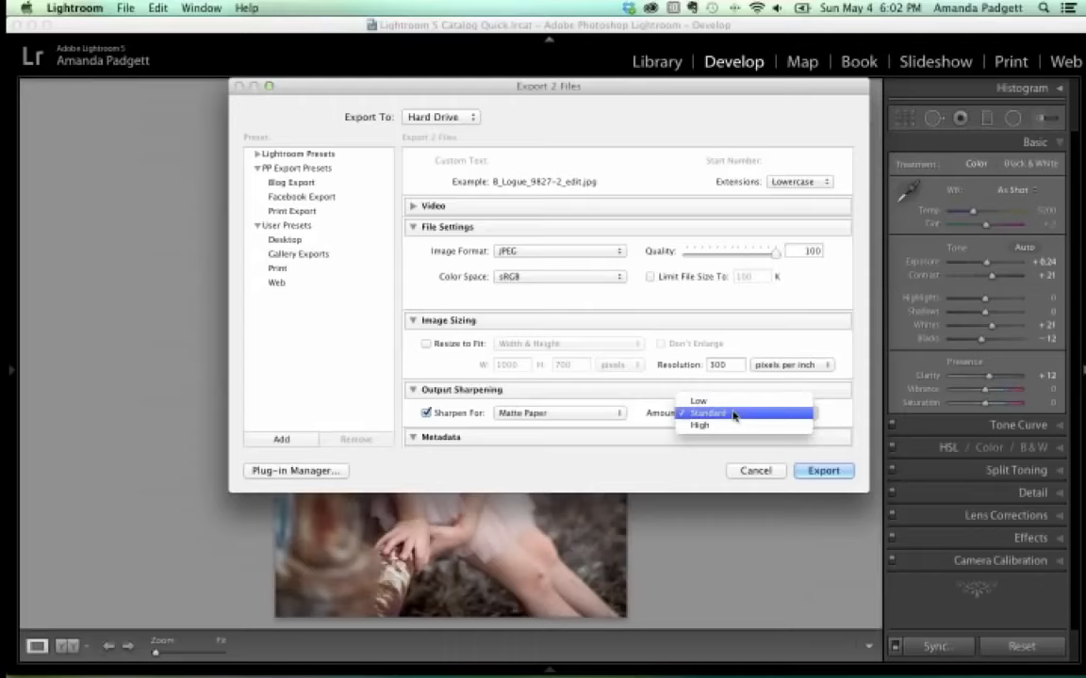
pyautogui.click(733, 413)
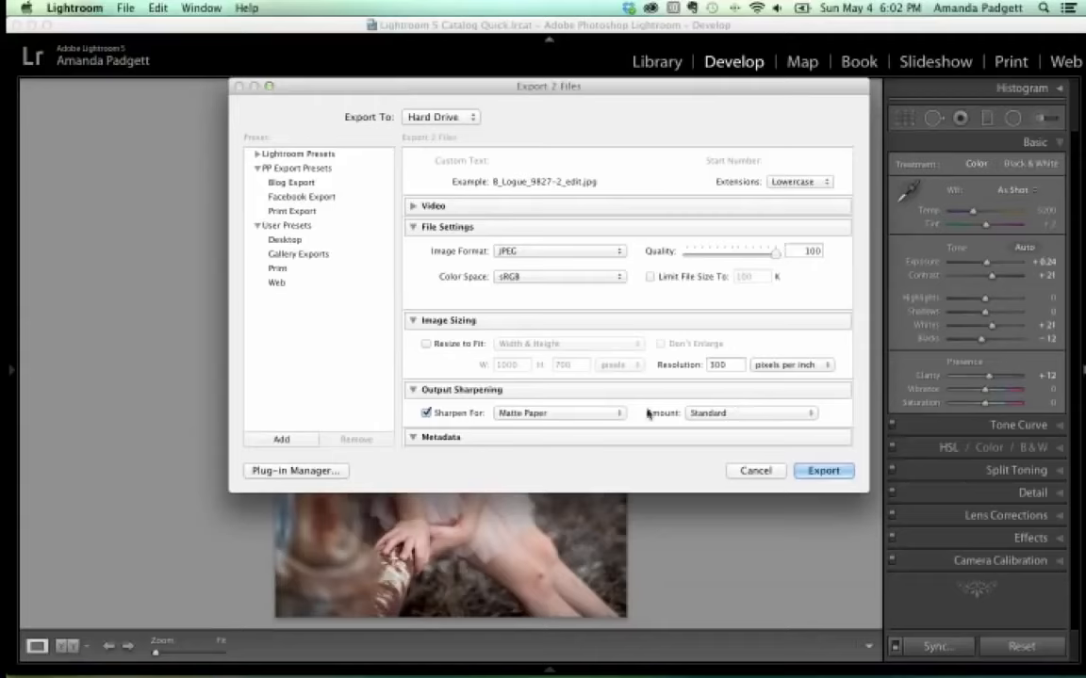
# Briefly switch sharpening back to Screen, then return it to Matte Paper, Standard.
pyautogui.click(586, 413)
pyautogui.click(578, 405)
pyautogui.click(718, 414)
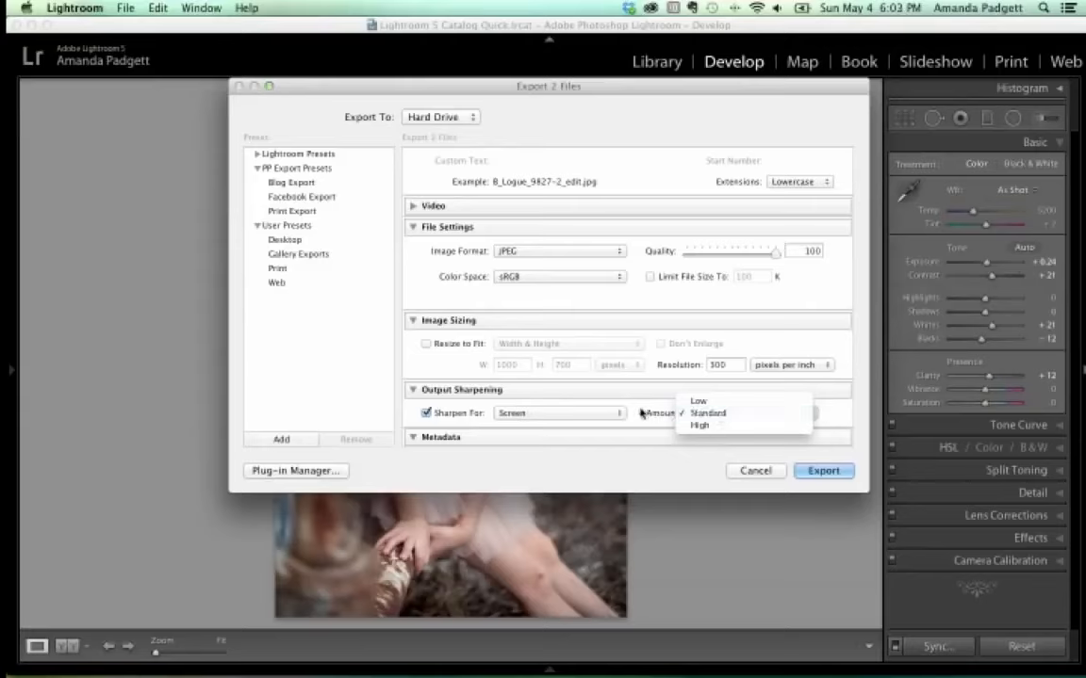
pyautogui.click(714, 412)
pyautogui.scroll(-3, 623, 398)
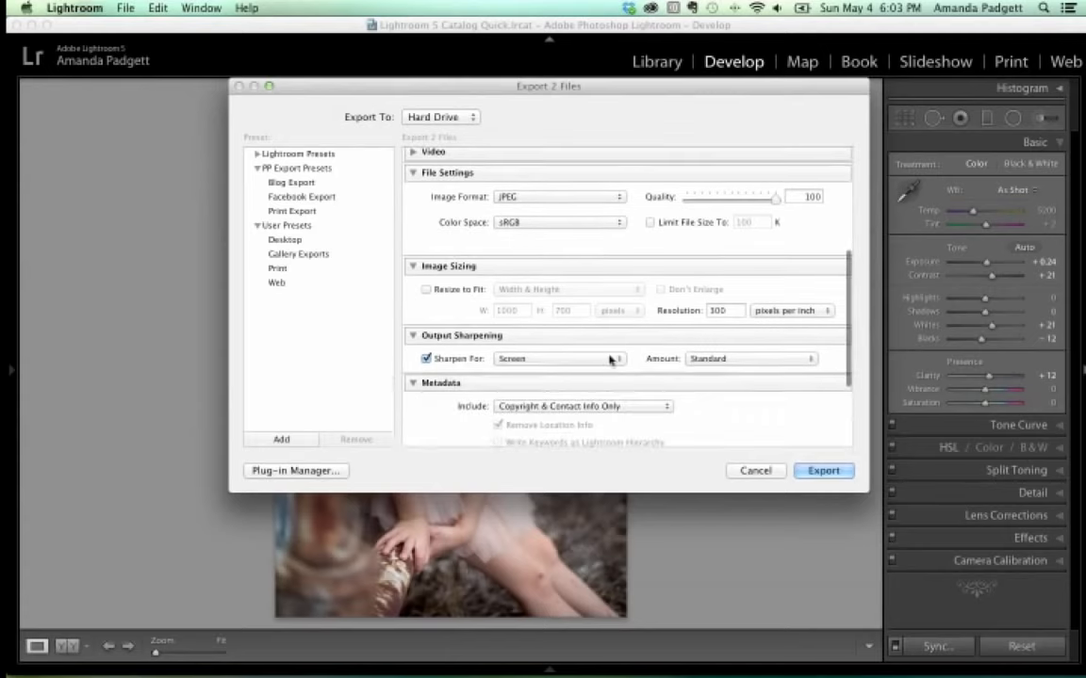
pyautogui.click(602, 359)
pyautogui.click(594, 372)
pyautogui.scroll(-1, 675, 373)
pyautogui.scroll(-3, 675, 373)
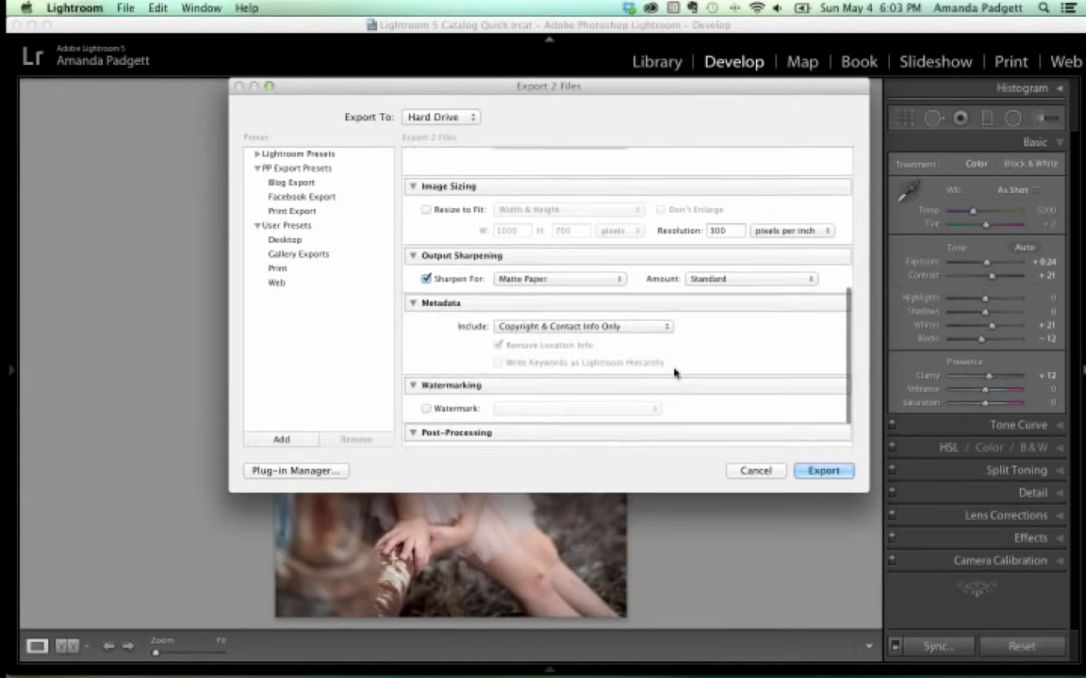
pyautogui.scroll(-3, 654, 366)
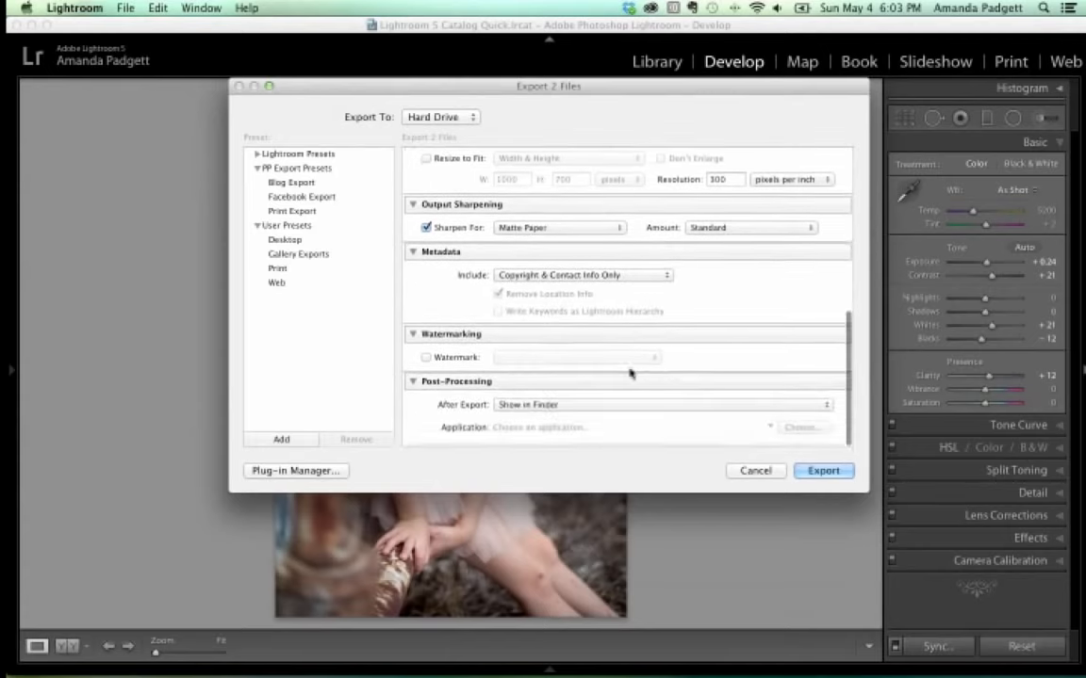
# Check the watermark styles, then leave watermarking turned off.
pyautogui.click(426, 361)
pyautogui.click(528, 362)
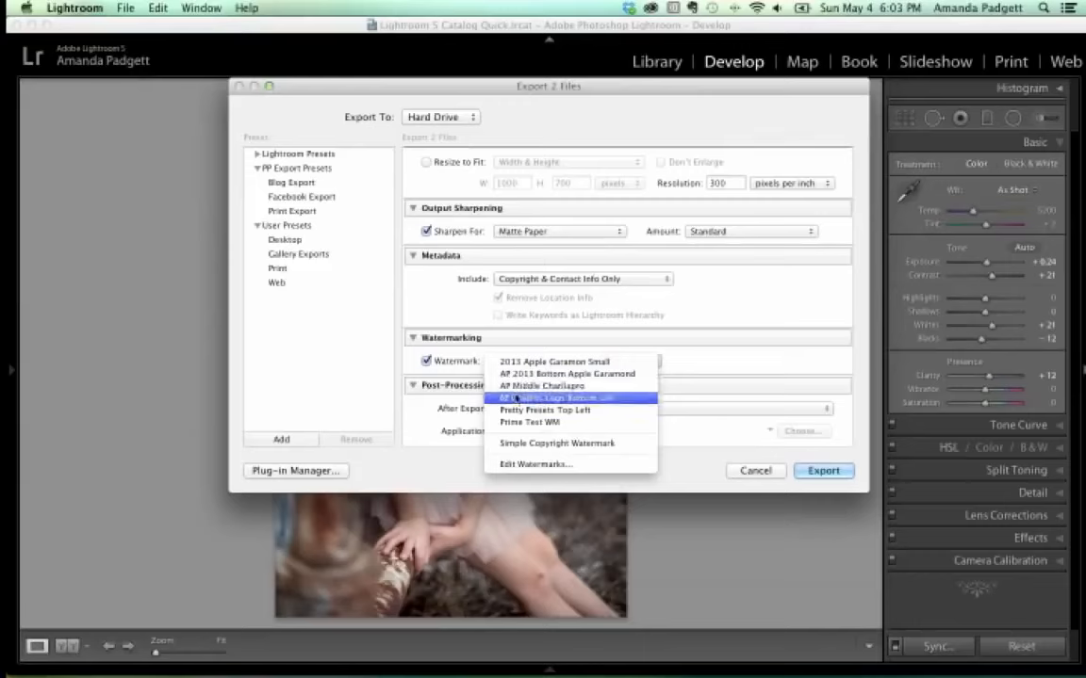
pyautogui.click(426, 359)
pyautogui.click(428, 362)
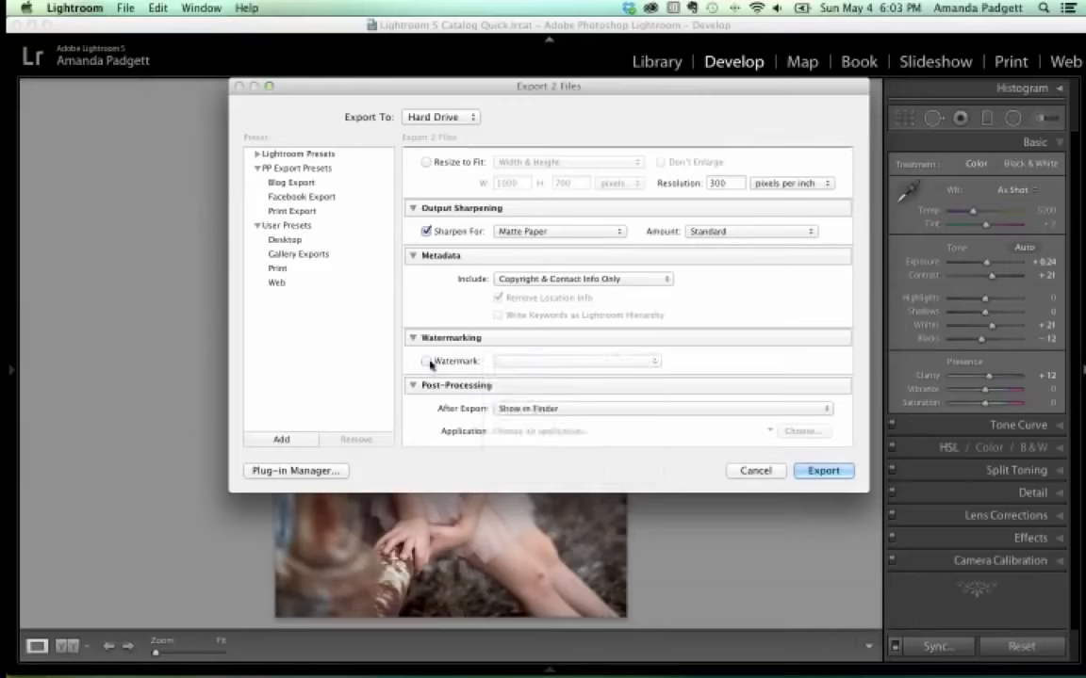
# Run the export, then open both B_Logue_9827-2_edit JPEGs from LR Sample Edits in Preview.
pyautogui.click(839, 479)
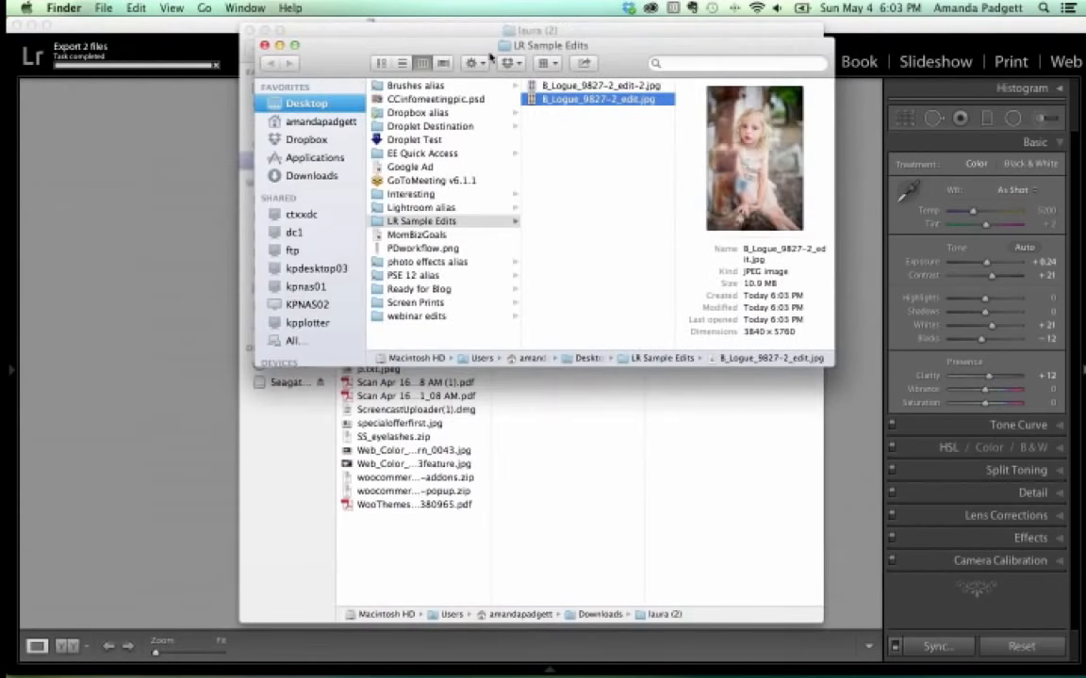
pyautogui.keyDown('shift'); pyautogui.click(571, 86); pyautogui.keyUp('shift')
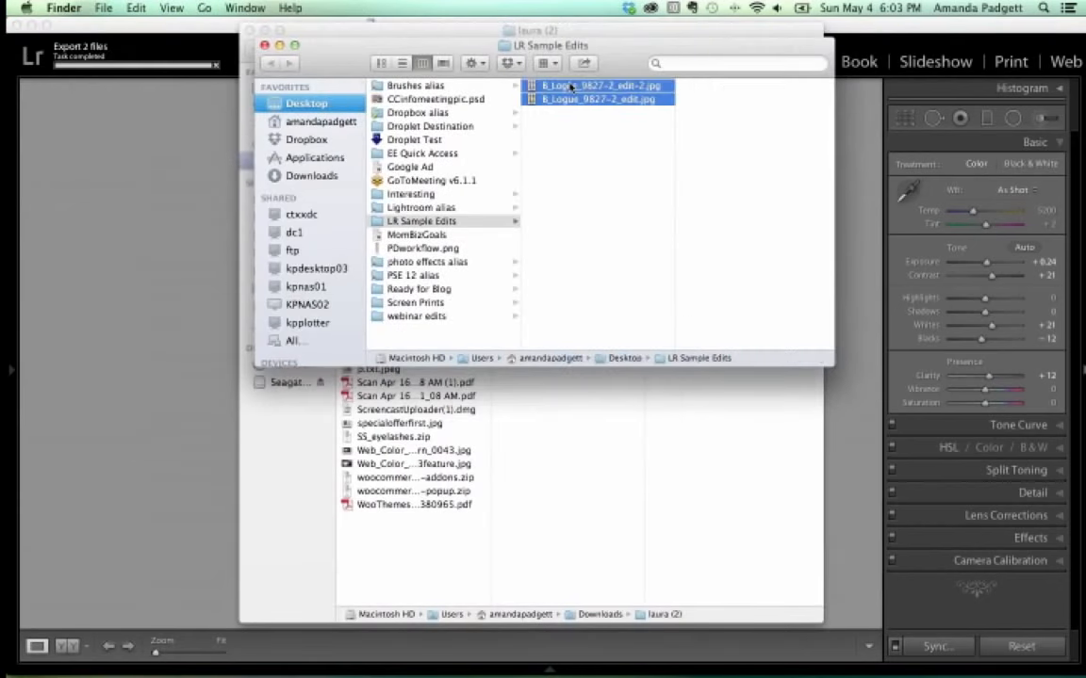
pyautogui.doubleClick(570, 86)
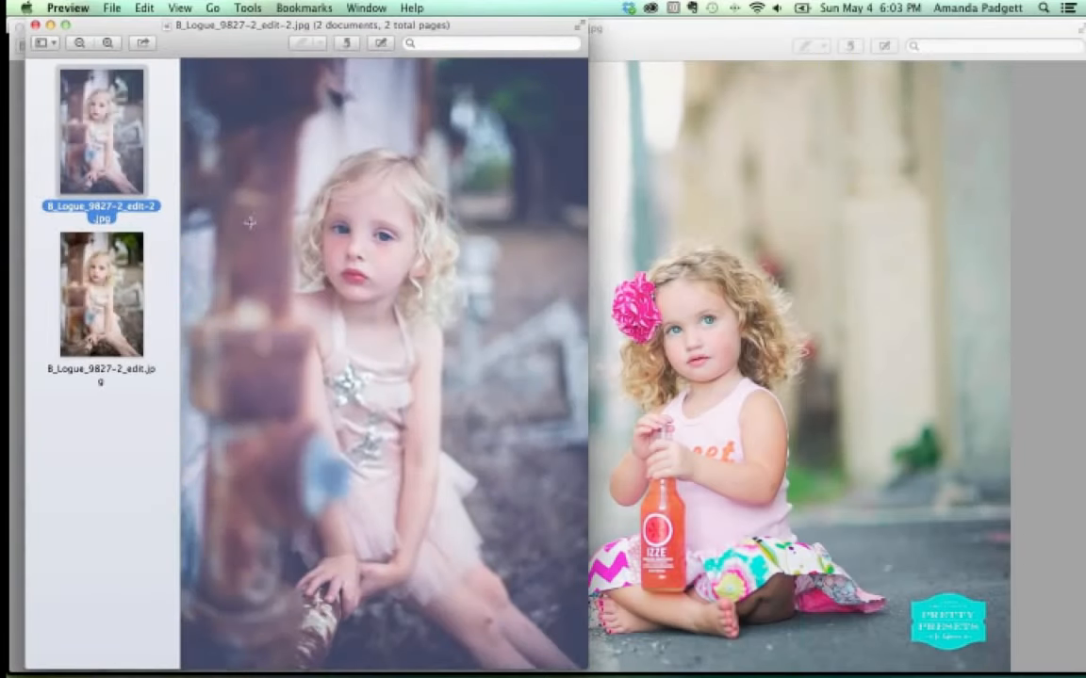
# Compare B_Logue_9827-2_edit.jpg with B_Logue_9827-2_edit-2.jpg, then close the Preview window.
pyautogui.click(114, 319)
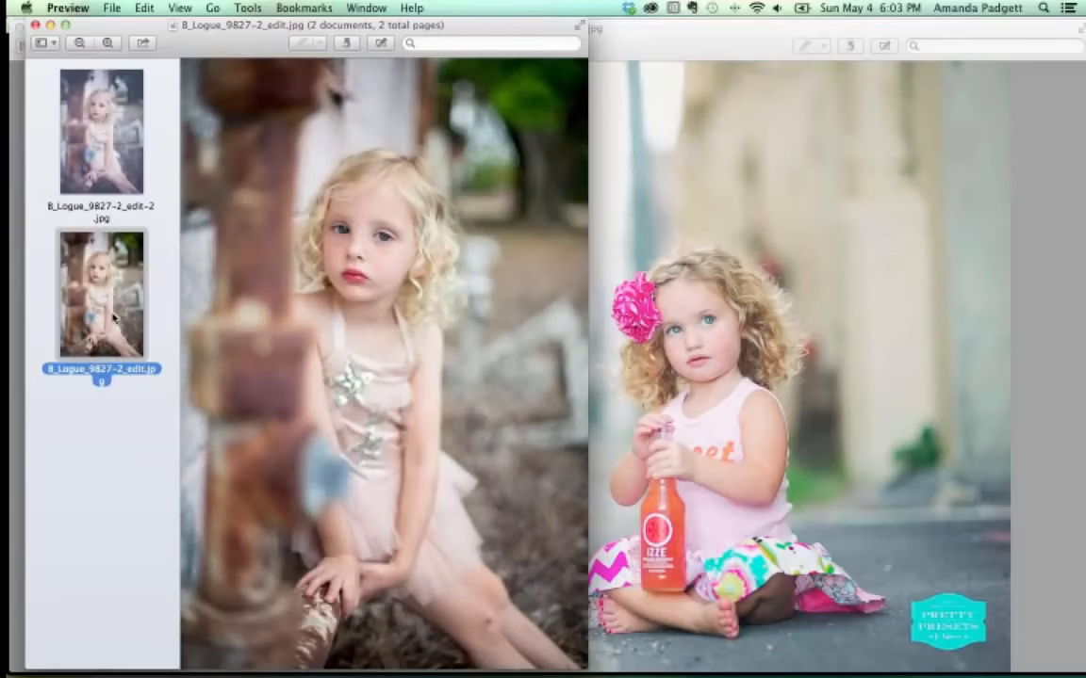
pyautogui.click(127, 148)
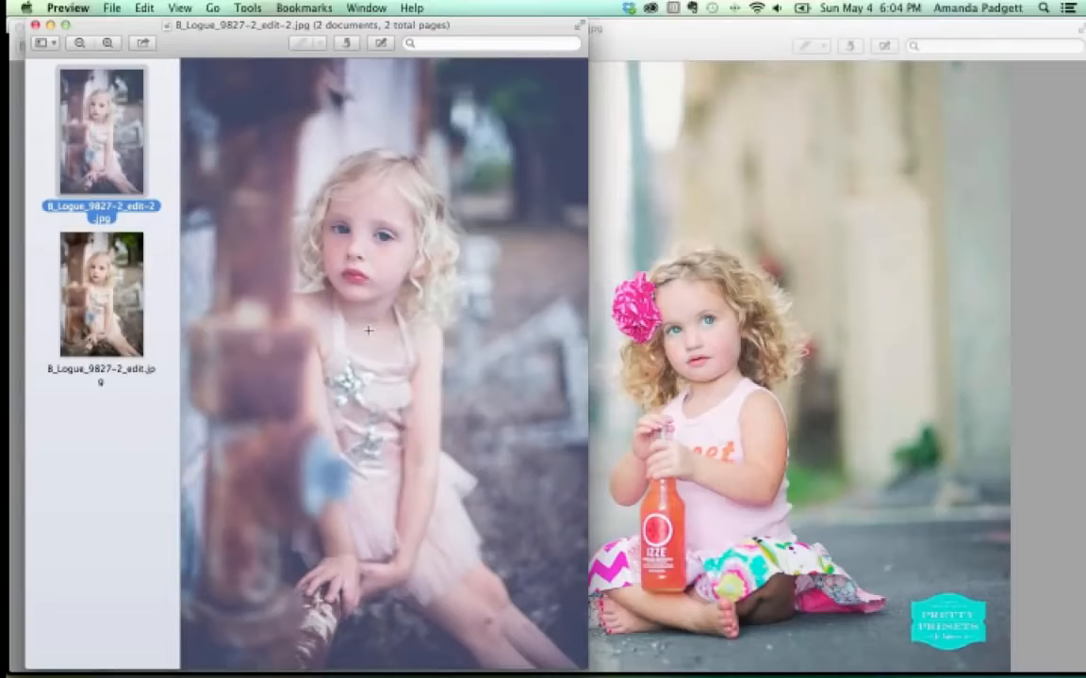
pyautogui.click(35, 25)
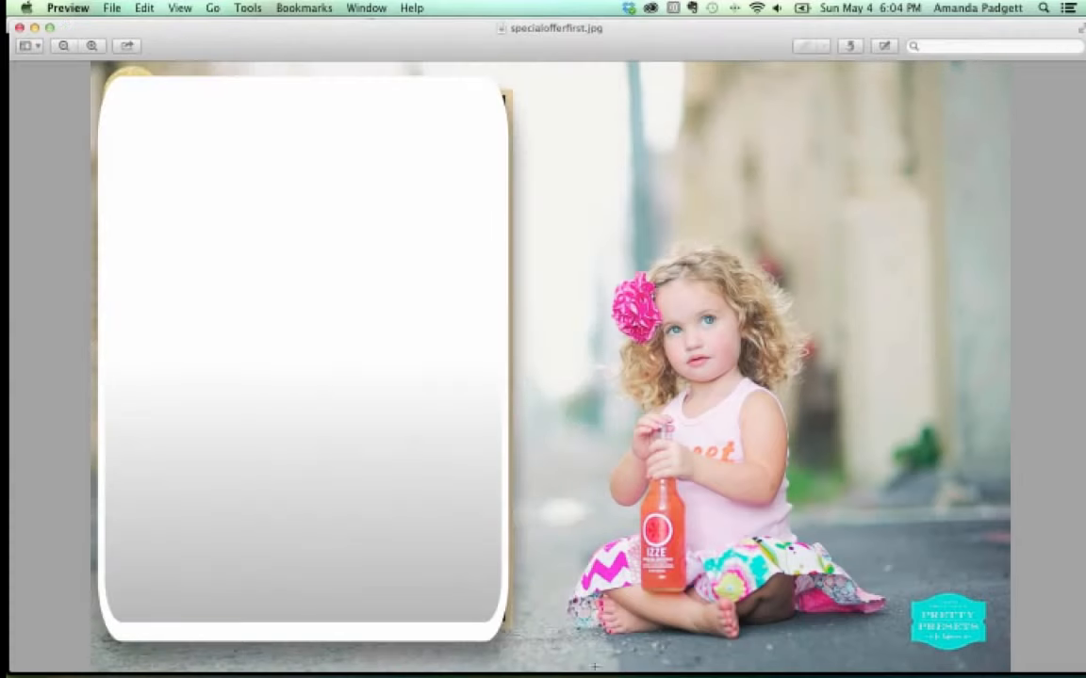
# Return to Lightroom's Develop module, dock the left panel and browse to the Workflow Clean Edit presets.
pyautogui.click(730, 631)
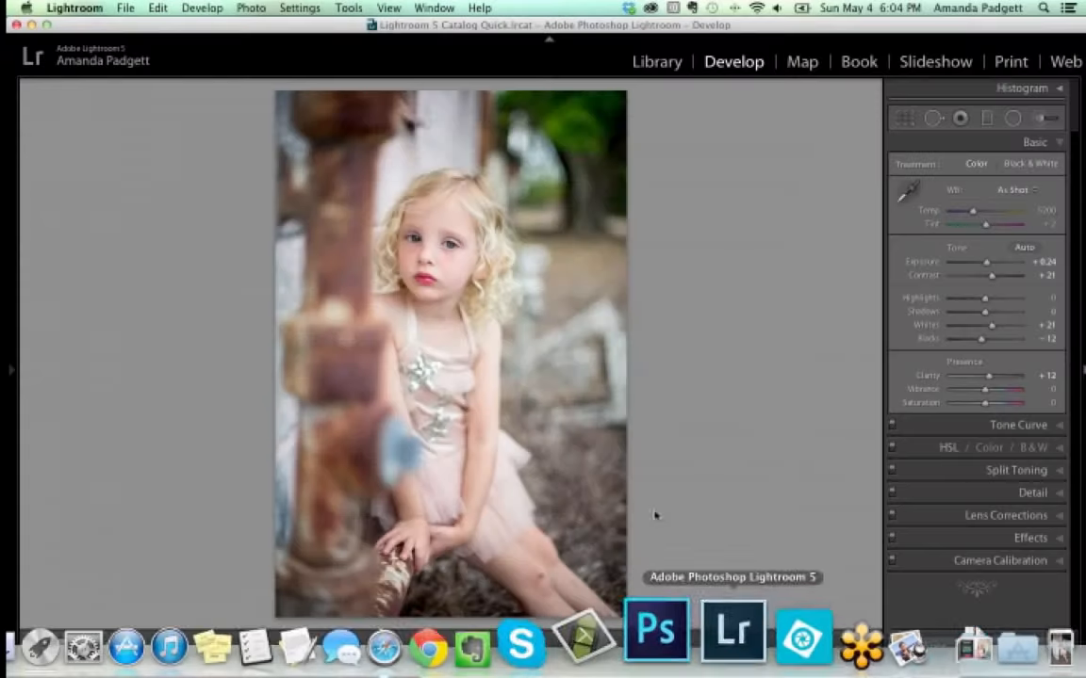
pyautogui.click(12, 370)
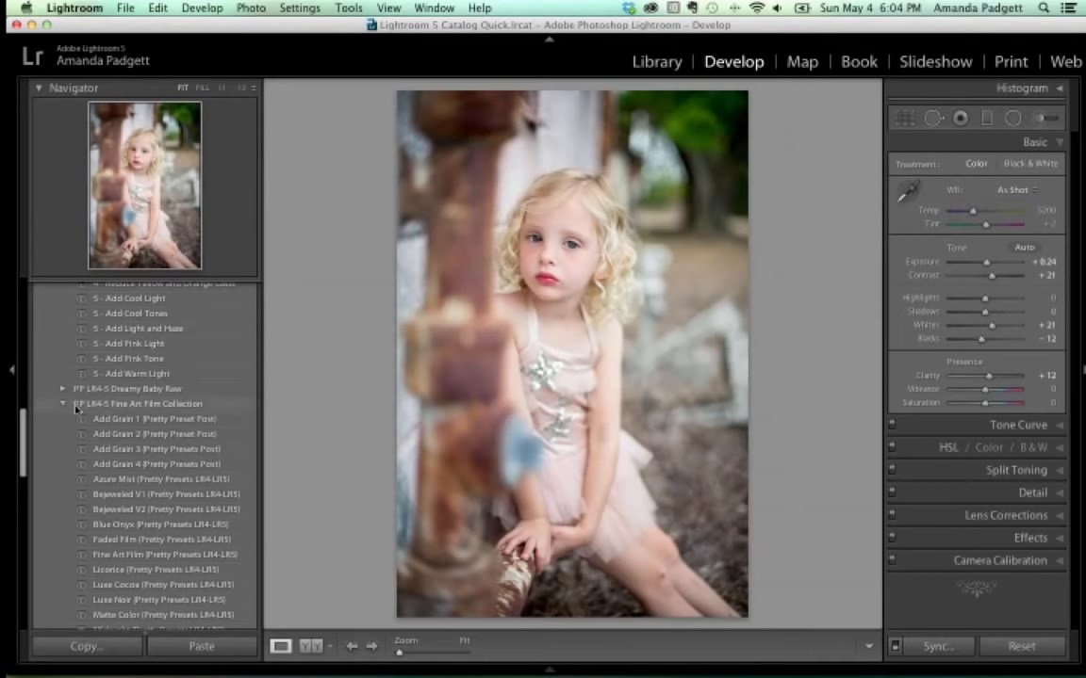
pyautogui.scroll(-15, 75, 409)
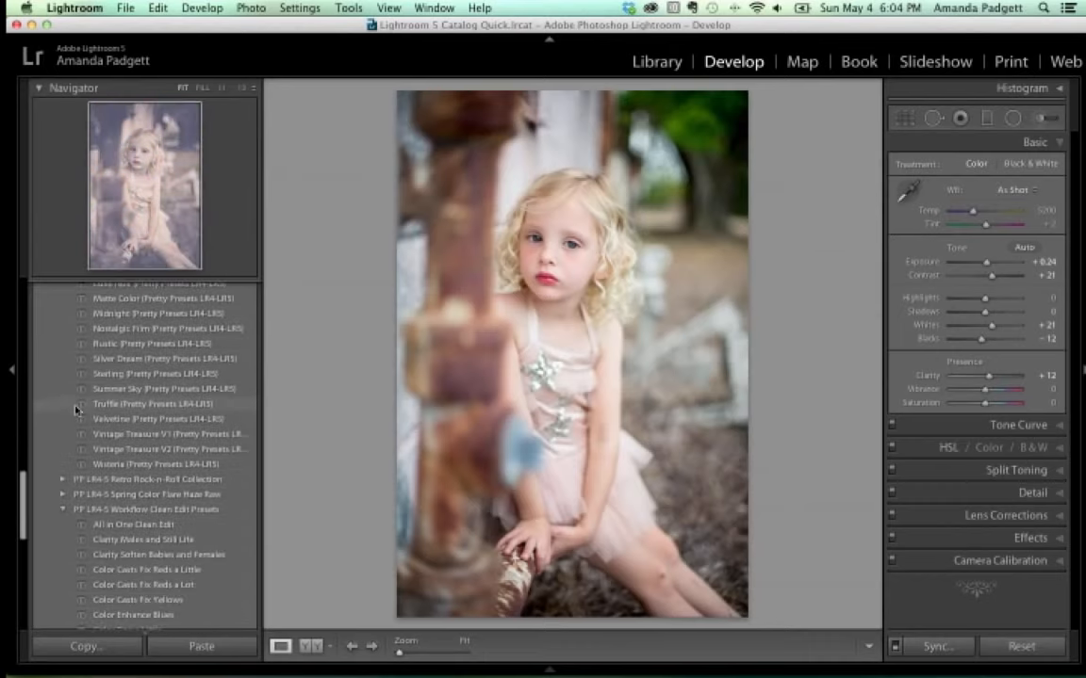
pyautogui.scroll(-2, 75, 409)
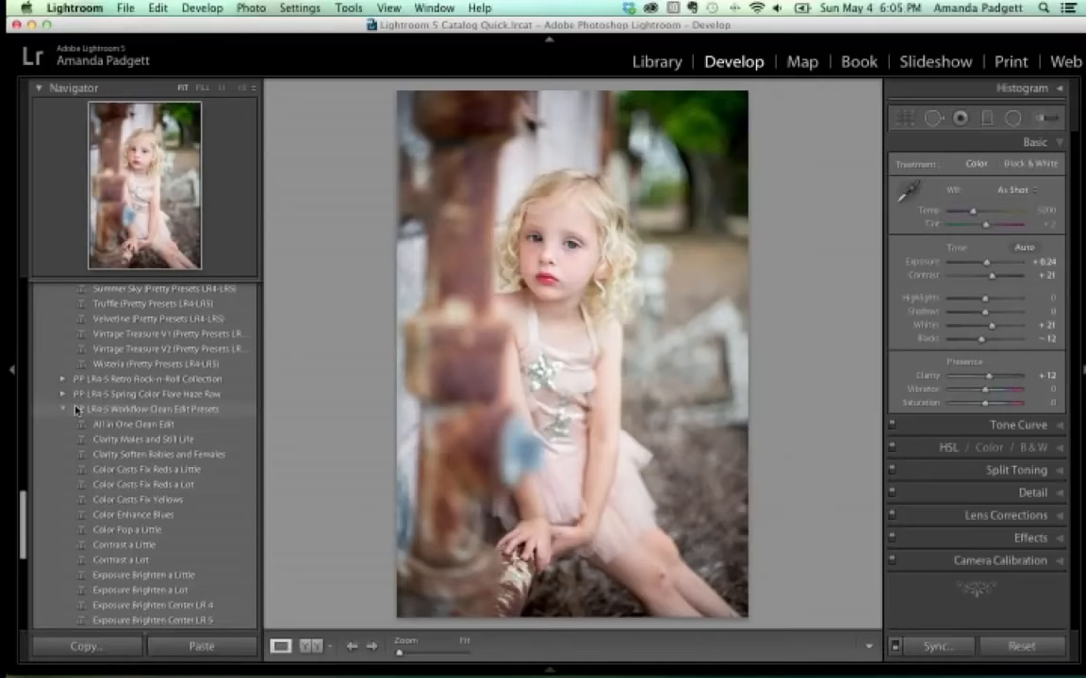
pyautogui.scroll(-5, 76, 410)
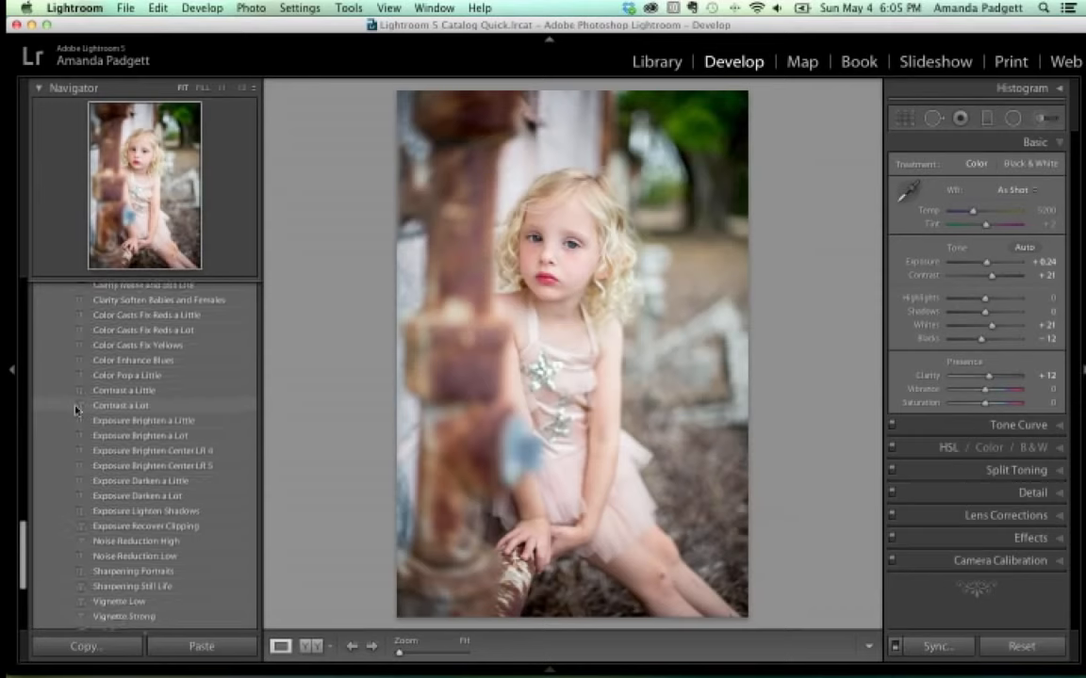
pyautogui.scroll(4, 75, 408)
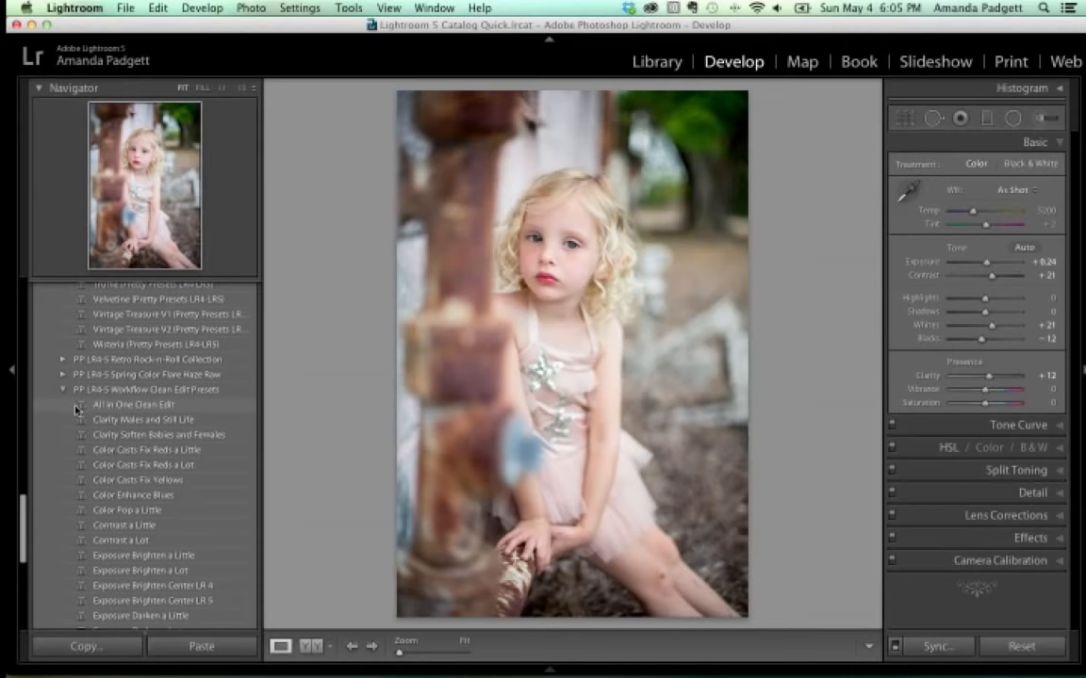
pyautogui.scroll(4, 78, 409)
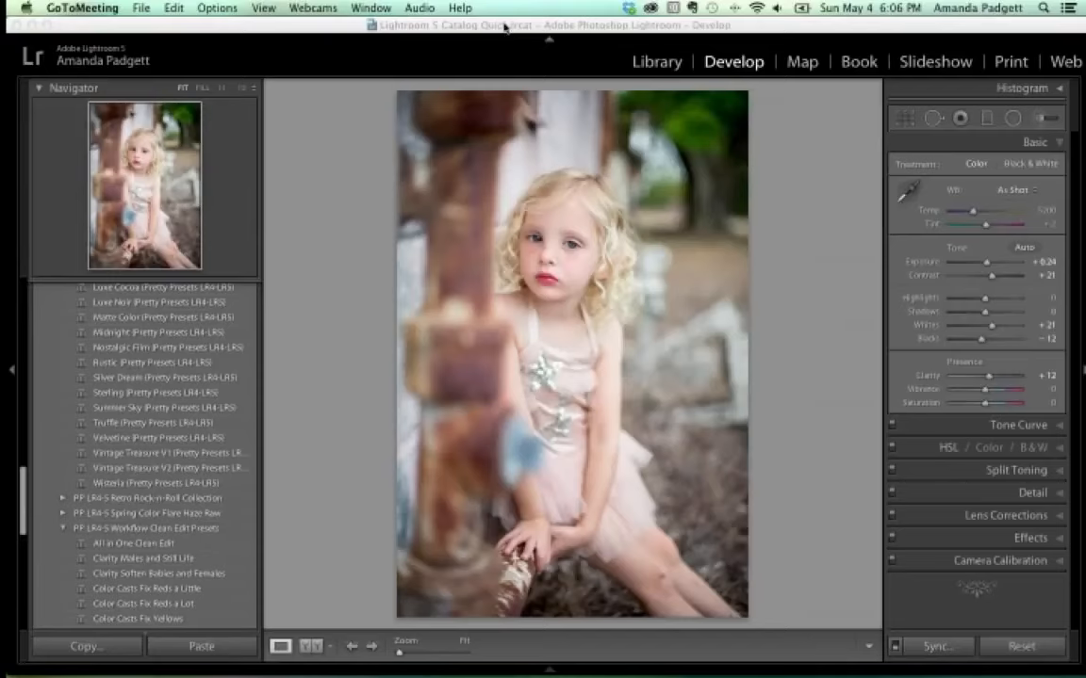
# Start a File > Import set to Move photos into the May 4th LR Samples folder with renaming.
pyautogui.click(131, 25)
pyautogui.click(128, 7)
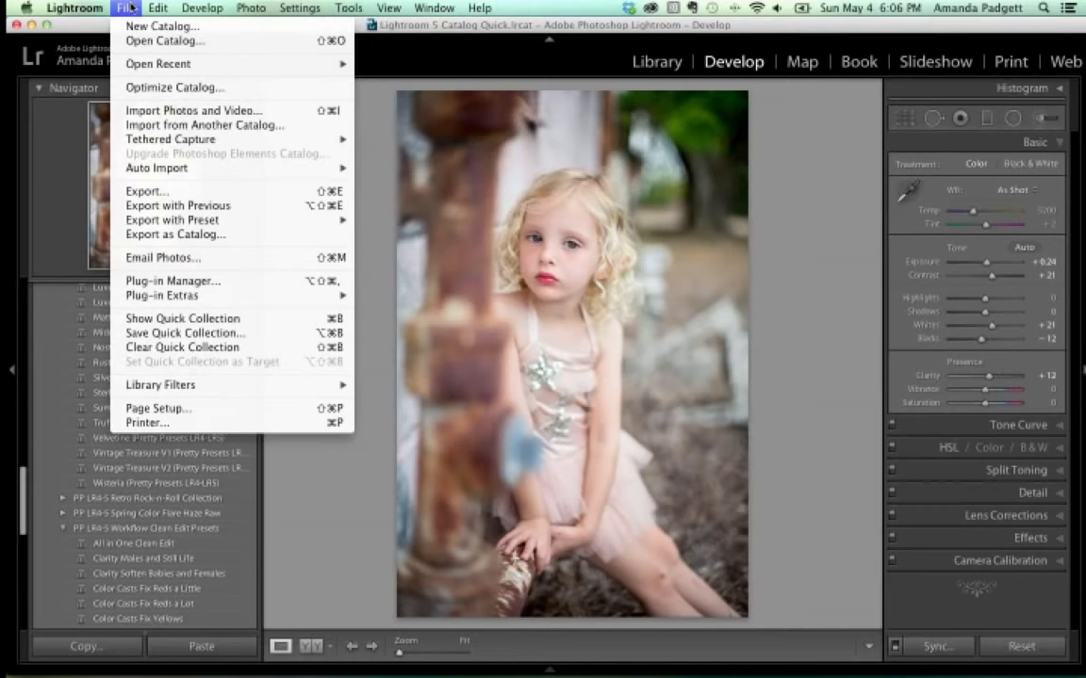
pyautogui.click(157, 112)
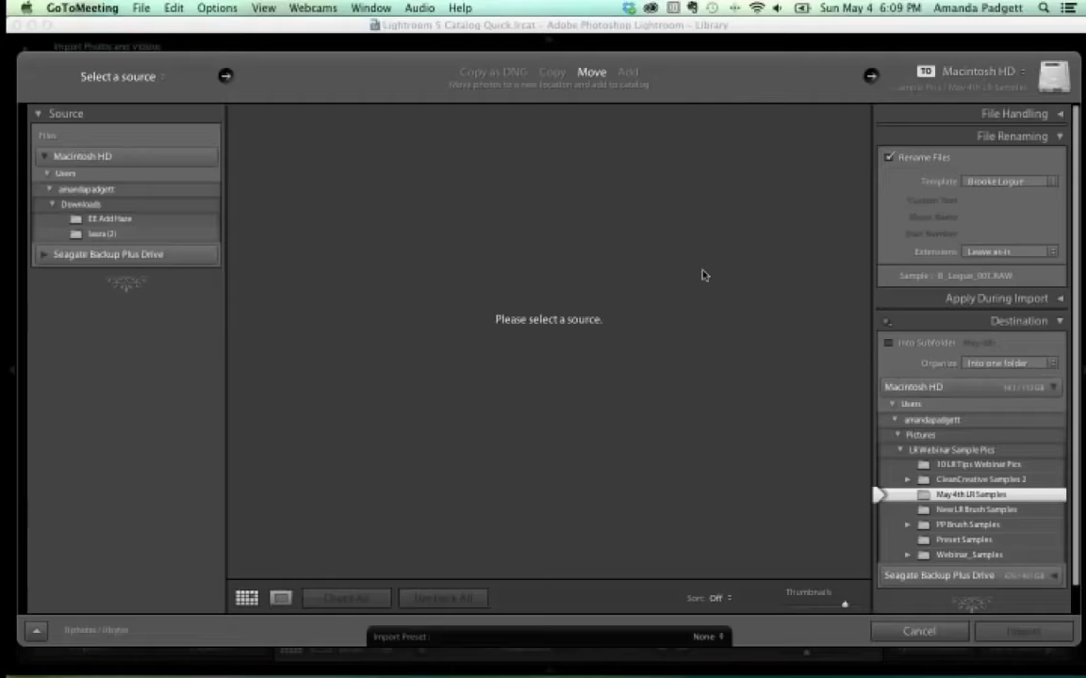
pyautogui.click(278, 250)
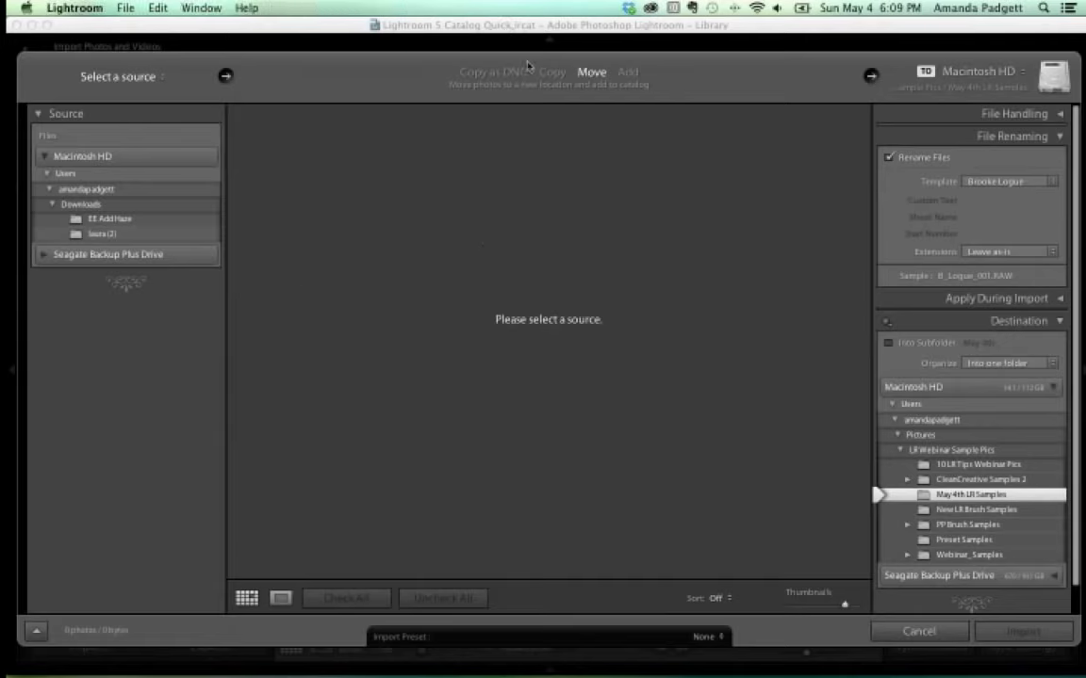
# Cancel the import, then leave Lightroom and bring up the Launchpad app grid.
pyautogui.click(918, 631)
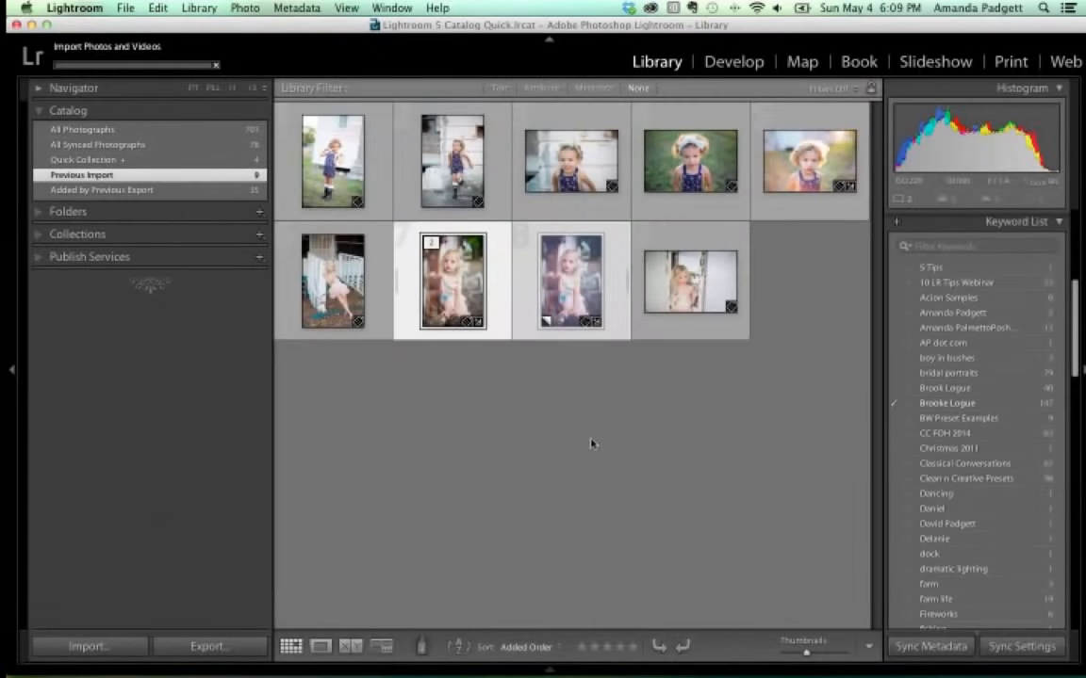
pyautogui.moveTo(550, 669)
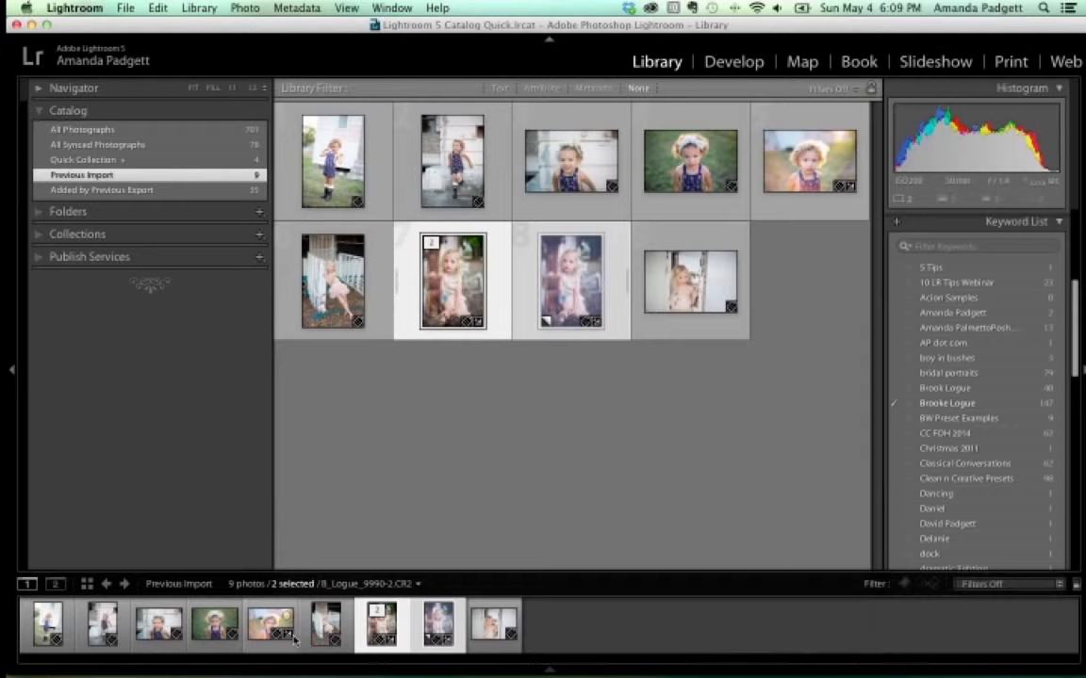
pyautogui.press('F12')
pyautogui.press('F4')
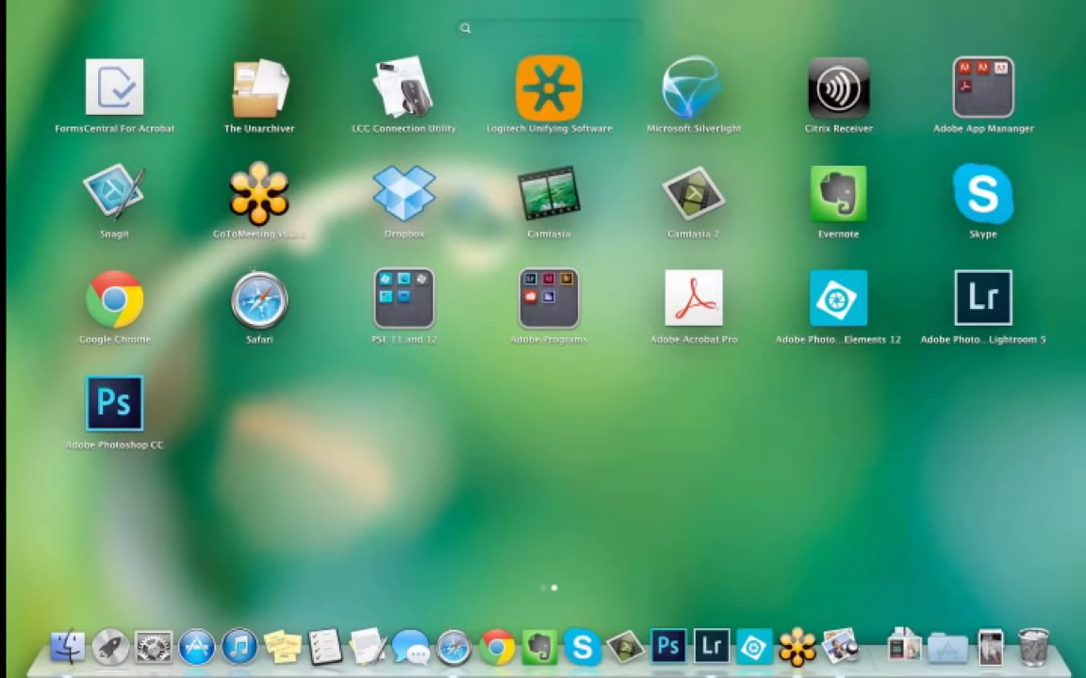
# Open a Finder window and browse from the home folder into Pictures.
pyautogui.click(77, 644)
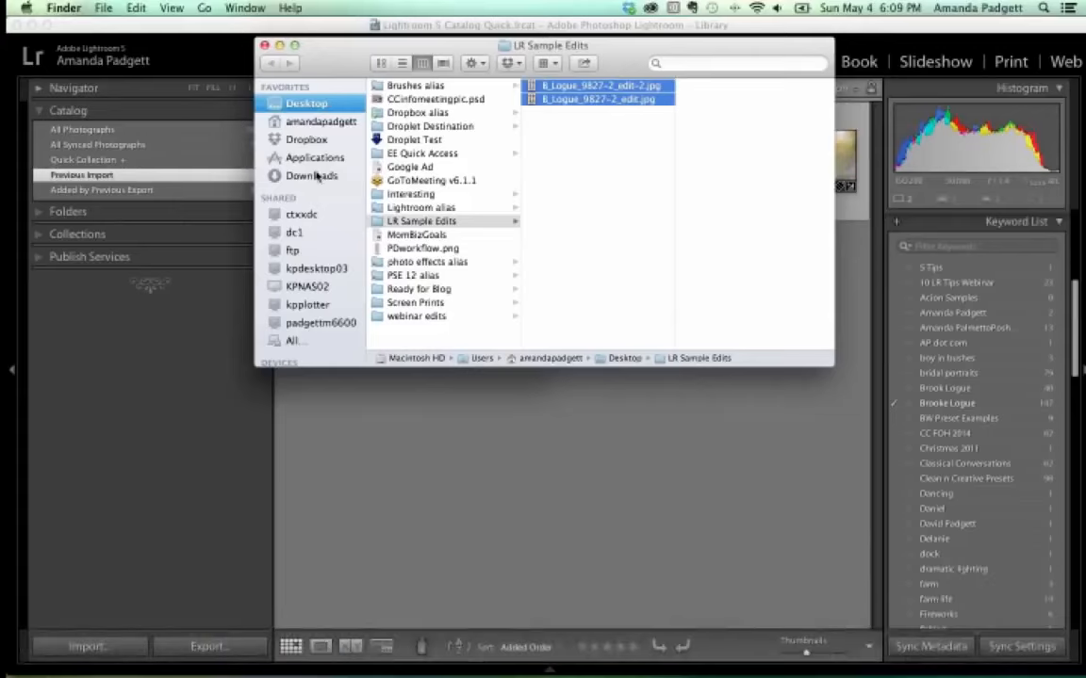
pyautogui.click(314, 124)
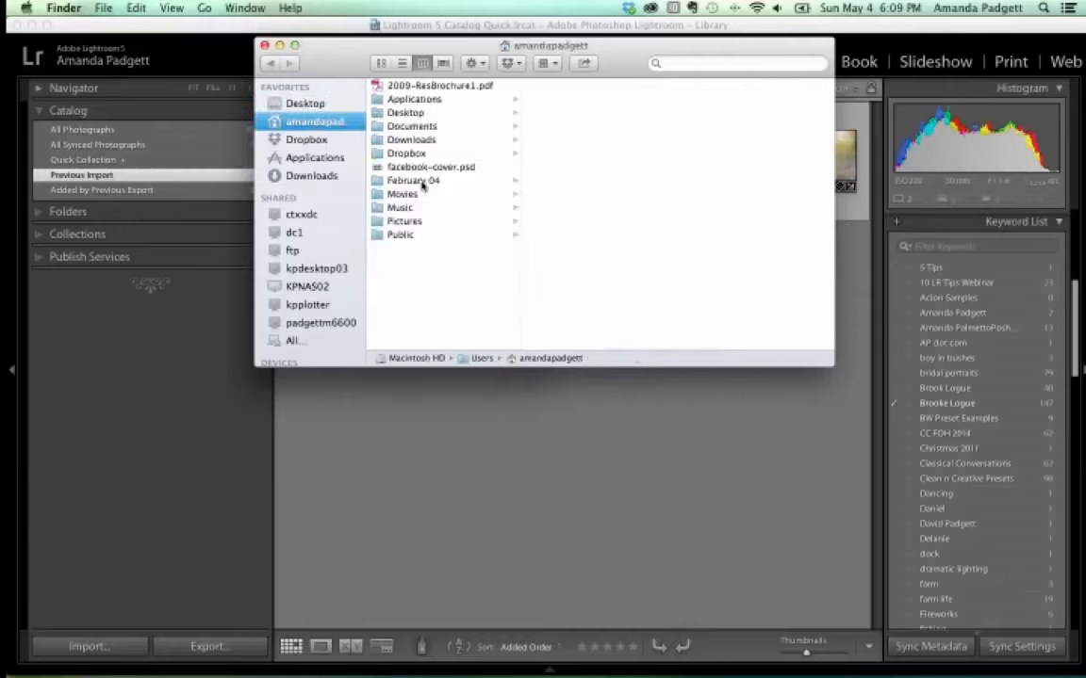
pyautogui.click(396, 222)
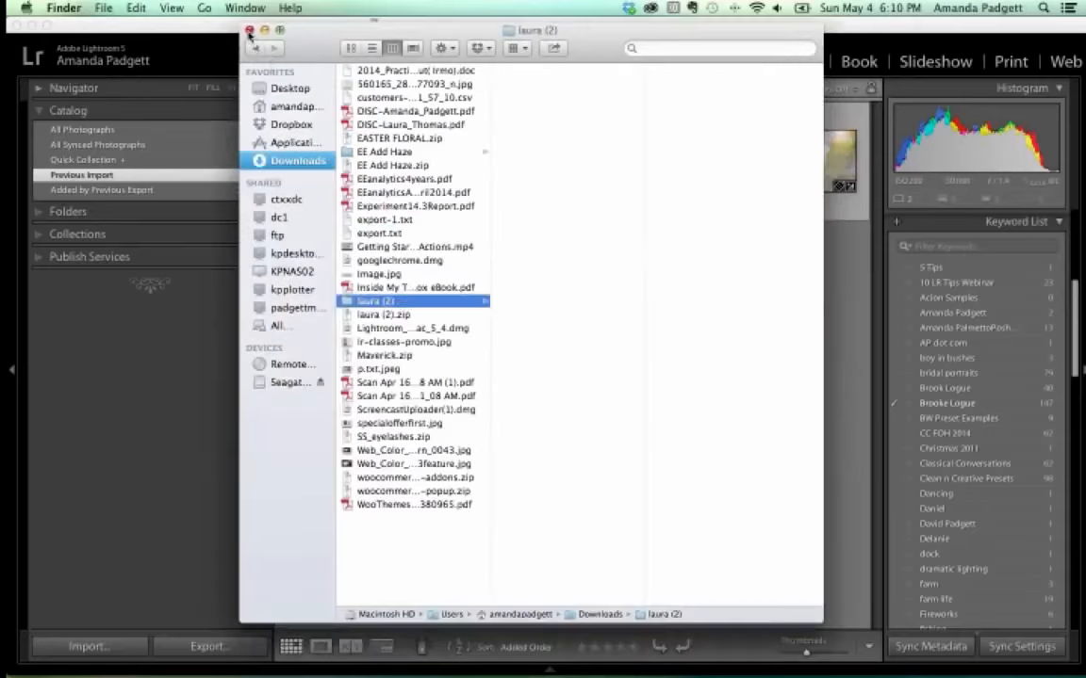
# Close the Finder window and make Lightroom's Library grid active again.
pyautogui.click(250, 27)
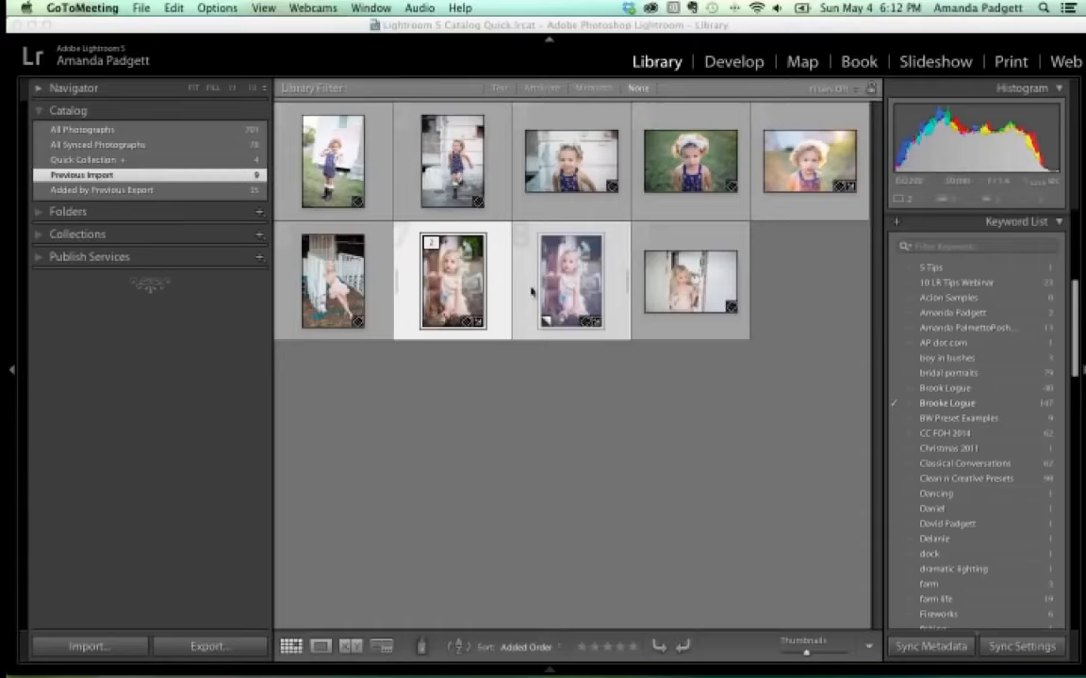
pyautogui.click(450, 293)
# Open photo 7 of the girl at the post in Develop with a side-by-side before/after view.
pyautogui.doubleClick(450, 293)
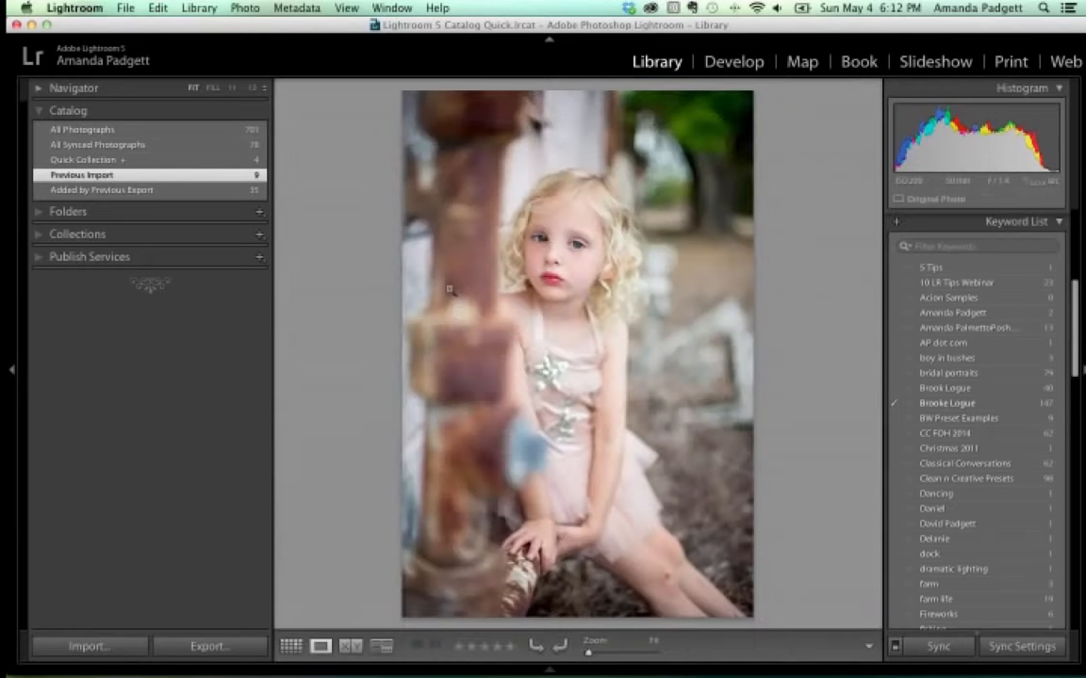
pyautogui.click(734, 62)
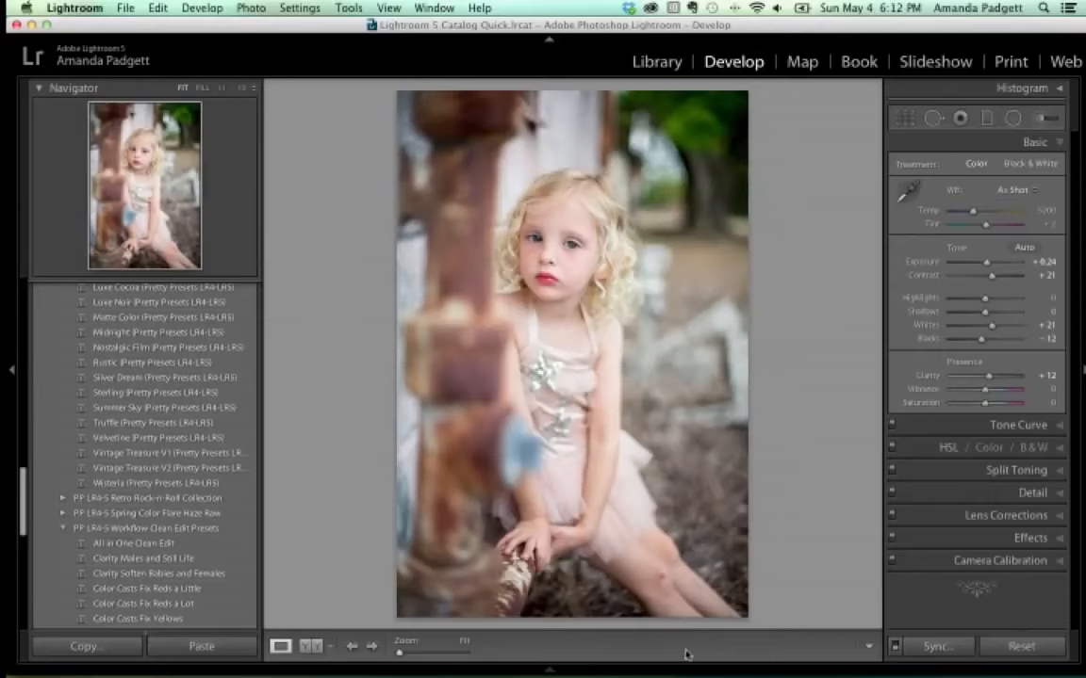
pyautogui.click(317, 648)
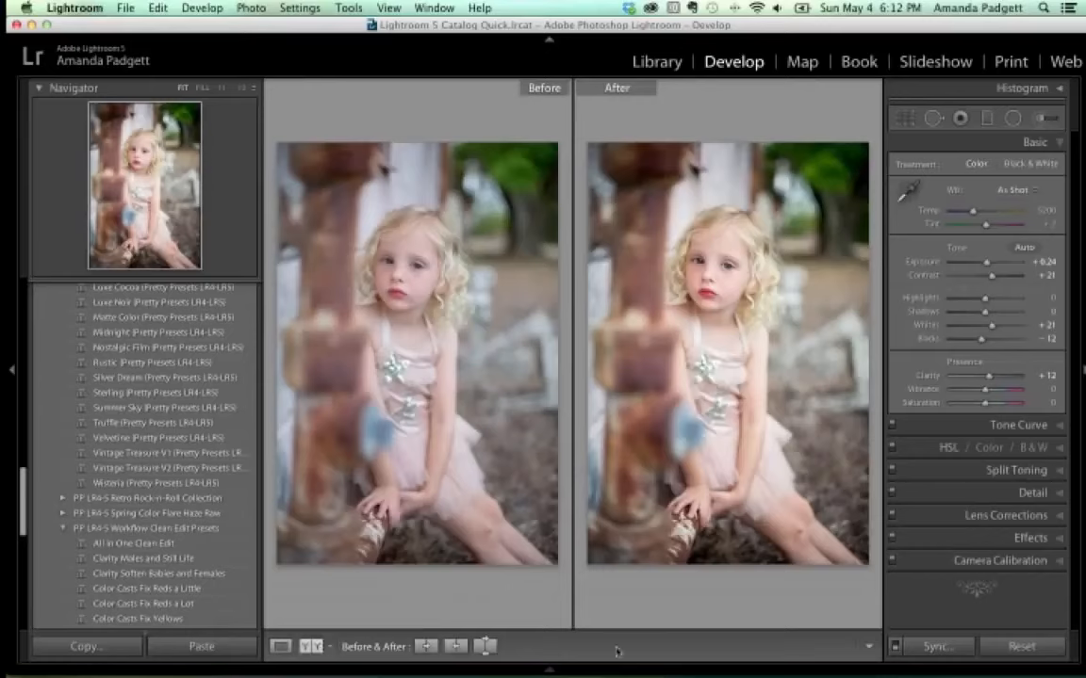
# Hide the toolbar, try Lights Out, restore the toolbar, and return to a single Loupe view.
pyautogui.click(388, 8)
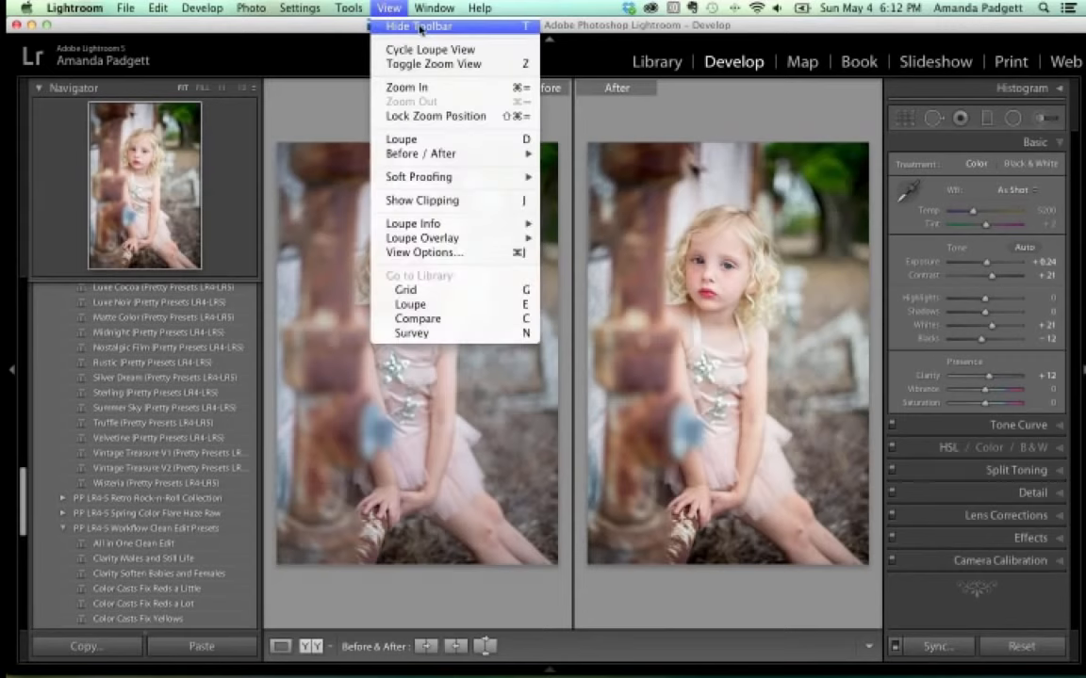
pyautogui.click(420, 29)
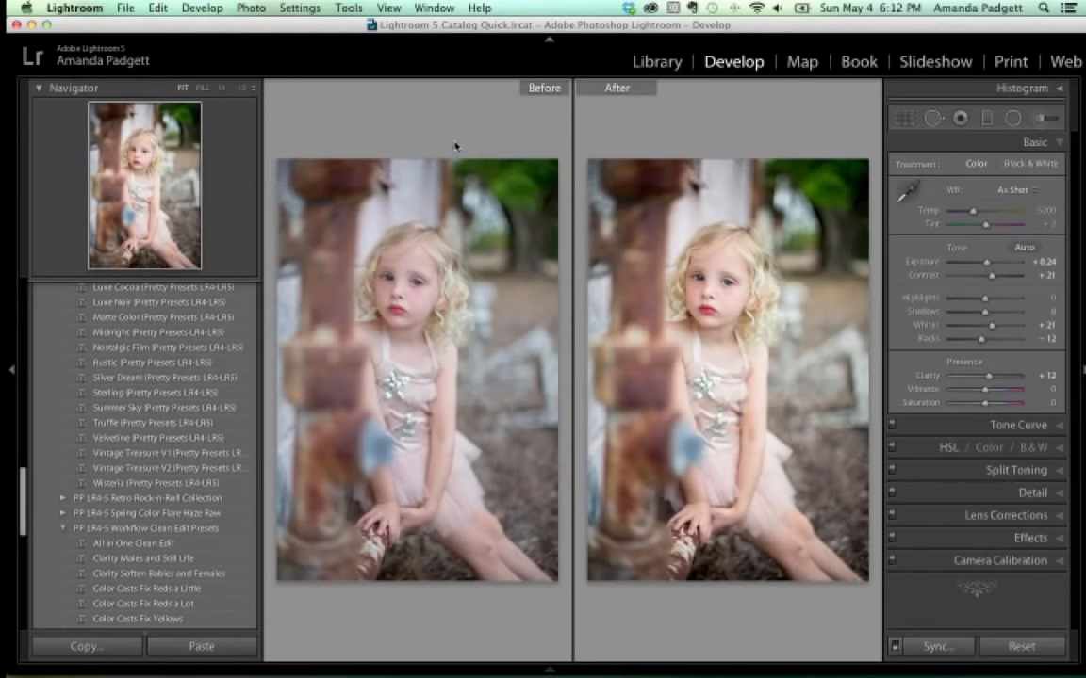
pyautogui.press('l')
pyautogui.press('l')
pyautogui.press('l')
pyautogui.click(349, 7)
pyautogui.moveTo(388, 7)
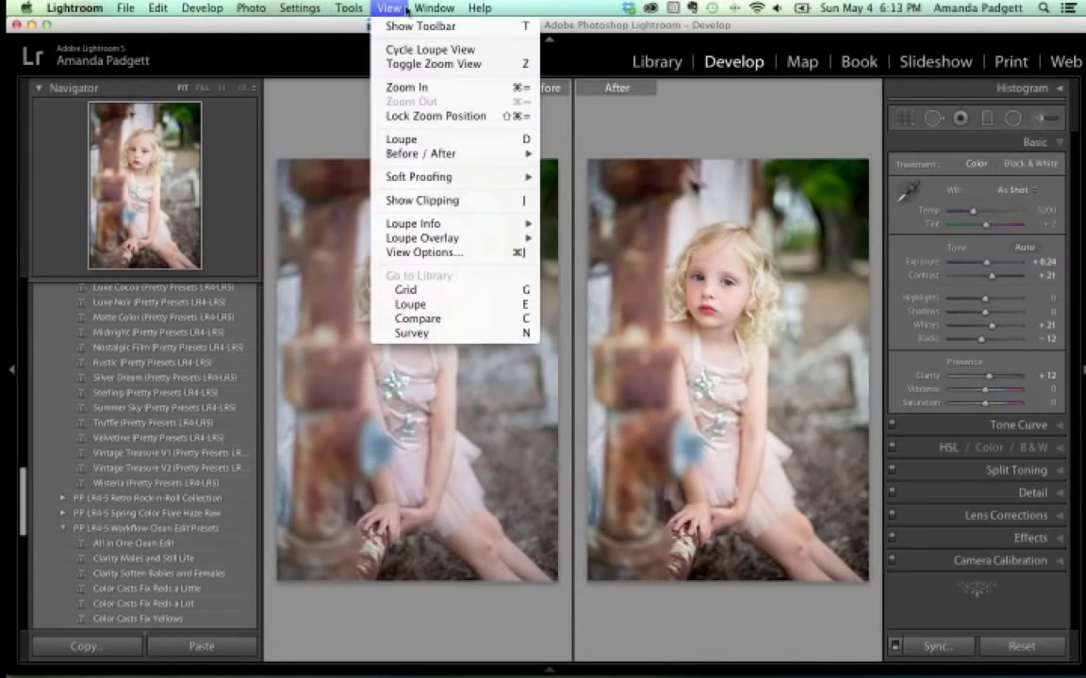
pyautogui.click(401, 33)
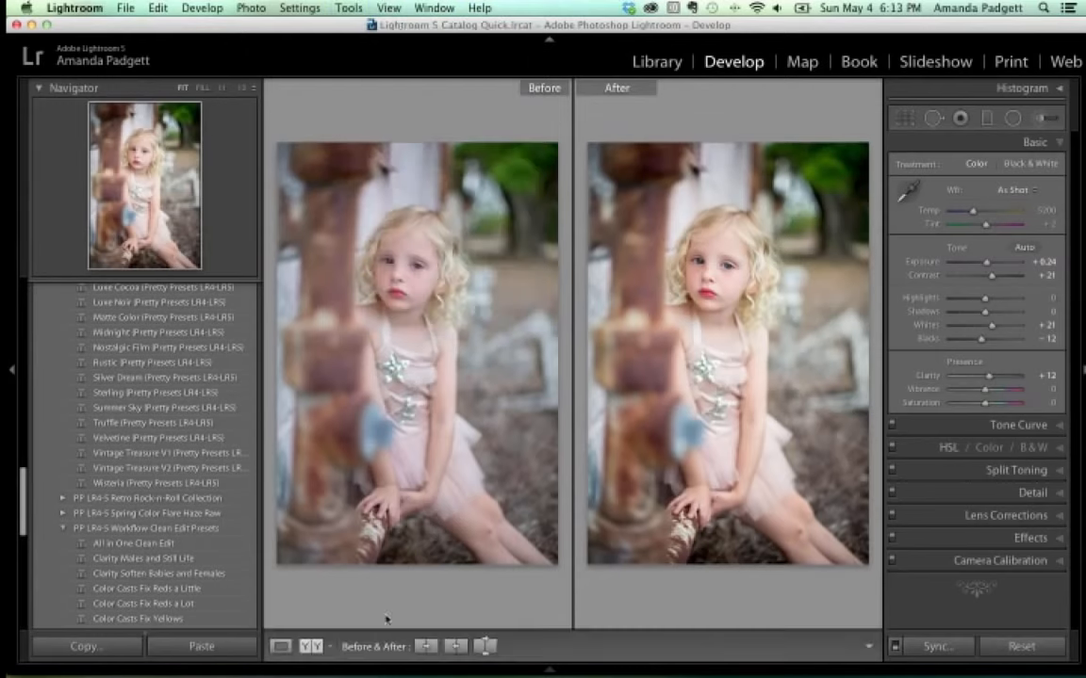
pyautogui.click(280, 647)
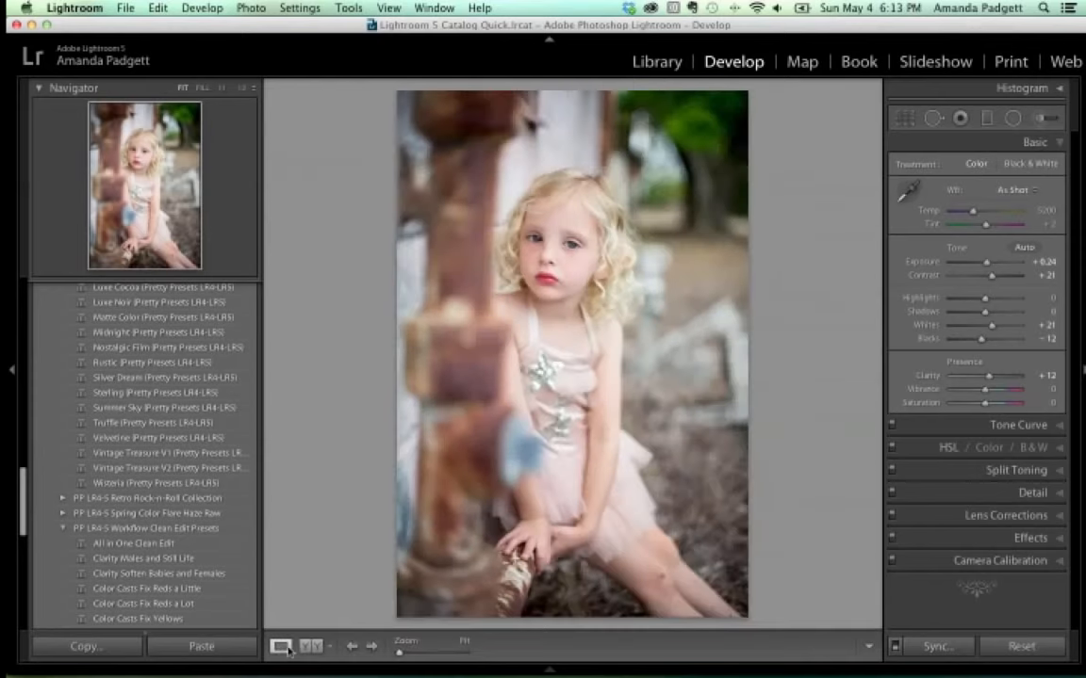
pyautogui.click(329, 646)
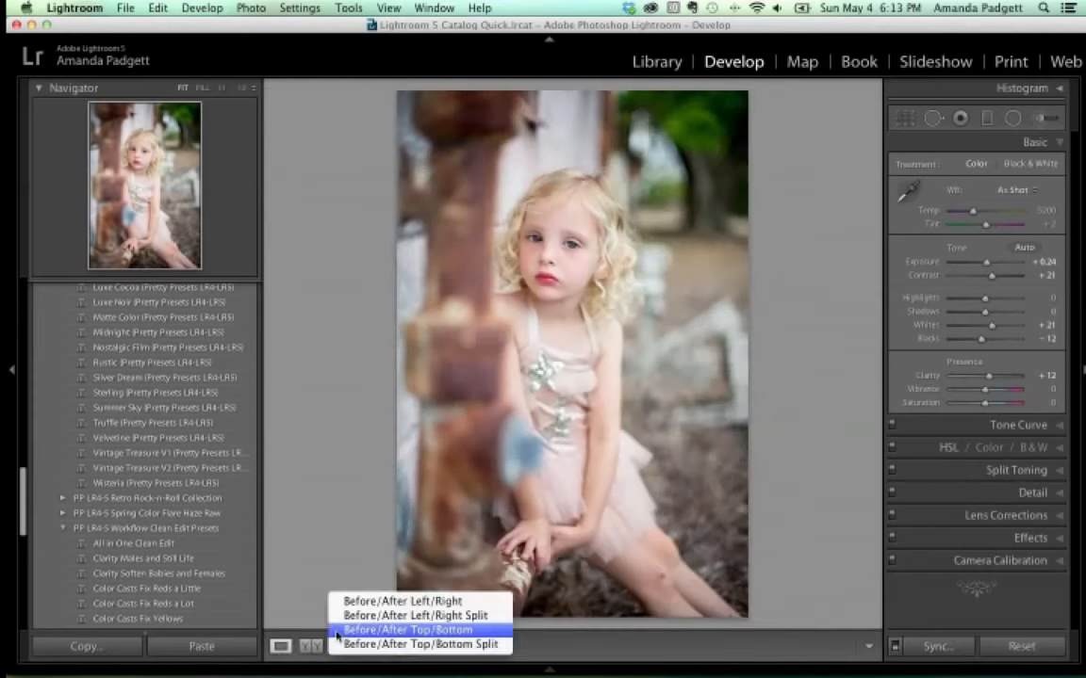
pyautogui.click(300, 571)
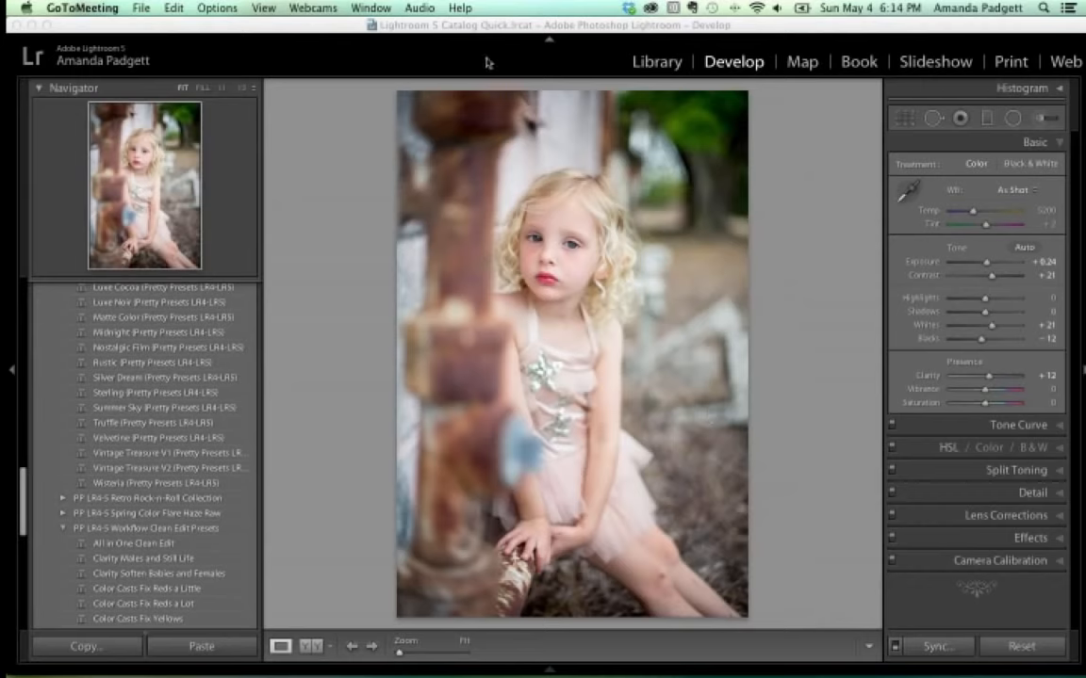
# Brush a catchlight into the eye, then paint 4-5 PP Add Darkness at feather 100 over the upper-right background.
pyautogui.click(1038, 120)
pyautogui.click(534, 237)
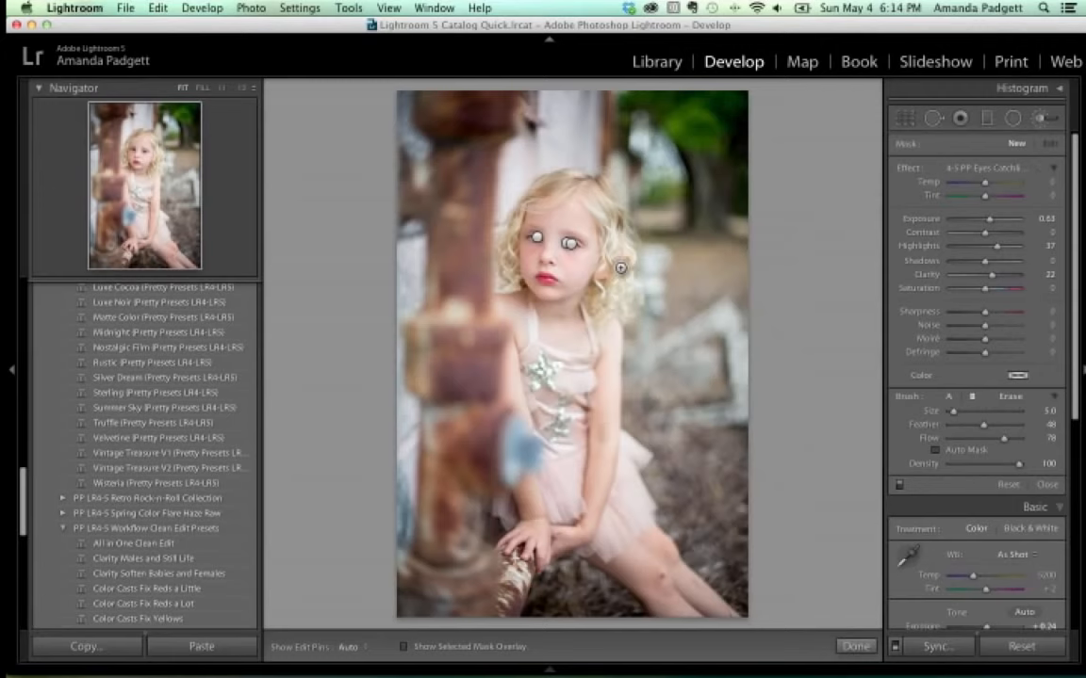
pyautogui.click(980, 168)
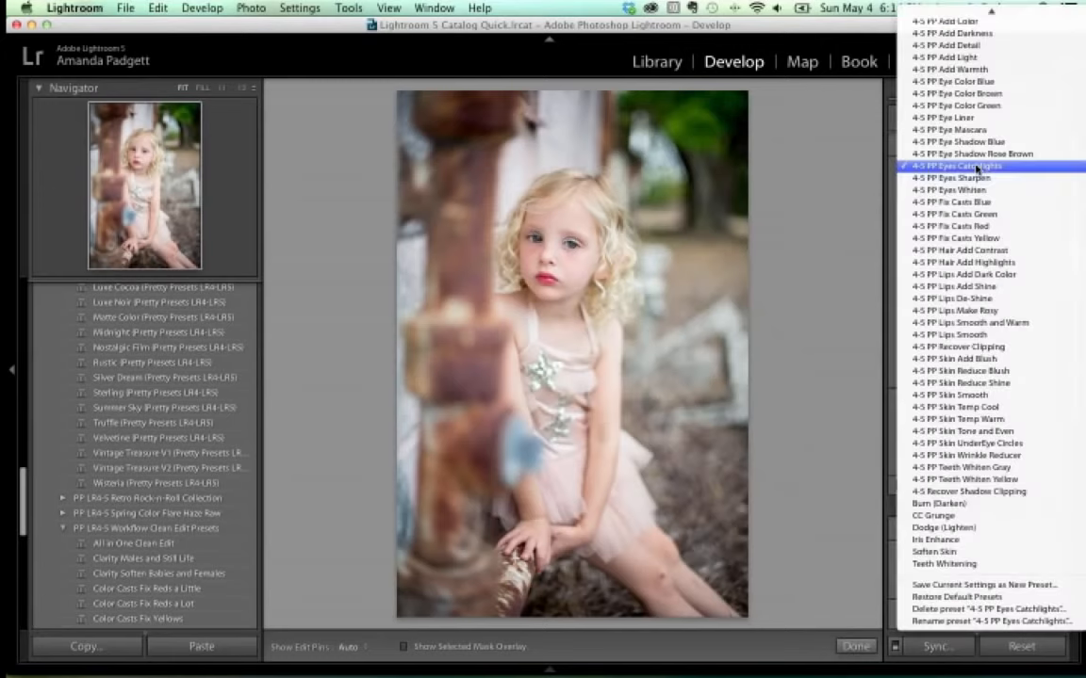
pyautogui.scroll(5, 980, 168)
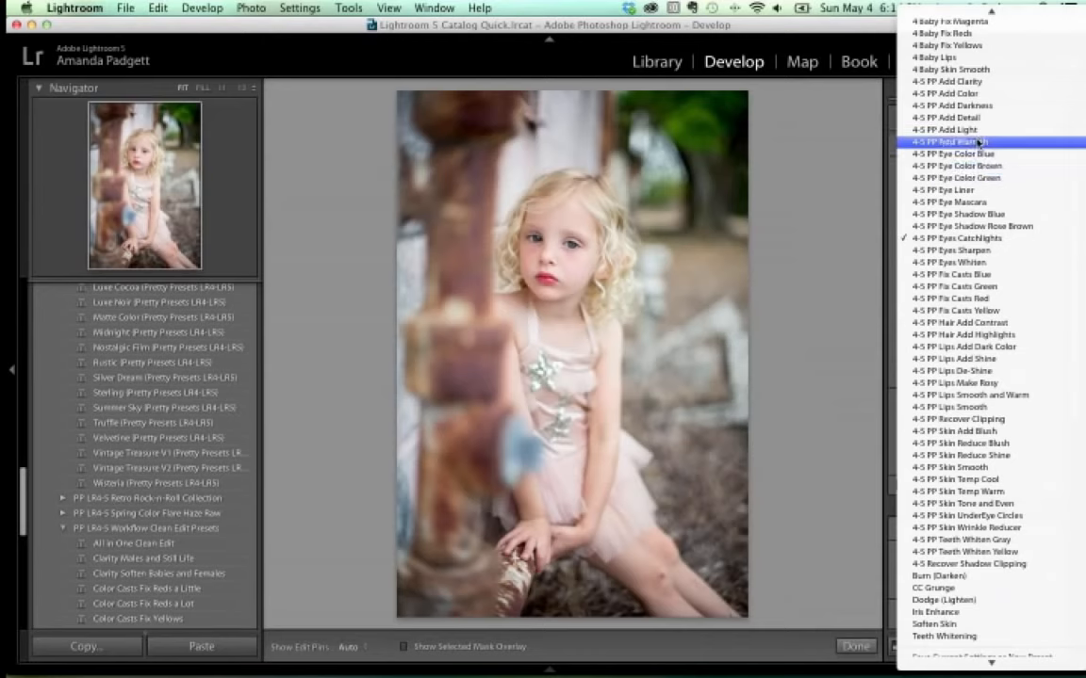
pyautogui.click(980, 109)
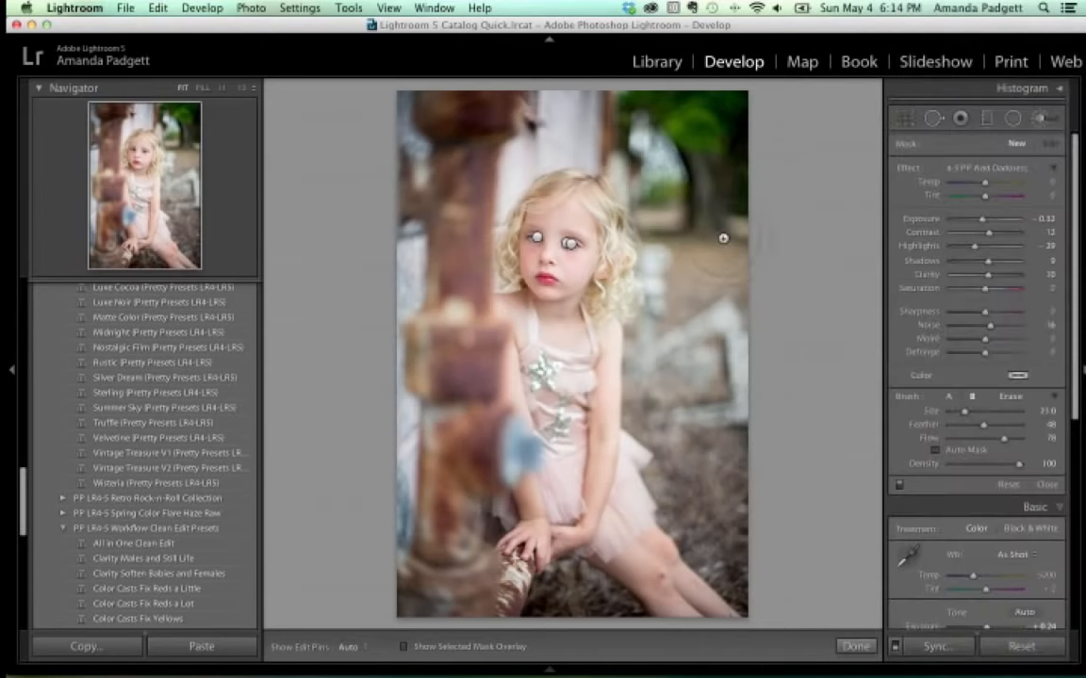
pyautogui.scroll(1, 723, 238)
pyautogui.moveTo(986, 427); pyautogui.dragTo(1027, 429)
pyautogui.moveTo(705, 146)
pyautogui.mouseDown()
pyautogui.moveTo(705, 242)
pyautogui.moveTo(668, 157)
pyautogui.moveTo(429, 132)
pyautogui.moveTo(386, 372)
pyautogui.moveTo(412, 386)
pyautogui.moveTo(455, 490)
pyautogui.moveTo(547, 608)
pyautogui.moveTo(722, 501)
pyautogui.moveTo(663, 379)
pyautogui.mouseUp()
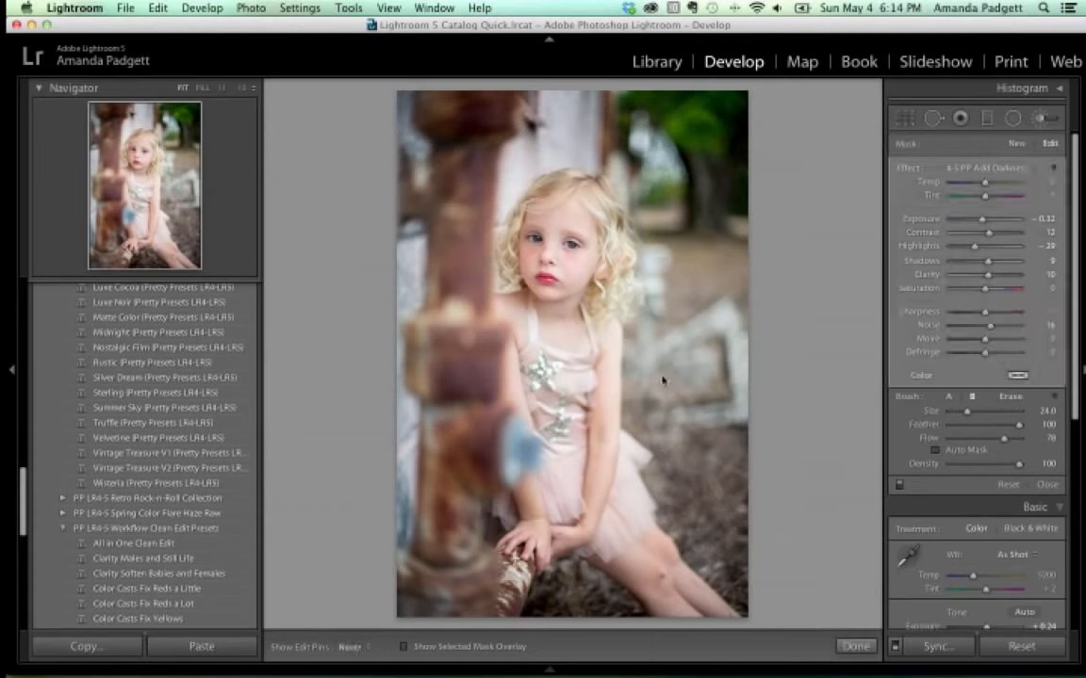
pyautogui.press('[')
pyautogui.press('[')
pyautogui.press('[')
pyautogui.press('[')
pyautogui.press('[')
pyautogui.press('[')
pyautogui.press('[')
pyautogui.press('[')
pyautogui.press('[')
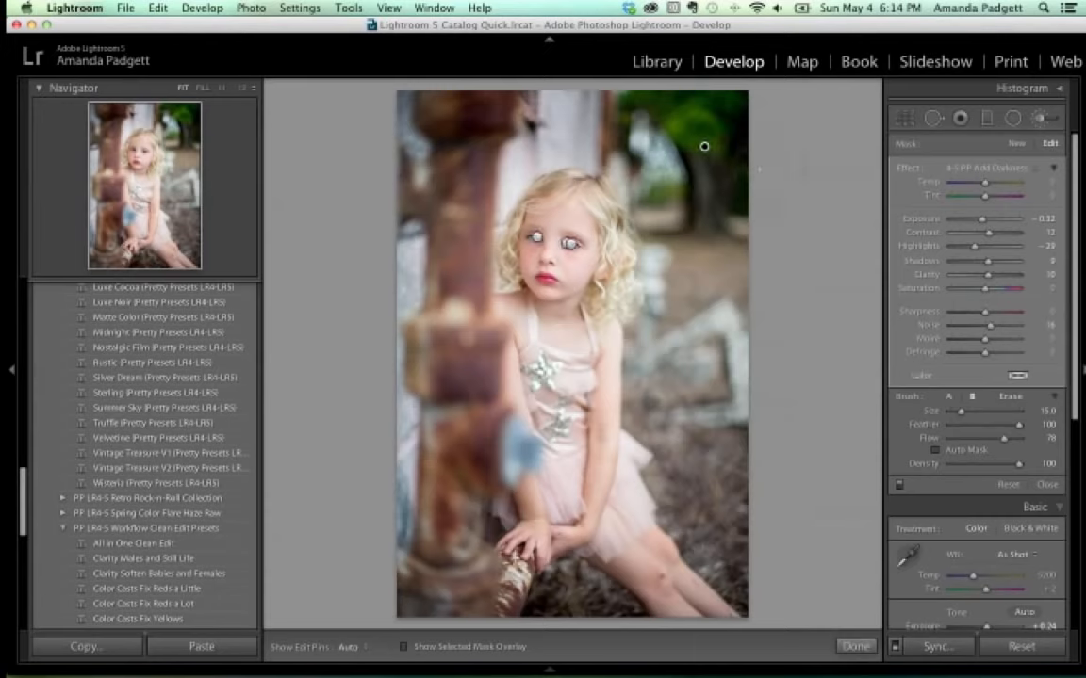
pyautogui.press('o')
pyautogui.press('o')
pyautogui.press('h')
pyautogui.press('h')
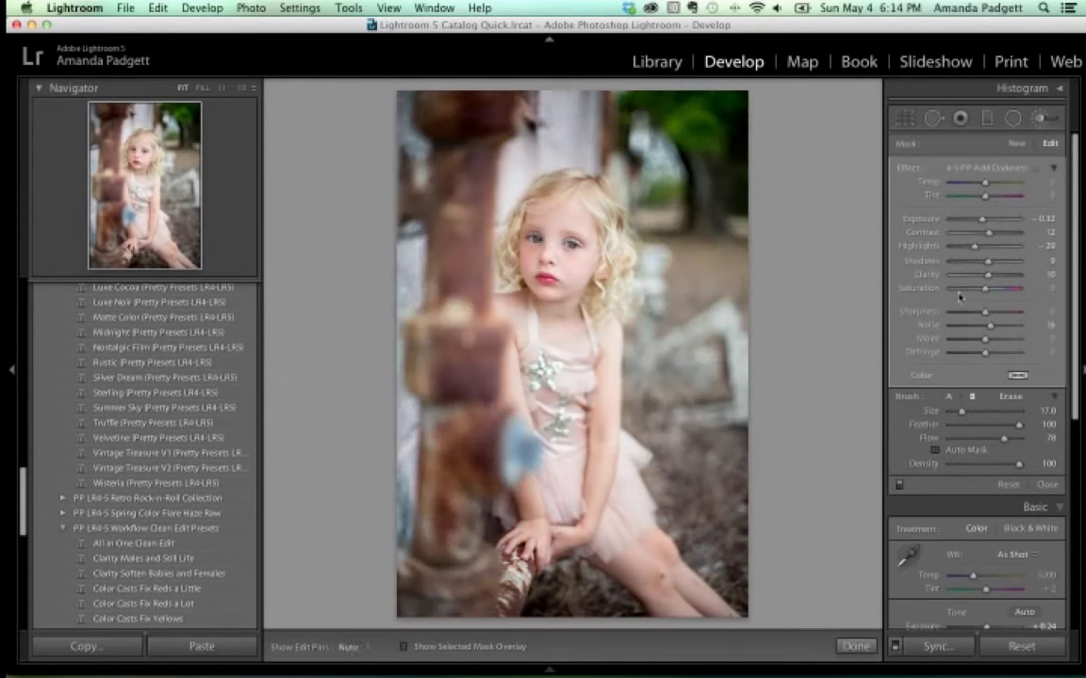
# Switch the brush to 4-5 PP Add Clarity and paint extra clarity onto the photo.
pyautogui.click(986, 168)
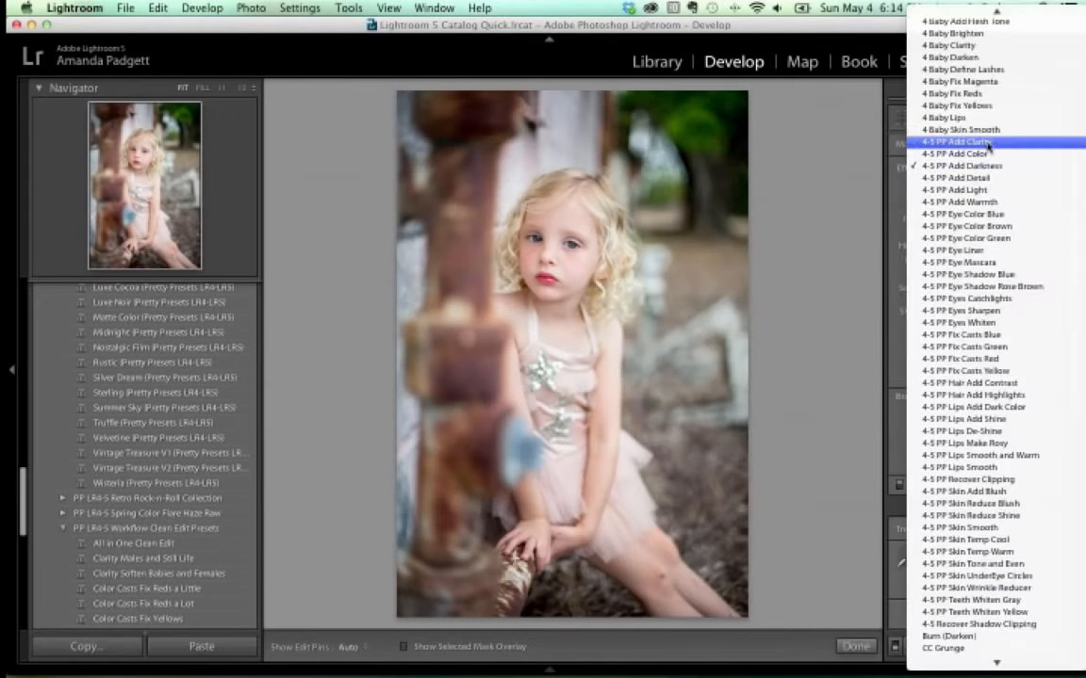
pyautogui.click(450, 288)
pyautogui.scroll(-8, 449, 286)
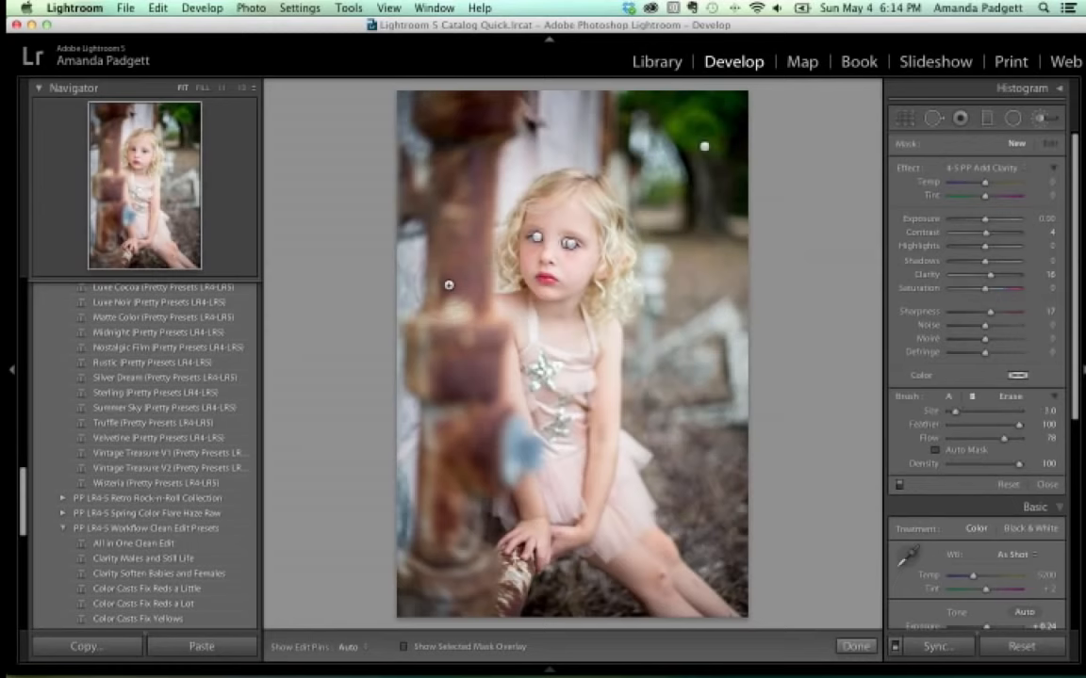
pyautogui.press('h')
pyautogui.moveTo(470, 153); pyautogui.dragTo(477, 341)
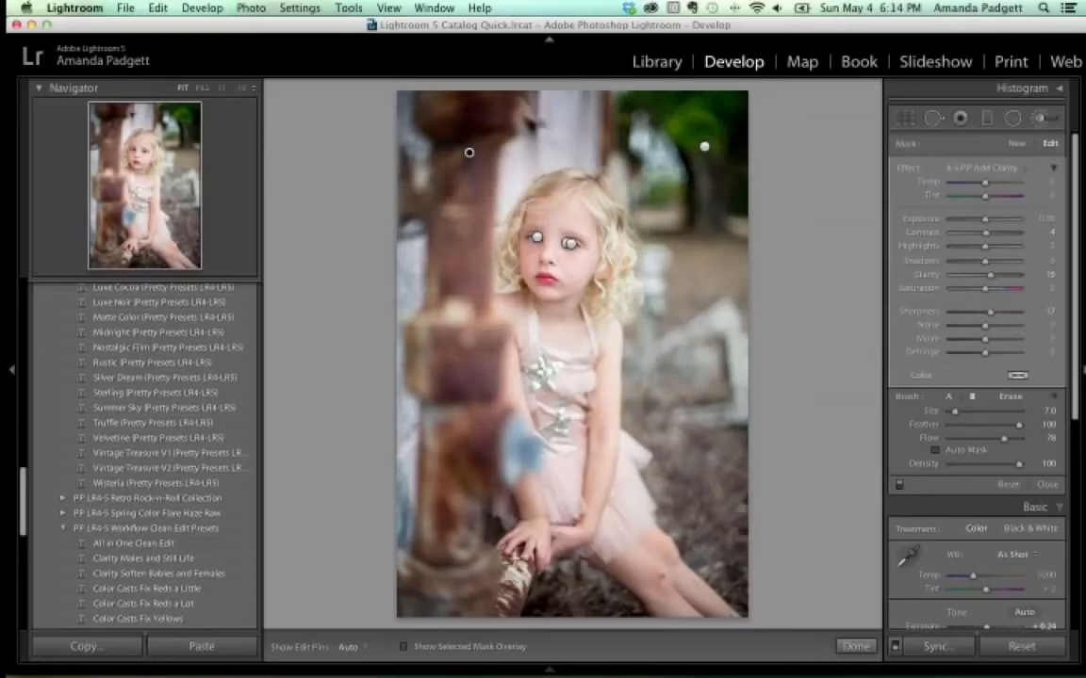
pyautogui.press('h')
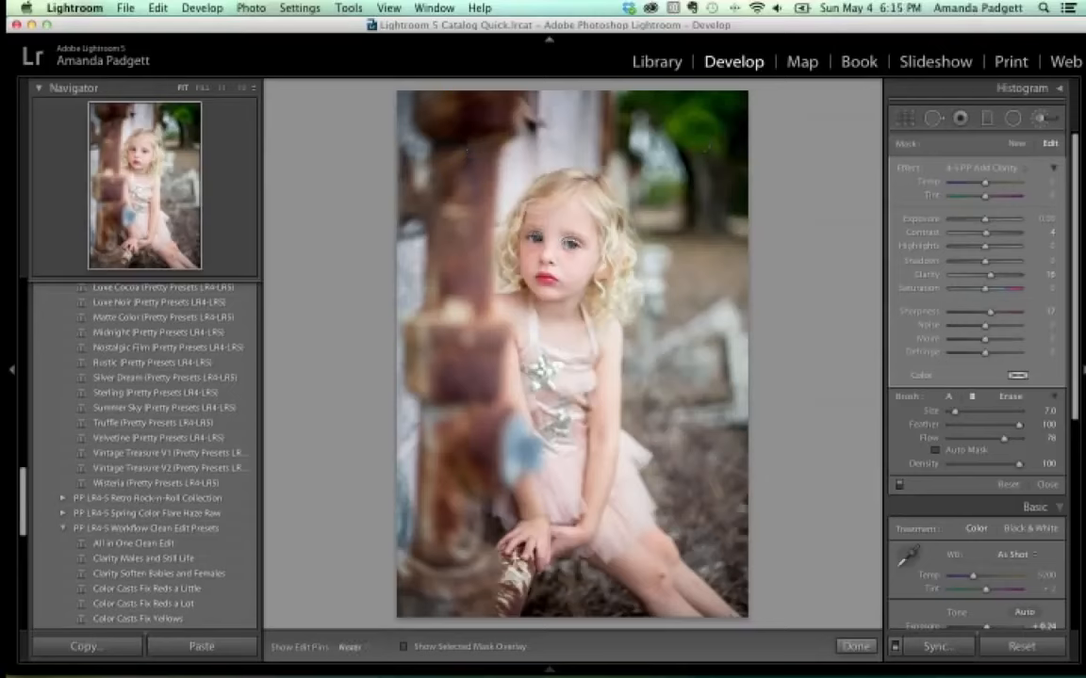
pyautogui.press('h')
# Open the curly-haired girl's portrait, lower Blacks to −60, then return to the Adjustment Brush.
pyautogui.moveTo(535, 668)
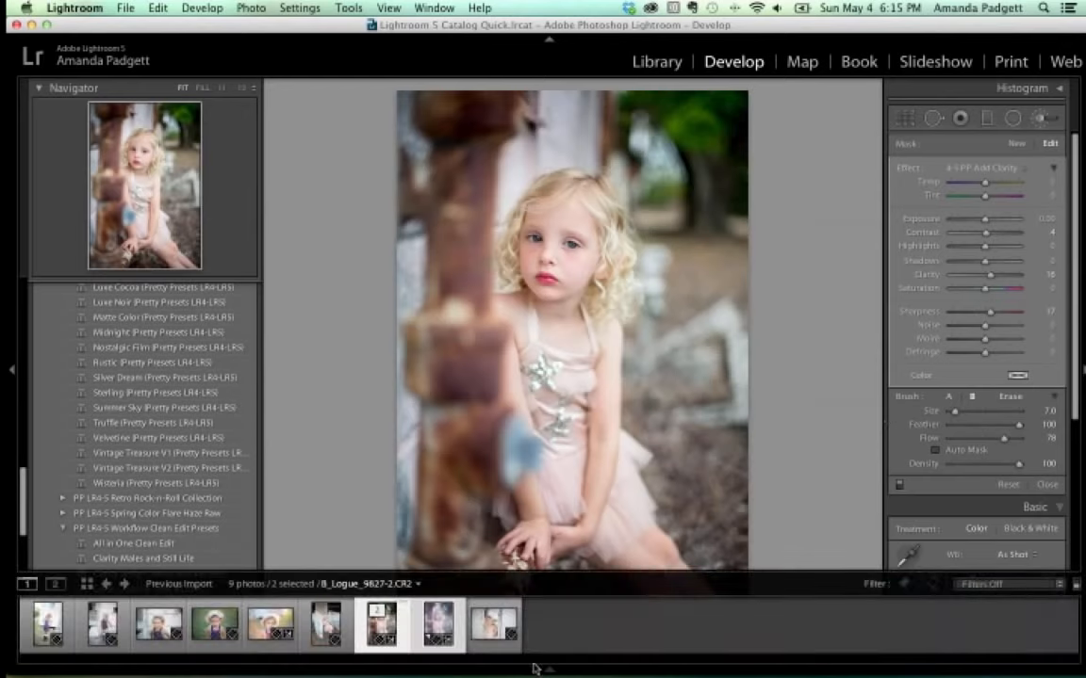
pyautogui.click(271, 624)
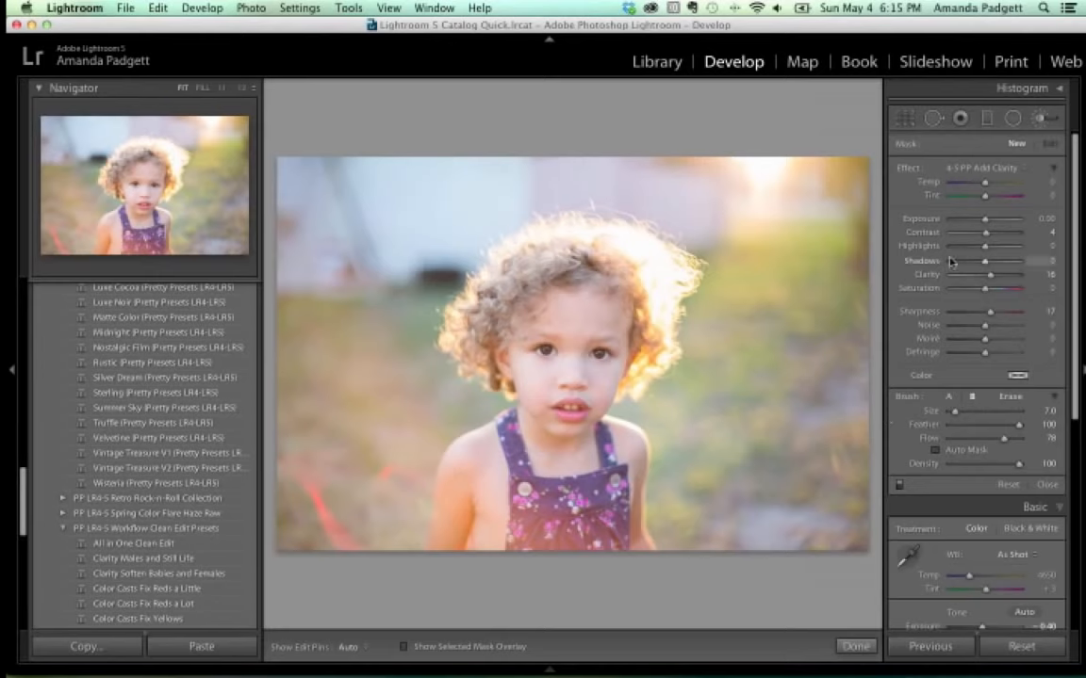
pyautogui.scroll(-3, 967, 324)
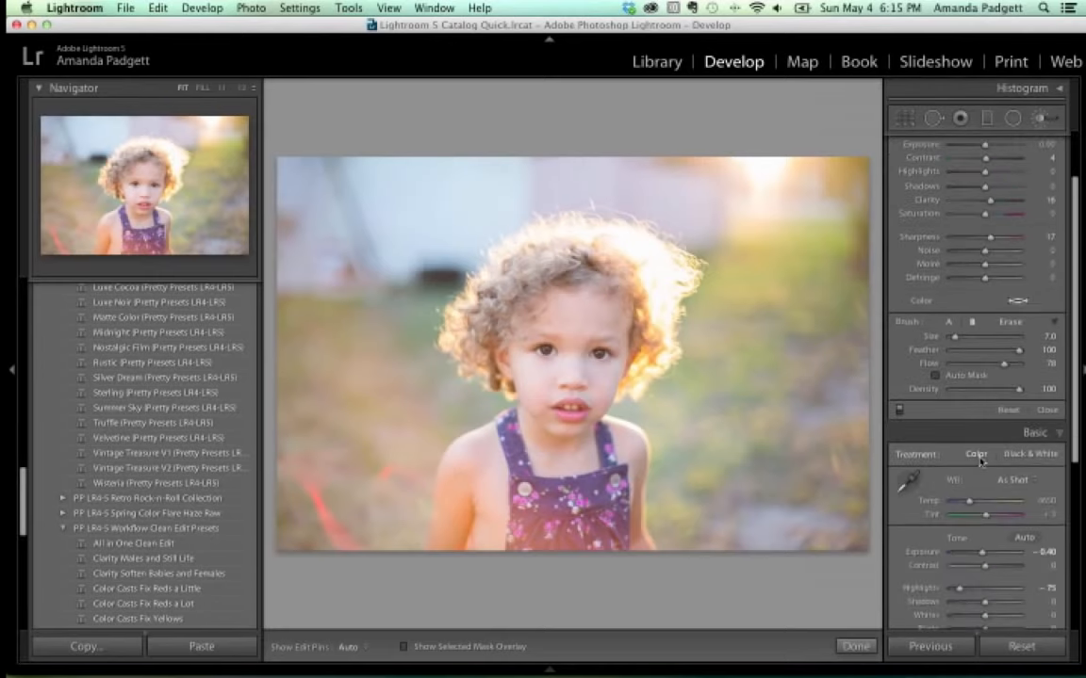
pyautogui.click(1046, 411)
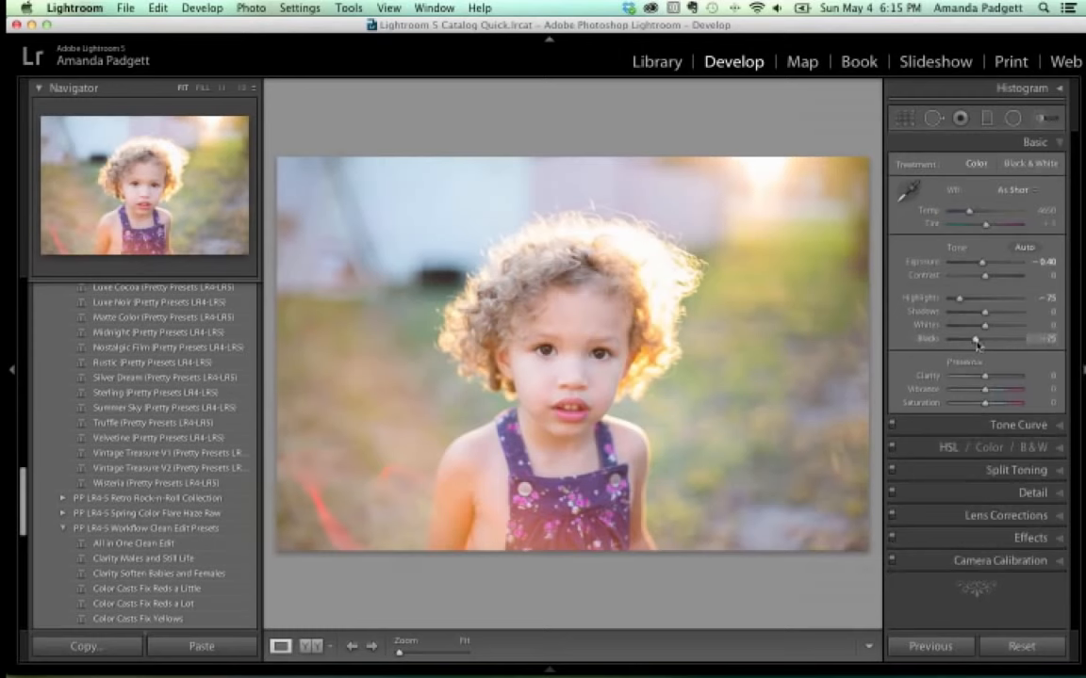
pyautogui.moveTo(986, 345); pyautogui.dragTo(969, 346)
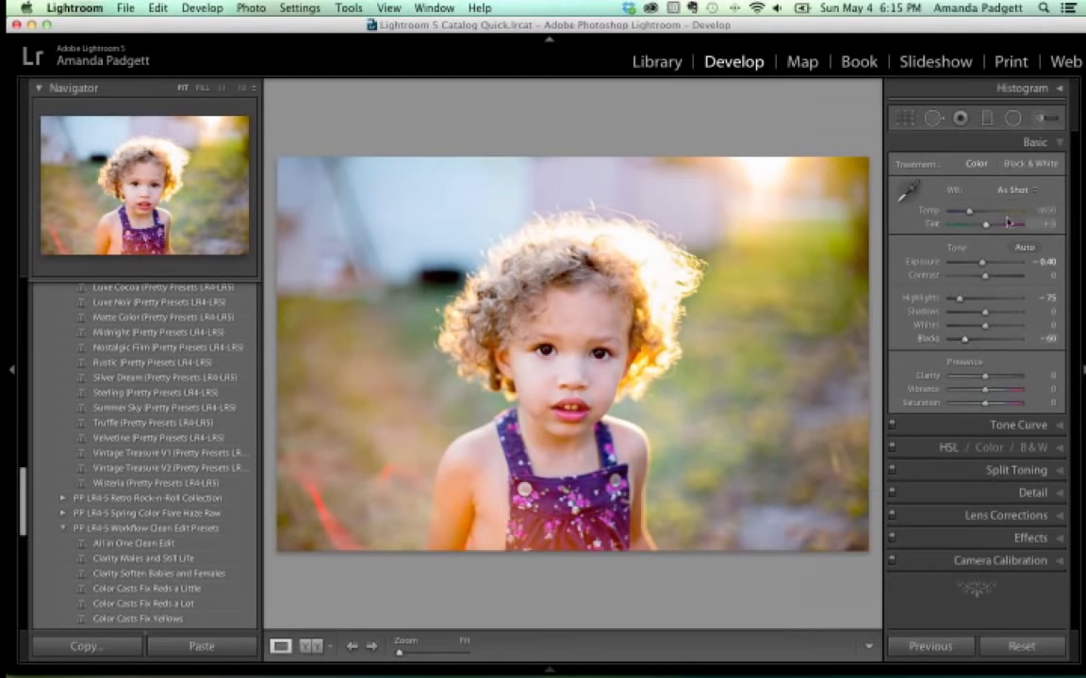
pyautogui.click(1040, 119)
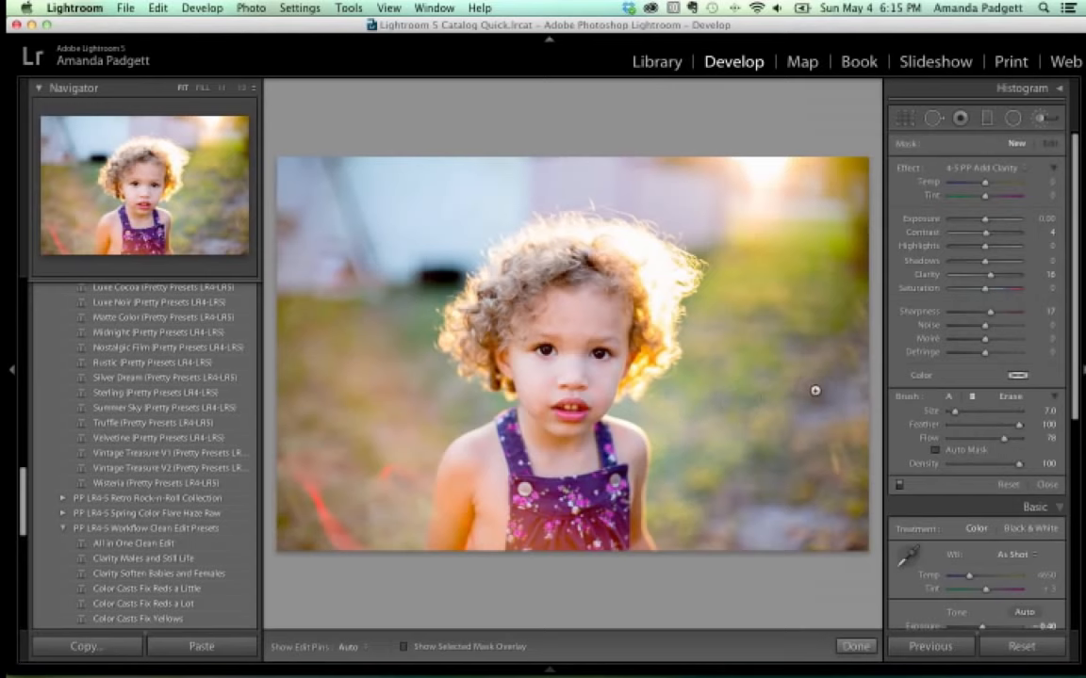
# Hide the left panel and zoom in close on the child's face and overalls.
pyautogui.press('super+equal')
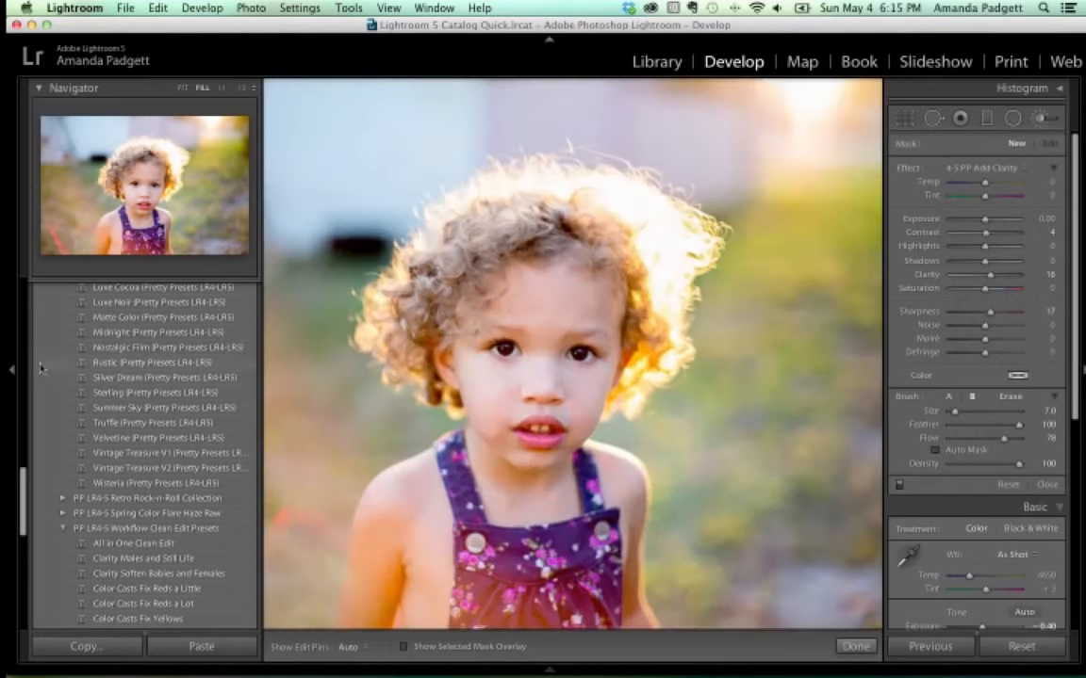
pyautogui.click(11, 370)
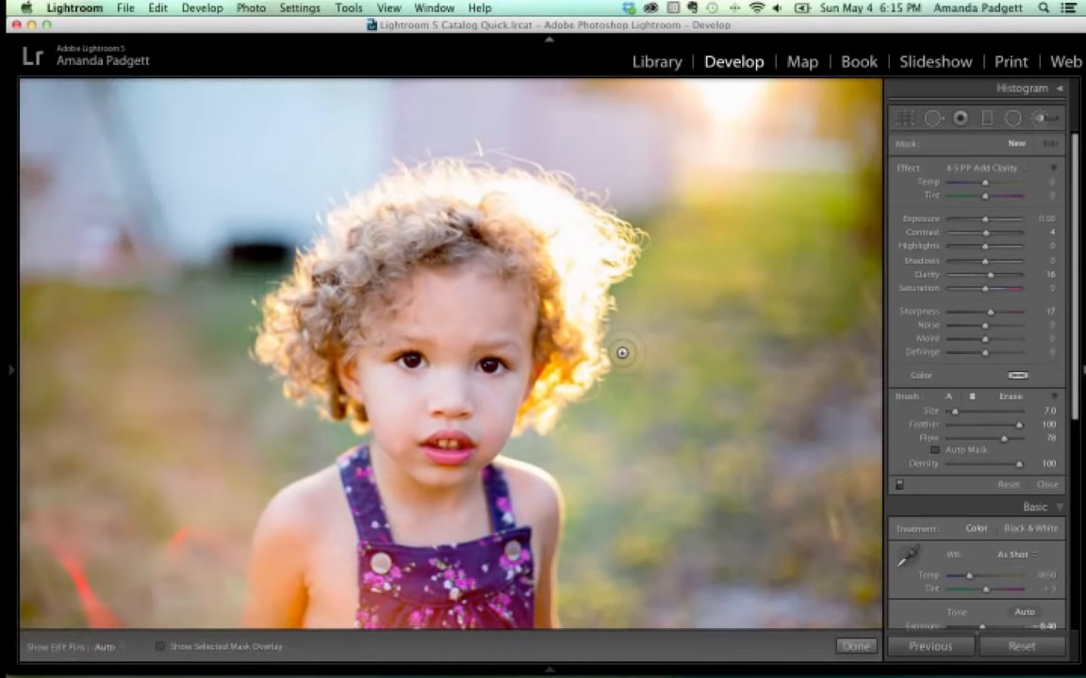
pyautogui.press('super+equal')
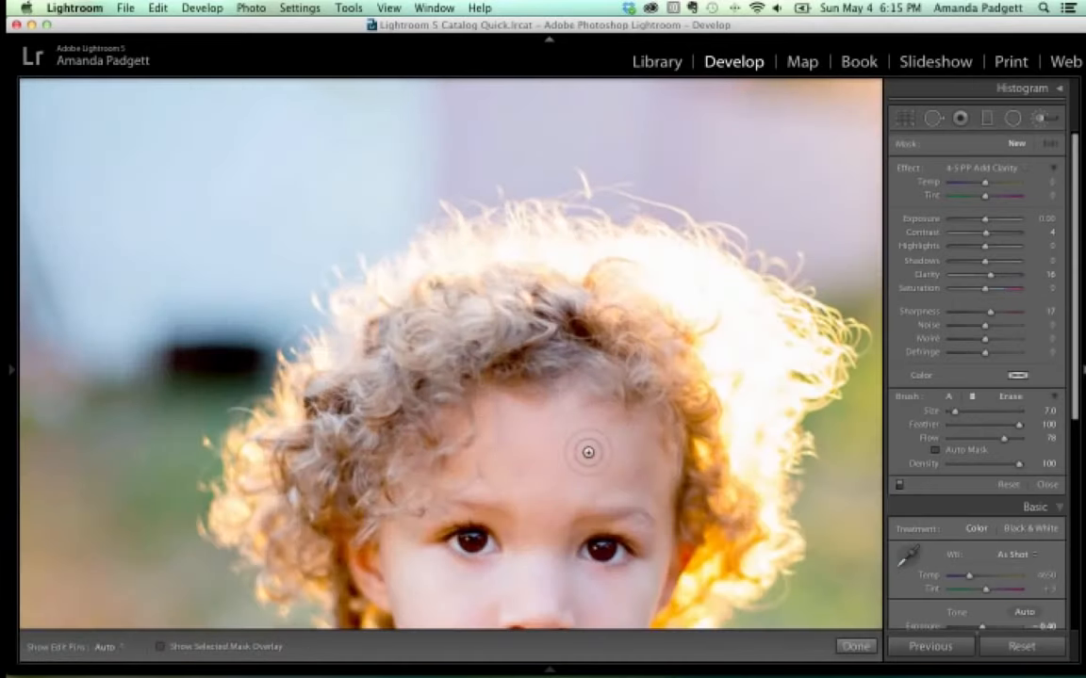
pyautogui.moveTo(588, 439); pyautogui.dragTo(535, 177)
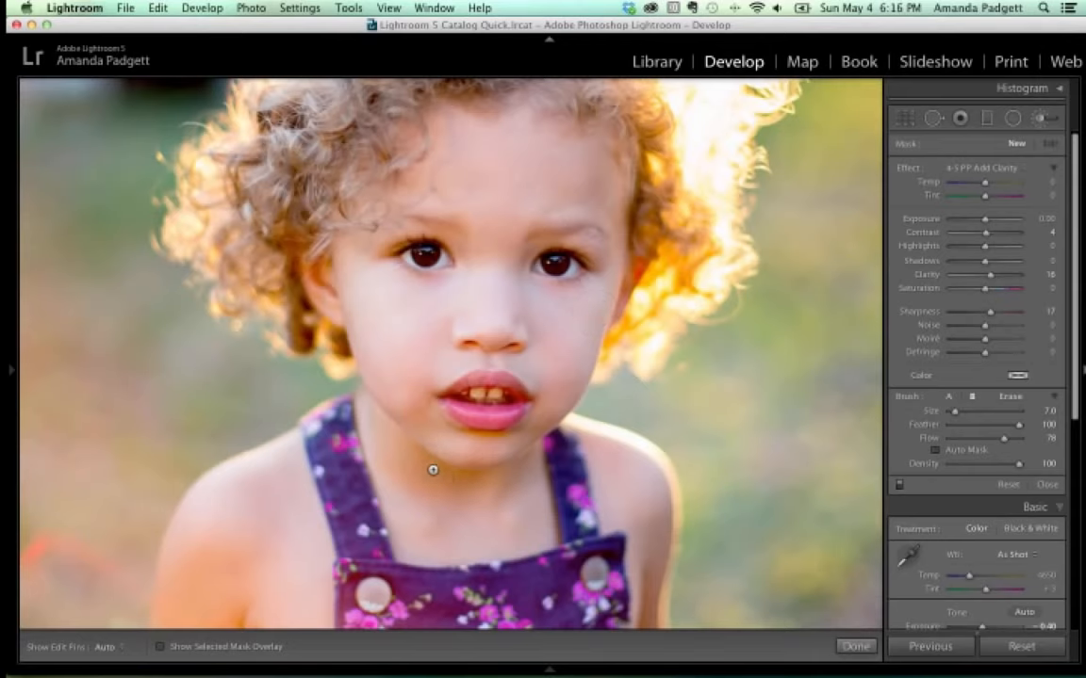
pyautogui.scroll(-5, 400, 509)
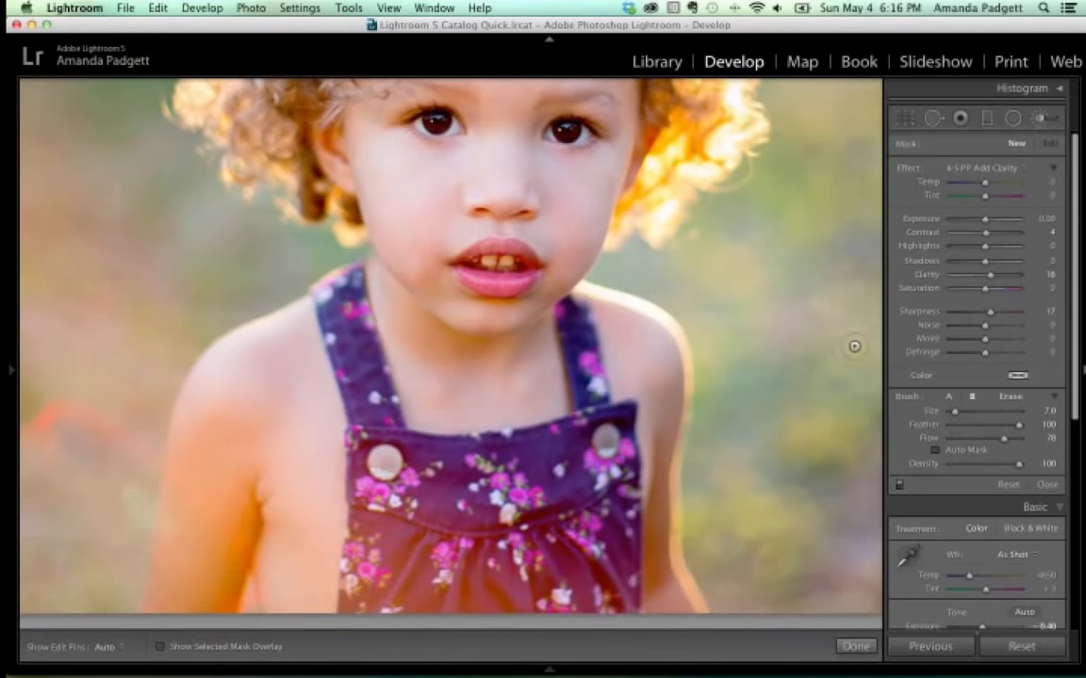
pyautogui.click(1003, 176)
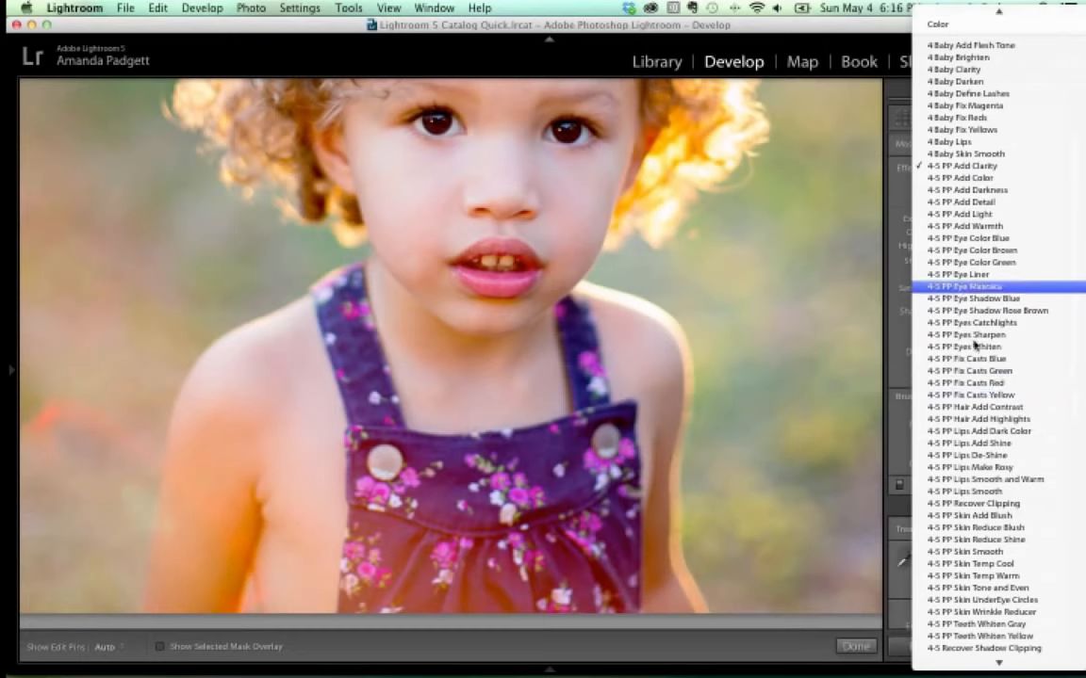
# Paint a new 4-5 PP Fix Casts Yellow mask at flow 100 with a smaller brush over the girl's arm.
pyautogui.click(975, 395)
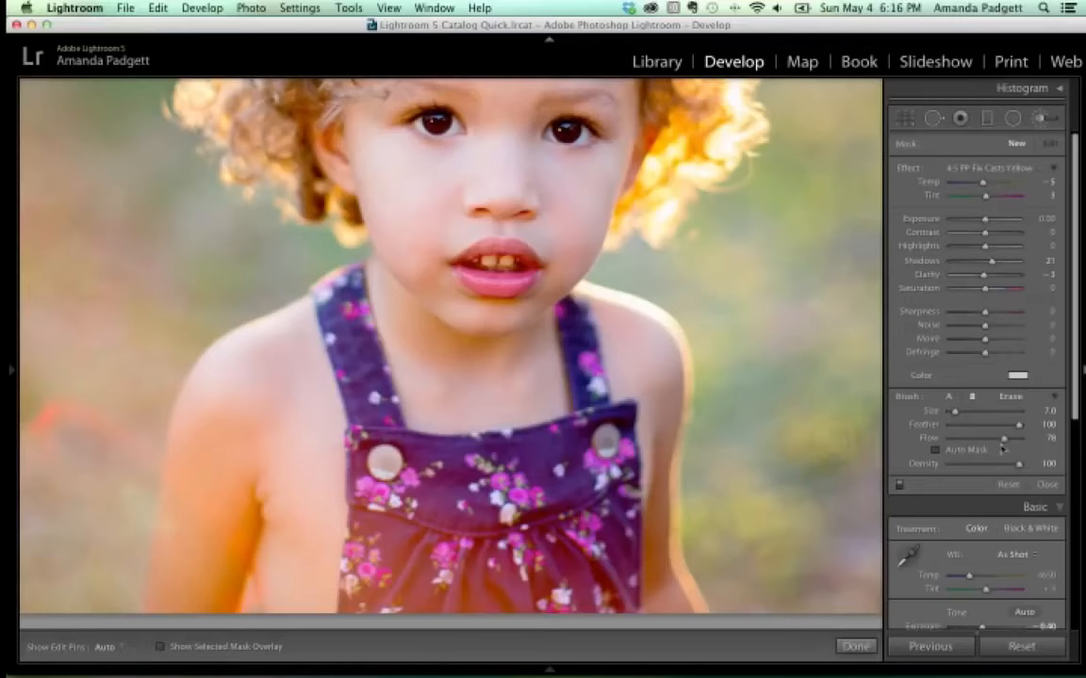
pyautogui.moveTo(1003, 440); pyautogui.dragTo(1031, 447)
pyautogui.press('[')
pyautogui.press('[')
pyautogui.press('[')
pyautogui.press('h')
pyautogui.press('h')
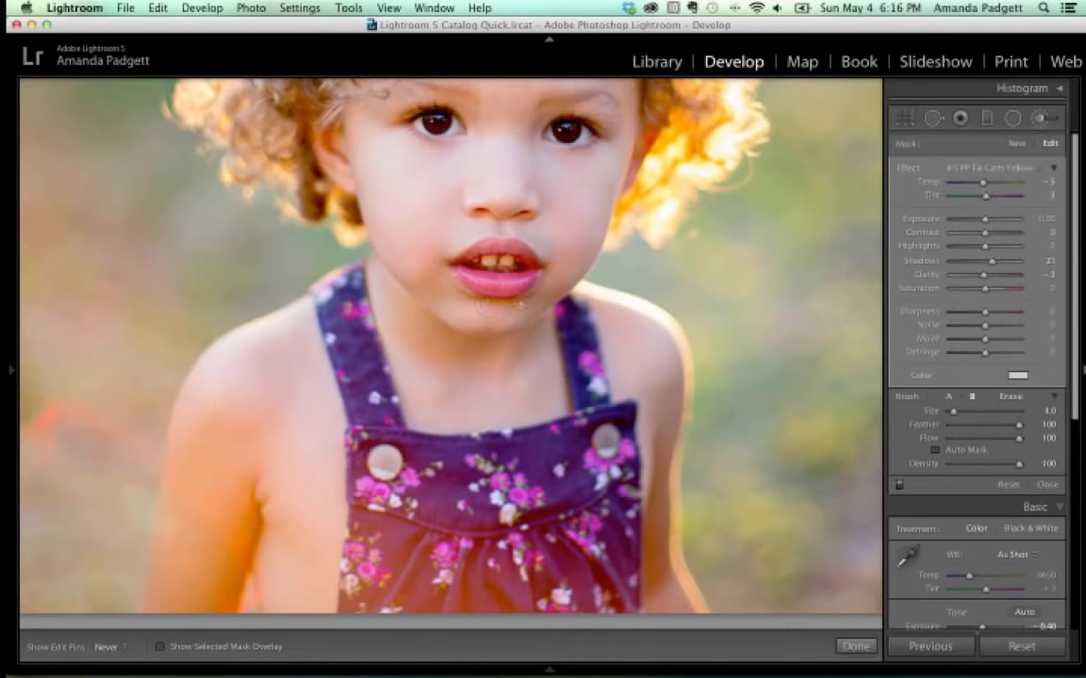
pyautogui.scroll(5, 226, 513)
pyautogui.press('h')
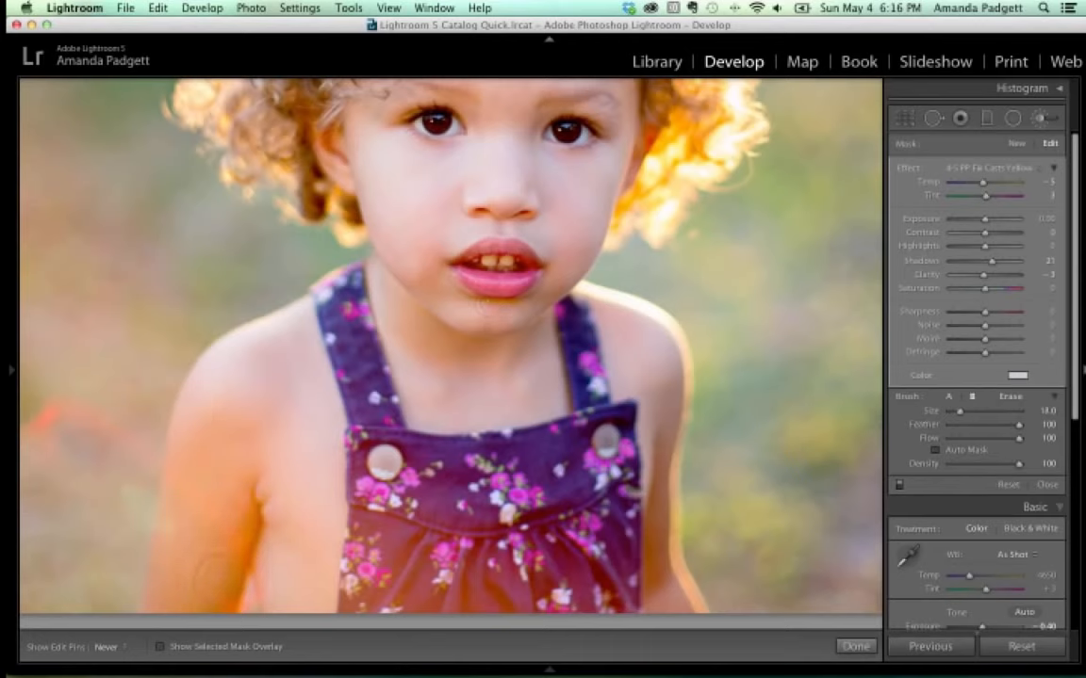
pyautogui.press('h')
pyautogui.click(1015, 143)
pyautogui.press('h')
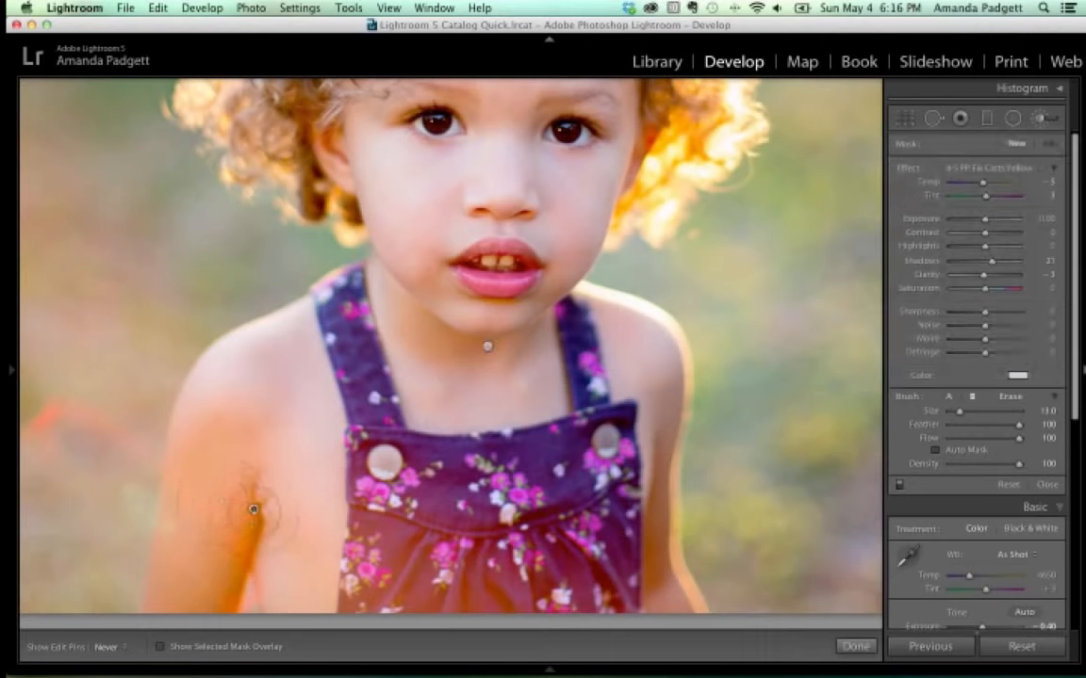
pyautogui.moveTo(231, 607)
pyautogui.mouseDown()
pyautogui.moveTo(240, 541)
pyautogui.moveTo(258, 545)
pyautogui.mouseUp()
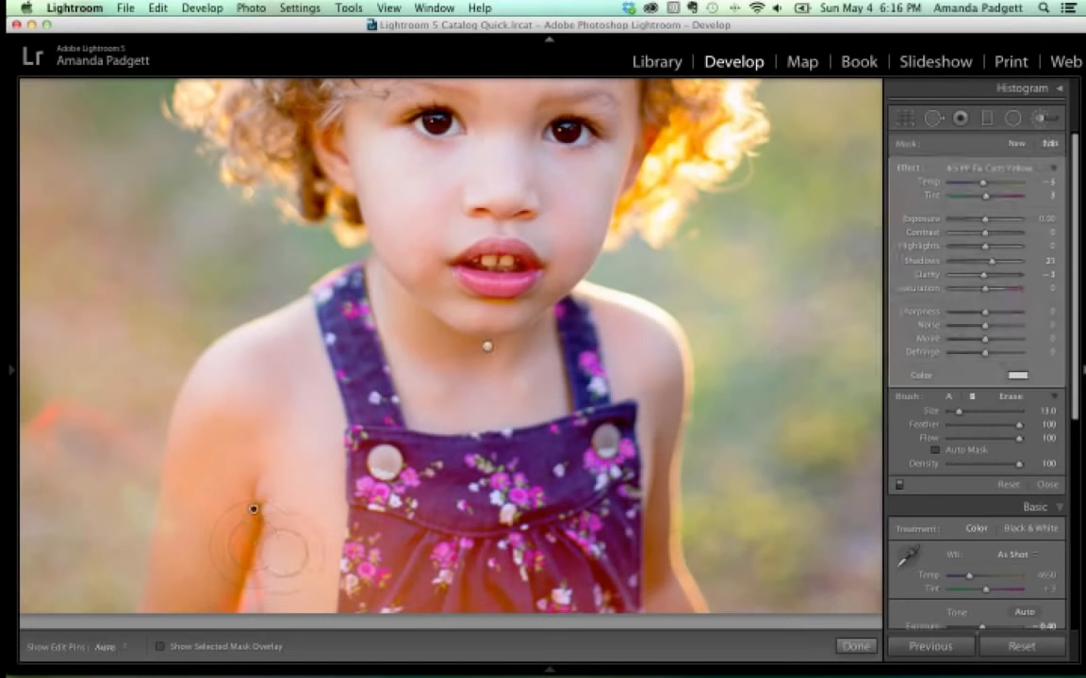
pyautogui.press('h')
pyautogui.press('h')
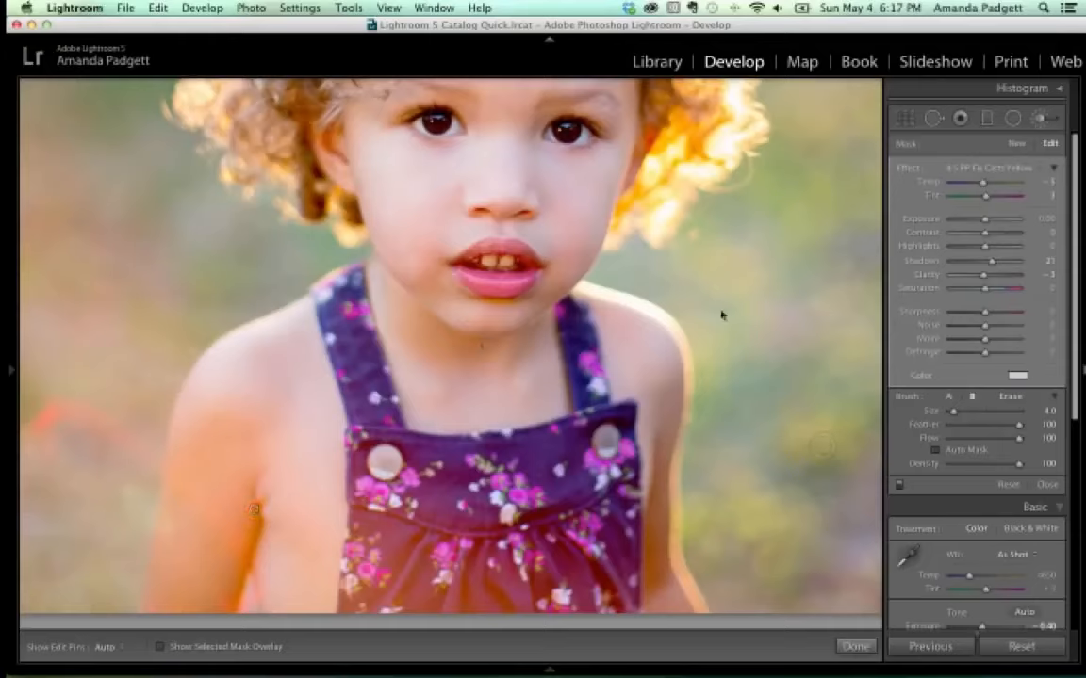
# Use the Navigator's FILL and zoom levels to zoom in on the backlit curls atop the head.
pyautogui.click(673, 392)
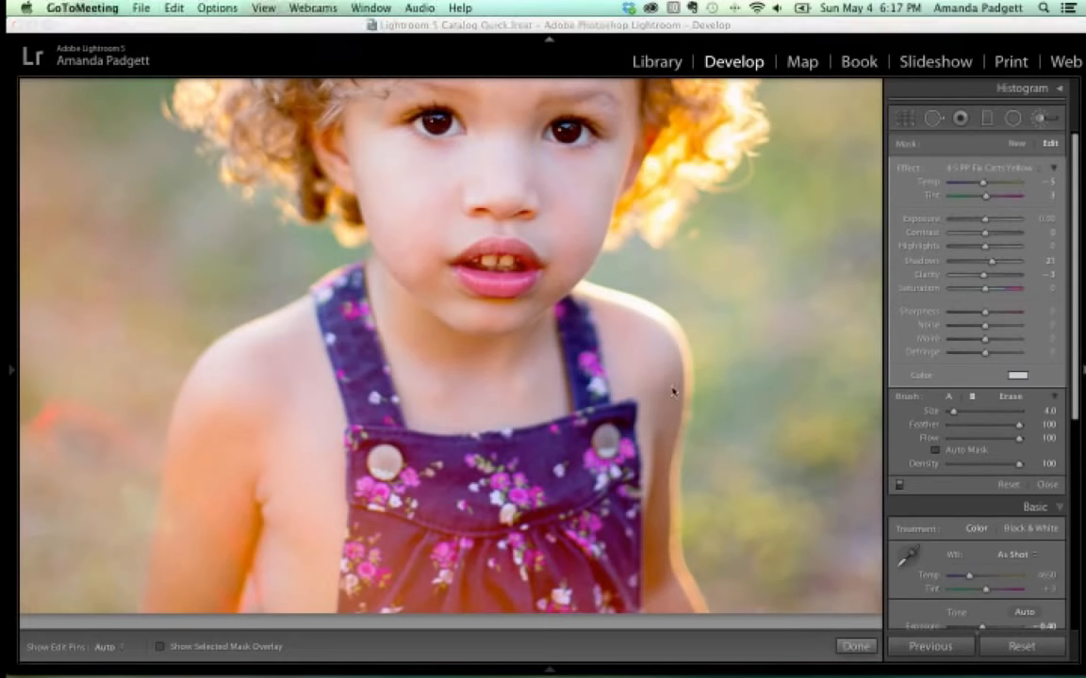
pyautogui.click(10, 375)
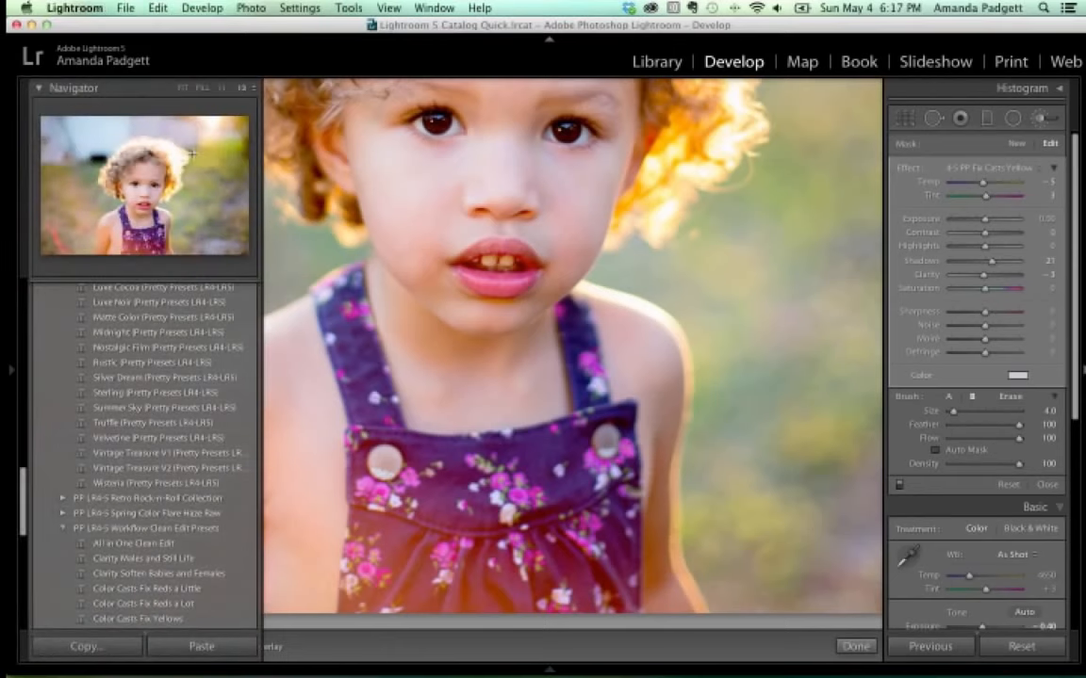
pyautogui.click(202, 89)
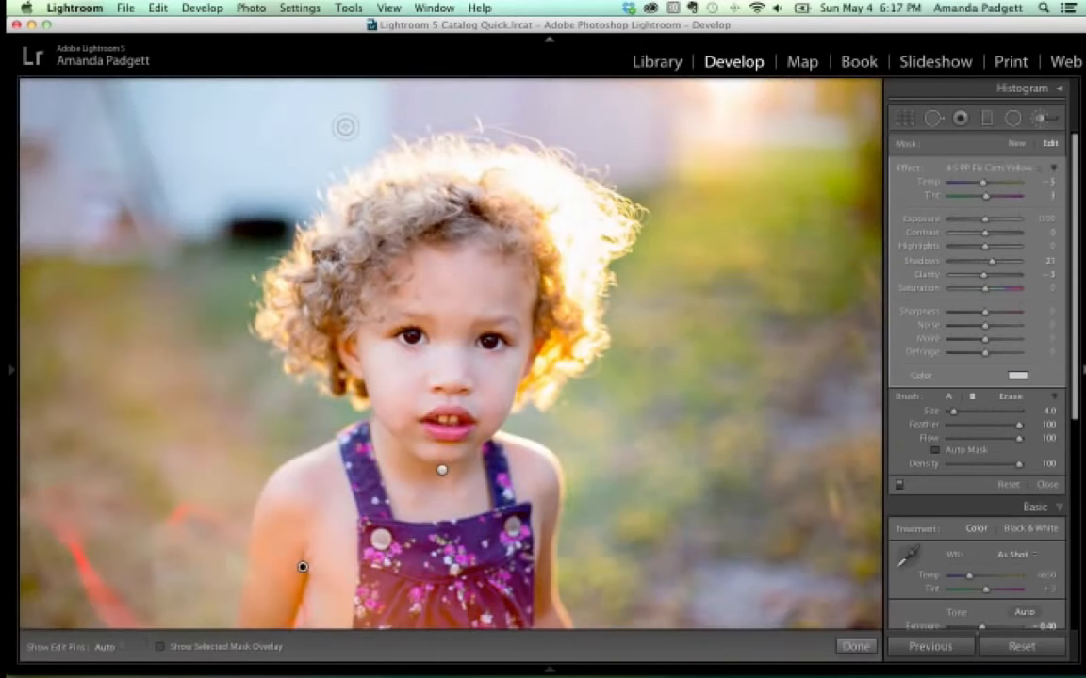
pyautogui.moveTo(11, 333)
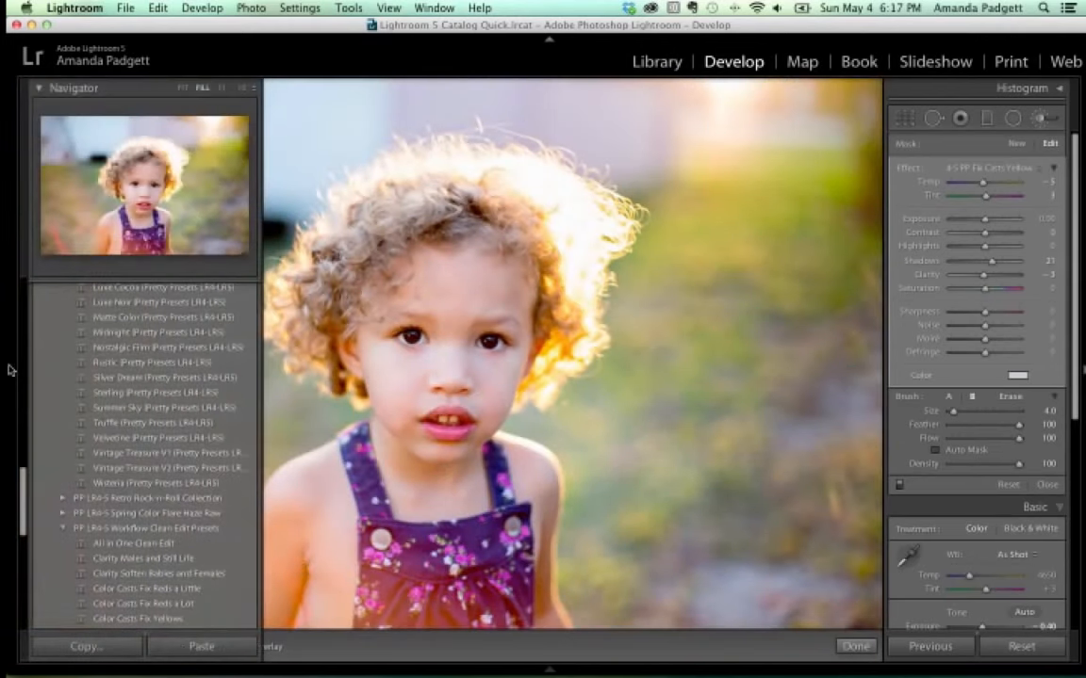
pyautogui.click(196, 161)
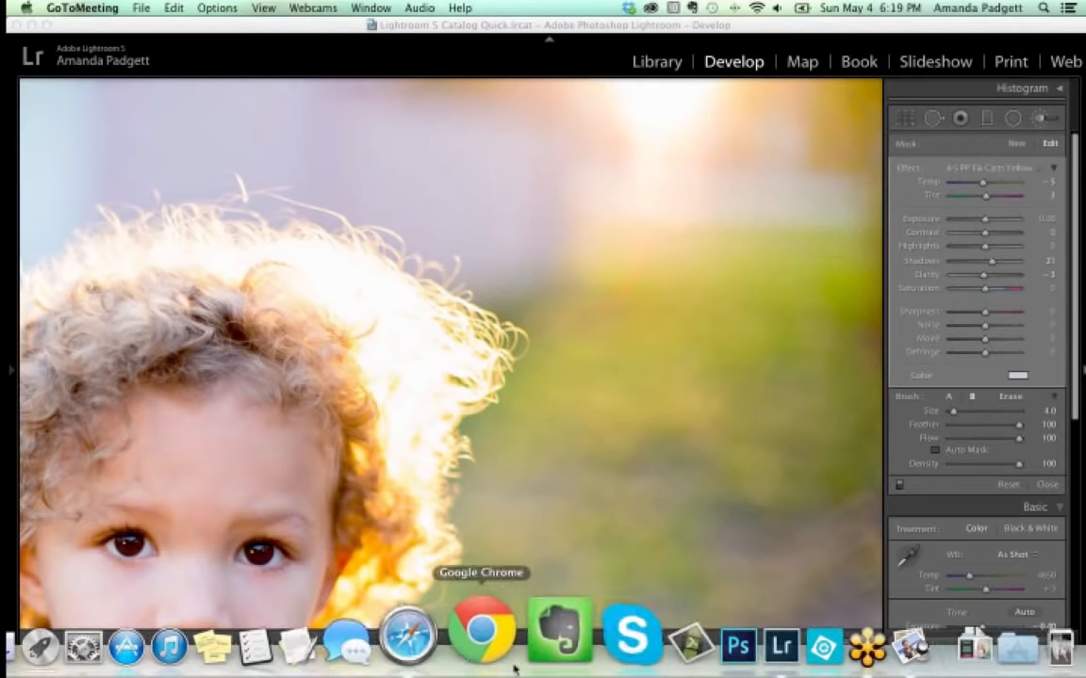
# Select the white-headband girl's photo in the filmstrip and view its photo commands, including Virtual Copy.
pyautogui.moveTo(548, 671)
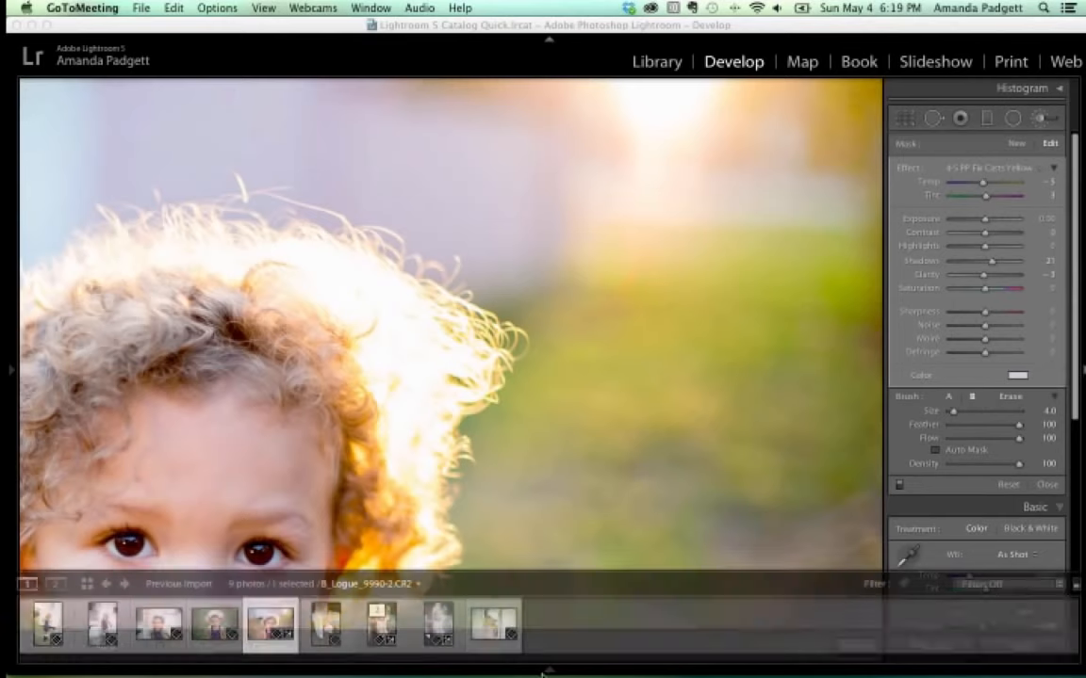
pyautogui.click(215, 624)
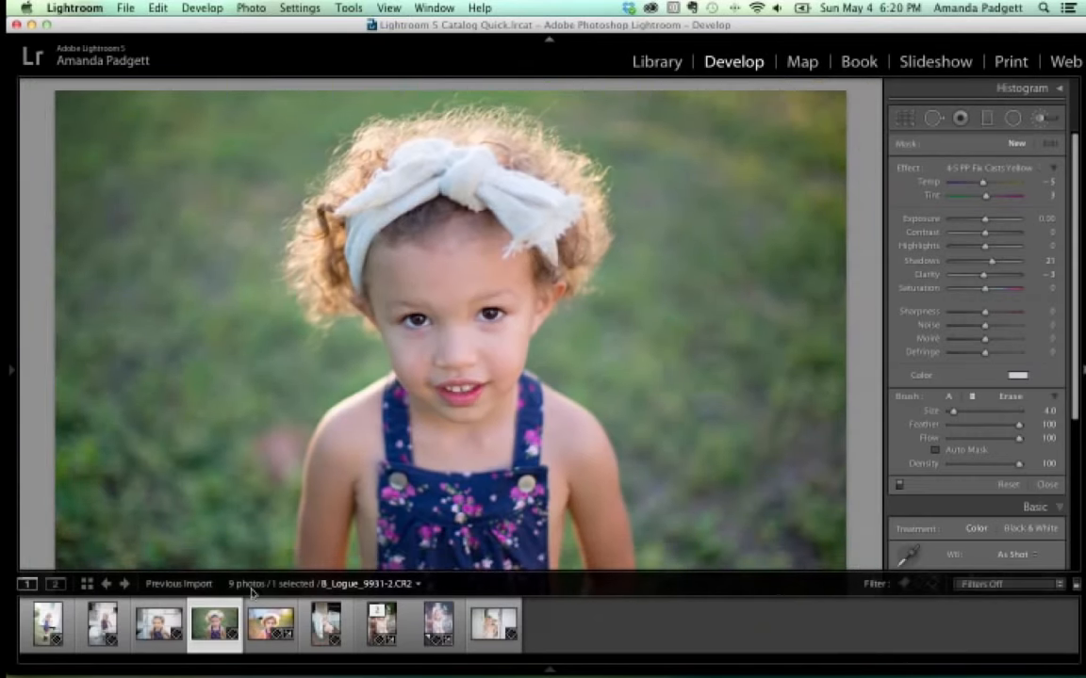
pyautogui.rightClick(206, 627)
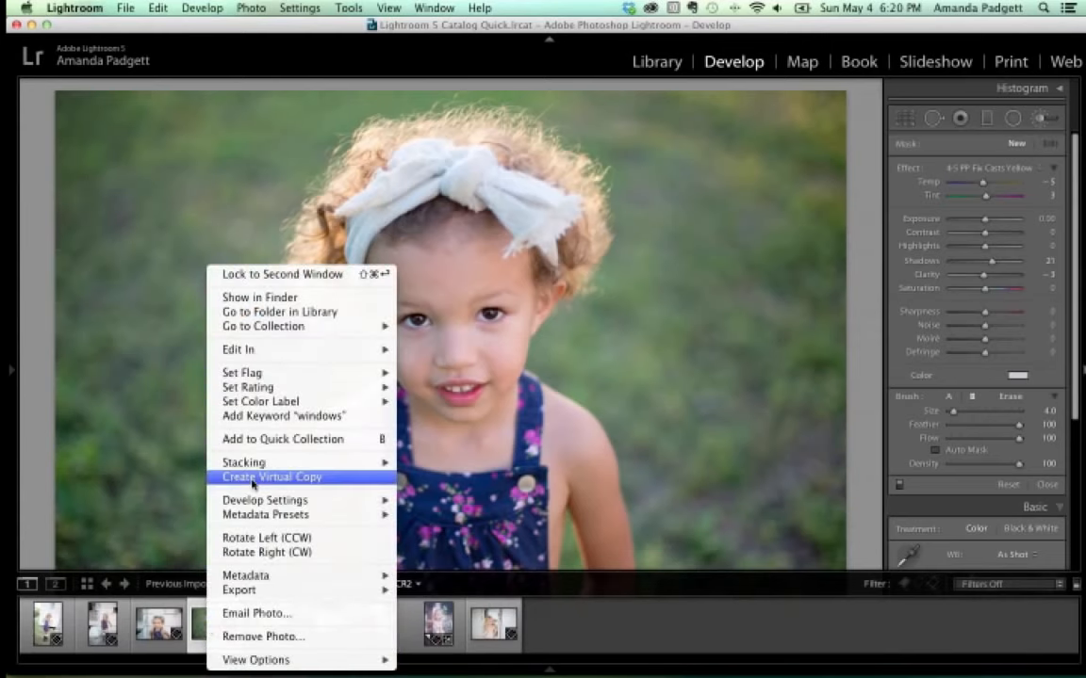
pyautogui.click(193, 612)
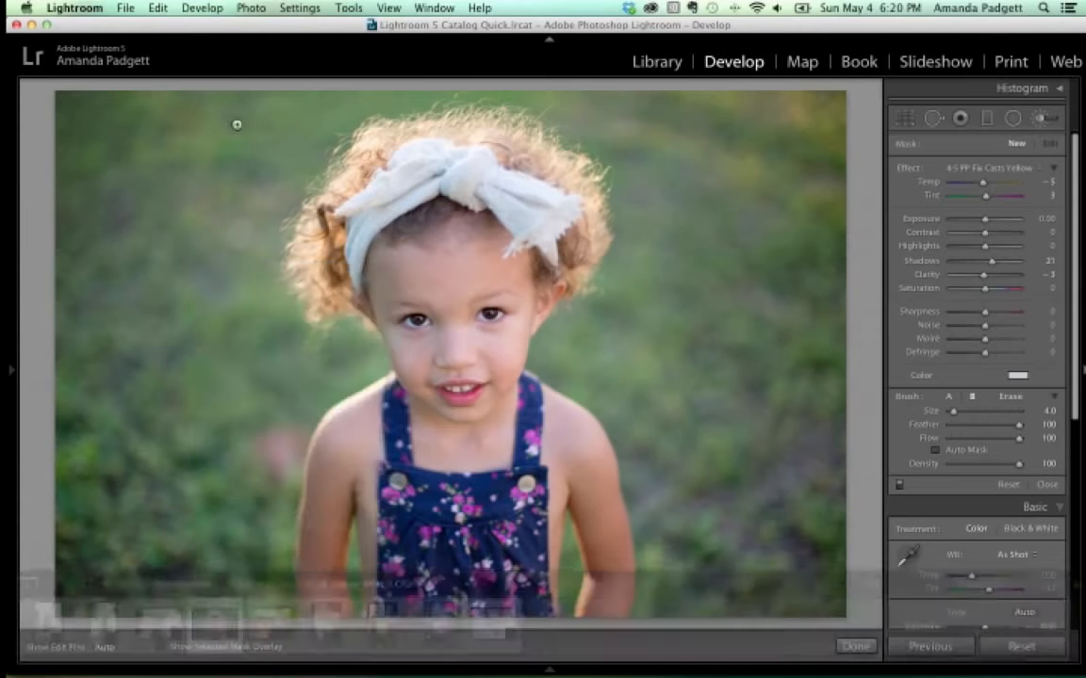
pyautogui.click(251, 8)
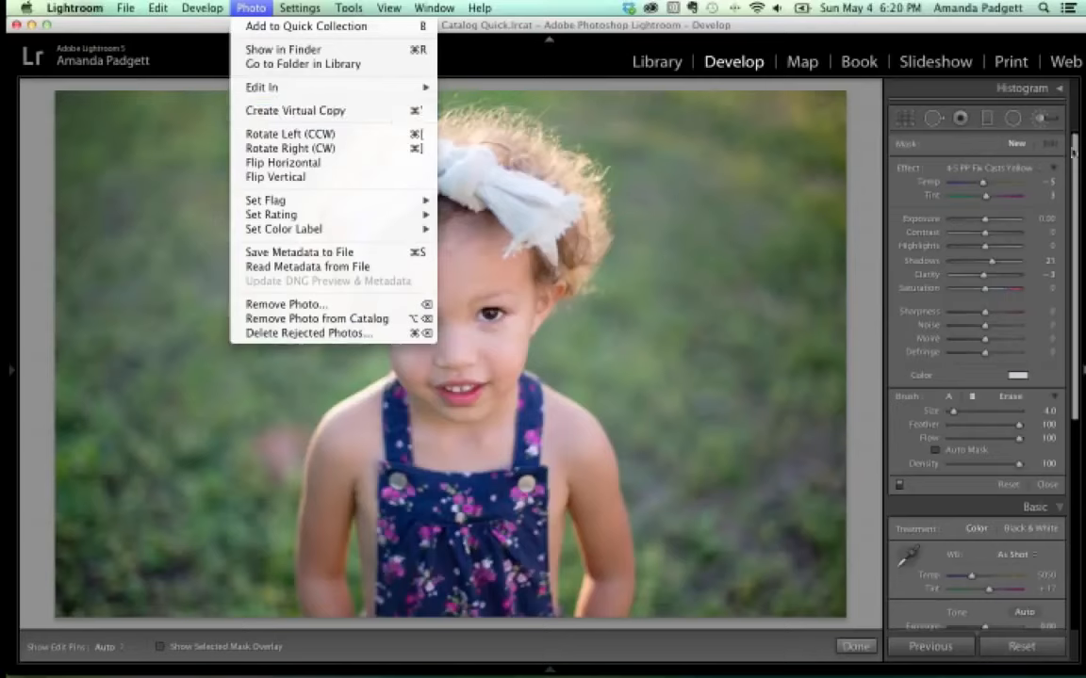
# Dismiss the Photo menu without running a command, keeping the headband portrait on screen.
pyautogui.click(1082, 218)
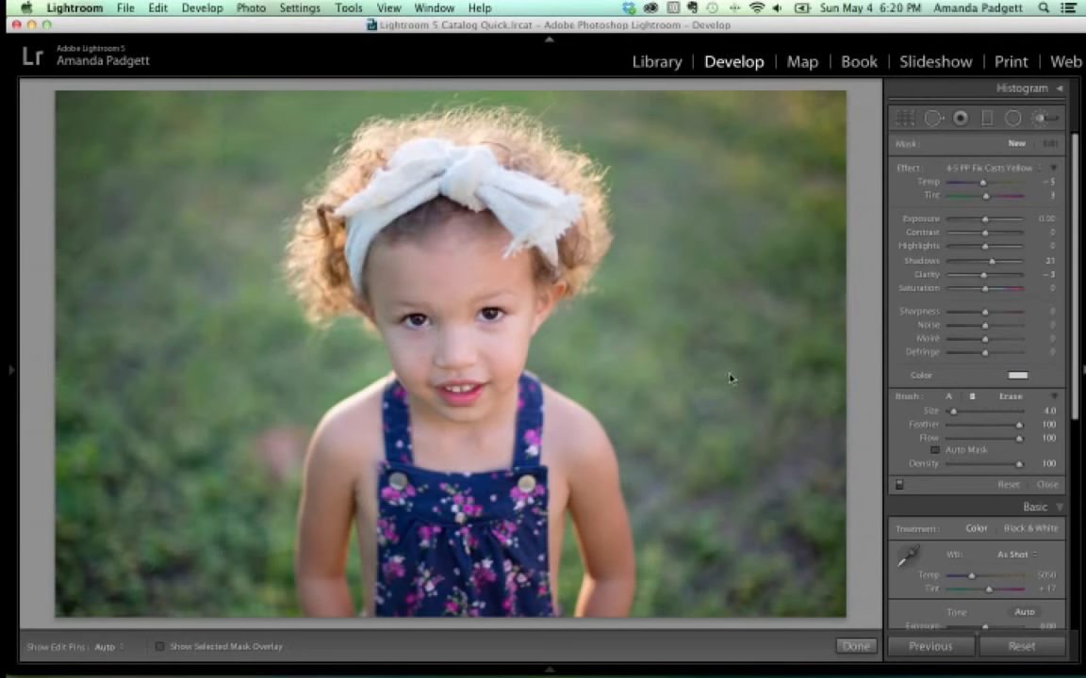
pyautogui.click(664, 379)
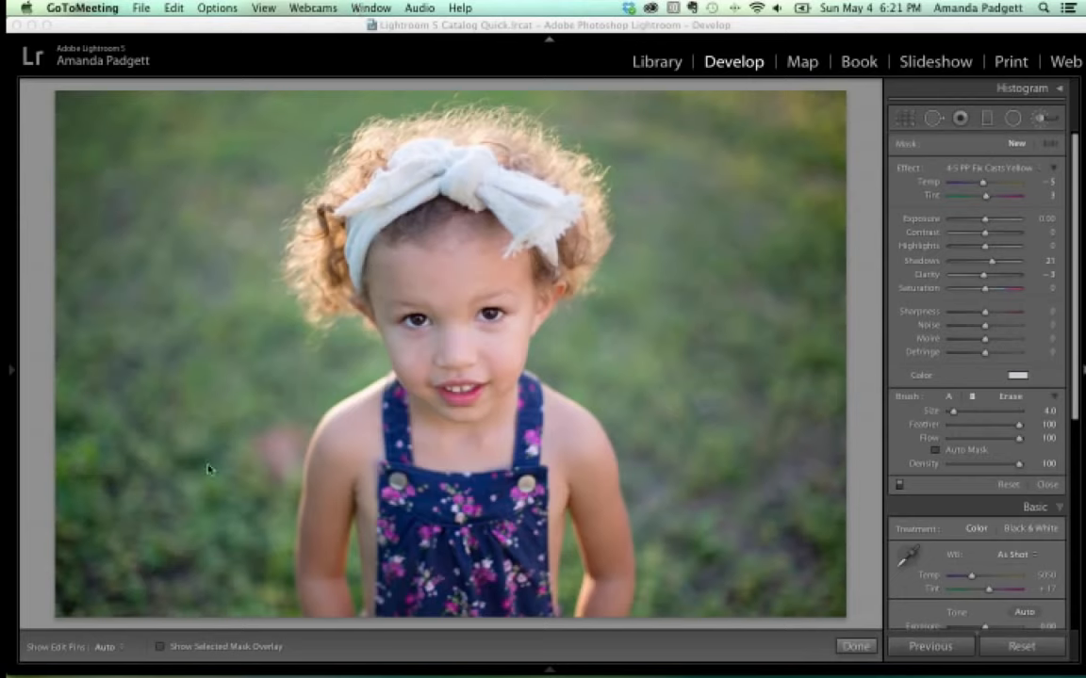
# In Finder, browse Desktop > Dropbox > Lightroom > BW new set Jan 30 to the Classic BW Advanced folder.
pyautogui.moveTo(77, 672)
pyautogui.moveTo(116, 630)
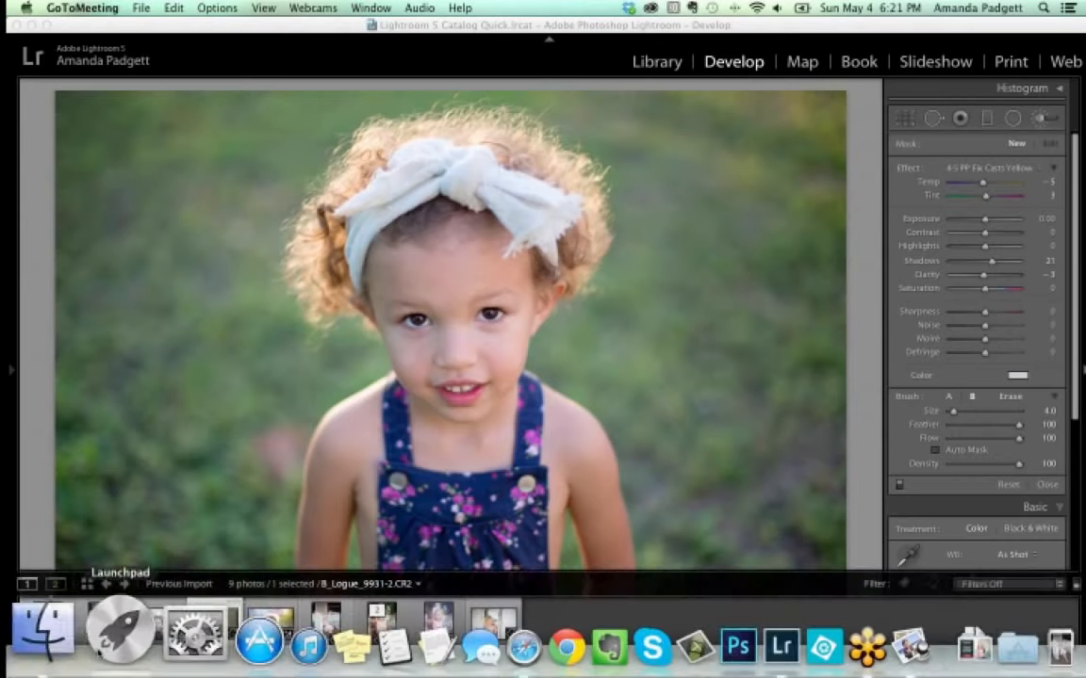
pyautogui.click(48, 630)
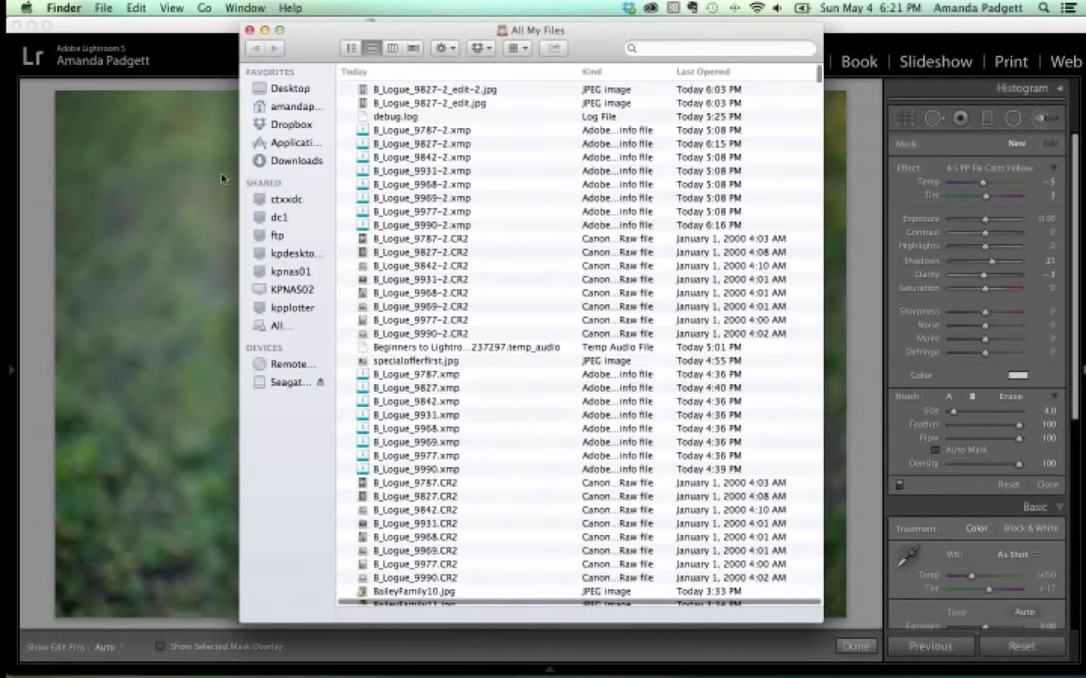
pyautogui.click(280, 89)
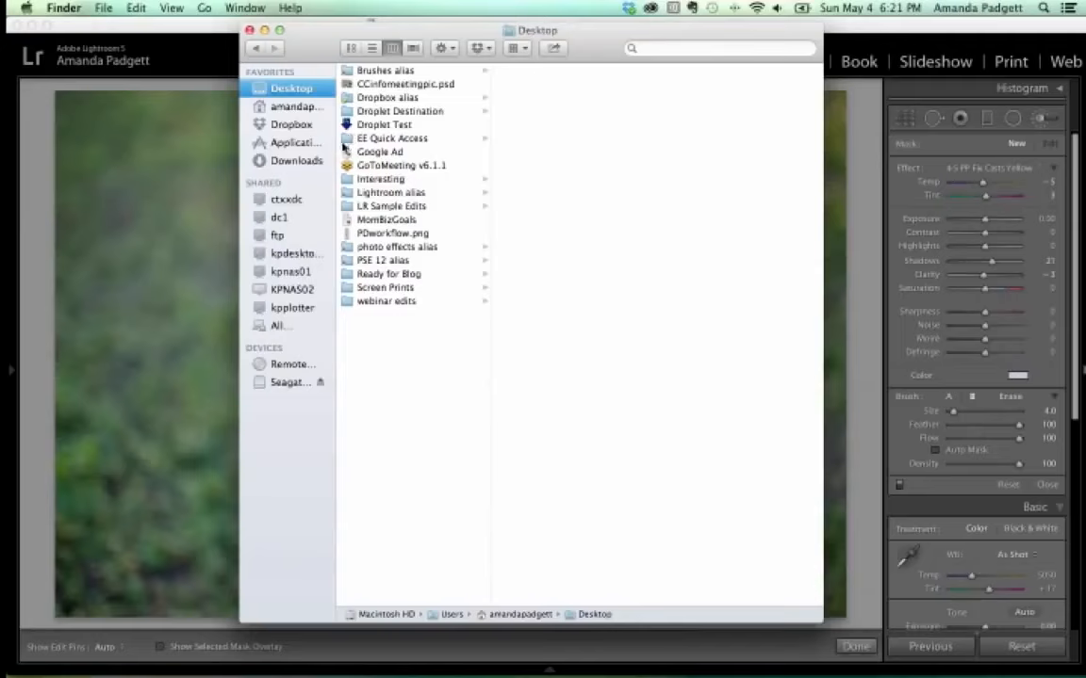
pyautogui.click(307, 128)
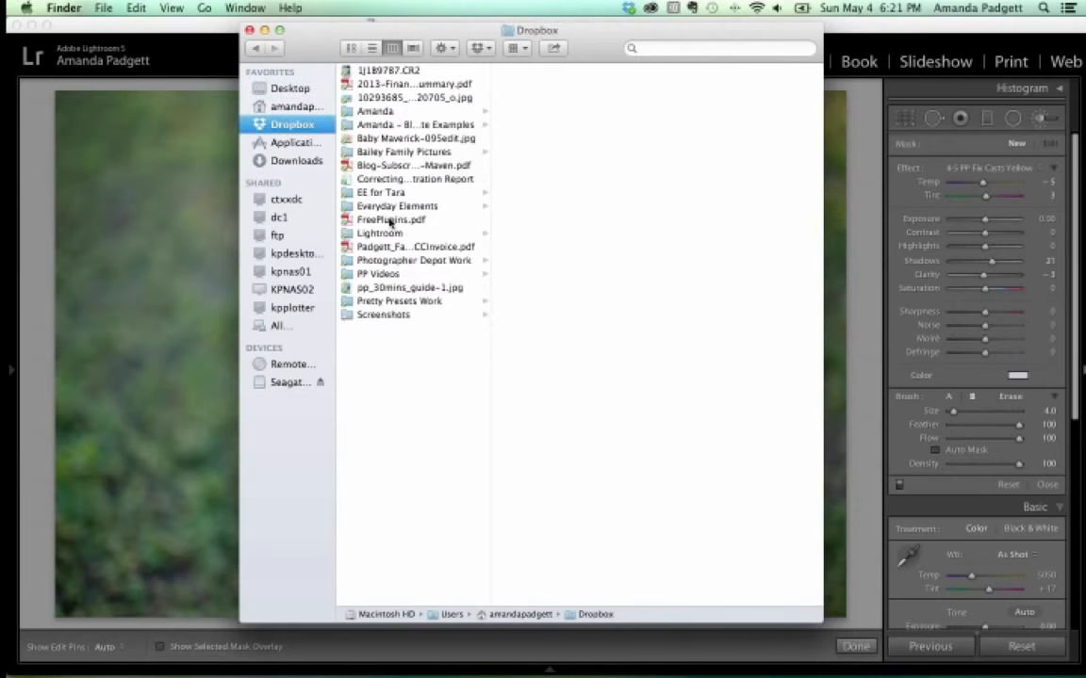
pyautogui.click(356, 232)
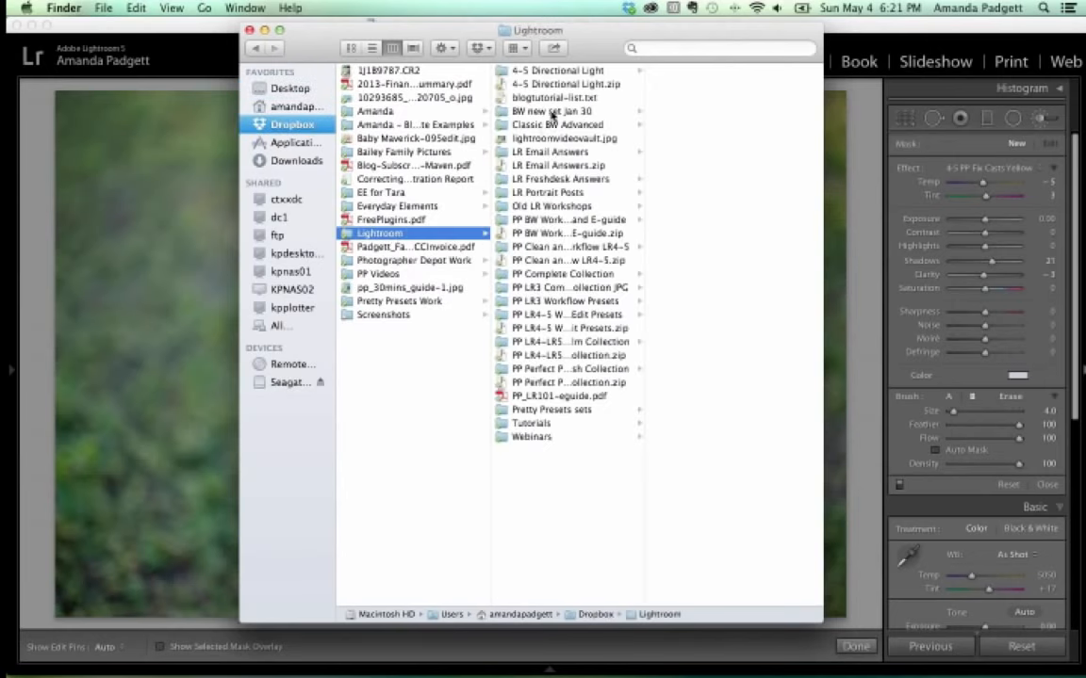
pyautogui.click(552, 112)
pyautogui.click(684, 71)
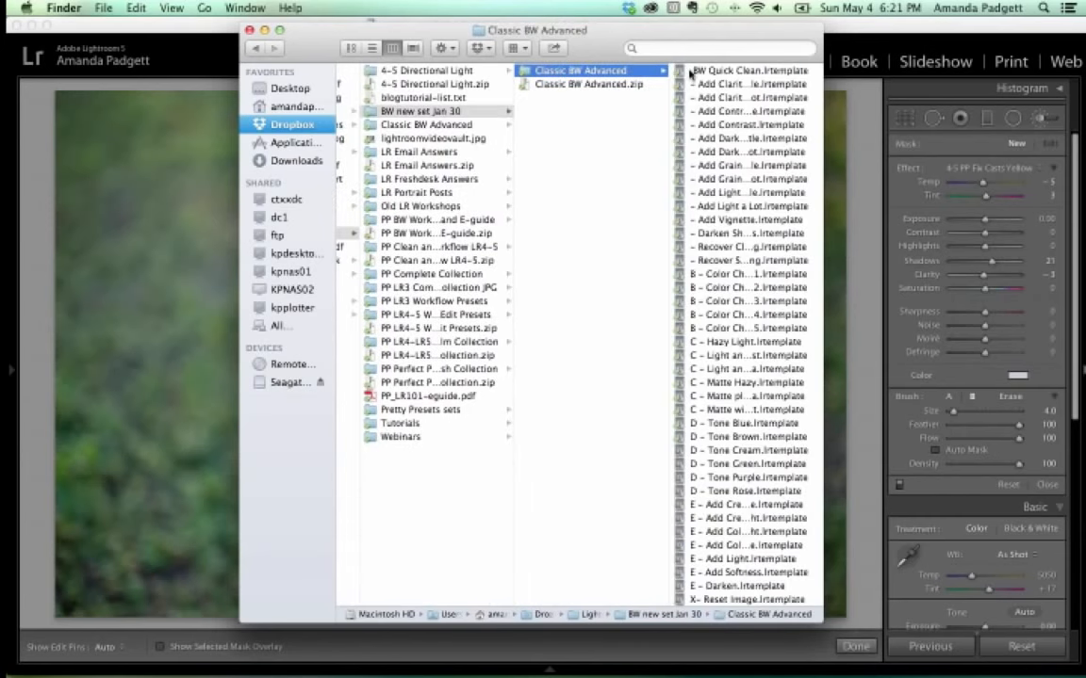
# Bring up and dismiss the Classic BW Advanced folder's context menu, then close the Finder window.
pyautogui.rightClick(614, 74)
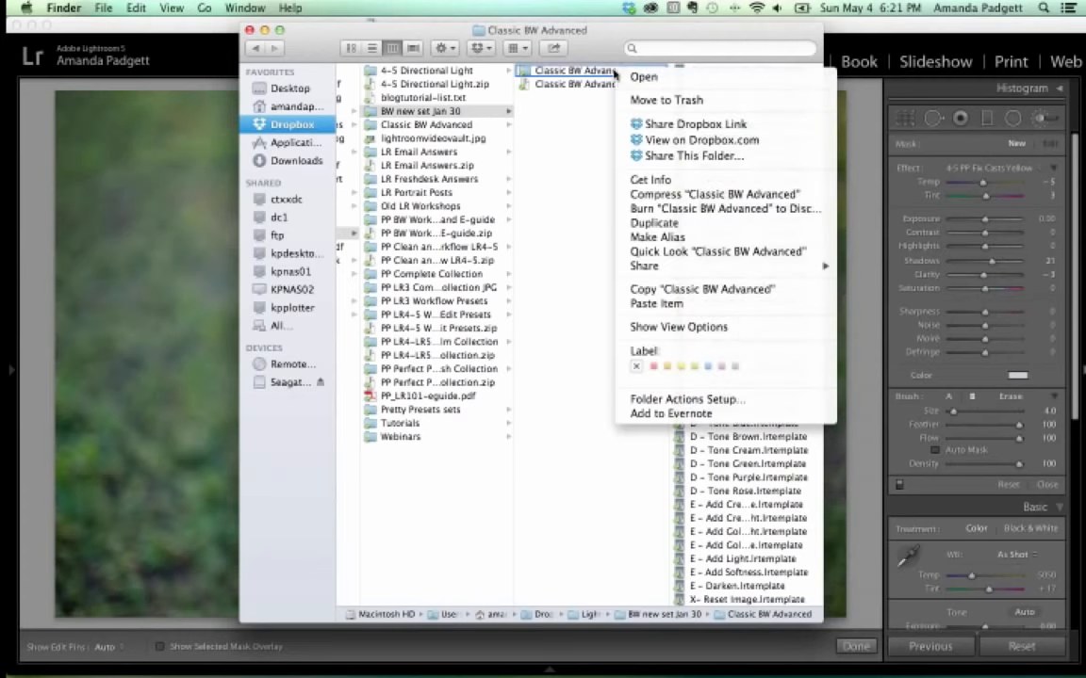
pyautogui.click(582, 120)
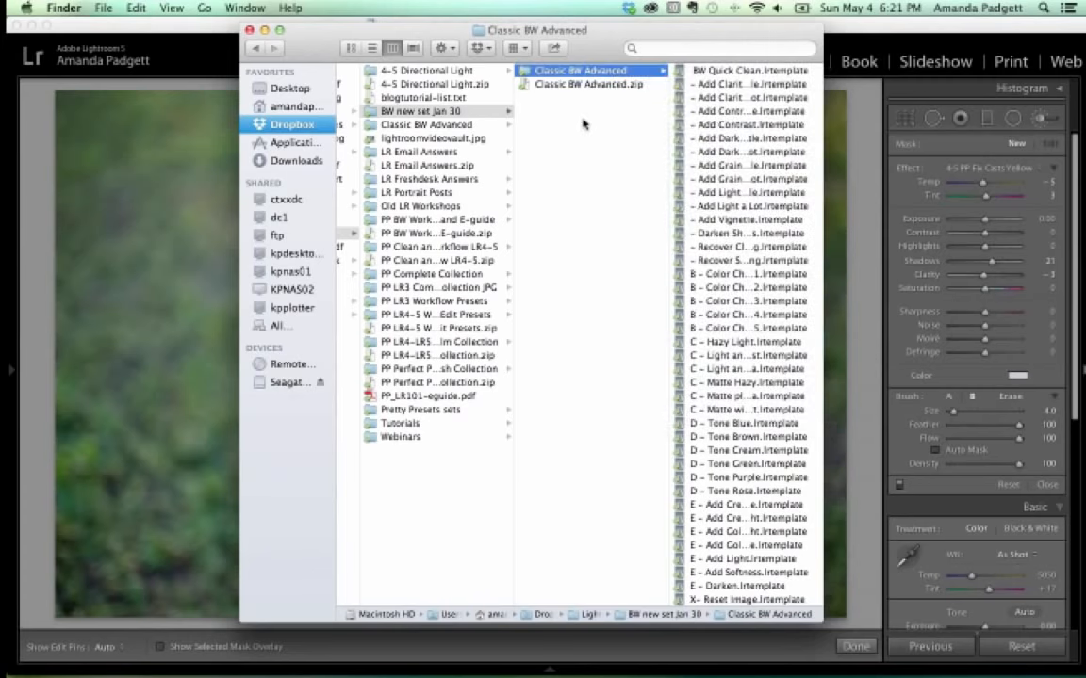
pyautogui.click(249, 30)
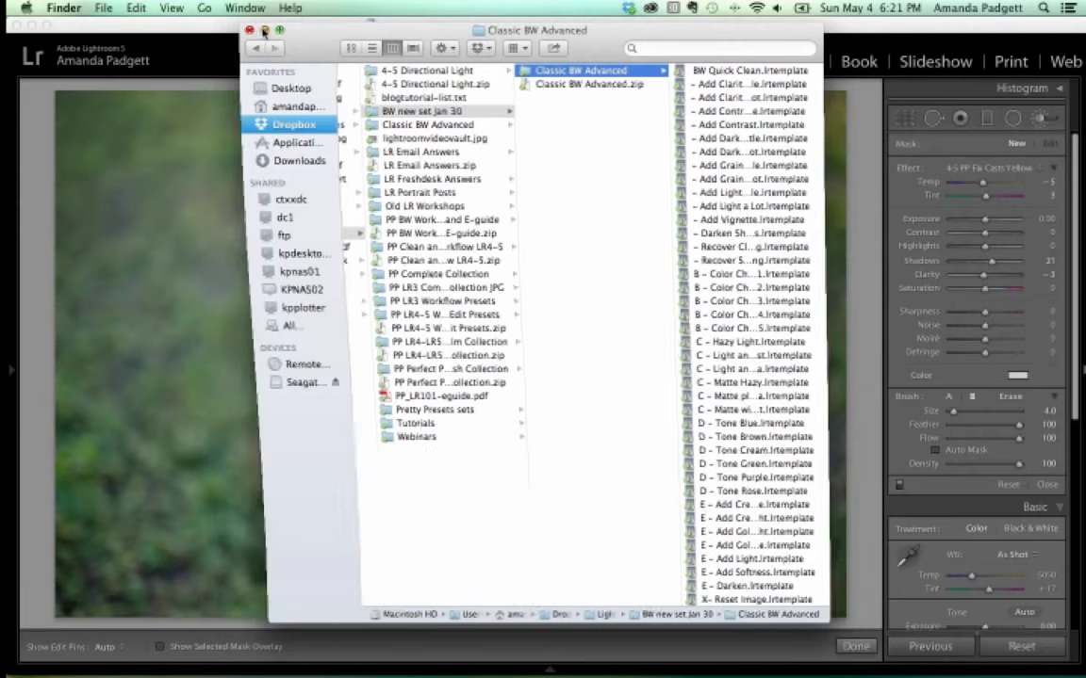
# Return to Lightroom and open Lightroom > Preferences from the menu bar.
pyautogui.click(244, 65)
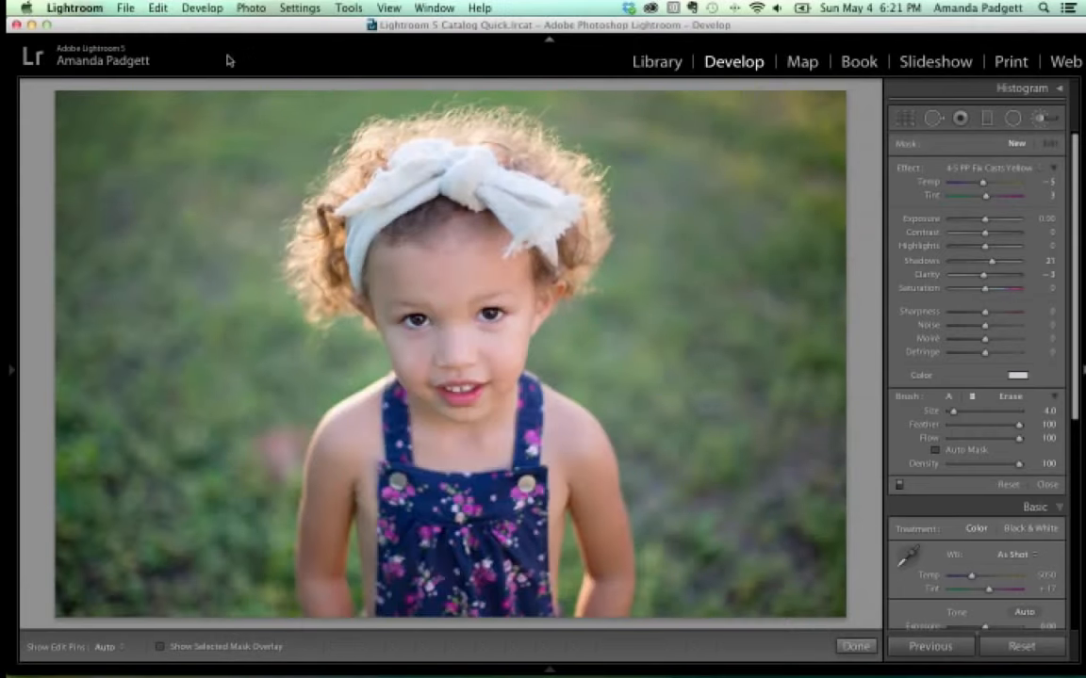
pyautogui.click(155, 7)
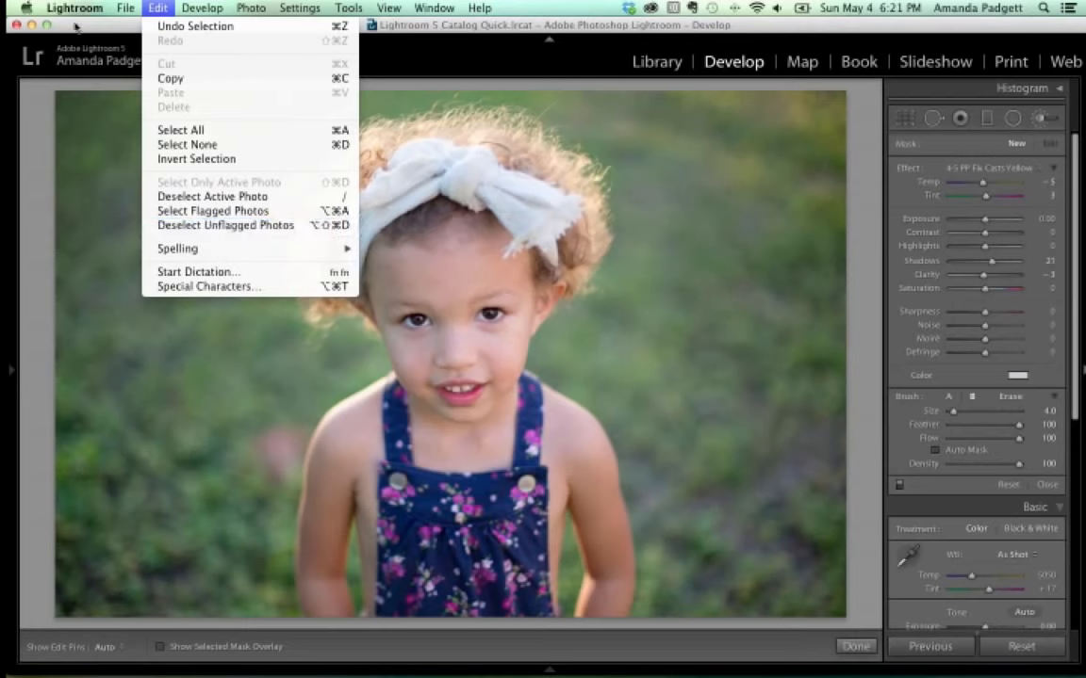
pyautogui.moveTo(72, 10)
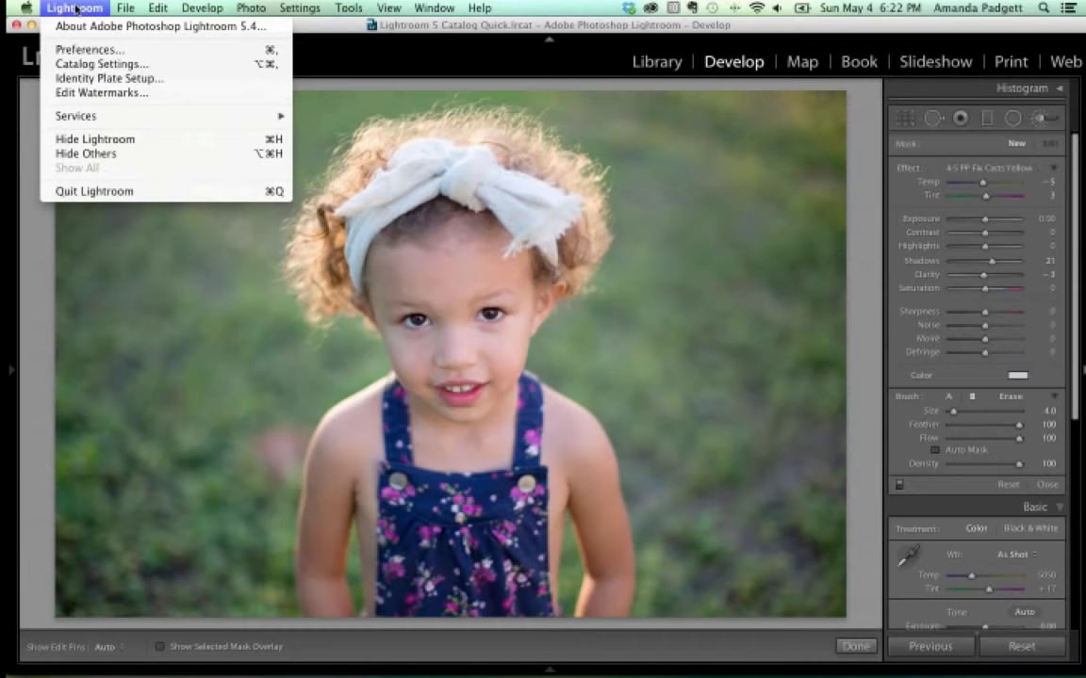
pyautogui.click(75, 49)
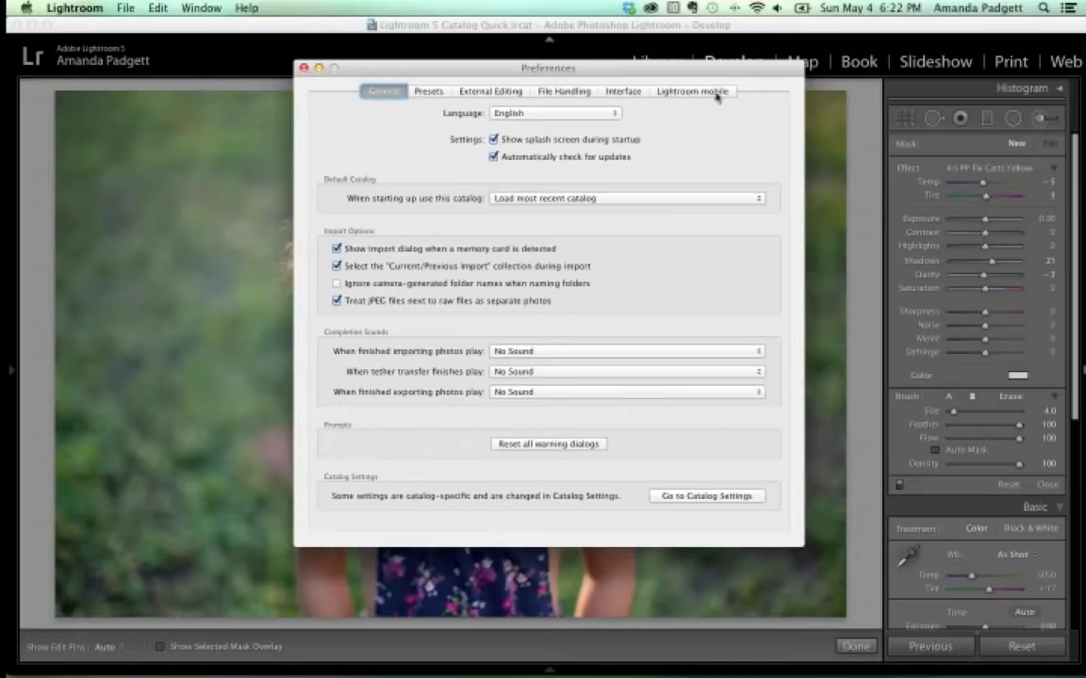
# From the Presets tab of Preferences, show the Lightroom presets folder in Finder.
pyautogui.click(428, 93)
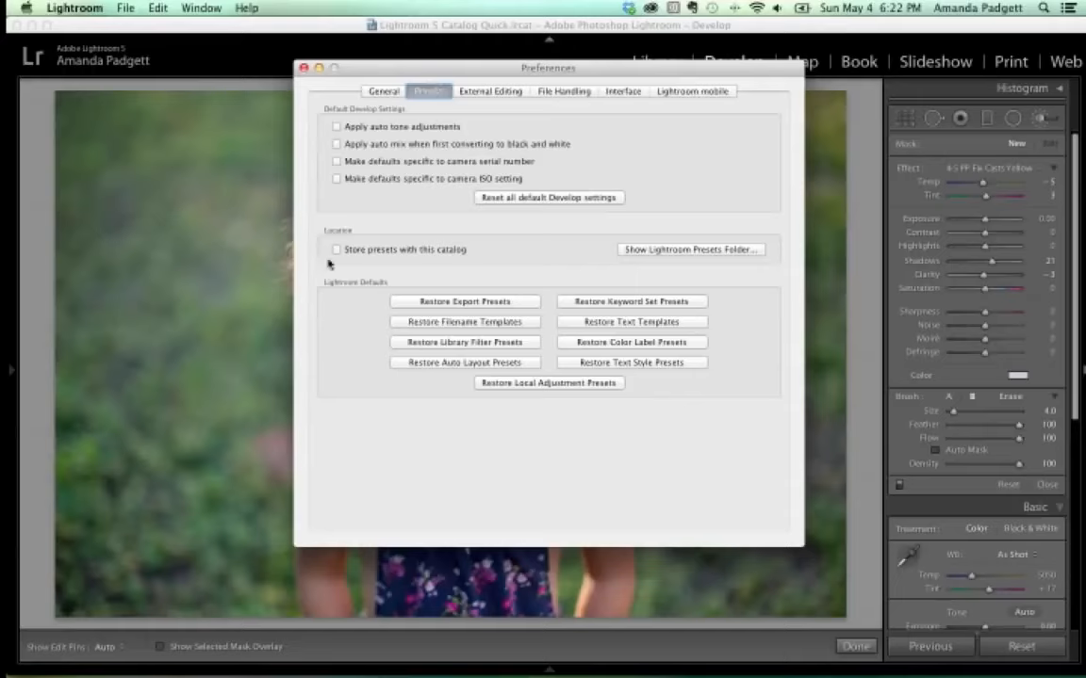
pyautogui.click(684, 251)
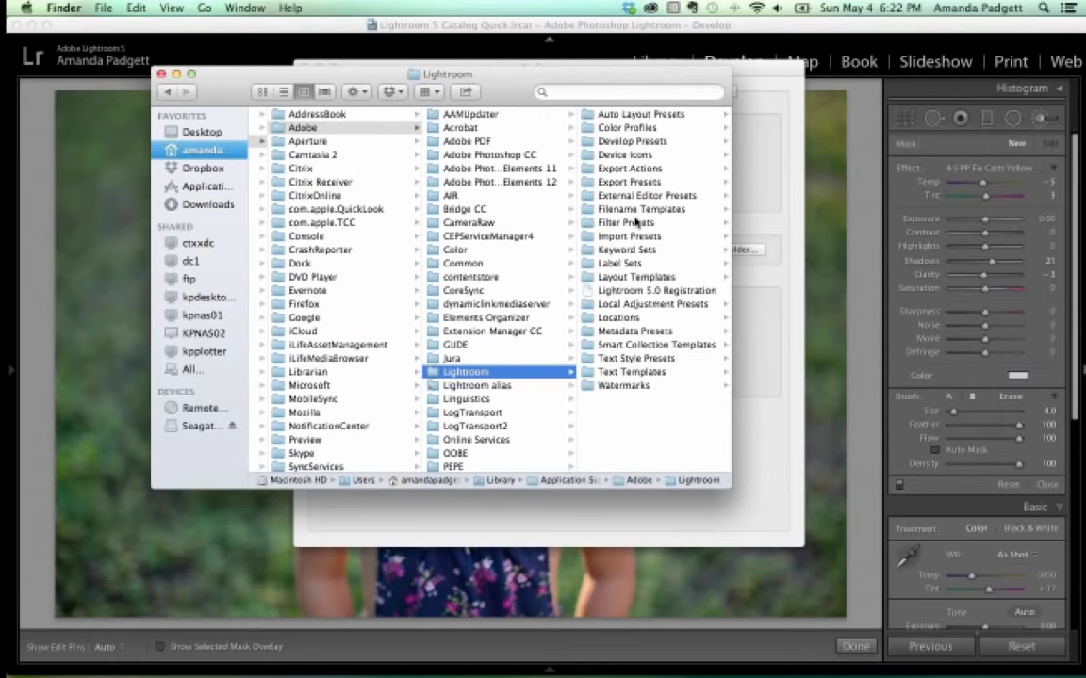
# Paste the Classic BW Advanced folder into Develop Presets with Cmd+V, then close Finder and Preferences.
pyautogui.click(625, 142)
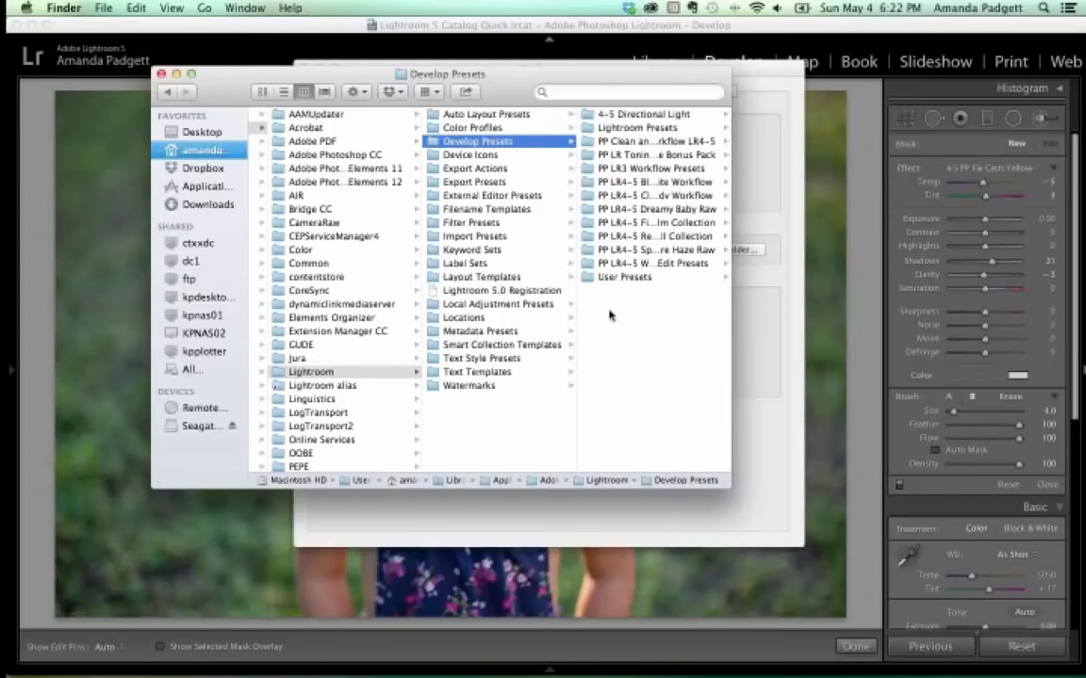
pyautogui.press('super+v')
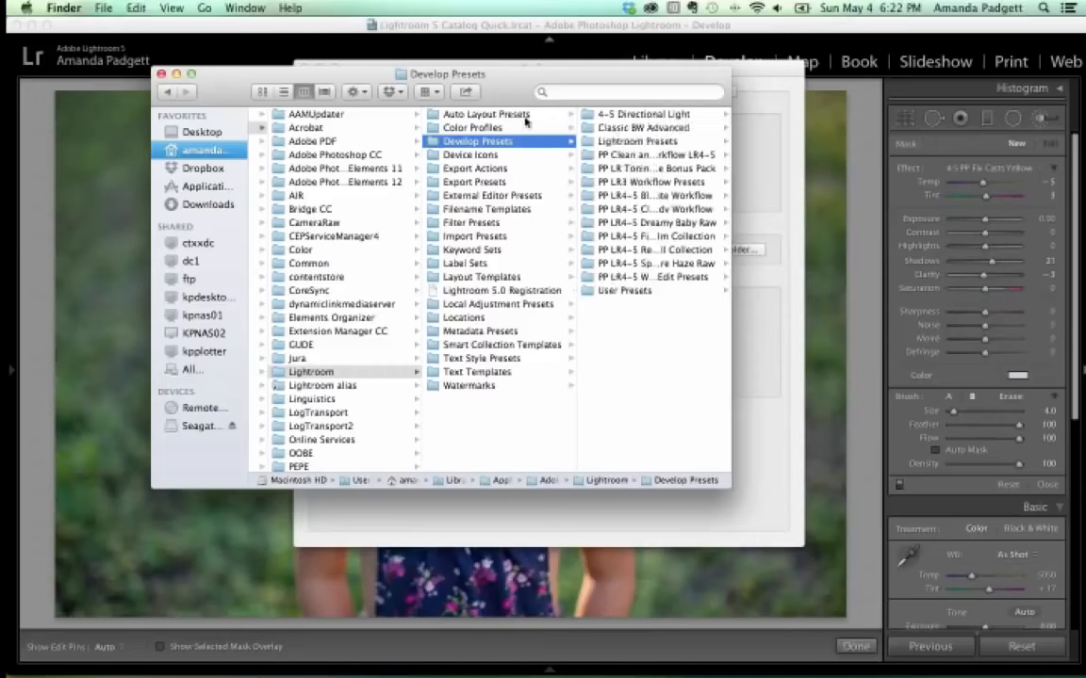
pyautogui.click(163, 75)
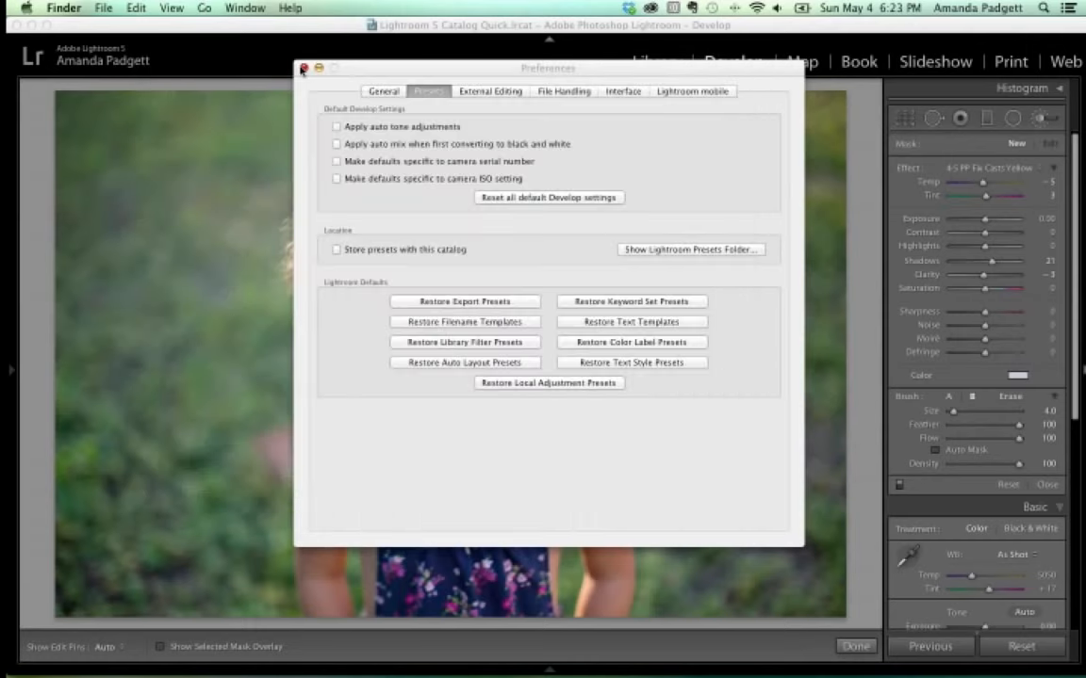
pyautogui.click(300, 70)
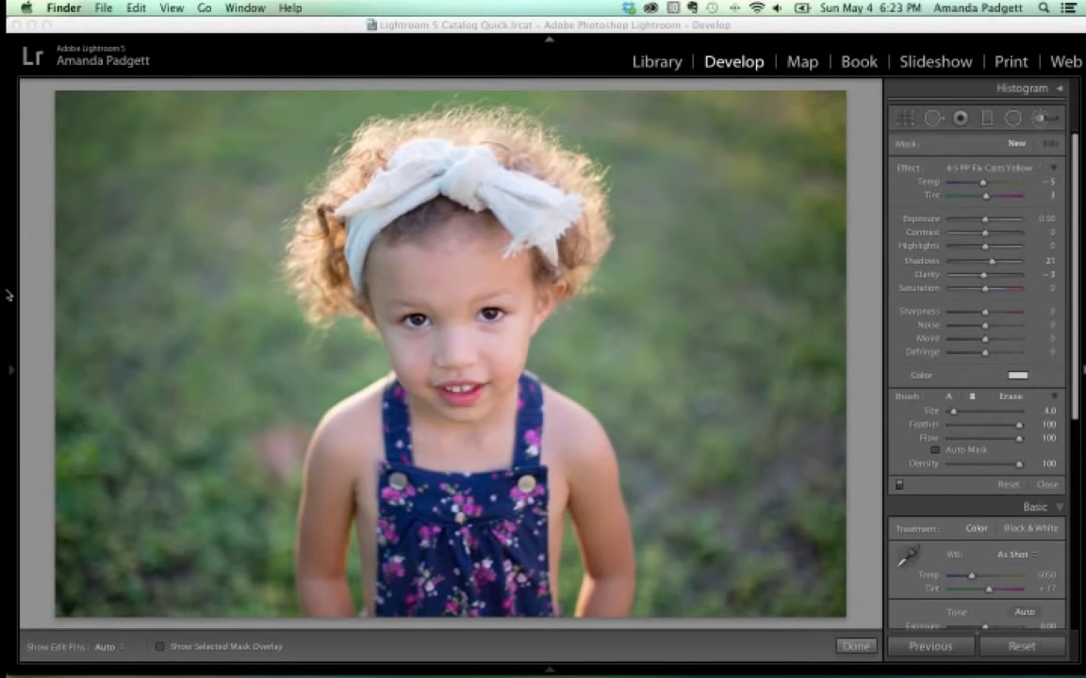
# Collapse the Clean and Creative Adv Workflow, Fine Art Film Collection and Workflow Clean Edit preset folders.
pyautogui.moveTo(11, 366)
pyautogui.scroll(15, 66, 394)
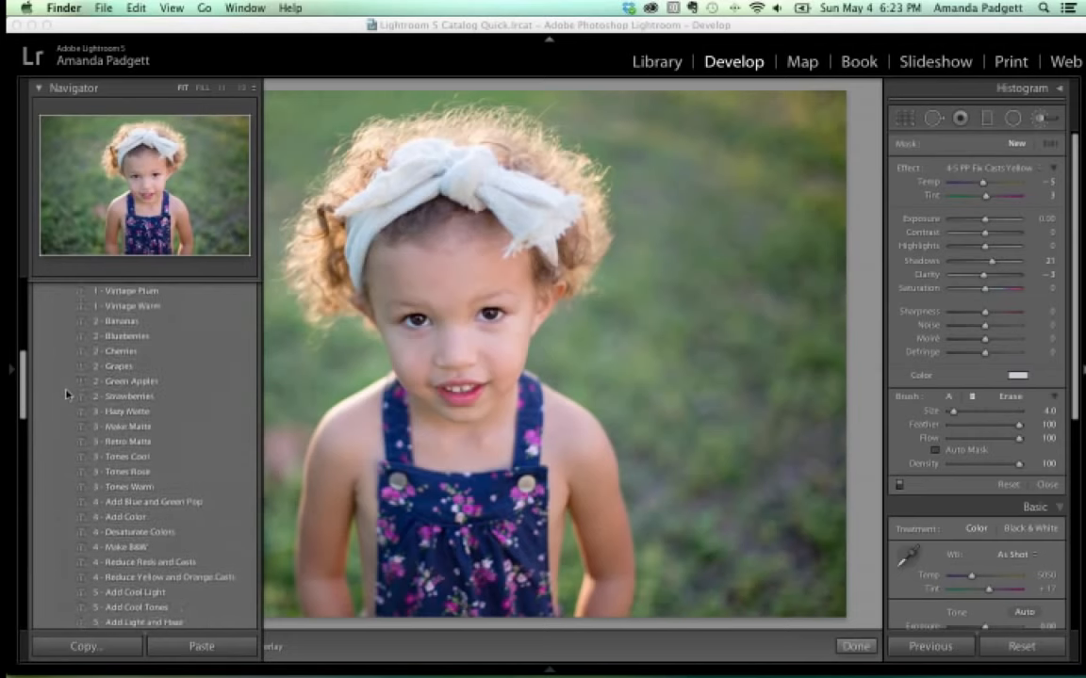
pyautogui.scroll(3, 66, 394)
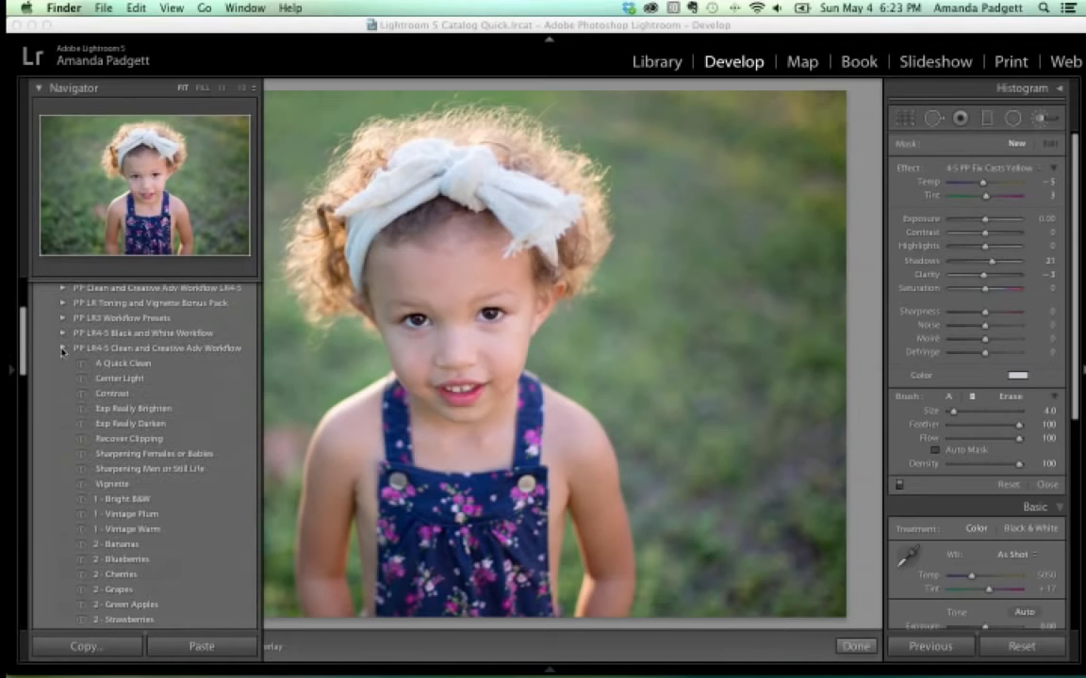
pyautogui.click(62, 350)
pyautogui.click(62, 347)
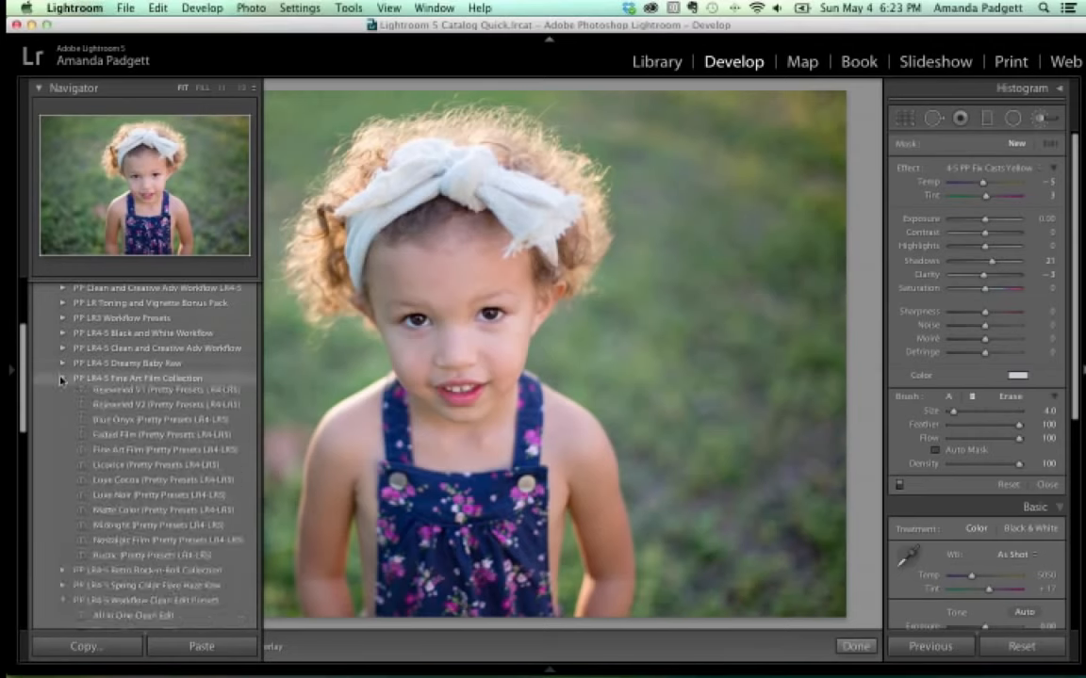
pyautogui.click(60, 378)
pyautogui.click(63, 423)
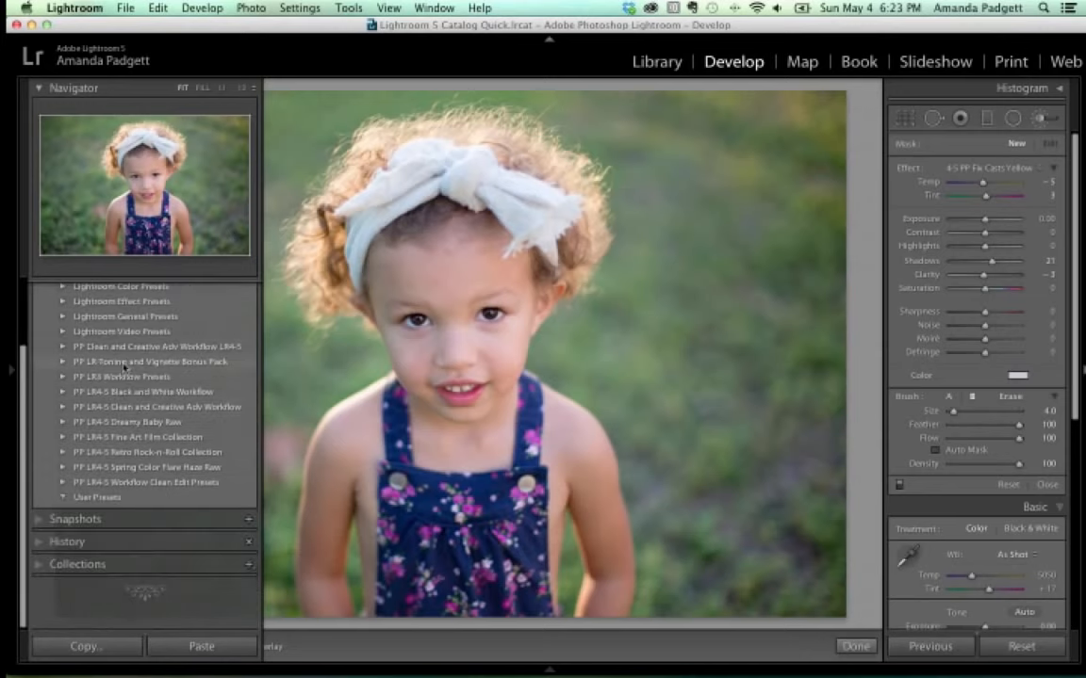
pyautogui.click(123, 367)
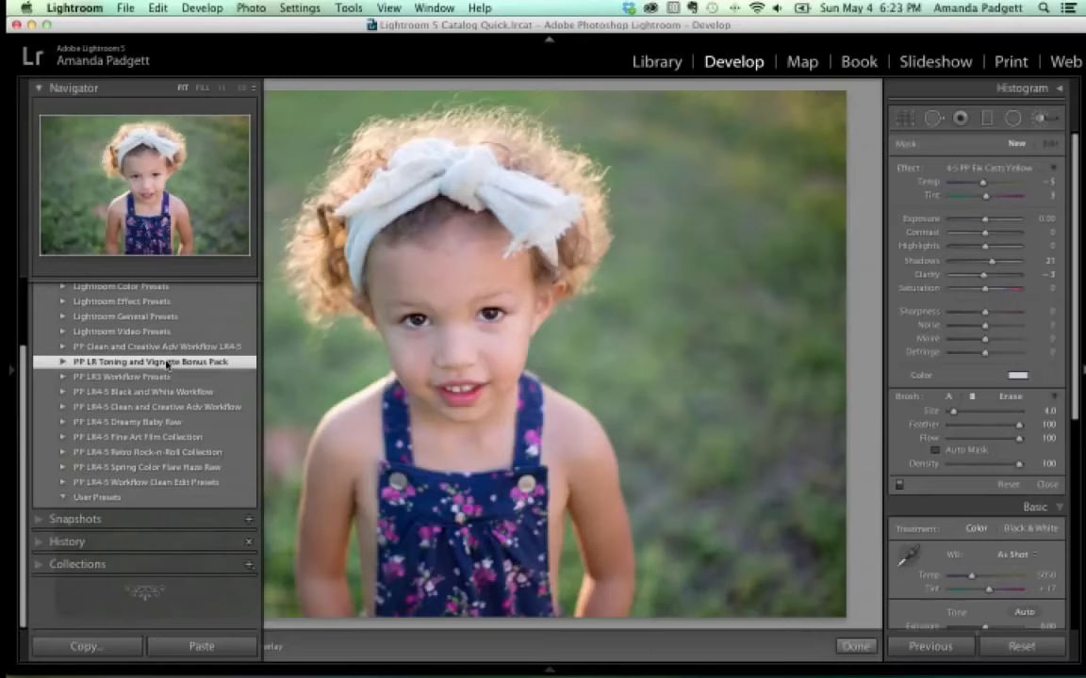
# Expand PP LR Toning and Vignette Bonus Pack, apply Soft Mauve, and hide the left panel with F7.
pyautogui.click(63, 363)
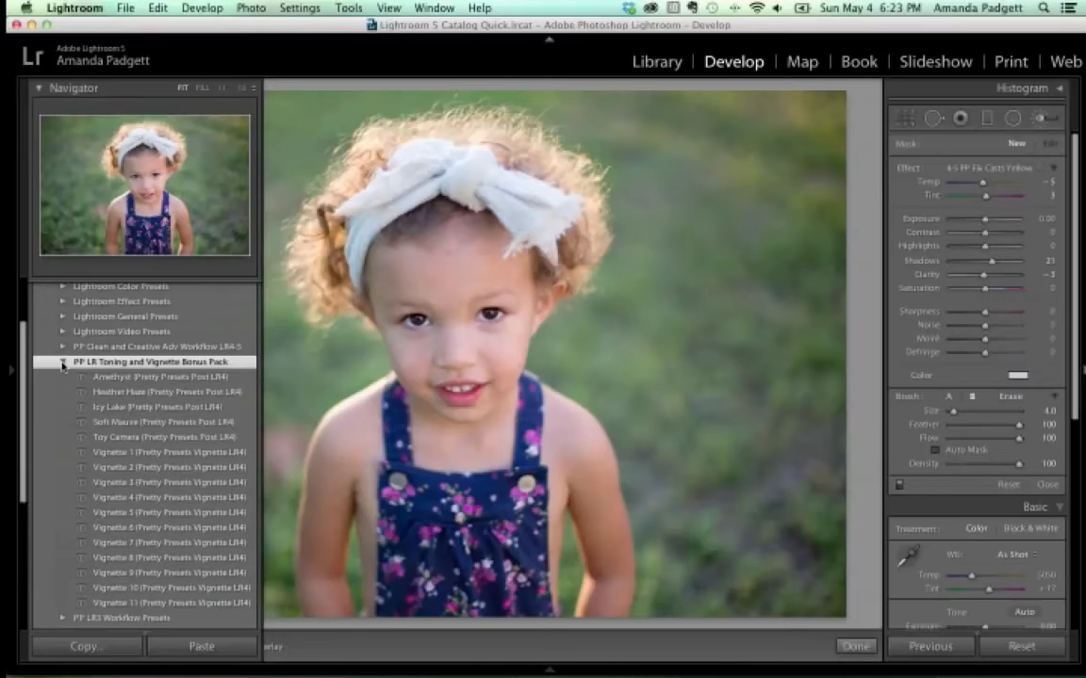
pyautogui.click(62, 363)
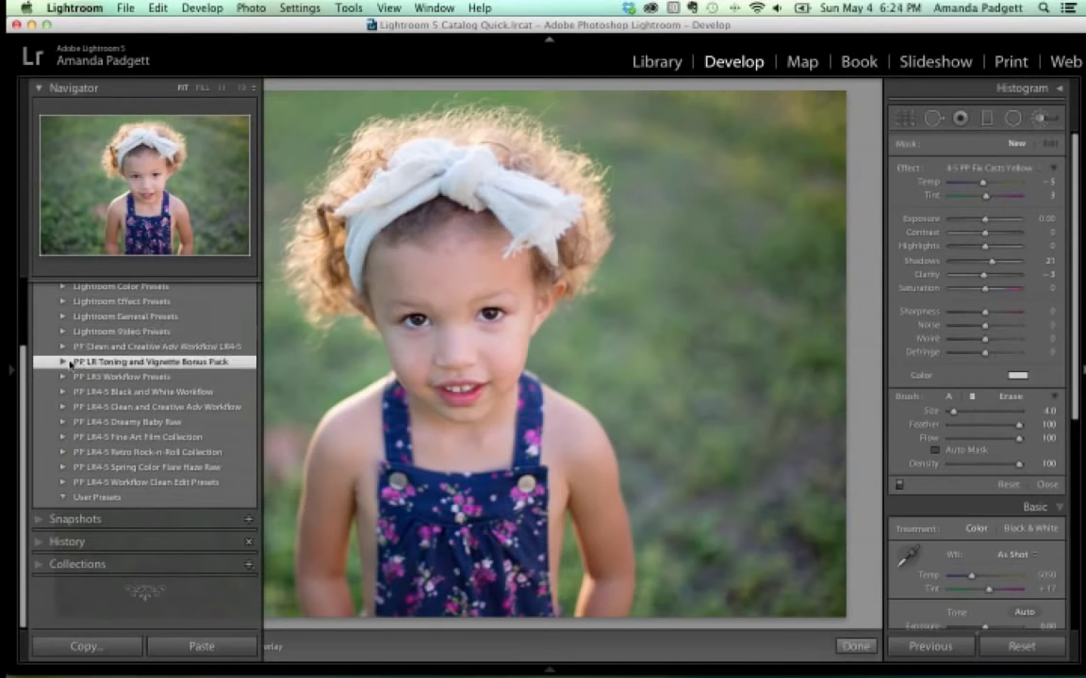
pyautogui.click(63, 363)
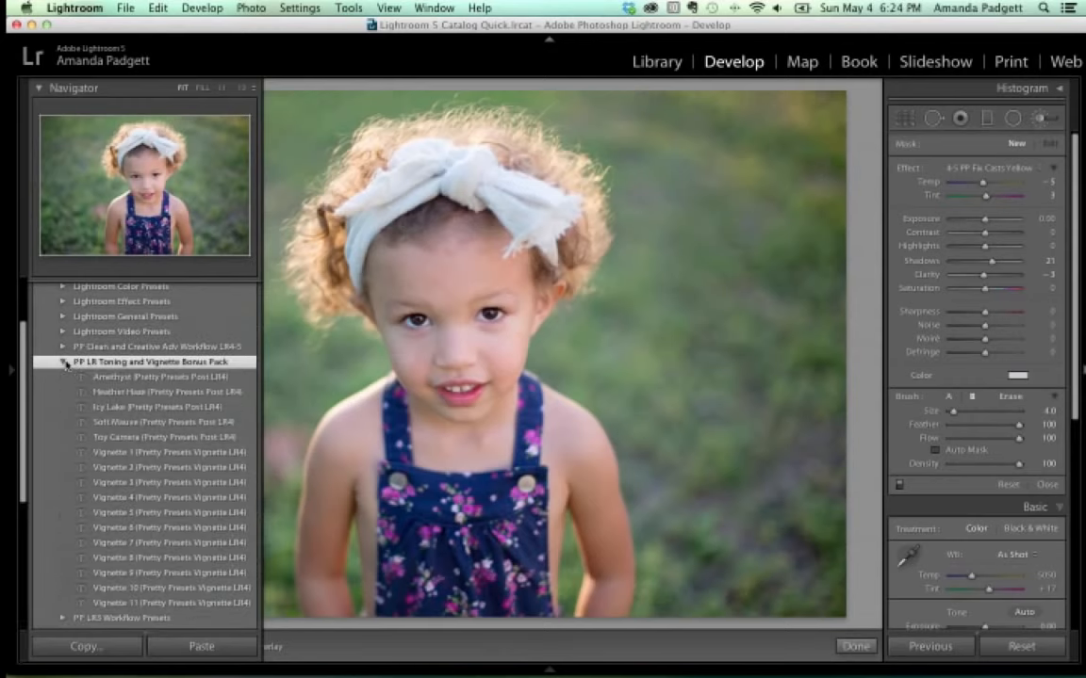
pyautogui.click(166, 425)
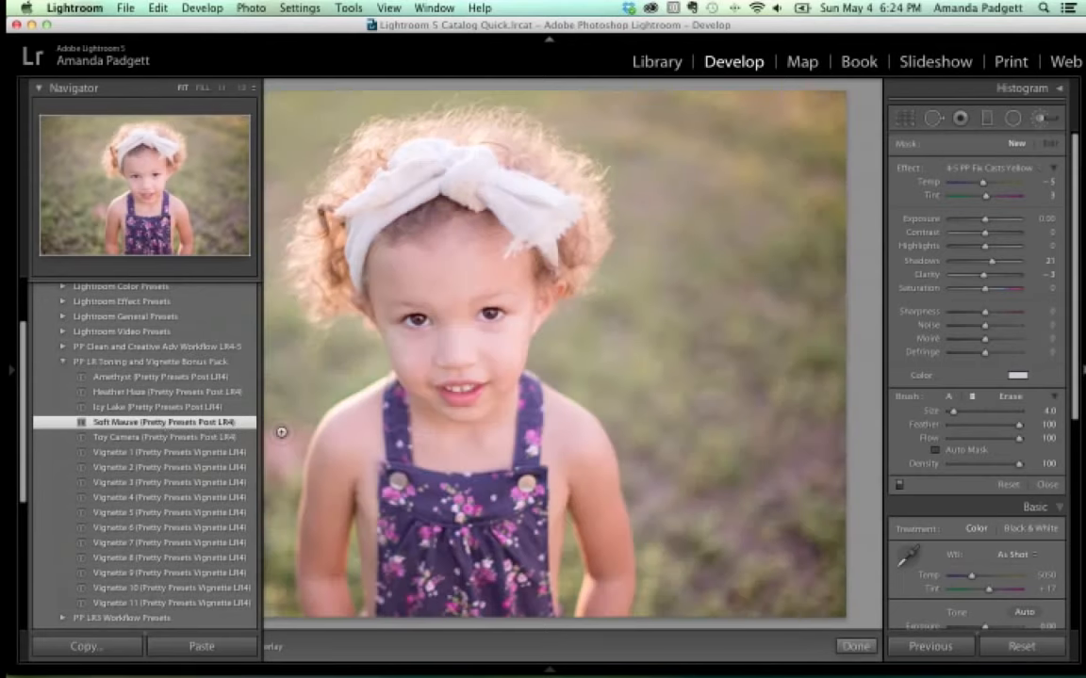
pyautogui.press('F7')
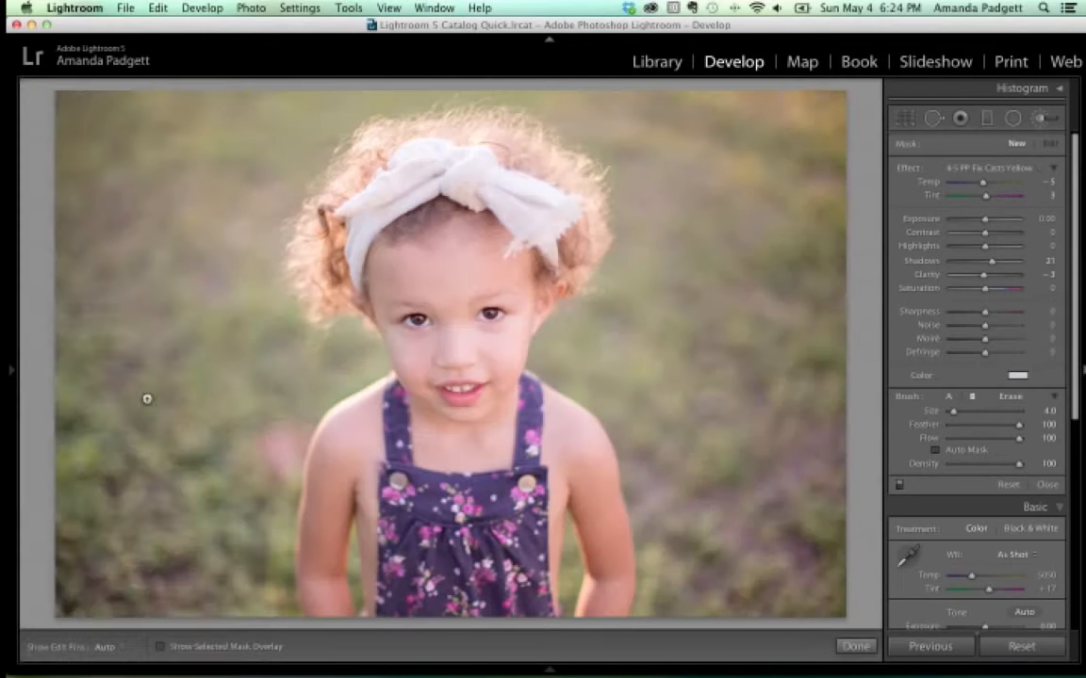
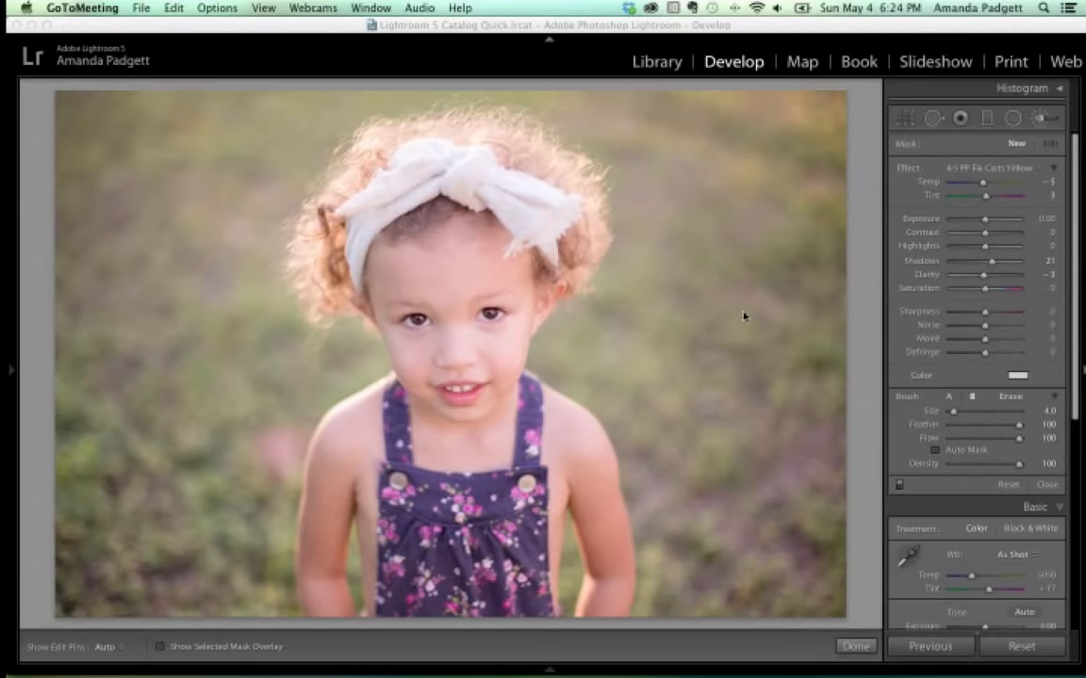
# Open the Export One File dialog for the current photo from Lightroom's File menu.
pyautogui.click(356, 62)
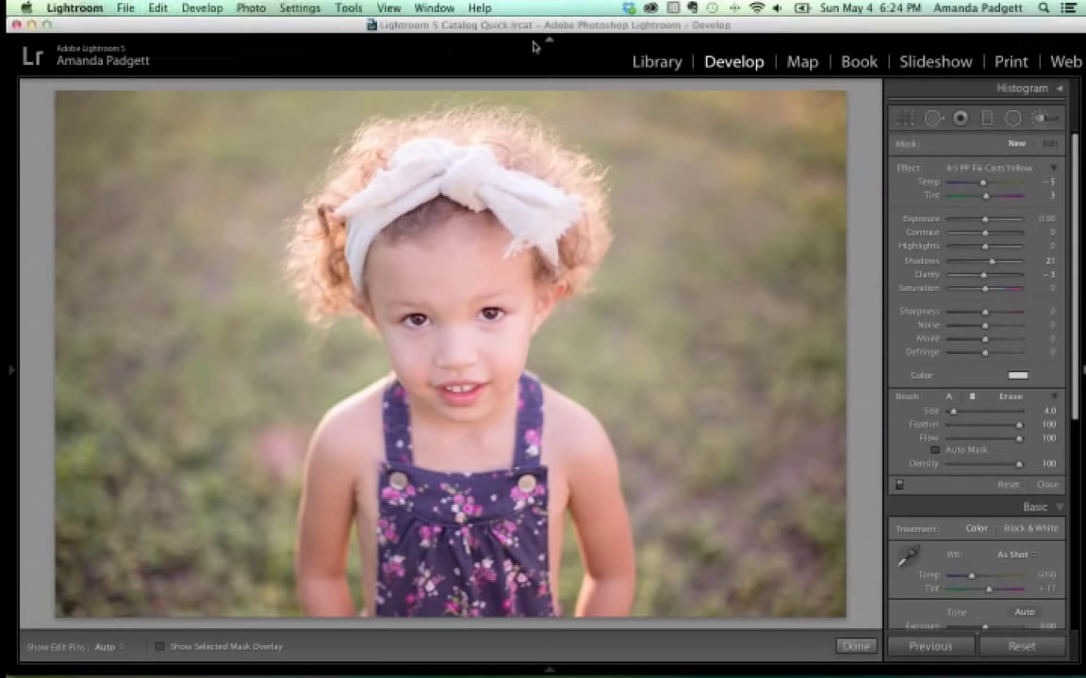
pyautogui.click(127, 8)
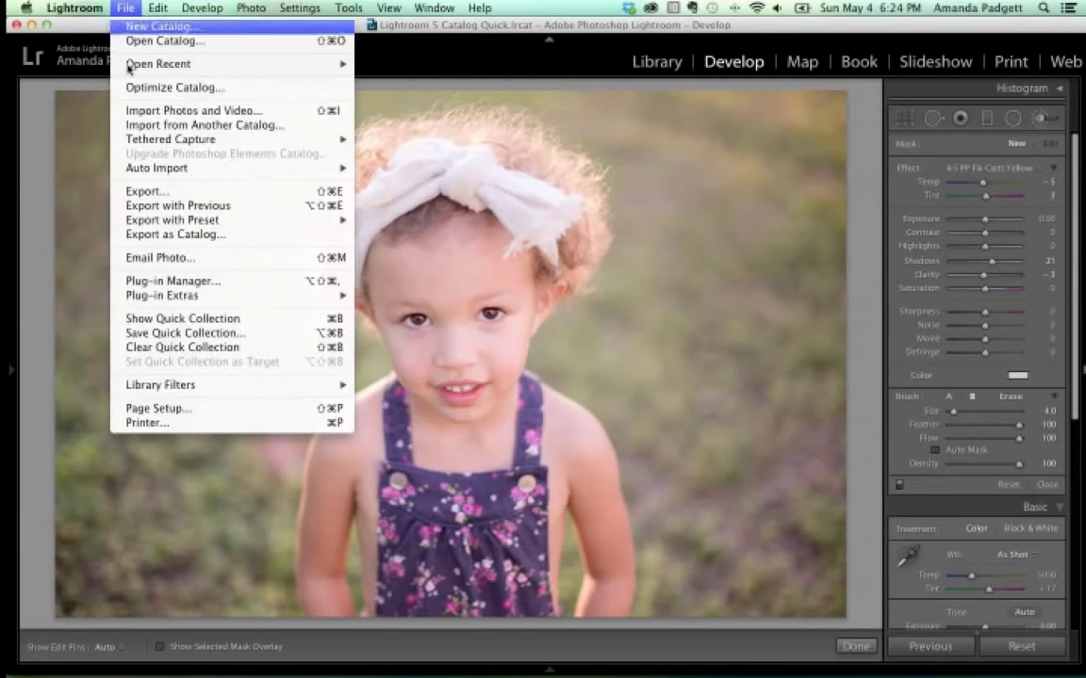
pyautogui.click(145, 192)
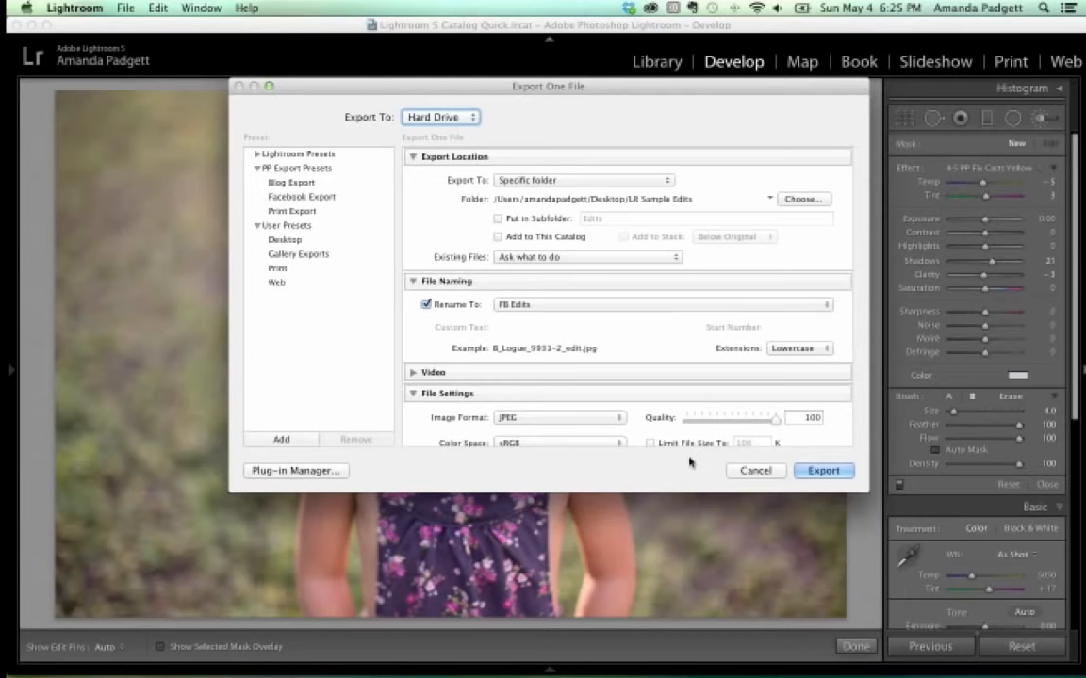
# Resize the export to fit 1000 pixels at 72 ppi, sharpened for Screen.
pyautogui.scroll(-6, 637, 294)
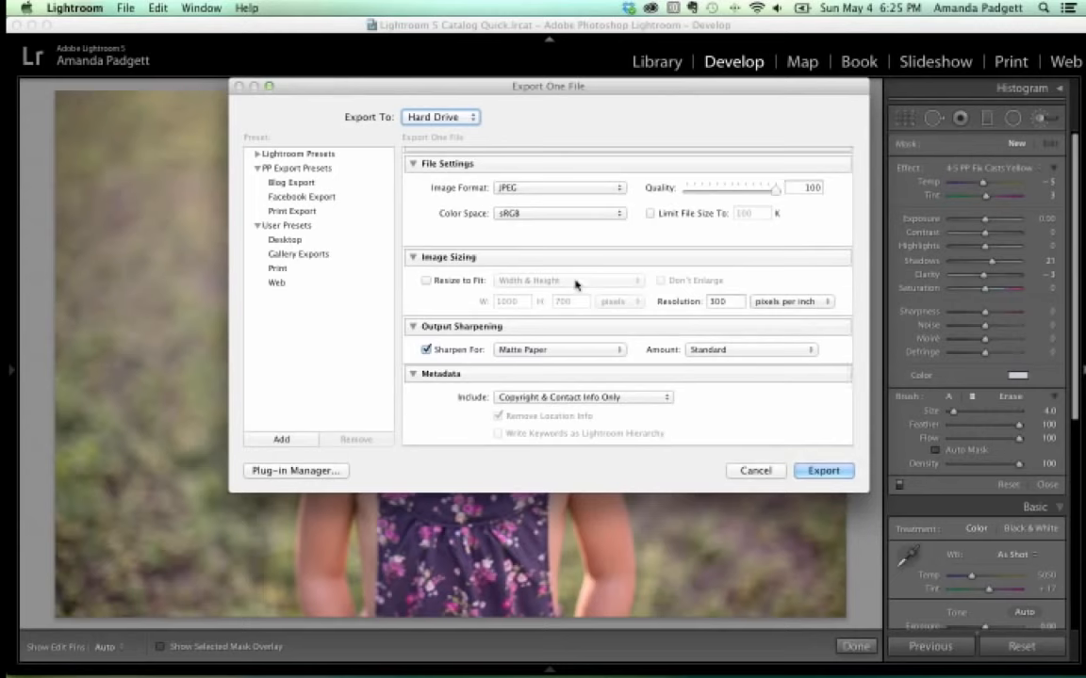
pyautogui.scroll(3, 574, 284)
pyautogui.scroll(-1, 635, 317)
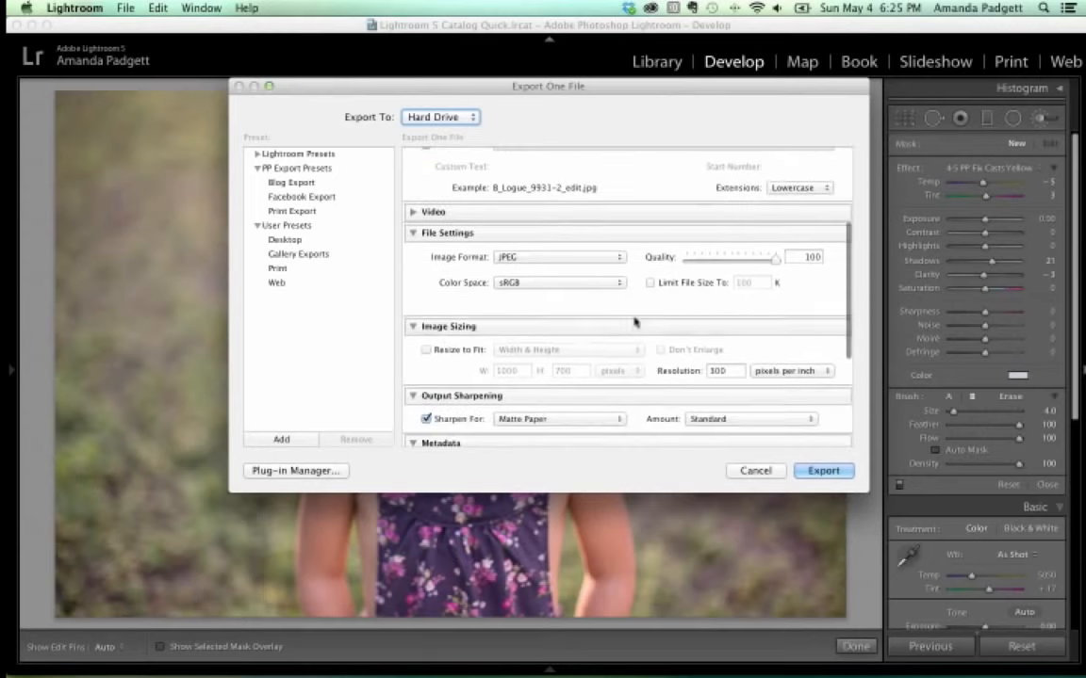
pyautogui.click(425, 350)
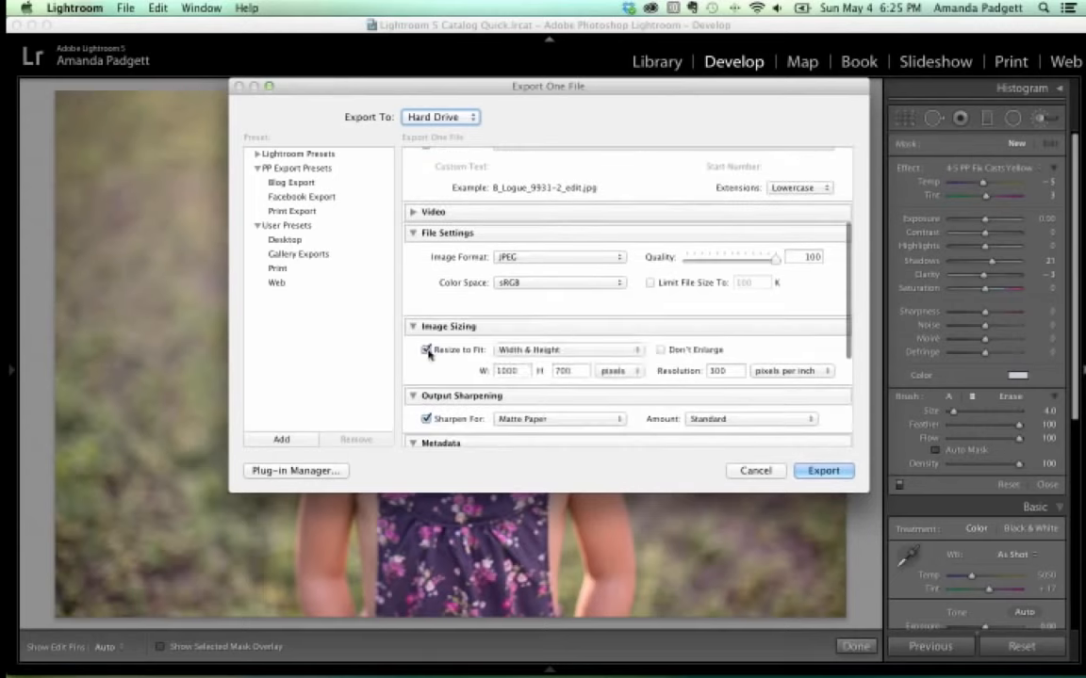
pyautogui.doubleClick(563, 370)
pyautogui.write('1000')
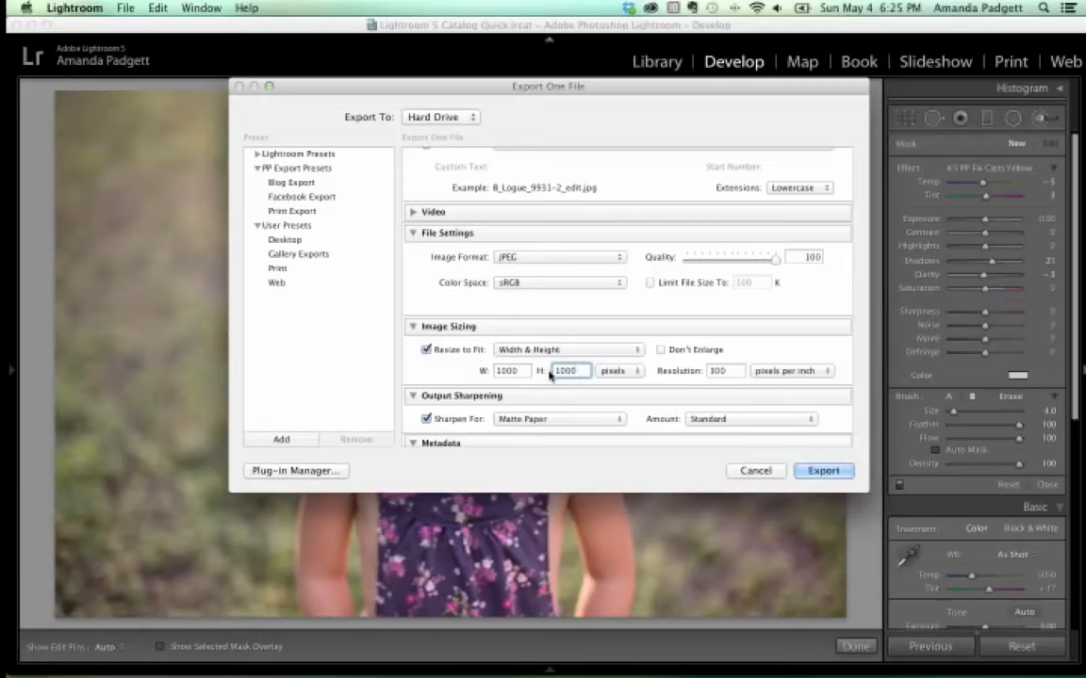
pyautogui.click(716, 370)
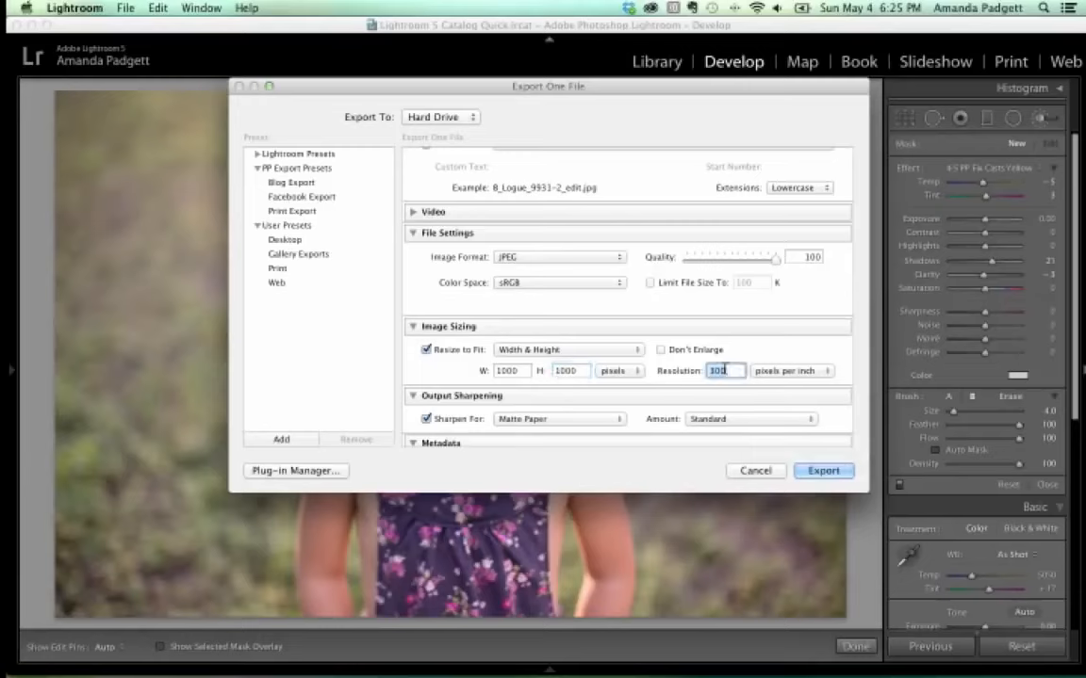
pyautogui.write('72')
pyautogui.click(584, 419)
pyautogui.click(572, 408)
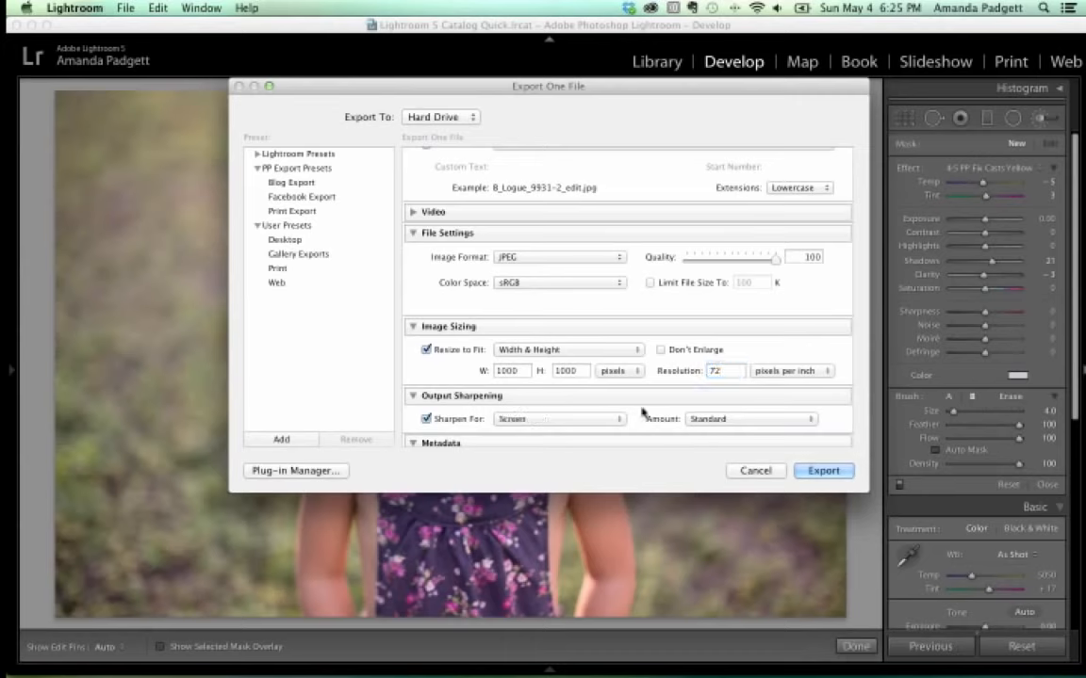
# Turn on watermarking for the export and bring up the saved watermark list.
pyautogui.scroll(-5, 636, 405)
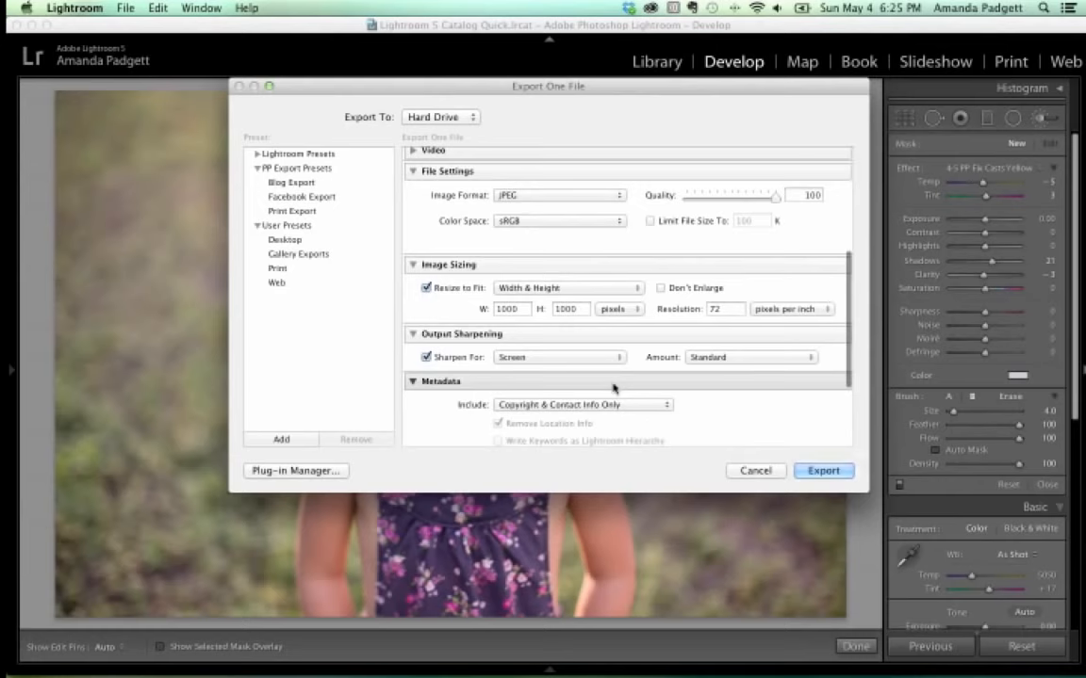
pyautogui.scroll(-6, 614, 388)
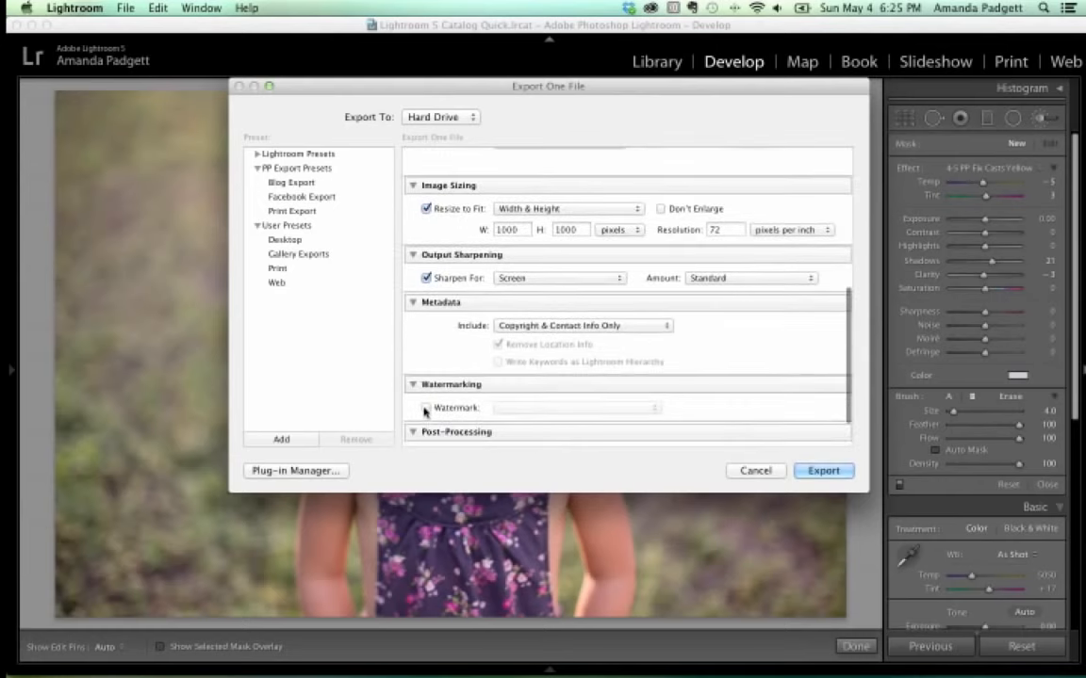
pyautogui.click(425, 409)
pyautogui.click(560, 408)
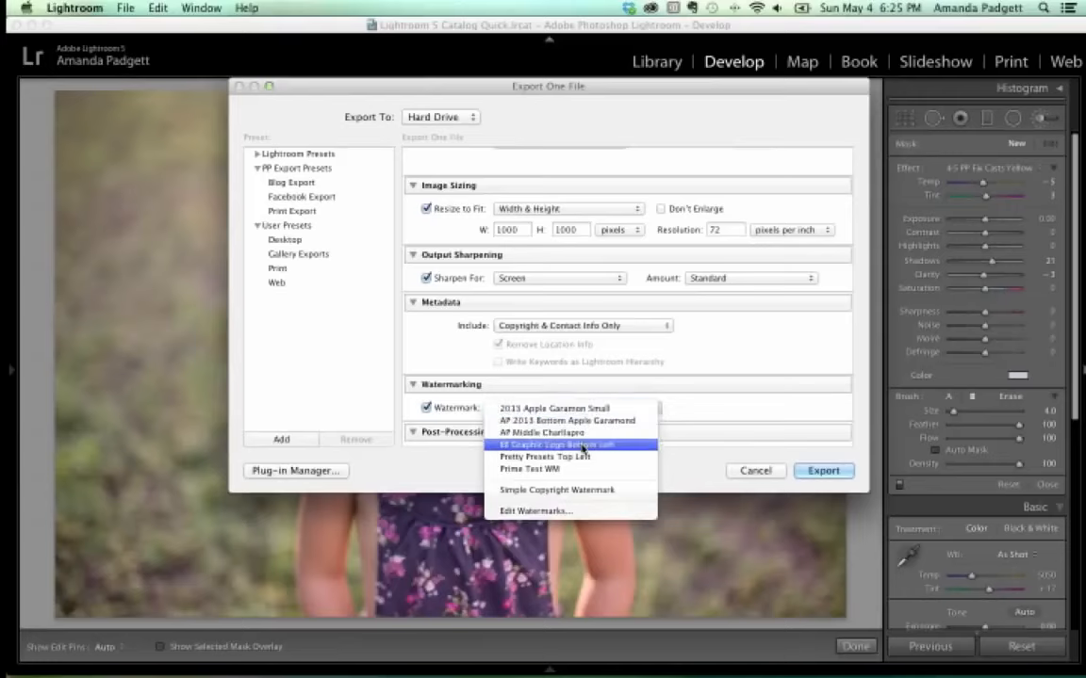
# Pick the EE Graphic Logo Bottom Left watermark, then open Edit Watermarks.
pyautogui.click(583, 445)
pyautogui.click(547, 408)
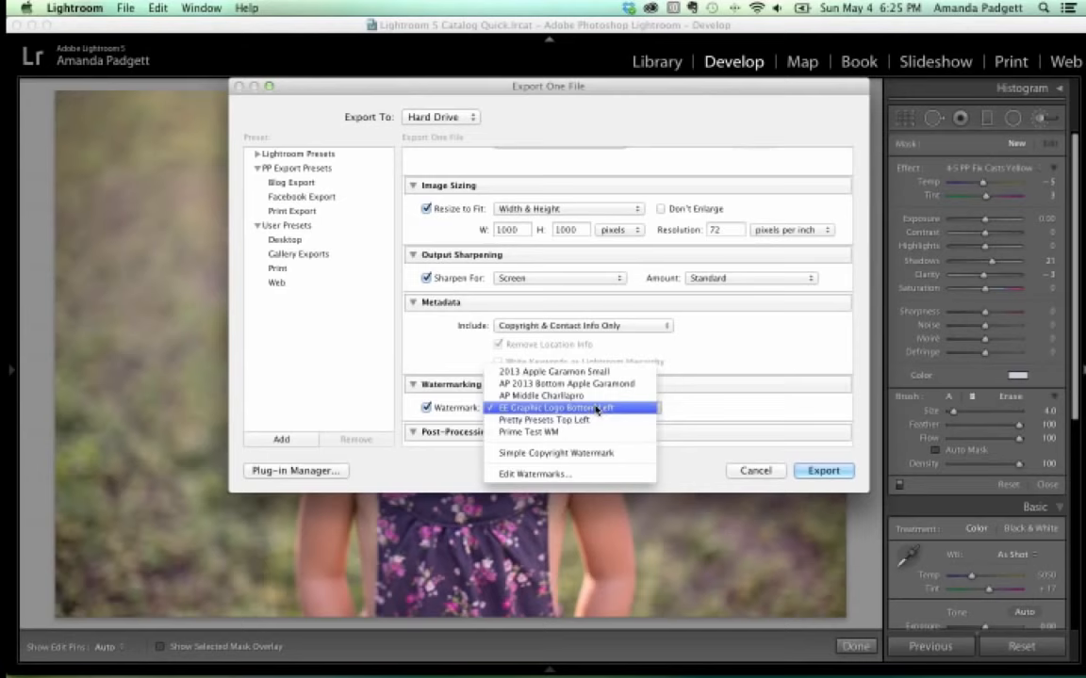
pyautogui.click(570, 474)
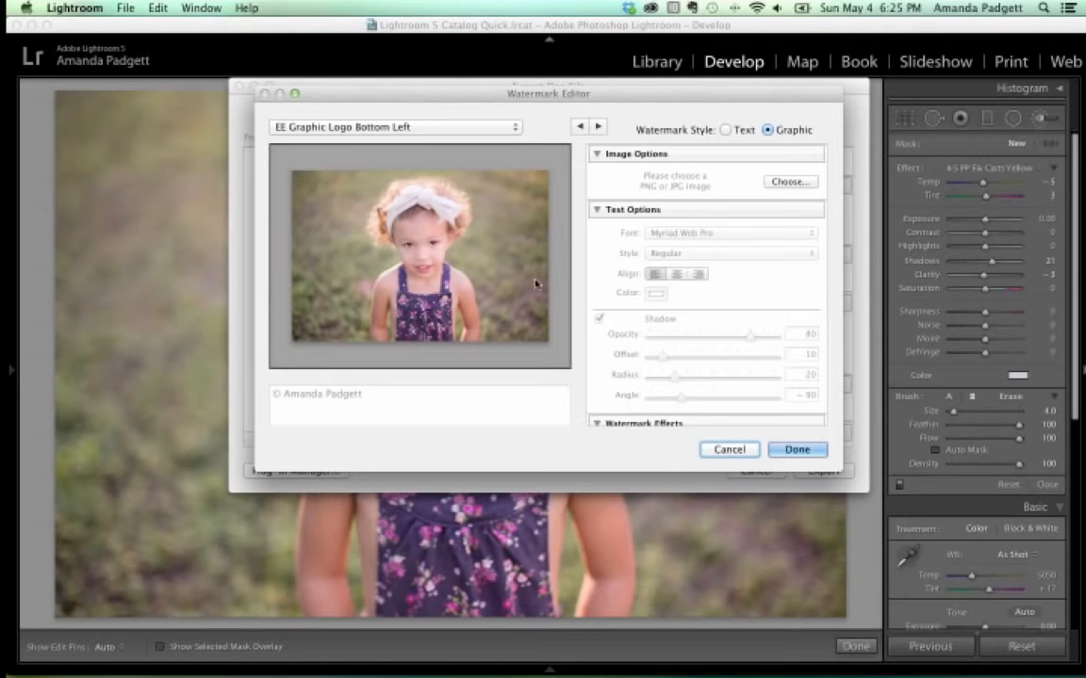
# Change the watermark from an image to Text style reading 'Pretty Presets'.
pyautogui.click(790, 182)
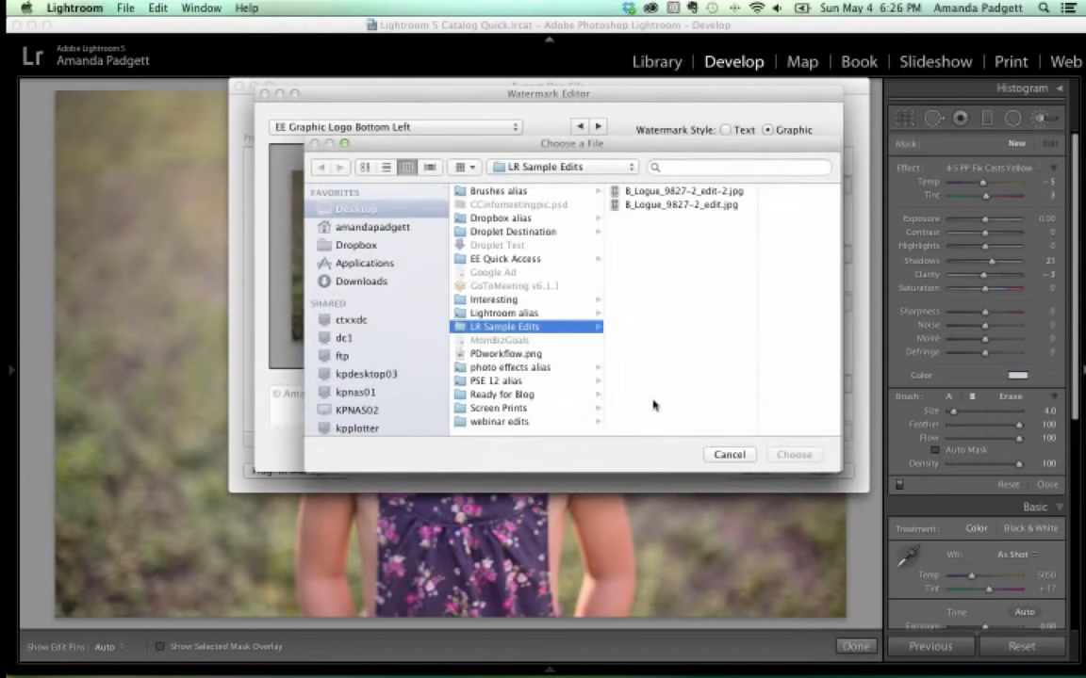
pyautogui.click(729, 455)
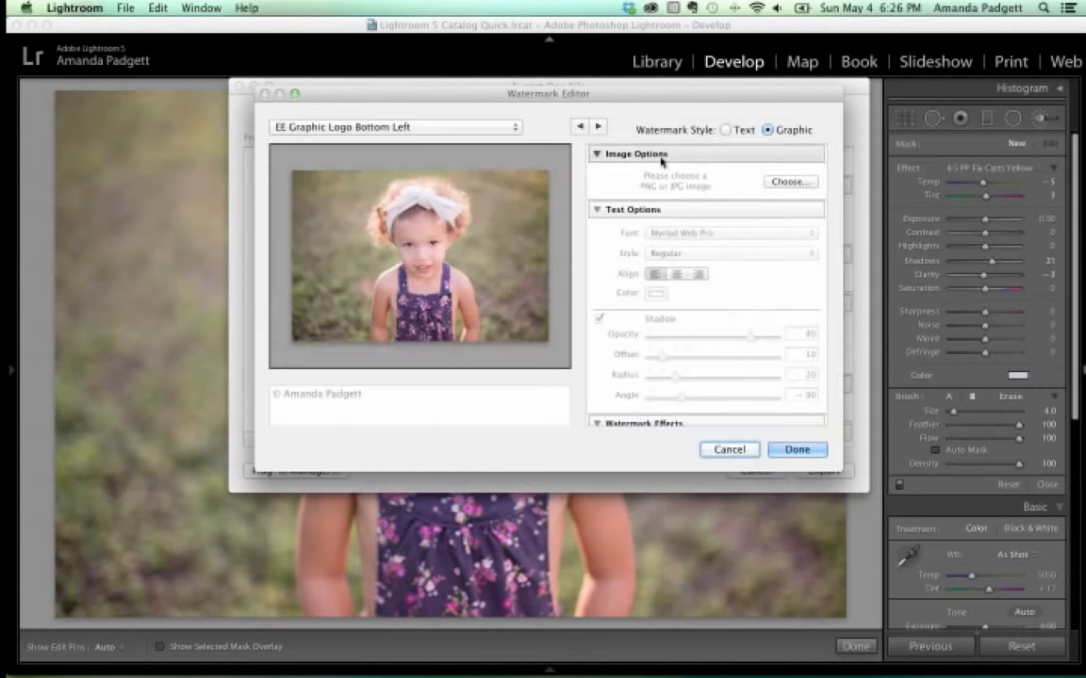
pyautogui.click(724, 131)
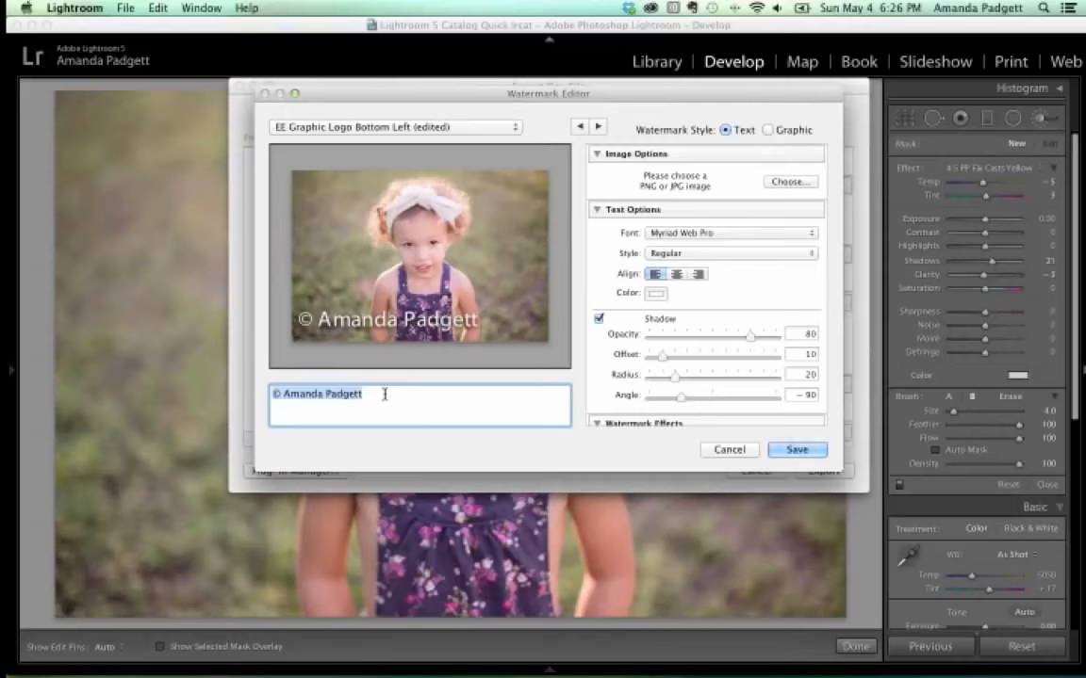
pyautogui.write('Pret')
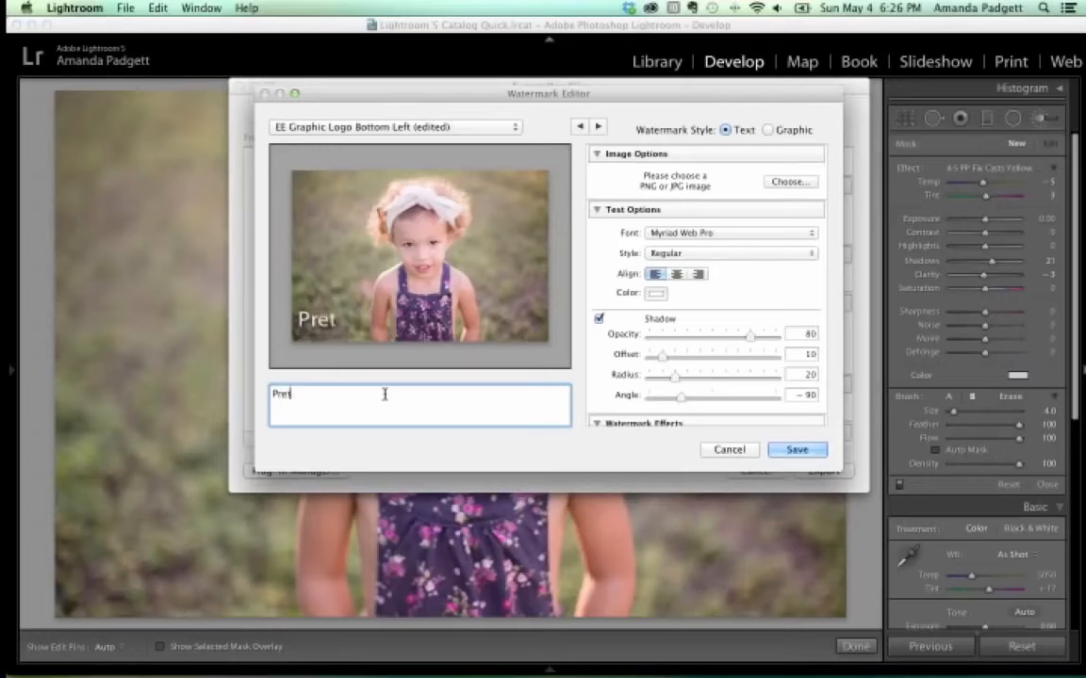
pyautogui.write('ty Presets')
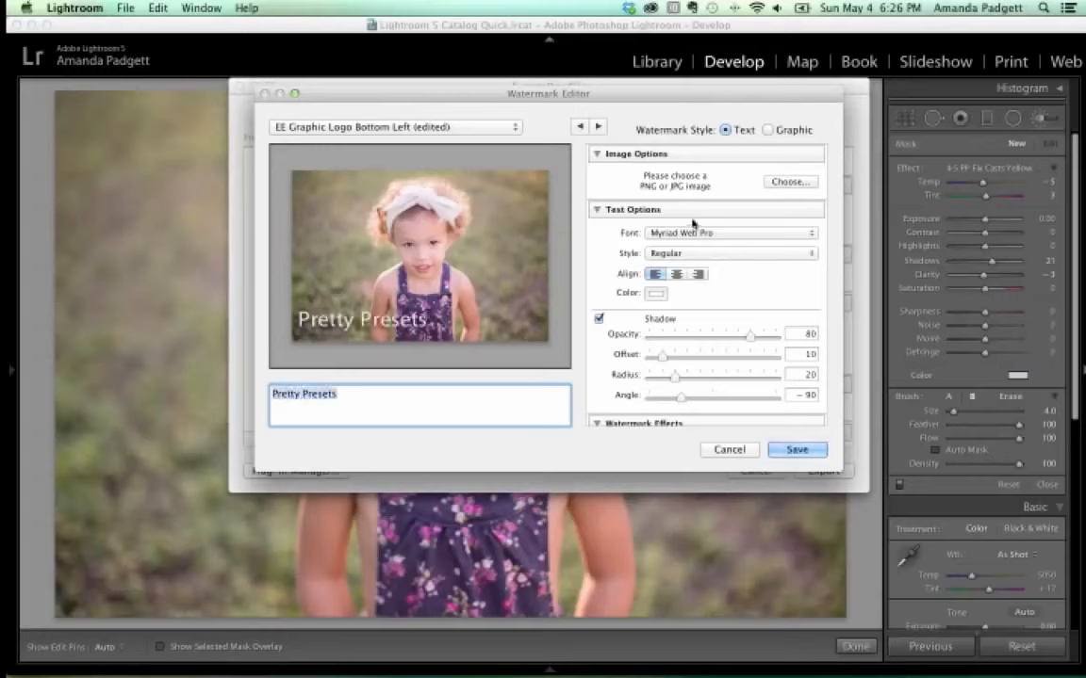
# Set the watermark font to Chaparral Pro and turn off its drop shadow.
pyautogui.click(737, 233)
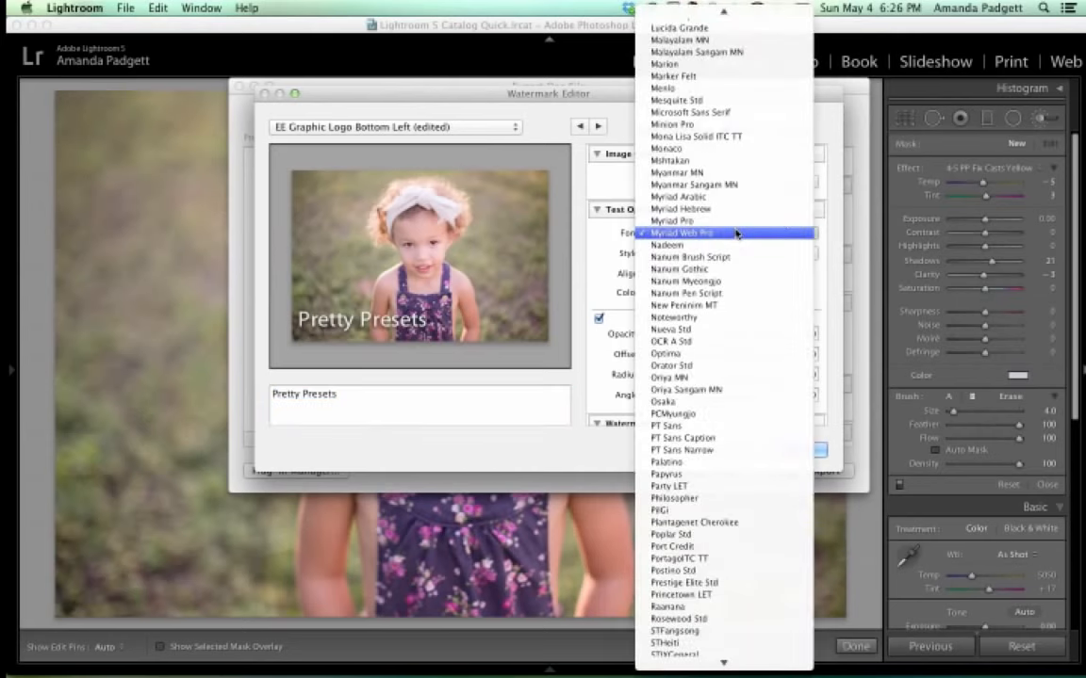
pyautogui.scroll(-5, 736, 233)
pyautogui.scroll(15, 737, 232)
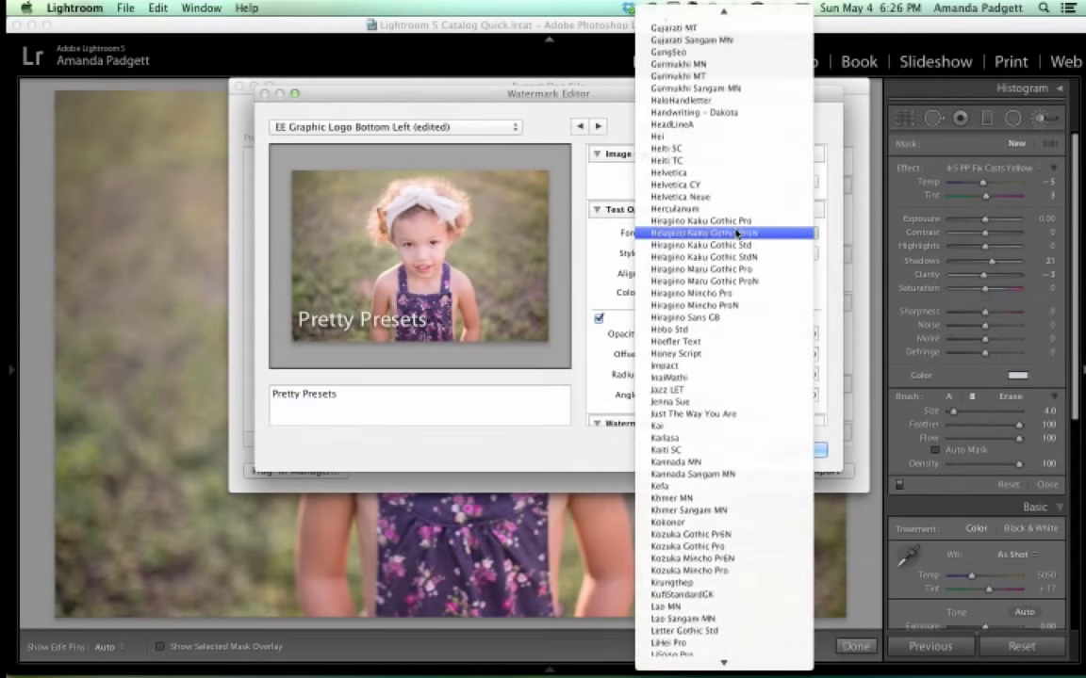
pyautogui.scroll(5, 737, 232)
pyautogui.scroll(15, 737, 233)
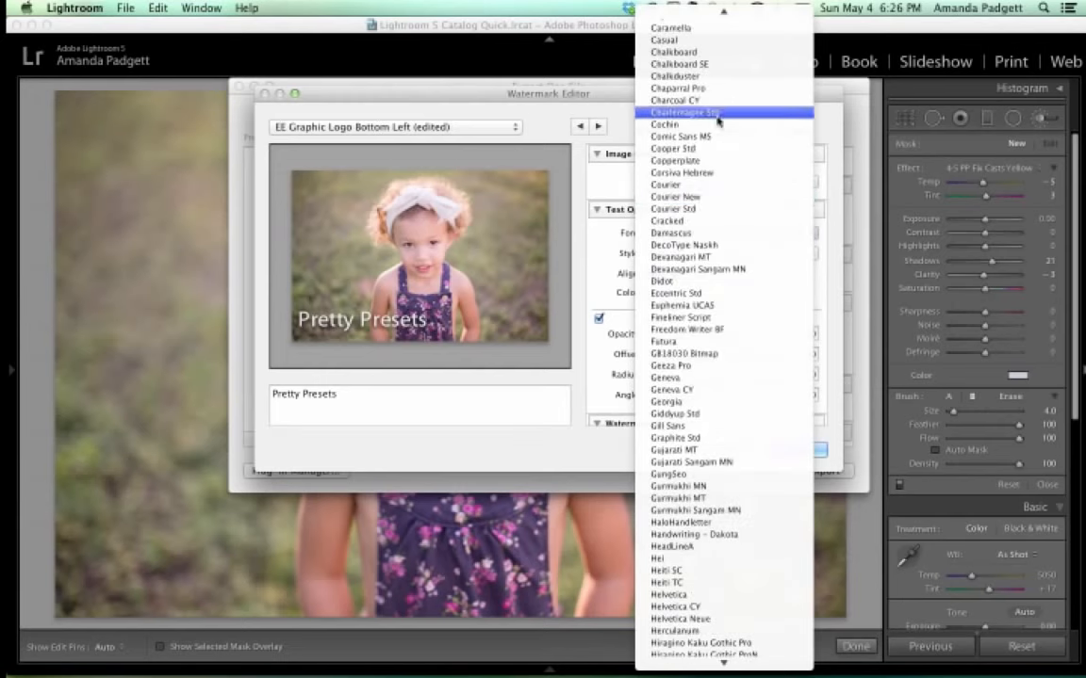
pyautogui.click(717, 89)
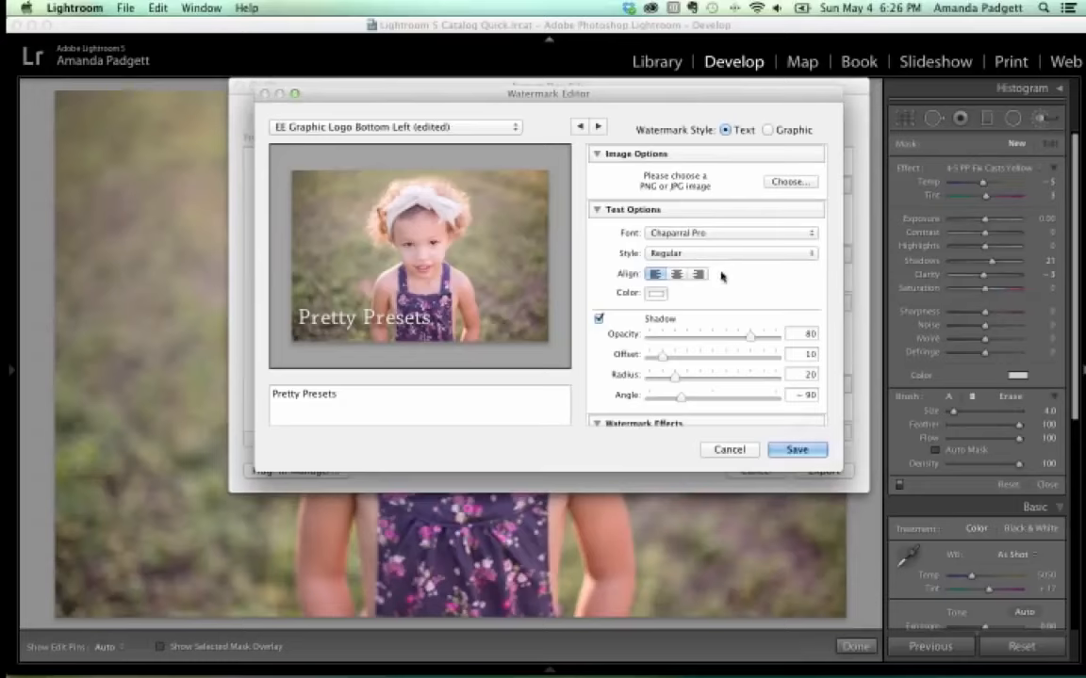
pyautogui.click(599, 320)
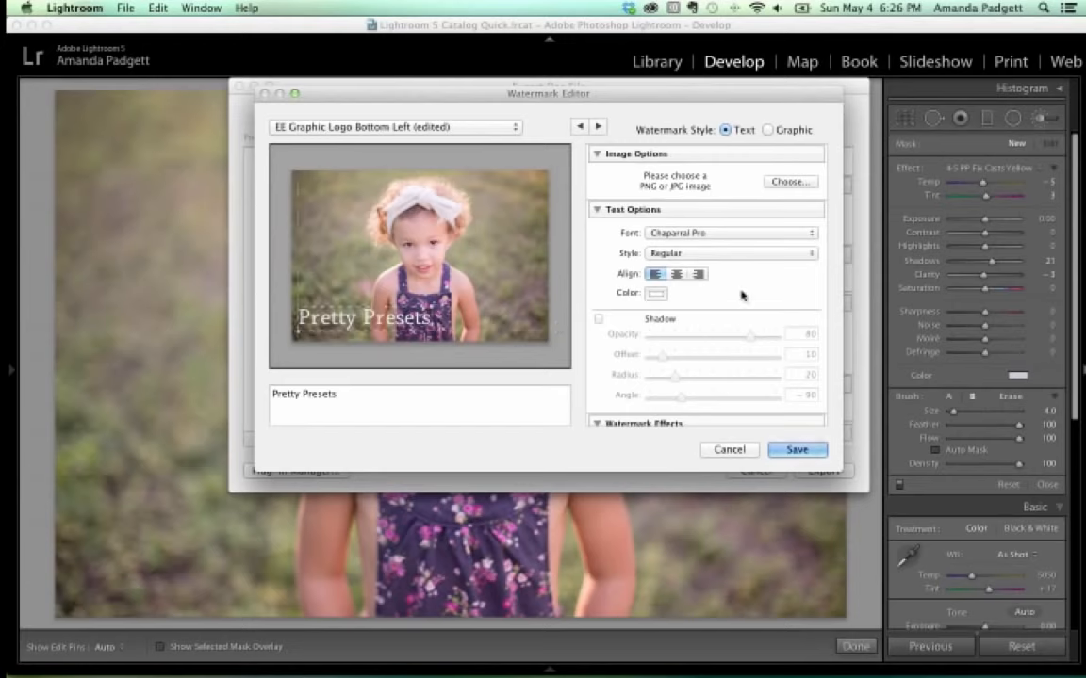
pyautogui.scroll(-3, 742, 297)
pyautogui.scroll(-2, 742, 302)
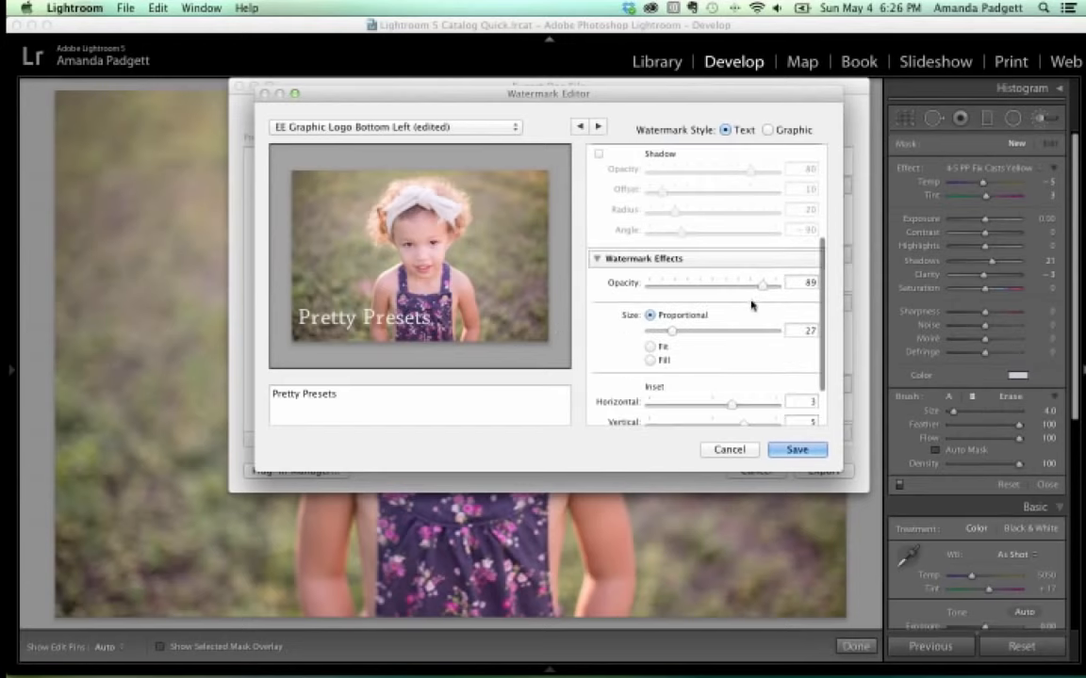
# Lower watermark opacity to 26 and, after trying Fit and Fill, size it Proportional at 22.
pyautogui.moveTo(763, 285); pyautogui.dragTo(684, 293)
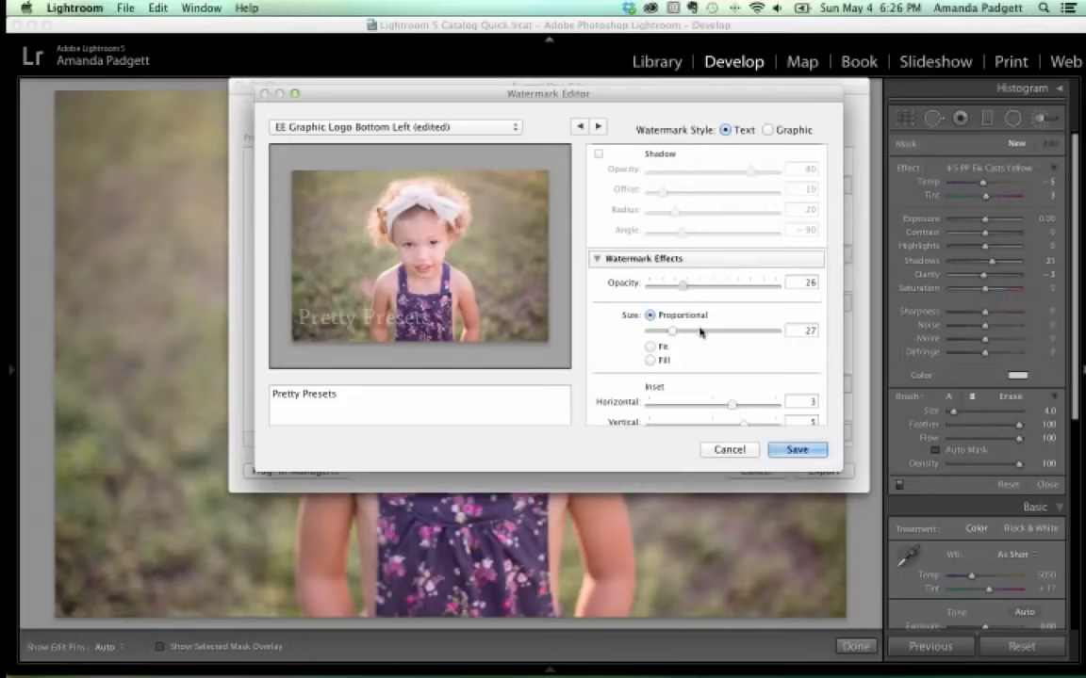
pyautogui.click(649, 346)
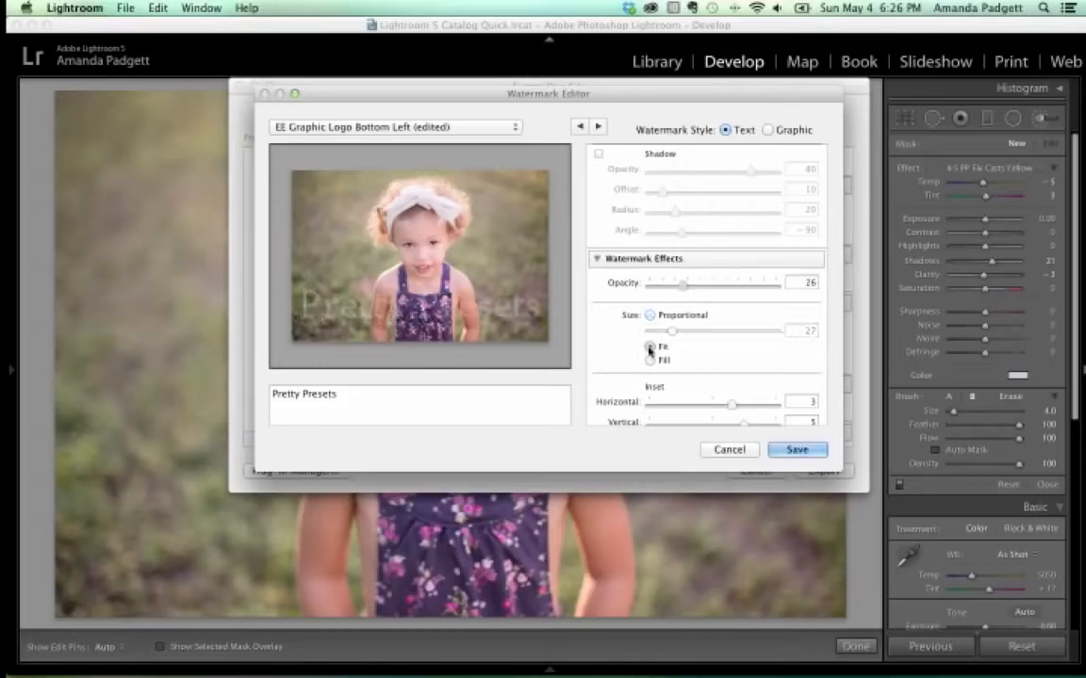
pyautogui.click(649, 361)
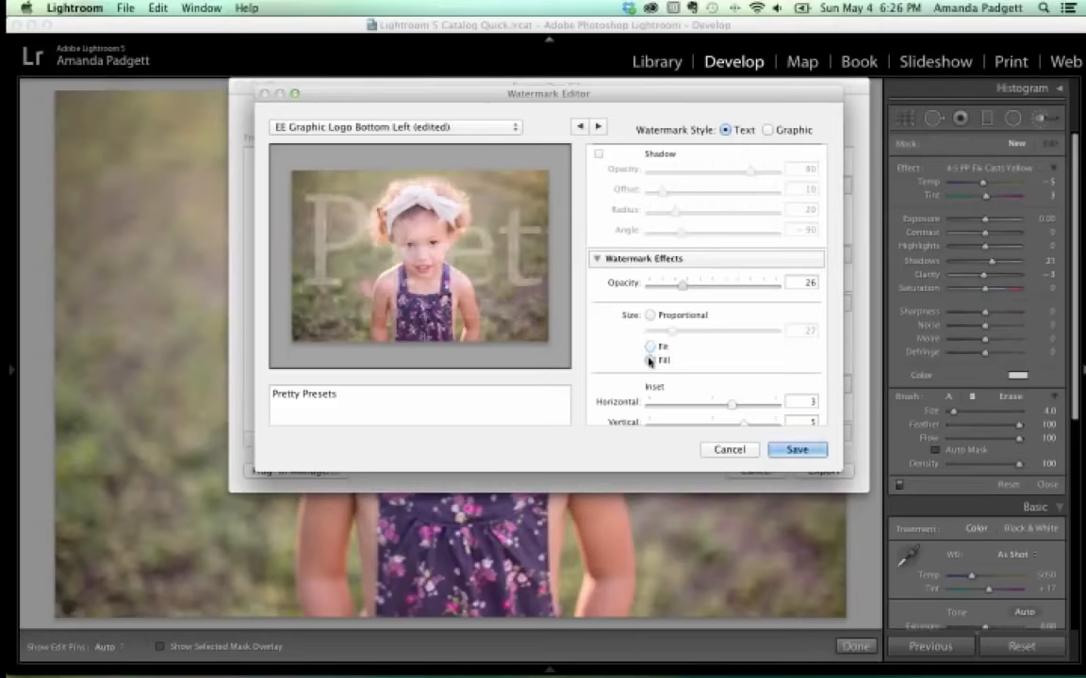
pyautogui.click(649, 347)
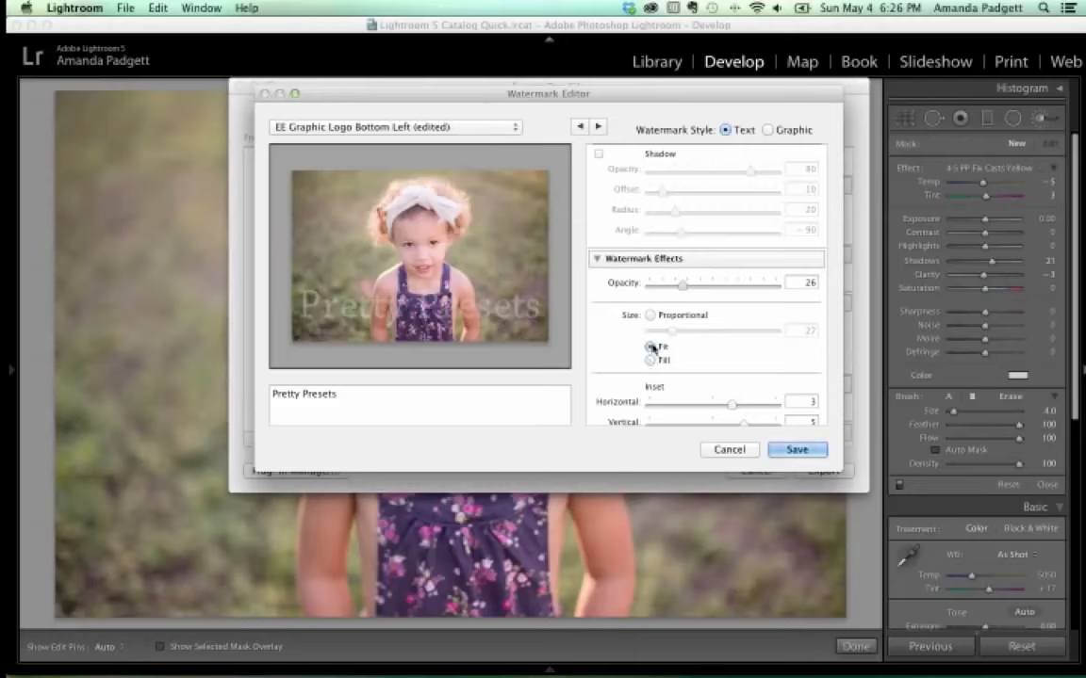
pyautogui.click(650, 314)
pyautogui.moveTo(665, 333)
pyautogui.mouseDown()
pyautogui.moveTo(682, 332)
pyautogui.moveTo(667, 332)
pyautogui.mouseUp()
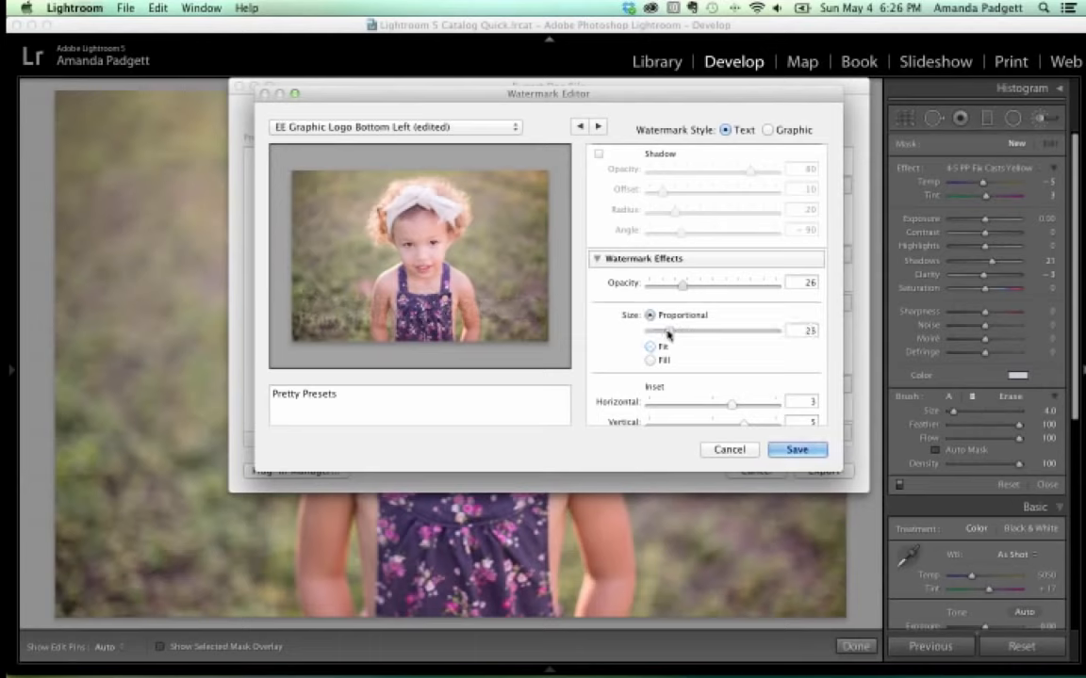
pyautogui.scroll(-1, 695, 335)
pyautogui.scroll(-2, 694, 335)
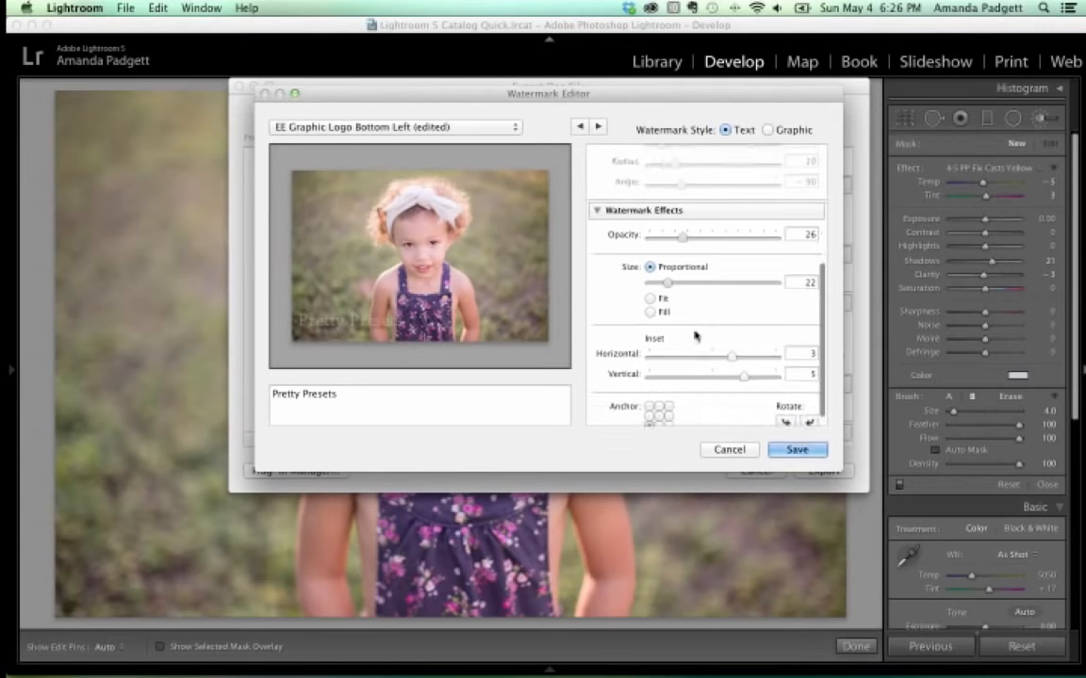
# Try centre, side, bottom-right and bottom-centre anchors for the watermark, adjusting the inset sliders.
pyautogui.click(659, 403)
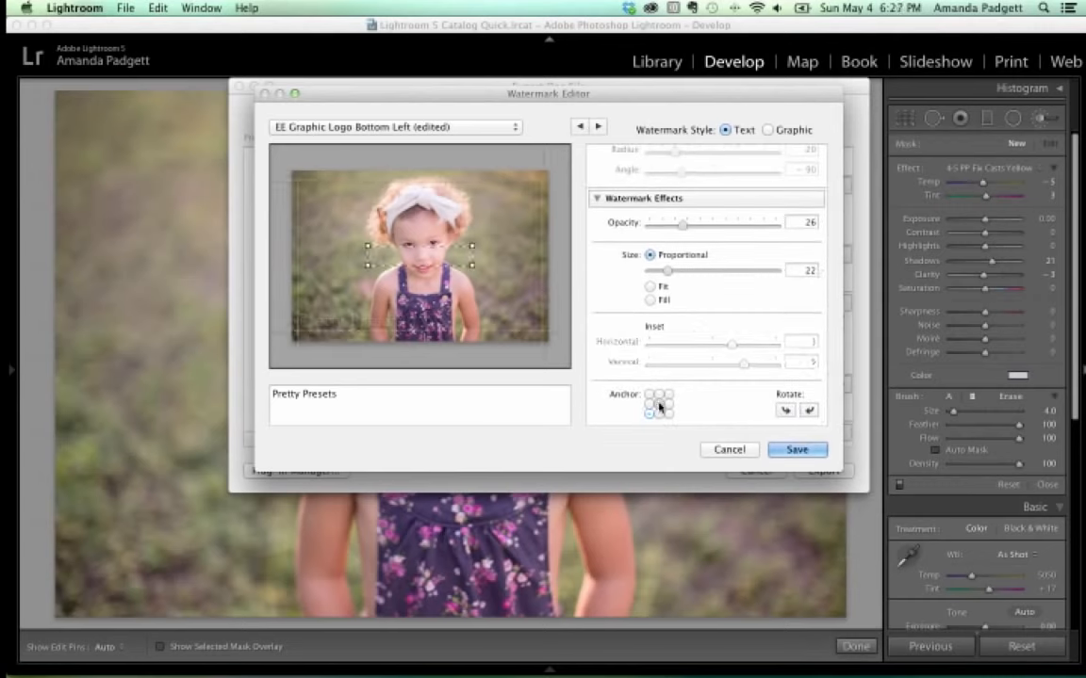
pyautogui.click(650, 403)
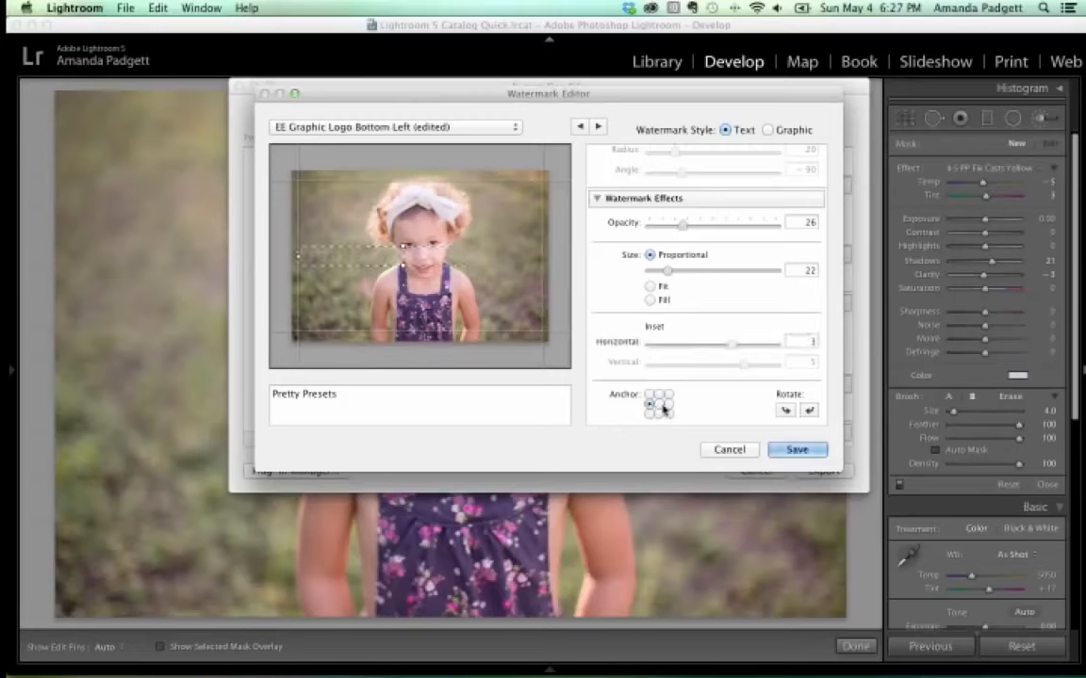
pyautogui.click(668, 405)
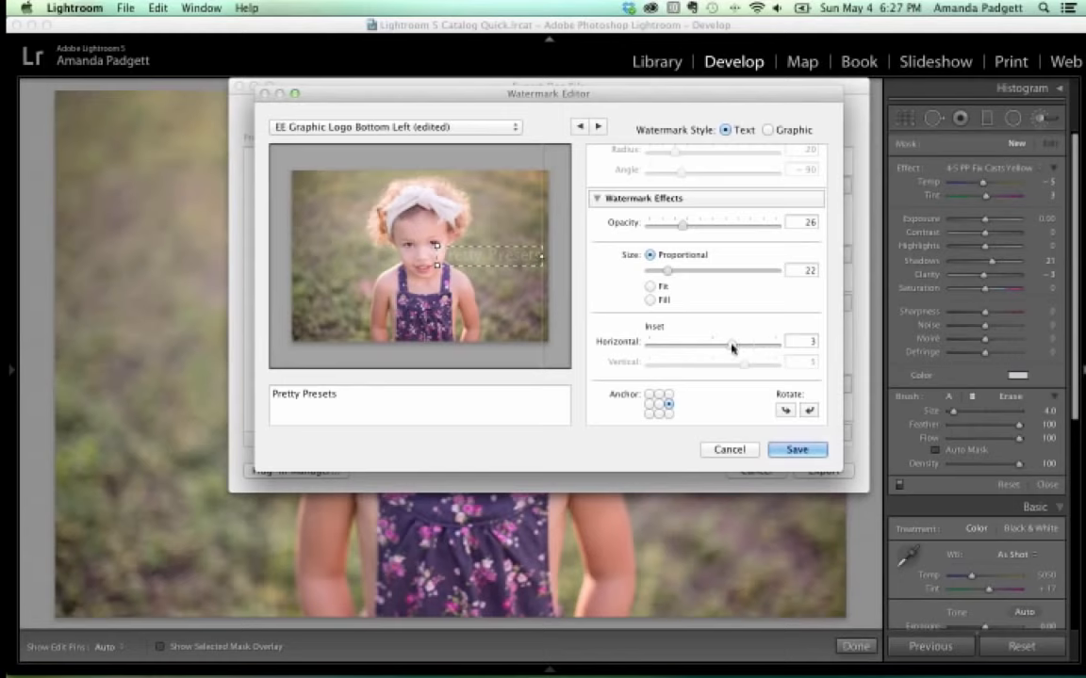
pyautogui.moveTo(732, 348); pyautogui.dragTo(735, 346)
pyautogui.click(668, 413)
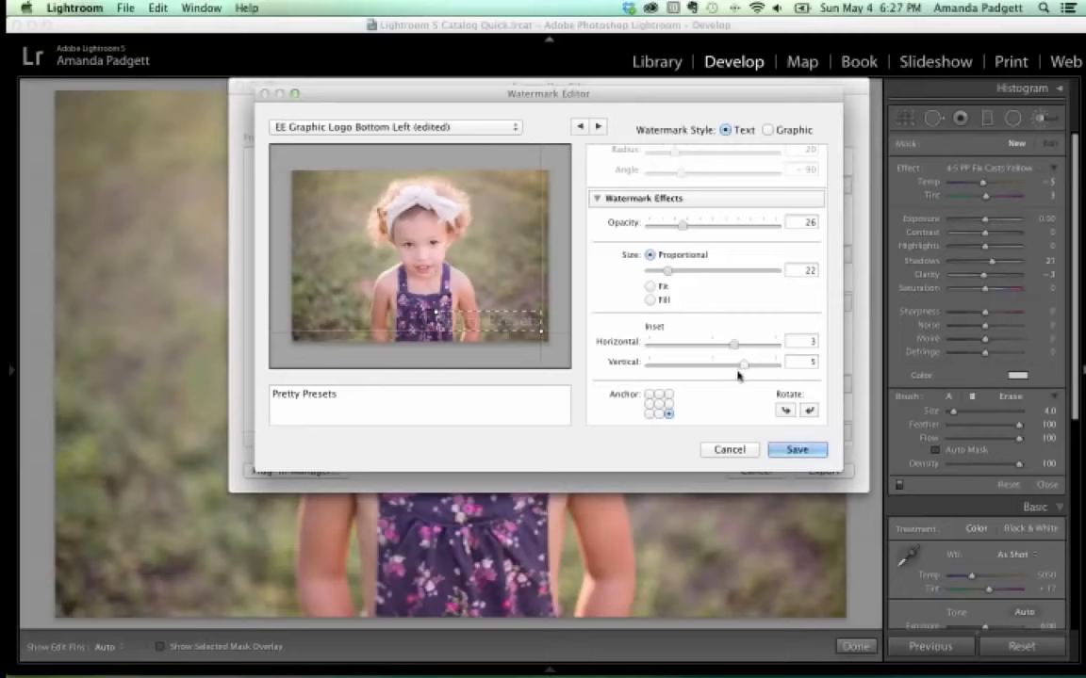
pyautogui.moveTo(736, 346); pyautogui.dragTo(774, 370)
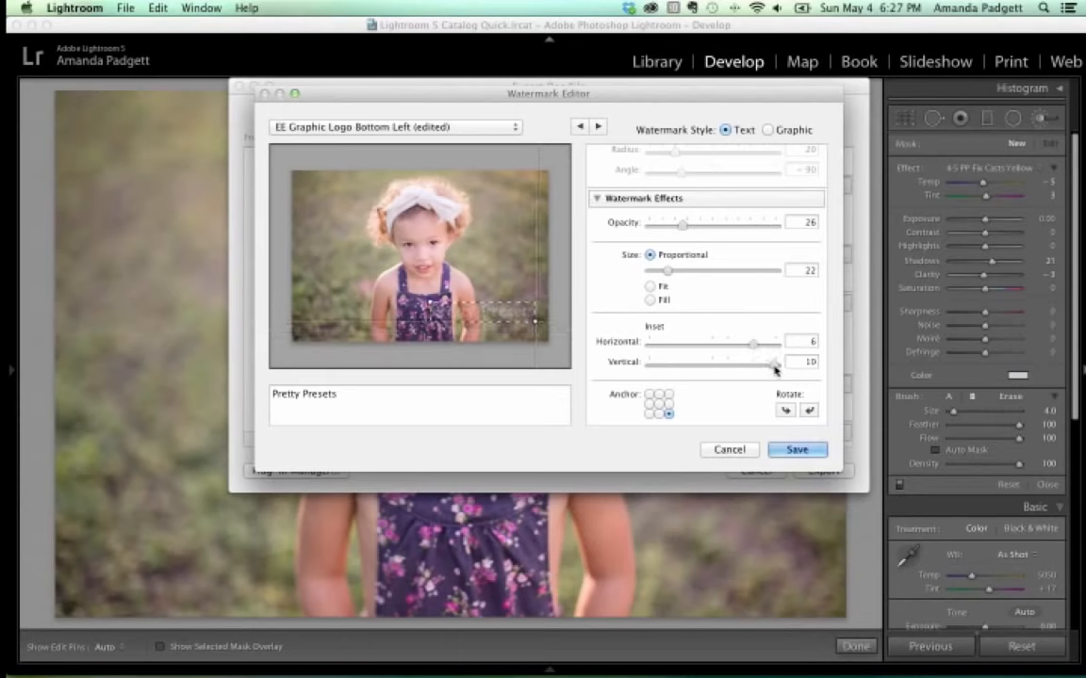
pyautogui.click(658, 414)
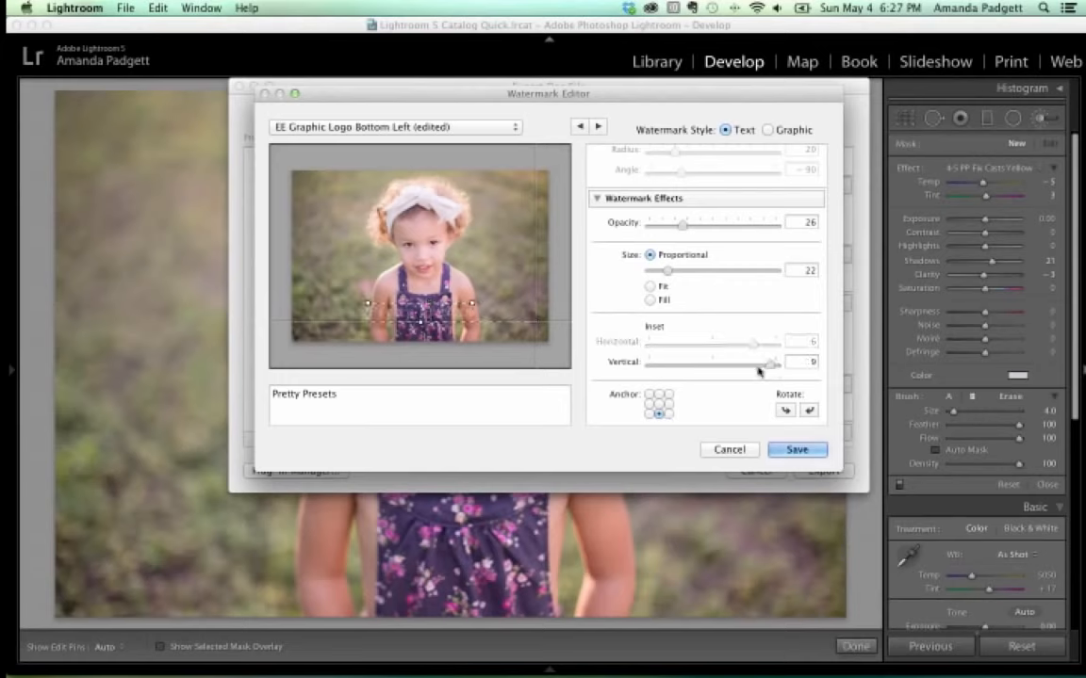
pyautogui.moveTo(766, 367)
pyautogui.mouseDown()
pyautogui.moveTo(722, 372)
pyautogui.moveTo(777, 369)
pyautogui.mouseUp()
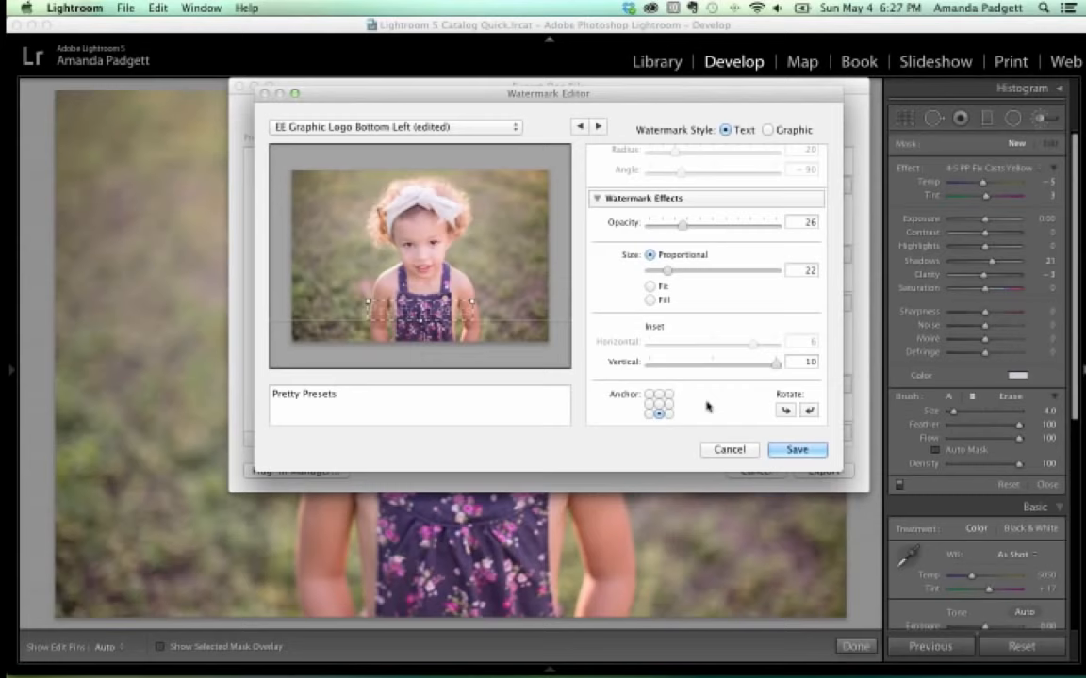
pyautogui.click(659, 404)
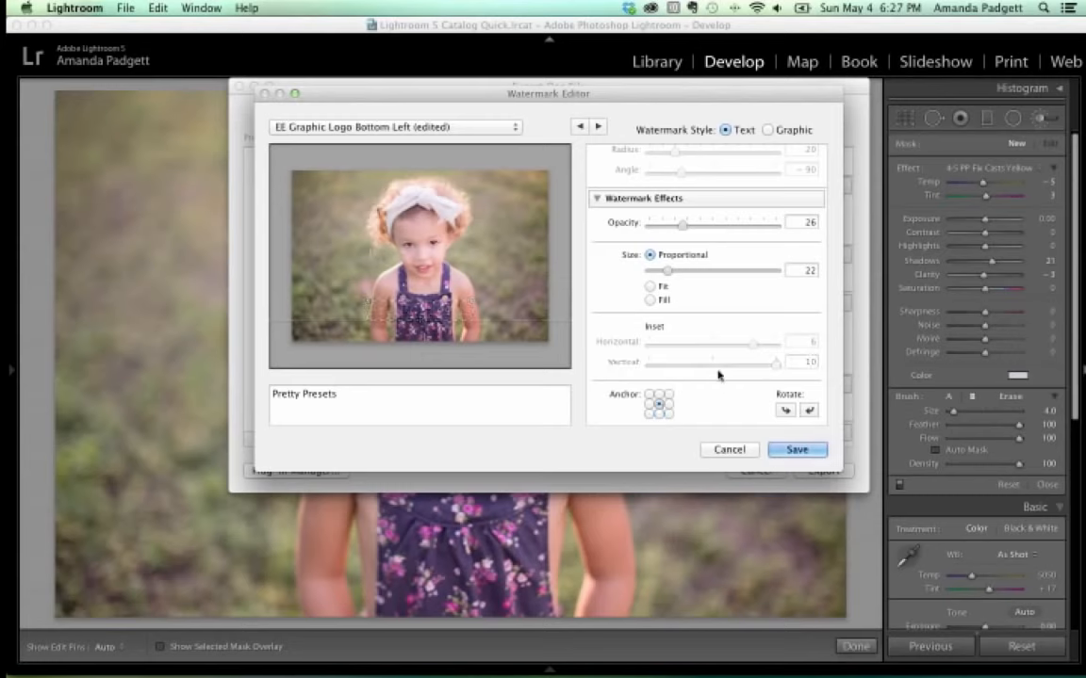
pyautogui.click(658, 413)
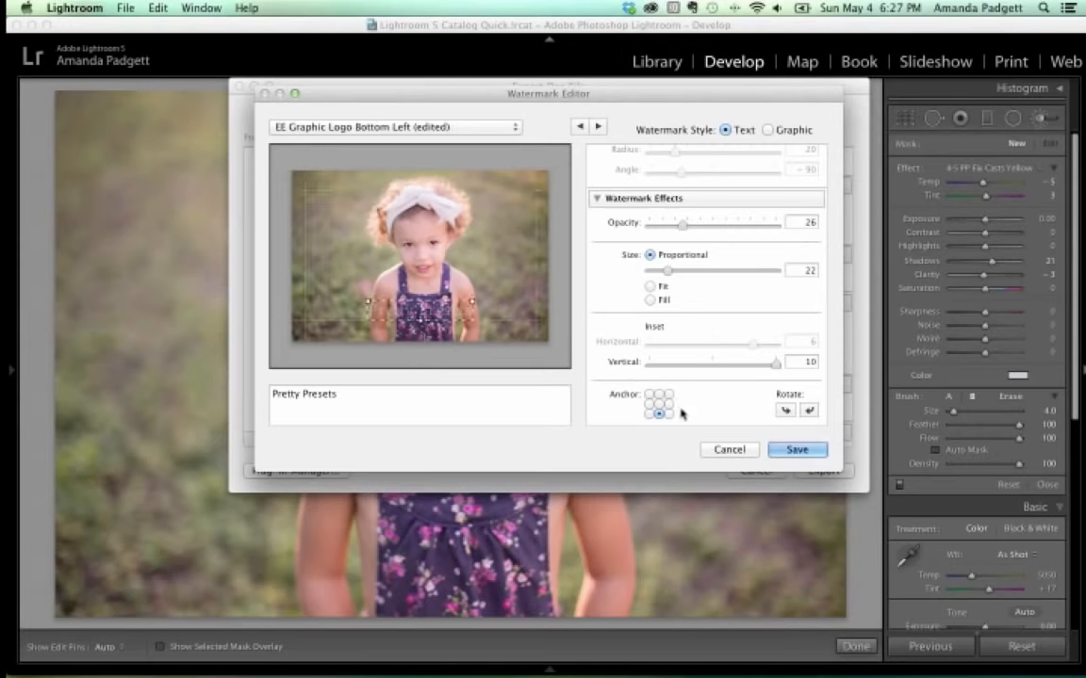
pyautogui.moveTo(772, 364); pyautogui.dragTo(770, 368)
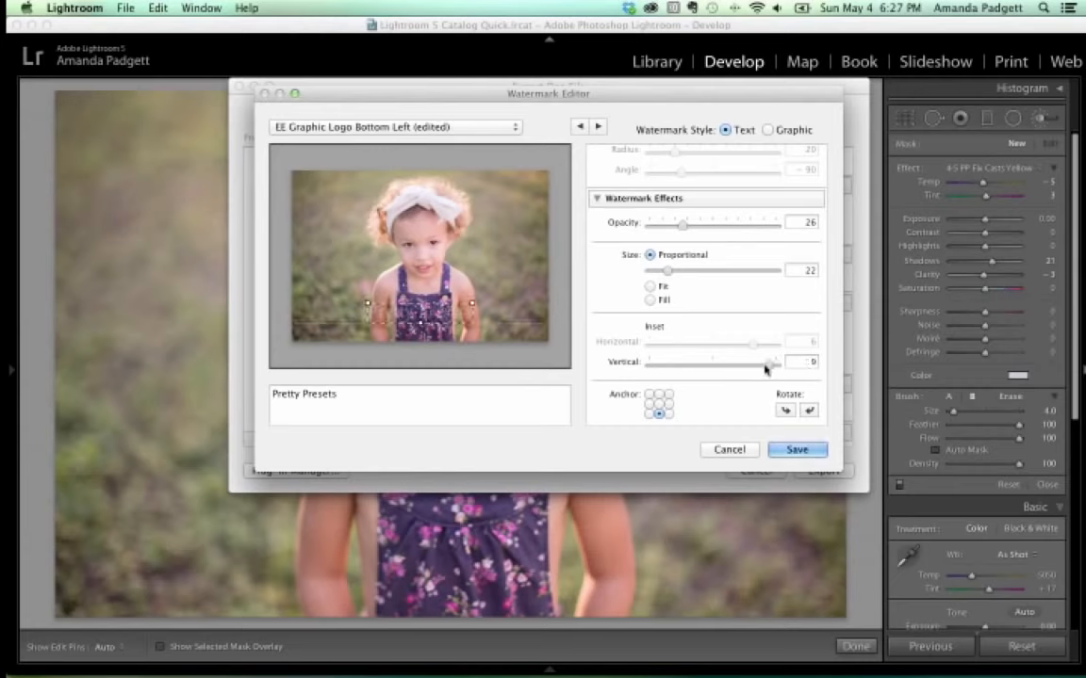
# Anchor the watermark bottom-right with Horizontal 5, Vertical 9, then cancel both dialogs.
pyautogui.click(668, 413)
pyautogui.moveTo(754, 343)
pyautogui.mouseDown()
pyautogui.moveTo(773, 349)
pyautogui.moveTo(731, 345)
pyautogui.moveTo(745, 345)
pyautogui.mouseUp()
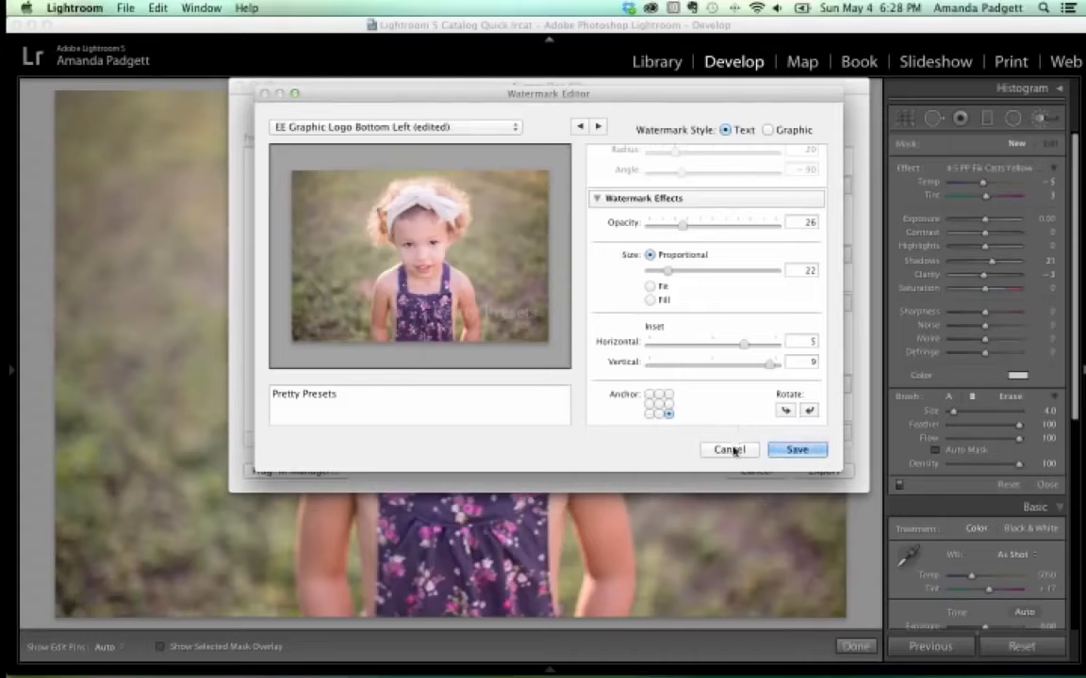
pyautogui.click(730, 450)
pyautogui.click(769, 470)
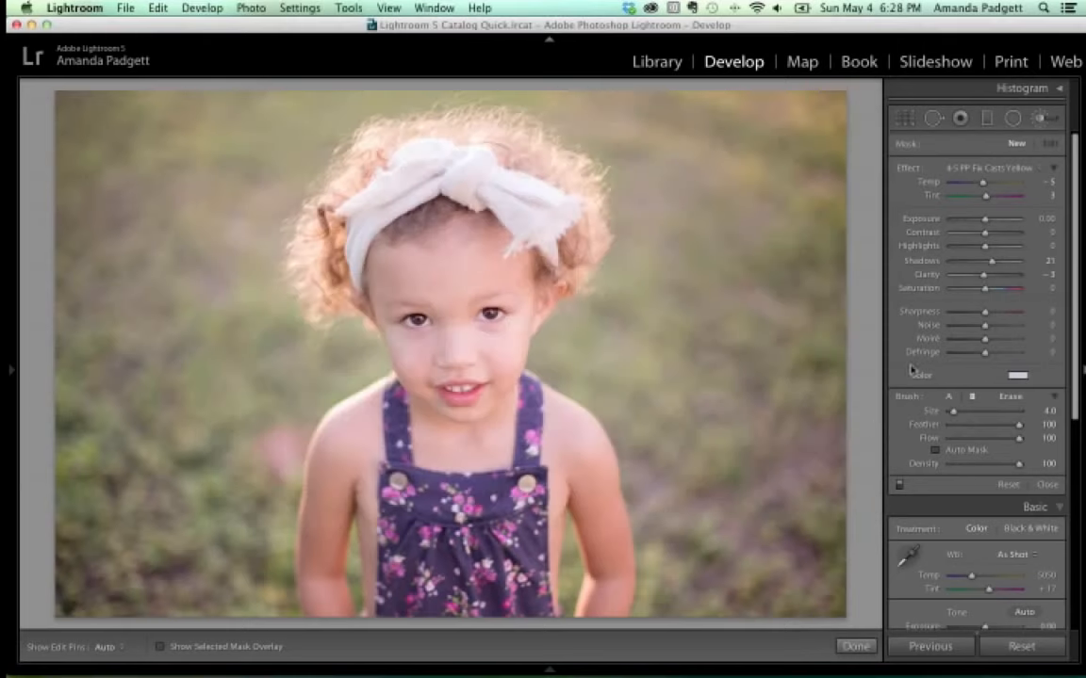